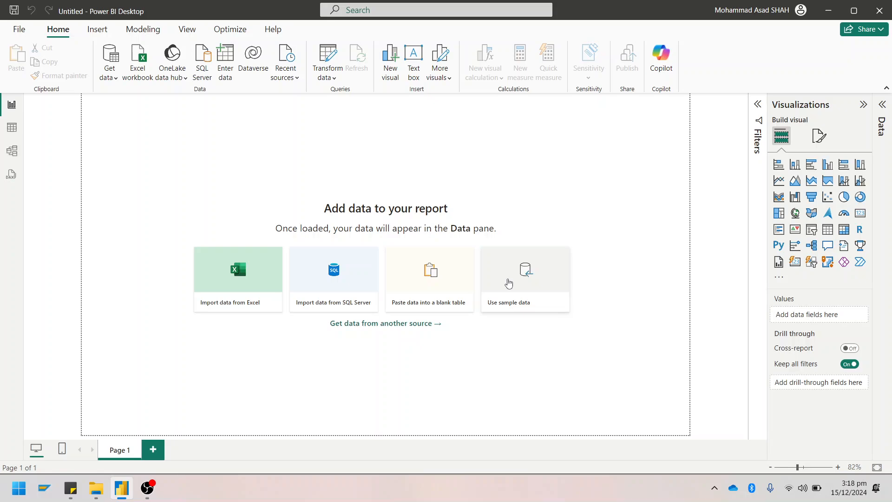
# Connect to the Excel workbook Financial Sample (10) in the Downloads folder as a data source.
pyautogui.click(110, 75)
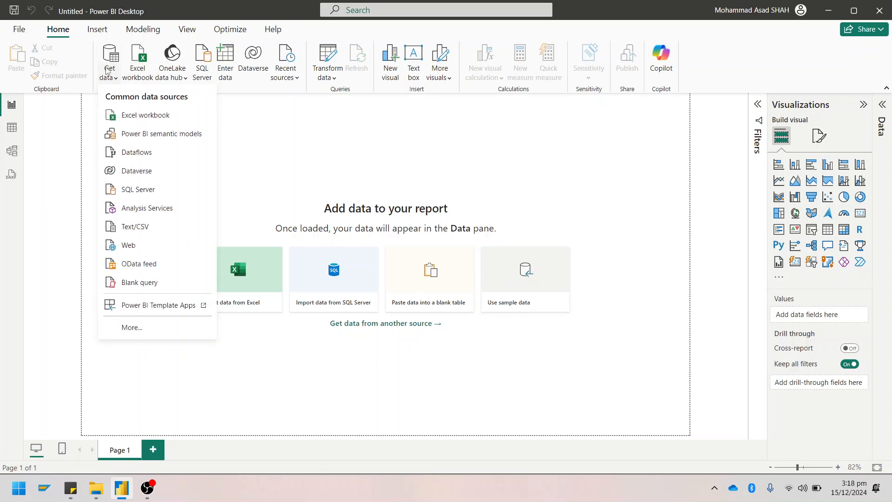
pyautogui.click(154, 116)
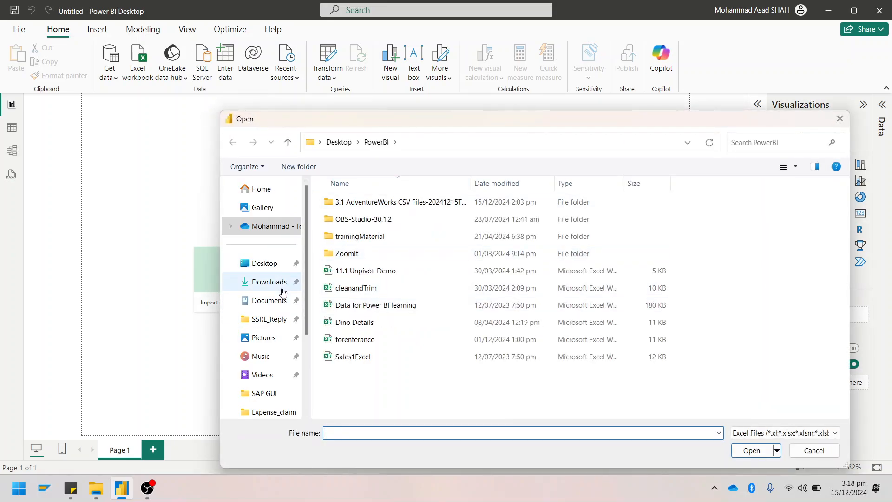
pyautogui.click(269, 300)
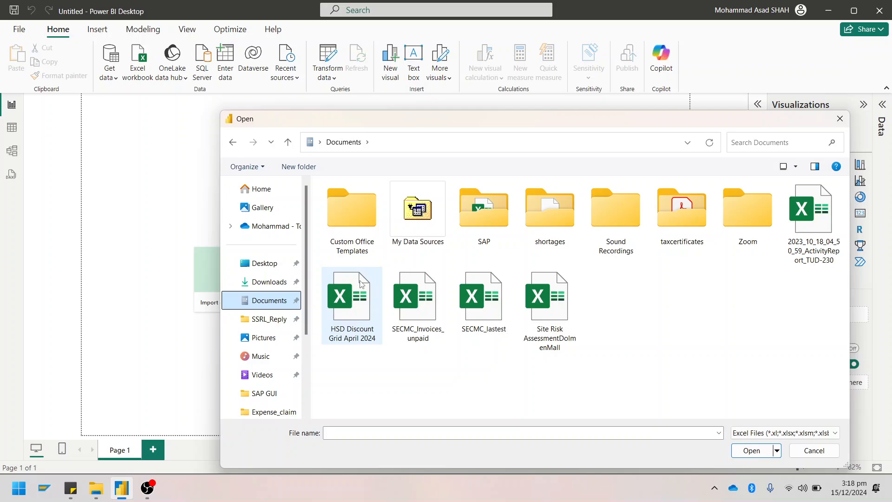
pyautogui.click(269, 281)
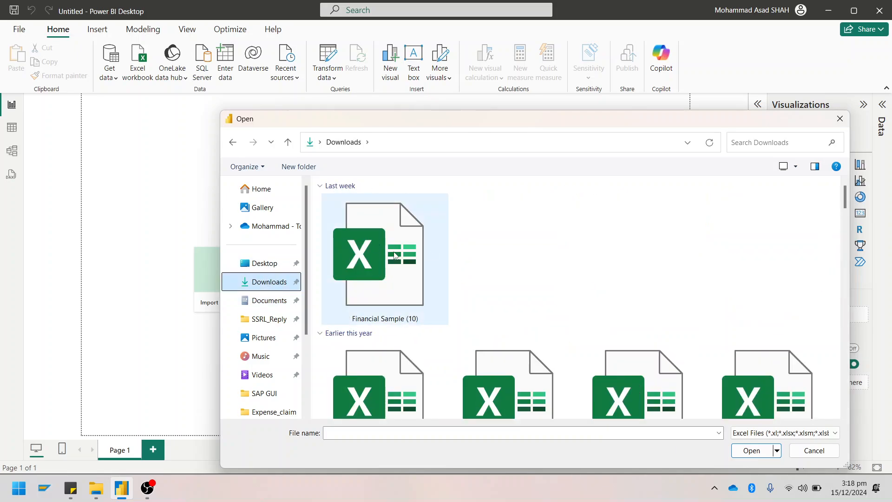
pyautogui.doubleClick(377, 247)
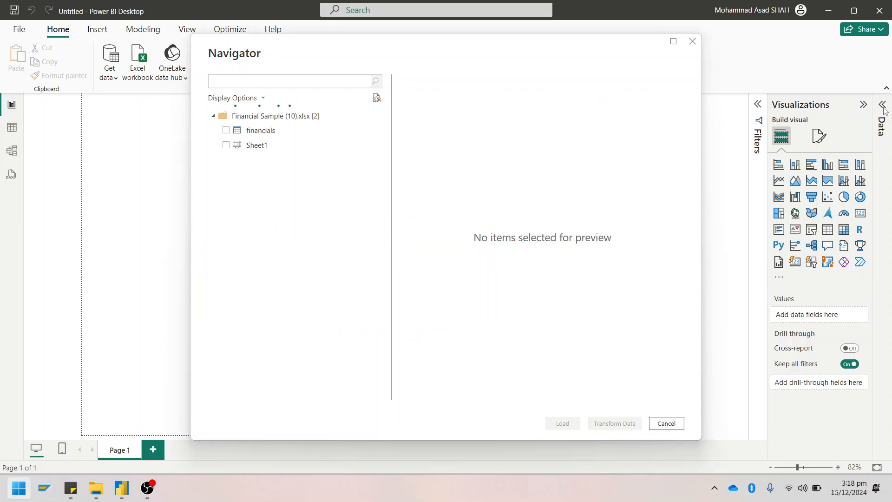
# Preview the financials table from the workbook and load it into the report.
pyautogui.click(312, 130)
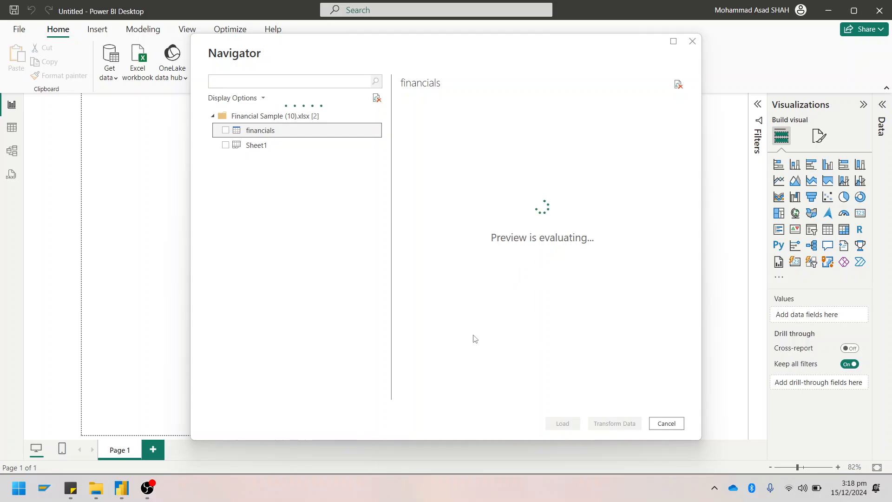
pyautogui.click(226, 130)
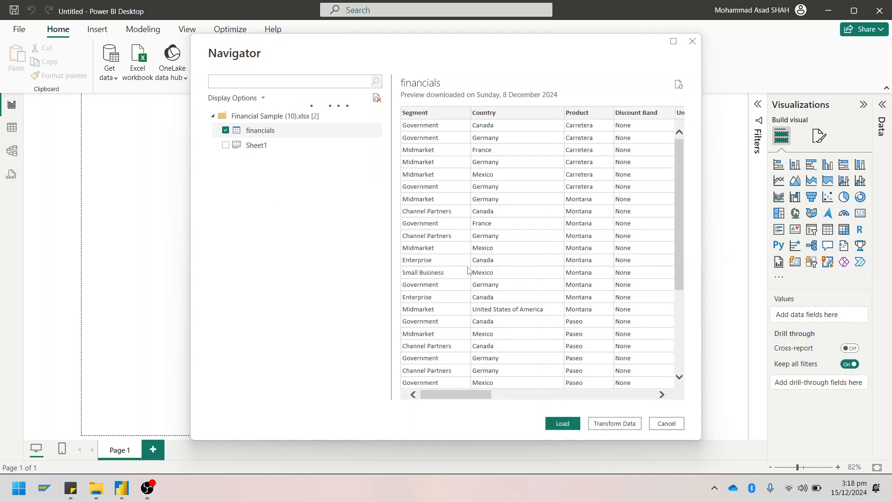
pyautogui.click(563, 424)
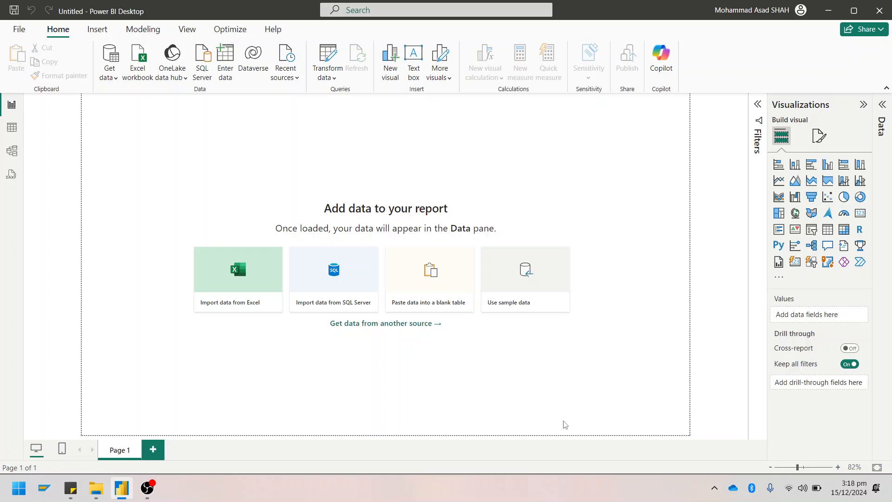
pyautogui.moveTo(123, 488)
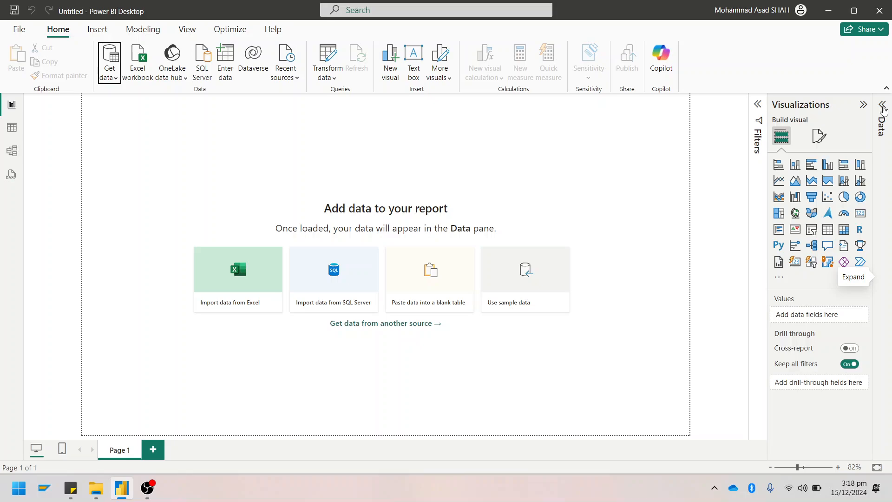
# Show the fields of the financials table, then add a line and stacked column chart, enlarge it and place it mid-page.
pyautogui.click(884, 109)
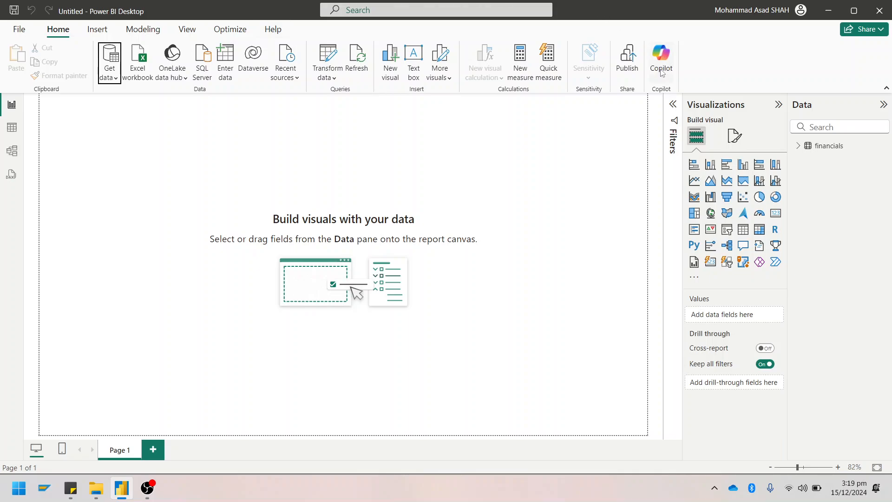
pyautogui.click(800, 146)
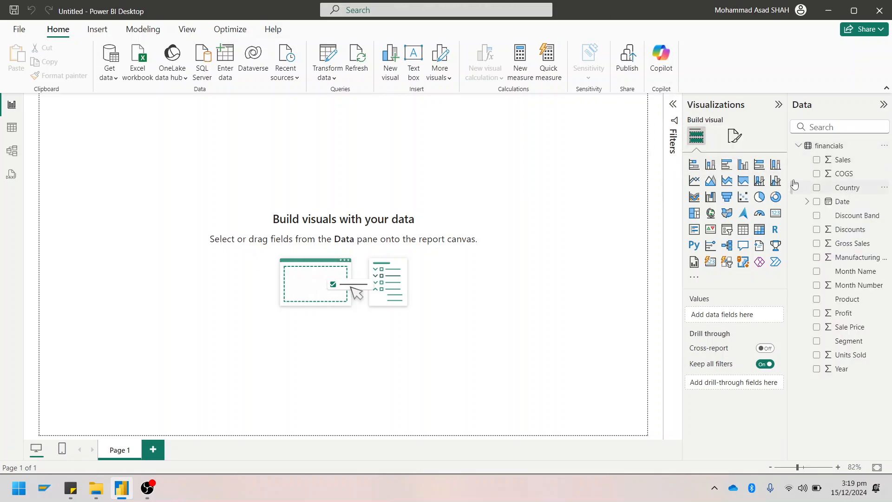
pyautogui.click(760, 185)
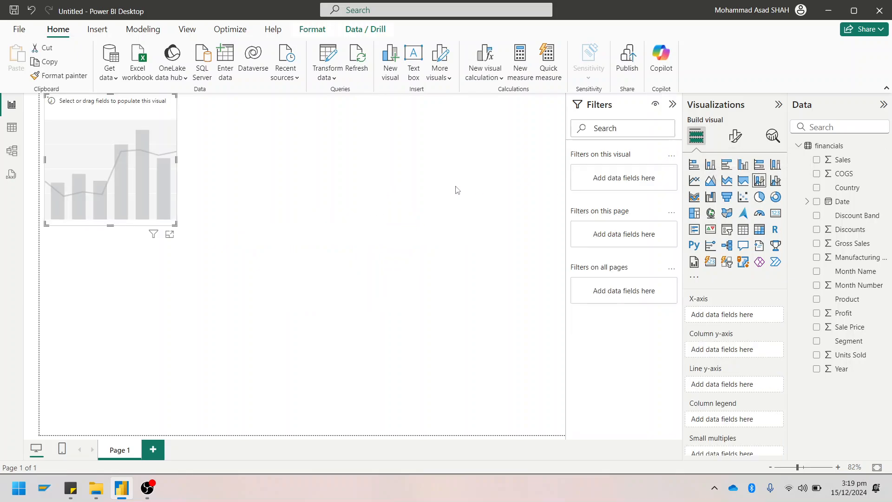
pyautogui.moveTo(135, 209); pyautogui.dragTo(405, 330)
pyautogui.moveTo(301, 257); pyautogui.dragTo(268, 245)
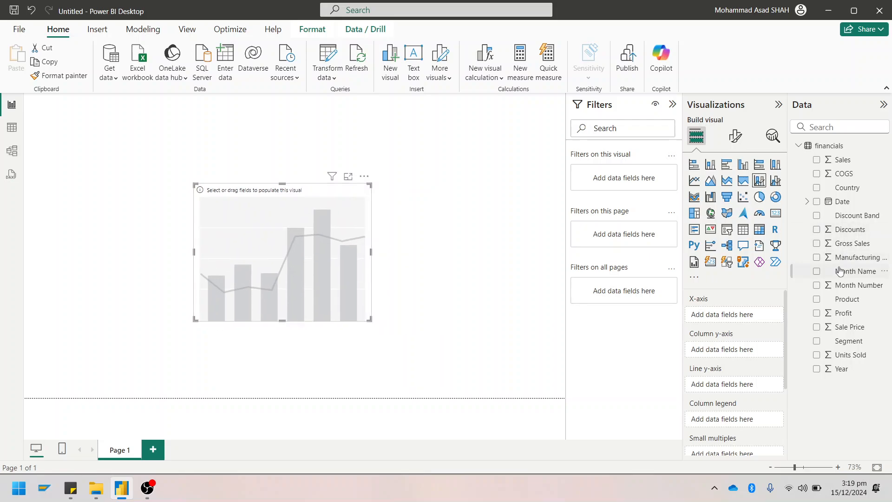
# Assign the Product field to the chart's X-axis and enlarge the chart on the page.
pyautogui.moveTo(836, 304); pyautogui.dragTo(739, 318)
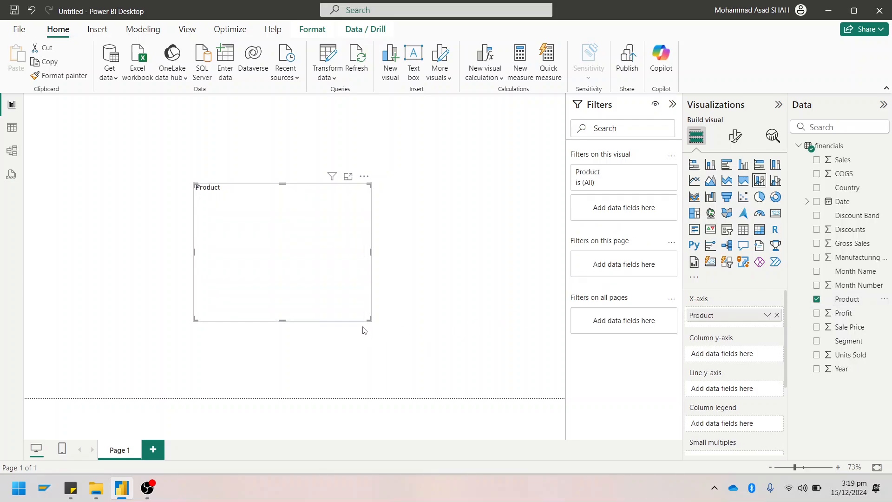
pyautogui.moveTo(370, 320); pyautogui.dragTo(448, 342)
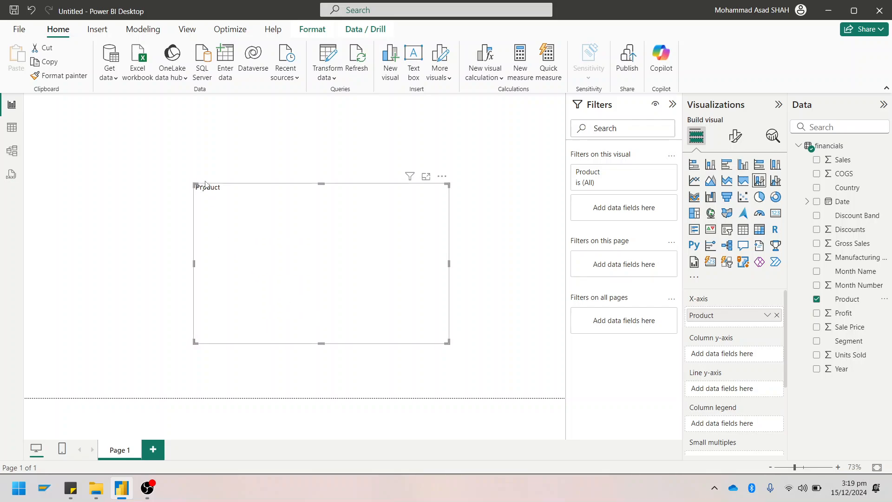
pyautogui.moveTo(195, 185); pyautogui.dragTo(133, 145)
pyautogui.moveTo(294, 216); pyautogui.dragTo(310, 265)
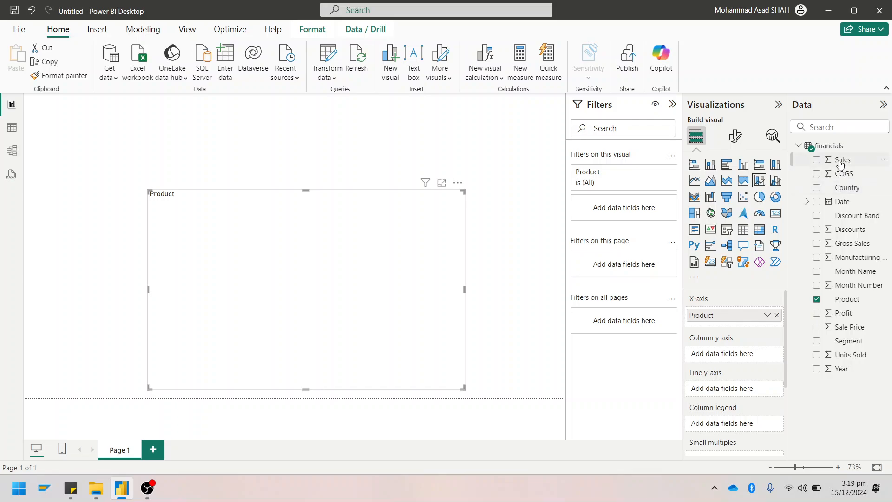
# Add Sales and Profit to the chart, with Profit on the column y-axis and Sales on the line y-axis.
pyautogui.moveTo(841, 160); pyautogui.dragTo(742, 356)
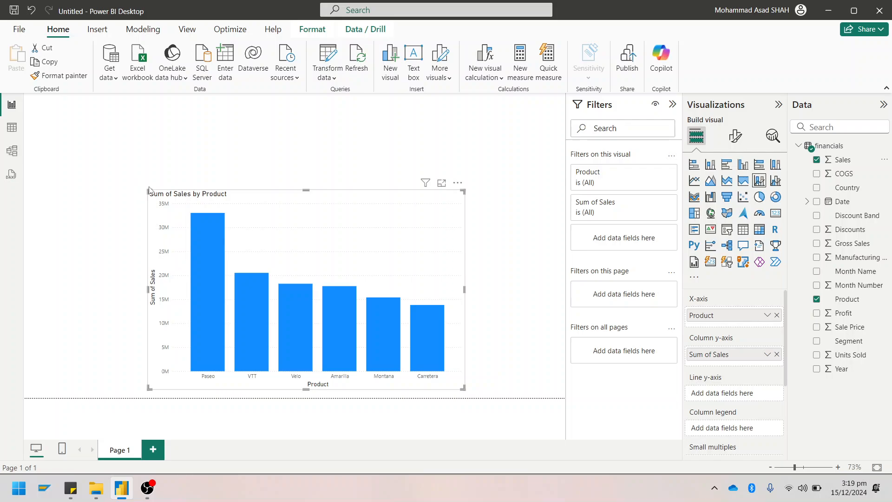
pyautogui.moveTo(149, 191); pyautogui.dragTo(127, 173)
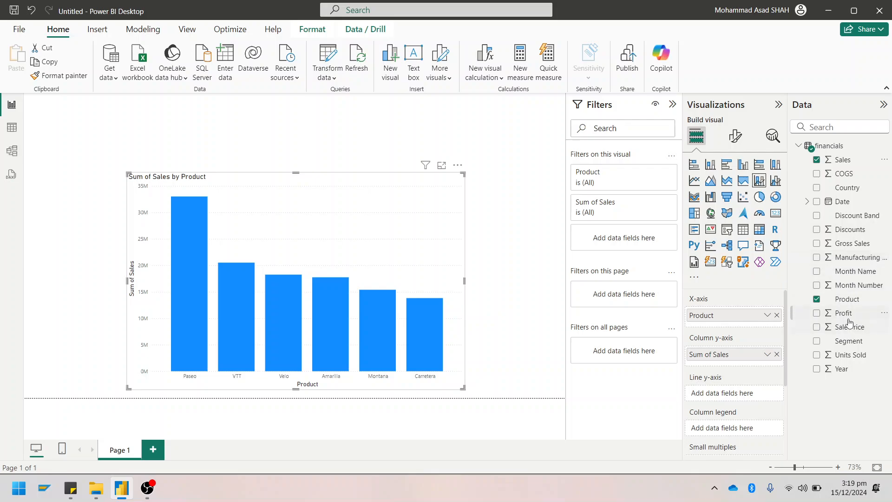
pyautogui.moveTo(846, 313); pyautogui.dragTo(734, 394)
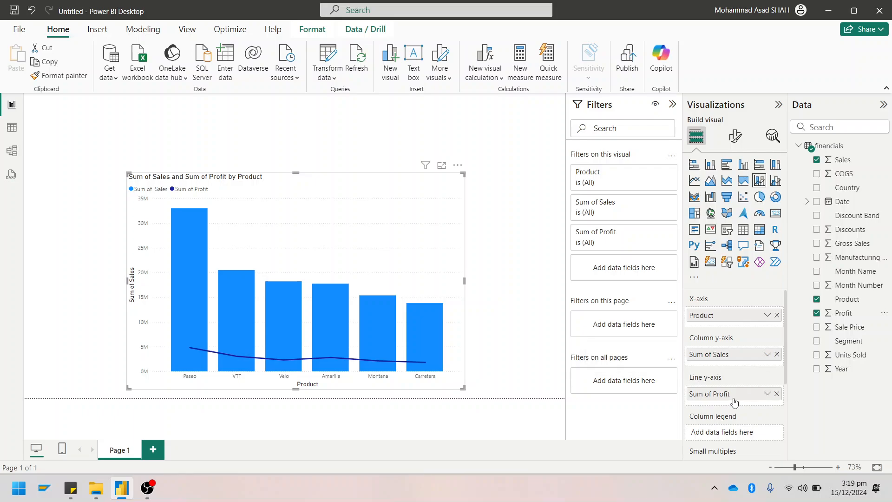
pyautogui.moveTo(742, 394); pyautogui.dragTo(728, 410)
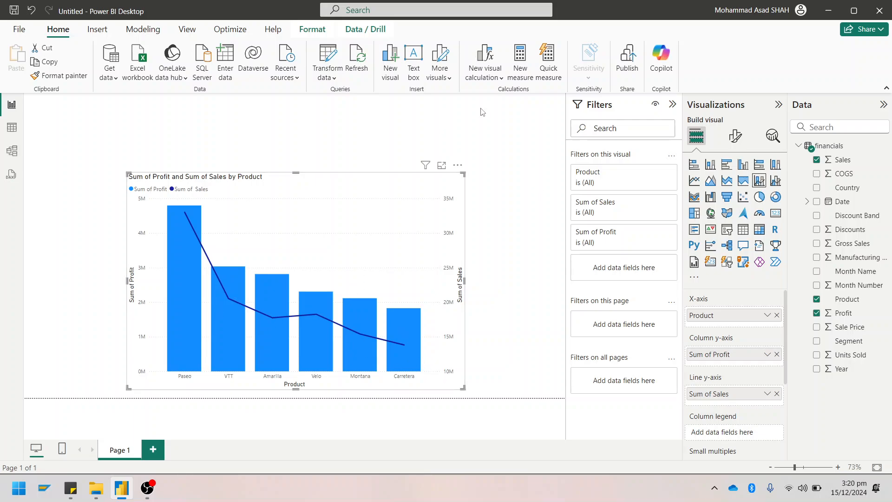
# Turn on data labels for the chart, then enlarge it slightly and shift it on the page.
pyautogui.click(735, 140)
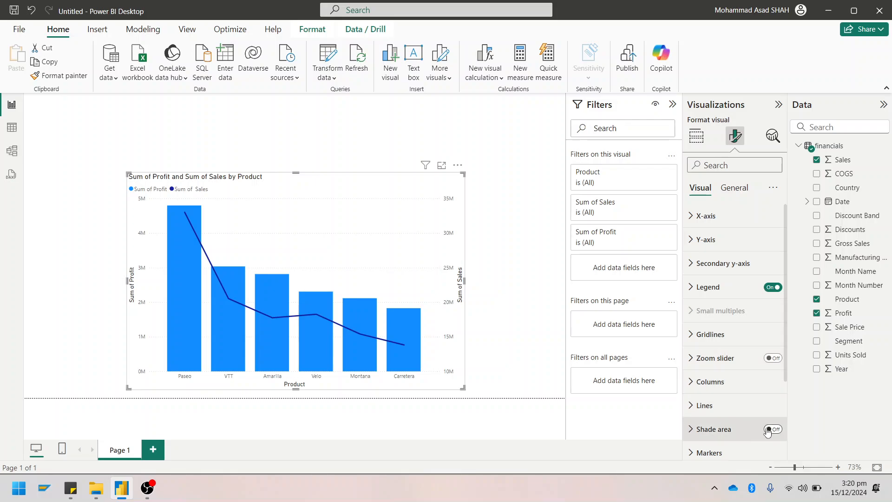
pyautogui.scroll(-2, 779, 325)
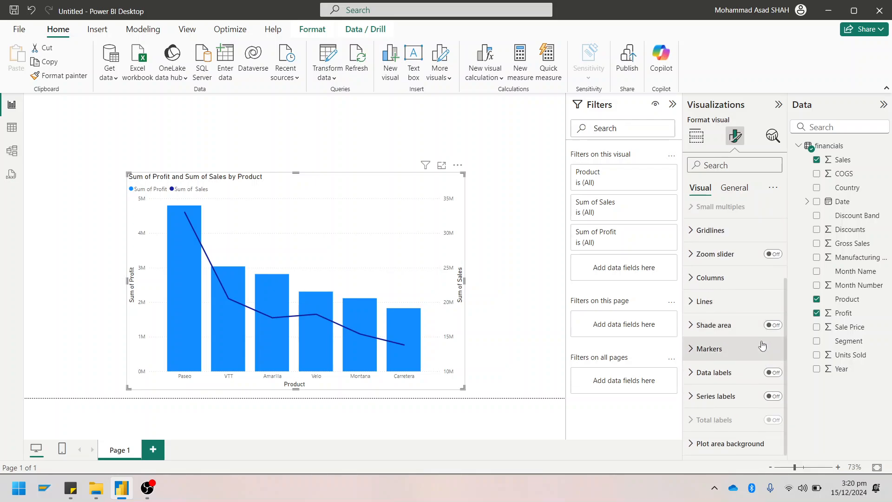
pyautogui.click(774, 373)
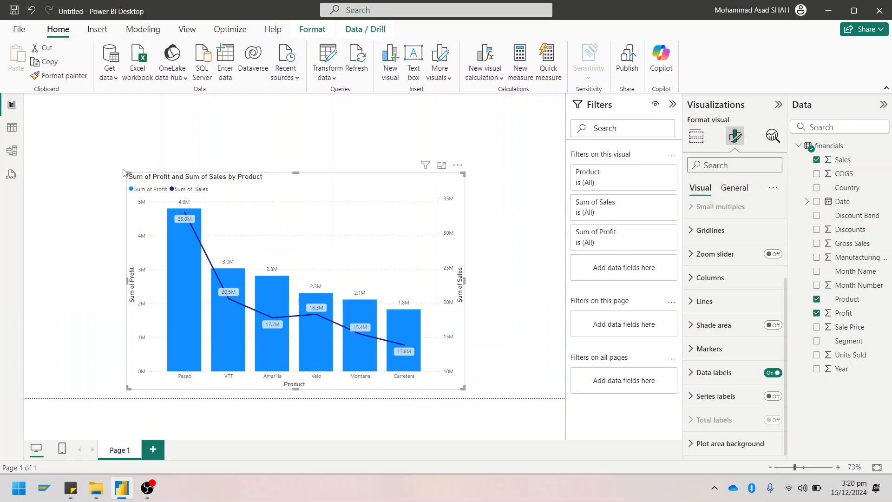
pyautogui.moveTo(128, 174); pyautogui.dragTo(116, 157)
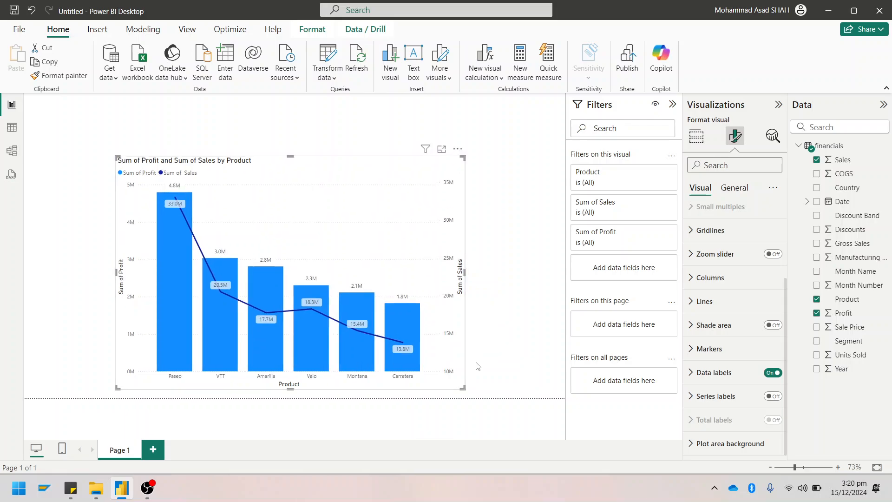
pyautogui.moveTo(458, 360); pyautogui.dragTo(469, 359)
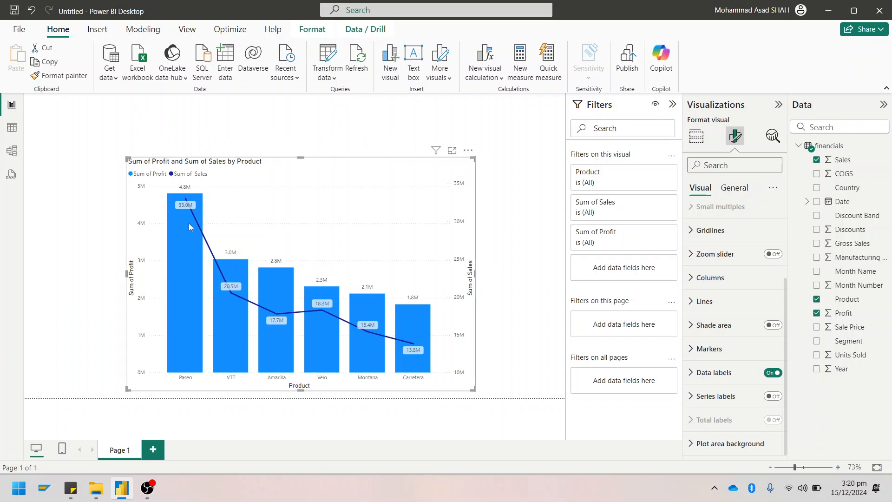
# Start a new numeric range parameter and move its dialog aside so the chart stays in view.
pyautogui.moveTo(189, 225)
pyautogui.click(137, 36)
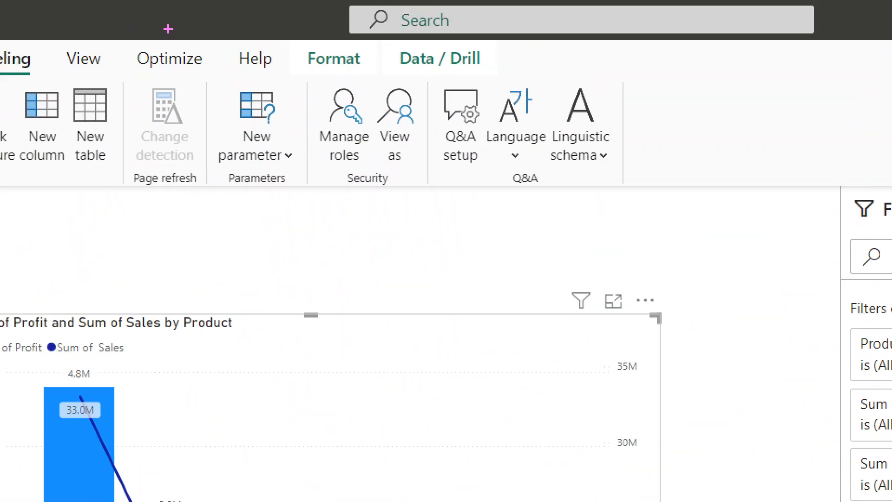
pyautogui.moveTo(168, 29)
pyautogui.mouseDown()
pyautogui.moveTo(264, 185)
pyautogui.moveTo(328, 243)
pyautogui.mouseUp()
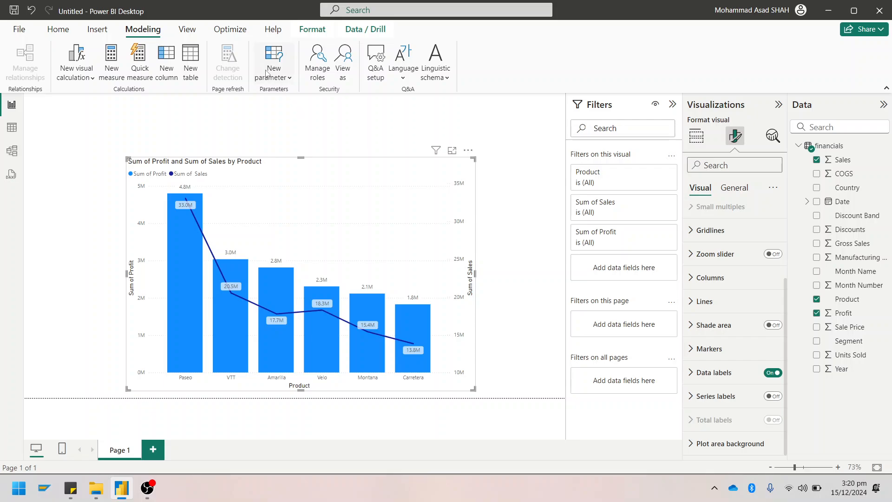
pyautogui.click(270, 74)
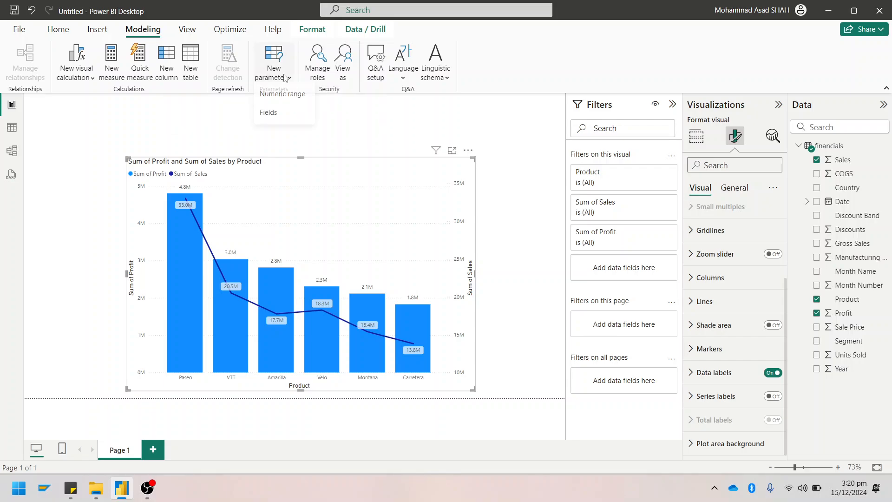
pyautogui.click(291, 97)
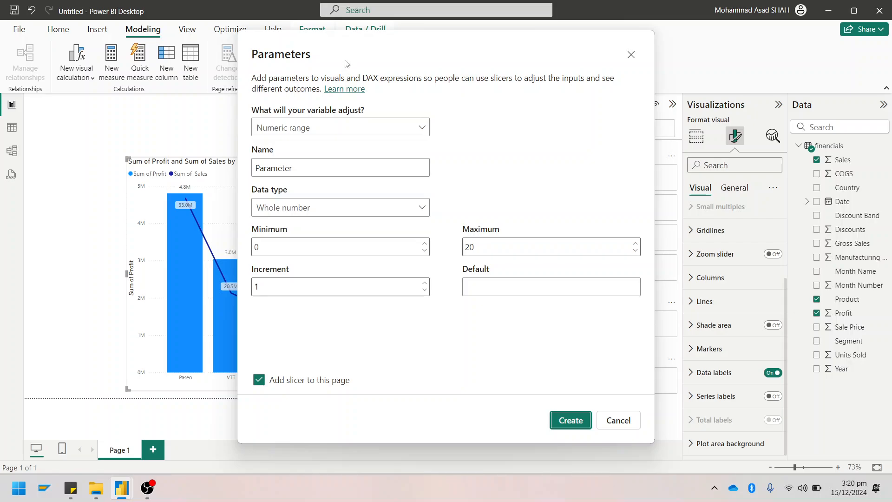
pyautogui.moveTo(347, 64); pyautogui.dragTo(603, 66)
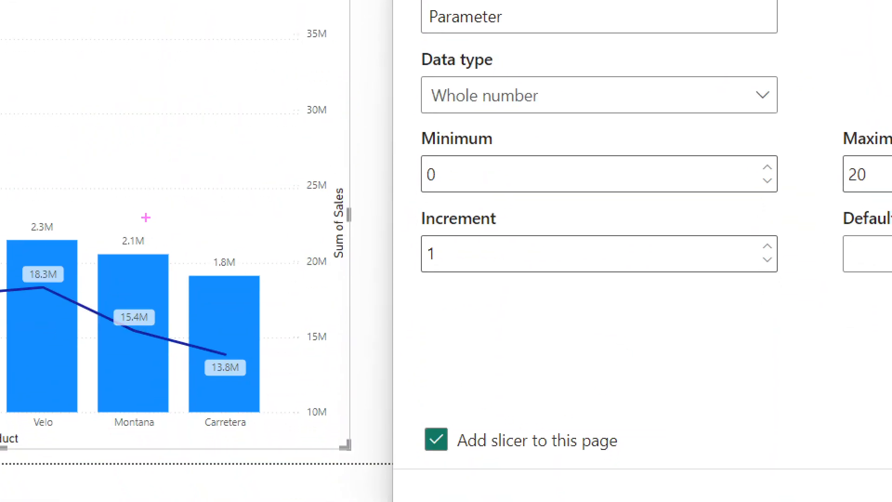
pyautogui.moveTo(146, 217)
pyautogui.mouseDown()
pyautogui.moveTo(297, 430)
pyautogui.moveTo(311, 434)
pyautogui.mouseUp()
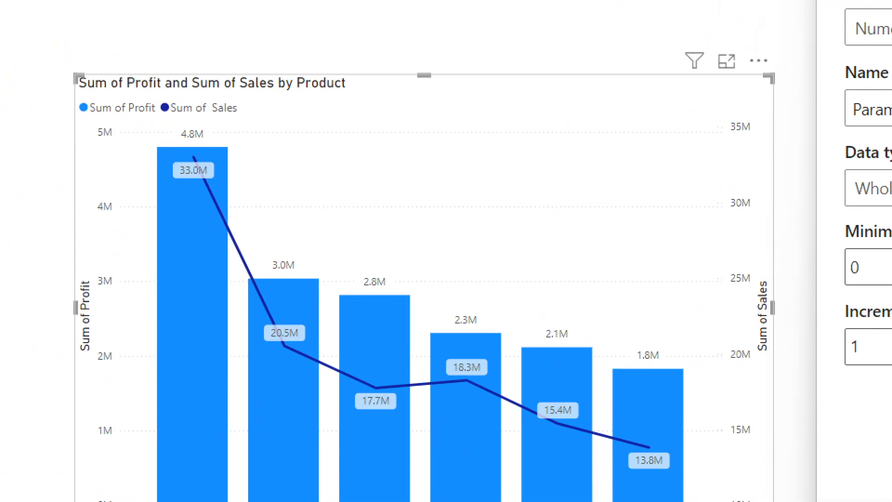
pyautogui.moveTo(152, 165)
pyautogui.mouseDown()
pyautogui.moveTo(197, 231)
pyautogui.moveTo(235, 501)
pyautogui.moveTo(243, 501)
pyautogui.mouseUp()
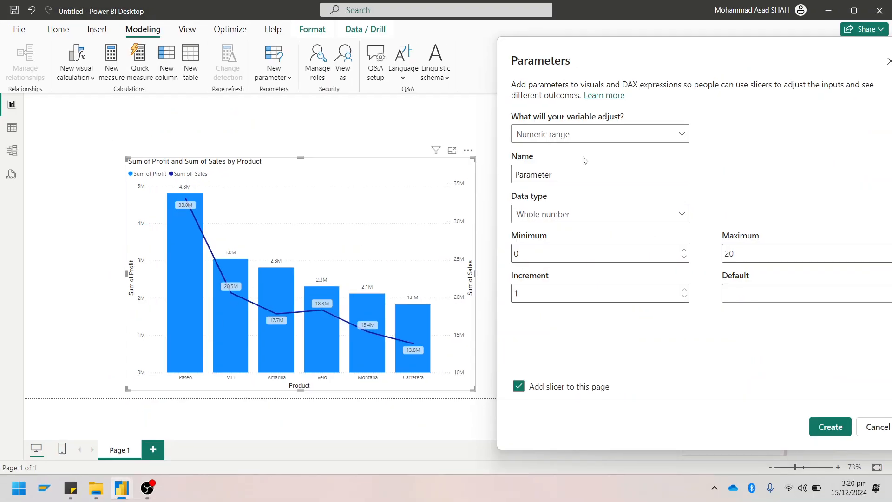
# Choose Whole number as the parameter's data type and set its minimum to 1000000.
pyautogui.click(550, 225)
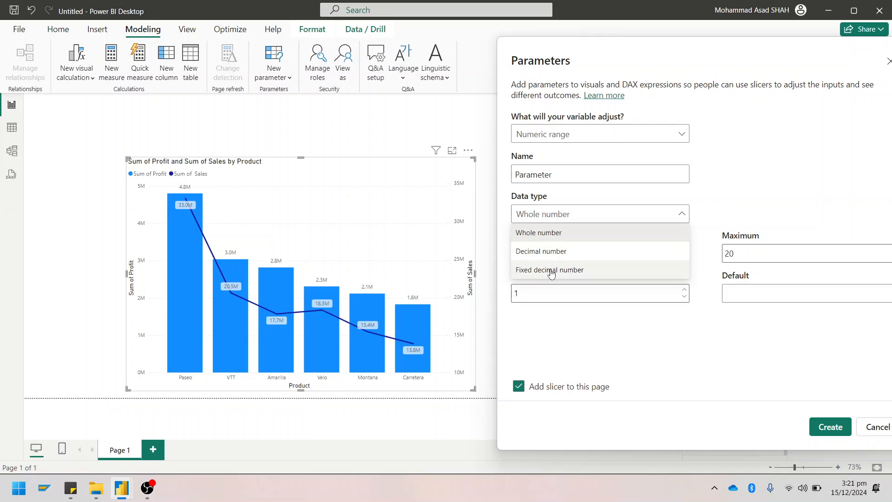
pyautogui.click(551, 233)
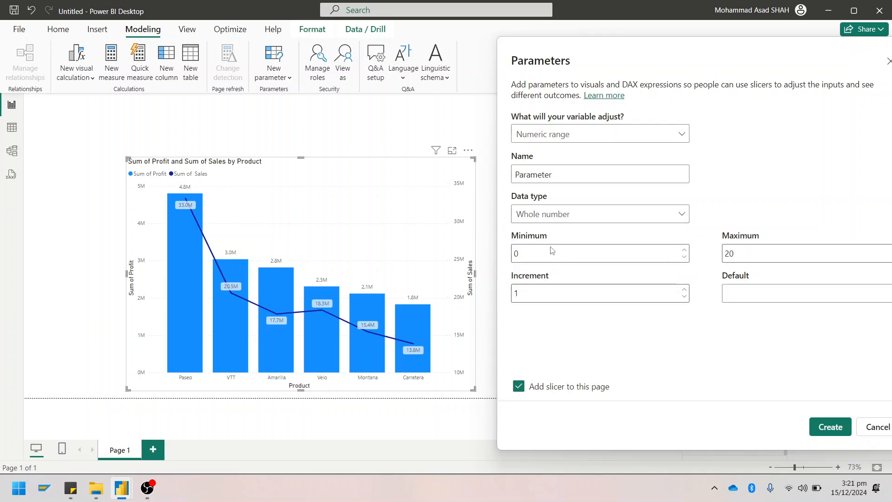
pyautogui.doubleClick(552, 251)
pyautogui.write('1000000')
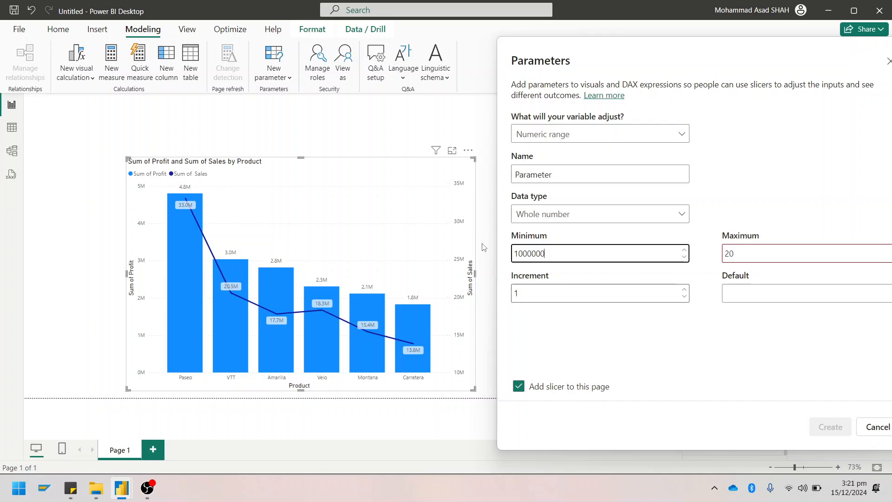
# Set the parameter's maximum to 5000000 and its increment to 50000, then shift the dialog so all fields show.
pyautogui.press('BackSpace')
pyautogui.click(743, 258)
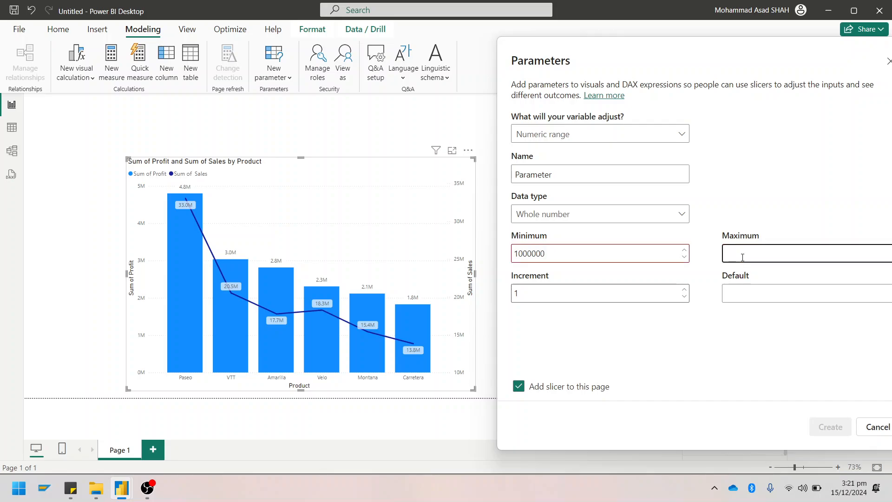
pyautogui.write('5000000')
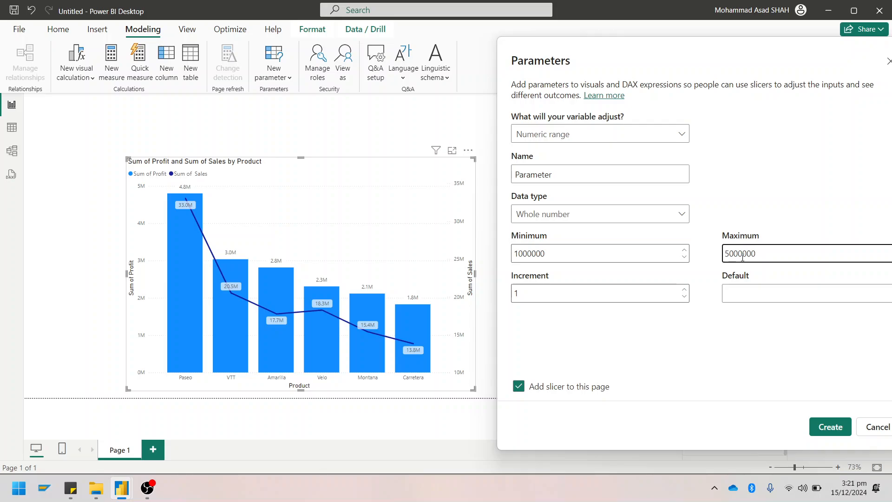
pyautogui.click(591, 301)
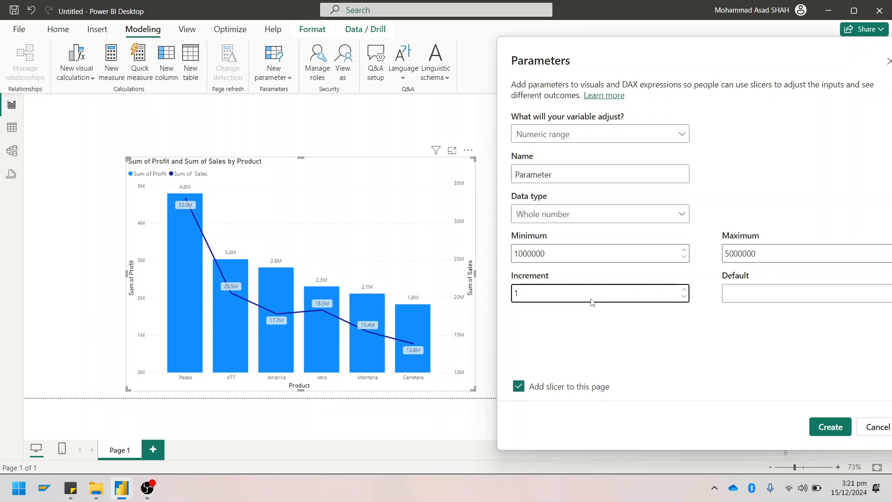
pyautogui.press('BackSpace')
pyautogui.write('50000')
pyautogui.moveTo(639, 49)
pyautogui.mouseDown()
pyautogui.moveTo(494, 46)
pyautogui.moveTo(620, 41)
pyautogui.moveTo(621, 50)
pyautogui.mouseUp()
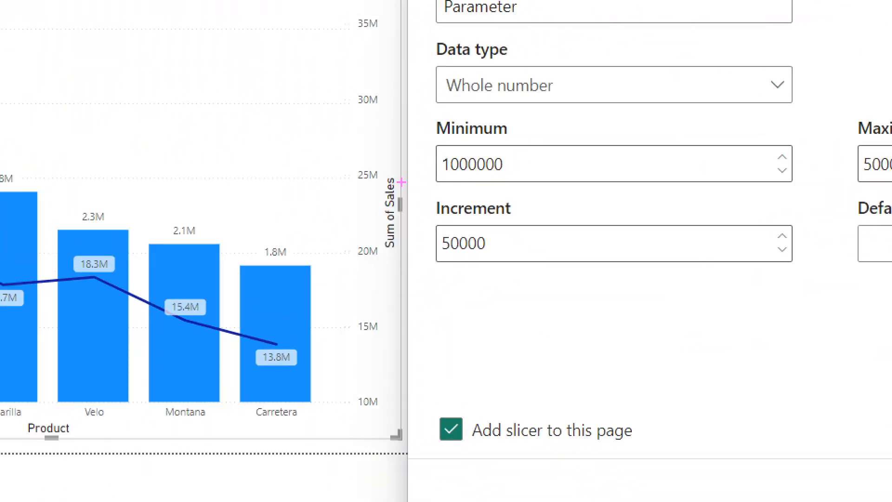
pyautogui.moveTo(395, 172)
pyautogui.mouseDown()
pyautogui.moveTo(641, 302)
pyautogui.moveTo(853, 307)
pyautogui.mouseUp()
pyautogui.moveTo(8, 18)
pyautogui.mouseDown()
pyautogui.moveTo(328, 127)
pyautogui.moveTo(460, 135)
pyautogui.mouseUp()
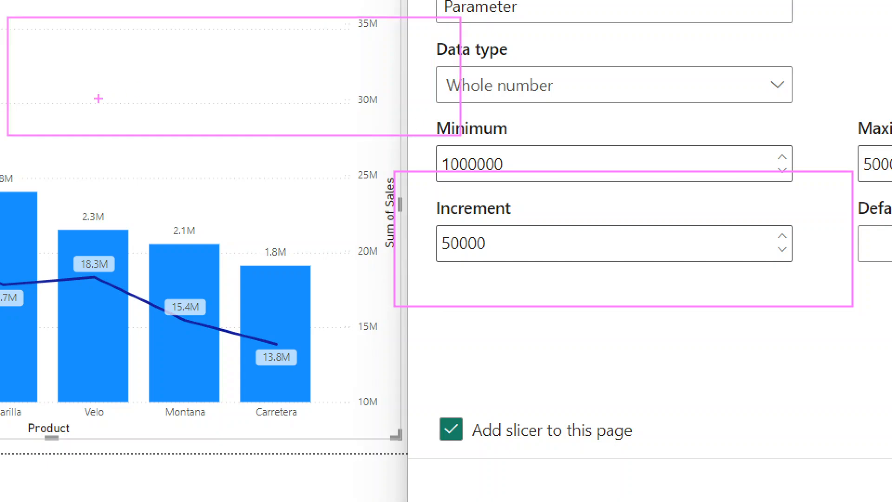
pyautogui.moveTo(46, 79); pyautogui.dragTo(331, 84)
pyautogui.moveTo(63, 88); pyautogui.dragTo(55, 131)
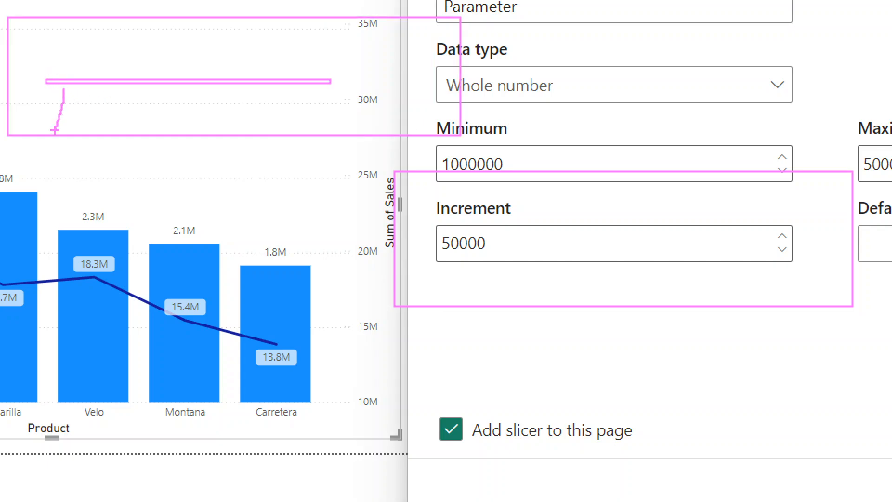
pyautogui.moveTo(108, 84); pyautogui.dragTo(108, 120)
pyautogui.moveTo(170, 83); pyautogui.dragTo(157, 128)
pyautogui.moveTo(237, 68); pyautogui.dragTo(236, 136)
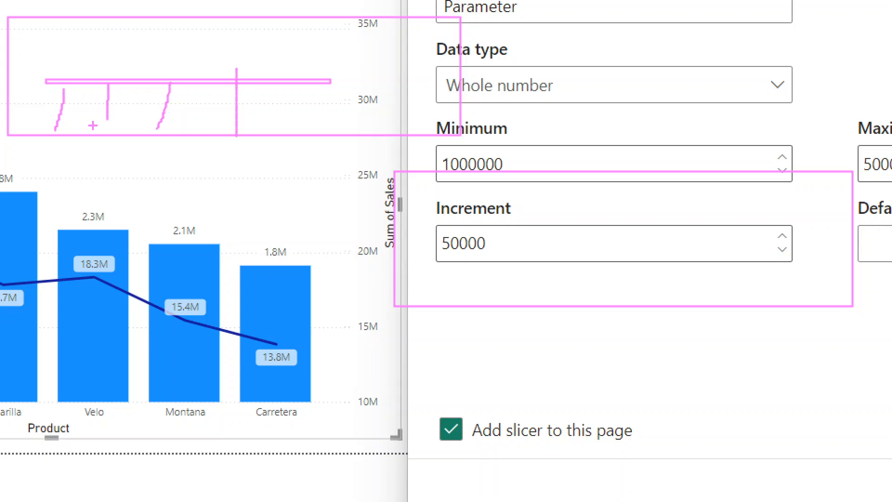
pyautogui.moveTo(58, 102)
pyautogui.mouseDown()
pyautogui.moveTo(84, 102)
pyautogui.moveTo(76, 108)
pyautogui.mouseUp()
pyautogui.moveTo(494, 239)
pyautogui.mouseDown()
pyautogui.moveTo(503, 245)
pyautogui.moveTo(496, 235)
pyautogui.mouseUp()
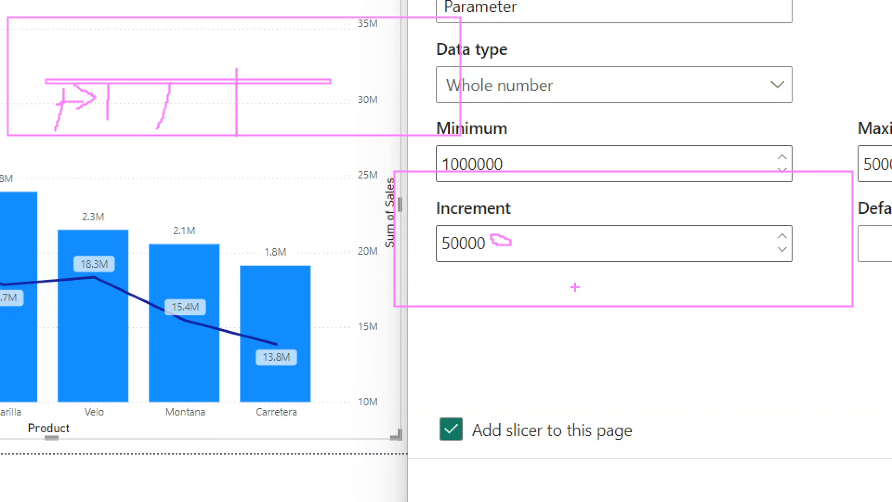
pyautogui.moveTo(76, 105)
pyautogui.mouseDown()
pyautogui.moveTo(113, 106)
pyautogui.moveTo(76, 98)
pyautogui.mouseUp()
pyautogui.press('Escape')
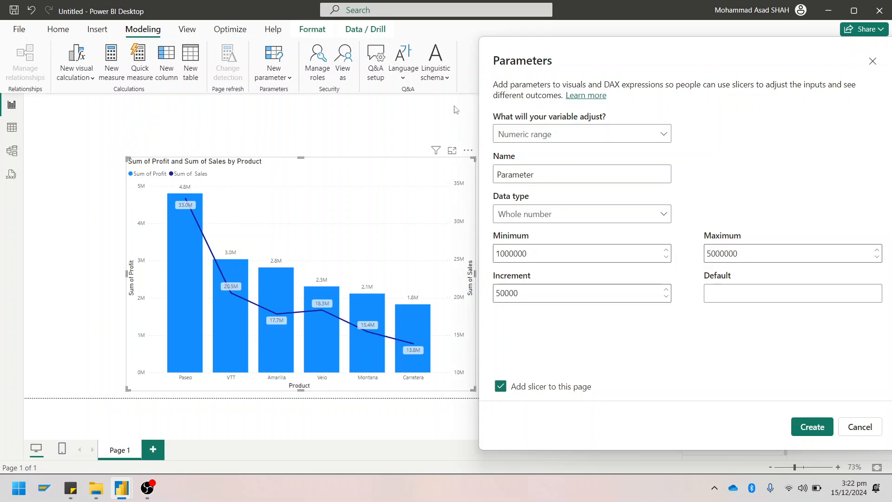
# Create the numeric range parameter with its slicer added to the page.
pyautogui.click(812, 427)
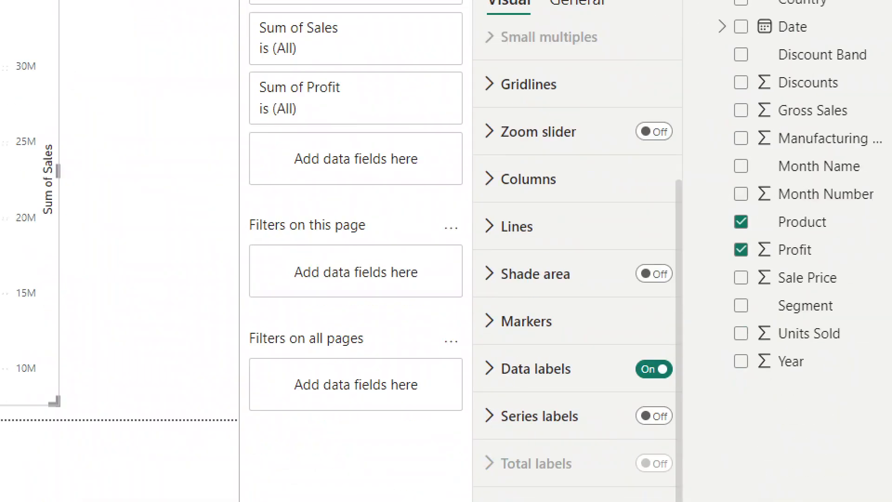
pyautogui.moveTo(891, 450); pyautogui.dragTo(891, 499)
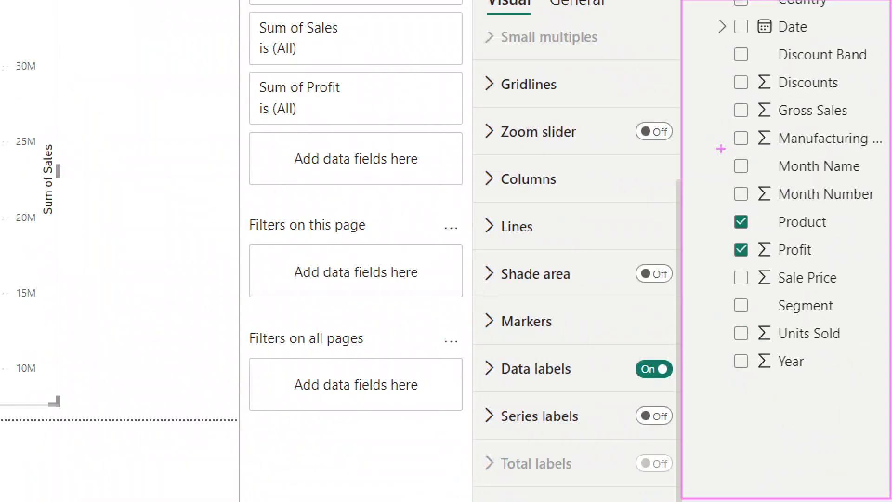
pyautogui.moveTo(716, 200); pyautogui.dragTo(891, 256)
pyautogui.moveTo(696, 260); pyautogui.dragTo(861, 284)
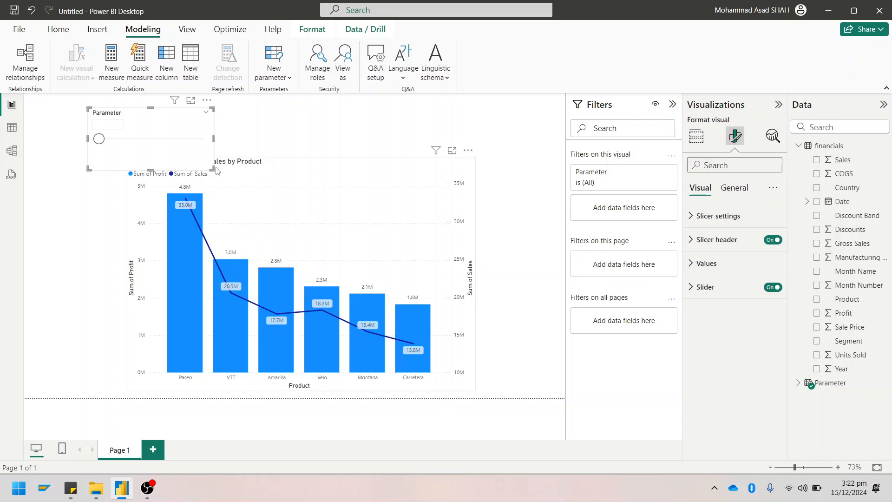
# Widen the parameter slicer across the page, then move the chart beneath it and widen the chart to match.
pyautogui.moveTo(213, 169); pyautogui.dragTo(511, 166)
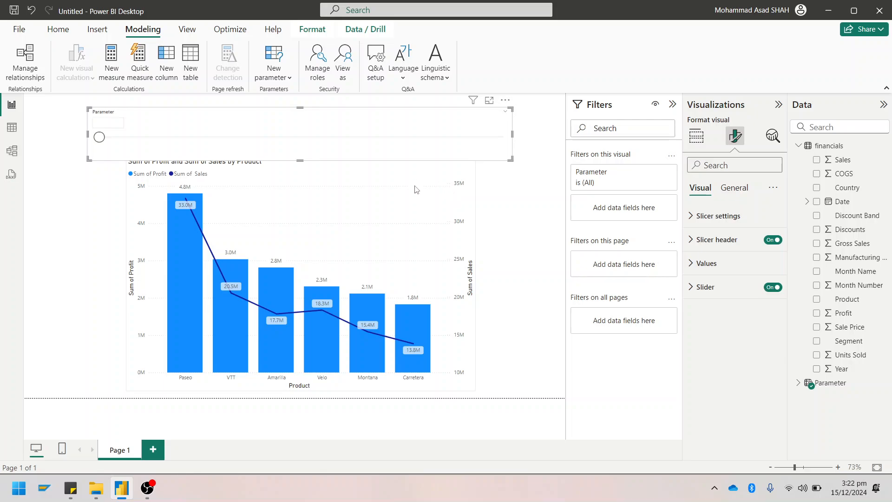
pyautogui.moveTo(417, 201); pyautogui.dragTo(388, 223)
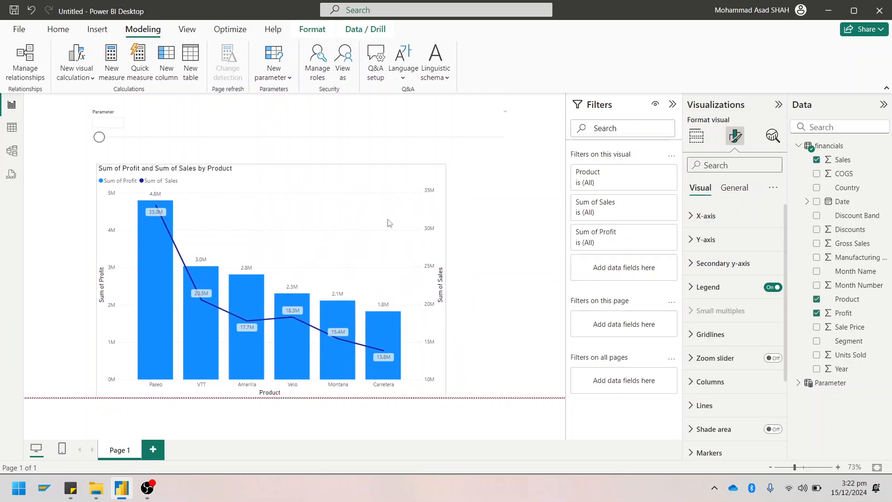
pyautogui.moveTo(442, 395); pyautogui.dragTo(512, 396)
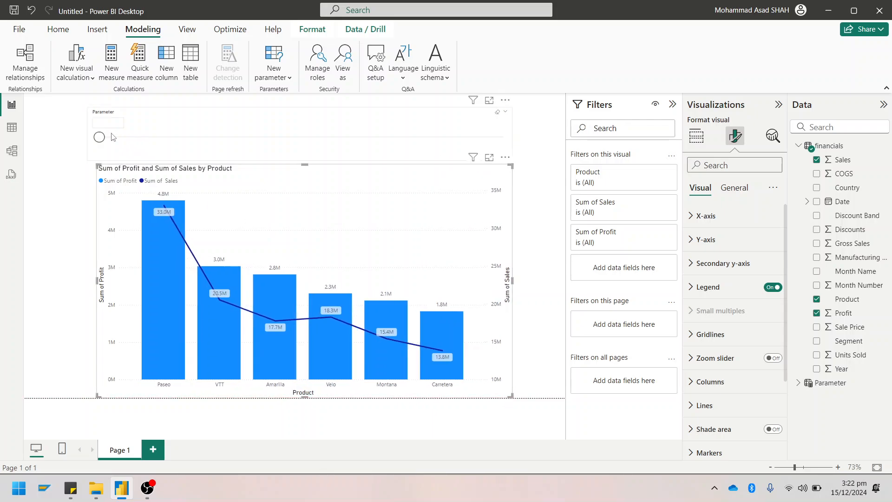
# Set the parameter slicer to 1000000 in focus mode and return to the report.
pyautogui.click(488, 101)
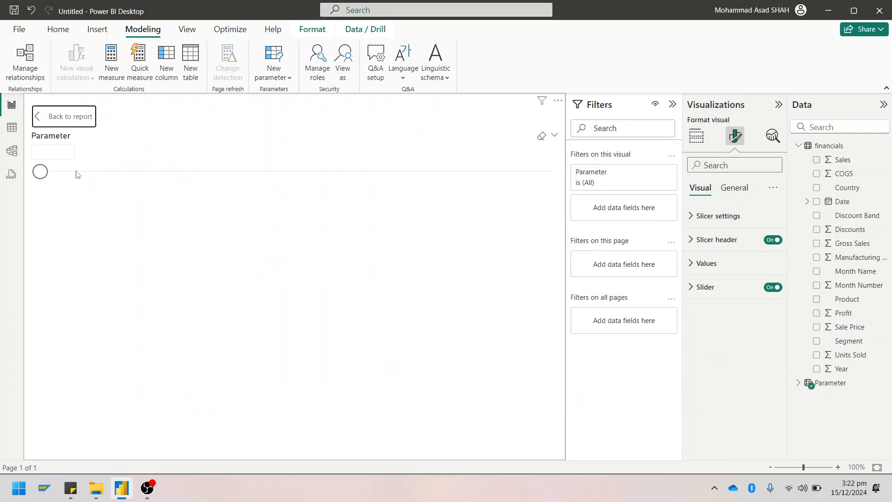
pyautogui.moveTo(63, 175); pyautogui.dragTo(28, 186)
pyautogui.click(37, 118)
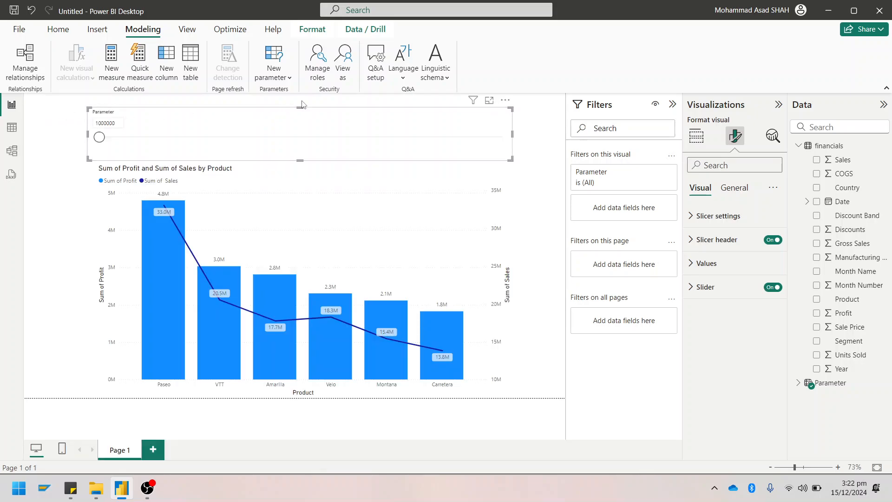
# Examine the name, data type, minimum, maximum and increment settings of a new numeric range parameter, then cancel it.
pyautogui.hotkey('ctrl', '1')
pyautogui.click(309, 1)
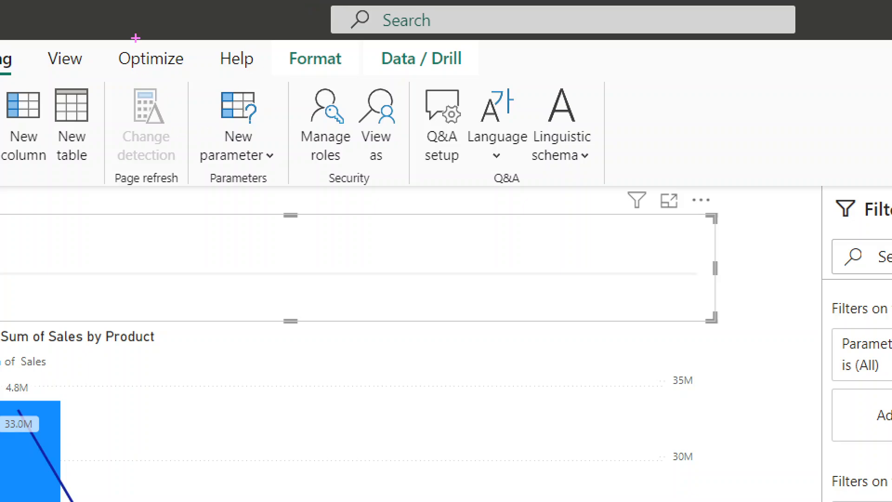
pyautogui.moveTo(136, 39); pyautogui.dragTo(311, 257)
pyautogui.press('Escape')
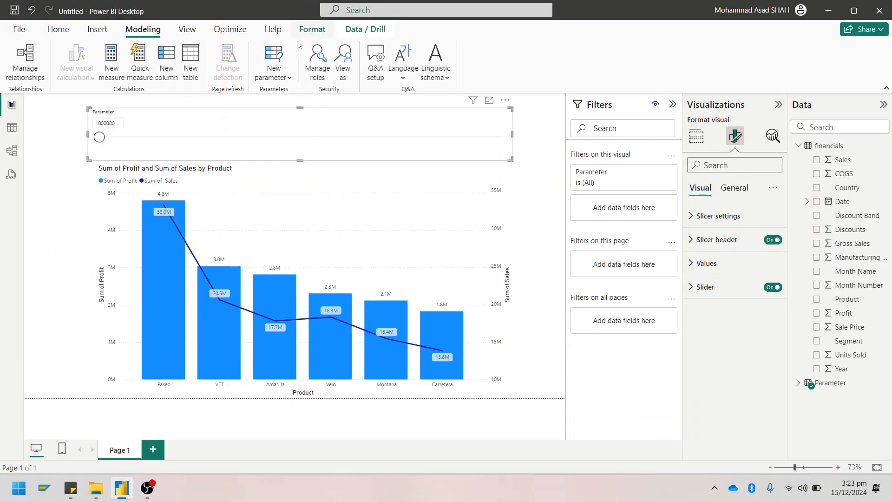
pyautogui.click(283, 81)
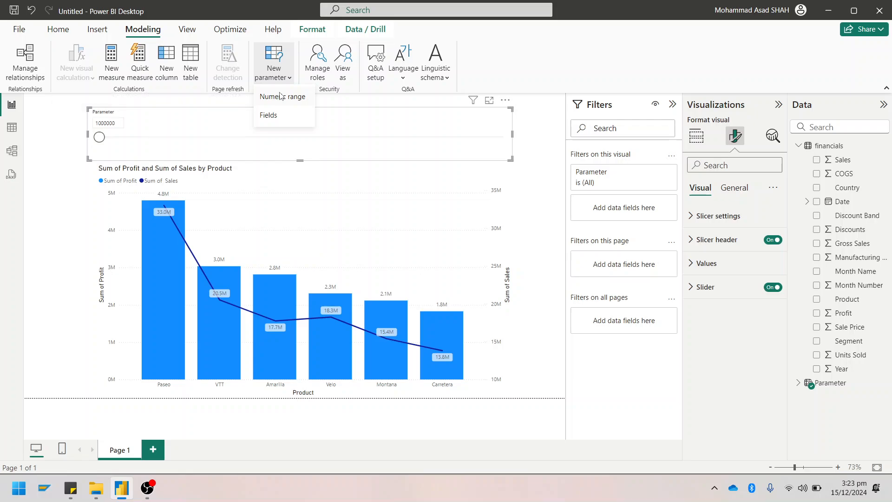
pyautogui.hotkey('ctrl', '1')
pyautogui.click(279, 92)
pyautogui.moveTo(210, 93); pyautogui.dragTo(398, 140)
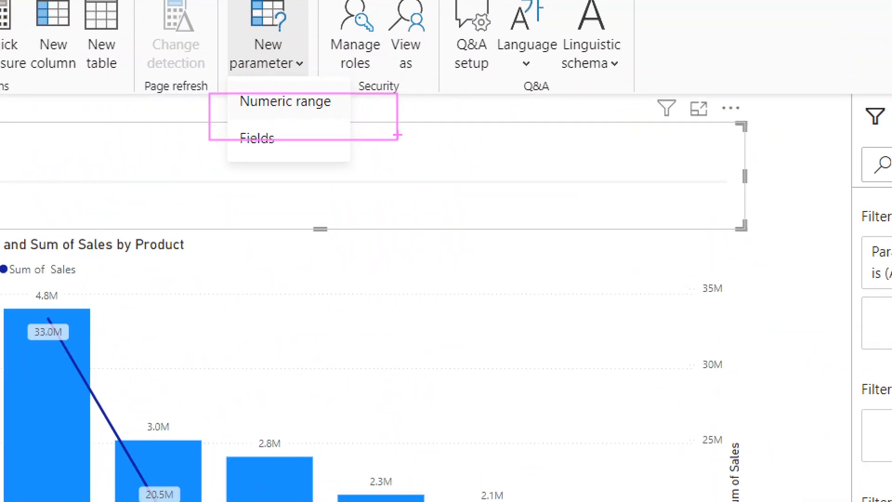
pyautogui.press('Escape')
pyautogui.click(292, 95)
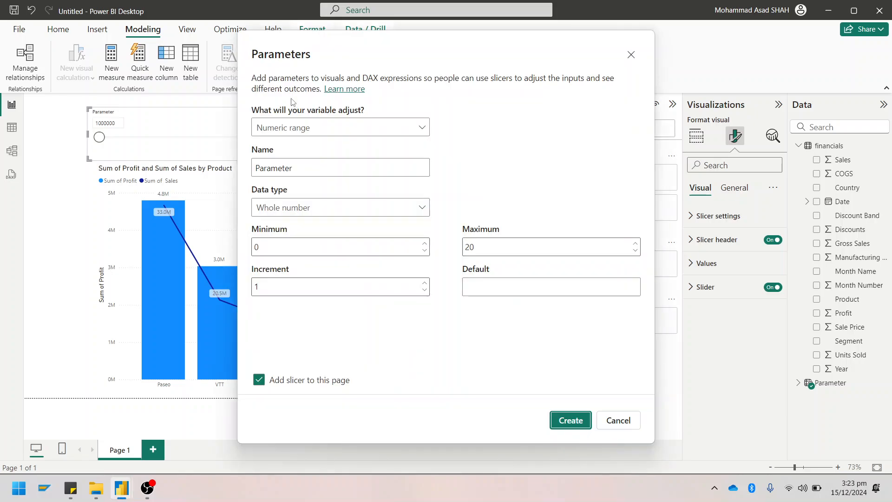
pyautogui.hotkey('ctrl', '1')
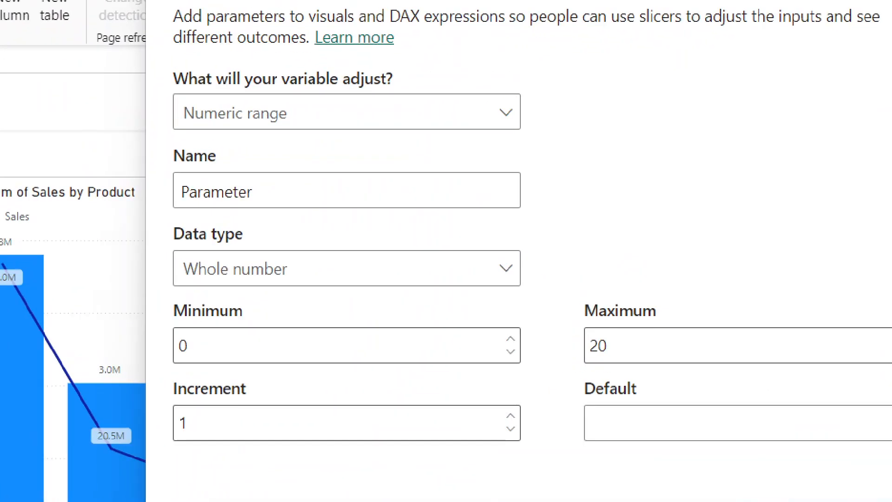
pyautogui.click(252, 150)
pyautogui.moveTo(243, 145); pyautogui.dragTo(424, 178)
pyautogui.moveTo(528, 148); pyautogui.dragTo(590, 165)
pyautogui.moveTo(123, 163)
pyautogui.mouseDown()
pyautogui.moveTo(243, 207)
pyautogui.moveTo(683, 224)
pyautogui.moveTo(666, 226)
pyautogui.mouseUp()
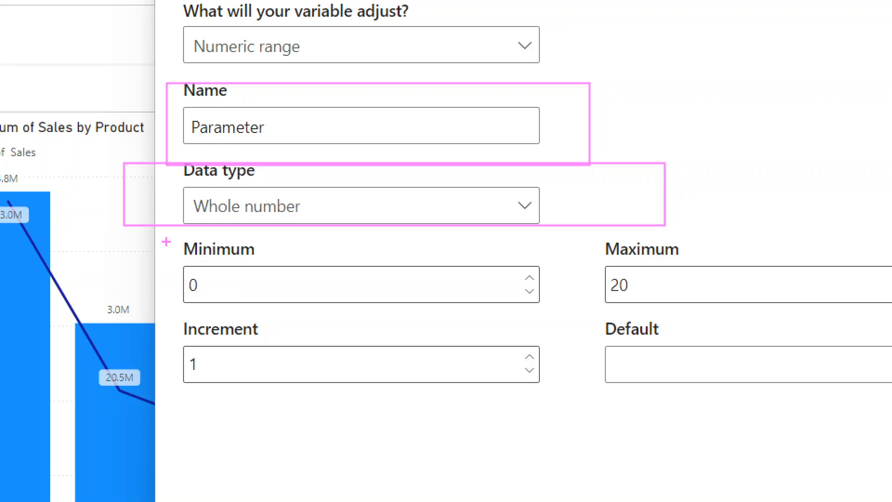
pyautogui.moveTo(164, 240)
pyautogui.mouseDown()
pyautogui.moveTo(294, 251)
pyautogui.moveTo(587, 354)
pyautogui.moveTo(890, 408)
pyautogui.mouseUp()
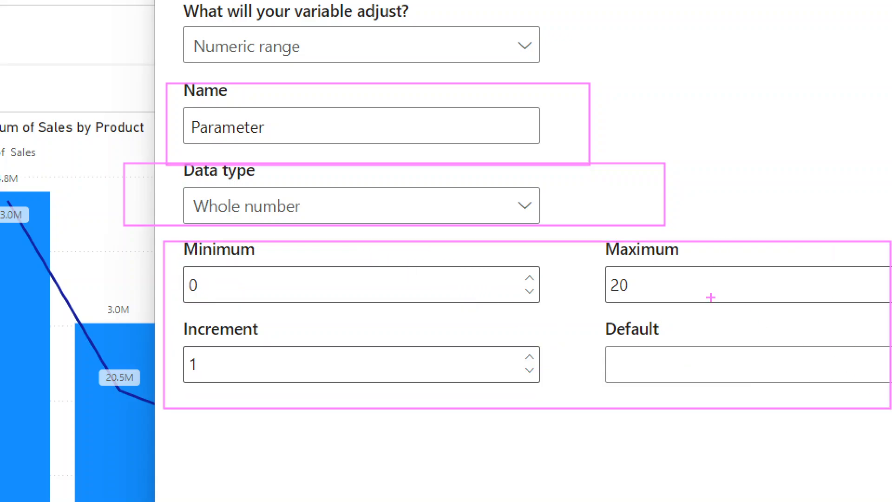
pyautogui.moveTo(679, 264); pyautogui.dragTo(808, 167)
pyautogui.moveTo(168, 234); pyautogui.dragTo(311, 271)
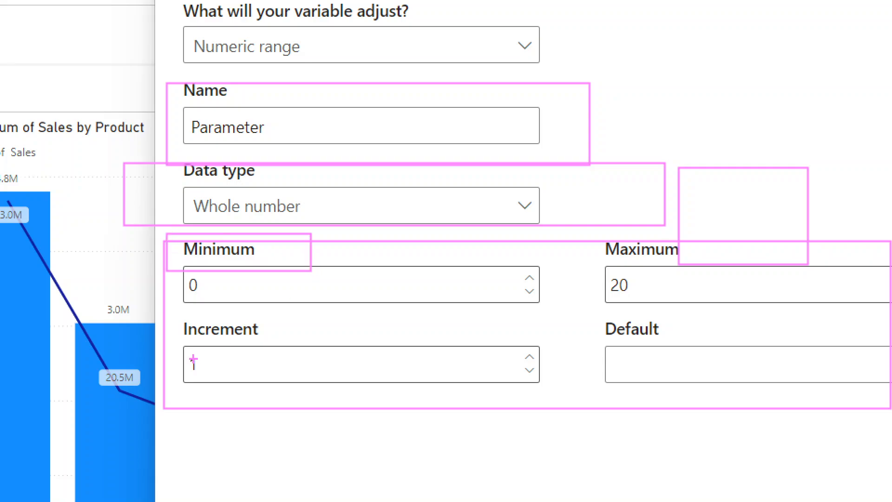
pyautogui.moveTo(170, 234); pyautogui.dragTo(287, 255)
pyautogui.moveTo(572, 228); pyautogui.dragTo(752, 292)
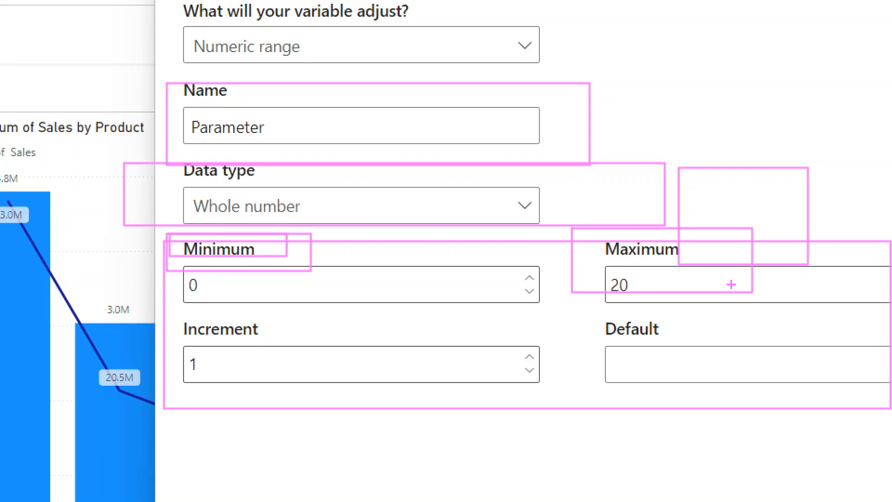
pyautogui.moveTo(169, 301); pyautogui.dragTo(302, 343)
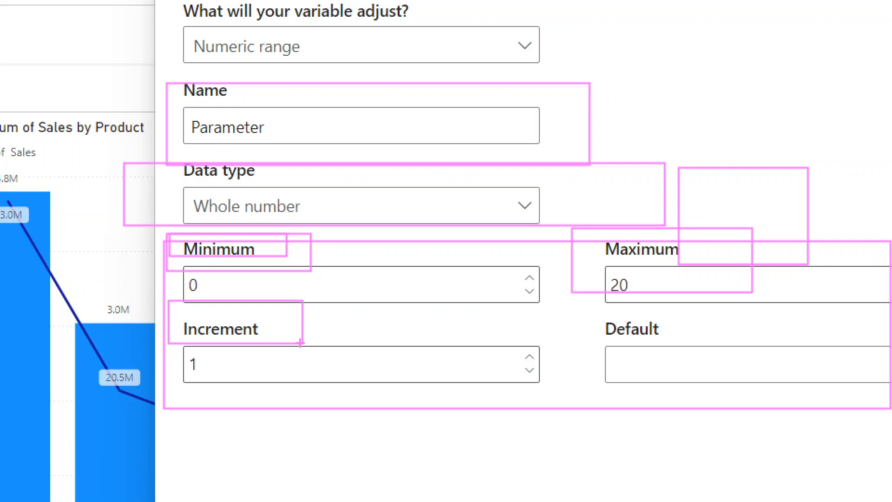
pyautogui.press('Escape')
pyautogui.click(603, 420)
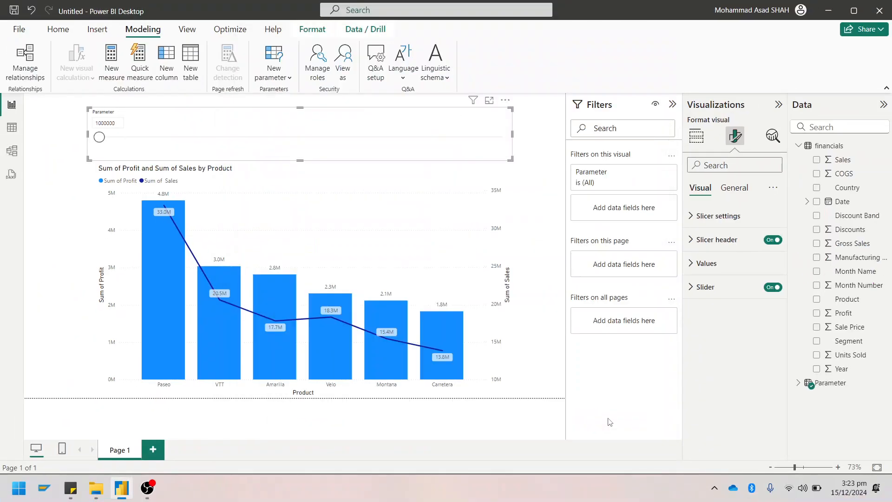
# Select the Parameter table and examine the minimum, maximum and increment arguments of its GENERATESERIES formula.
pyautogui.hotkey('ctrl', '1')
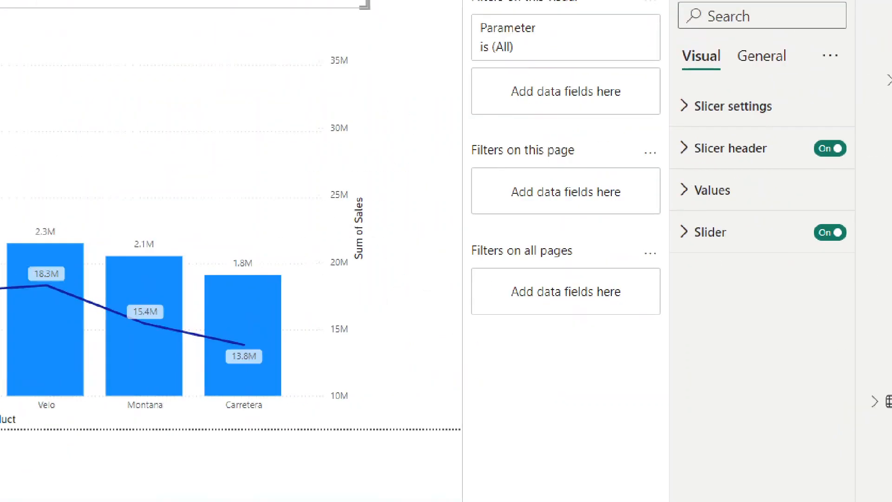
pyautogui.moveTo(668, 307); pyautogui.dragTo(891, 368)
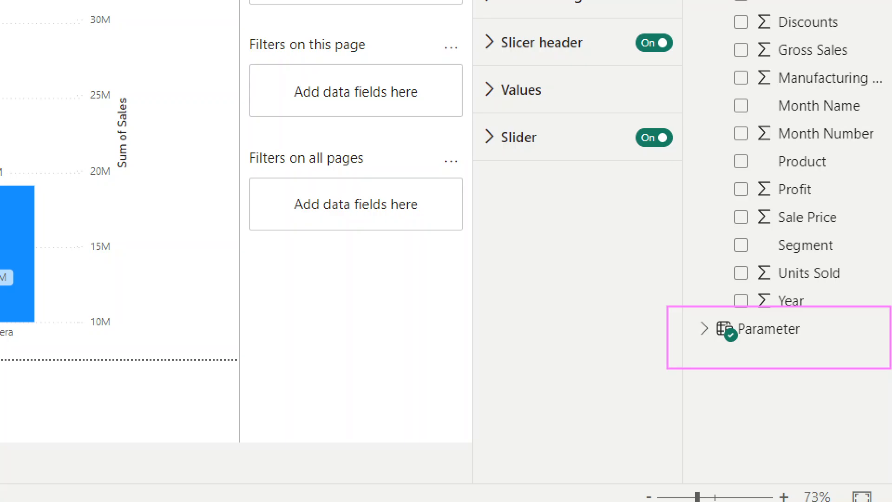
pyautogui.press('Escape')
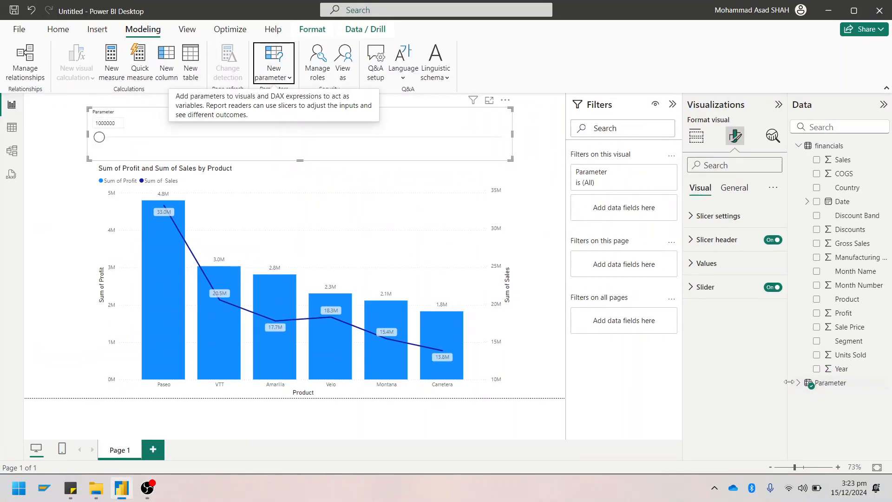
pyautogui.click(822, 384)
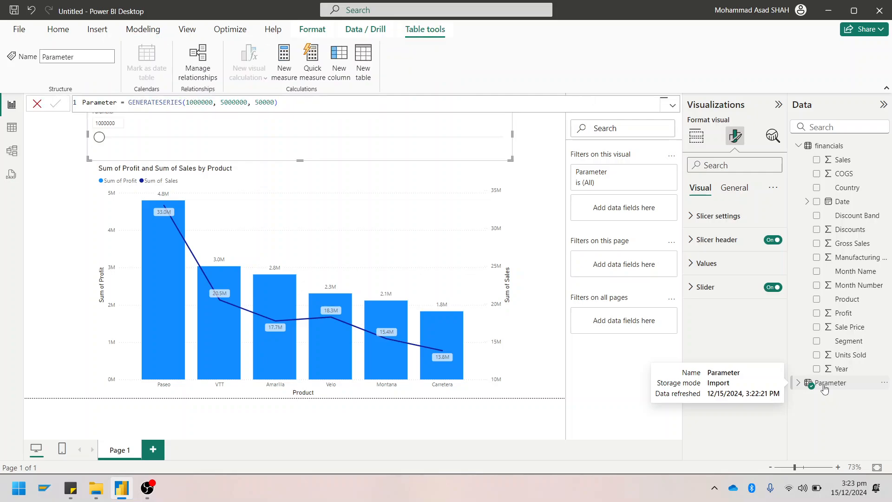
pyautogui.hotkey('ctrl', '1')
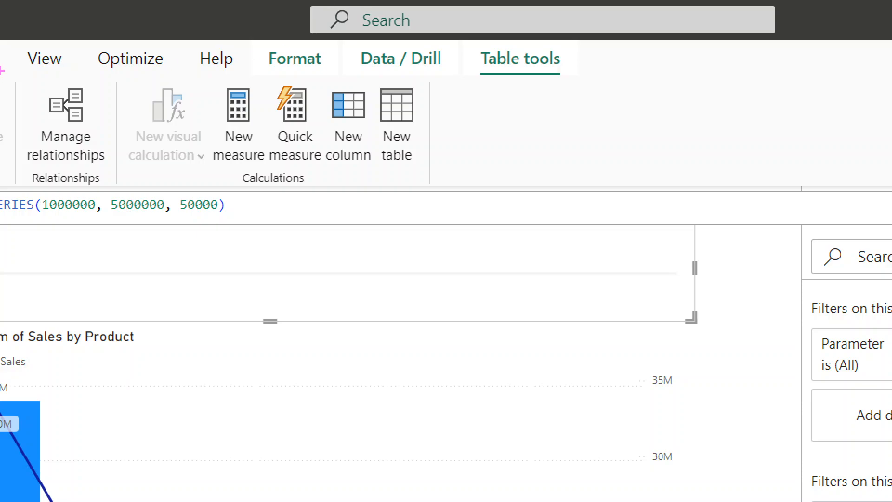
pyautogui.moveTo(33, 186); pyautogui.dragTo(101, 232)
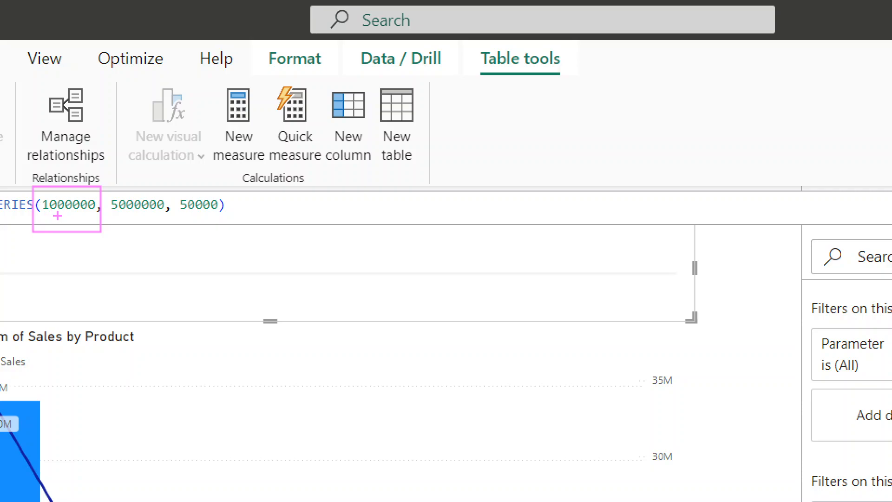
pyautogui.moveTo(108, 193); pyautogui.dragTo(167, 222)
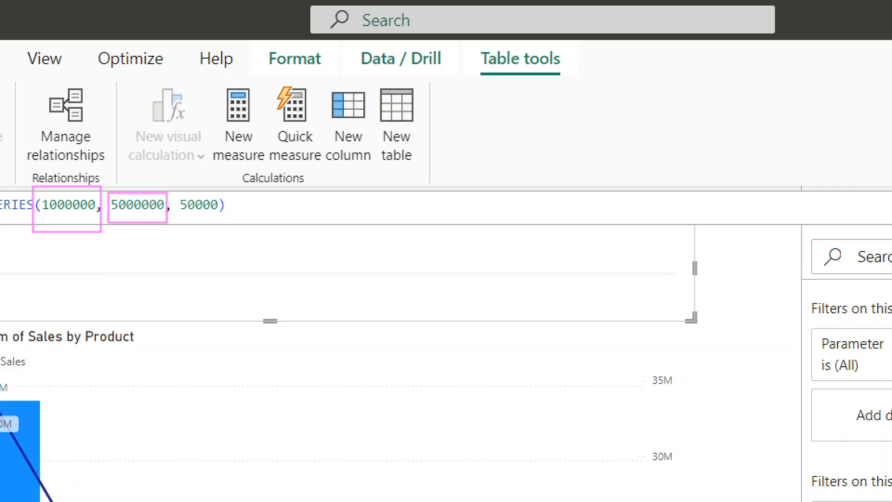
pyautogui.moveTo(175, 178); pyautogui.dragTo(224, 232)
pyautogui.press('Escape')
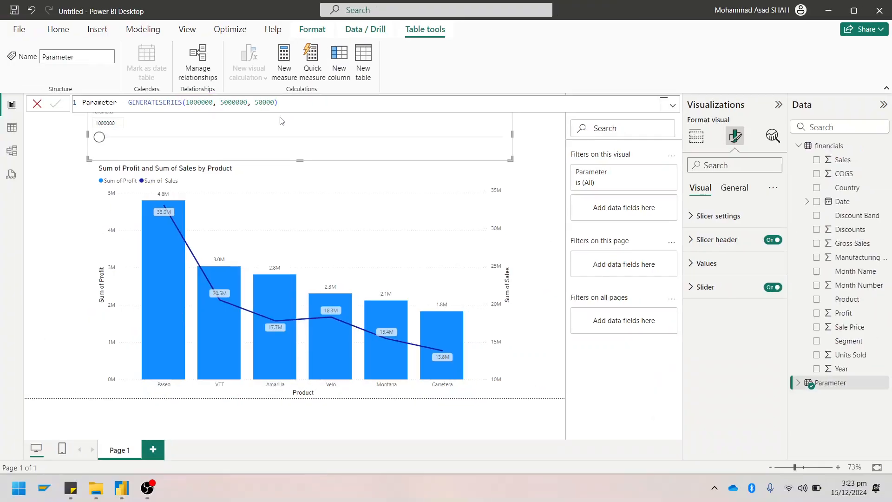
# Expand the Parameter table's fields and narrow the parameter slicer so its left edge lines up with the chart.
pyautogui.click(799, 384)
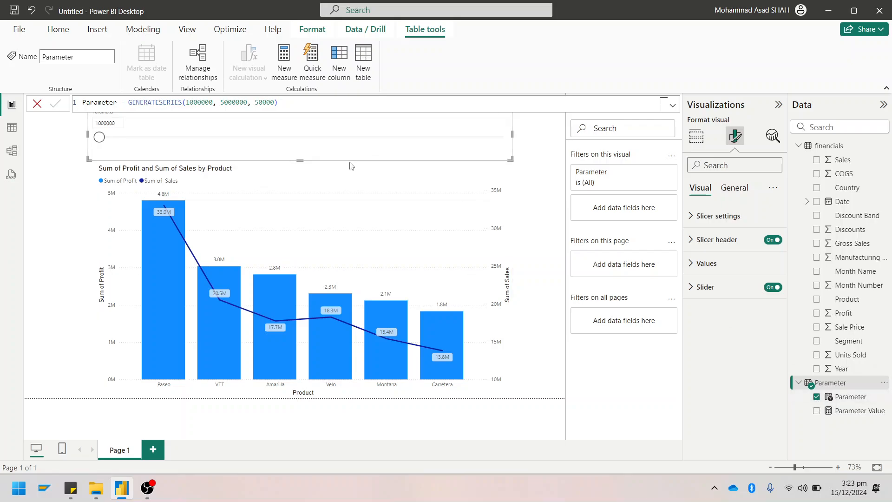
pyautogui.moveTo(89, 160); pyautogui.dragTo(98, 160)
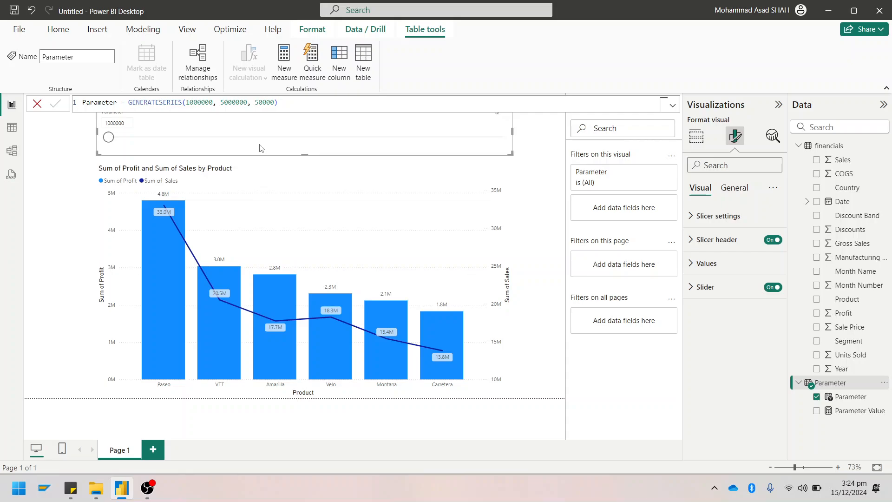
pyautogui.moveTo(178, 314)
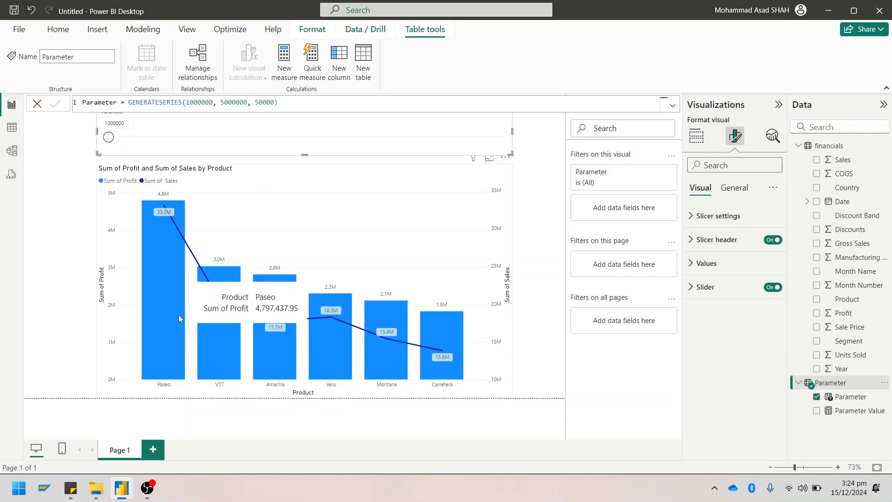
pyautogui.click(549, 258)
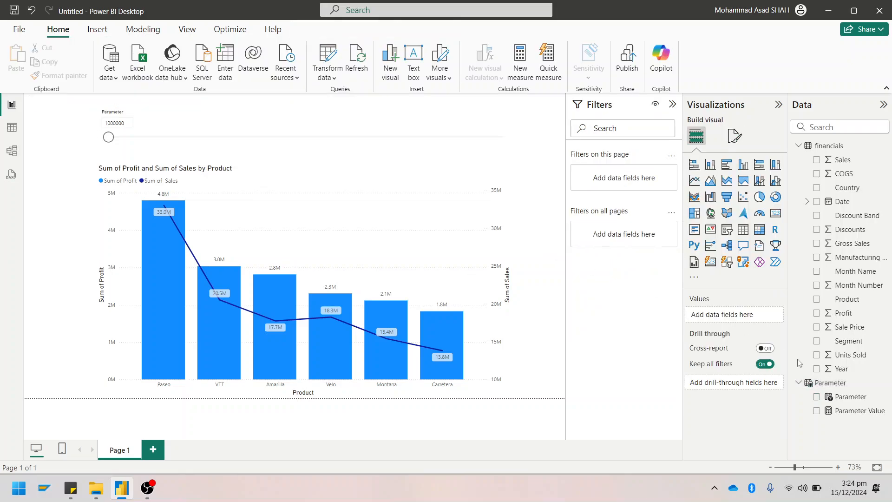
# Start a new measure named SalesCheck in the Parameter table.
pyautogui.rightClick(834, 388)
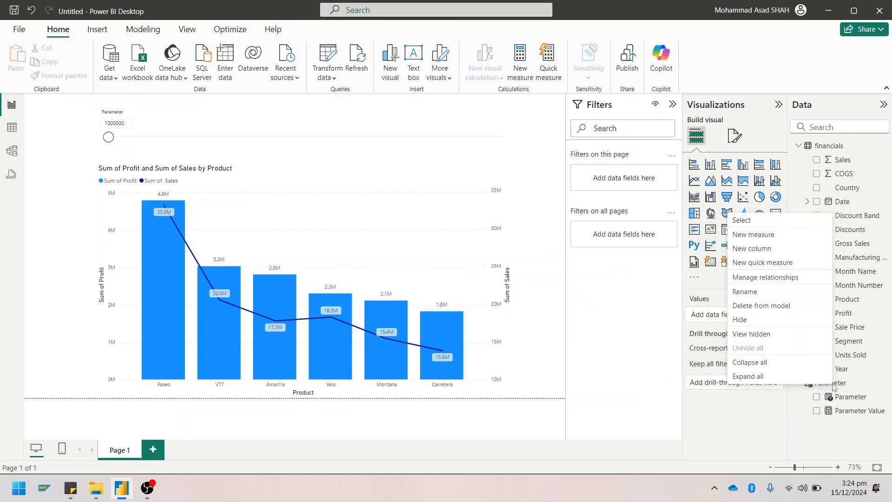
pyautogui.click(764, 236)
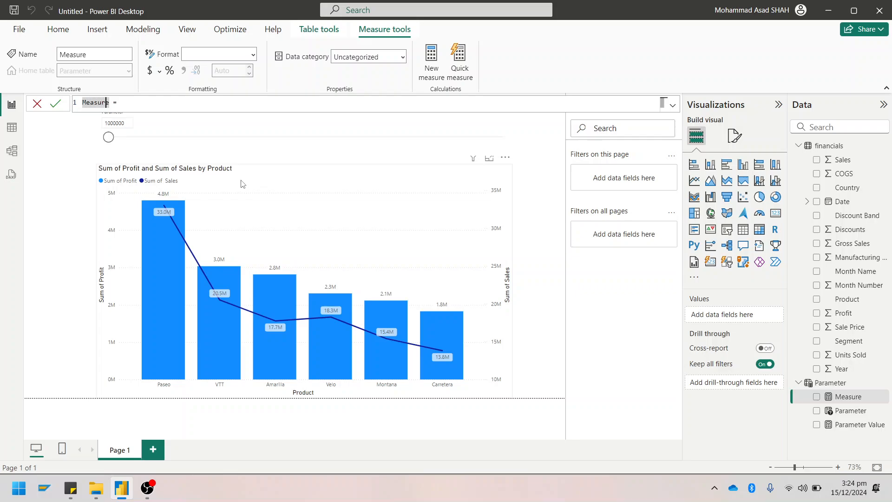
pyautogui.press('BackSpace')
pyautogui.press('BackSpace')
pyautogui.press('BackSpace')
pyautogui.press('BackSpace')
pyautogui.press('BackSpace')
pyautogui.press('BackSpace')
pyautogui.press('BackSpace')
pyautogui.write('SalesCheck =')
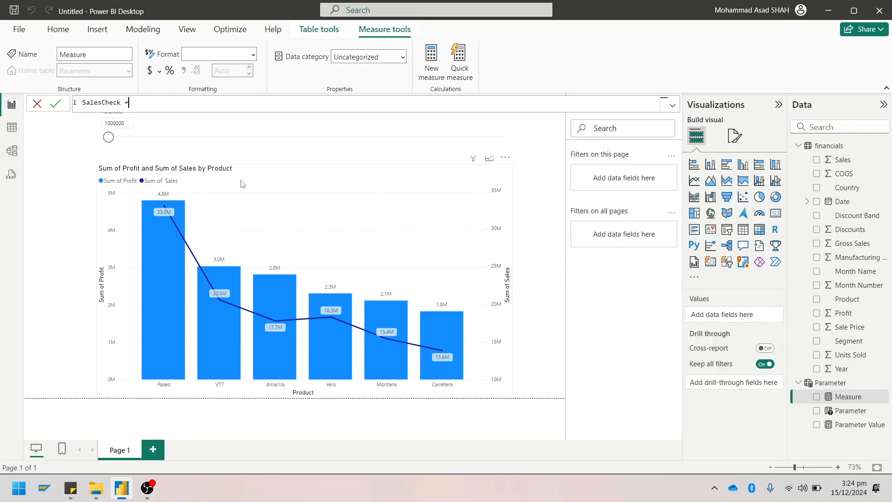
# Write the measure as an IF returning " Dark Red" when the sum of financials[ Sales] is <= Parameter[Parameter Value].
pyautogui.write('if')
pyautogui.press('Tab')
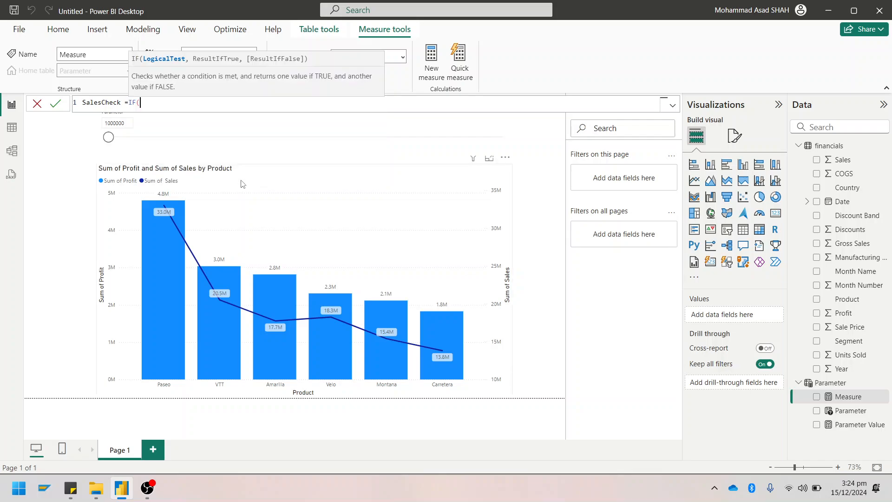
pyautogui.write('sum')
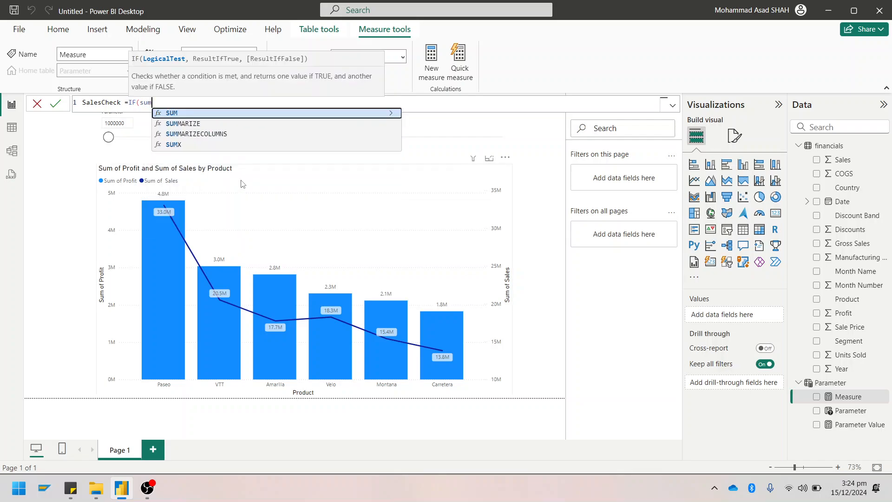
pyautogui.press('Tab')
pyautogui.press('Down')
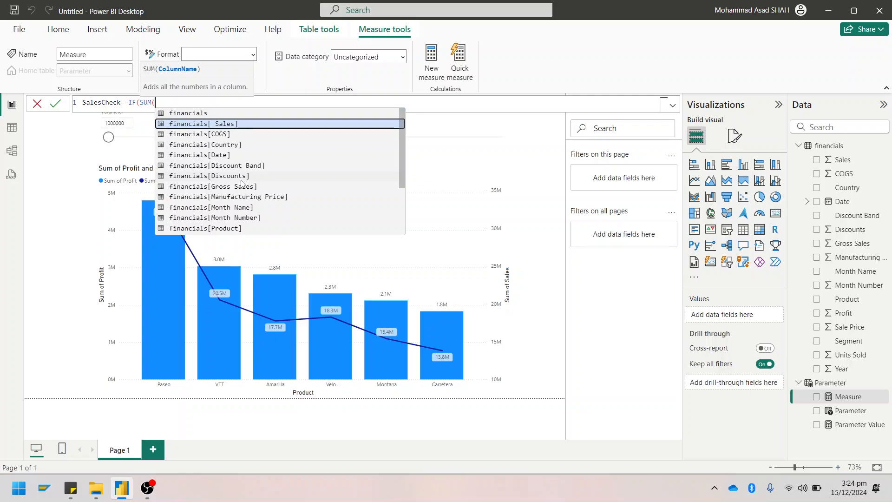
pyautogui.press('Tab')
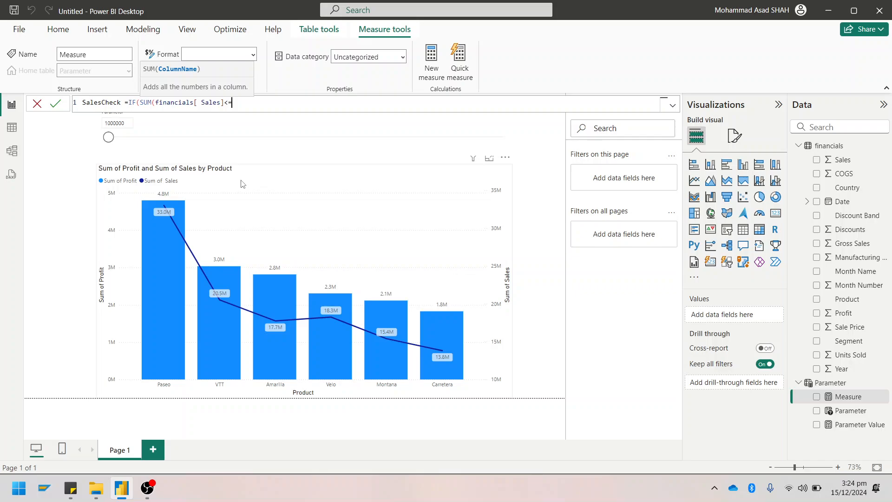
pyautogui.write('pa')
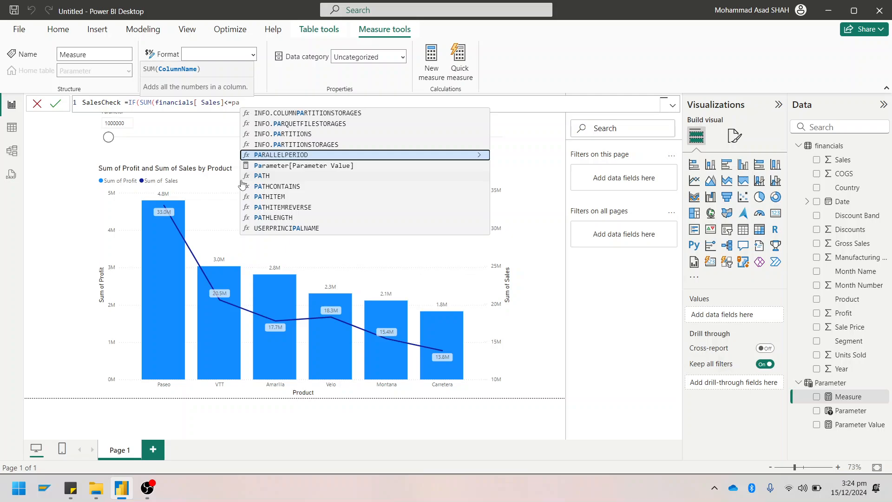
pyautogui.press('Down')
pyautogui.press('Tab')
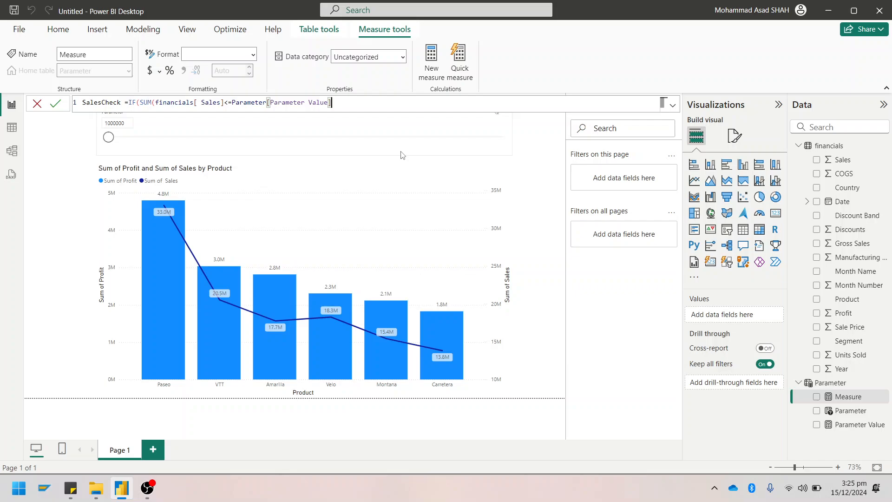
pyautogui.write('," ')
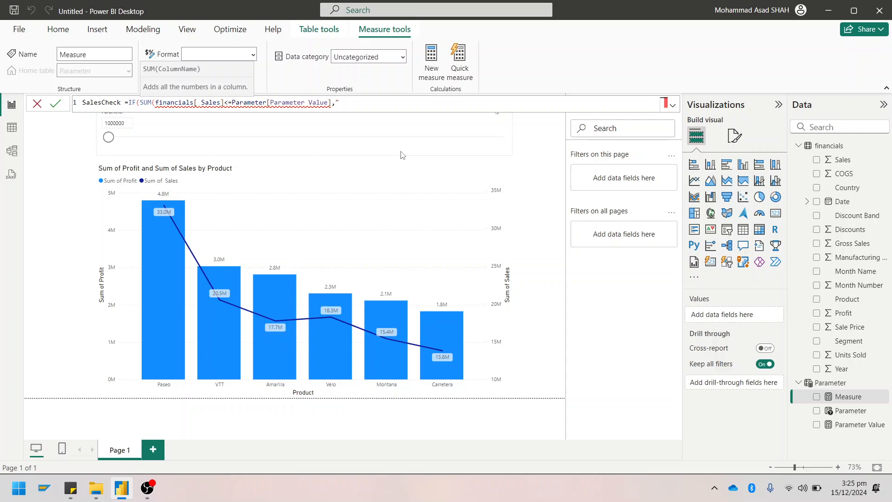
pyautogui.write('Dark Red")')
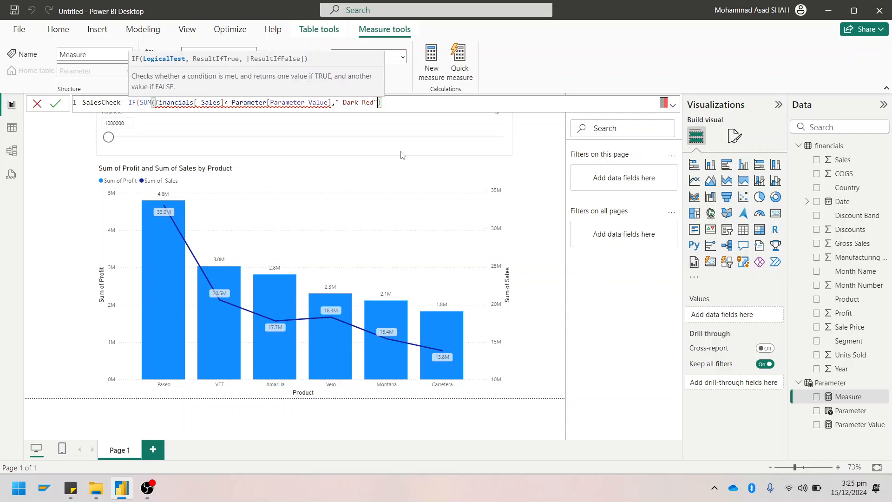
# Close the SUM parenthesis after financials[ Sales] in the SalesCheck formula and commit the measure.
pyautogui.press('Left')
pyautogui.press('Left')
pyautogui.press('Left')
pyautogui.press('Left')
pyautogui.press('Left')
pyautogui.press('Left')
pyautogui.press('Left')
pyautogui.press('Left')
pyautogui.press('Left')
pyautogui.press('Left')
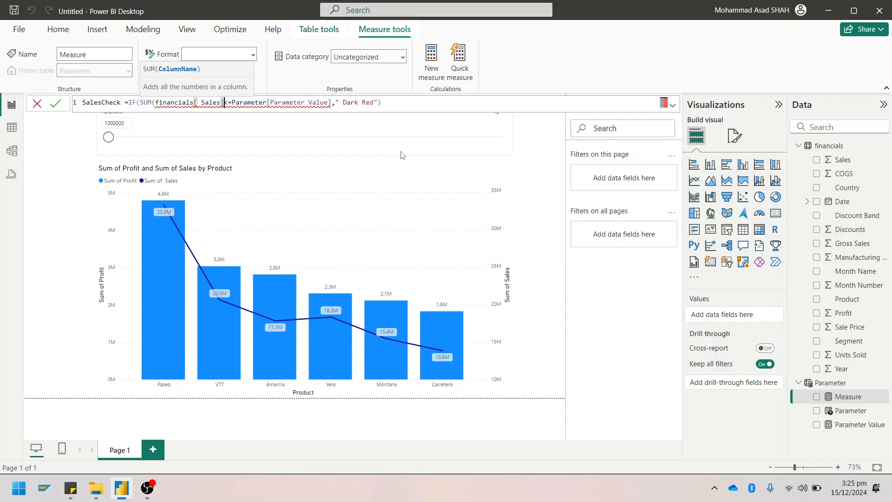
pyautogui.press('Right')
pyautogui.press('Right')
pyautogui.press('Right')
pyautogui.press('Right')
pyautogui.press('Right')
pyautogui.press('Right')
pyautogui.press('Right')
pyautogui.press('Right')
pyautogui.press('Right')
pyautogui.press('Right')
pyautogui.press('Right')
pyautogui.press('Right')
pyautogui.press('Right')
pyautogui.press('Right')
pyautogui.press('Right')
pyautogui.press('Left')
pyautogui.press('Left')
pyautogui.press('Left')
pyautogui.press('Left')
pyautogui.write(')')
pyautogui.press('Return')
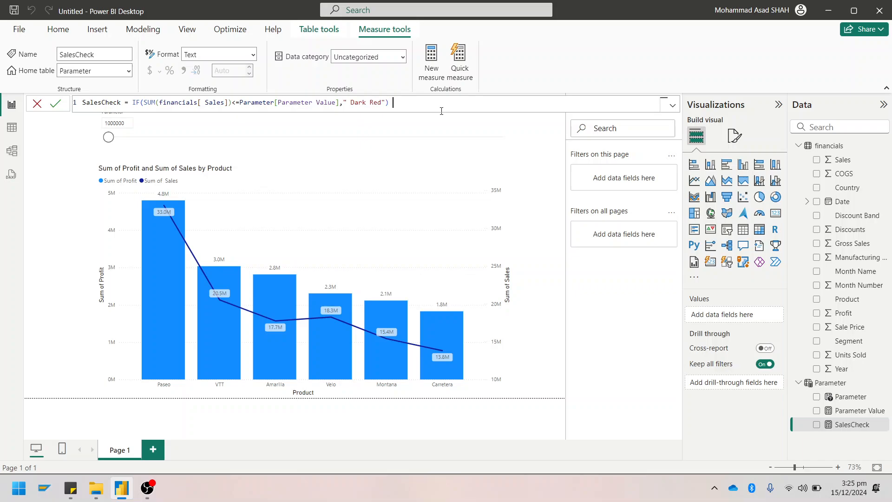
pyautogui.click(556, 149)
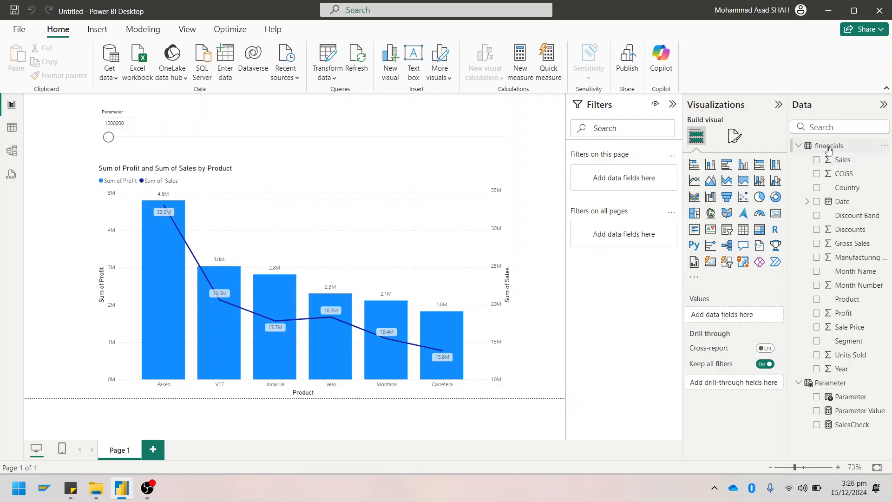
# Start a new measure in the financials table and get its formula ready for entry.
pyautogui.moveTo(829, 150)
pyautogui.rightClick(823, 151)
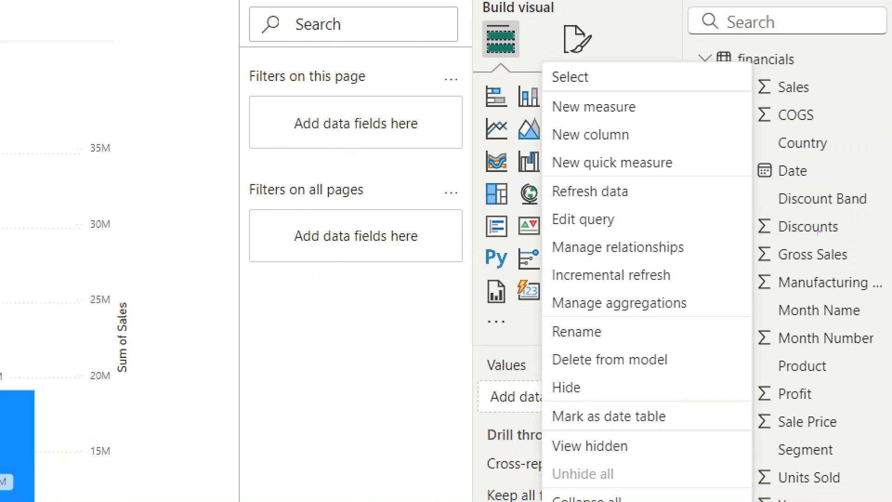
pyautogui.moveTo(549, 93); pyautogui.dragTo(711, 143)
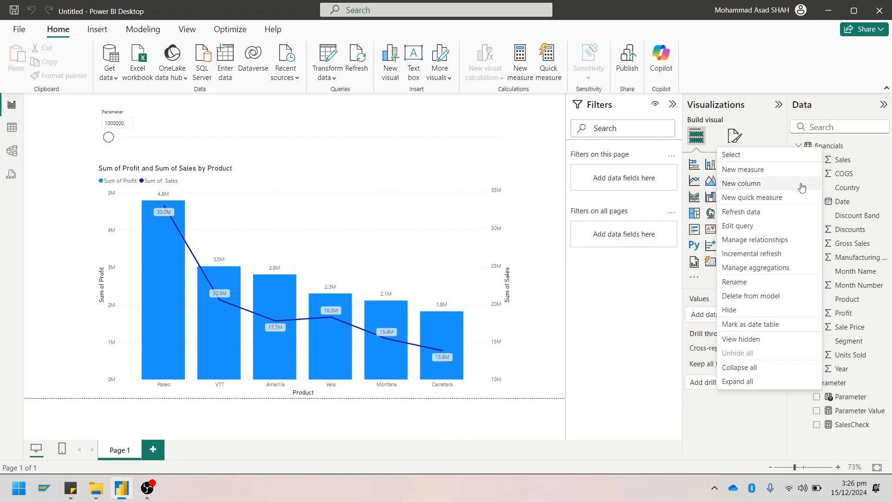
pyautogui.click(759, 172)
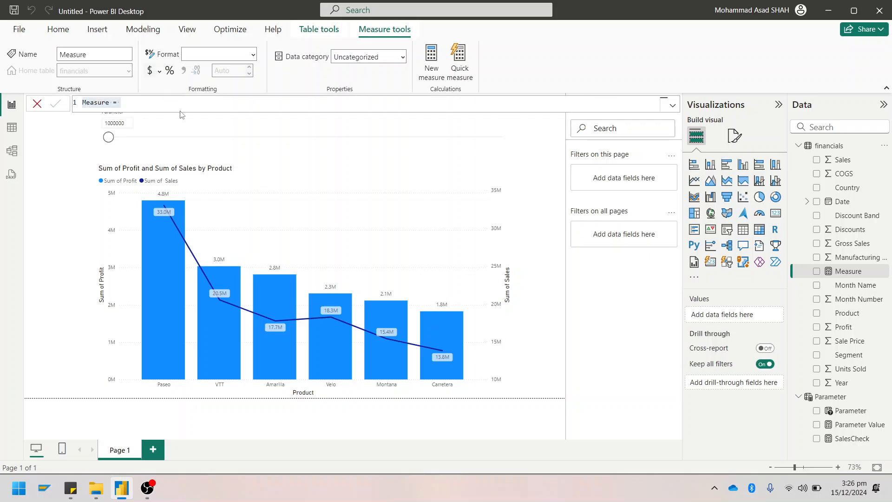
pyautogui.click(147, 105)
pyautogui.write('sum')
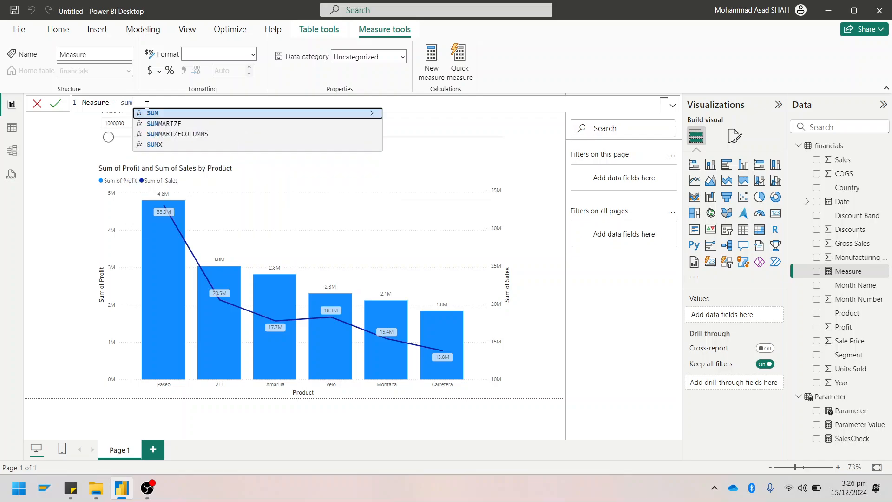
pyautogui.press('BackSpace')
pyautogui.press('BackSpace')
pyautogui.press('BackSpace')
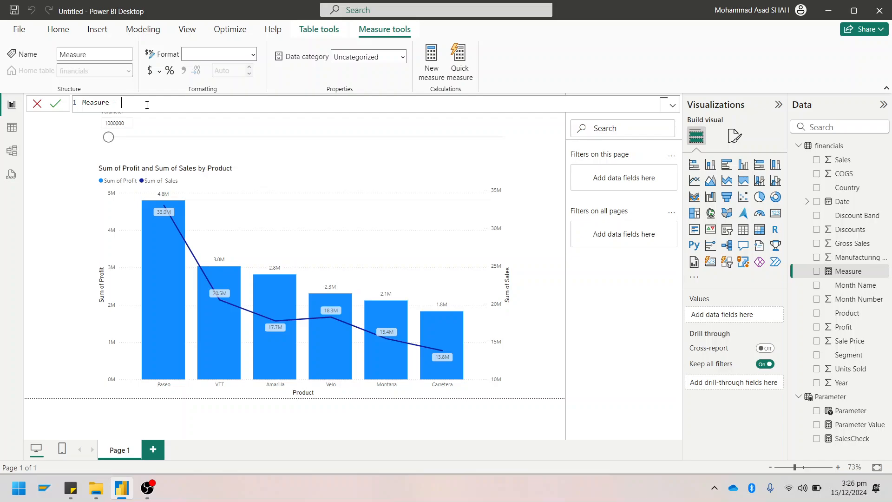
pyautogui.write('divi')
pyautogui.press('BackSpace')
pyautogui.press('BackSpace')
pyautogui.press('BackSpace')
pyautogui.press('BackSpace')
pyautogui.write('fin')
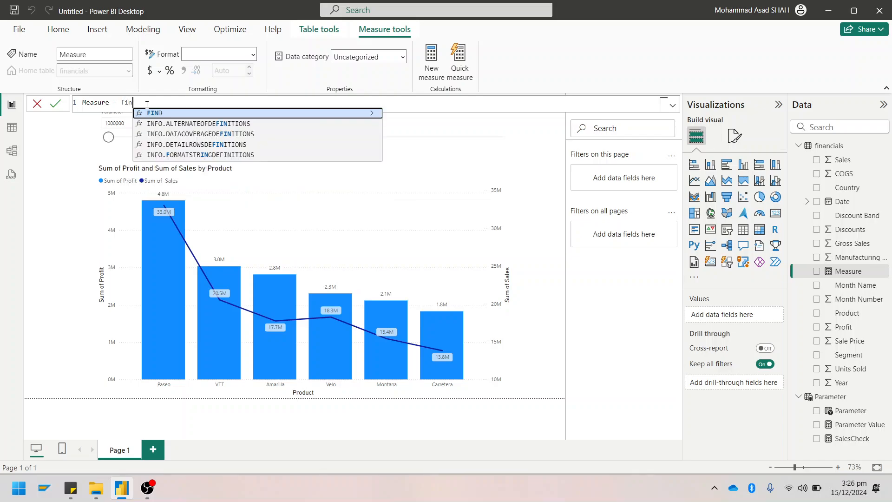
pyautogui.write('ancia')
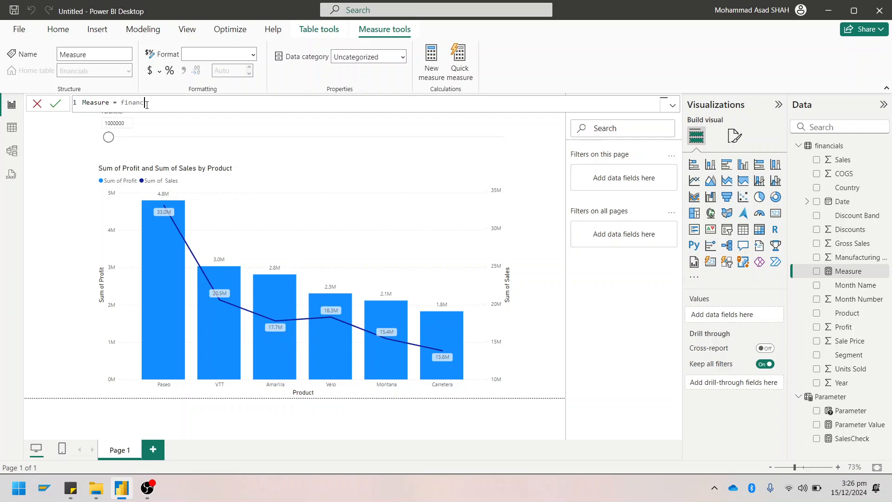
pyautogui.press('BackSpace')
pyautogui.press('BackSpace')
pyautogui.press('BackSpace')
pyautogui.press('BackSpace')
pyautogui.press('BackSpace')
pyautogui.press('BackSpace')
pyautogui.press('BackSpace')
pyautogui.press('BackSpace')
pyautogui.press('BackSpace')
# Begin the new measure's formula with SUM(financials[ Sales]).
pyautogui.write('sum')
pyautogui.press('Tab')
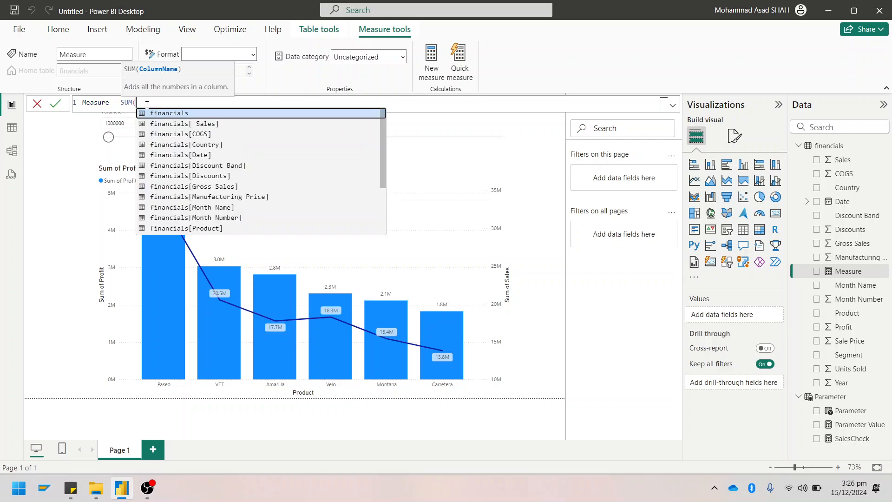
pyautogui.press('Down')
pyautogui.press('Tab')
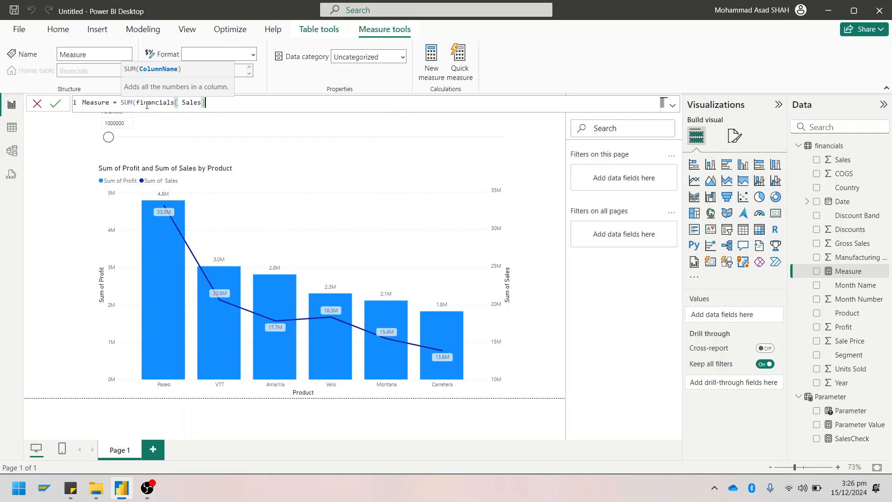
pyautogui.write(') ')
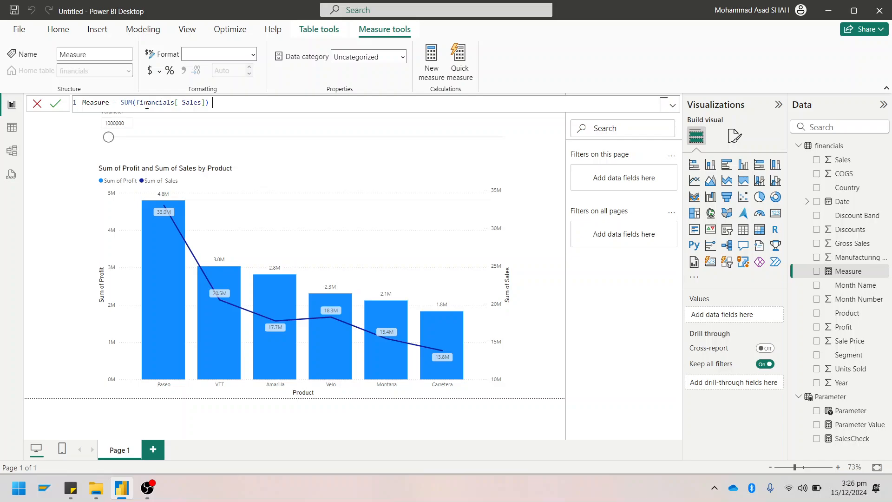
# Extend the measure formula by multiplying it by SUM(financials[Profit]).
pyautogui.write('* sum')
pyautogui.press('Tab')
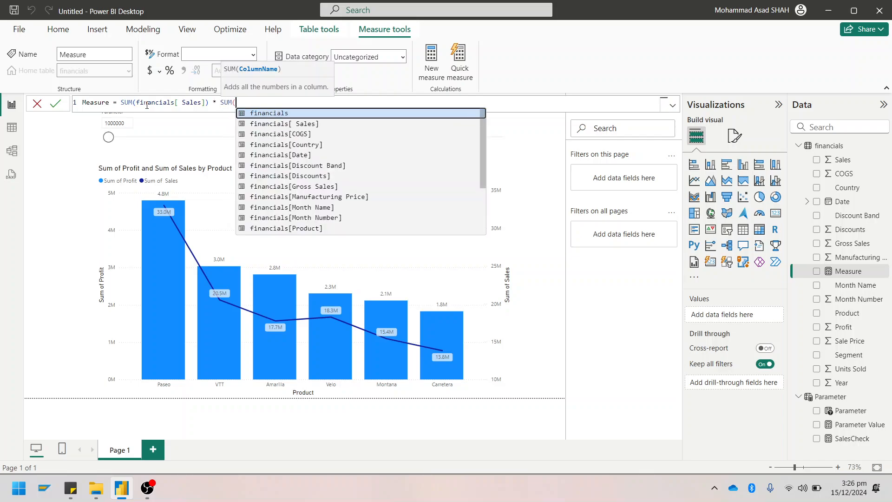
pyautogui.press('Down')
pyautogui.press('Down')
pyautogui.press('Down')
pyautogui.press('Down')
pyautogui.press('Down')
pyautogui.press('Down')
pyautogui.press('Down')
pyautogui.press('Down')
pyautogui.press('Down')
pyautogui.press('Down')
pyautogui.press('Down')
pyautogui.press('Down')
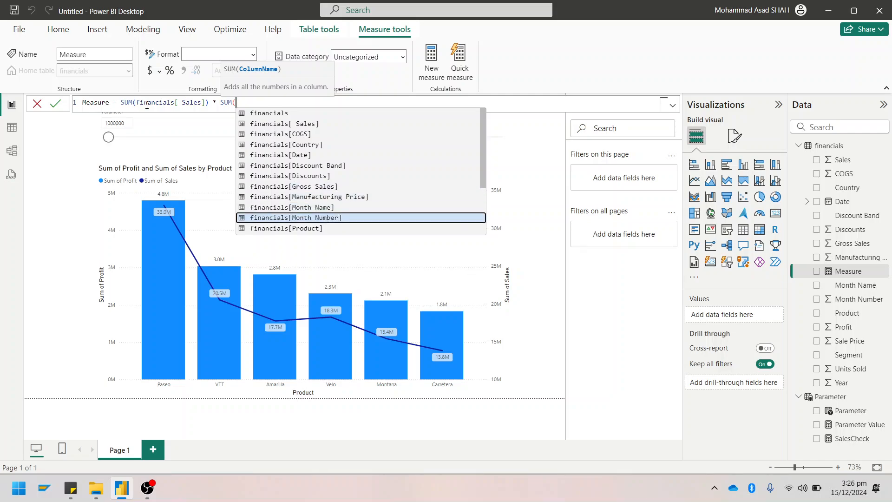
pyautogui.press('Tab')
pyautogui.write(')')
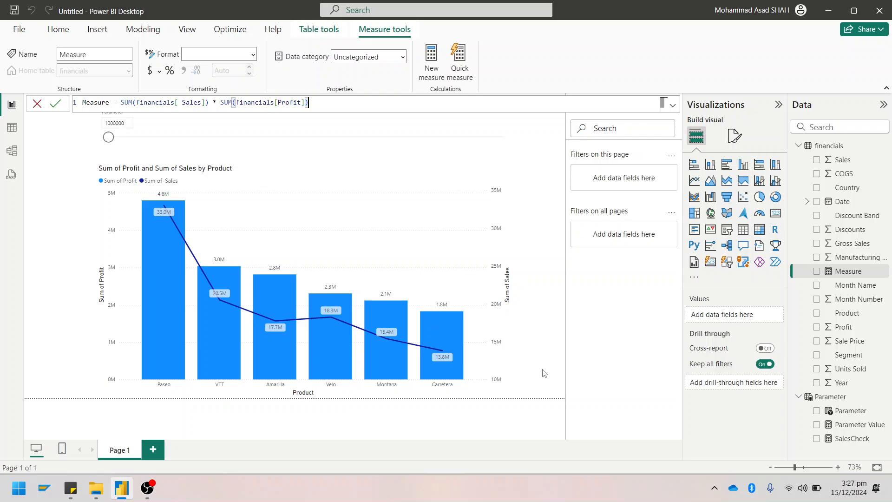
# Open Chrome from the desktop, search Google for "list of dax expression , filetype: pdf" and look through the results.
pyautogui.press('super+d')
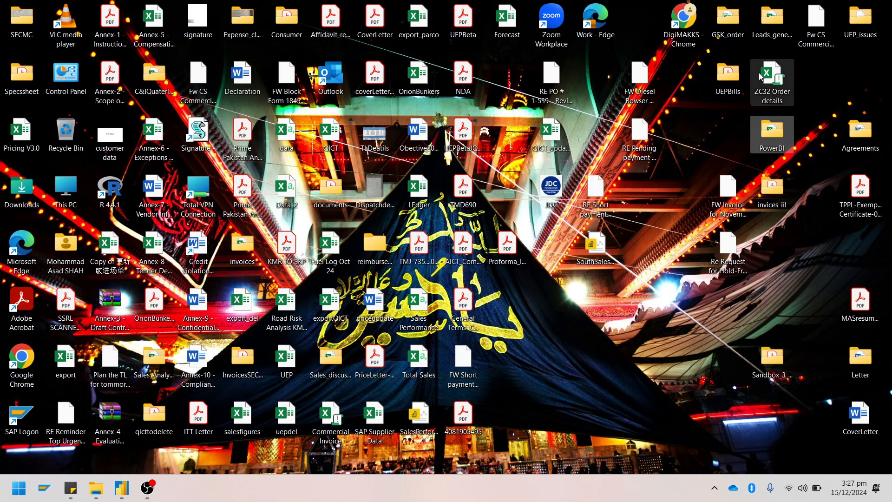
pyautogui.doubleClick(692, 15)
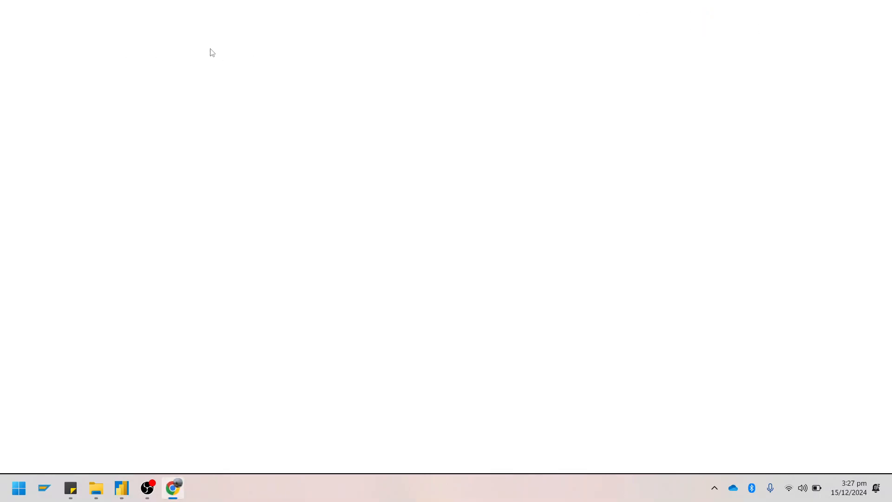
pyautogui.click(212, 32)
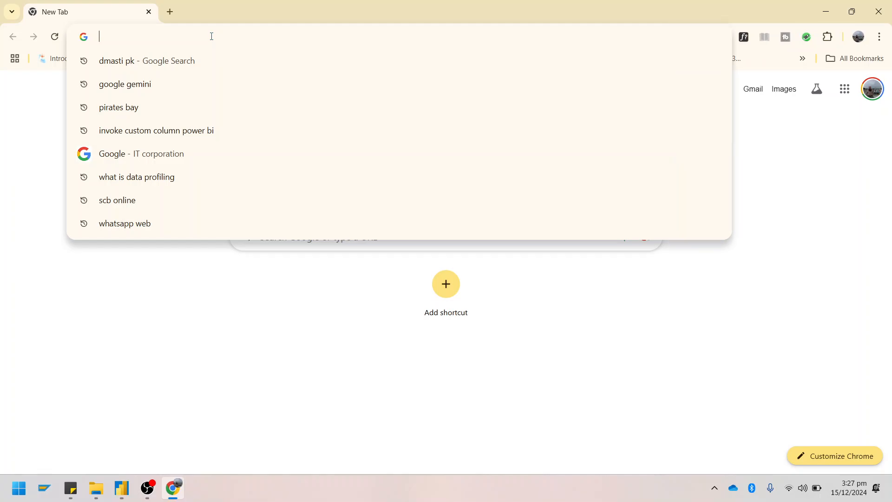
pyautogui.write('list of ')
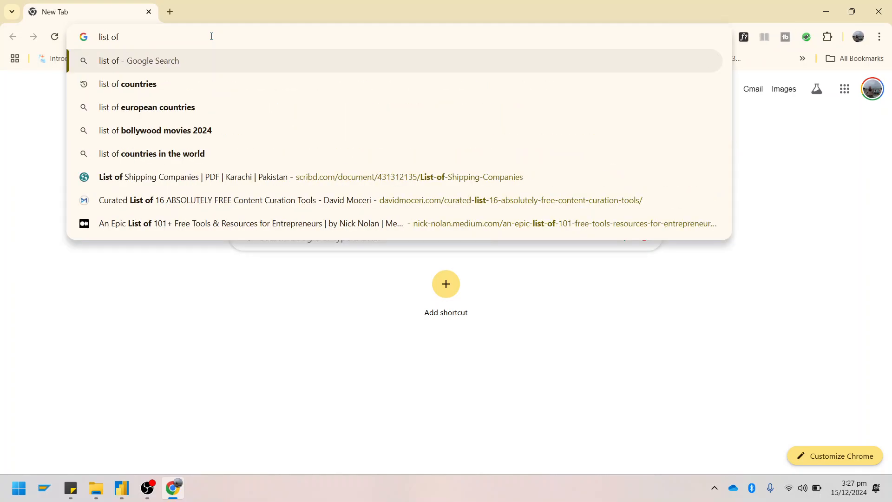
pyautogui.write('dax express')
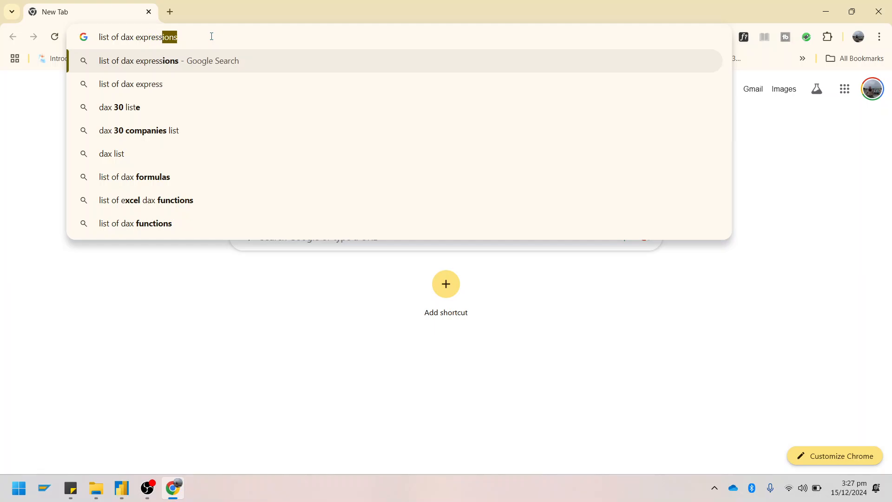
pyautogui.write('ion , filey')
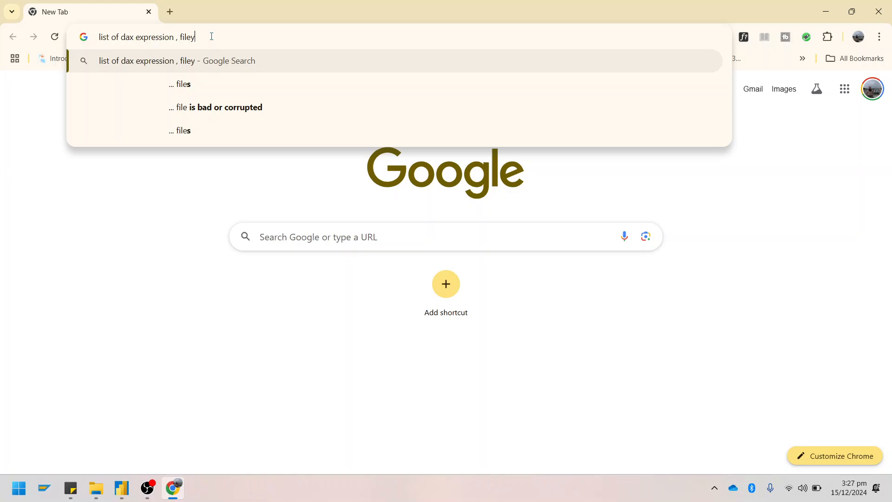
pyautogui.press('BackSpace')
pyautogui.write('t')
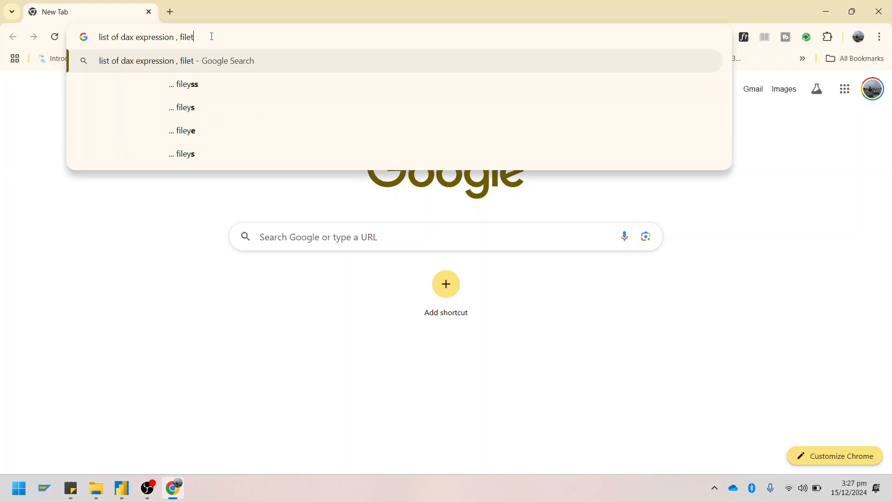
pyautogui.write('ype')
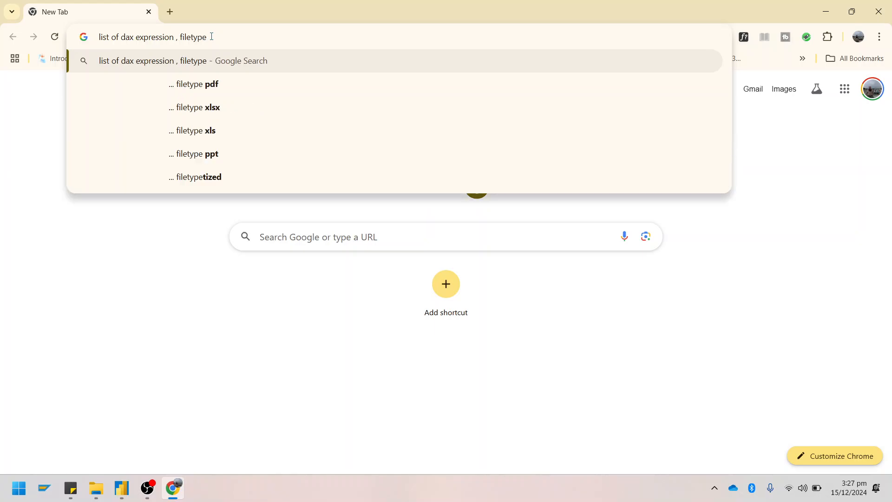
pyautogui.write(': pdf')
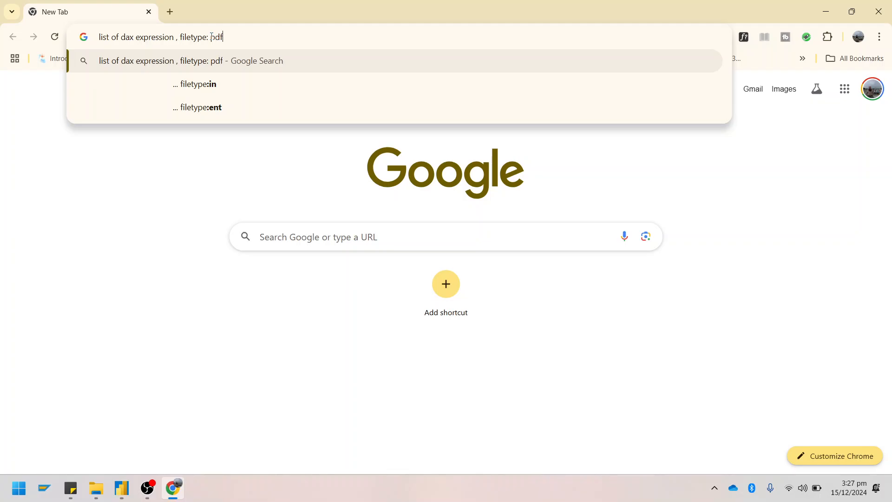
pyautogui.press('Return')
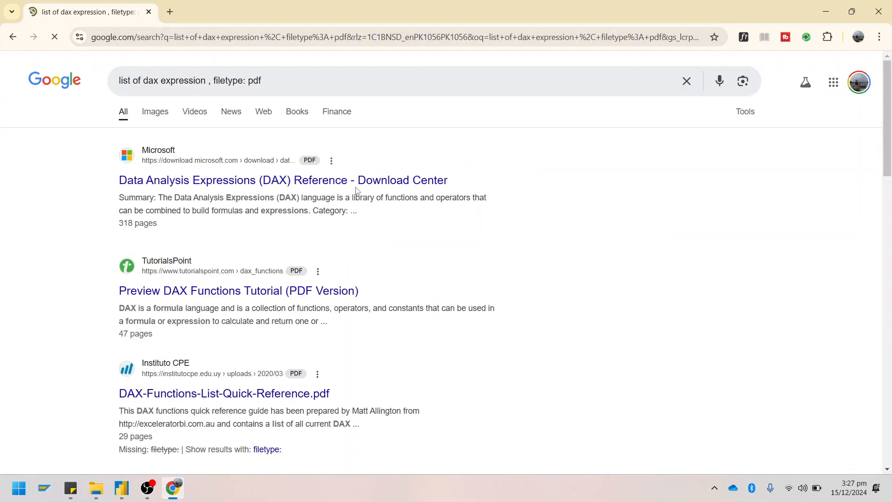
pyautogui.scroll(-1, 361, 182)
pyautogui.scroll(-6, 354, 182)
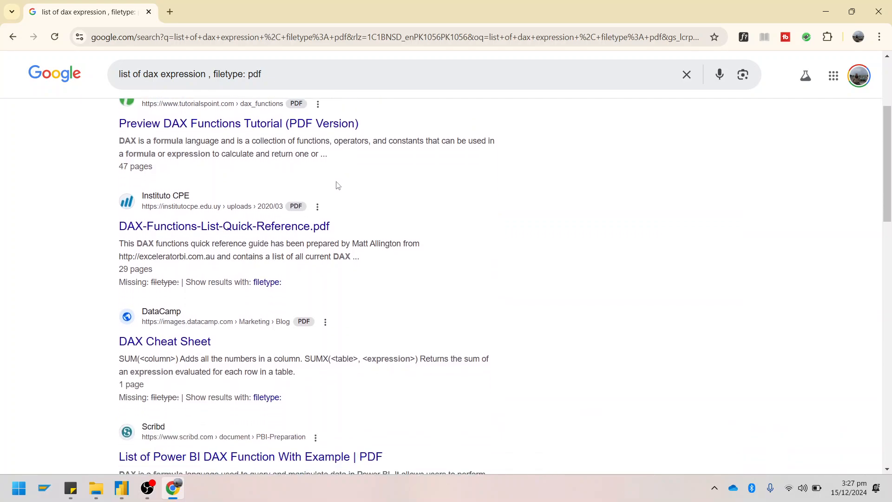
pyautogui.scroll(-4, 331, 182)
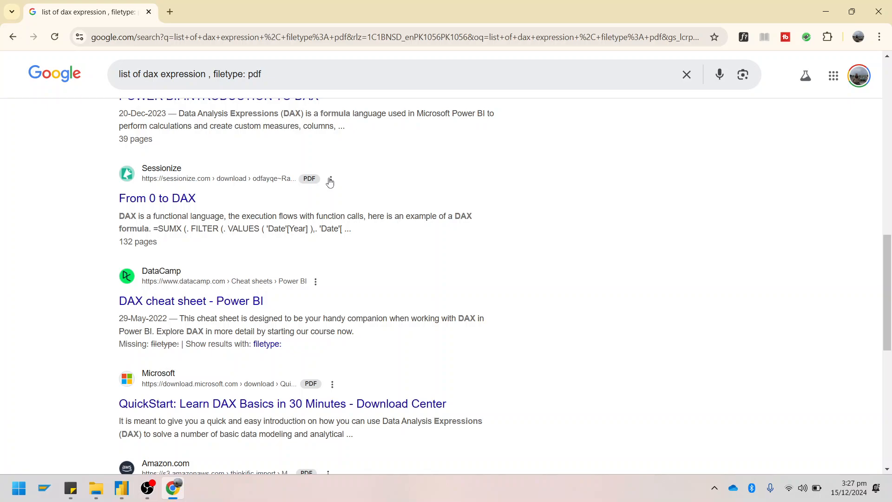
pyautogui.scroll(11, 330, 182)
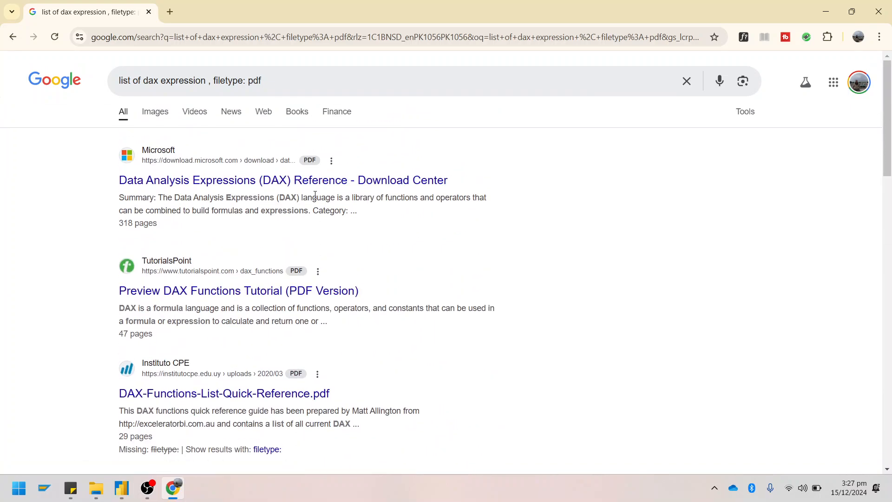
# Switch back to Power BI Desktop, erase the whole unfinished measure formula and discard the measure.
pyautogui.click(122, 488)
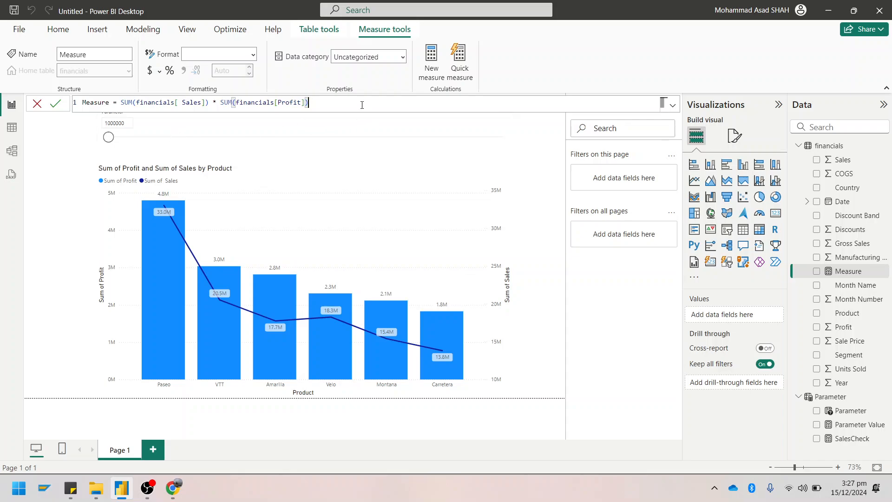
pyautogui.press('BackSpace')
pyautogui.press('BackSpace')
pyautogui.press('BackSpace')
pyautogui.press('BackSpace')
pyautogui.press('BackSpace')
pyautogui.press('BackSpace')
pyautogui.press('BackSpace')
pyautogui.press('BackSpace')
pyautogui.press('BackSpace')
pyautogui.press('BackSpace')
pyautogui.press('BackSpace')
pyautogui.press('BackSpace')
pyautogui.press('BackSpace')
pyautogui.press('BackSpace')
pyautogui.press('BackSpace')
pyautogui.press('BackSpace')
pyautogui.press('BackSpace')
pyautogui.press('BackSpace')
pyautogui.press('BackSpace')
pyautogui.press('BackSpace')
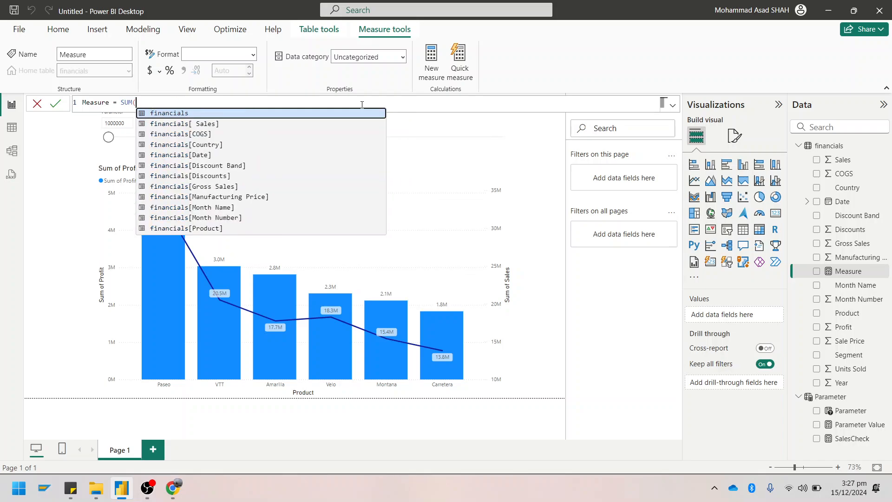
pyautogui.press('BackSpace')
pyautogui.press('BackSpace')
pyautogui.press('BackSpace')
pyautogui.press('BackSpace')
pyautogui.press('BackSpace')
pyautogui.press('BackSpace')
pyautogui.press('BackSpace')
pyautogui.press('BackSpace')
pyautogui.press('BackSpace')
pyautogui.press('BackSpace')
pyautogui.press('BackSpace')
pyautogui.press('BackSpace')
pyautogui.press('BackSpace')
pyautogui.press('BackSpace')
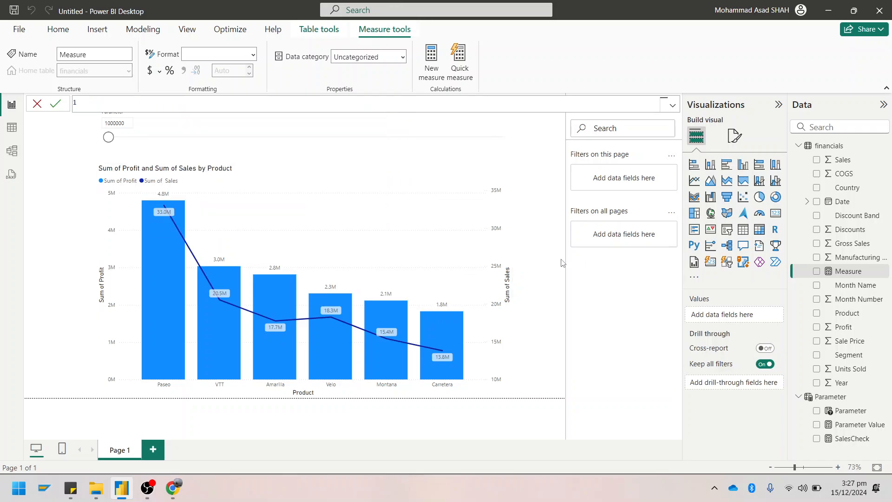
pyautogui.click(538, 269)
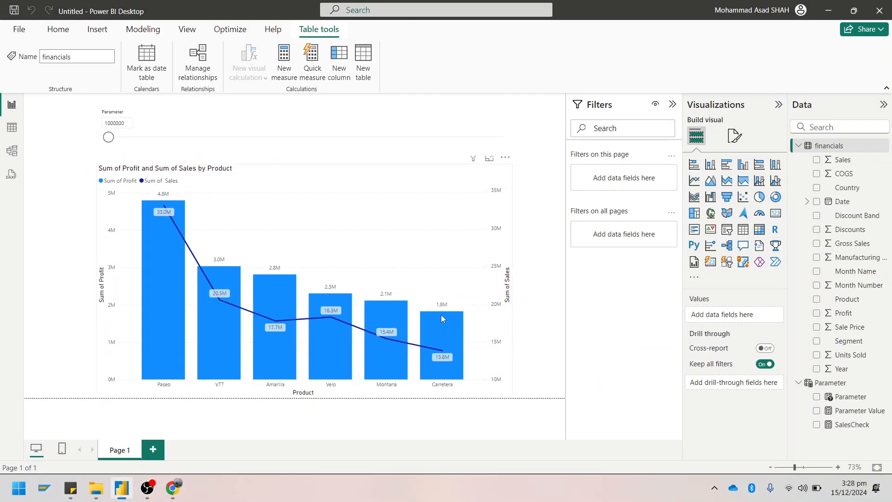
pyautogui.moveTo(749, 434)
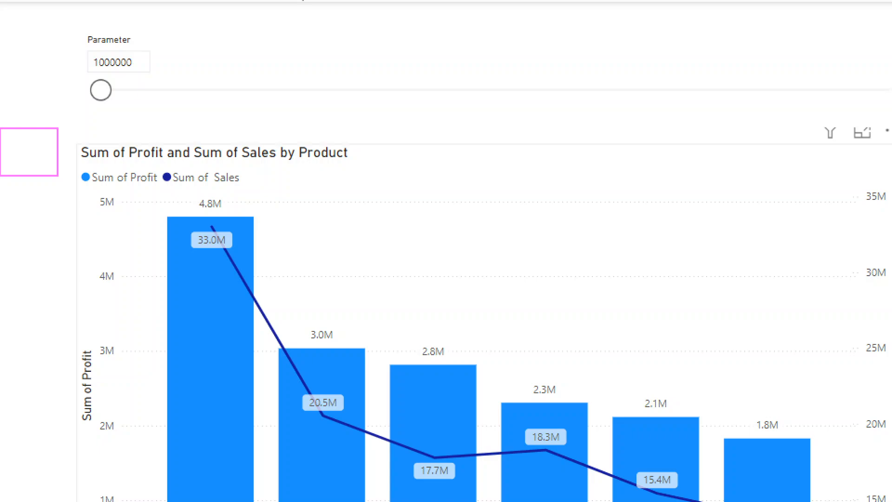
pyautogui.moveTo(57, 175); pyautogui.dragTo(891, 501)
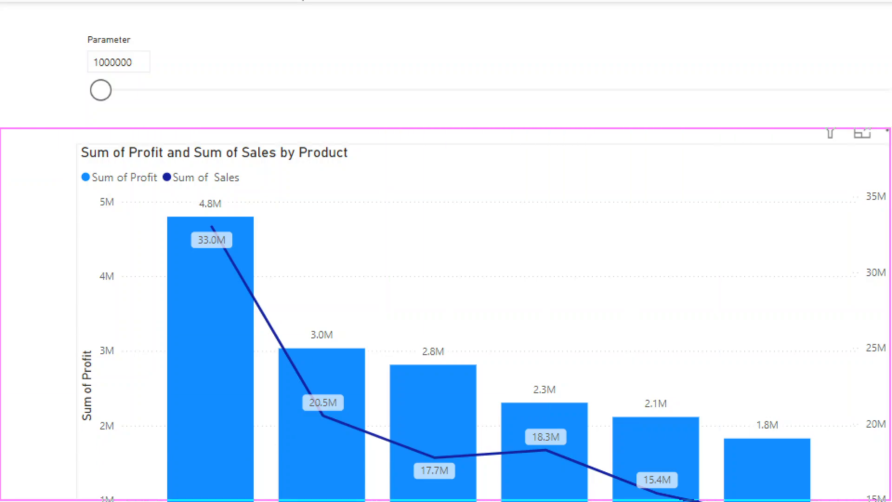
pyautogui.moveTo(395, 83)
pyautogui.mouseDown()
pyautogui.moveTo(396, 146)
pyautogui.moveTo(413, 180)
pyautogui.moveTo(428, 112)
pyautogui.moveTo(623, 124)
pyautogui.mouseUp()
pyautogui.moveTo(580, 98); pyautogui.dragTo(593, 212)
pyautogui.write('CF')
pyautogui.press('Escape')
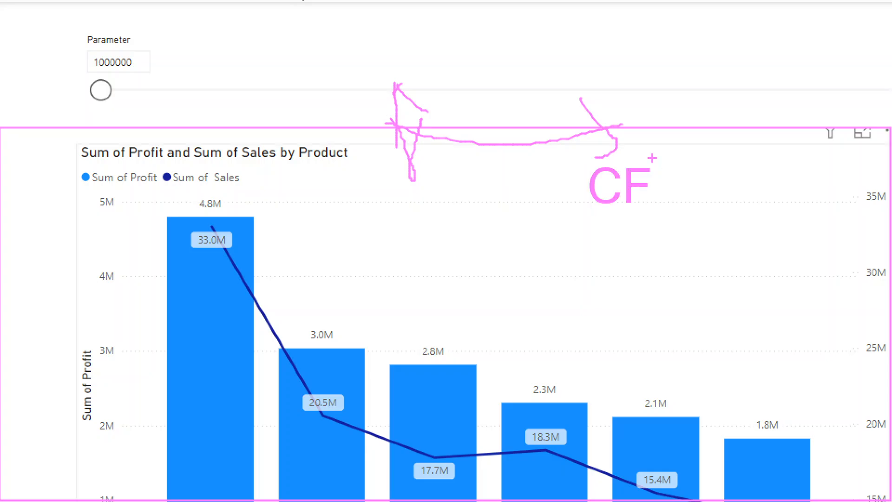
pyautogui.press('Escape')
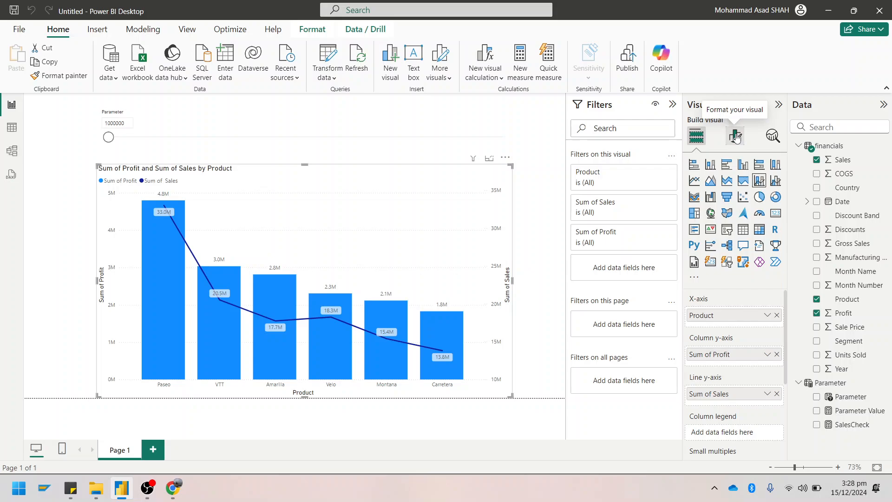
# Open the conditional formatting dialog for the column color of the Profit and Sales by Product chart.
pyautogui.click(736, 136)
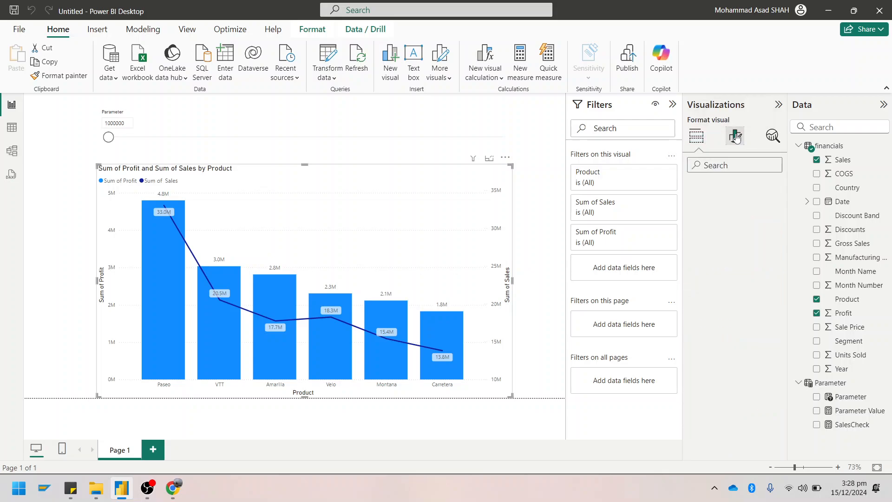
pyautogui.scroll(-3, 753, 284)
pyautogui.scroll(-1, 754, 290)
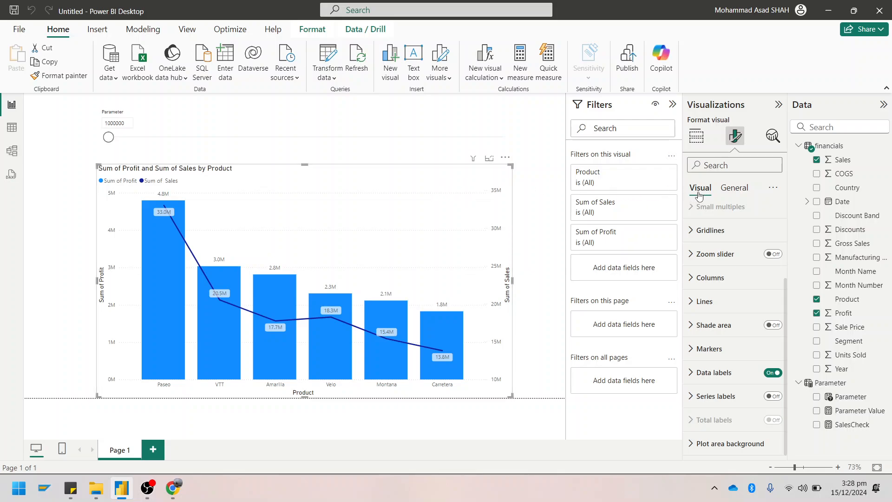
pyautogui.click(694, 279)
pyautogui.scroll(-3, 718, 311)
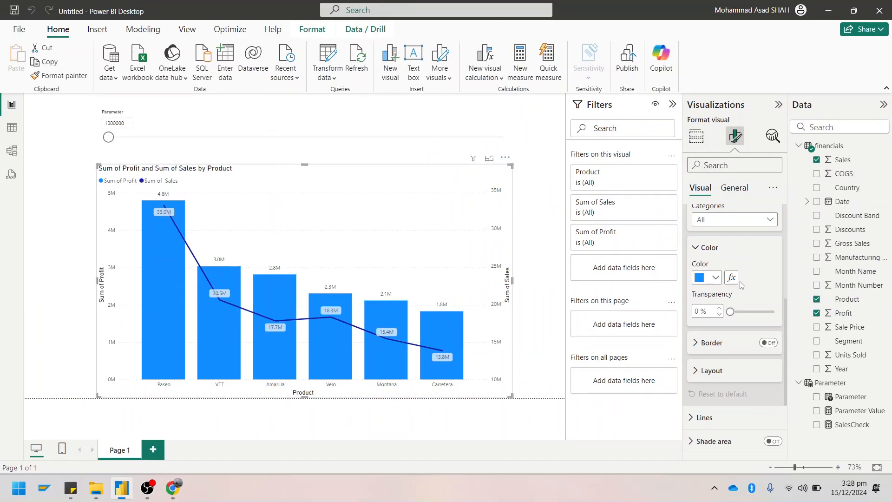
pyautogui.click(732, 278)
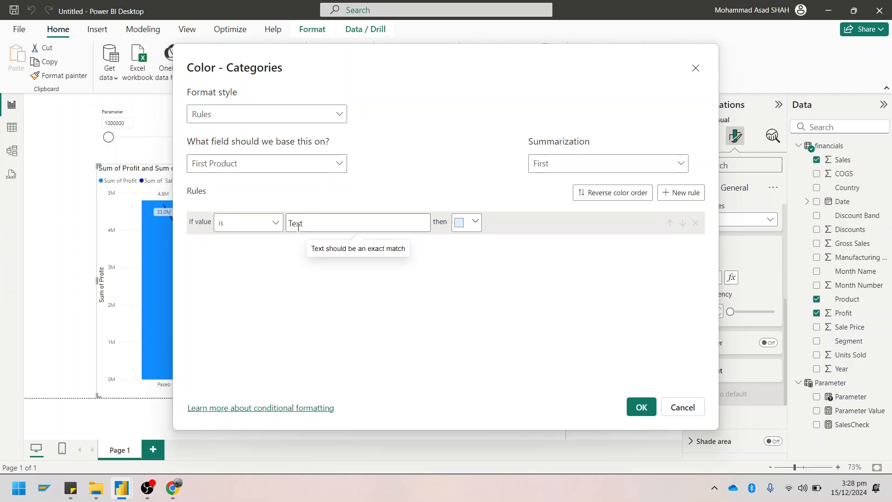
pyautogui.moveTo(320, 70); pyautogui.dragTo(452, 80)
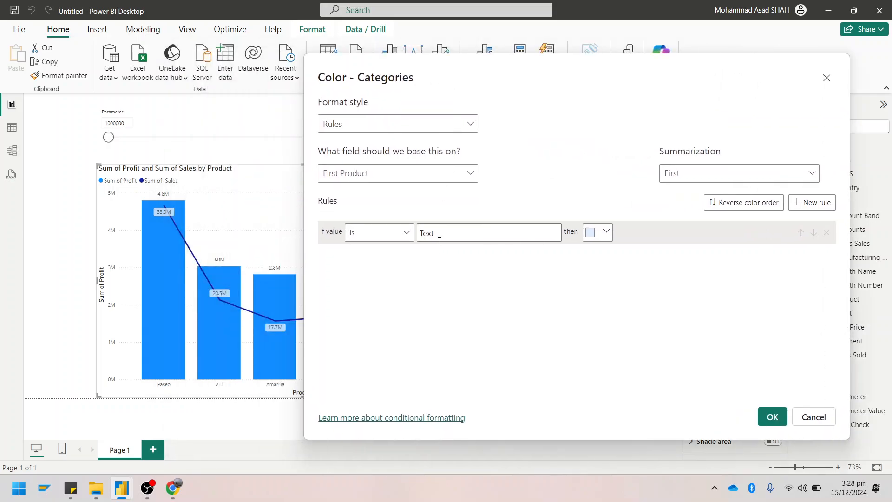
# Try the "starts with" condition in the color rule based on First Product.
pyautogui.click(377, 236)
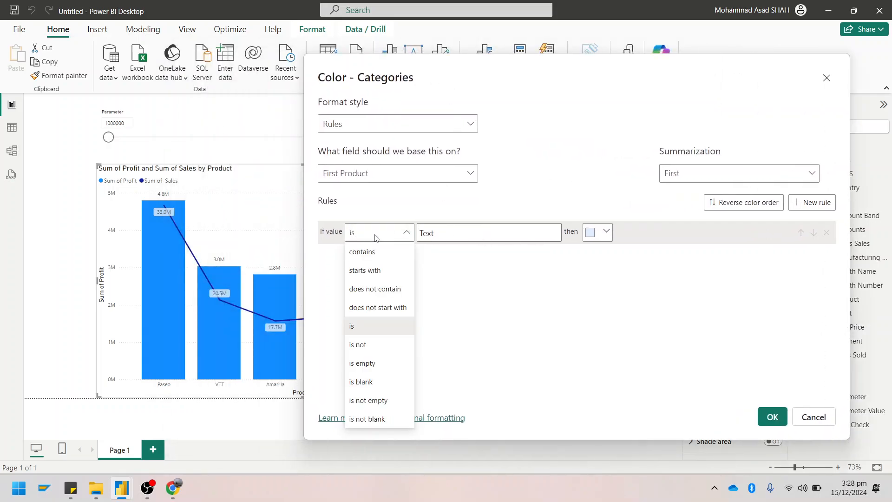
pyautogui.click(365, 270)
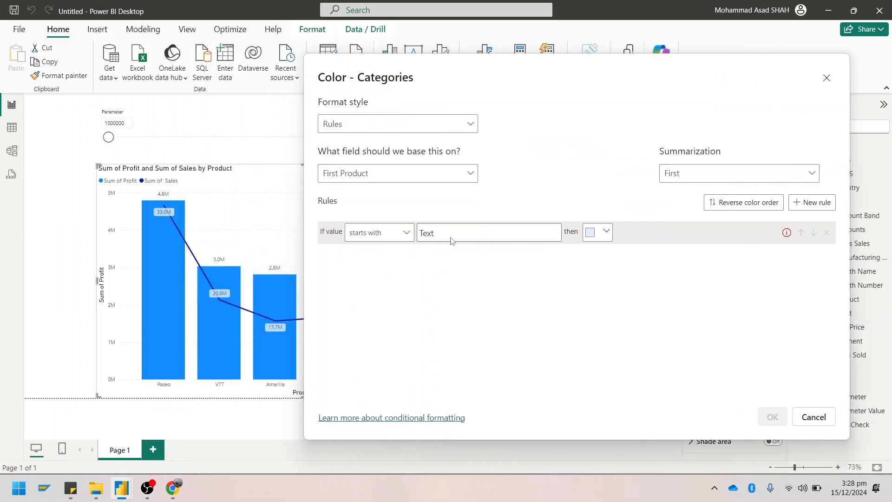
pyautogui.click(406, 235)
pyautogui.click(402, 158)
# Base the chart's column color on the field value of the SalesCheck measure from the Parameter table and apply it.
pyautogui.click(398, 123)
pyautogui.click(374, 180)
pyautogui.click(375, 177)
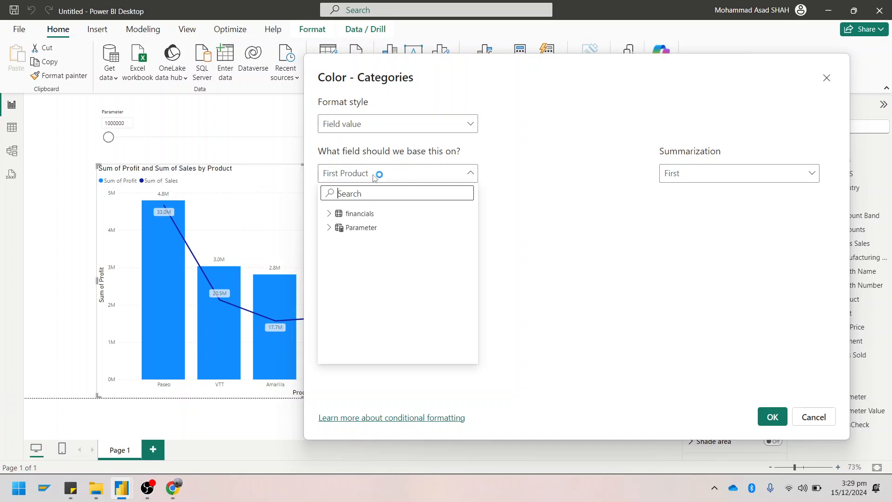
pyautogui.click(332, 228)
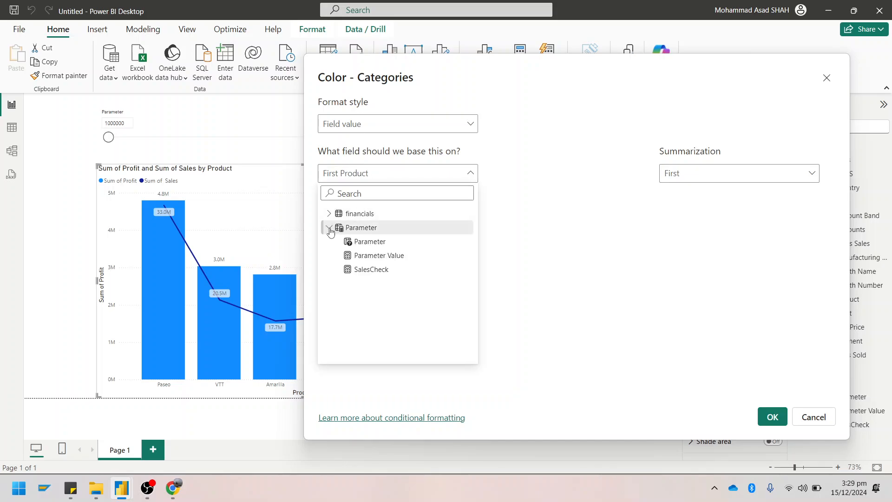
pyautogui.click(372, 269)
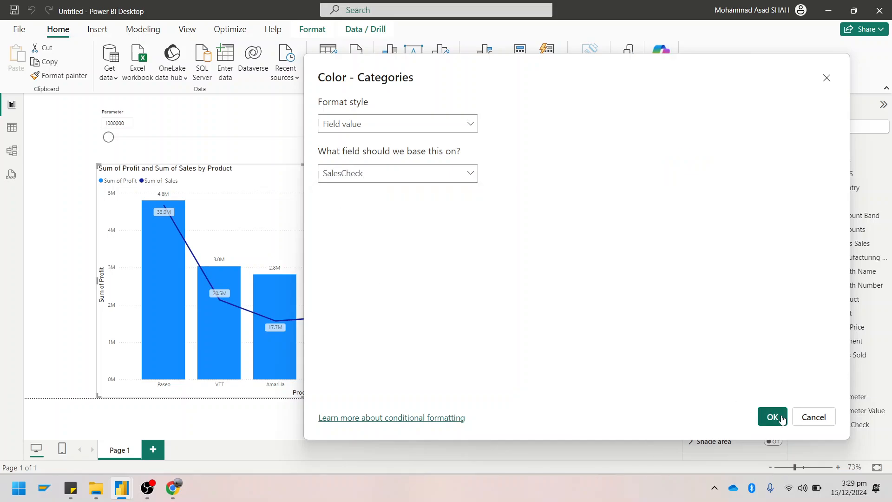
pyautogui.click(773, 417)
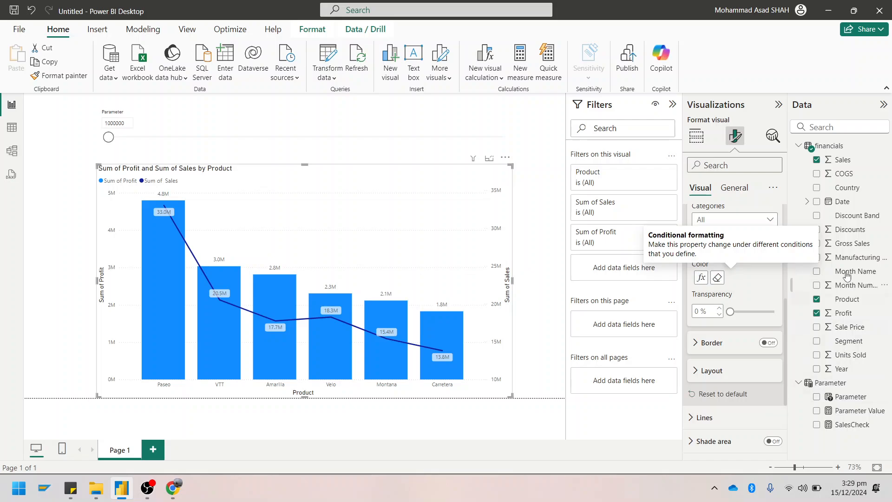
# Review the SalesCheck formula and test the chart with the Parameter slicer at 1250000 and 2250000.
pyautogui.click(861, 432)
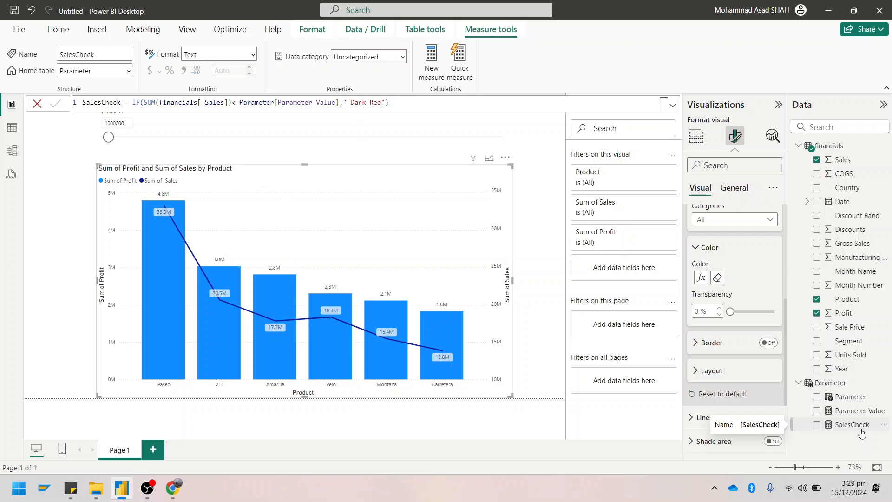
pyautogui.moveTo(109, 137); pyautogui.dragTo(134, 139)
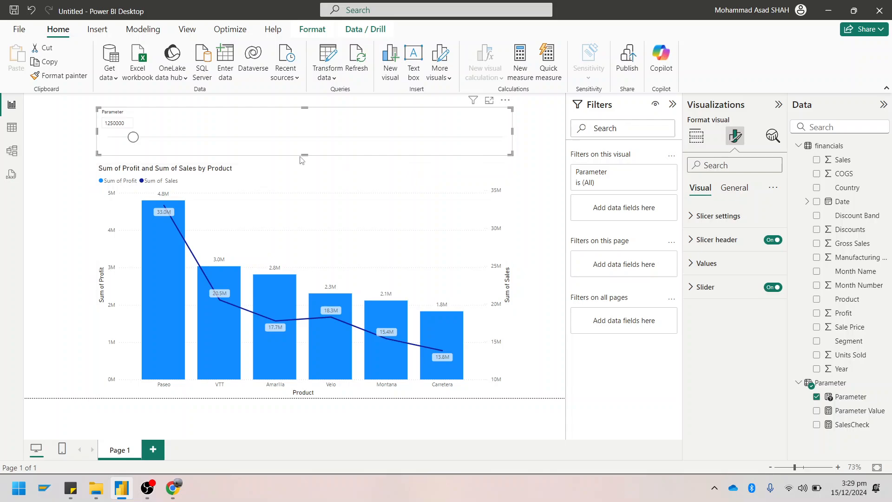
pyautogui.moveTo(135, 139); pyautogui.dragTo(232, 137)
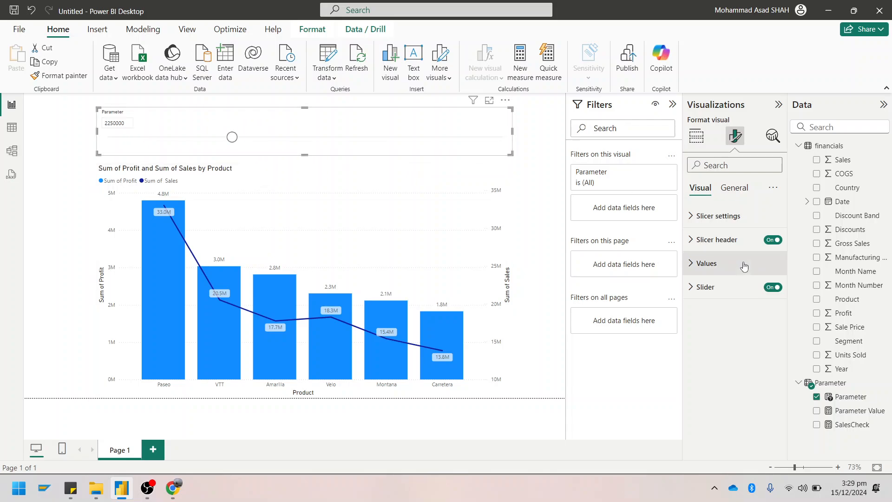
# Clear the chart's column color formatting and reapply it with the Field value style based on the SalesCheck measure.
pyautogui.click(437, 195)
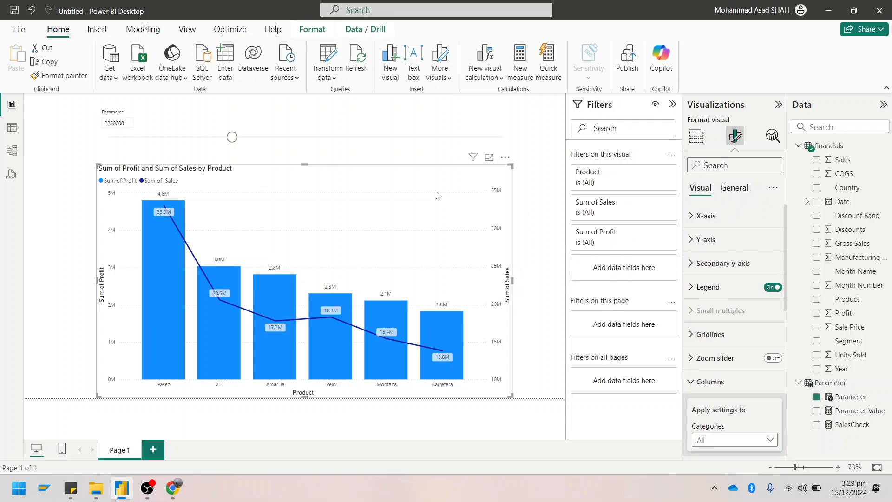
pyautogui.scroll(-3, 718, 369)
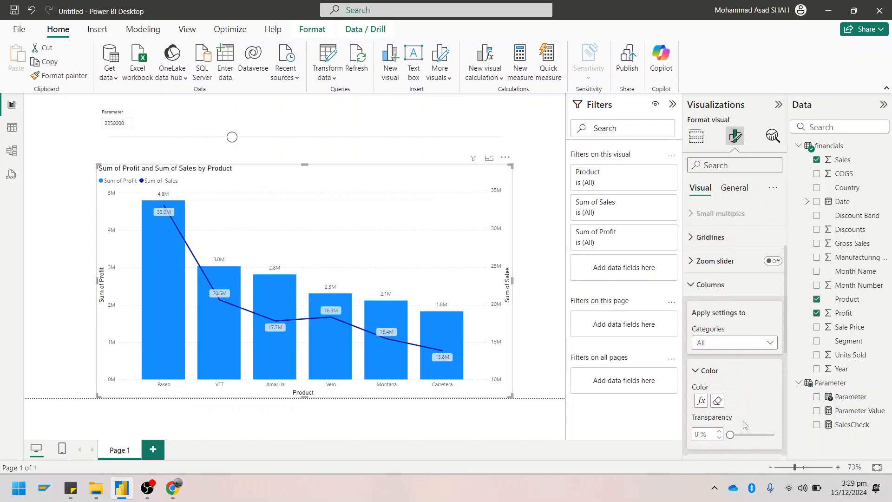
pyautogui.click(719, 381)
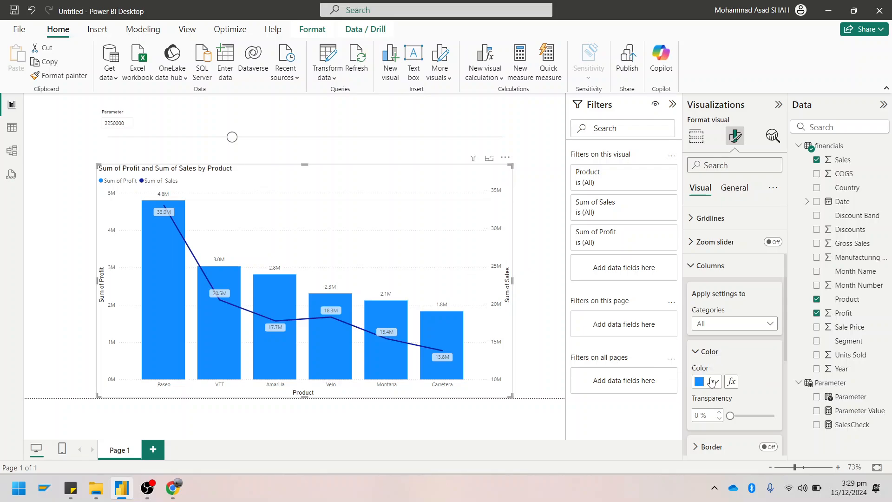
pyautogui.click(733, 382)
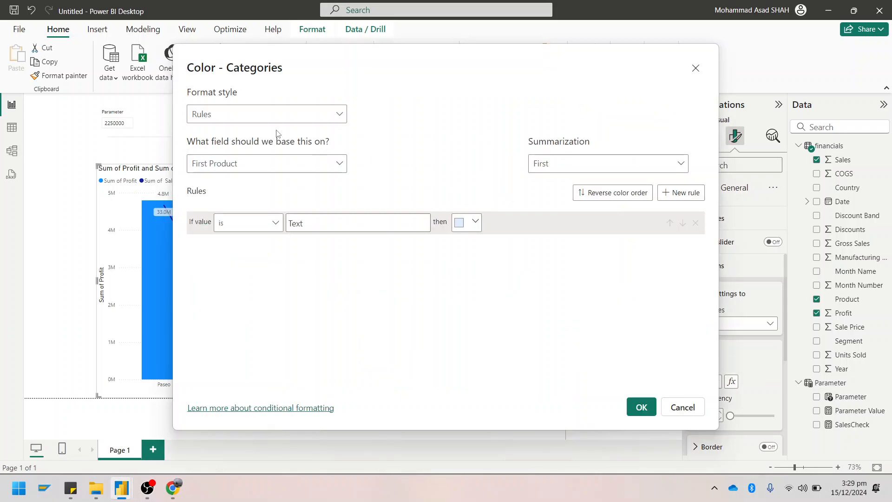
pyautogui.click(266, 114)
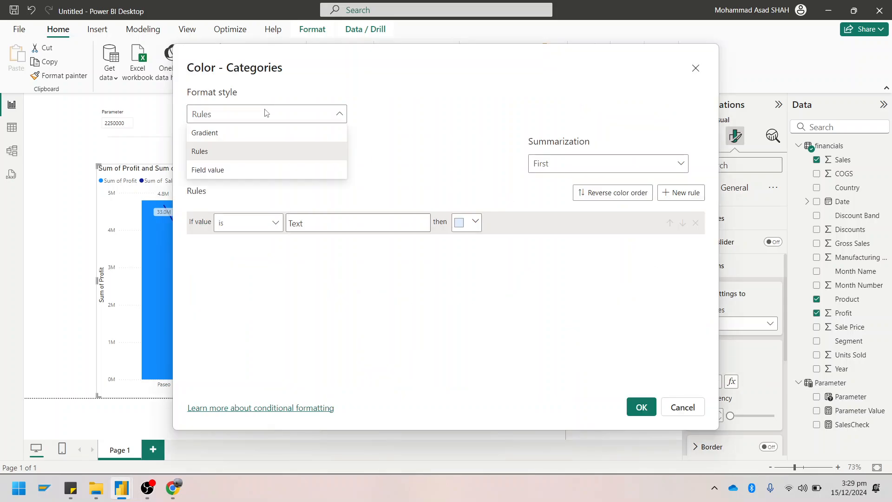
pyautogui.click(224, 174)
pyautogui.click(224, 169)
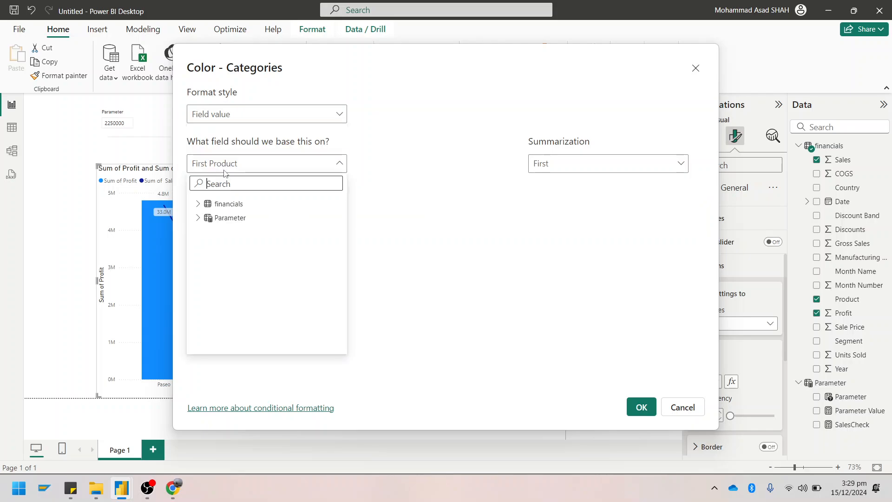
pyautogui.click(197, 217)
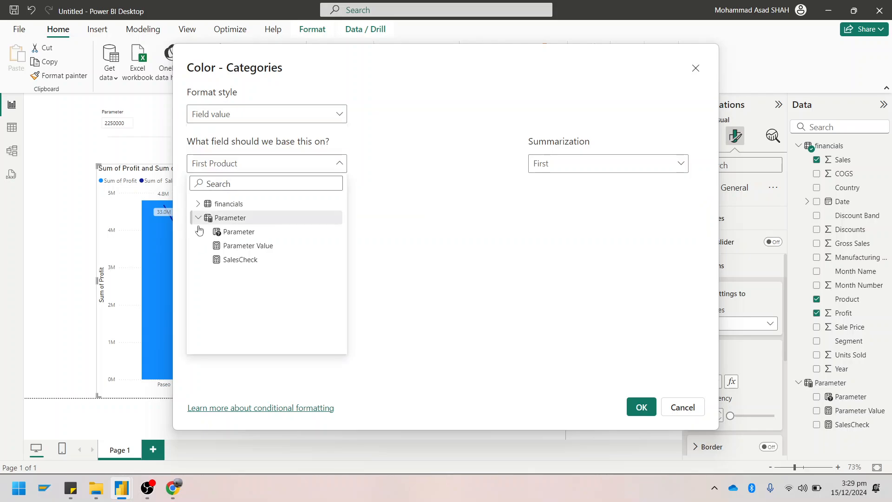
pyautogui.click(232, 261)
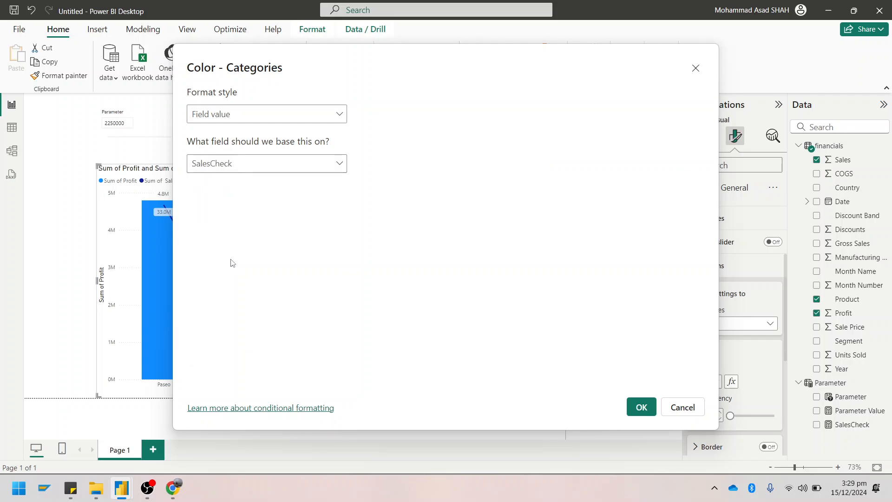
pyautogui.click(641, 408)
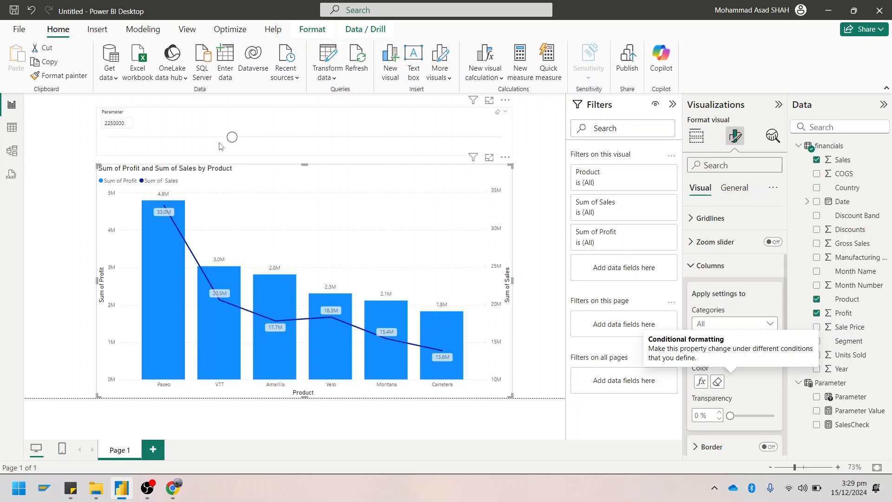
# Set the Parameter slicer to 3750000 and reposition the slicer just above the chart.
pyautogui.moveTo(236, 141); pyautogui.dragTo(402, 135)
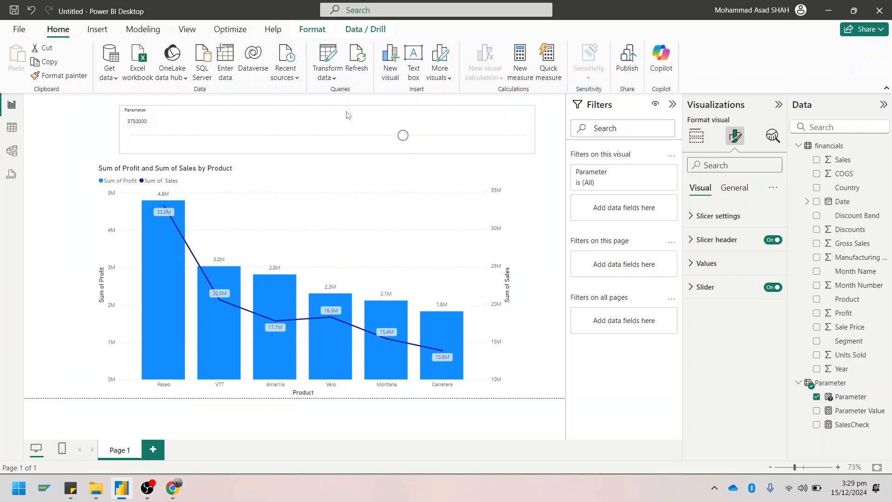
pyautogui.moveTo(348, 116); pyautogui.dragTo(331, 112)
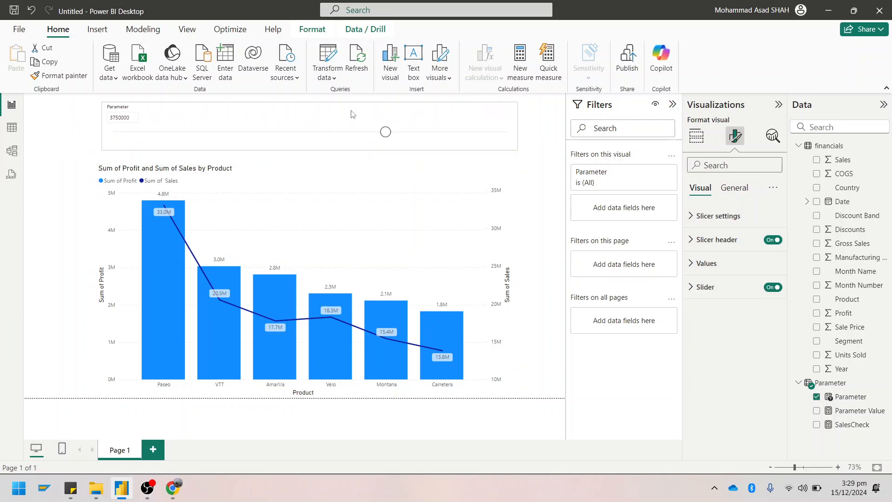
# Swap the chart's measures so Sum of Sales is on the column y-axis and Sum of Profit on the line y-axis.
pyautogui.click(349, 227)
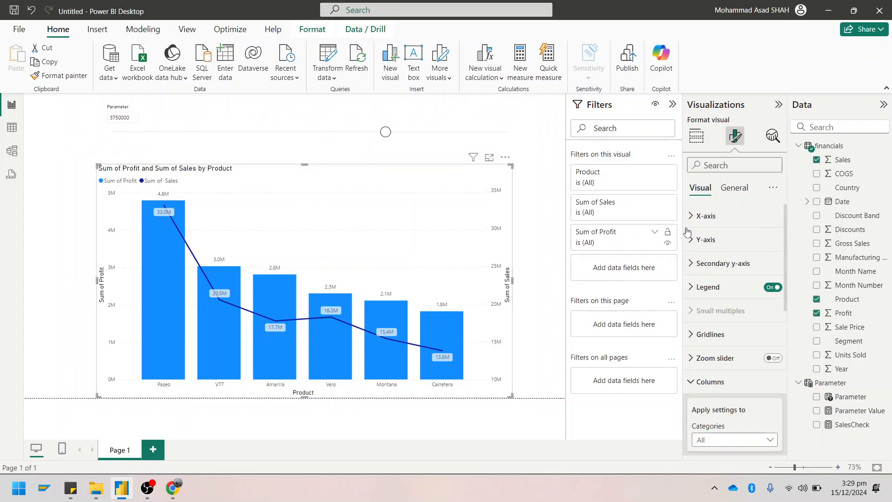
pyautogui.click(696, 135)
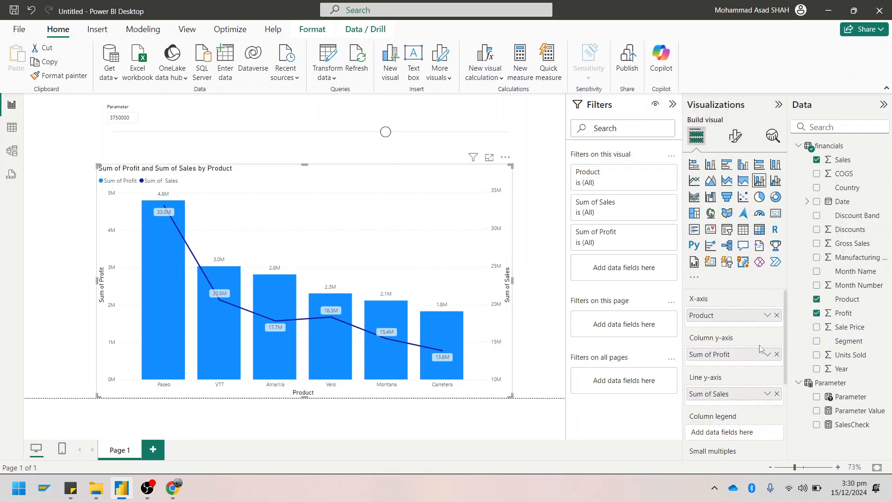
pyautogui.moveTo(722, 396)
pyautogui.mouseDown()
pyautogui.moveTo(737, 359)
pyautogui.moveTo(727, 401)
pyautogui.moveTo(734, 408)
pyautogui.mouseUp()
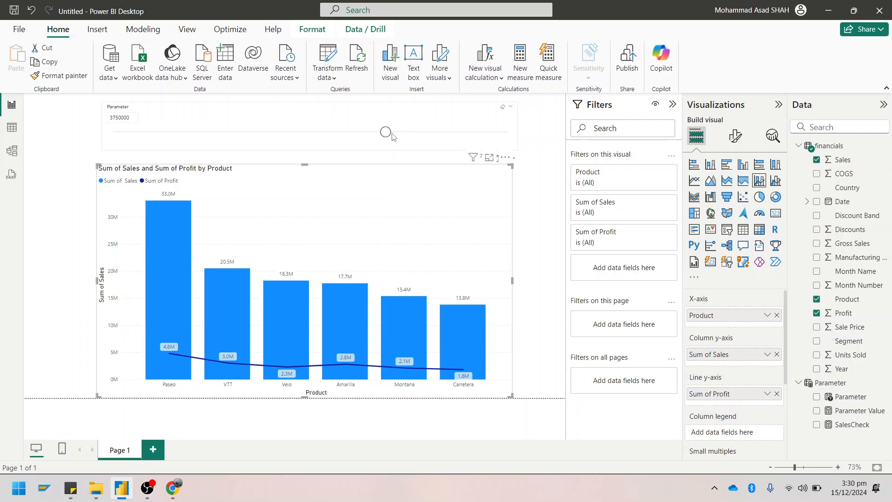
# Set the Parameter slicer to 1000000 and refresh the report data.
pyautogui.moveTo(391, 136); pyautogui.dragTo(113, 134)
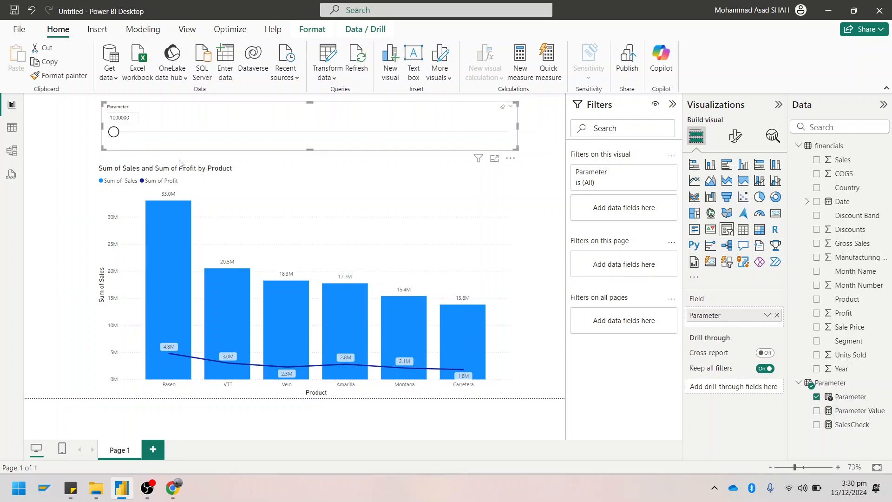
pyautogui.click(399, 205)
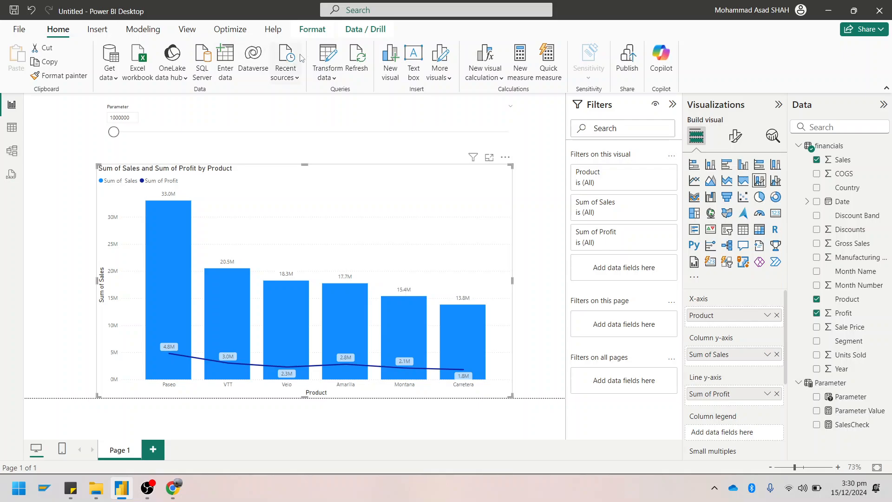
pyautogui.click(358, 61)
pyautogui.click(163, 124)
pyautogui.click(431, 242)
# Change the SalesCheck formula's result color to " Red" and test it with the Parameter slicer at 2050000.
pyautogui.click(860, 428)
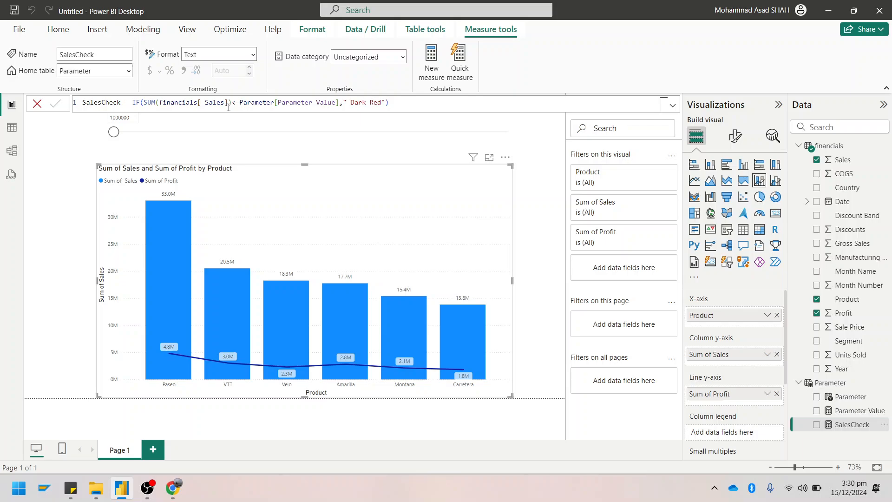
pyautogui.click(340, 102)
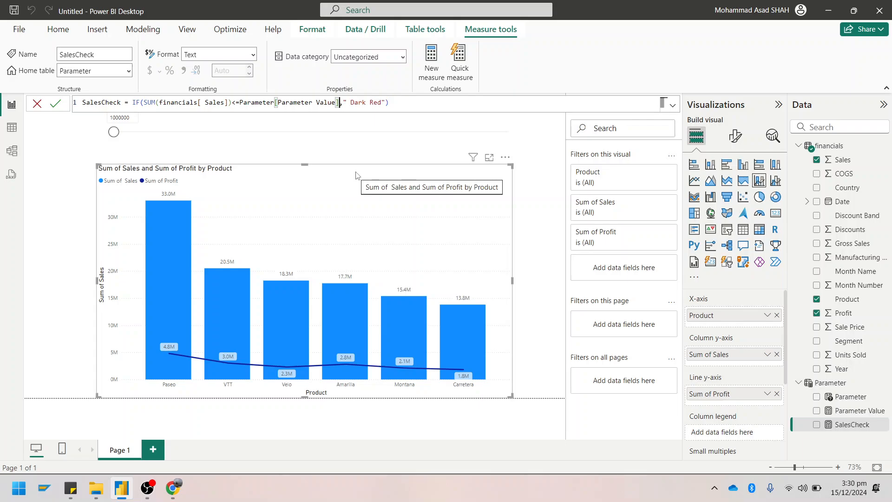
pyautogui.press('Right')
pyautogui.press('Right')
pyautogui.press('Right')
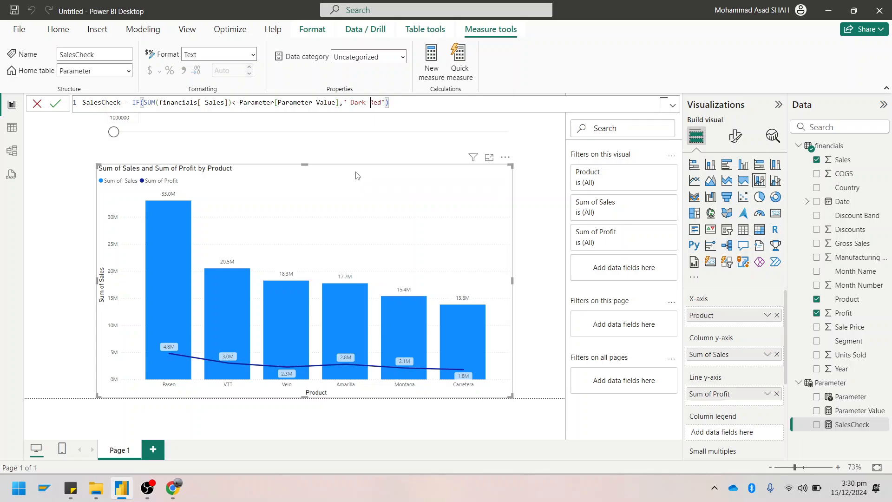
pyautogui.press('BackSpace')
pyautogui.press('BackSpace')
pyautogui.press('BackSpace')
pyautogui.press('BackSpace')
pyautogui.press('BackSpace')
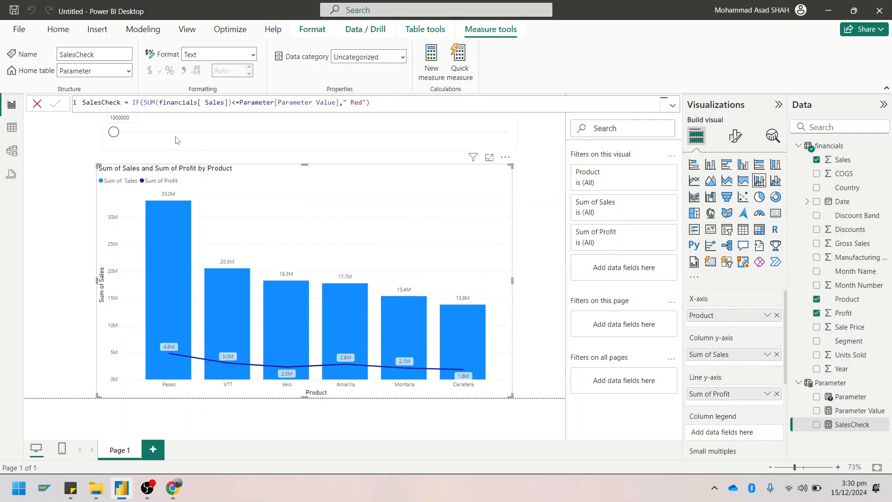
pyautogui.moveTo(117, 137); pyautogui.dragTo(220, 142)
pyautogui.click(231, 160)
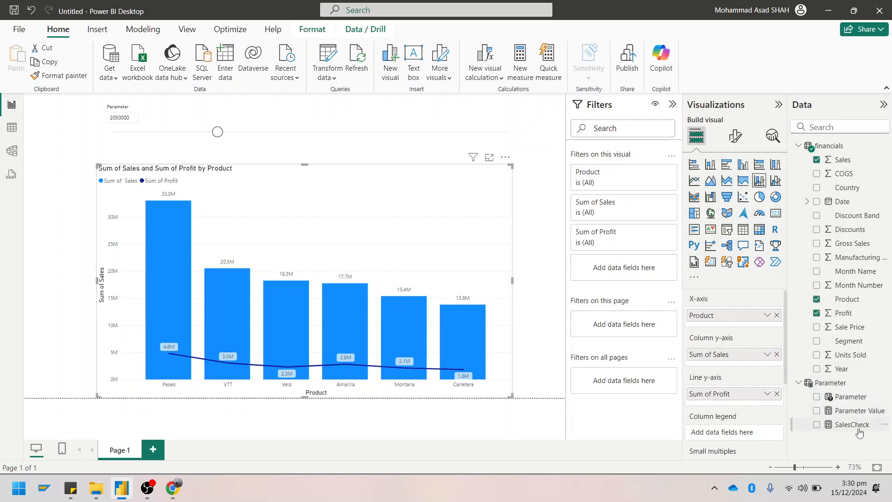
# Replace the summed Sales column in the SalesCheck formula with financials[Profit] and commit the measure.
pyautogui.click(861, 424)
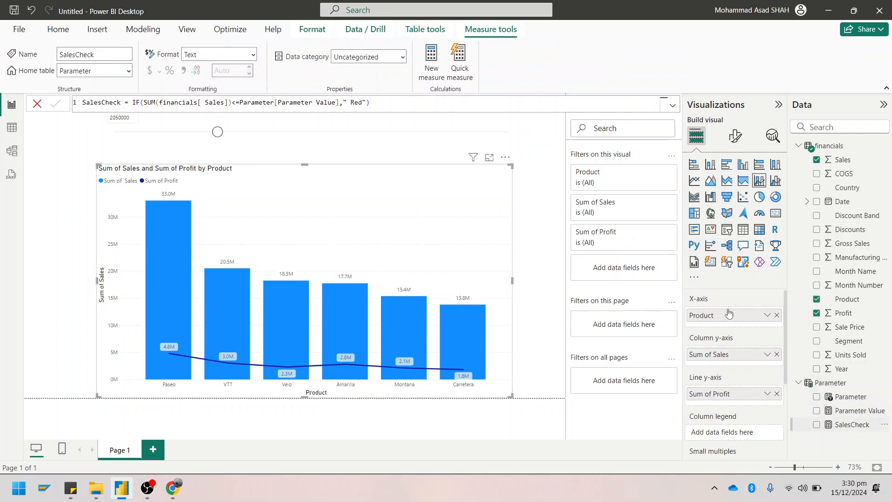
pyautogui.click(228, 101)
pyautogui.press('BackSpace')
pyautogui.press('BackSpace')
pyautogui.press('BackSpace')
pyautogui.press('BackSpace')
pyautogui.press('BackSpace')
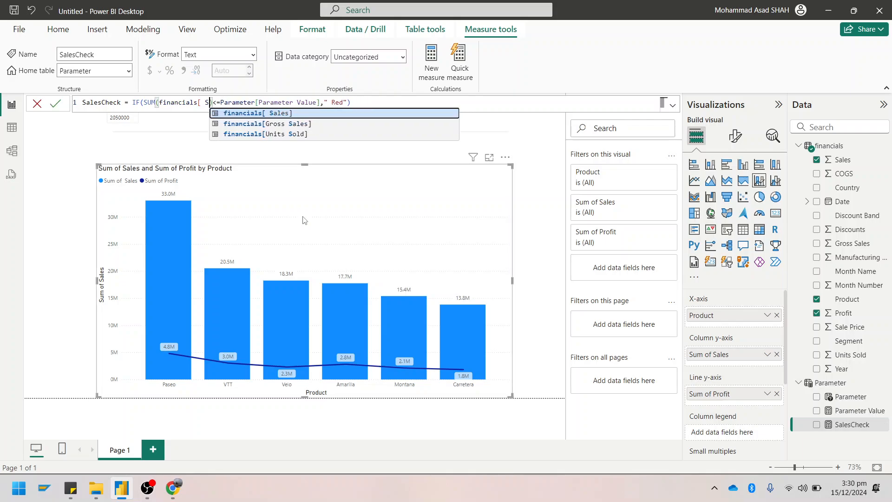
pyautogui.press('BackSpace')
pyautogui.press('BackSpace')
pyautogui.press('Down')
pyautogui.press('Down')
pyautogui.press('Down')
pyautogui.press('Down')
pyautogui.press('Down')
pyautogui.press('Down')
pyautogui.press('Down')
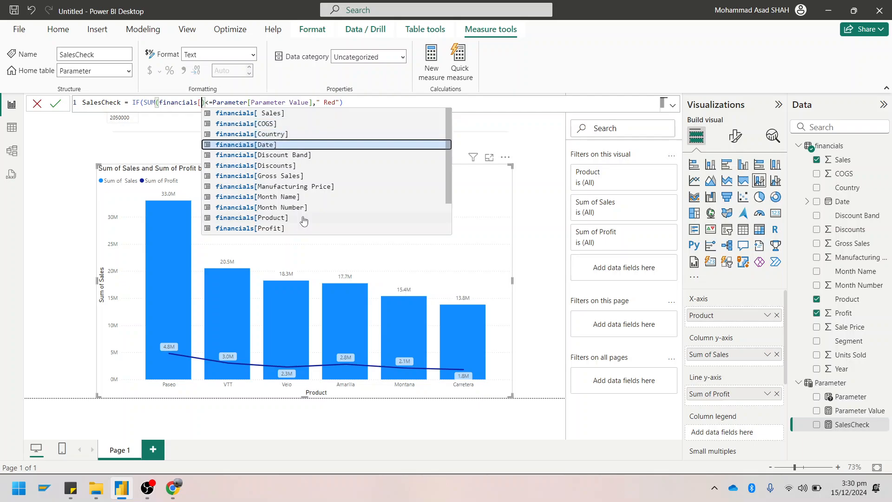
pyautogui.press('Down')
pyautogui.press('Down')
pyautogui.press('Down')
pyautogui.press('Down')
pyautogui.press('Tab')
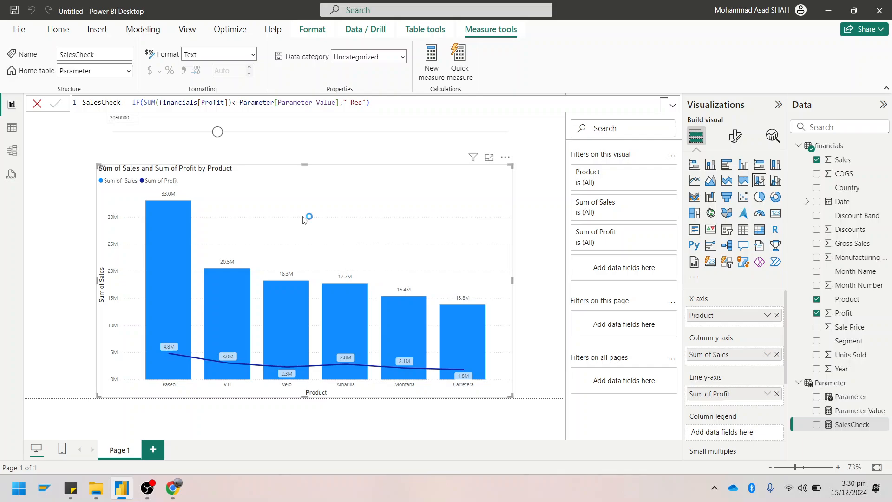
pyautogui.press('Return')
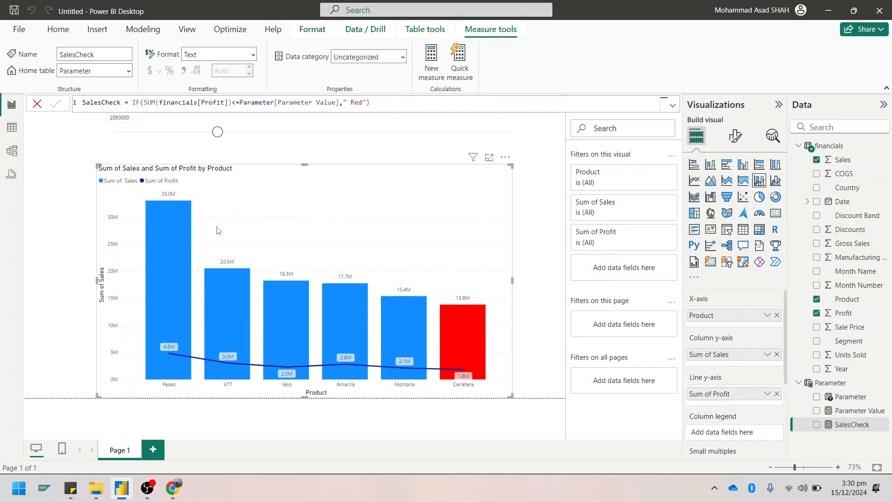
# Set the Parameter slicer to 2600000 to test the column coloring.
pyautogui.moveTo(217, 132); pyautogui.dragTo(276, 123)
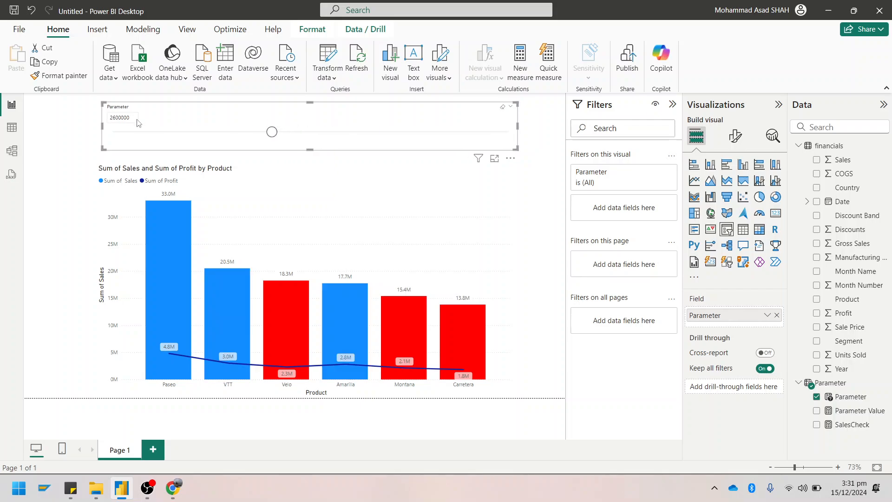
pyautogui.moveTo(171, 228)
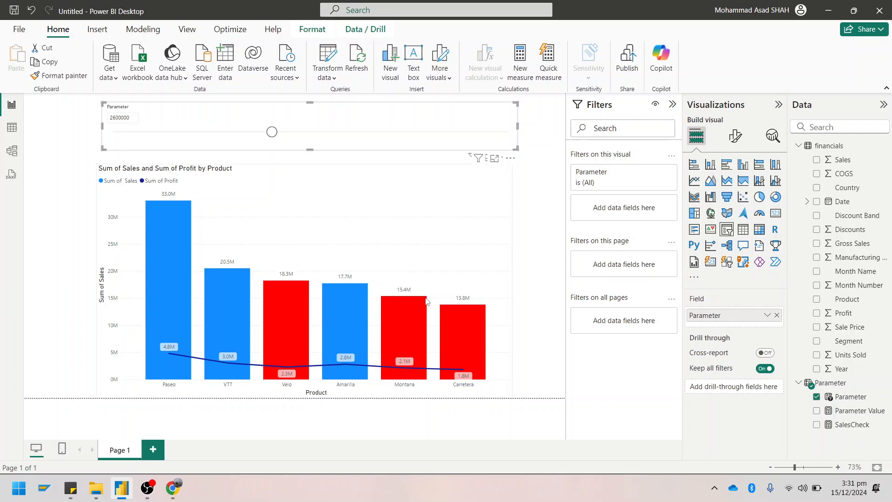
# Test the column coloring with the Parameter slicer at 1000000 and at 1900000.
pyautogui.moveTo(187, 274)
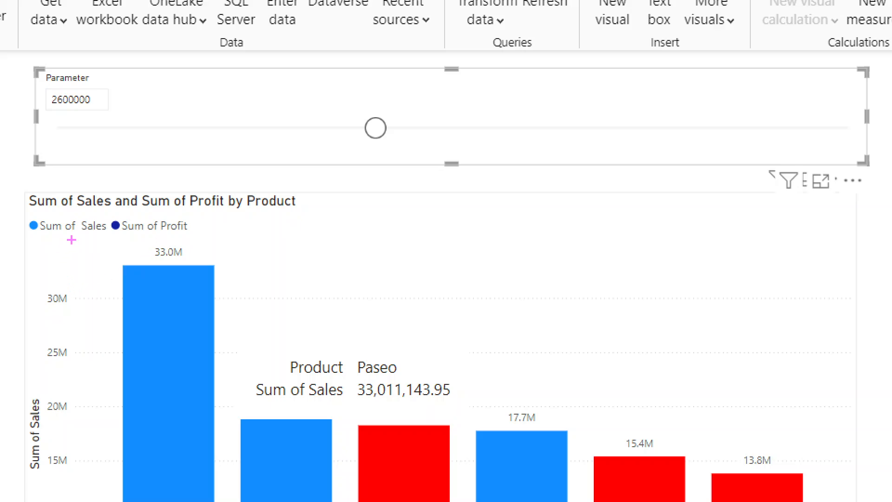
pyautogui.moveTo(74, 233)
pyautogui.mouseDown()
pyautogui.moveTo(186, 277)
pyautogui.moveTo(259, 274)
pyautogui.mouseUp()
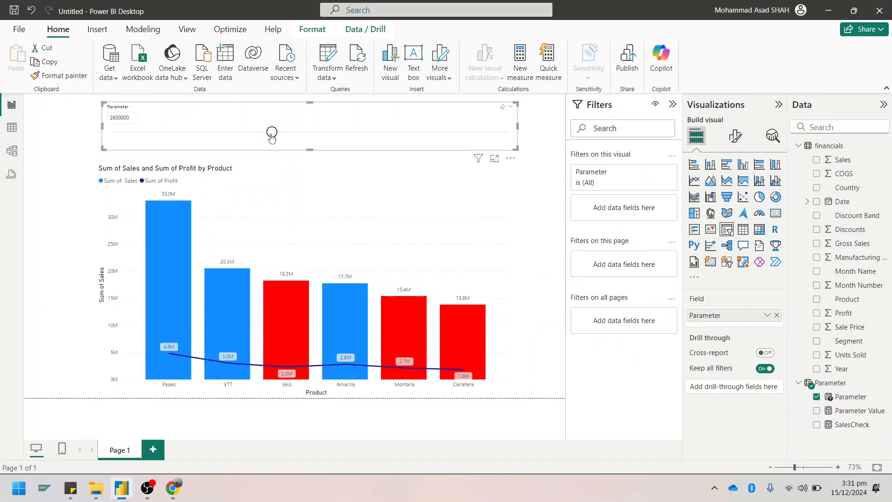
pyautogui.moveTo(272, 132); pyautogui.dragTo(104, 132)
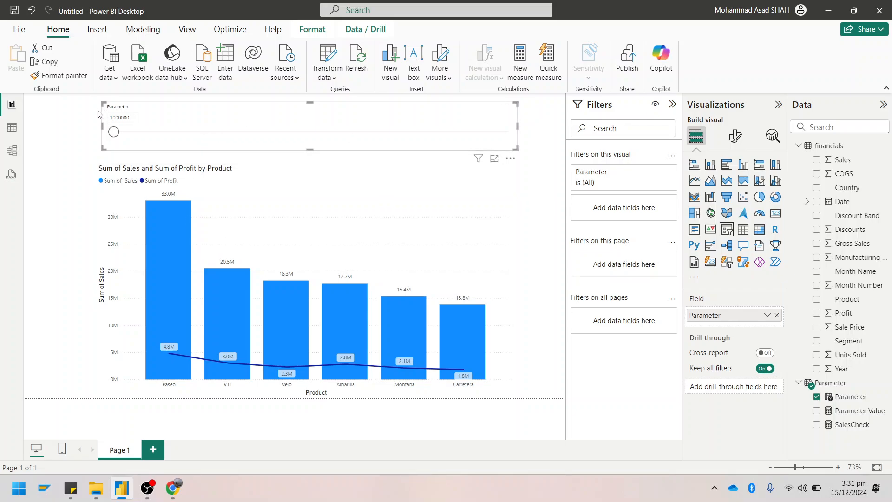
pyautogui.moveTo(114, 132); pyautogui.dragTo(205, 134)
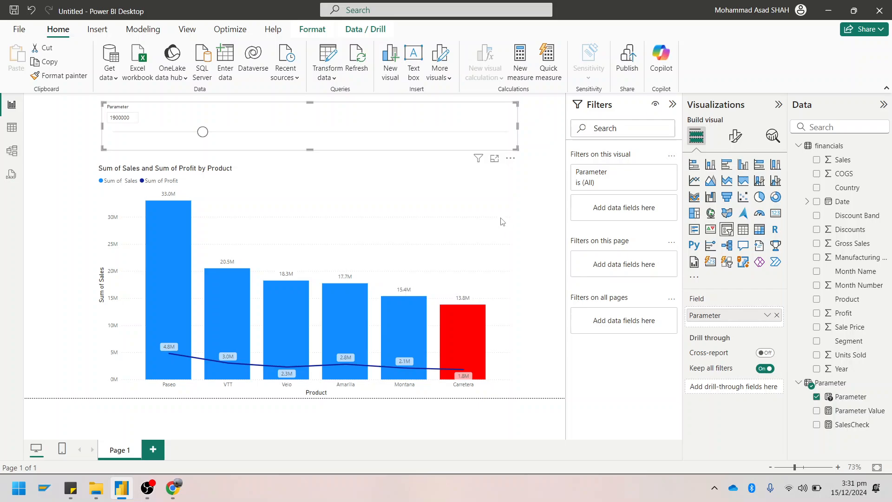
pyautogui.click(536, 226)
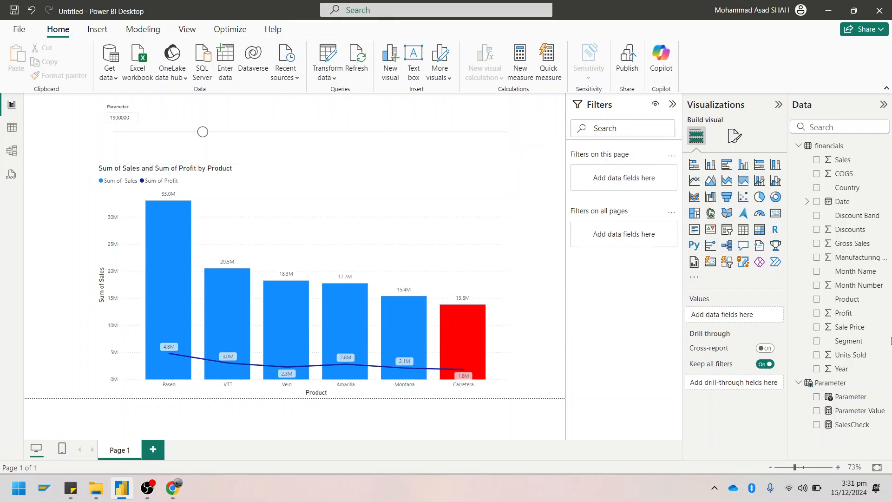
# Swap the combo chart's value fields so Sum of Profit is on the column y-axis and Sum of Sales on the line y-axis.
pyautogui.click(489, 243)
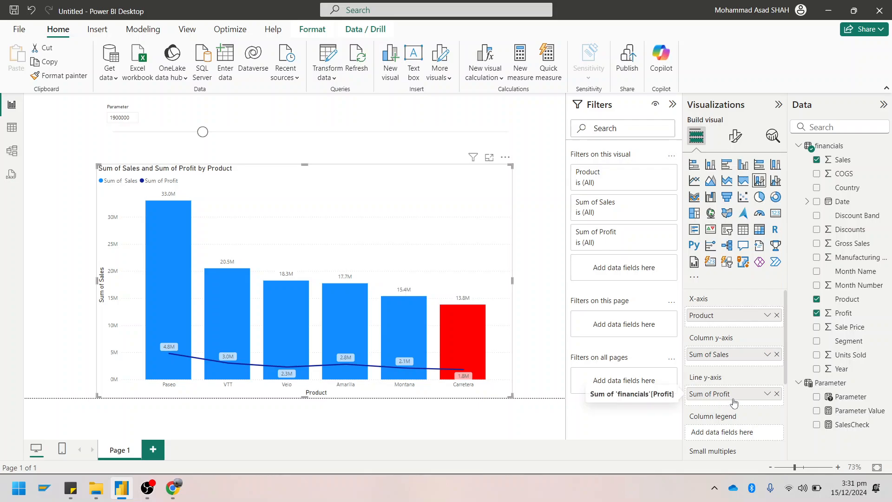
pyautogui.moveTo(734, 402)
pyautogui.mouseDown()
pyautogui.moveTo(742, 354)
pyautogui.moveTo(727, 397)
pyautogui.moveTo(741, 412)
pyautogui.mouseUp()
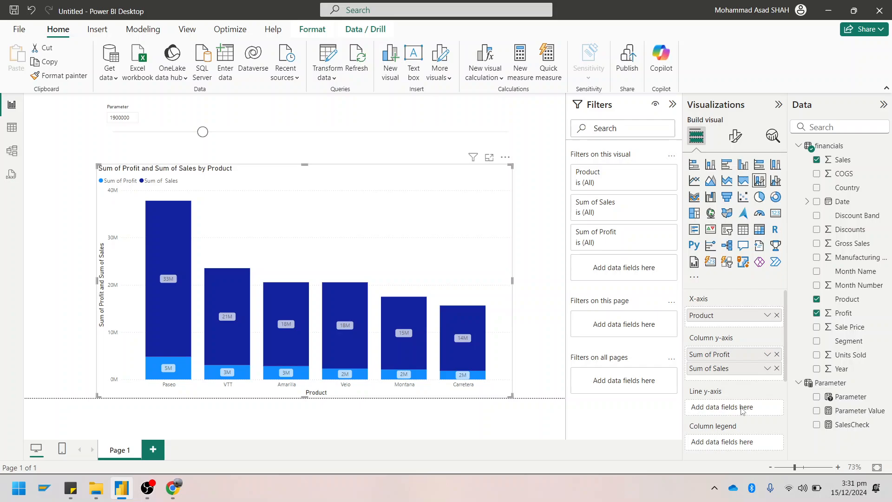
pyautogui.moveTo(754, 357); pyautogui.dragTo(754, 412)
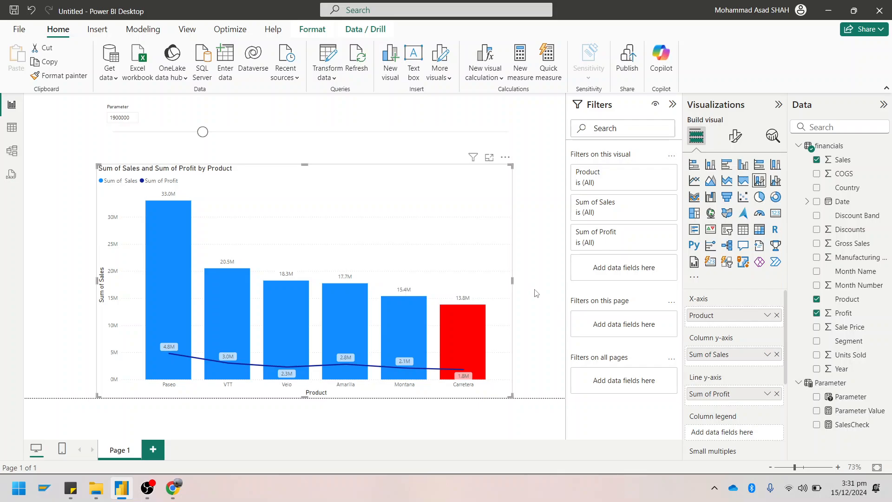
pyautogui.click(776, 394)
pyautogui.click(776, 354)
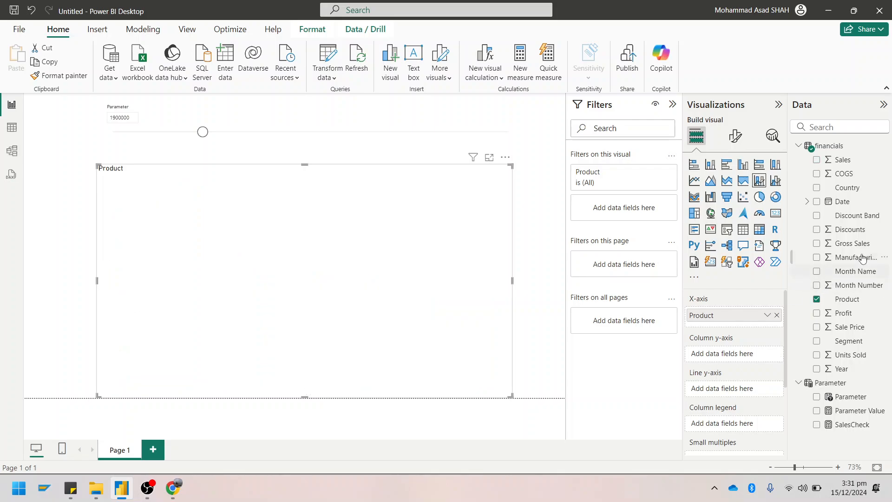
pyautogui.moveTo(843, 160); pyautogui.dragTo(751, 396)
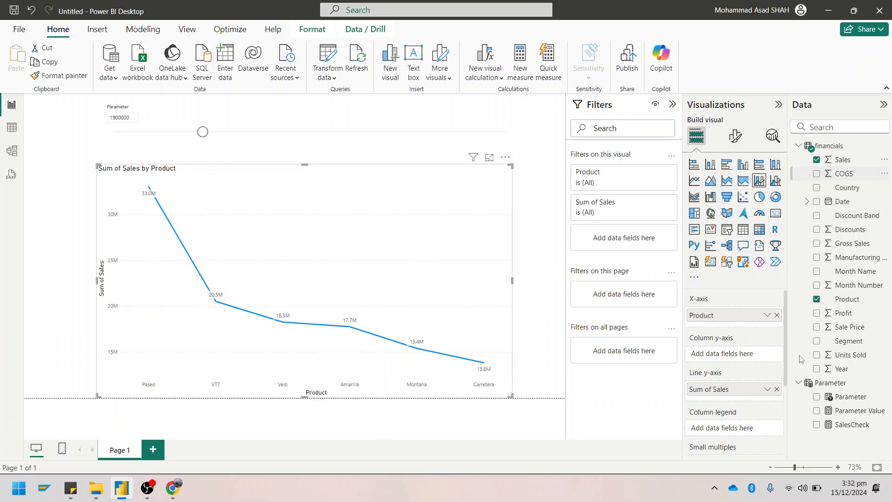
pyautogui.moveTo(844, 318); pyautogui.dragTo(755, 360)
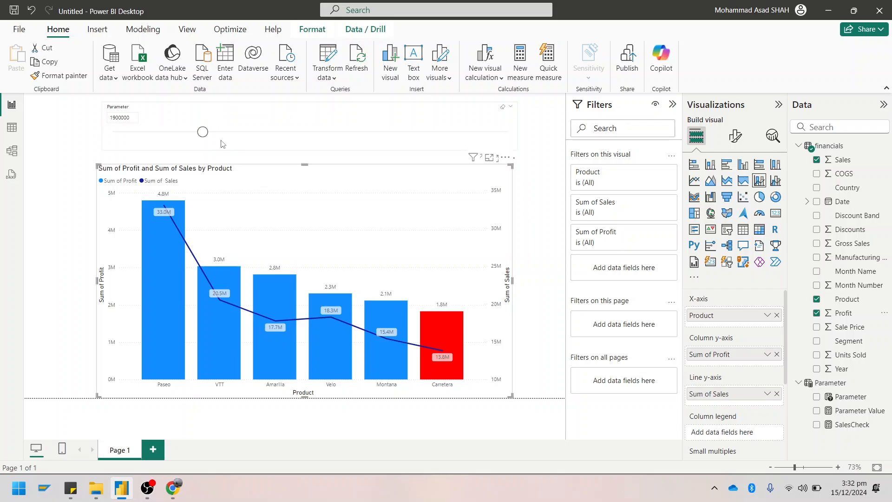
# Set the Parameter slicer to 1850000 to test the coloring of the profit columns.
pyautogui.moveTo(201, 135)
pyautogui.mouseDown()
pyautogui.moveTo(409, 140)
pyautogui.moveTo(198, 135)
pyautogui.mouseUp()
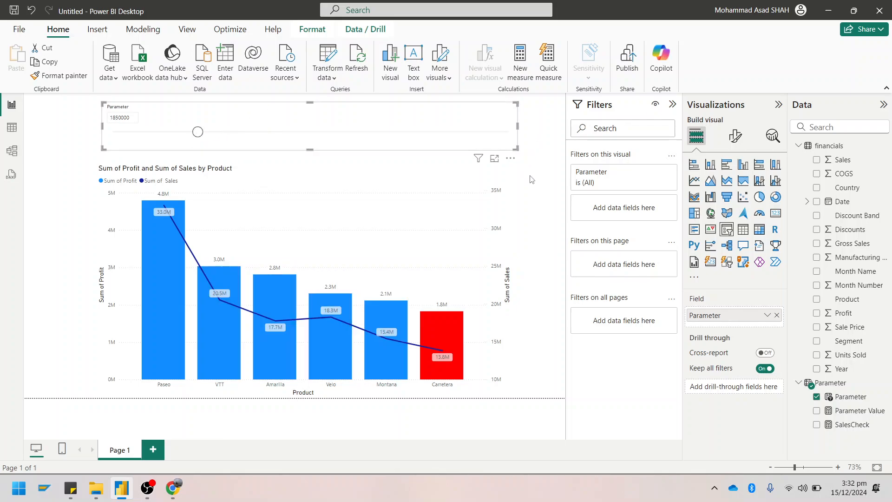
pyautogui.click(110, 118)
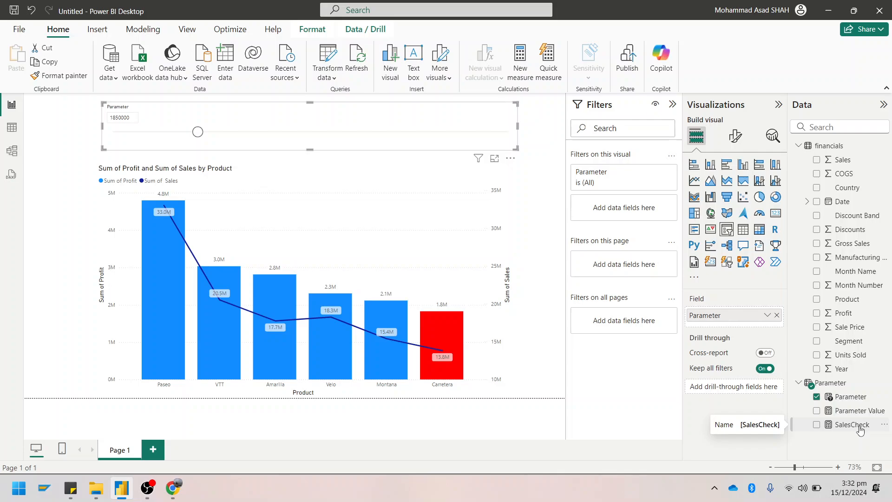
# Open the Parameter table's GENERATESERIES formula and examine its minimum, maximum and increment arguments.
pyautogui.click(861, 412)
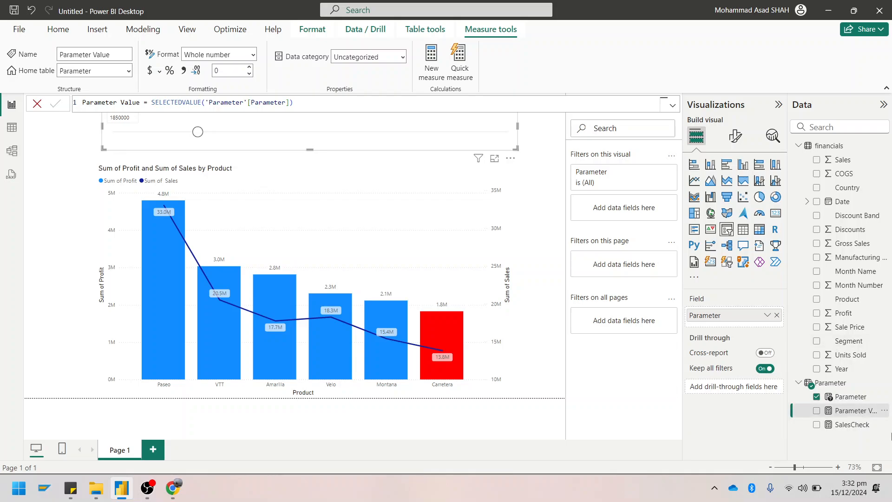
pyautogui.click(841, 383)
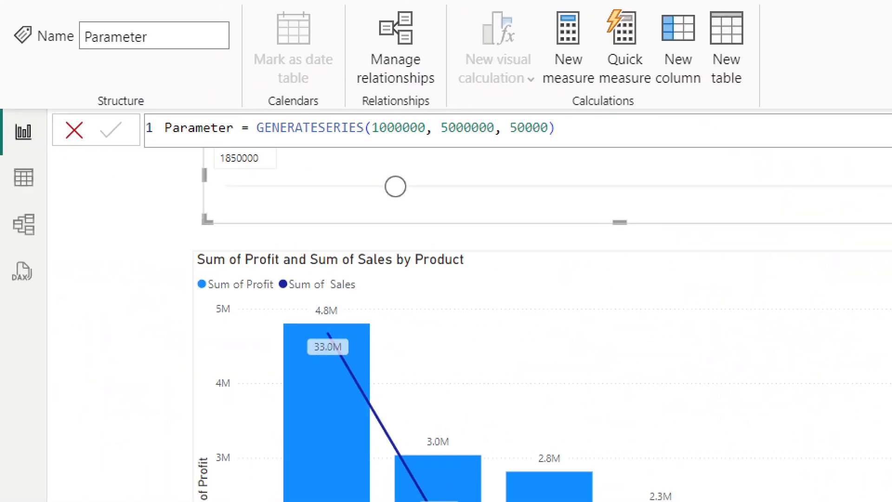
pyautogui.moveTo(280, 68); pyautogui.dragTo(428, 162)
pyautogui.moveTo(438, 100); pyautogui.dragTo(494, 155)
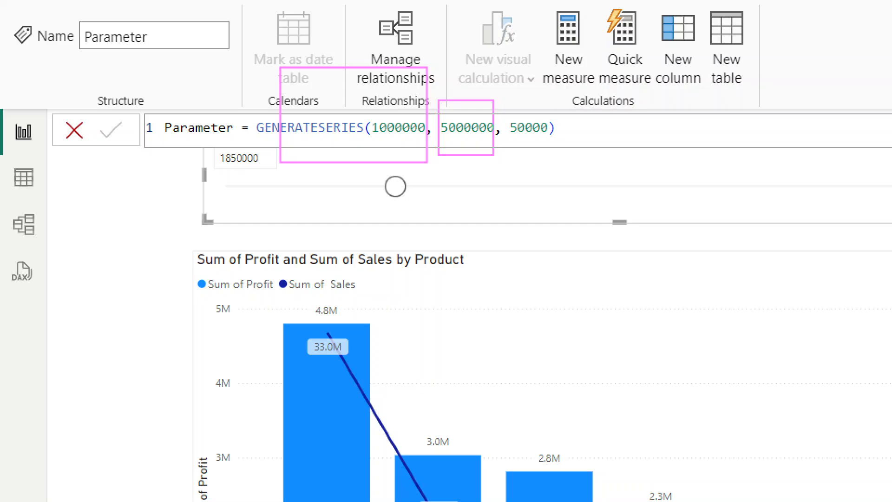
pyautogui.moveTo(506, 107); pyautogui.dragTo(580, 162)
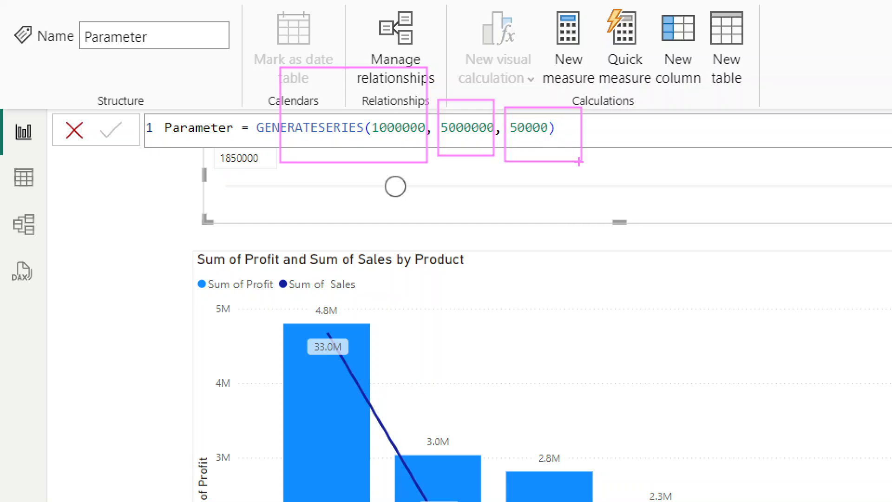
pyautogui.press('Escape')
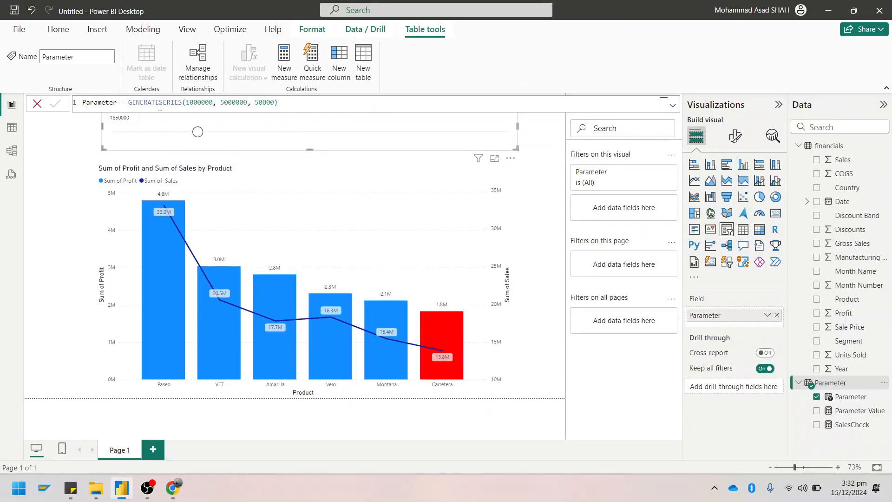
# Set the Parameter series' increment to 500000 and its maximum to 50000000, and commit the formula.
pyautogui.click(274, 103)
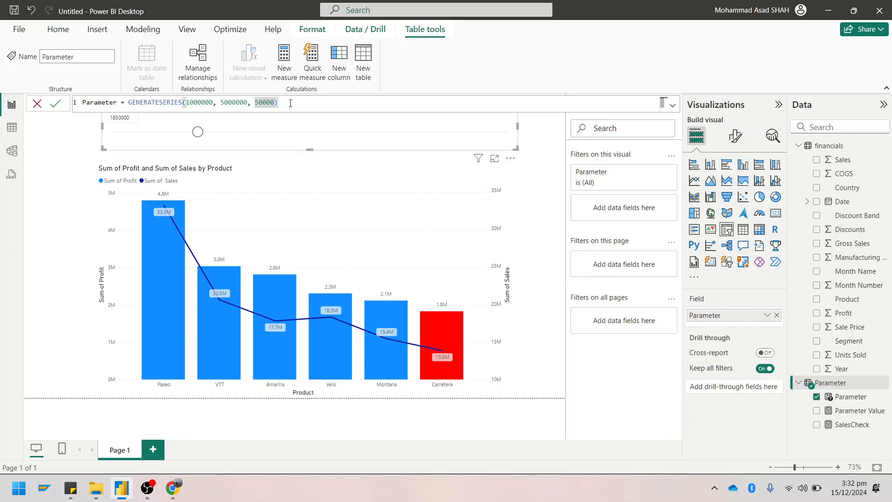
pyautogui.write('0')
pyautogui.doubleClick(248, 103)
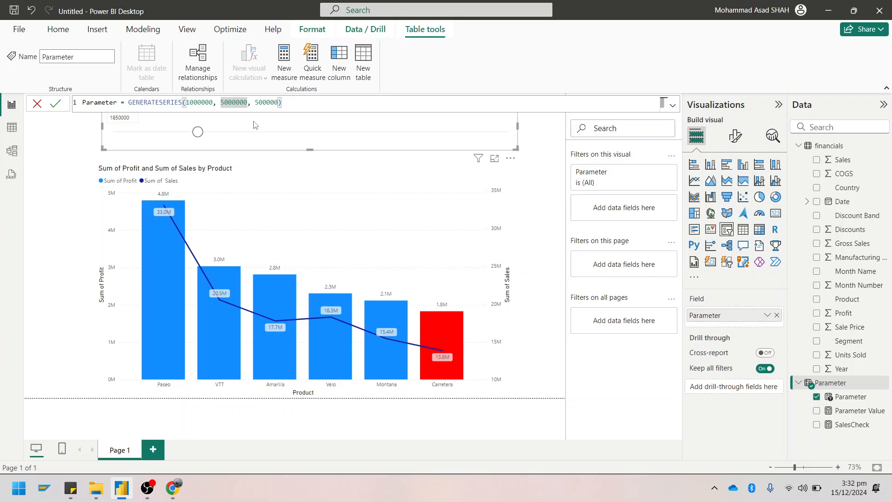
pyautogui.write('50000000')
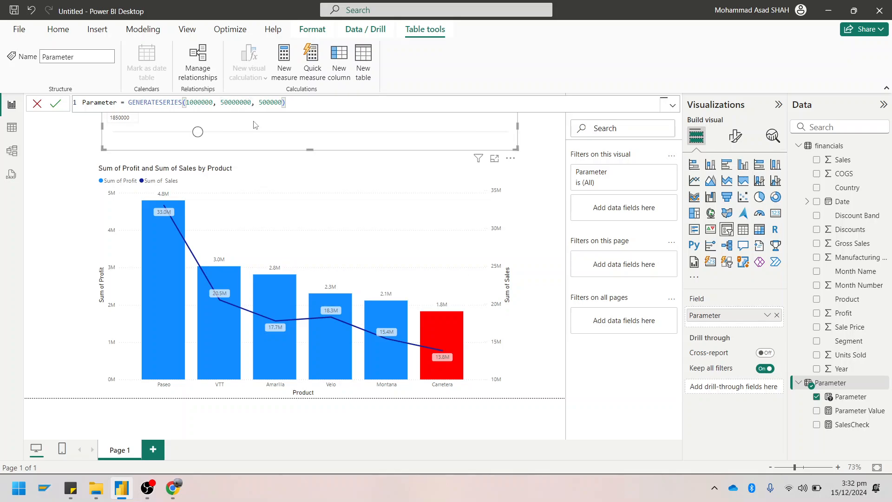
pyautogui.press('Return')
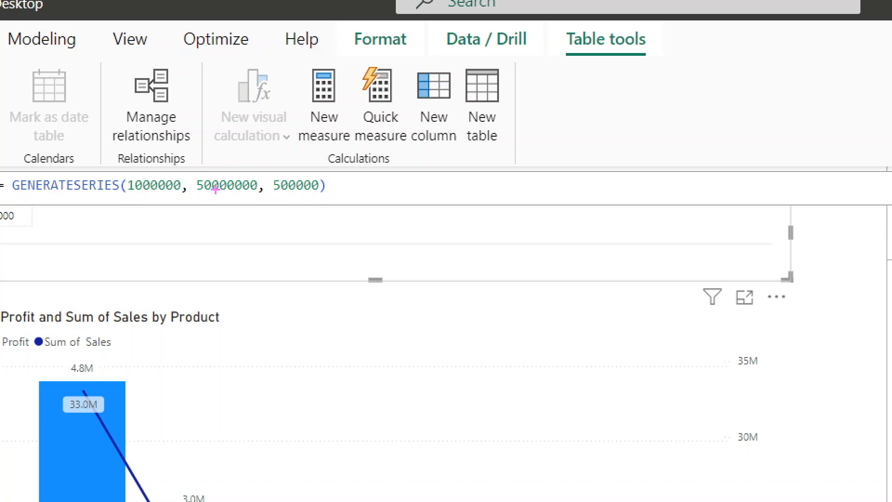
# Set the Parameter series' maximum to 5000000 and commit the formula.
pyautogui.moveTo(203, 194); pyautogui.dragTo(226, 196)
pyautogui.press('Escape')
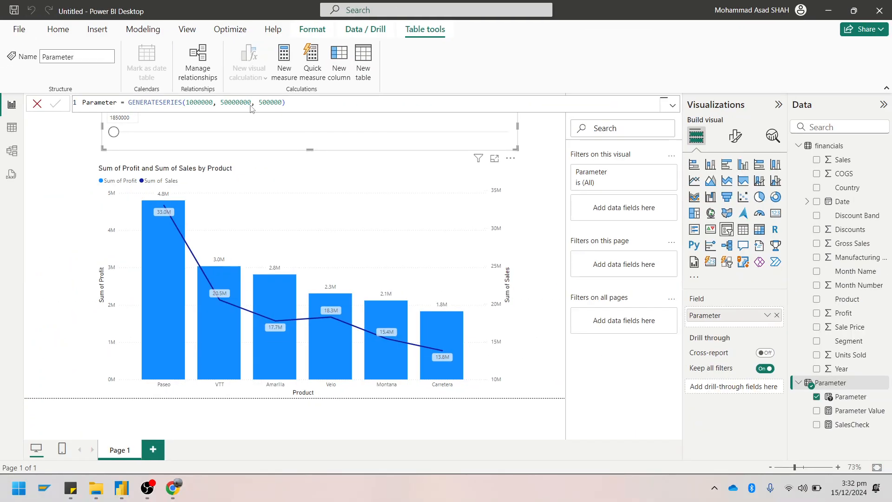
pyautogui.click(264, 191)
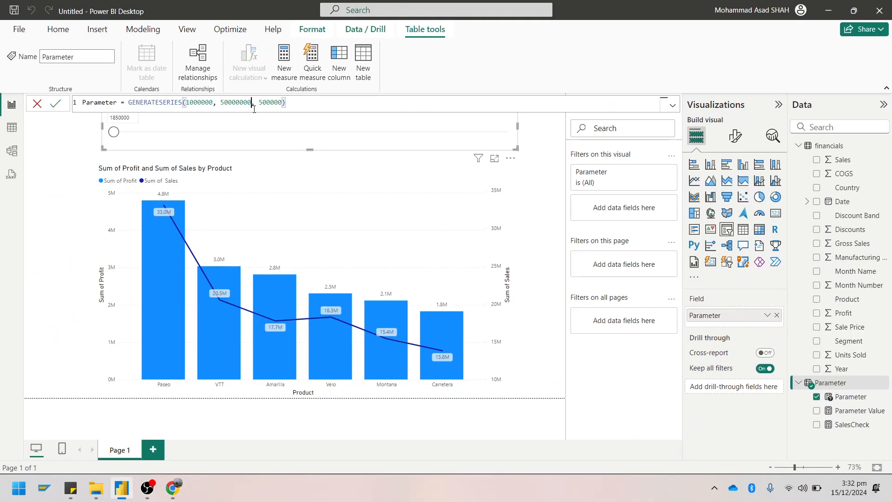
pyautogui.press('BackSpace')
pyautogui.press('Return')
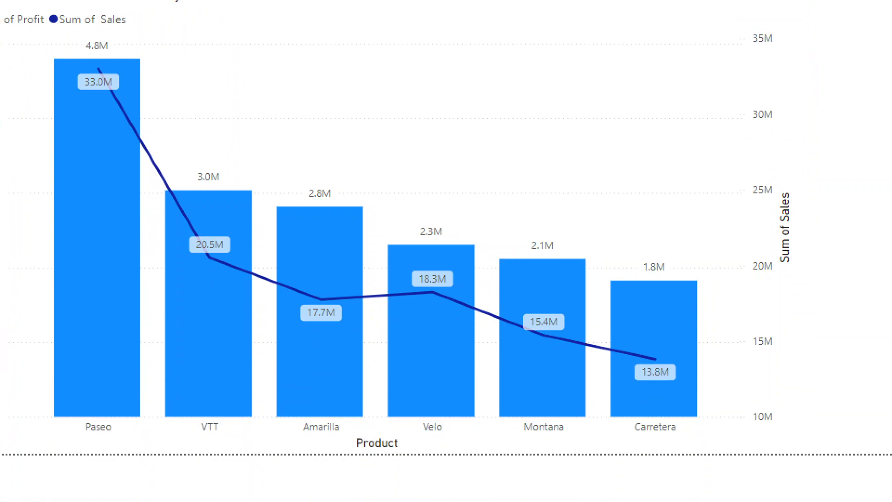
# Examine the profit and sales labels across the product columns from Paseo to Carretera to judge a suitable Parameter range.
pyautogui.moveTo(57, 26); pyautogui.dragTo(120, 98)
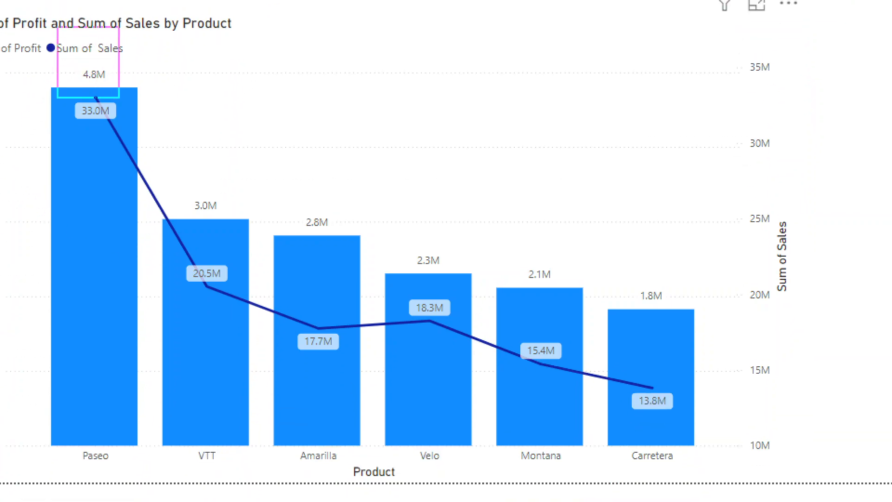
pyautogui.moveTo(163, 187); pyautogui.dragTo(245, 233)
pyautogui.moveTo(262, 199); pyautogui.dragTo(469, 290)
pyautogui.click(480, 281)
pyautogui.moveTo(508, 247); pyautogui.dragTo(555, 295)
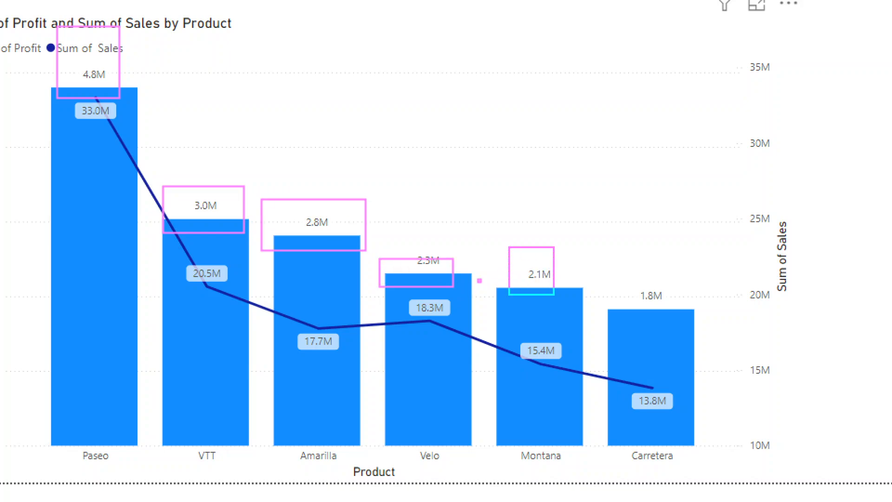
pyautogui.moveTo(579, 261); pyautogui.dragTo(684, 327)
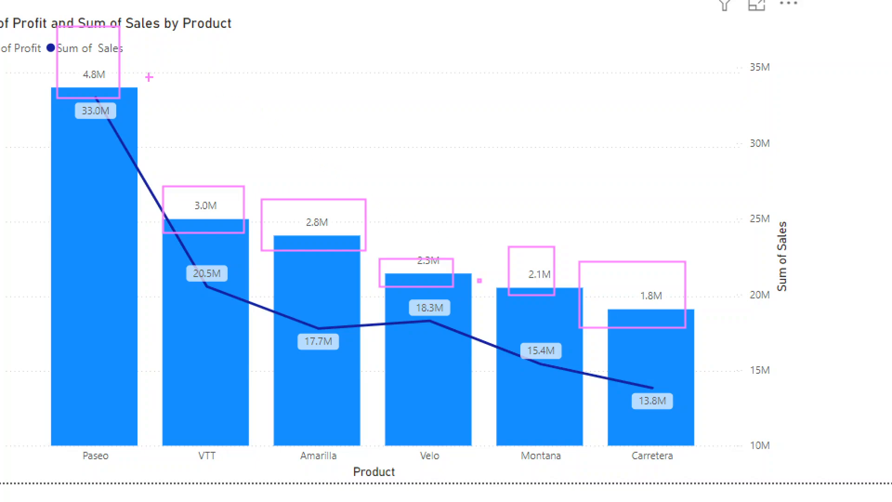
pyautogui.moveTo(58, 104); pyautogui.dragTo(129, 143)
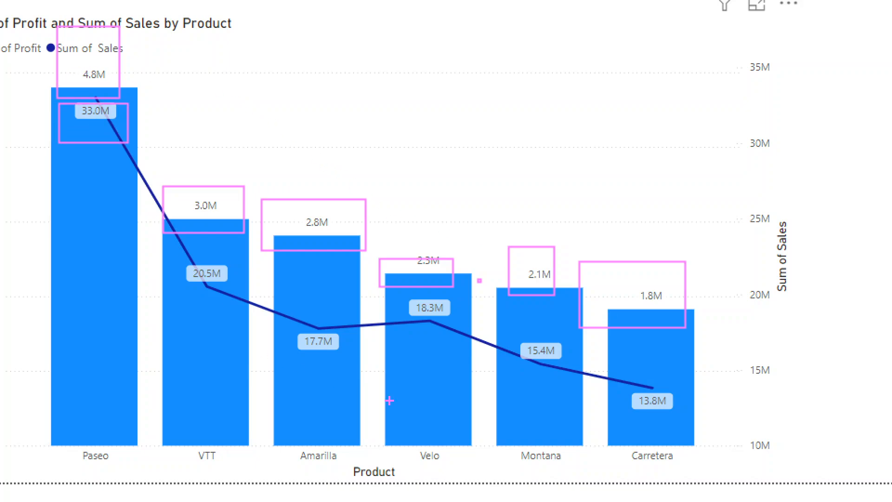
pyautogui.moveTo(618, 368); pyautogui.dragTo(682, 420)
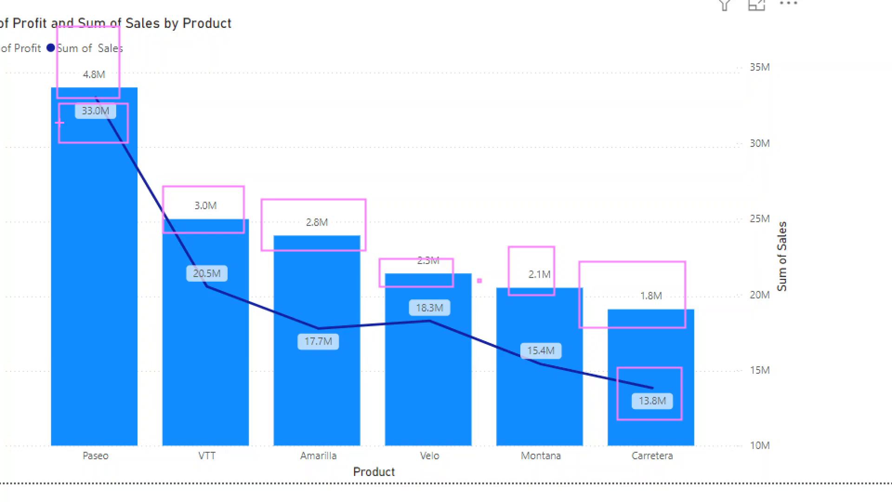
pyautogui.press('Escape')
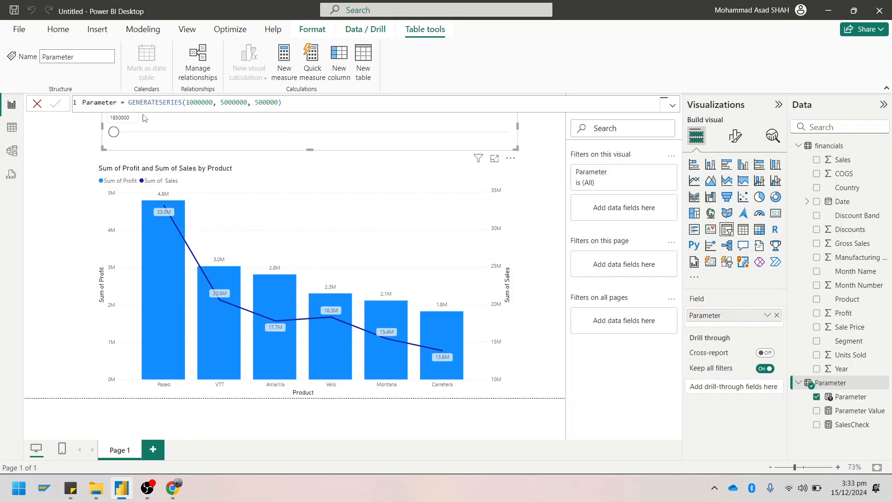
pyautogui.moveTo(149, 211)
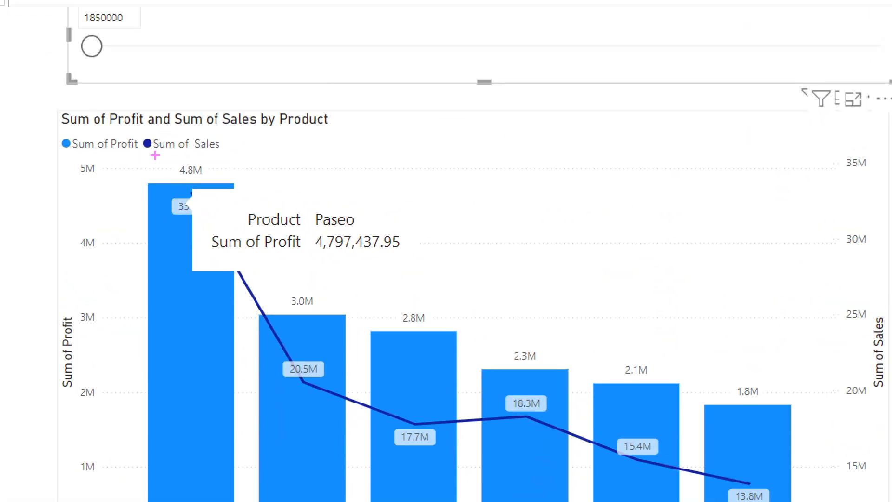
pyautogui.moveTo(155, 155); pyautogui.dragTo(223, 200)
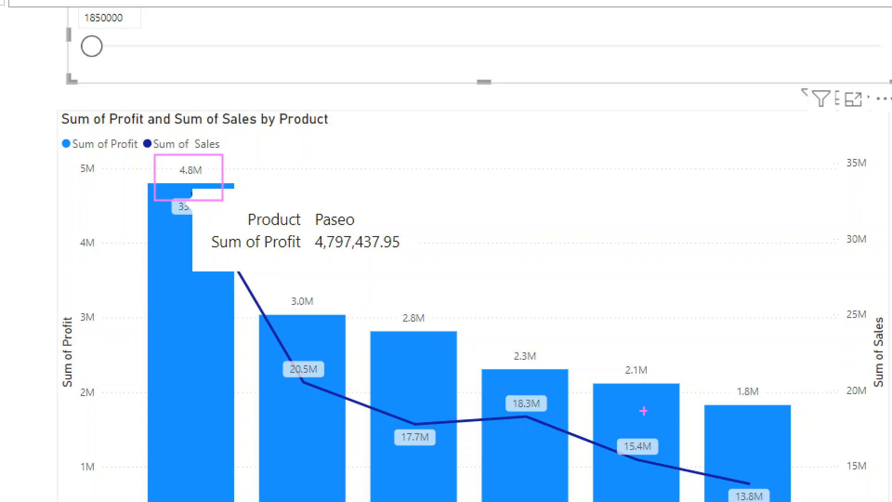
pyautogui.moveTo(734, 369)
pyautogui.mouseDown()
pyautogui.moveTo(776, 401)
pyautogui.moveTo(828, 421)
pyautogui.mouseUp()
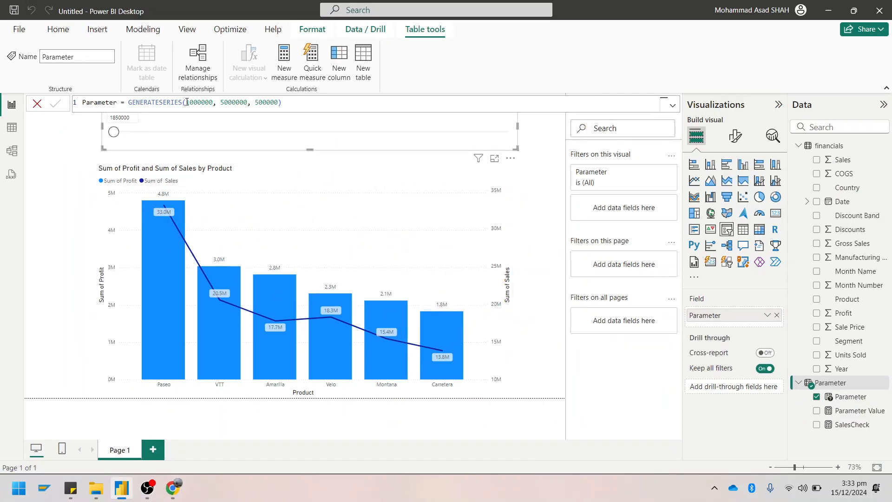
# Change the SalesCheck measure to sum financials[ Sales] instead of Profit and commit it, checking its comparison with the parameter value.
pyautogui.moveTo(186, 102); pyautogui.dragTo(270, 101)
pyautogui.click(864, 430)
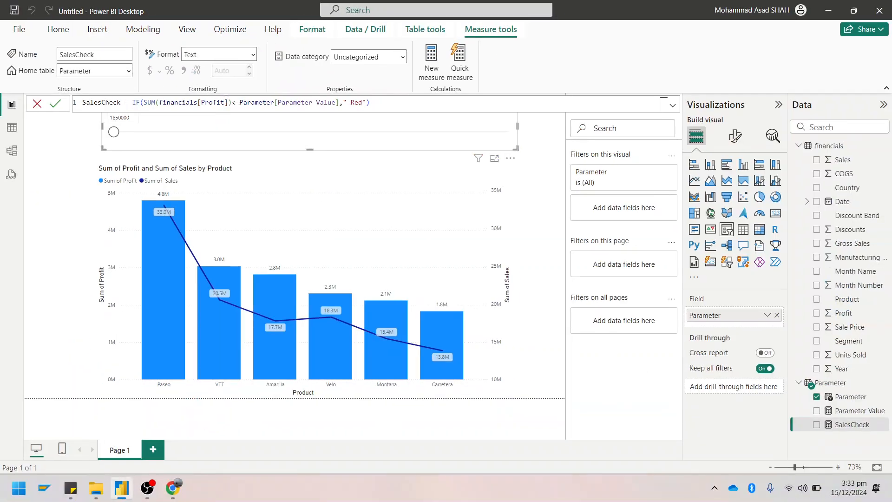
pyautogui.doubleClick(225, 102)
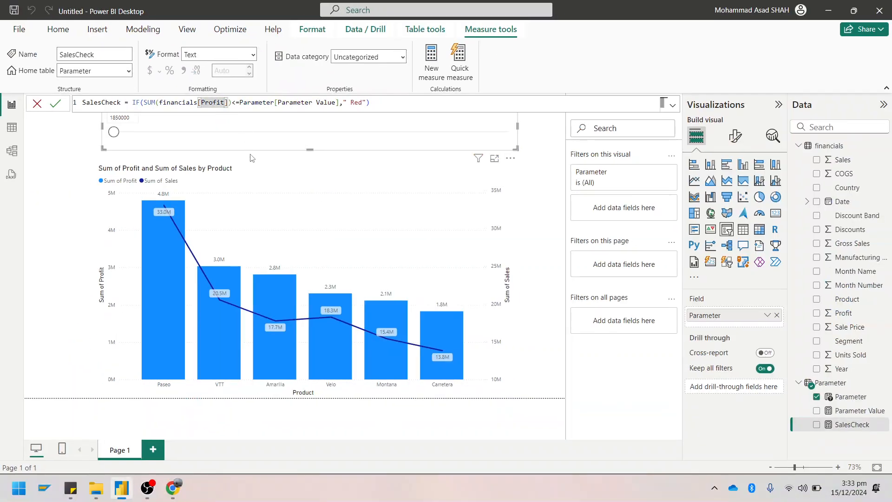
pyautogui.press('Tab')
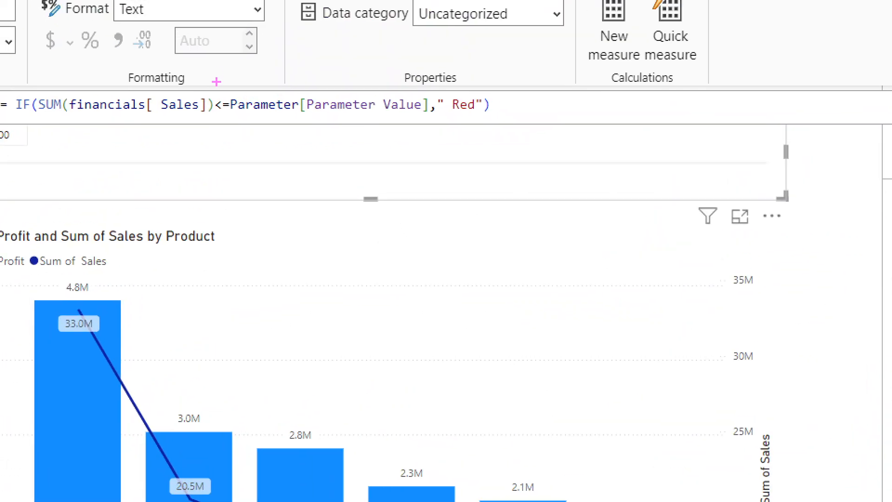
pyautogui.moveTo(215, 117); pyautogui.dragTo(418, 118)
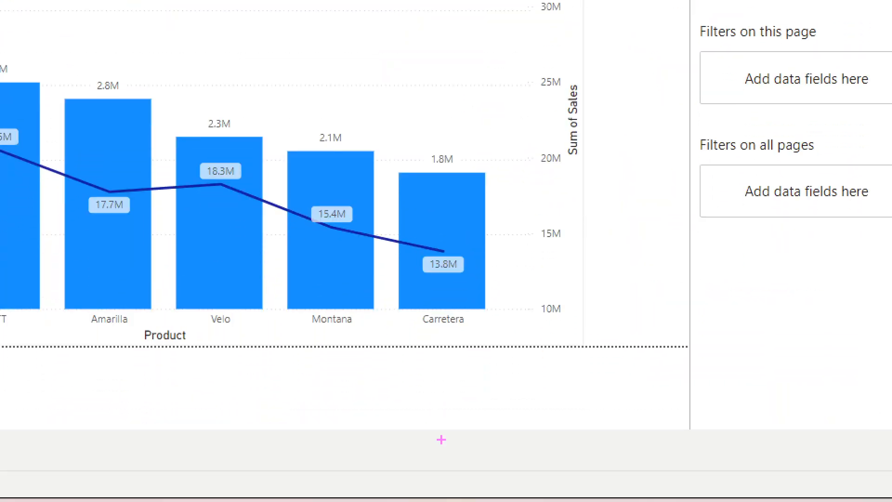
pyautogui.moveTo(394, 210); pyautogui.dragTo(517, 295)
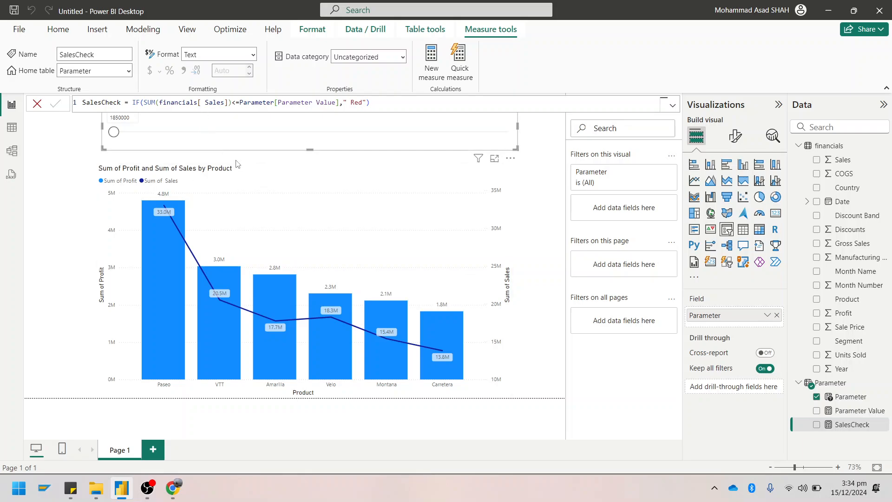
# Set the Parameter series' minimum to 10000000 and maximum to 50000000, commit the formula, and move the slicer to 27000000.
pyautogui.click(841, 399)
pyautogui.click(830, 383)
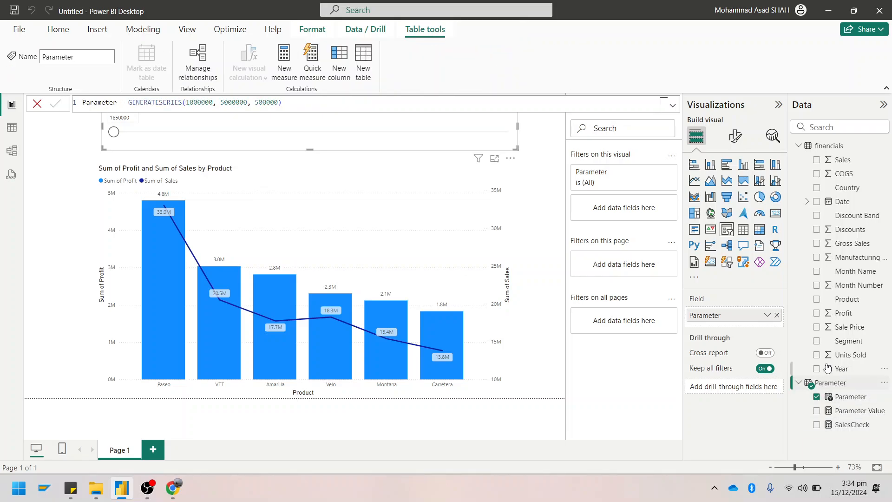
pyautogui.doubleClick(207, 102)
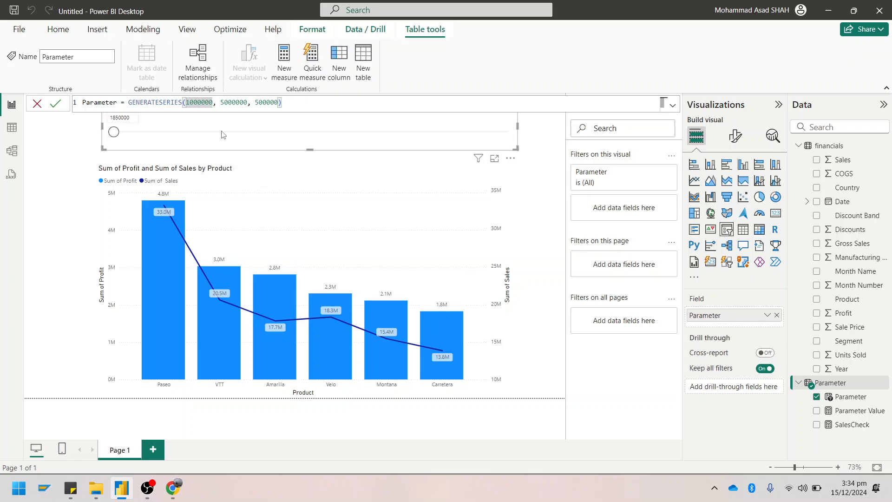
pyautogui.write('10000000')
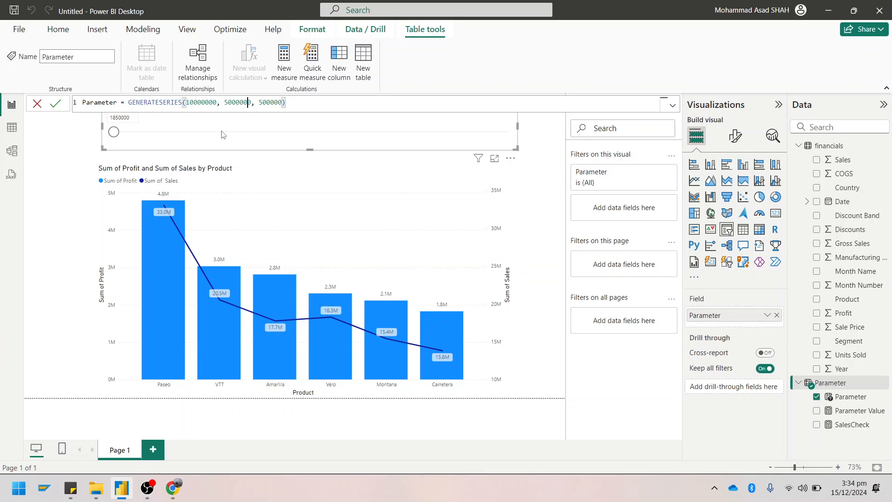
pyautogui.press('Right')
pyautogui.write('0')
pyautogui.press('Return')
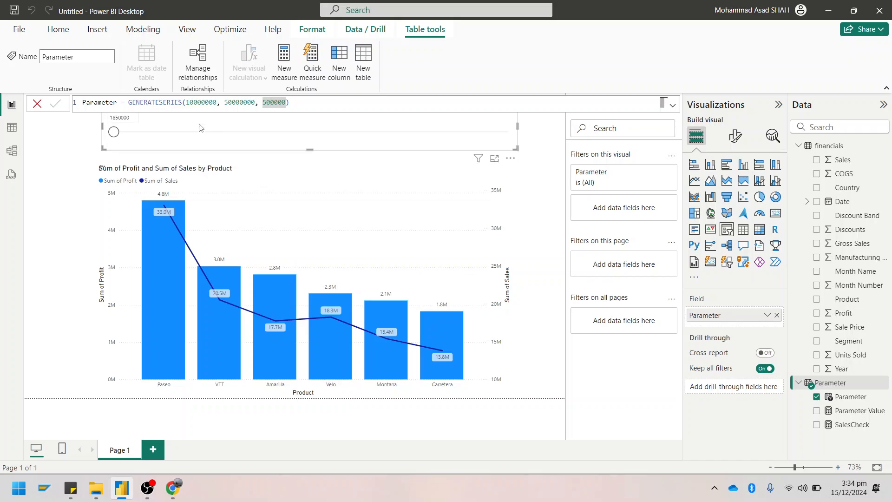
pyautogui.moveTo(119, 133); pyautogui.dragTo(281, 132)
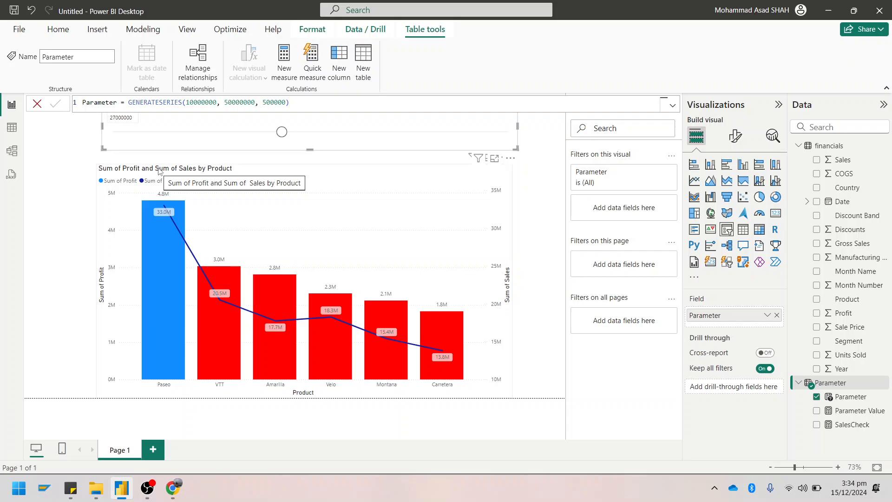
# Set the Parameter series' minimum back to 1000000 and its maximum to 5000000, and commit the formula.
pyautogui.click(217, 103)
pyautogui.press('BackSpace')
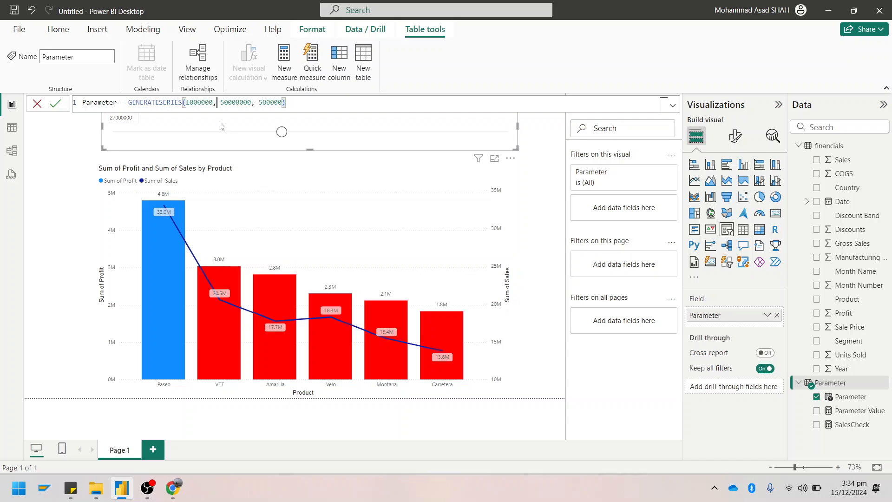
pyautogui.press('Delete')
pyautogui.press('Right')
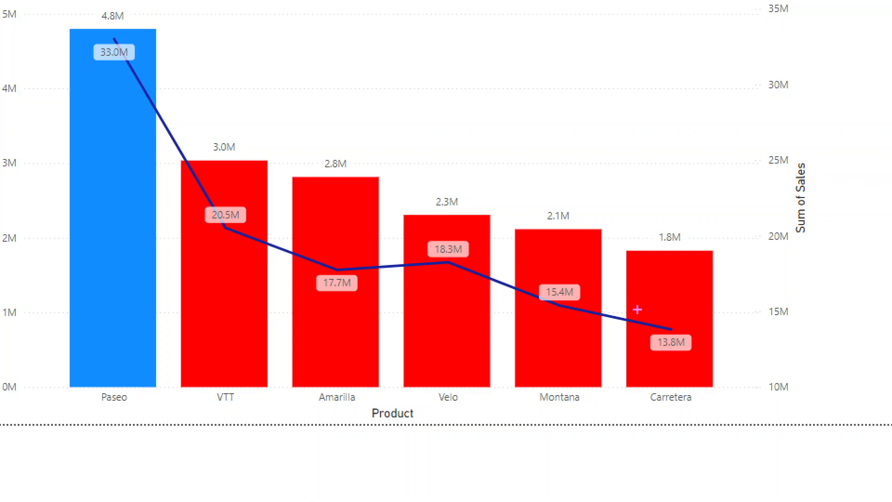
# Compare the sales line's value range with the profit columns' value range, from Carretera up to Paseo.
pyautogui.moveTo(625, 310)
pyautogui.mouseDown()
pyautogui.moveTo(692, 383)
pyautogui.moveTo(711, 379)
pyautogui.moveTo(711, 368)
pyautogui.mouseUp()
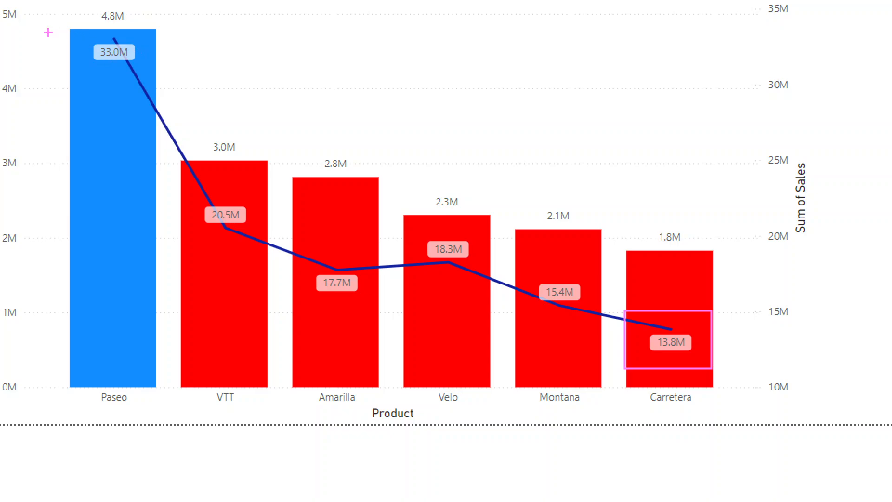
pyautogui.moveTo(48, 32); pyautogui.dragTo(202, 112)
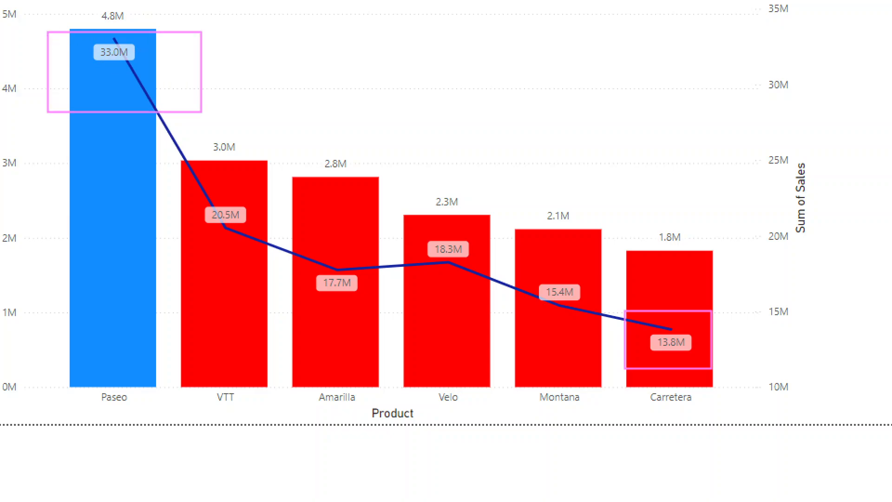
pyautogui.moveTo(201, 64); pyautogui.dragTo(846, 64)
pyautogui.moveTo(205, 84)
pyautogui.mouseDown()
pyautogui.moveTo(763, 74)
pyautogui.moveTo(758, 122)
pyautogui.mouseUp()
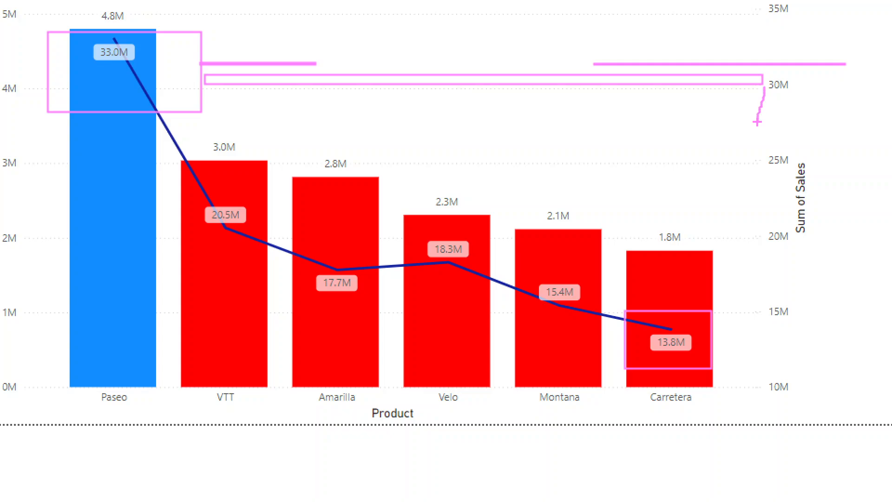
pyautogui.moveTo(211, 84); pyautogui.dragTo(205, 126)
pyautogui.moveTo(618, 209)
pyautogui.mouseDown()
pyautogui.moveTo(681, 242)
pyautogui.moveTo(653, 244)
pyautogui.mouseUp()
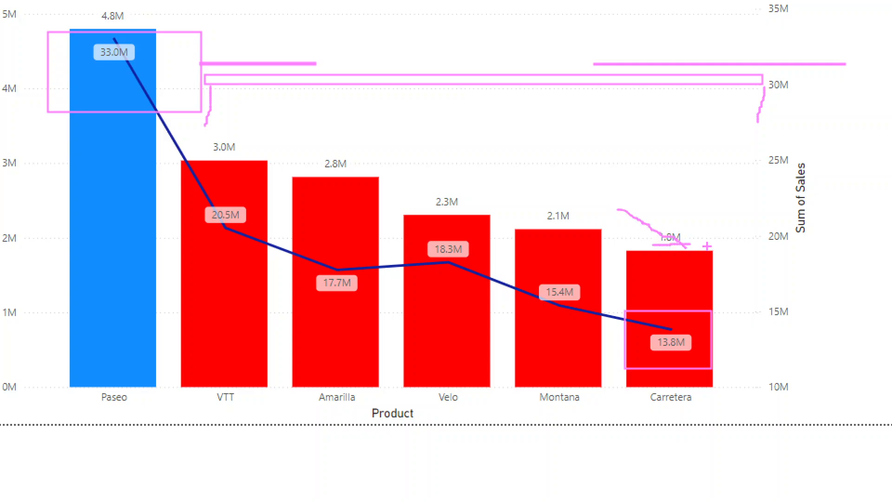
pyautogui.moveTo(71, 1)
pyautogui.mouseDown()
pyautogui.moveTo(134, 31)
pyautogui.moveTo(61, 3)
pyautogui.mouseUp()
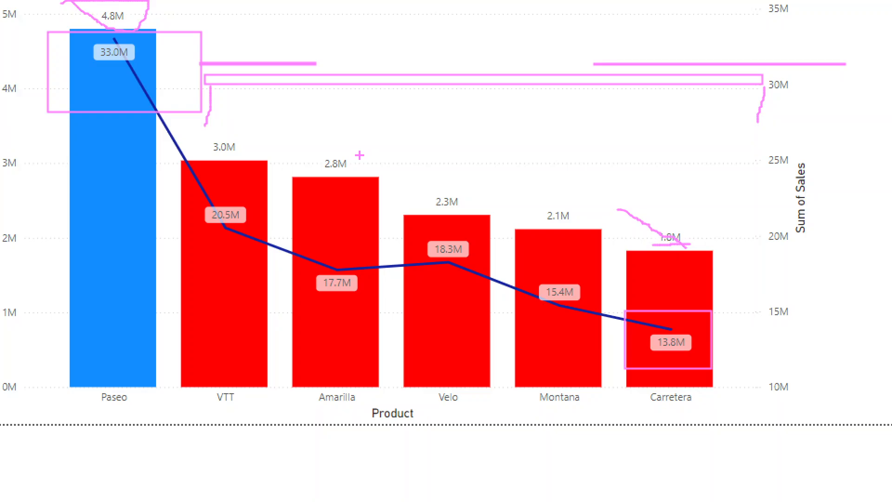
pyautogui.press('Escape')
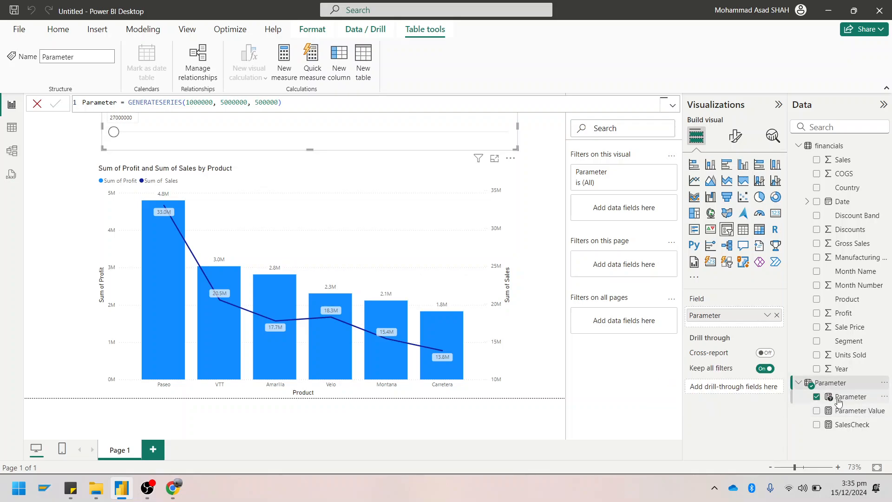
# Review the SalesCheck formula and replace the Sales column in its SUM with financials[Profit].
pyautogui.click(843, 431)
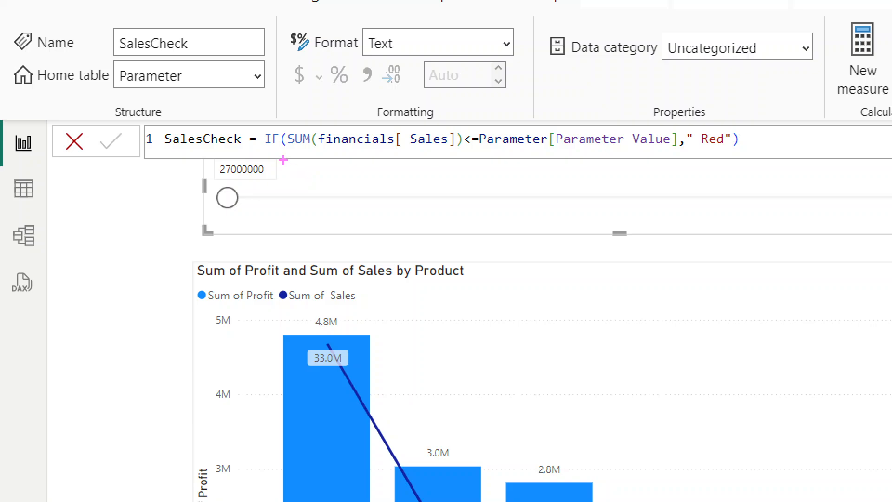
pyautogui.moveTo(283, 151); pyautogui.dragTo(307, 151)
pyautogui.moveTo(416, 150); pyautogui.dragTo(672, 153)
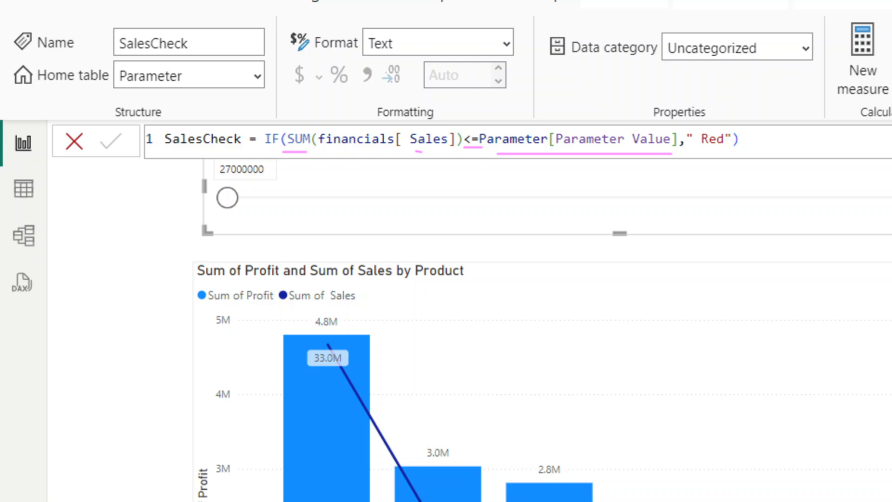
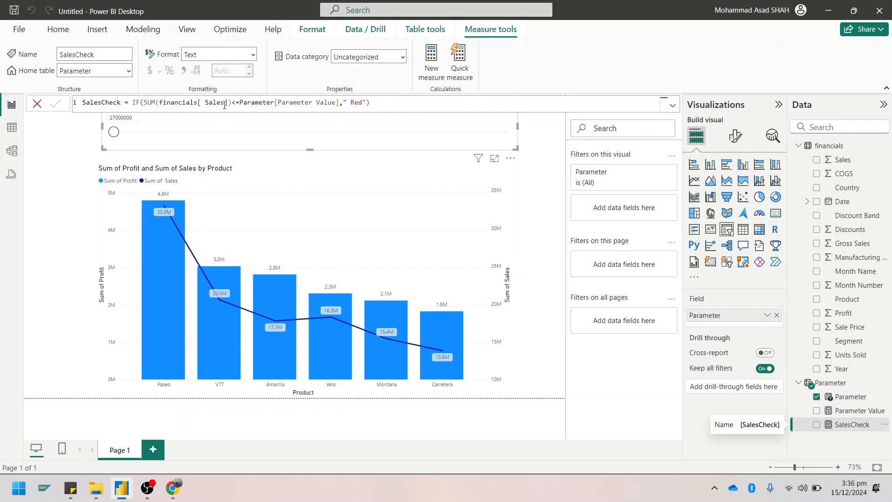
pyautogui.doubleClick(215, 103)
pyautogui.press('BackSpace')
pyautogui.press('BackSpace')
pyautogui.press('BackSpace')
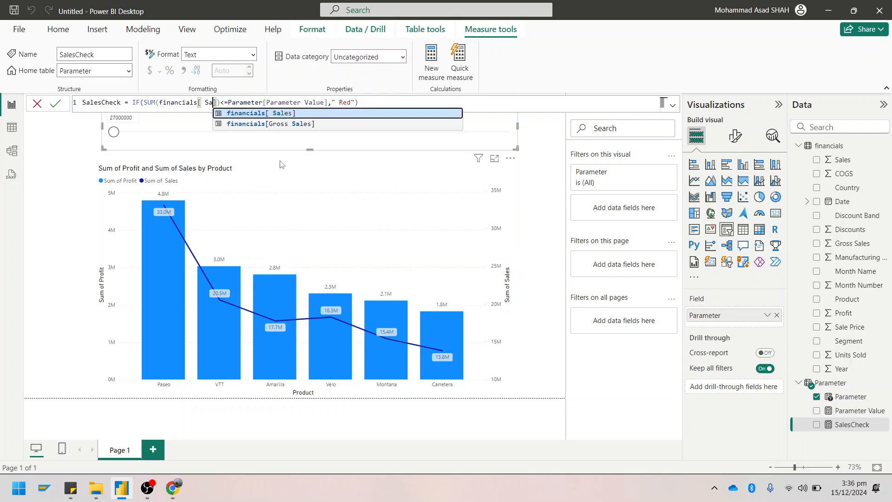
pyautogui.press('Down')
pyautogui.press('Down')
pyautogui.press('Down')
pyautogui.press('Down')
pyautogui.press('Down')
pyautogui.press('Down')
pyautogui.press('Down')
pyautogui.press('Down')
pyautogui.press('Down')
pyautogui.press('Down')
pyautogui.press('Down')
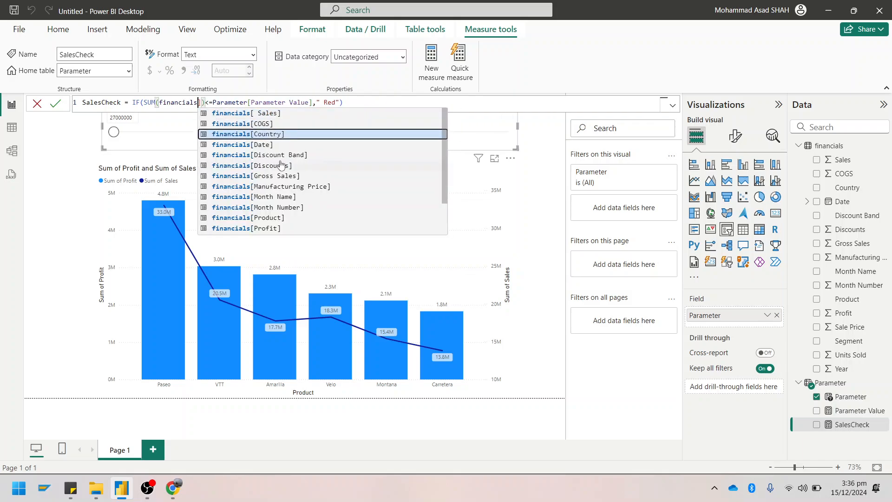
pyautogui.press('Tab')
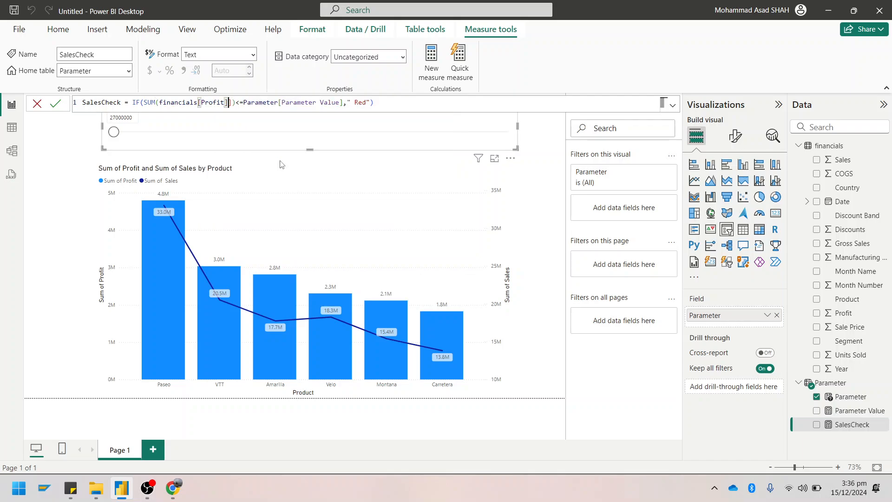
# Change the colour returned by the SalesCheck measure to "dark Red".
pyautogui.press('Right')
pyautogui.press('Right')
pyautogui.press('Right')
pyautogui.press('Right')
pyautogui.press('Right')
pyautogui.press('Right')
pyautogui.press('Right')
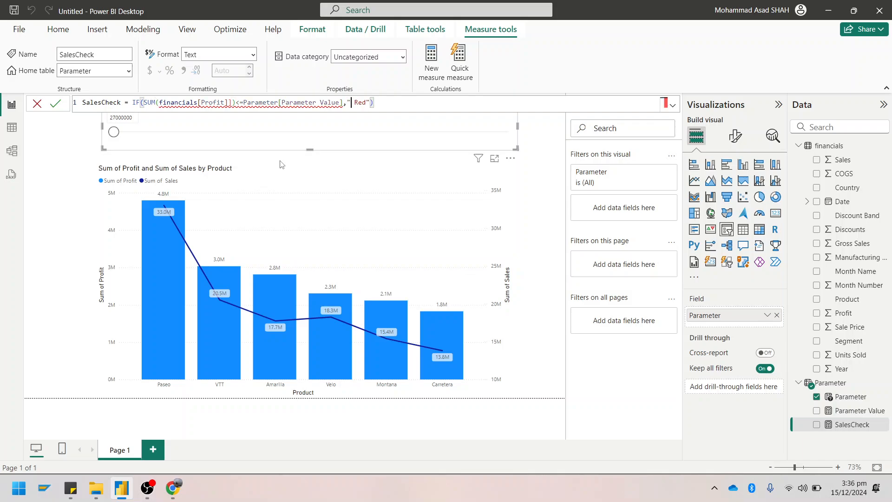
pyautogui.write('dark')
# Clear the malformed SUM argument in SalesCheck, re-enter it as financials[Profit], and commit the measure.
pyautogui.press('Left')
pyautogui.press('Left')
pyautogui.press('Left')
pyautogui.press('Left')
pyautogui.press('Left')
pyautogui.press('Left')
pyautogui.press('Left')
pyautogui.press('Left')
pyautogui.press('Left')
pyautogui.press('Left')
pyautogui.press('Left')
pyautogui.press('Left')
pyautogui.press('Left')
pyautogui.press('Left')
pyautogui.press('Left')
pyautogui.press('Left')
pyautogui.press('Left')
pyautogui.press('Left')
pyautogui.press('Left')
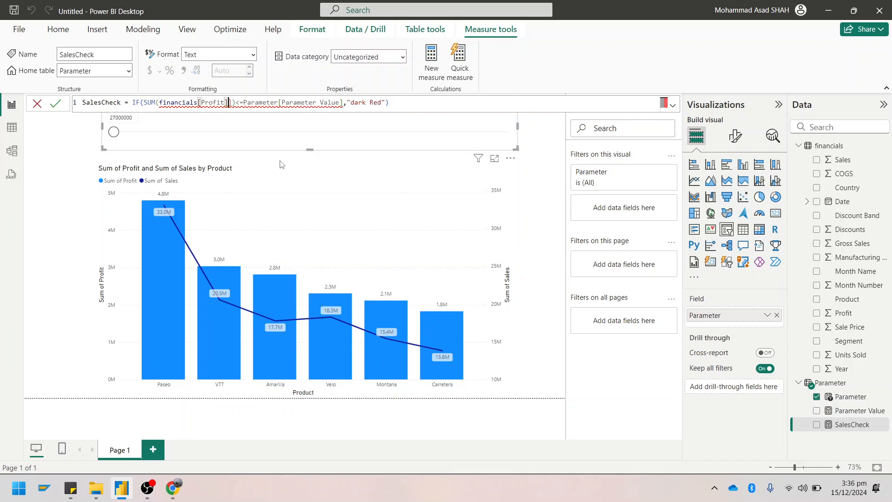
pyautogui.press('Right')
pyautogui.press('BackSpace')
pyautogui.press('BackSpace')
pyautogui.press('BackSpace')
pyautogui.press('BackSpace')
pyautogui.press('BackSpace')
pyautogui.press('BackSpace')
pyautogui.press('BackSpace')
pyautogui.press('BackSpace')
pyautogui.press('BackSpace')
pyautogui.press('BackSpace')
pyautogui.press('BackSpace')
pyautogui.press('BackSpace')
pyautogui.press('BackSpace')
pyautogui.press('BackSpace')
pyautogui.press('BackSpace')
pyautogui.press('BackSpace')
pyautogui.press('BackSpace')
pyautogui.press('BackSpace')
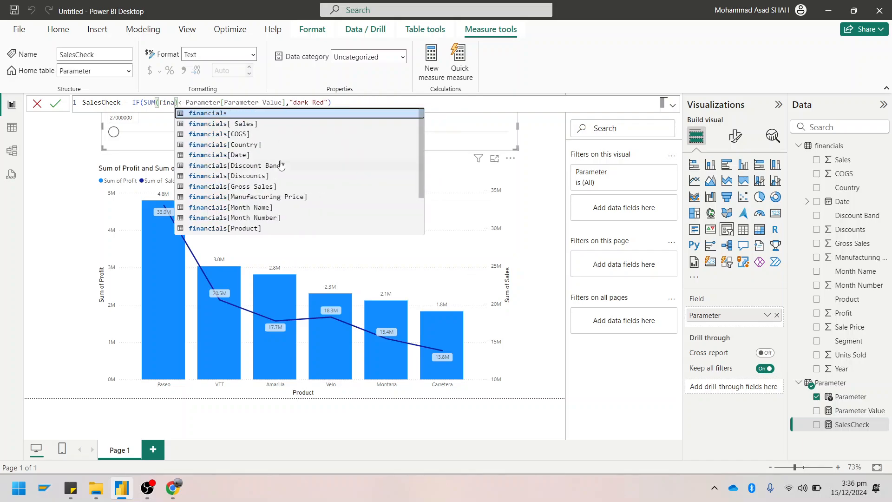
pyautogui.press('BackSpace')
pyautogui.press('BackSpace')
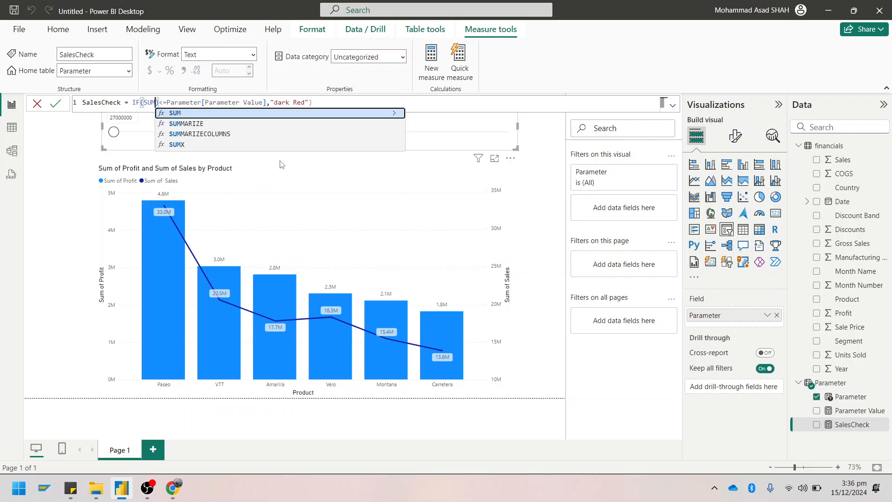
pyautogui.write('(')
pyautogui.press('Down')
pyautogui.press('Down')
pyautogui.press('Down')
pyautogui.press('Down')
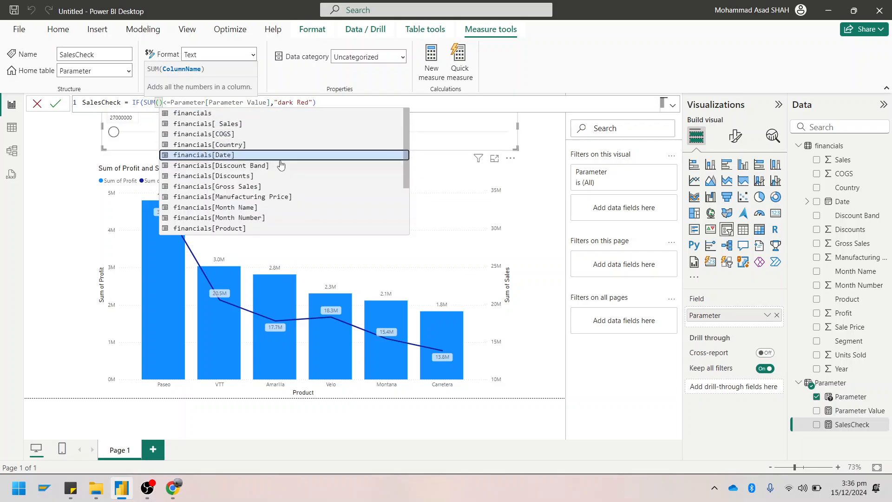
pyautogui.press('Down')
pyautogui.press('Down')
pyautogui.press('Down')
pyautogui.press('Down')
pyautogui.press('Down')
pyautogui.press('Down')
pyautogui.press('Down')
pyautogui.press('Down')
pyautogui.press('Down')
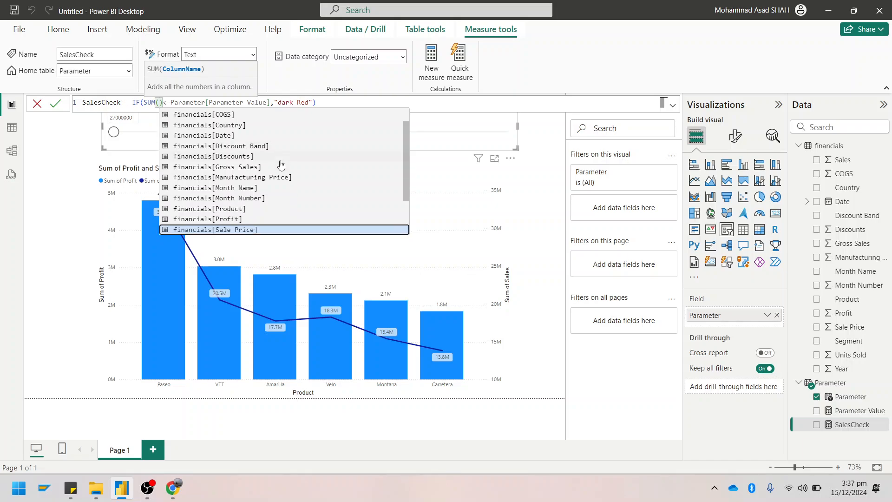
pyautogui.press('Up')
pyautogui.press('Tab')
pyautogui.press('Return')
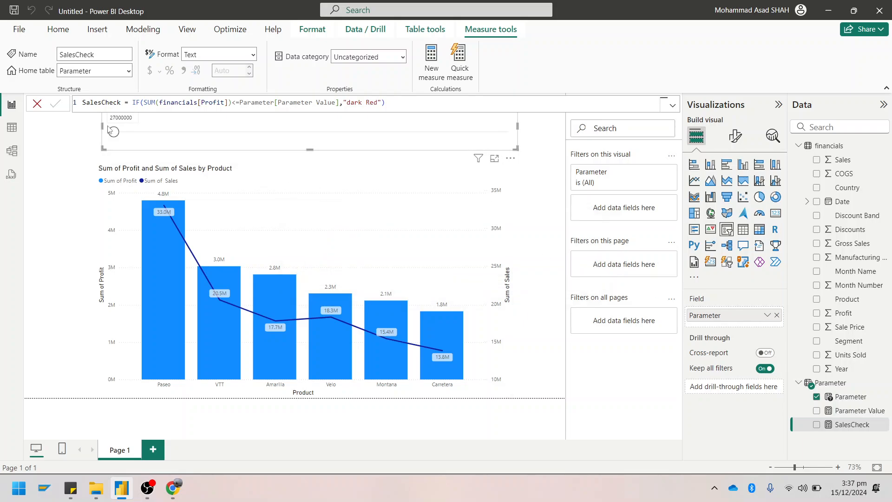
# Set the Parameter slicer to 2500000 to test the column colouring.
pyautogui.moveTo(110, 139); pyautogui.dragTo(180, 149)
pyautogui.click(181, 149)
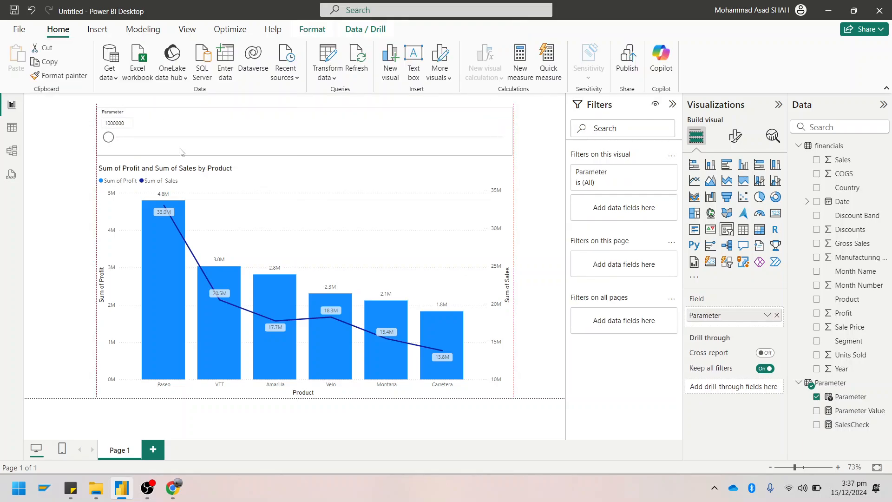
pyautogui.moveTo(108, 137); pyautogui.dragTo(262, 138)
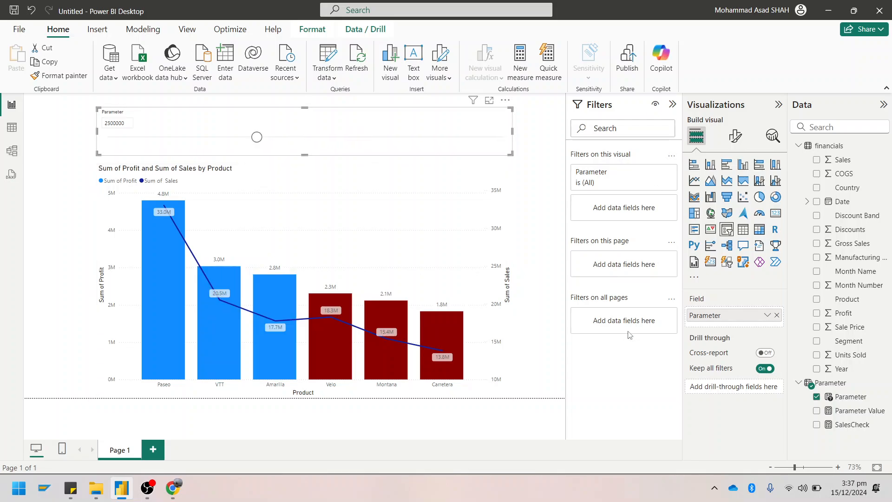
# Swap the combo chart's measures, putting Sum of Sales on the column y-axis and Sum of Profit on the line y-axis.
pyautogui.click(458, 258)
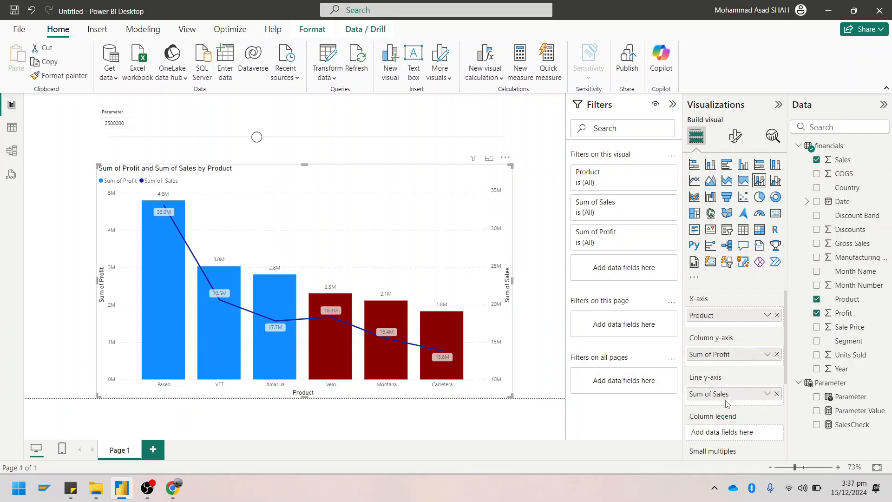
pyautogui.moveTo(724, 397)
pyautogui.mouseDown()
pyautogui.moveTo(721, 360)
pyautogui.moveTo(726, 409)
pyautogui.mouseUp()
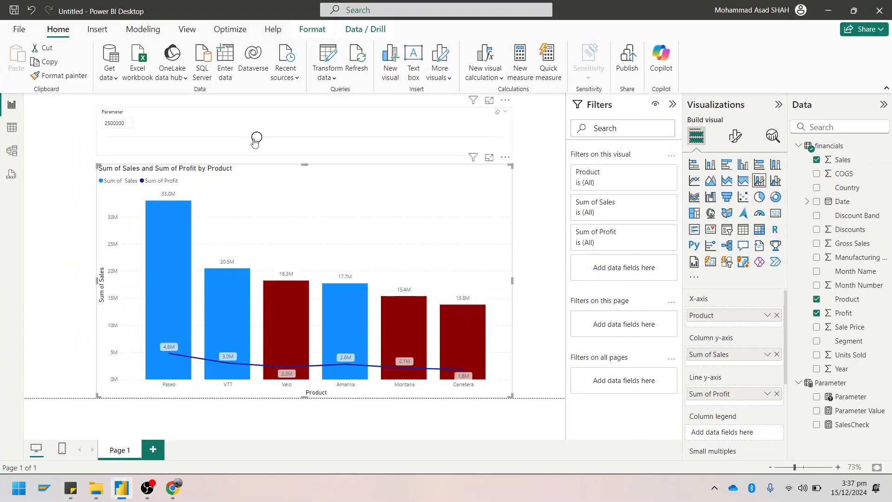
# Try the Parameter slicer at 2000000, return it to 2500000, and examine the Amarilla column's colouring.
pyautogui.moveTo(257, 138); pyautogui.dragTo(225, 139)
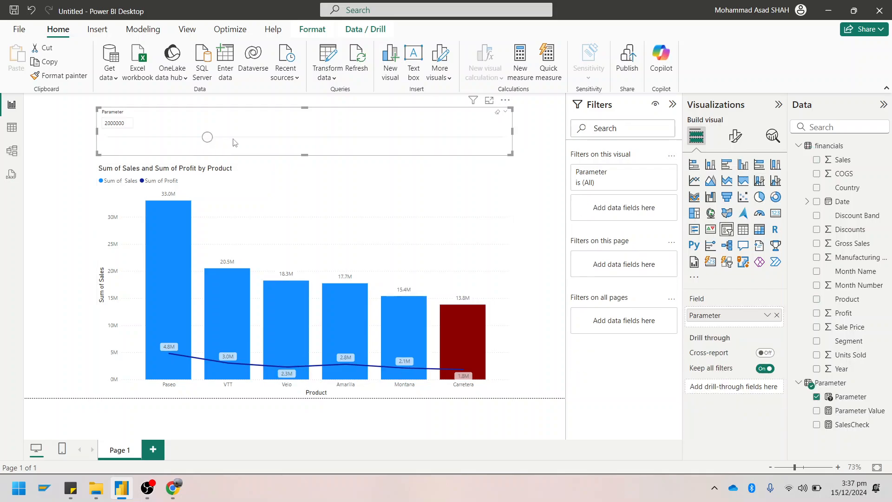
pyautogui.click(257, 138)
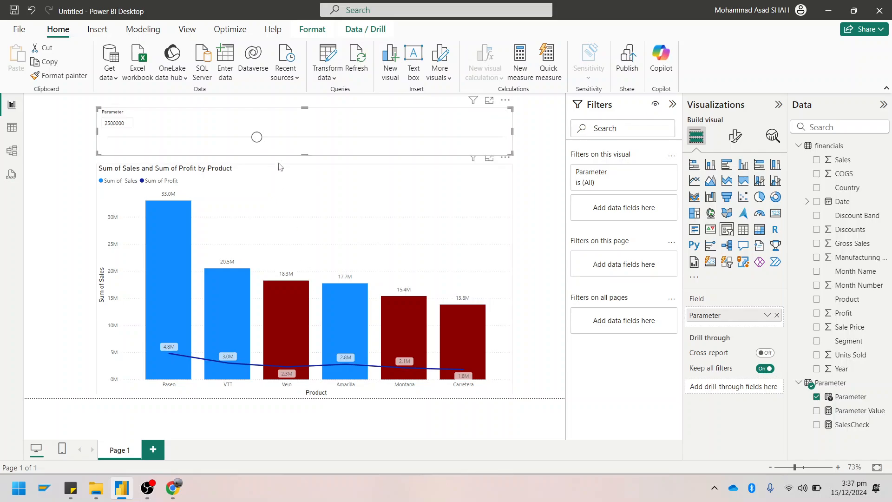
pyautogui.moveTo(334, 323)
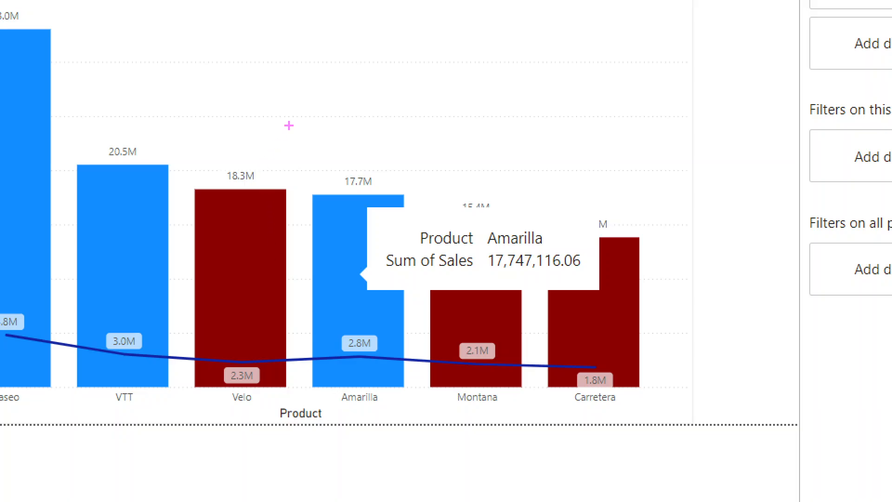
pyautogui.moveTo(289, 125)
pyautogui.mouseDown()
pyautogui.moveTo(365, 358)
pyautogui.moveTo(420, 403)
pyautogui.mouseUp()
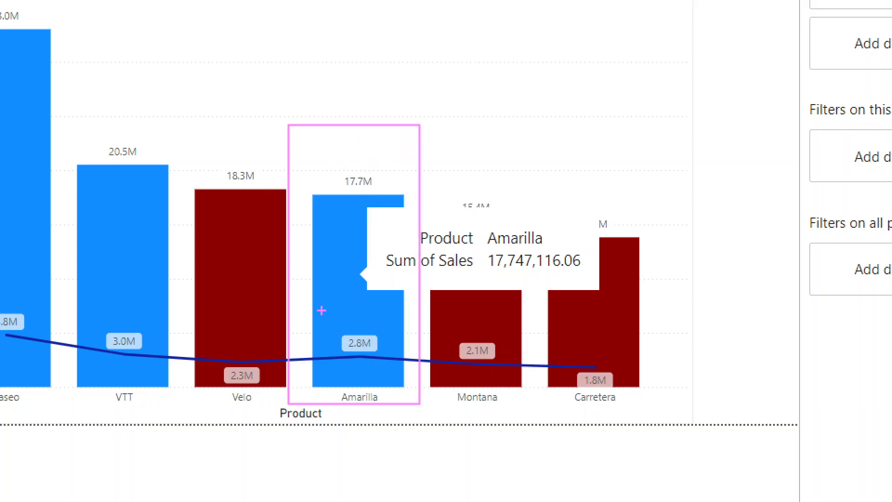
pyautogui.press('Escape')
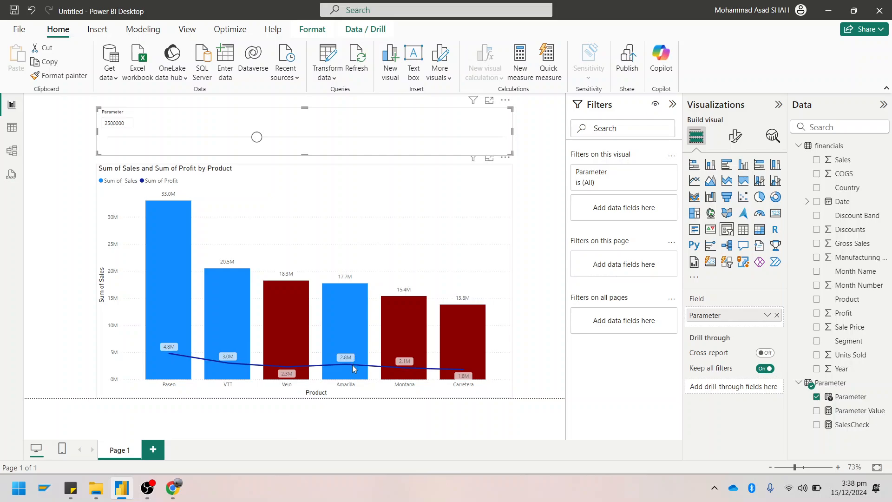
# Compare the sales and profit labels of the Amarilla and Velo columns in the combo chart.
pyautogui.moveTo(352, 365)
pyautogui.moveTo(354, 324)
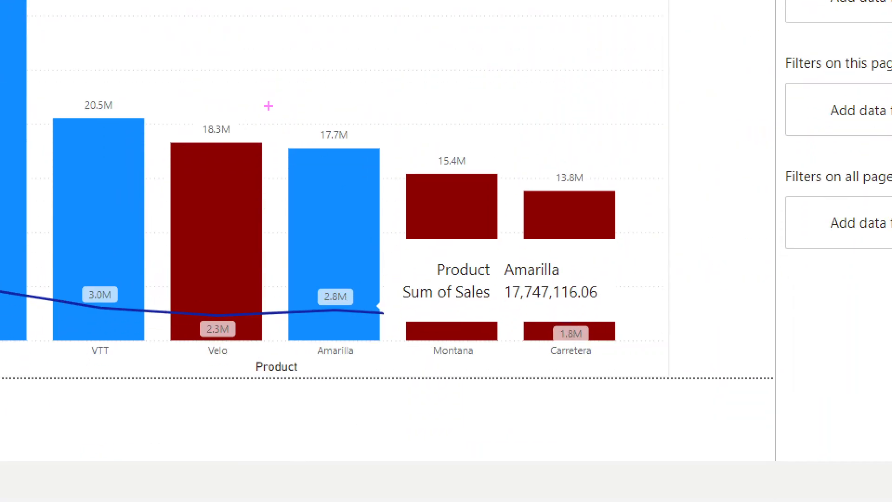
pyautogui.moveTo(266, 94)
pyautogui.mouseDown()
pyautogui.moveTo(343, 155)
pyautogui.moveTo(397, 166)
pyautogui.mouseUp()
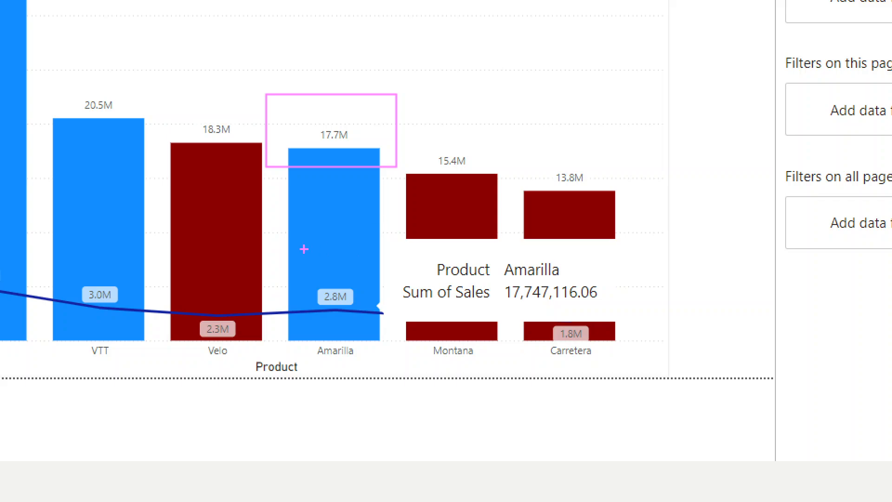
pyautogui.moveTo(282, 258); pyautogui.dragTo(375, 326)
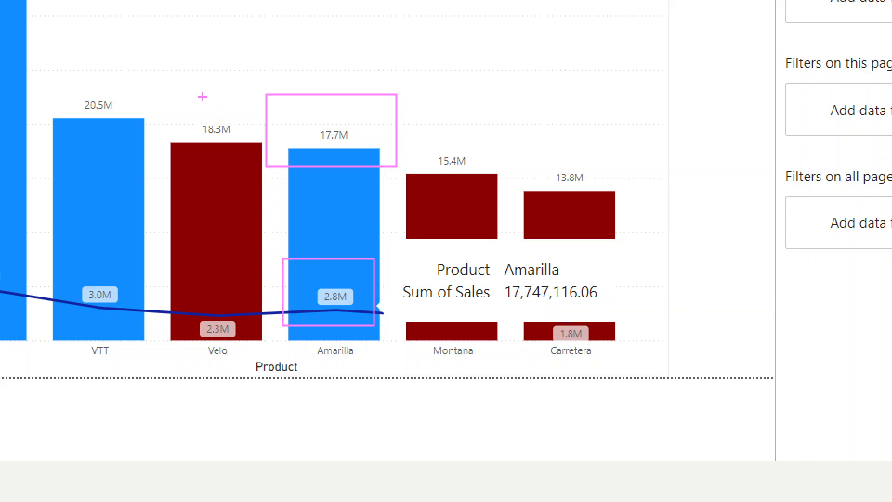
pyautogui.moveTo(172, 95)
pyautogui.mouseDown()
pyautogui.moveTo(276, 163)
pyautogui.moveTo(256, 161)
pyautogui.mouseUp()
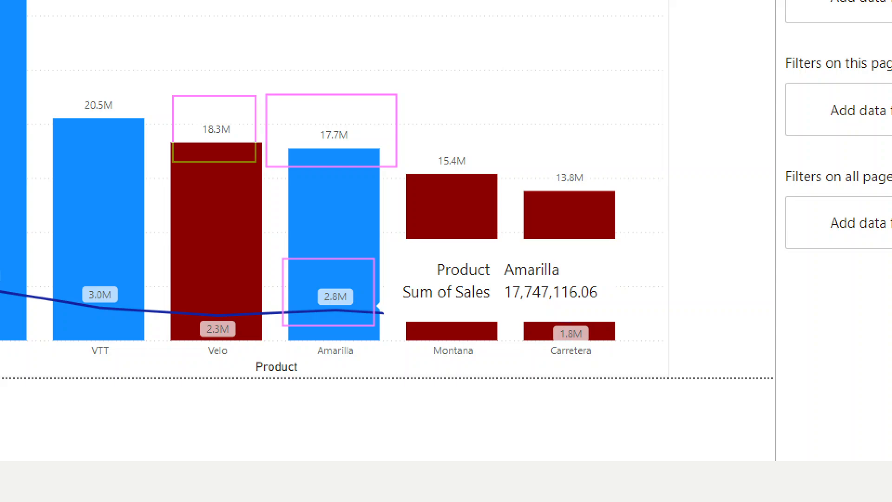
pyautogui.moveTo(171, 276); pyautogui.dragTo(252, 371)
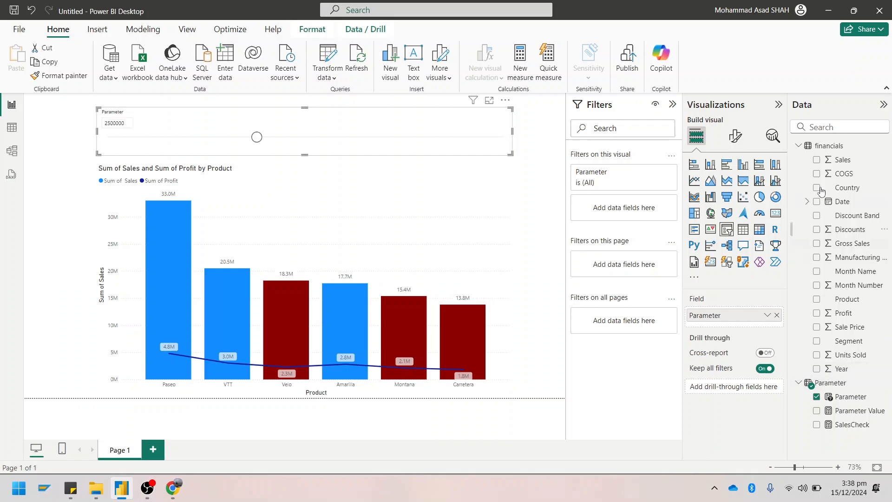
# Create a new measure in the financials table and name it Profit in the formula.
pyautogui.rightClick(834, 149)
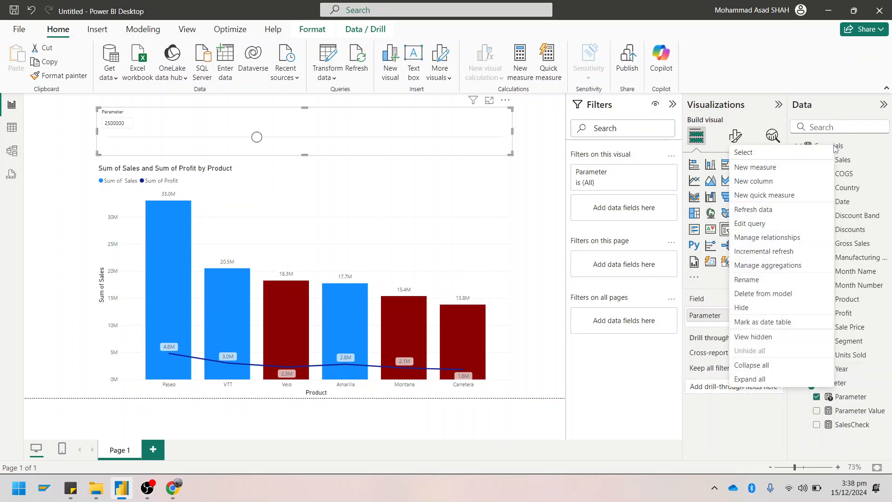
pyautogui.click(800, 167)
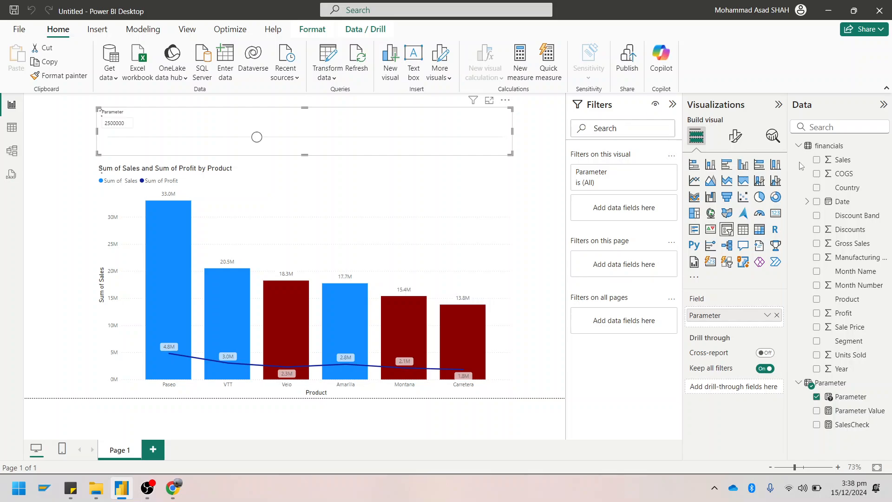
pyautogui.click(150, 98)
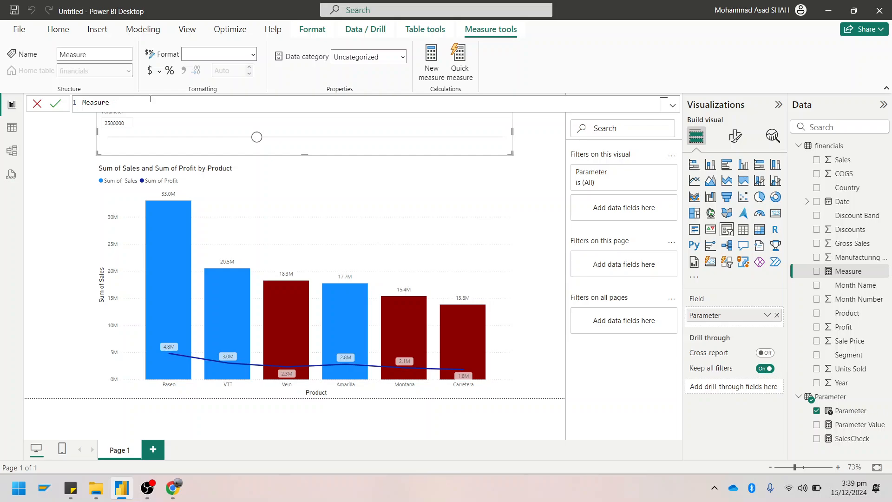
pyautogui.press('Left')
pyautogui.press('Left')
pyautogui.press('Left')
pyautogui.press('BackSpace')
pyautogui.press('BackSpace')
pyautogui.press('BackSpace')
pyautogui.write('Profit')
pyautogui.press('BackSpace')
pyautogui.press('BackSpace')
# Start the Profit measure's expression with DIVIDE, entering SUM(financials[Profit]) as the numerator followed by a comma.
pyautogui.write('div')
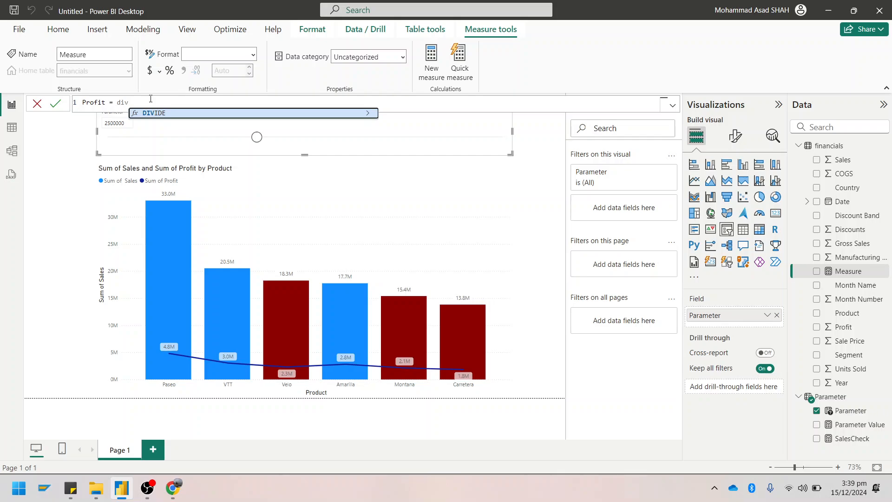
pyautogui.press('Tab')
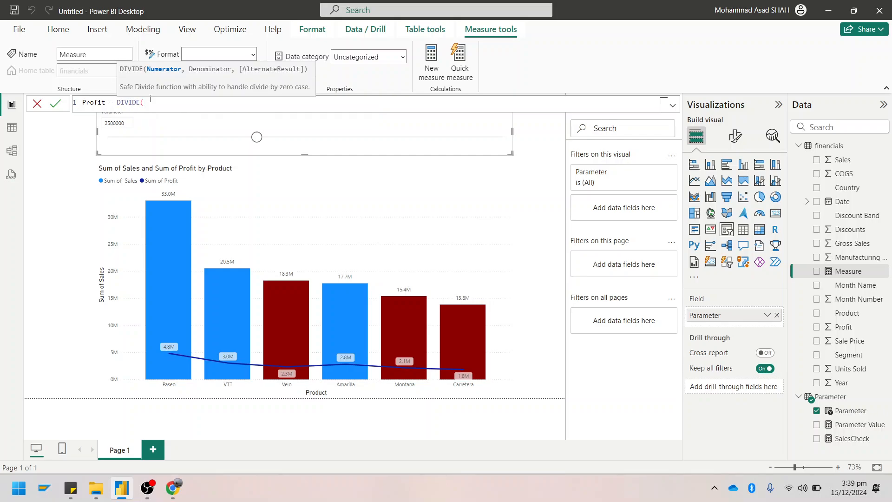
pyautogui.write('sum')
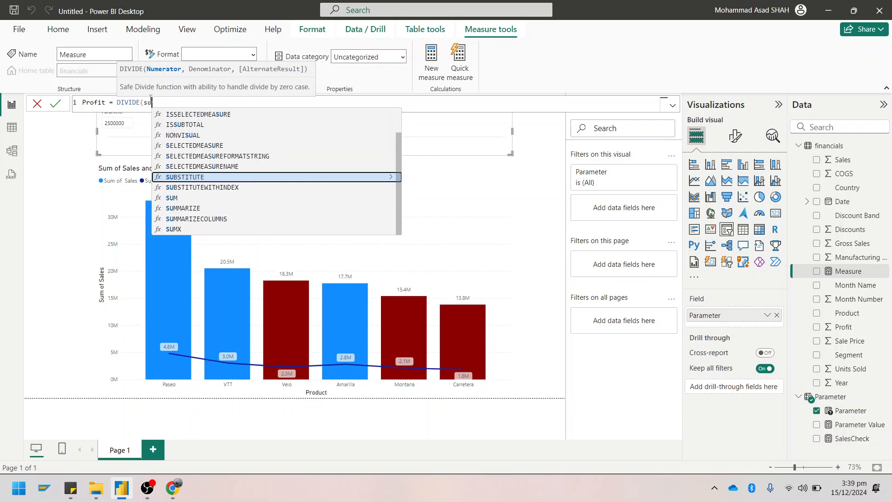
pyautogui.press('Tab')
pyautogui.press('Down')
pyautogui.press('Down')
pyautogui.press('Down')
pyautogui.press('Down')
pyautogui.press('Down')
pyautogui.press('Down')
pyautogui.press('Down')
pyautogui.press('Down')
pyautogui.press('Down')
pyautogui.press('Down')
pyautogui.press('Down')
pyautogui.press('Down')
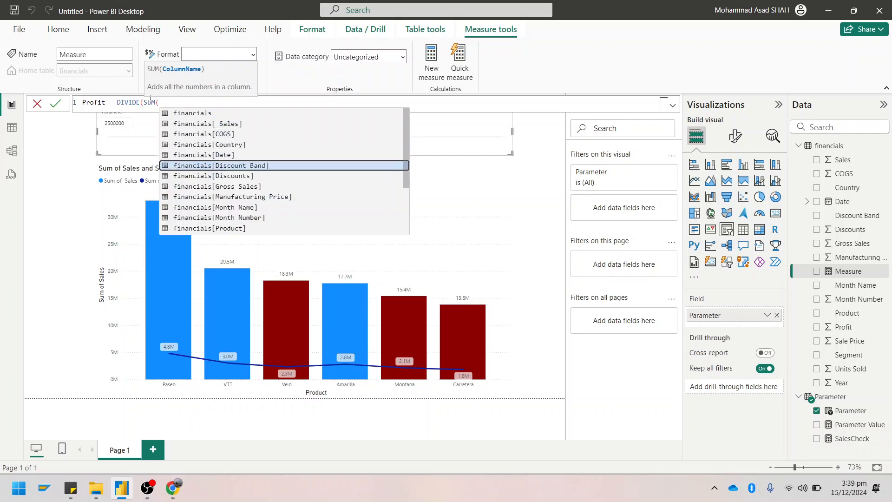
pyautogui.press('Tab')
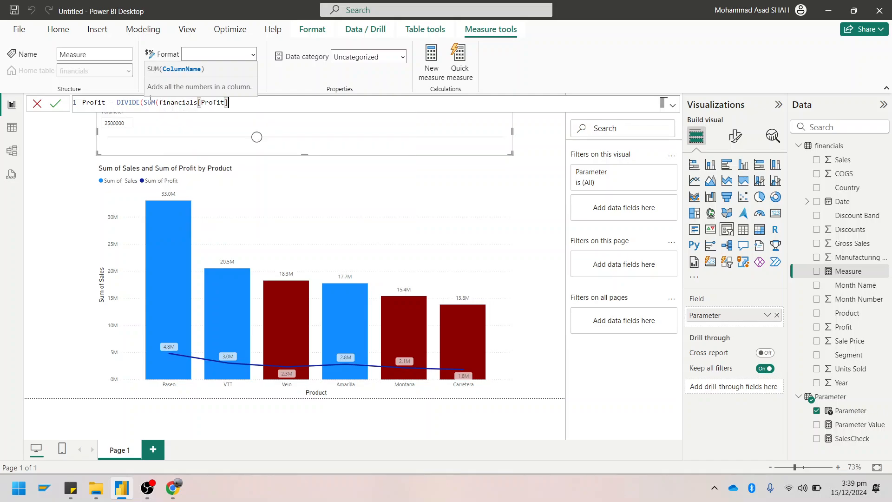
pyautogui.write(')')
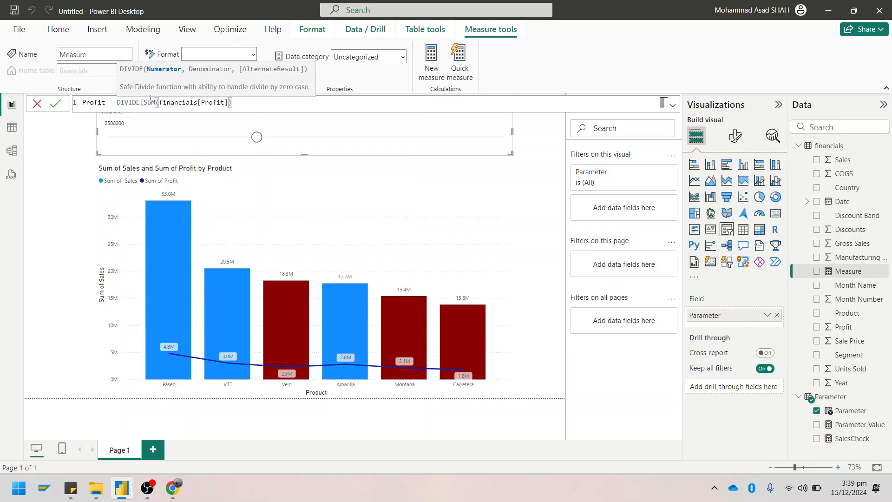
pyautogui.write(',')
# Switch to Chrome, download and open Microsoft's Data Analysis Expressions (DAX) Reference PDF, and skim its list of functions.
pyautogui.click(173, 488)
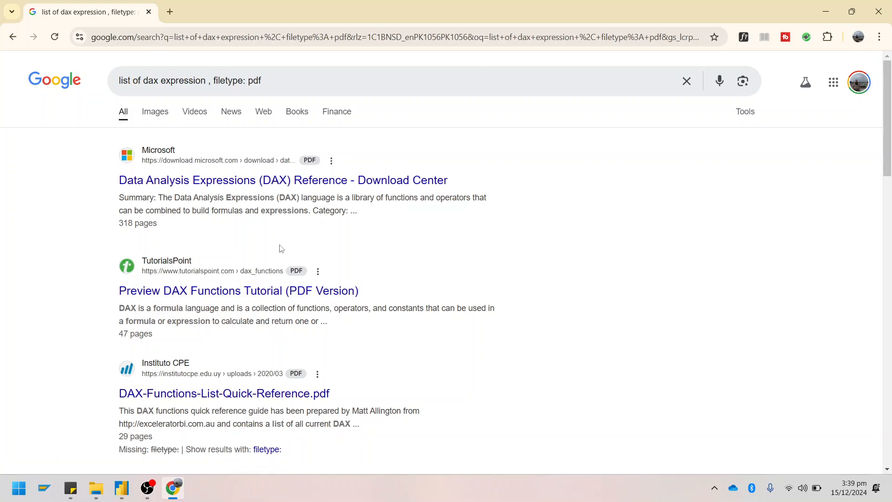
pyautogui.click(242, 186)
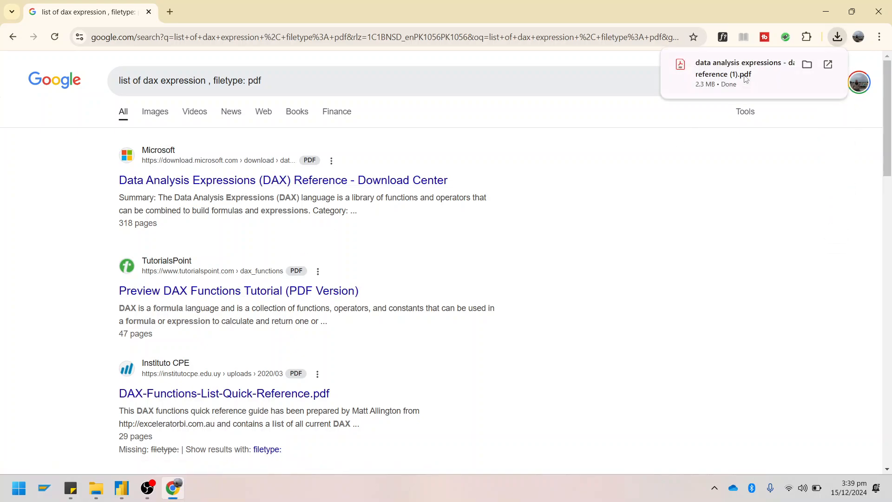
pyautogui.click(743, 74)
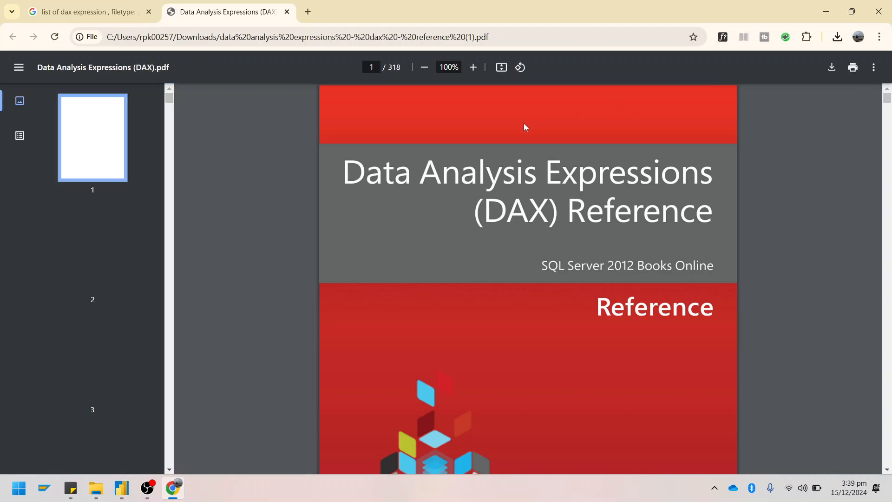
pyautogui.scroll(-20, 484, 138)
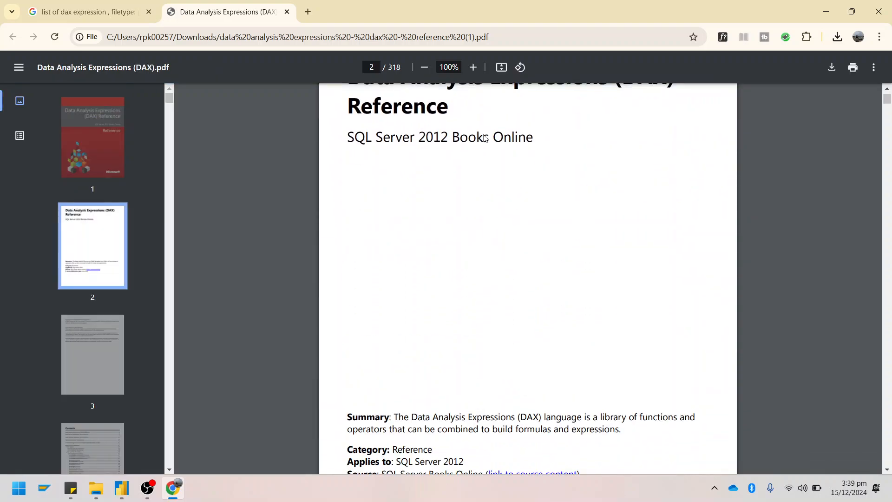
pyautogui.scroll(-20, 485, 140)
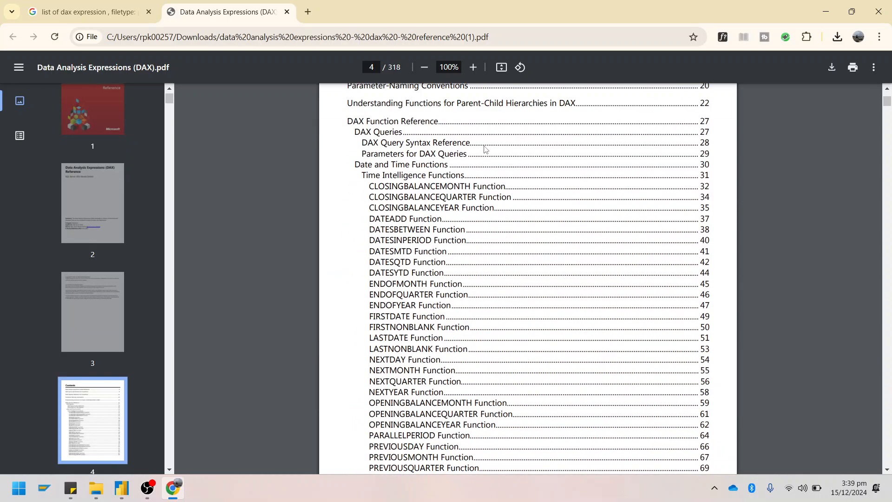
pyautogui.scroll(-10, 485, 146)
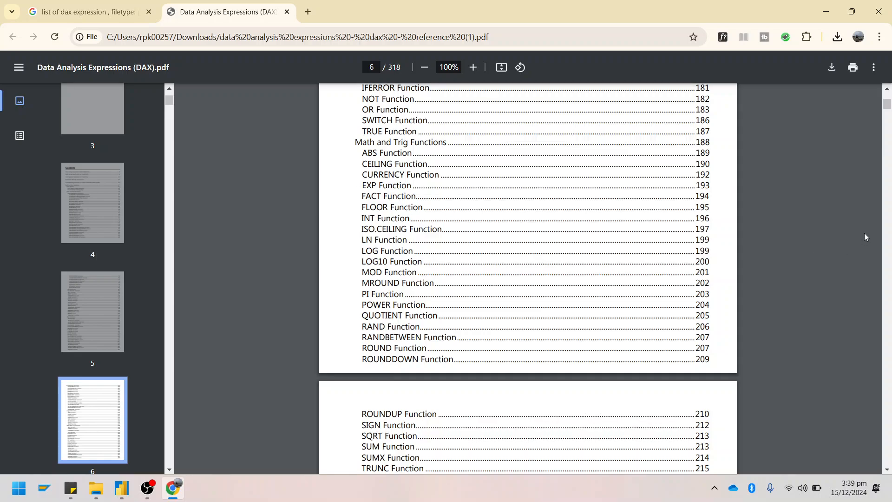
pyautogui.moveTo(889, 104); pyautogui.dragTo(891, 61)
# Search the web for "w3 schools power bi" in a new browser tab.
pyautogui.click(307, 12)
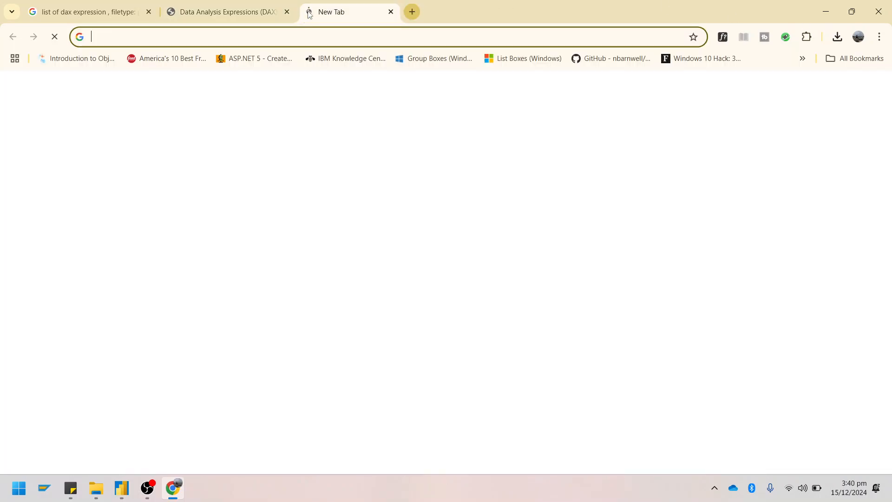
pyautogui.write('w3 ')
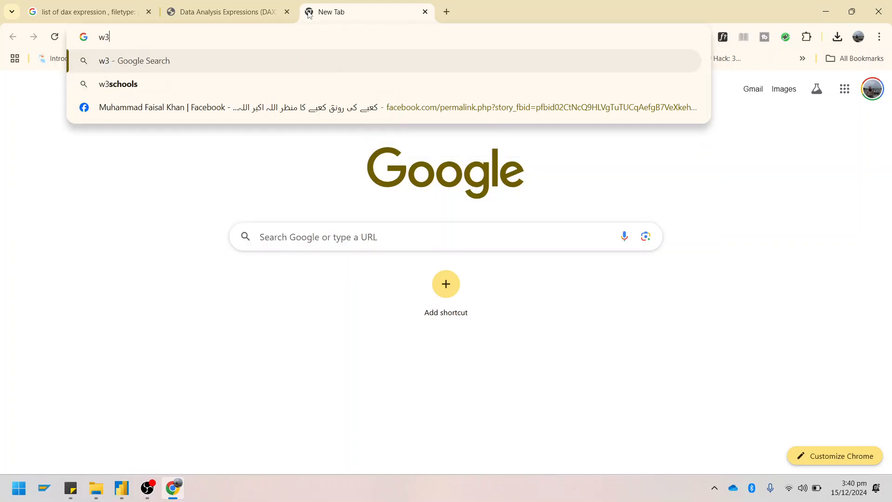
pyautogui.write('schools')
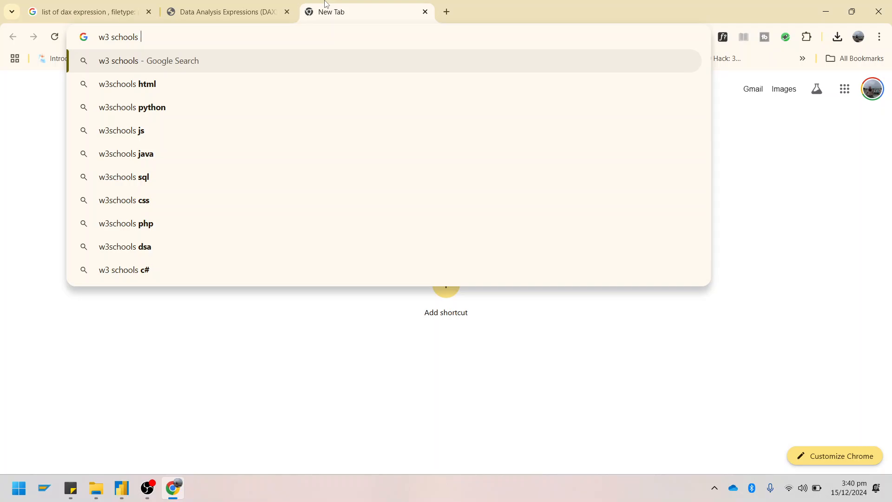
pyautogui.write('power bi')
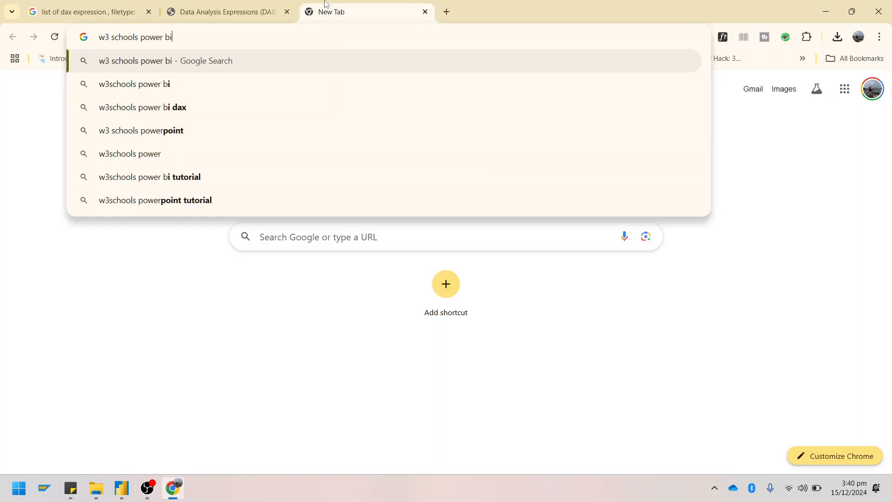
pyautogui.press('Return')
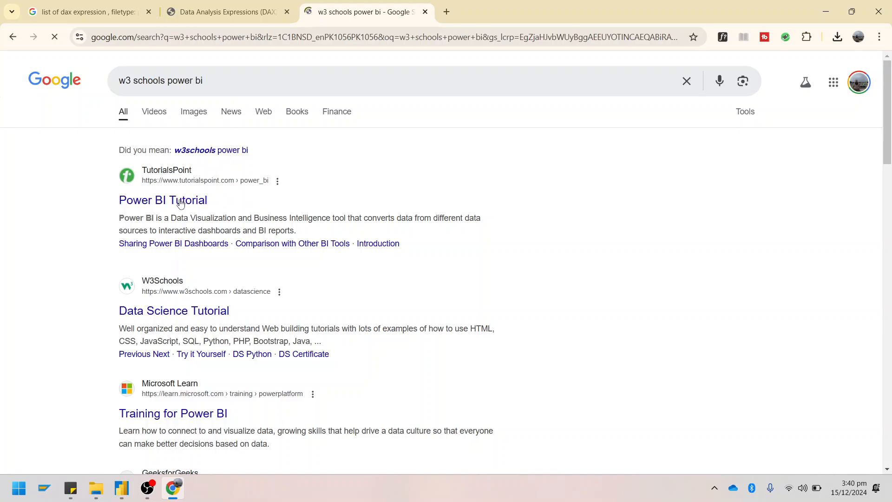
# Check the TutorialsPoint Power BI Tutorial, return to the results, and look through the W3Schools Data Science Tutorial and its topics.
pyautogui.click(163, 204)
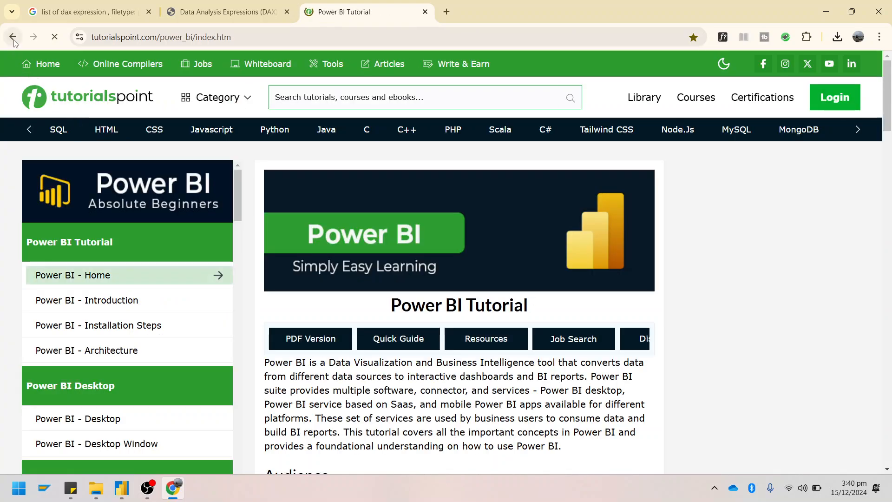
pyautogui.click(13, 36)
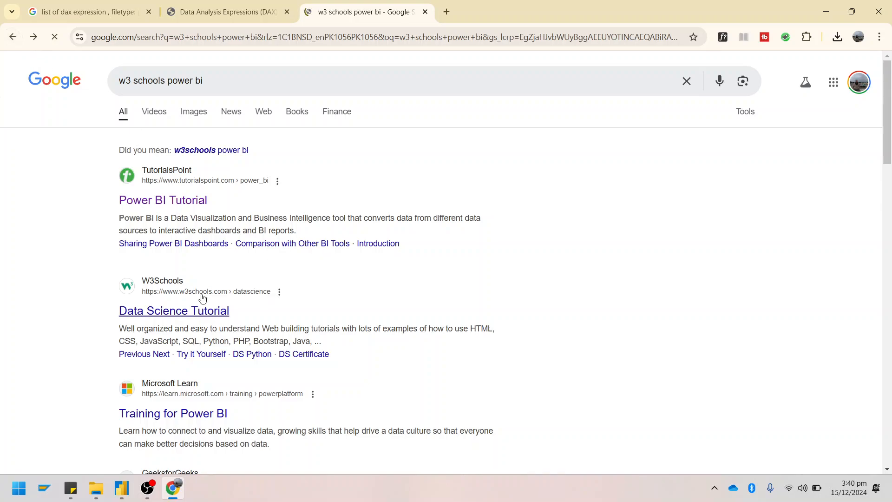
pyautogui.click(188, 312)
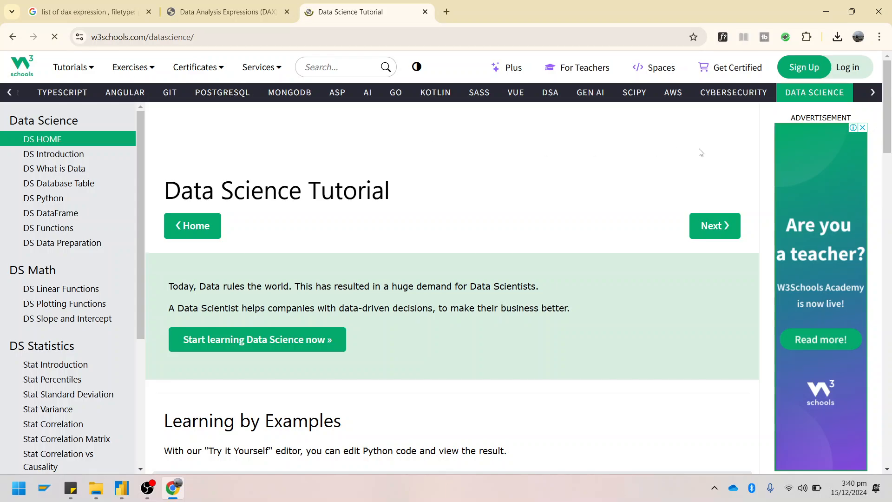
pyautogui.scroll(-10, 293, 270)
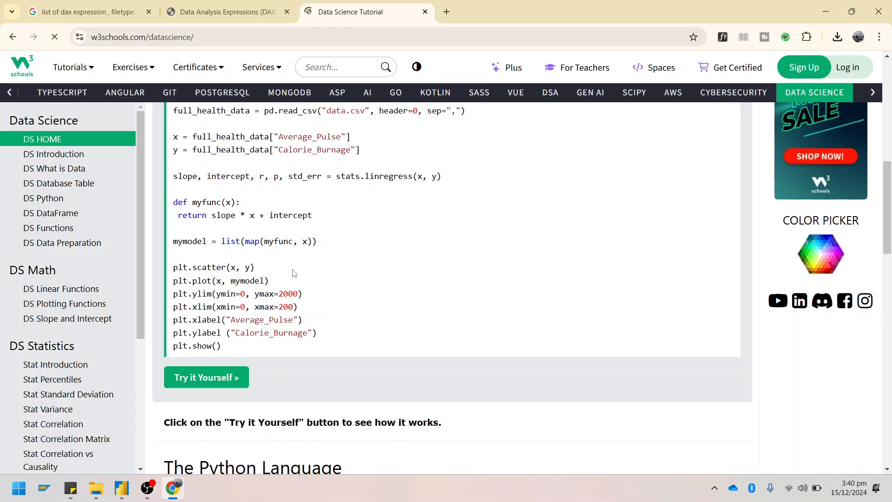
pyautogui.scroll(-4, 295, 273)
pyautogui.scroll(-9, 95, 279)
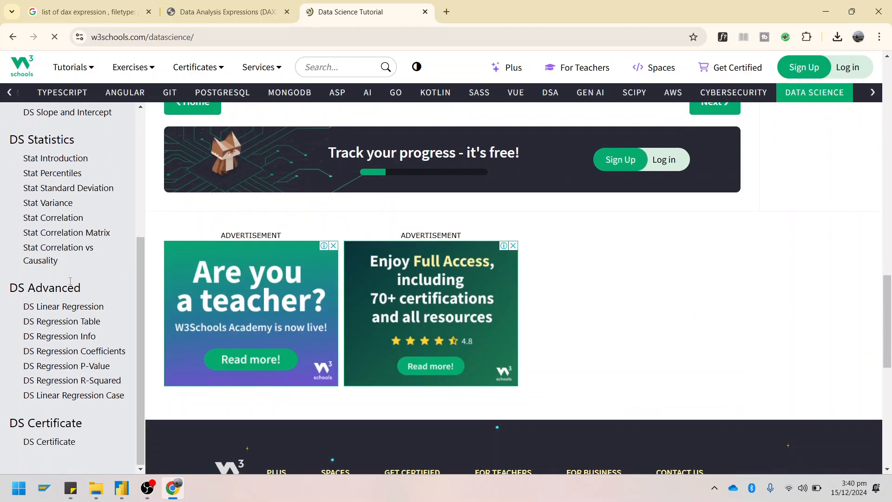
# Revisit the W3Schools Data Science Tutorial, skim the DAX Reference PDF again, and return to the search results for DAX expression PDFs.
pyautogui.scroll(8, 71, 281)
pyautogui.scroll(8, 70, 281)
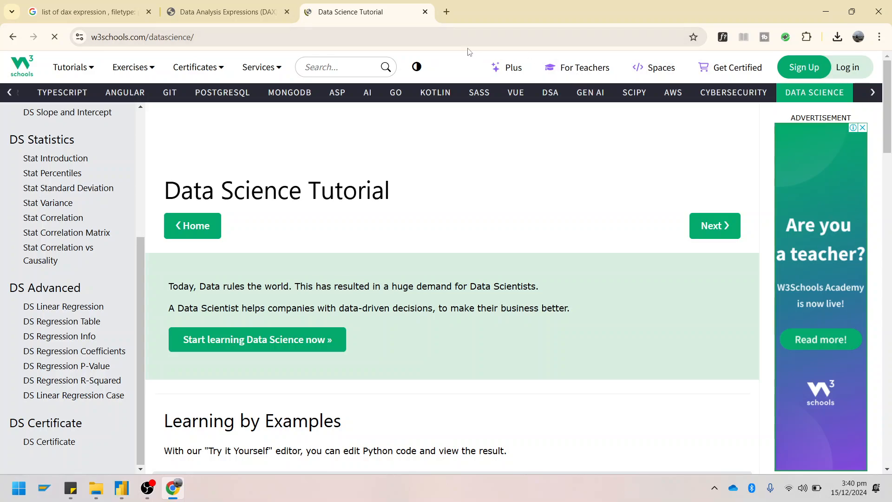
pyautogui.click(263, 5)
pyautogui.scroll(-15, 463, 194)
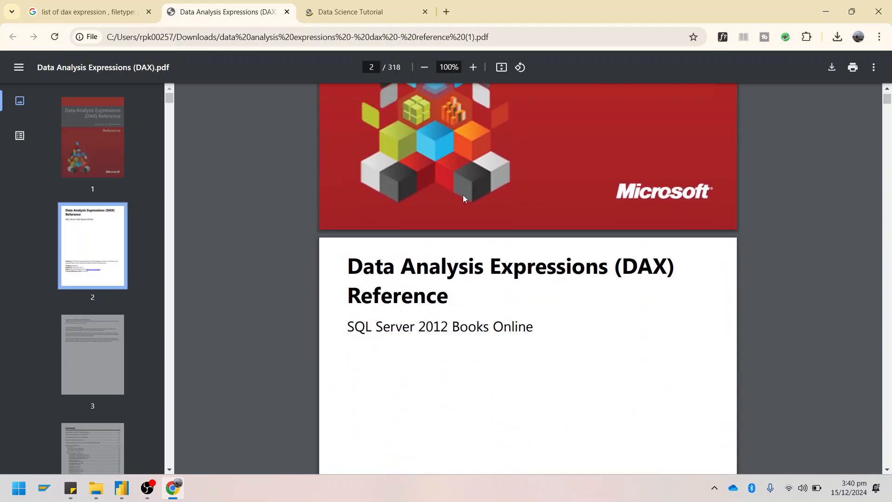
pyautogui.scroll(-12, 463, 194)
pyautogui.hotkey('ctrl', 'shift', 'Tab')
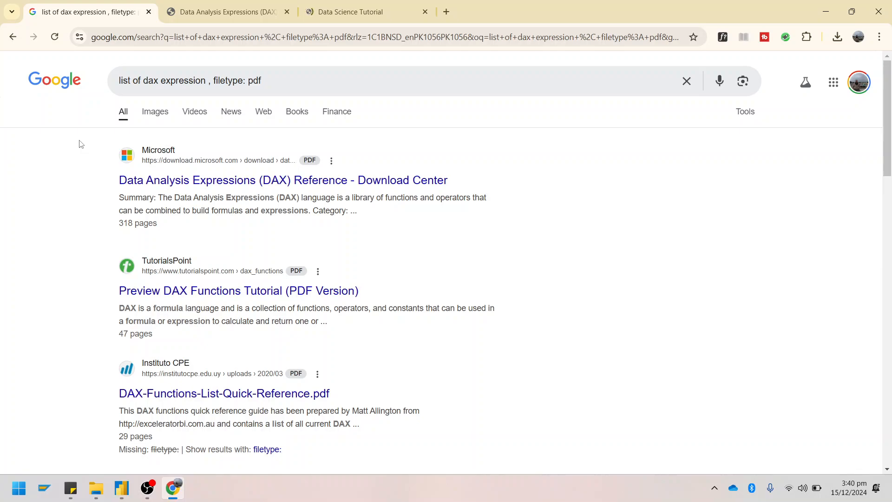
pyautogui.moveTo(114, 181); pyautogui.dragTo(630, 173)
pyautogui.click(609, 171)
# Switch to Power BI Desktop and complete the measure's DIVIDE expression with SUM(financials[ Sales]) as the denominator and 0 as the alternate result.
pyautogui.moveTo(137, 488)
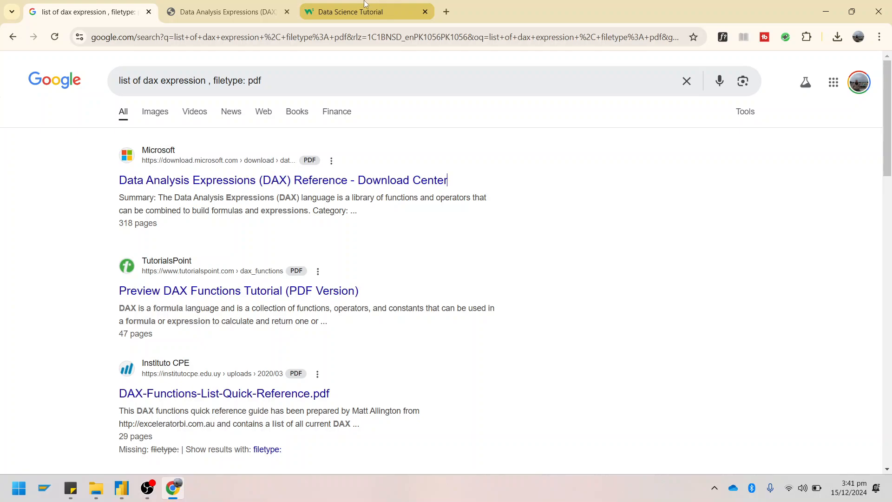
pyautogui.click(125, 484)
pyautogui.click(238, 104)
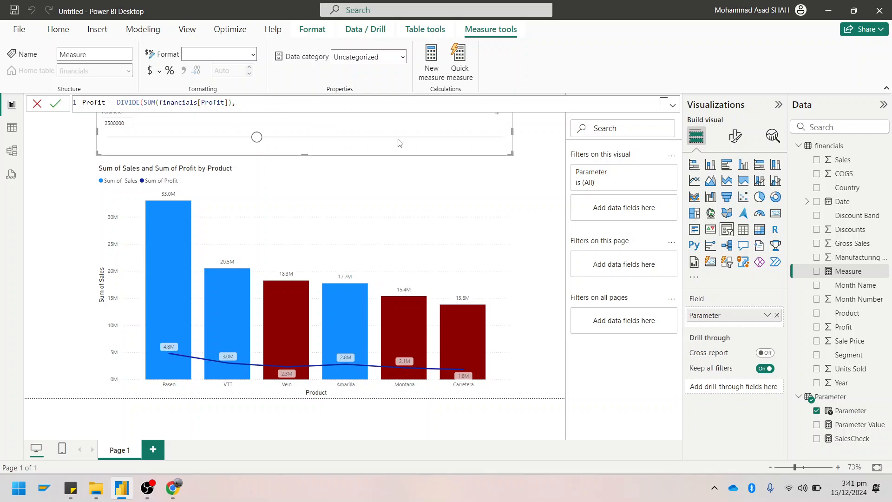
pyautogui.write('sum')
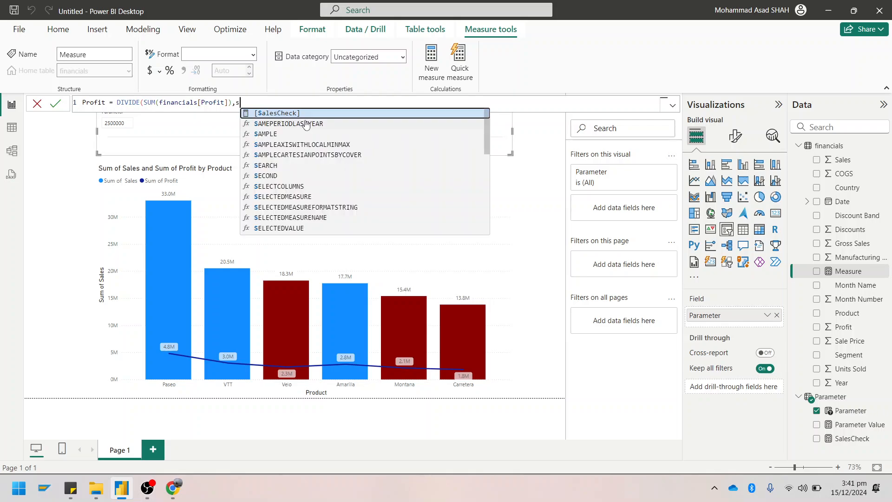
pyautogui.press('Tab')
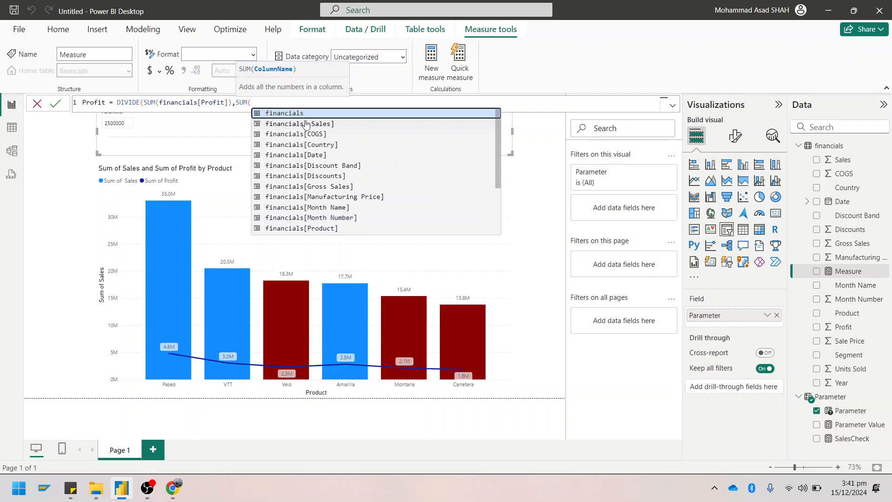
pyautogui.press('Down')
pyautogui.press('Down')
pyautogui.press('Up')
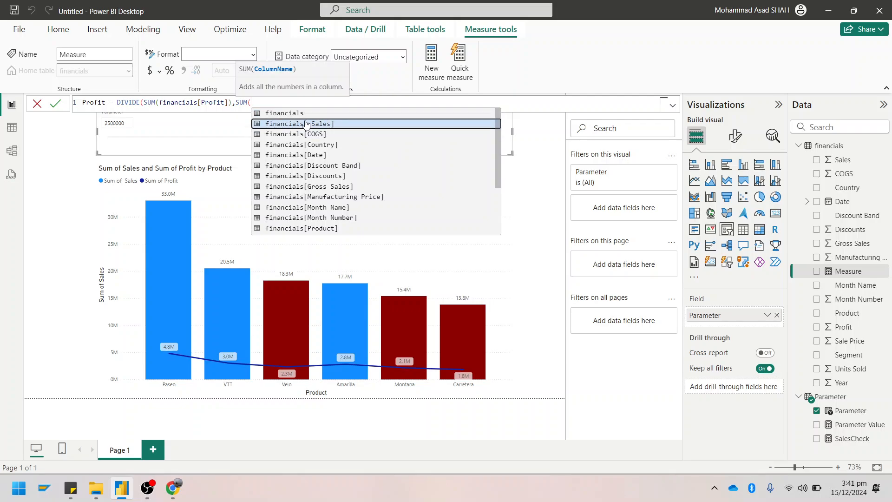
pyautogui.press('Tab')
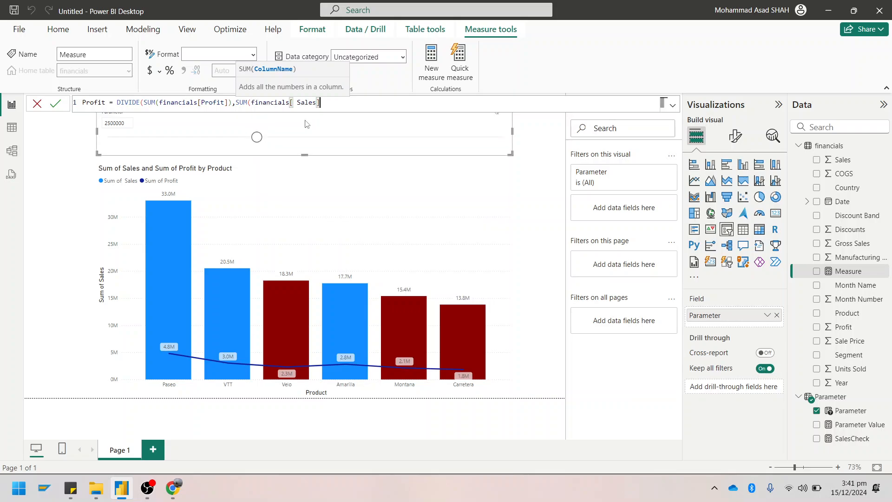
pyautogui.write('),')
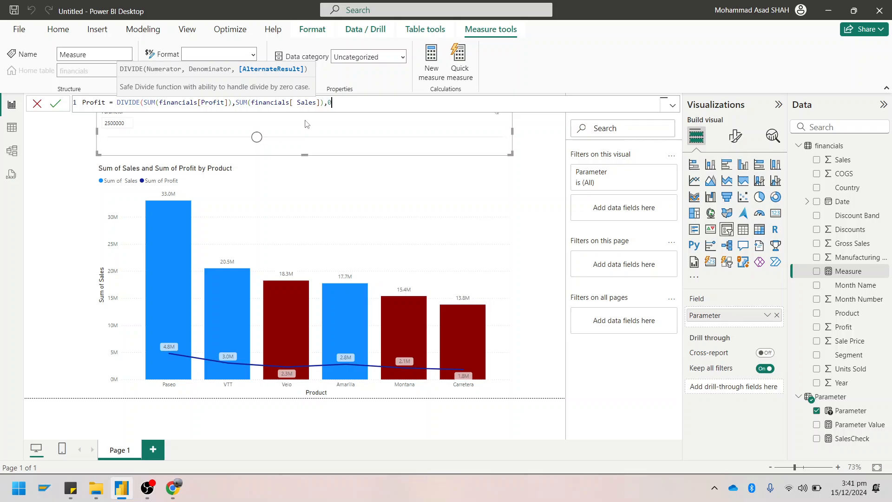
pyautogui.write('0)')
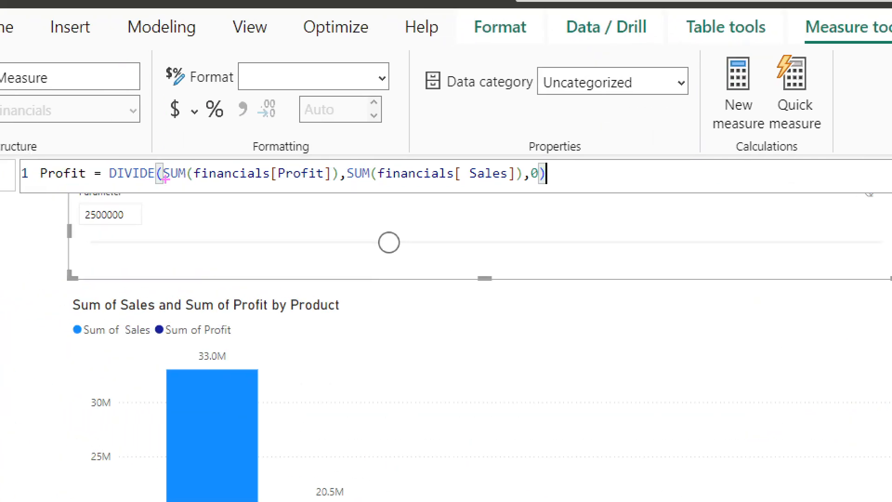
pyautogui.moveTo(148, 189)
pyautogui.mouseDown()
pyautogui.moveTo(345, 193)
pyautogui.moveTo(421, 181)
pyautogui.mouseUp()
pyautogui.moveTo(430, 182); pyautogui.dragTo(487, 181)
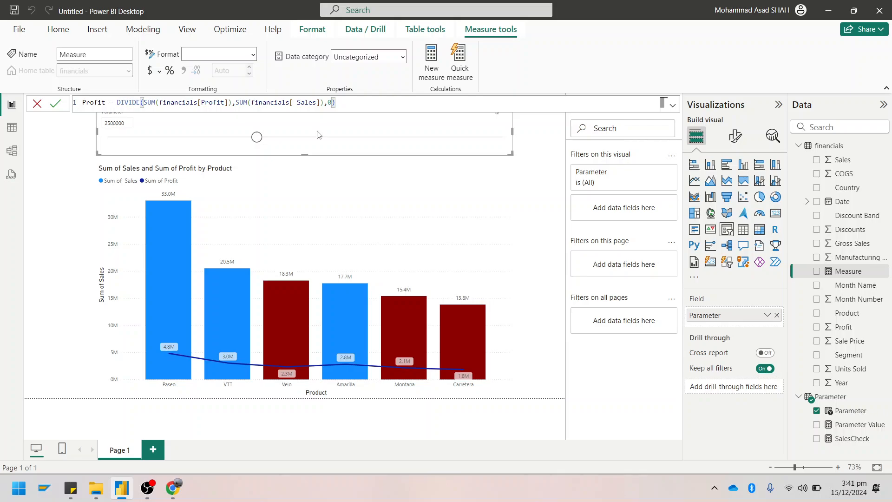
# Try to commit the measure as Profit, then rename it Profit margin in the formula and commit it.
pyautogui.press('Return')
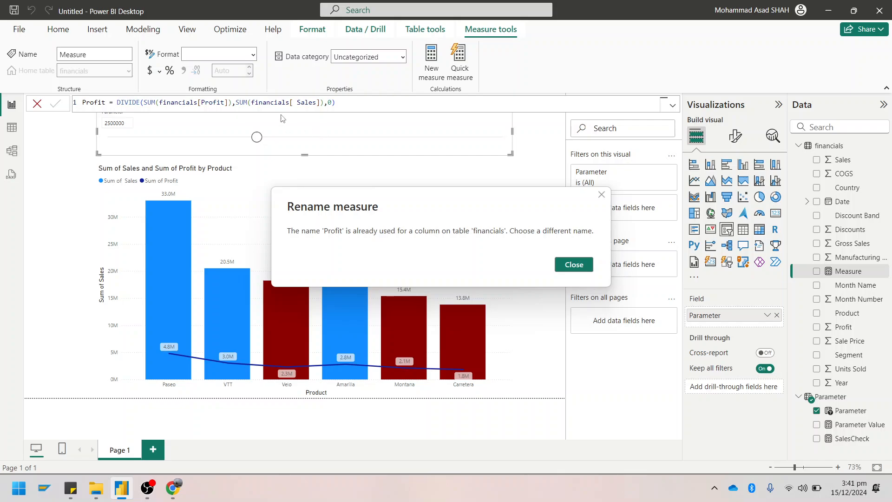
pyautogui.click(578, 266)
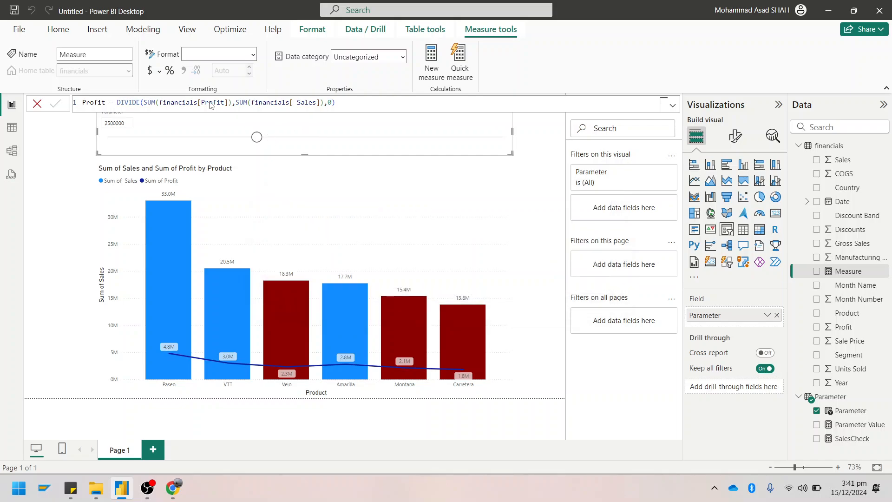
pyautogui.click(106, 103)
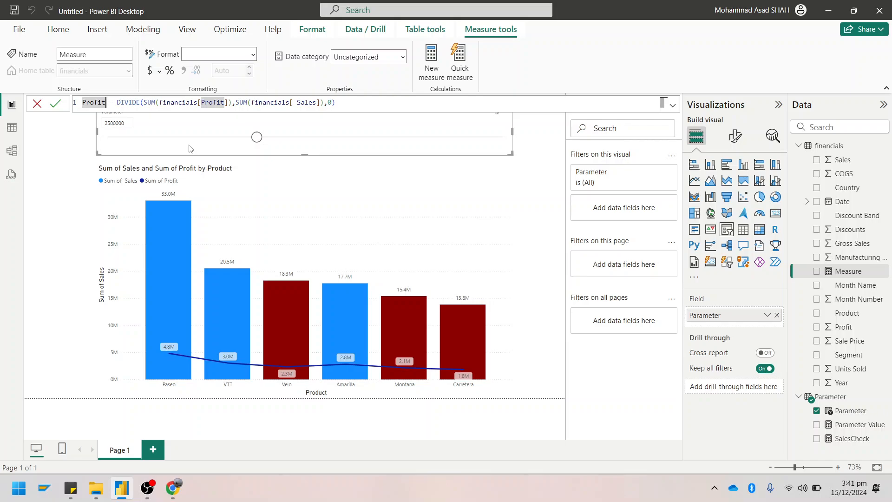
pyautogui.press('Right')
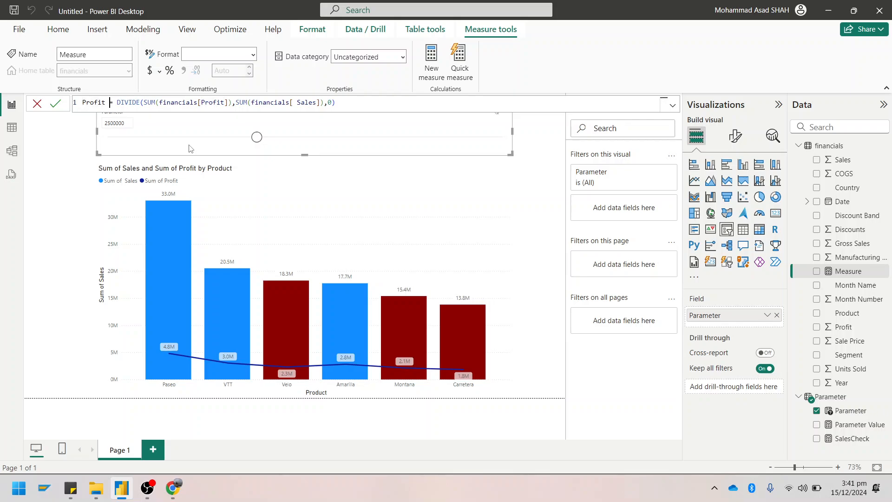
pyautogui.write('margin')
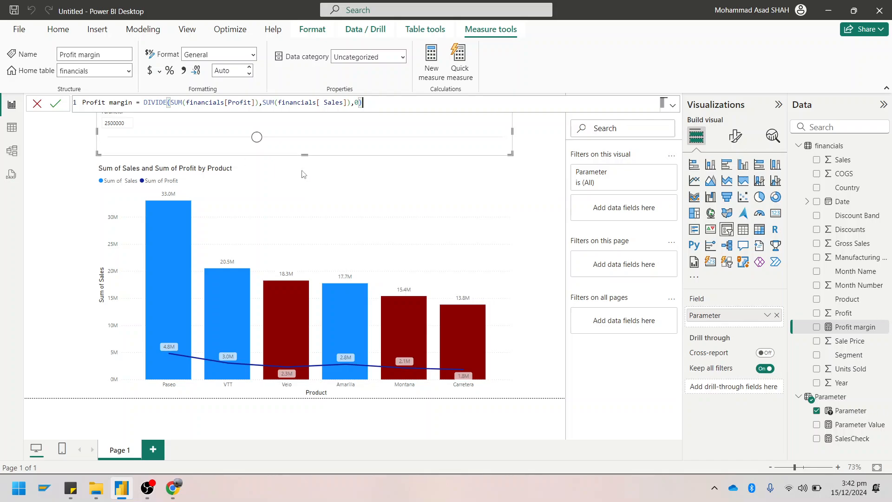
# Add the Profit margin measure to the product chart's tooltips and check it on the Paseo, VTT, Amarilla and Velo columns.
pyautogui.click(486, 222)
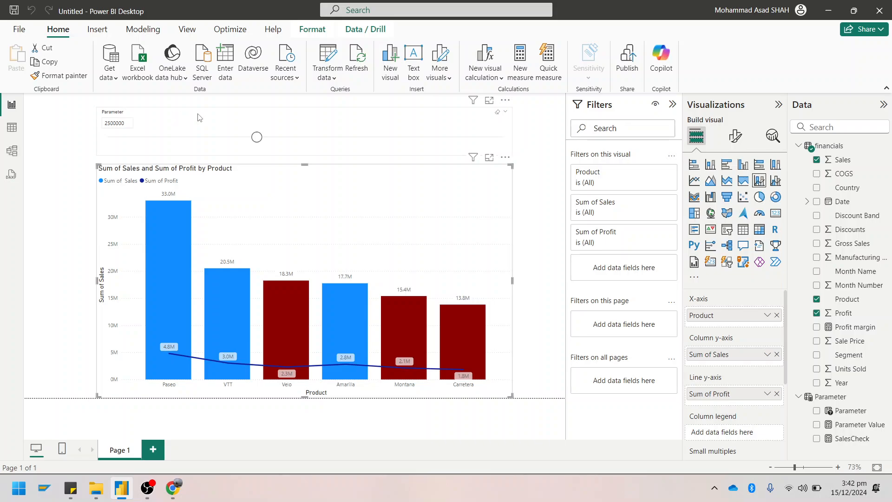
pyautogui.scroll(-3, 761, 318)
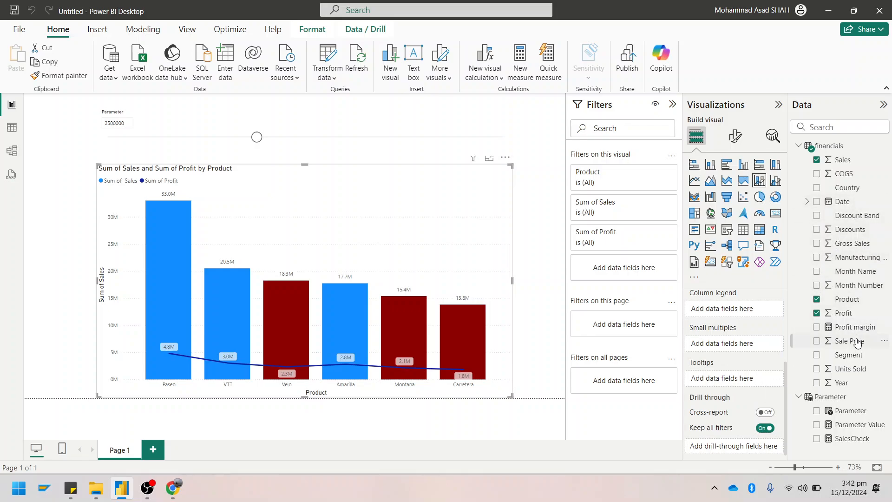
pyautogui.moveTo(855, 327); pyautogui.dragTo(759, 382)
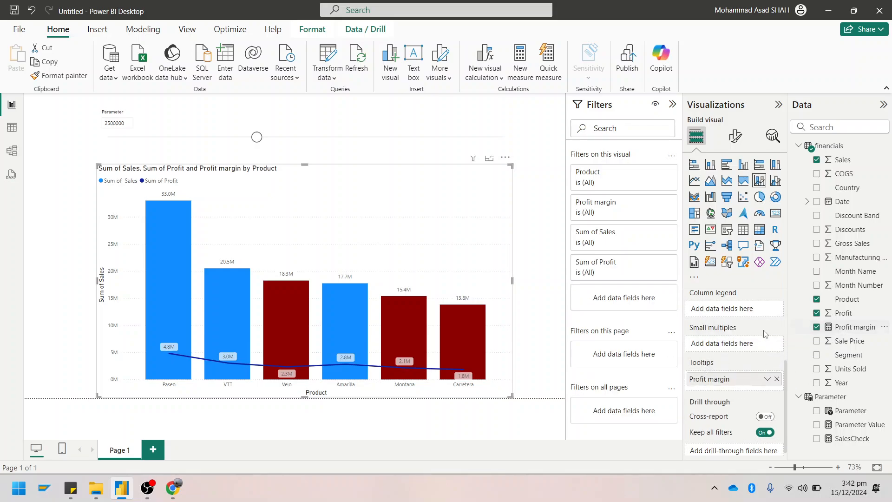
pyautogui.moveTo(178, 226)
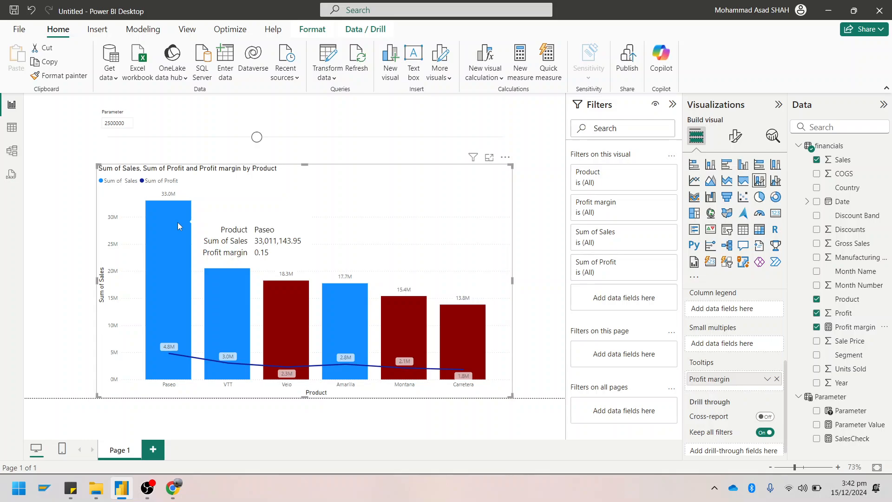
pyautogui.moveTo(222, 300)
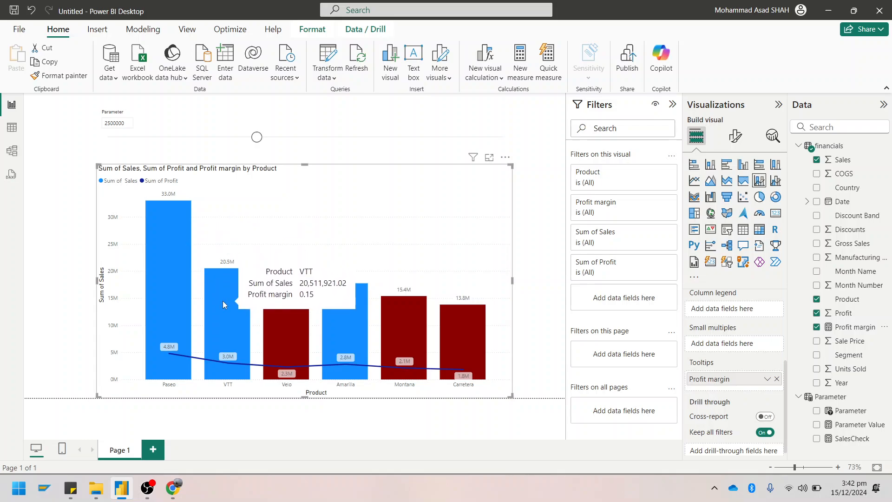
pyautogui.moveTo(335, 315)
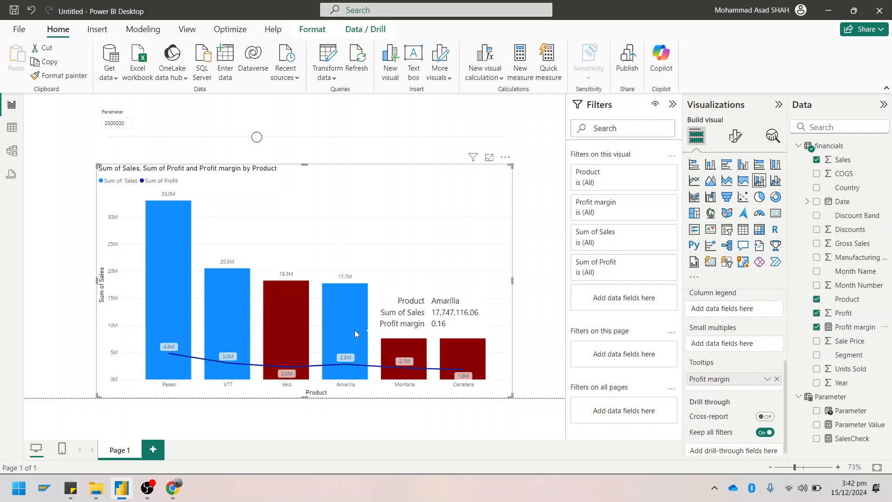
pyautogui.moveTo(271, 332)
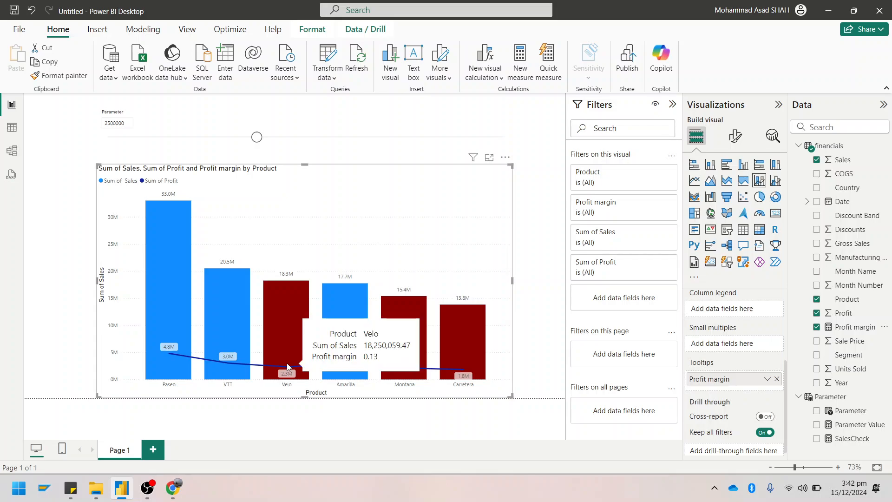
# Test the column colouring by setting the Parameter slicer to 3500000, then 1000000, and back to 2500000.
pyautogui.click(281, 140)
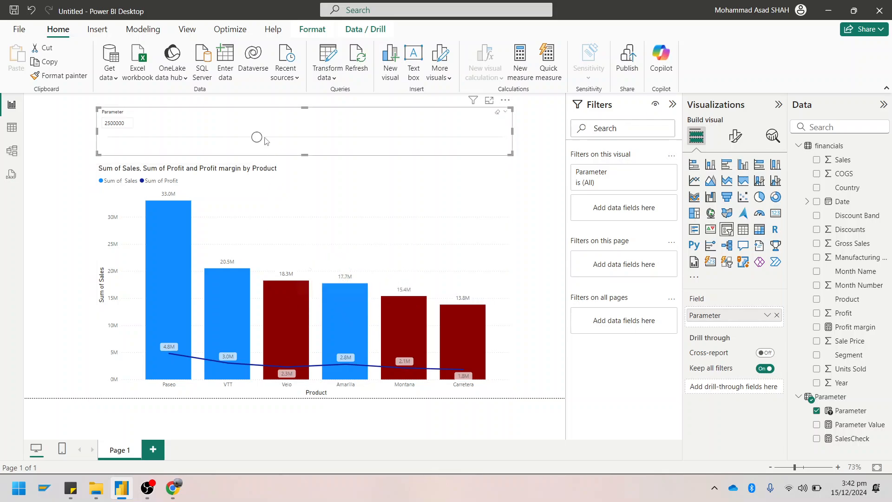
pyautogui.moveTo(258, 138); pyautogui.dragTo(355, 138)
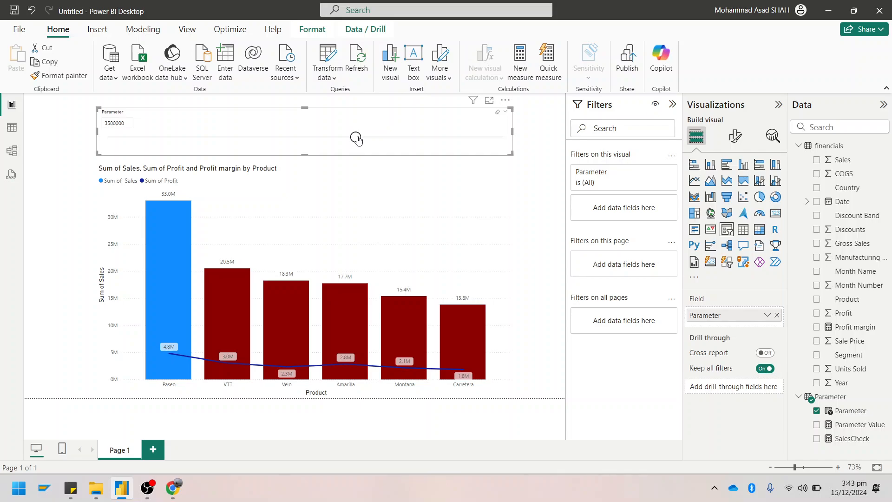
pyautogui.moveTo(357, 138); pyautogui.dragTo(115, 138)
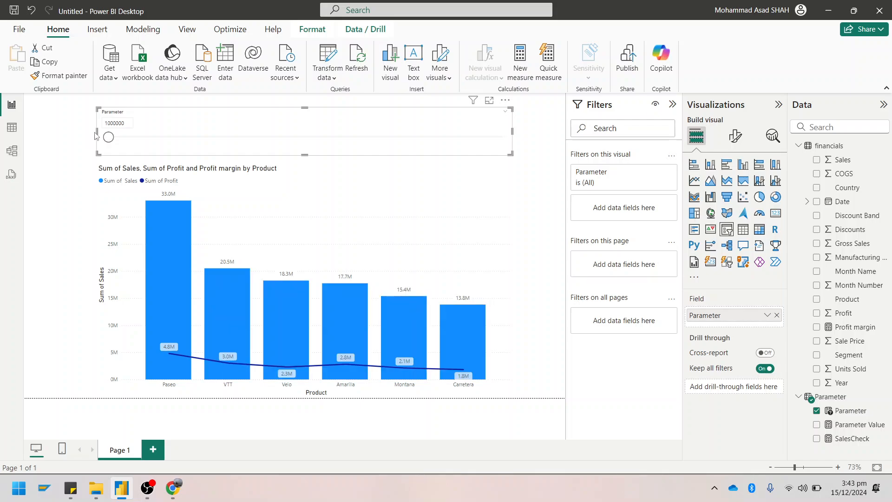
pyautogui.moveTo(138, 139); pyautogui.dragTo(257, 137)
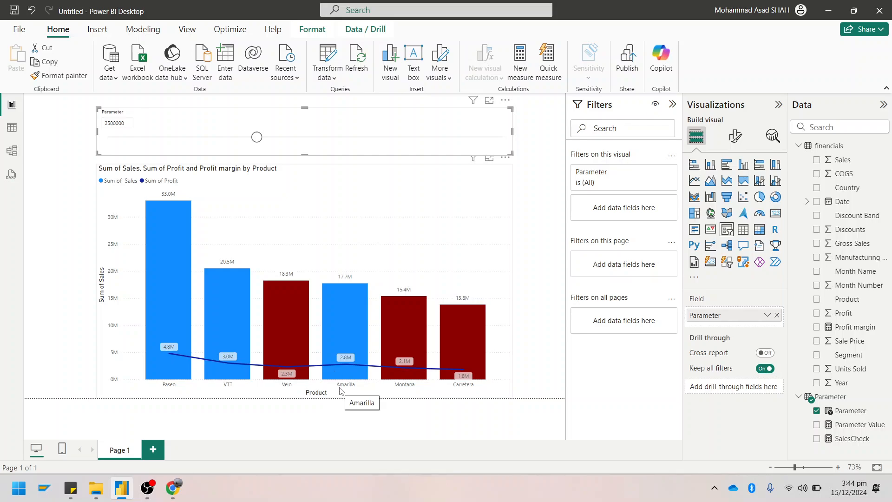
# Reposition the product chart, split it into small multiples by Country, and shrink it from its upper-left corner to clear the slicer.
pyautogui.moveTo(447, 210); pyautogui.dragTo(422, 194)
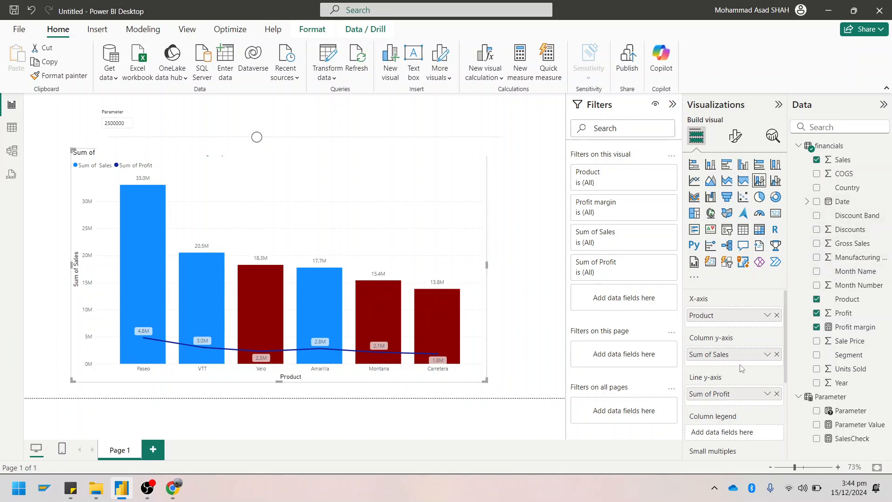
pyautogui.scroll(-3, 750, 345)
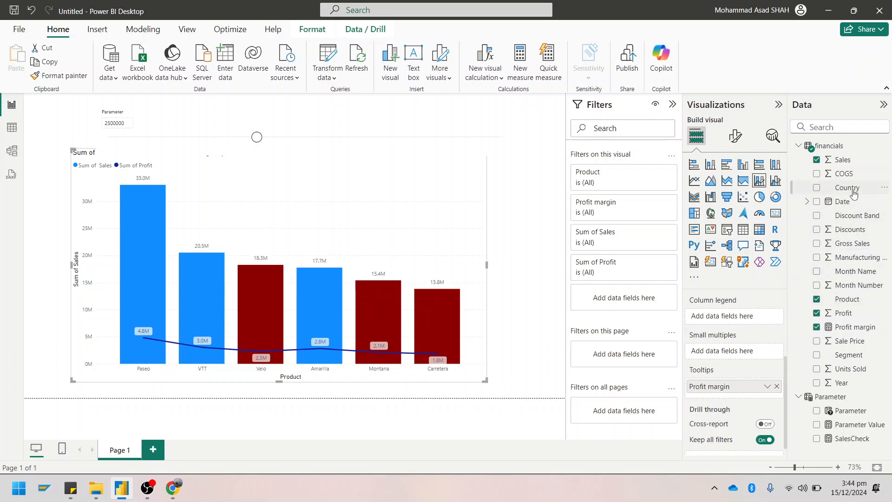
pyautogui.moveTo(855, 190); pyautogui.dragTo(746, 354)
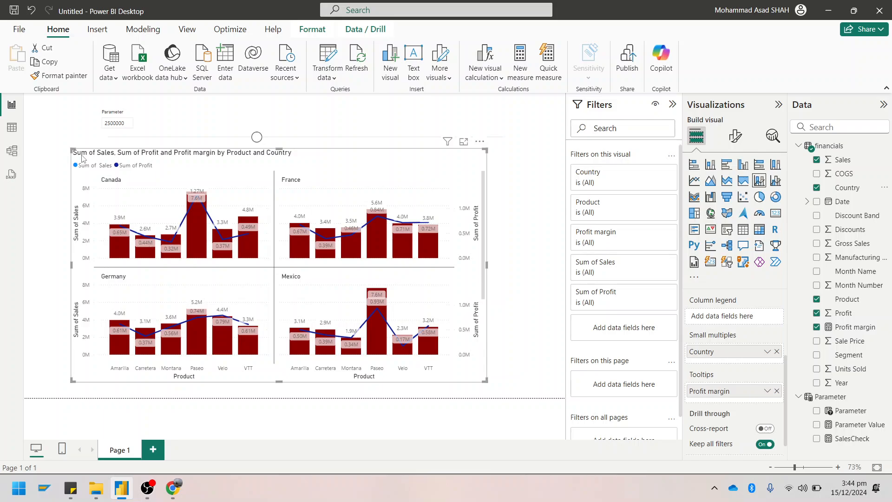
pyautogui.moveTo(72, 150); pyautogui.dragTo(103, 164)
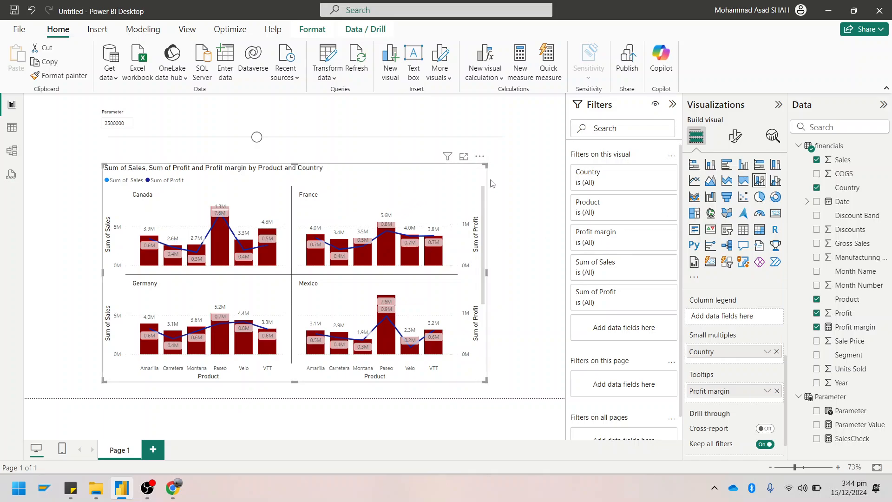
# Open the chart's visual formatting settings and find the small multiples options.
pyautogui.click(735, 141)
pyautogui.scroll(-5, 696, 390)
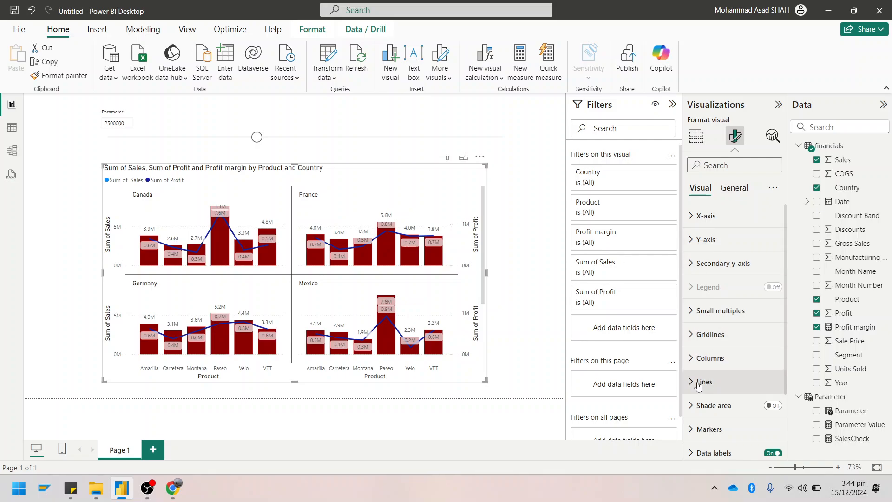
pyautogui.scroll(3, 695, 390)
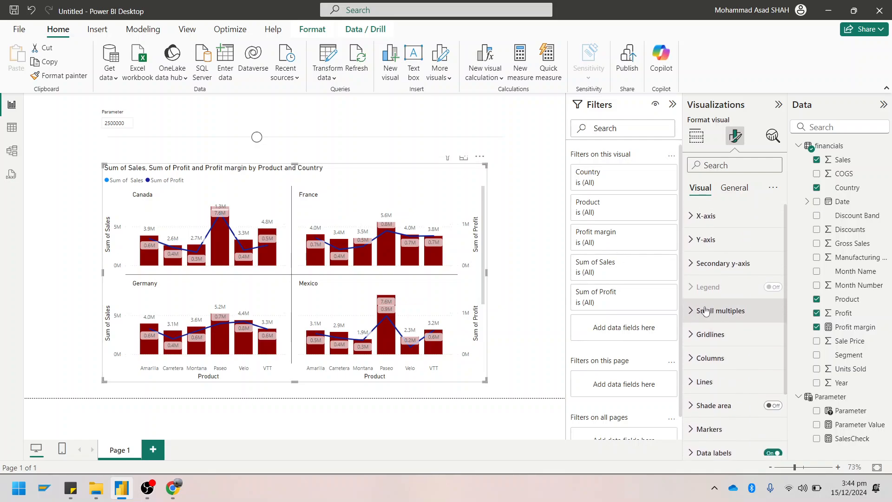
# Set the combo chart's small multiples layout to 3 rows.
pyautogui.click(707, 310)
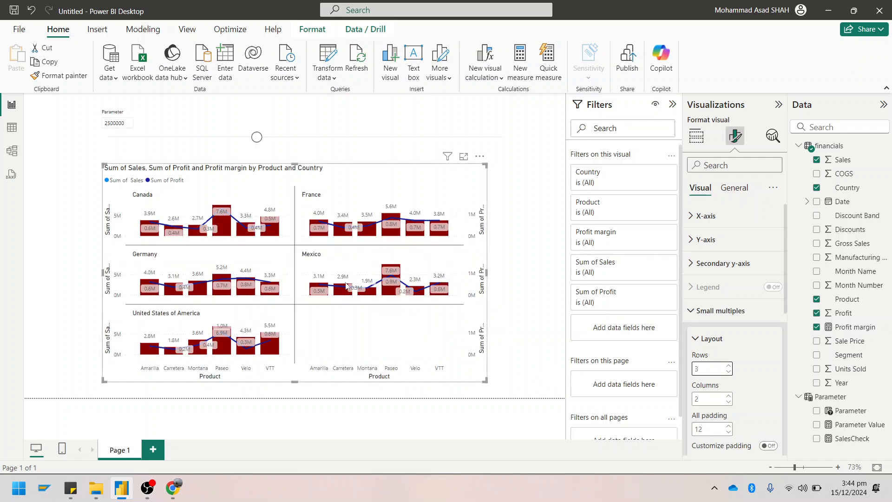
pyautogui.click(531, 247)
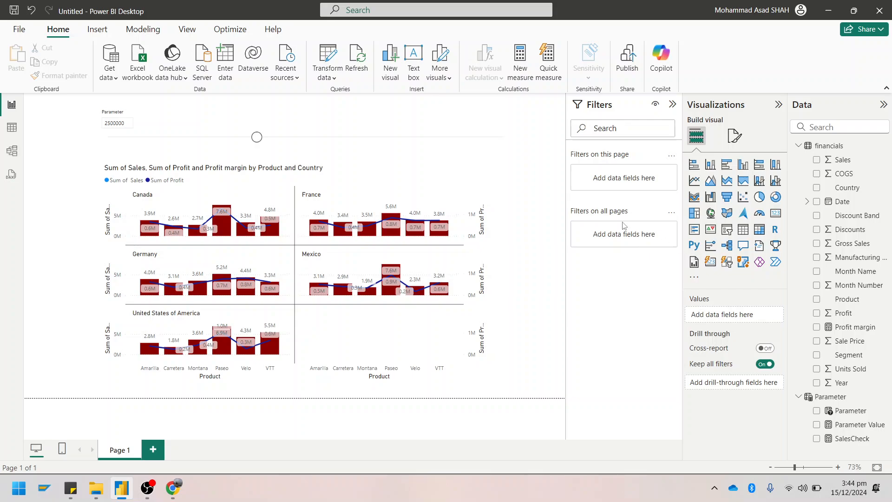
# Remove the Country field from the combo chart's small multiples.
pyautogui.click(441, 200)
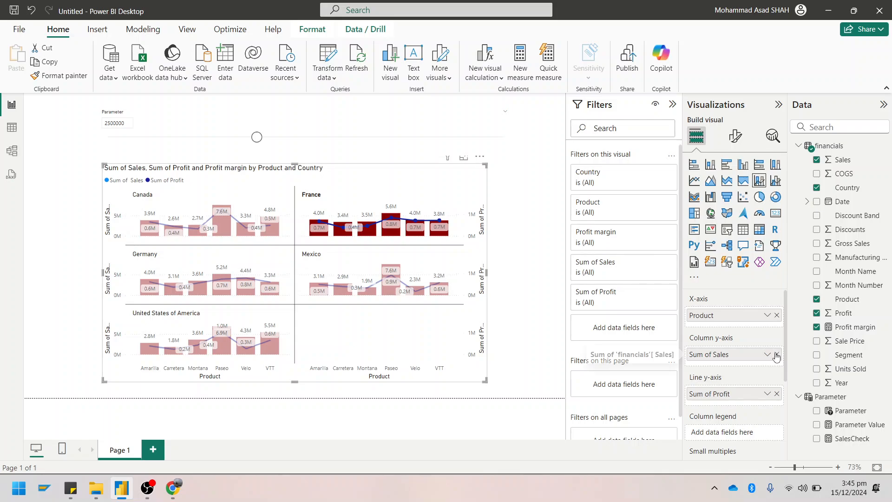
pyautogui.scroll(-3, 742, 392)
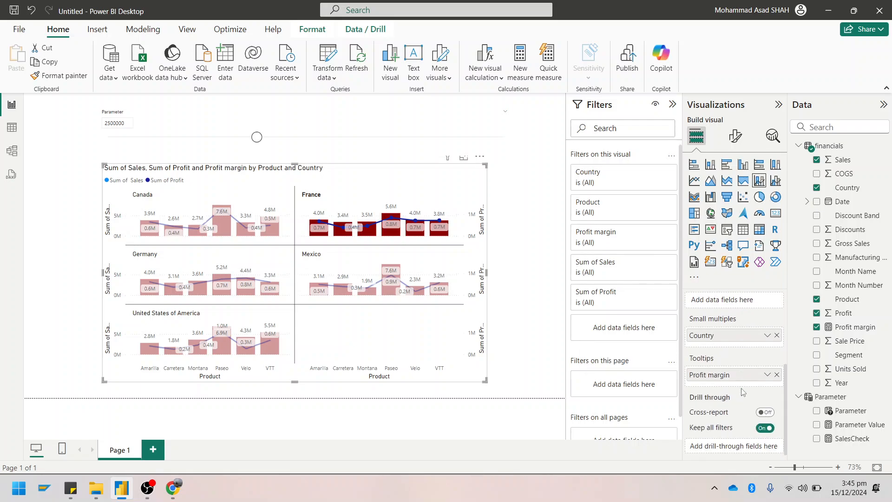
pyautogui.click(776, 335)
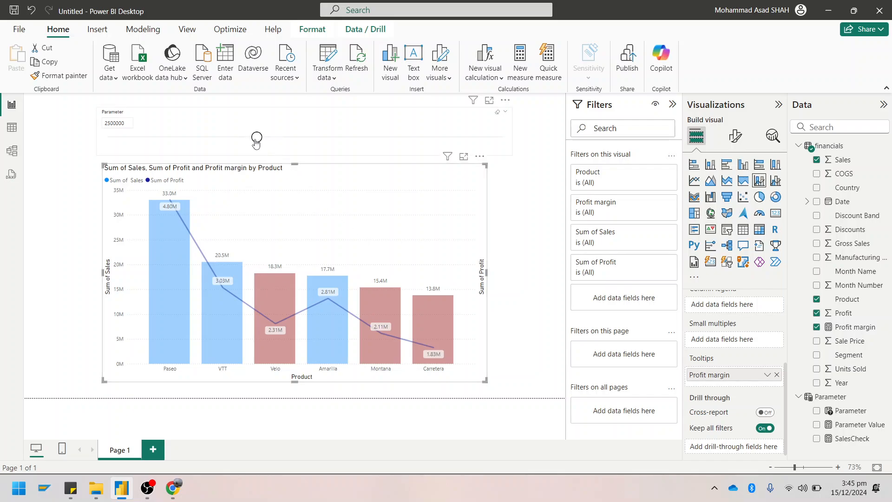
# Set the Parameter slicer to 2000000.
pyautogui.moveTo(257, 138); pyautogui.dragTo(208, 141)
pyautogui.click(205, 142)
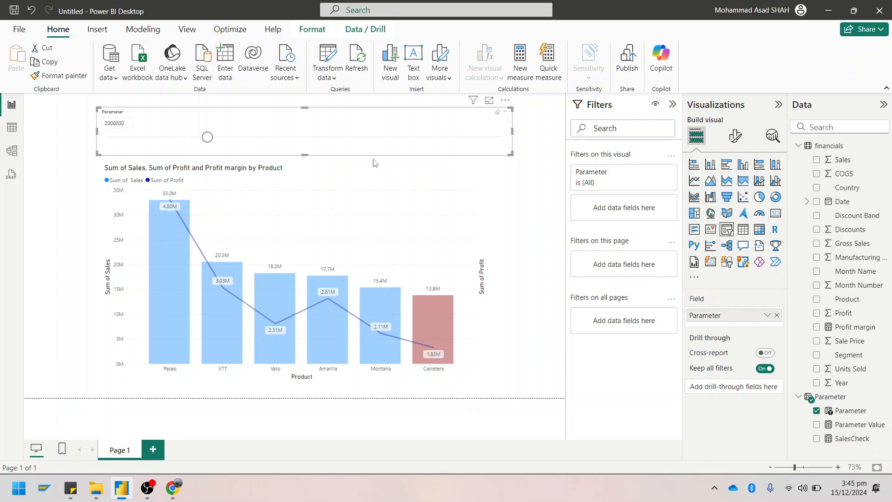
# Add the Country field to the combo chart's small multiples.
pyautogui.click(466, 214)
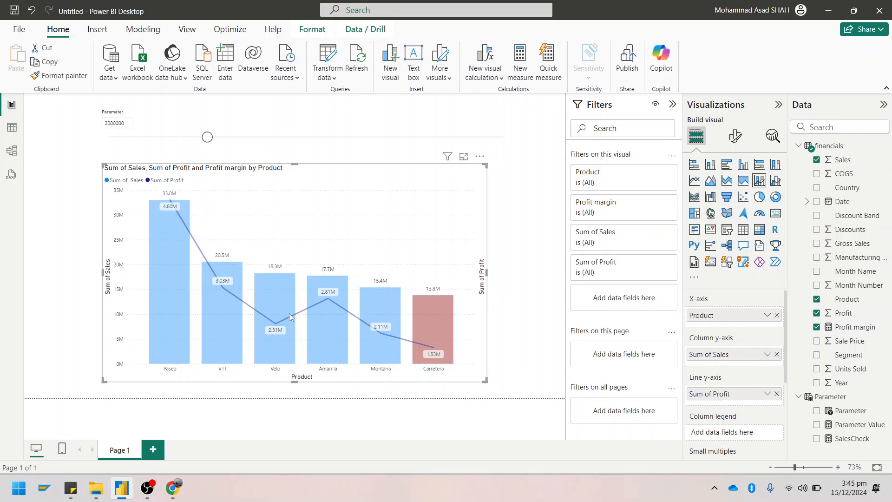
pyautogui.moveTo(383, 328)
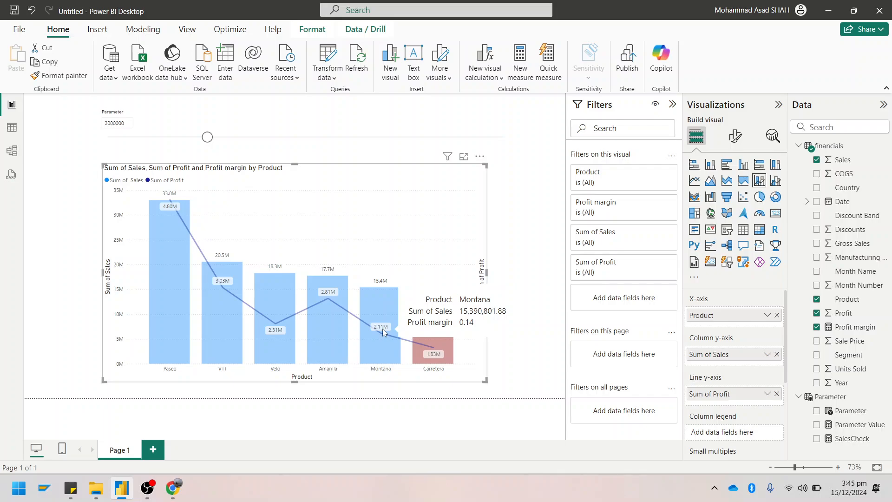
pyautogui.scroll(-2, 739, 384)
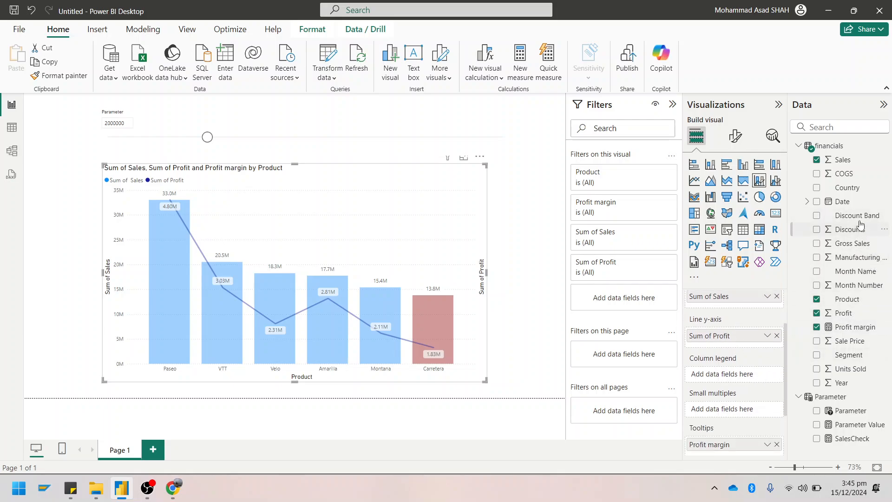
pyautogui.moveTo(847, 187); pyautogui.dragTo(746, 413)
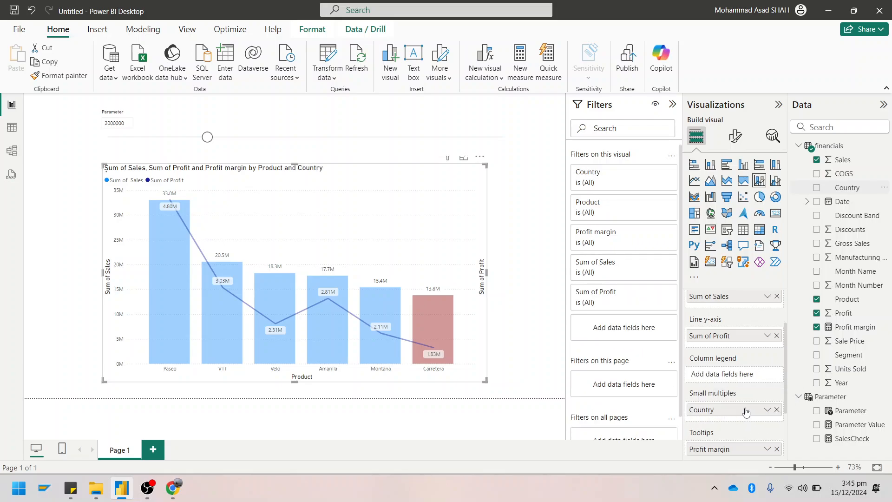
# View the small-multiples chart by country in focus mode and return to the report page.
pyautogui.click(464, 157)
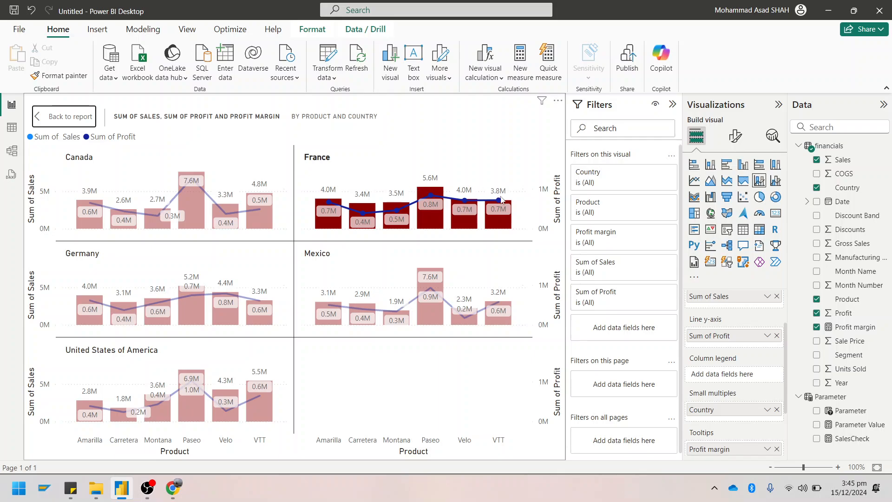
pyautogui.moveTo(455, 227)
pyautogui.click(37, 119)
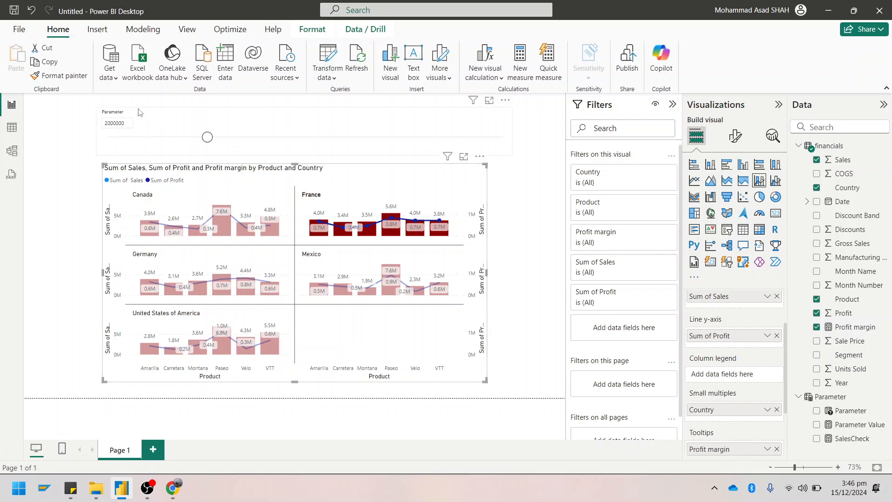
# Enlarge the chart in focus mode, examine the column colours and values for France and Mexico, and return to the report.
pyautogui.click(133, 123)
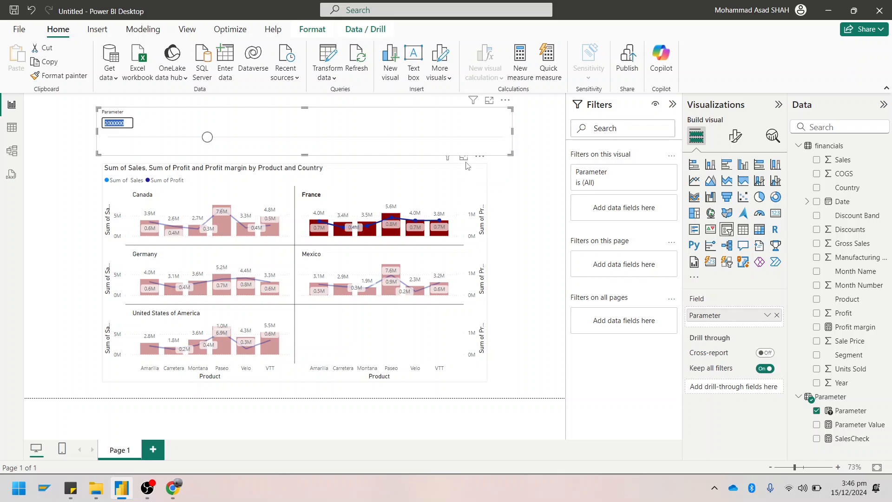
pyautogui.click(464, 158)
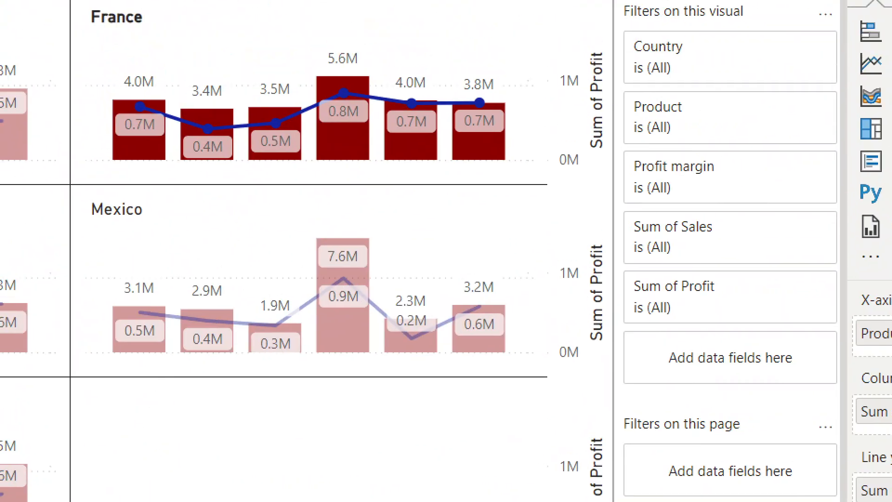
pyautogui.moveTo(463, 142); pyautogui.dragTo(552, 139)
pyautogui.moveTo(184, 149); pyautogui.dragTo(70, 149)
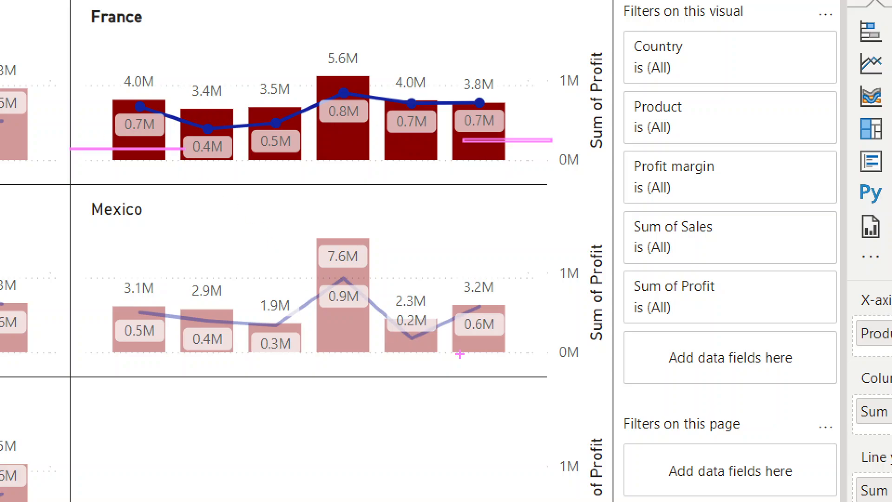
pyautogui.moveTo(535, 335); pyautogui.dragTo(363, 335)
pyautogui.moveTo(95, 346); pyautogui.dragTo(160, 346)
pyautogui.press('Escape')
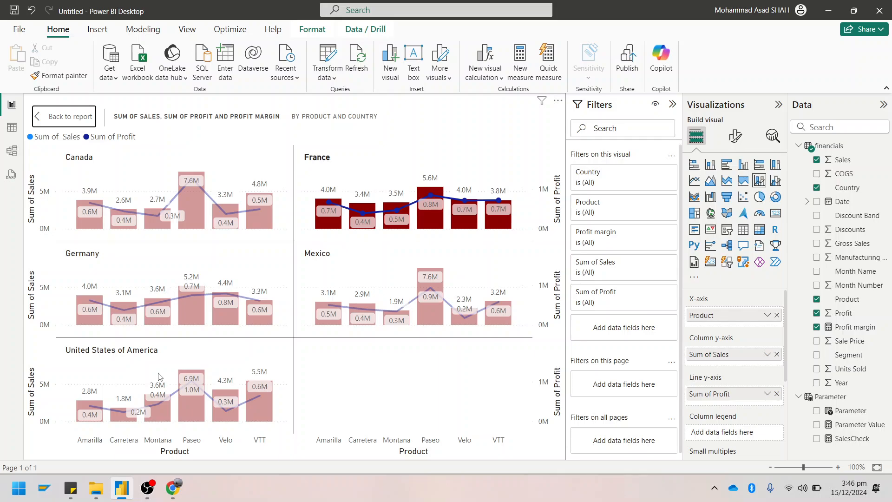
pyautogui.click(57, 118)
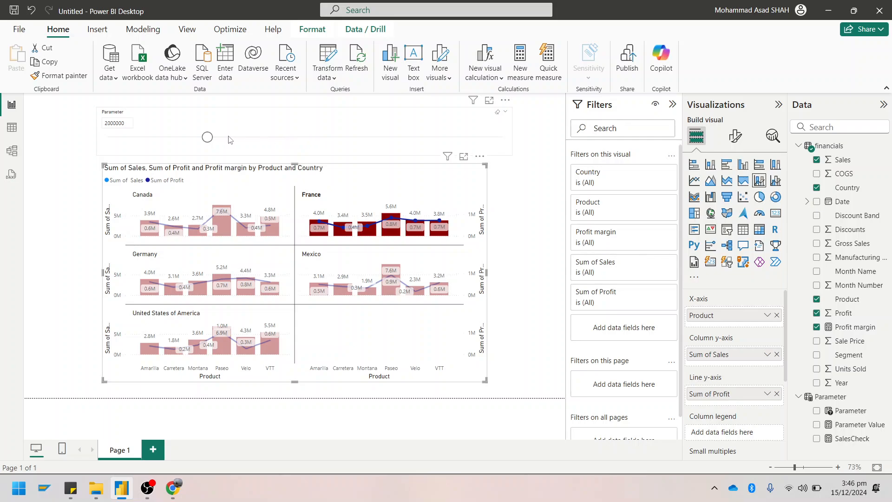
# Set the Parameter slicer to 1000000.
pyautogui.moveTo(207, 142); pyautogui.dragTo(111, 142)
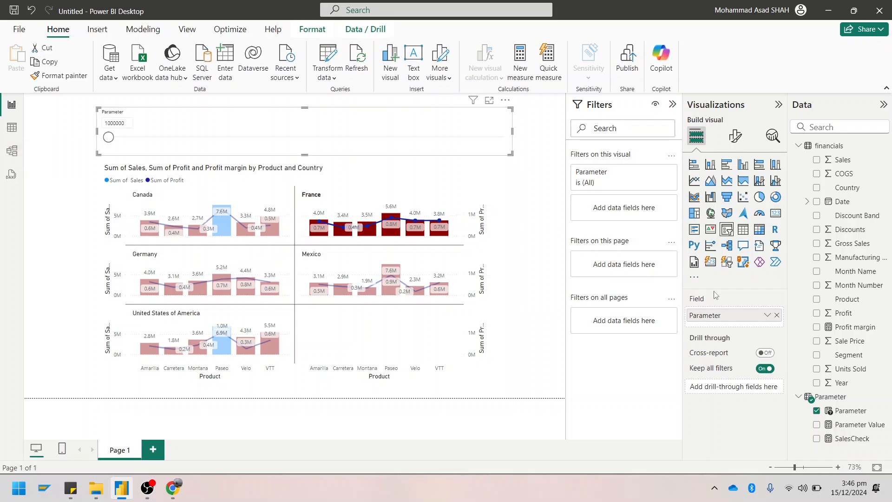
pyautogui.click(735, 136)
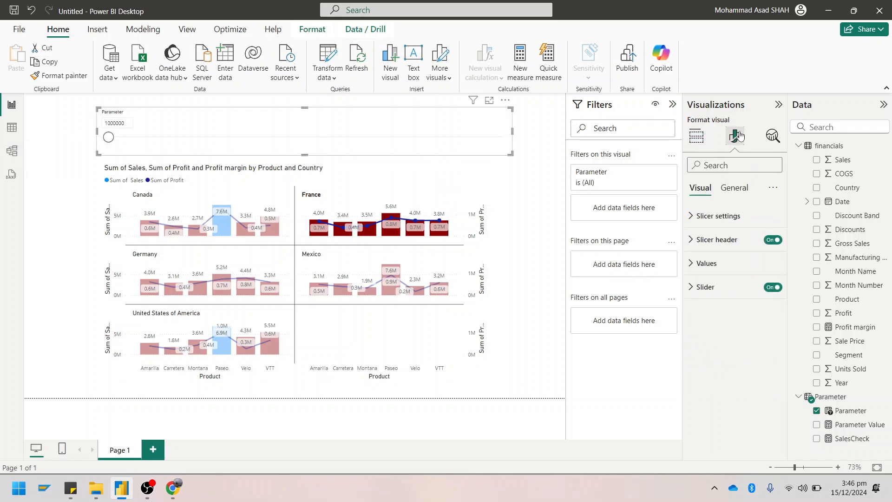
# Take Country out of the combo chart's small multiples so it plots sales and profit by product only.
pyautogui.click(443, 178)
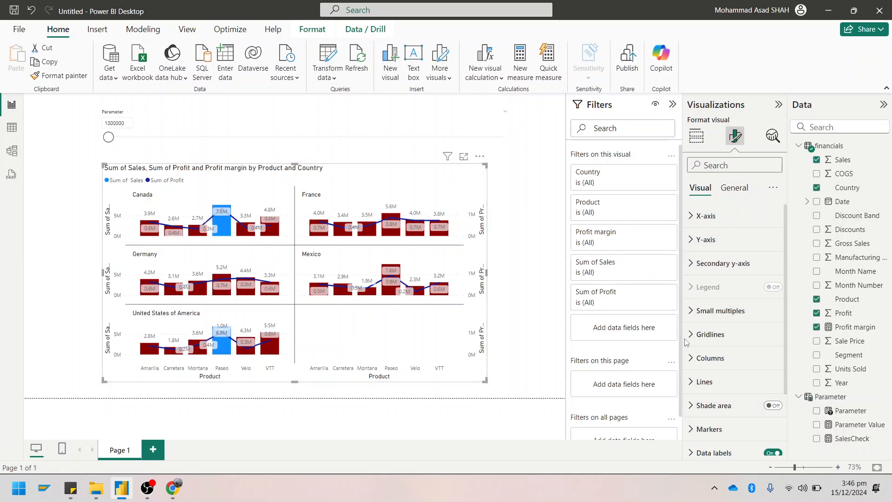
pyautogui.click(696, 136)
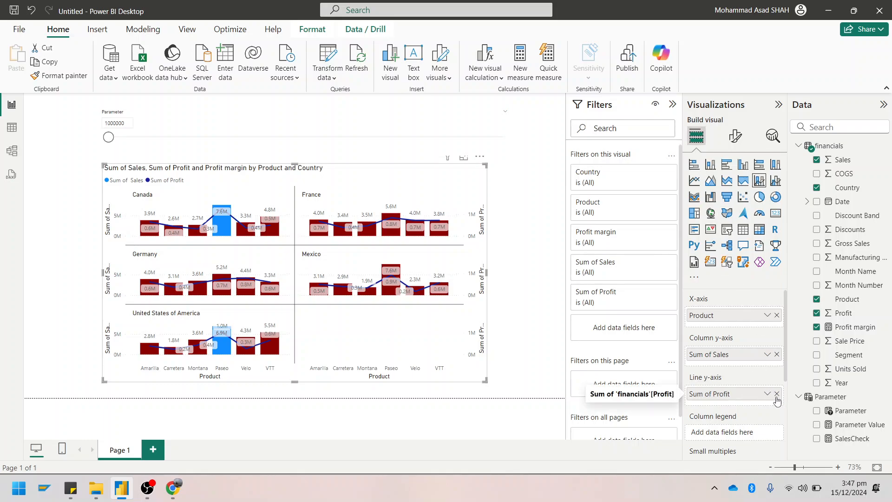
pyautogui.scroll(-3, 778, 401)
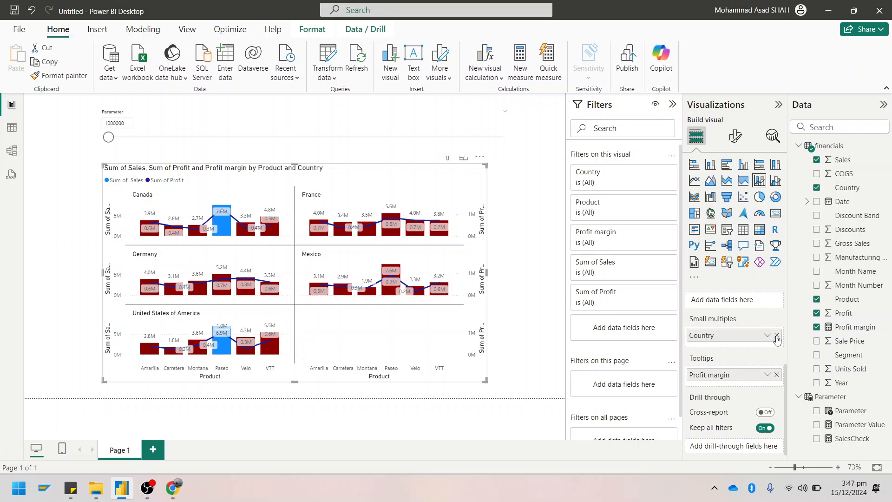
pyautogui.click(777, 338)
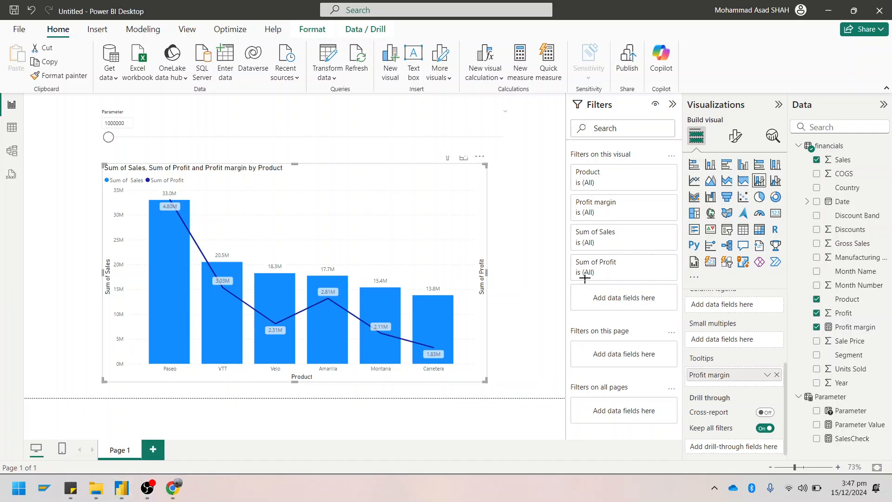
# Capture a screen snip of the combo chart with its title and axes.
pyautogui.press('super+shift+s')
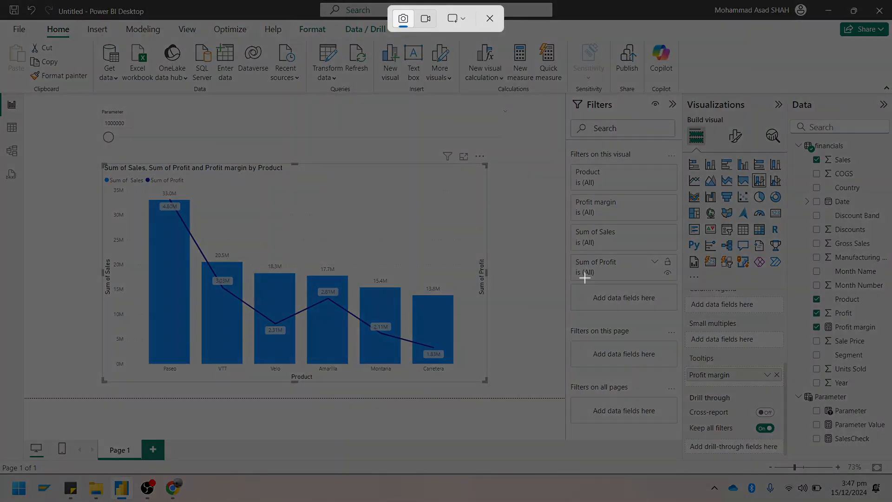
pyautogui.moveTo(74, 154); pyautogui.dragTo(510, 389)
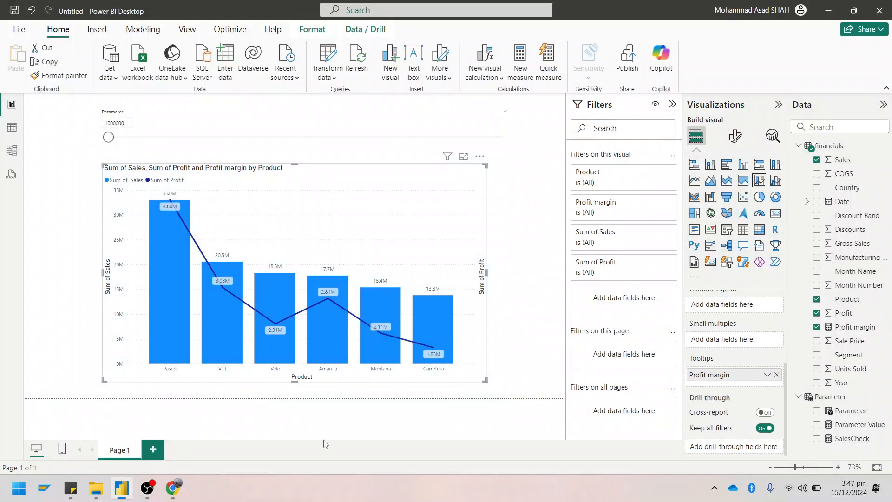
# Switch to Chrome and open Google Gemini in a new browser tab.
pyautogui.click(173, 487)
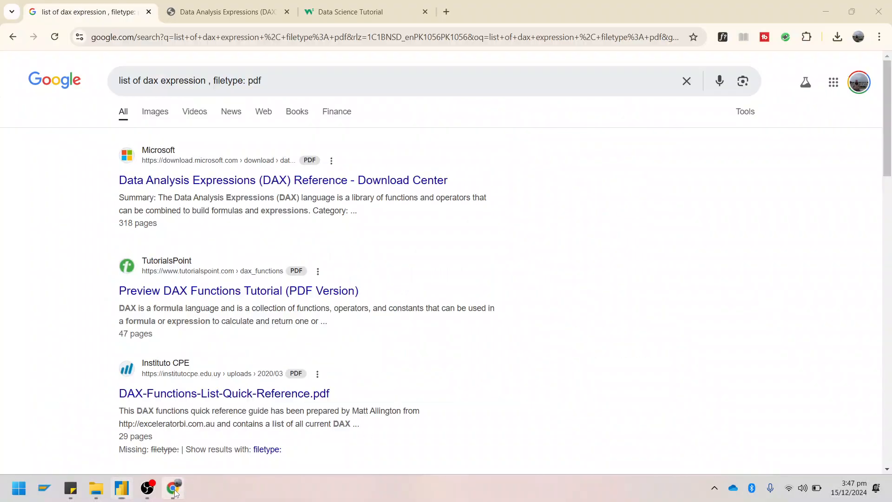
pyautogui.click(420, 9)
pyautogui.click(446, 12)
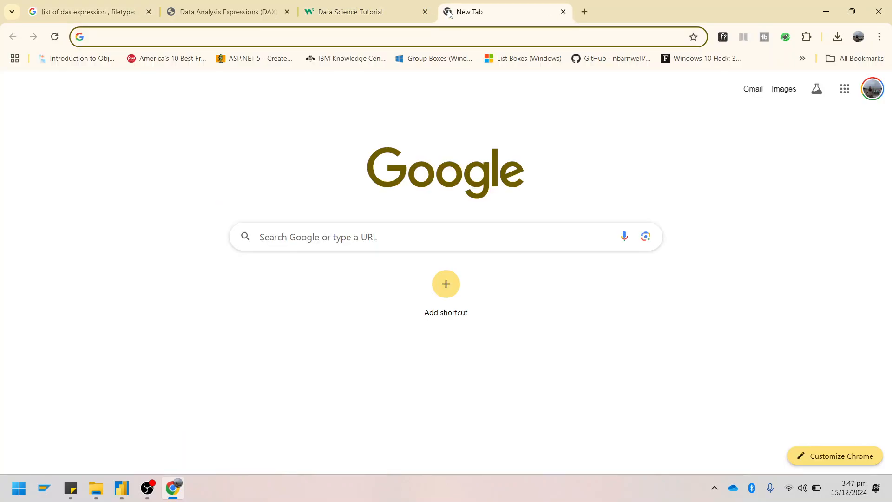
pyautogui.write('googl gr')
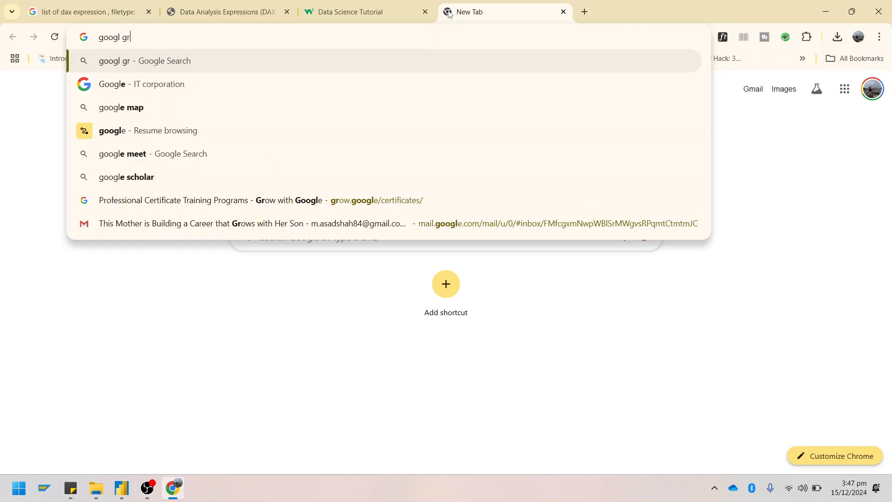
pyautogui.press('BackSpace')
pyautogui.write('emini')
pyautogui.press('BackSpace')
pyautogui.press('BackSpace')
pyautogui.press('BackSpace')
pyautogui.press('BackSpace')
pyautogui.press('BackSpace')
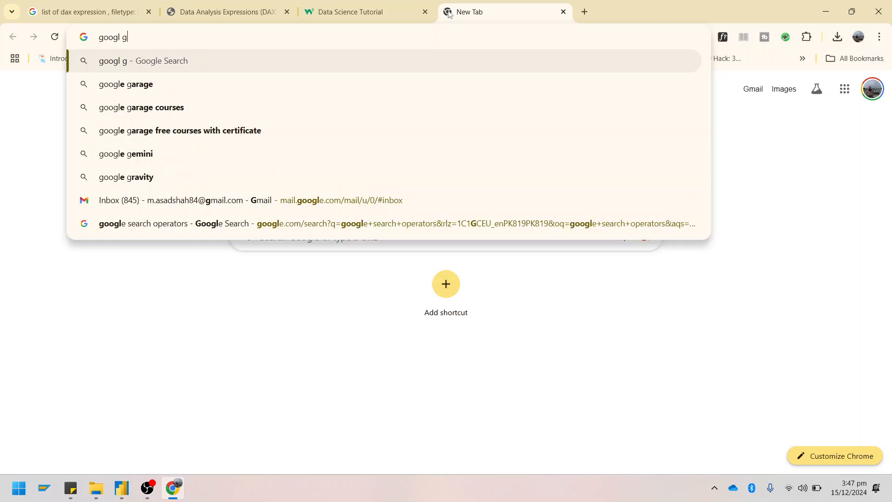
pyautogui.write('emini')
pyautogui.press('Return')
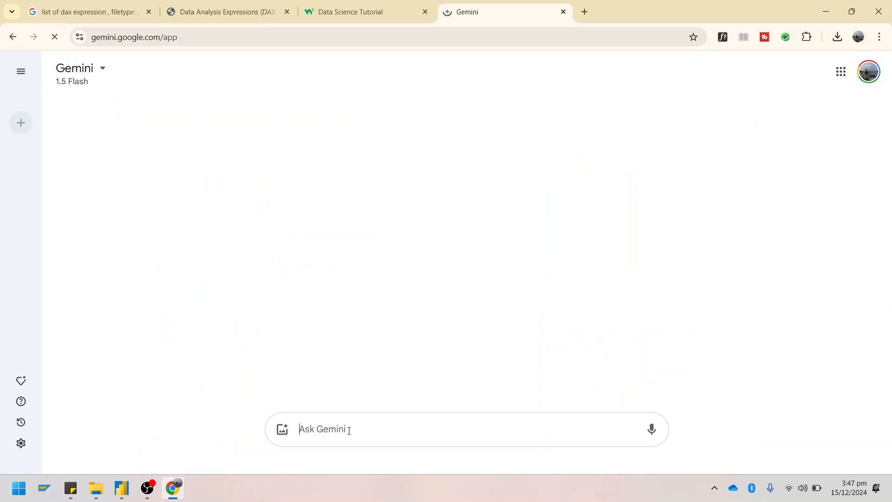
# Paste the chart snip into the Gemini chat and send it with the prompt "explain this visual".
pyautogui.hotkey('ctrl', 'v')
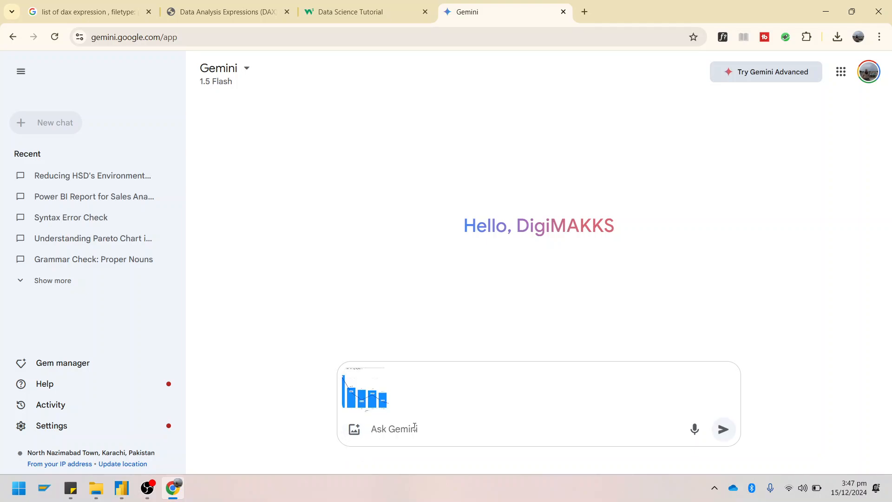
pyautogui.write('explain this visual')
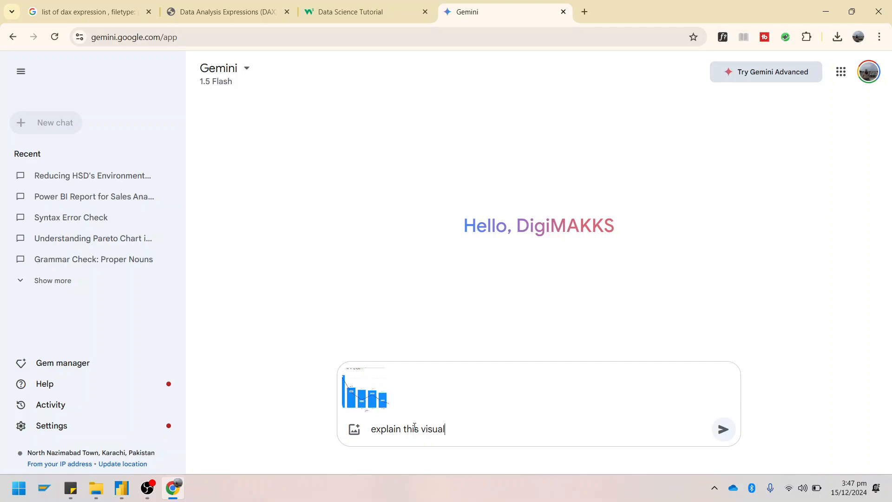
pyautogui.press('Return')
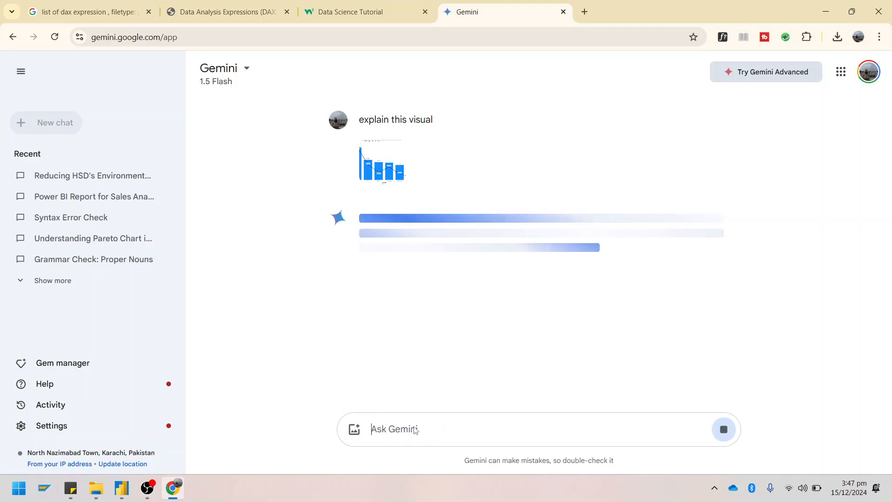
# Switch to Power BI Desktop, view the DAX query editor and return to the report page.
pyautogui.click(121, 488)
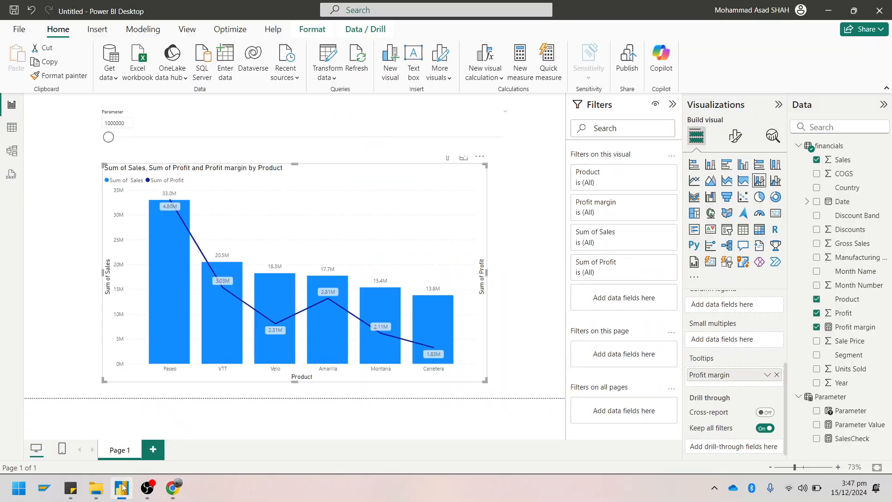
pyautogui.click(480, 156)
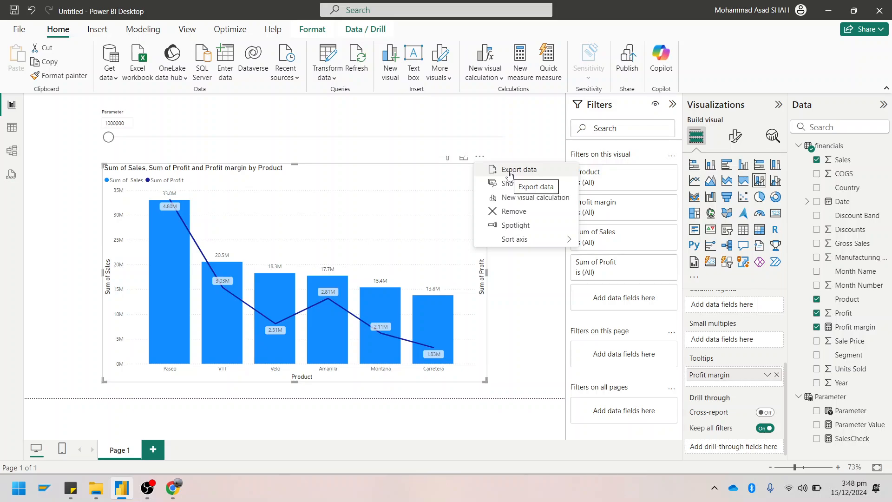
pyautogui.click(11, 175)
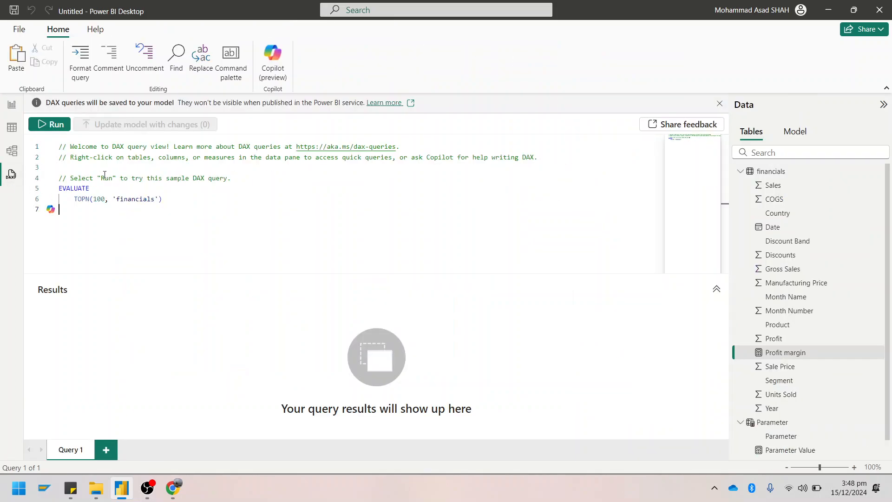
pyautogui.click(12, 107)
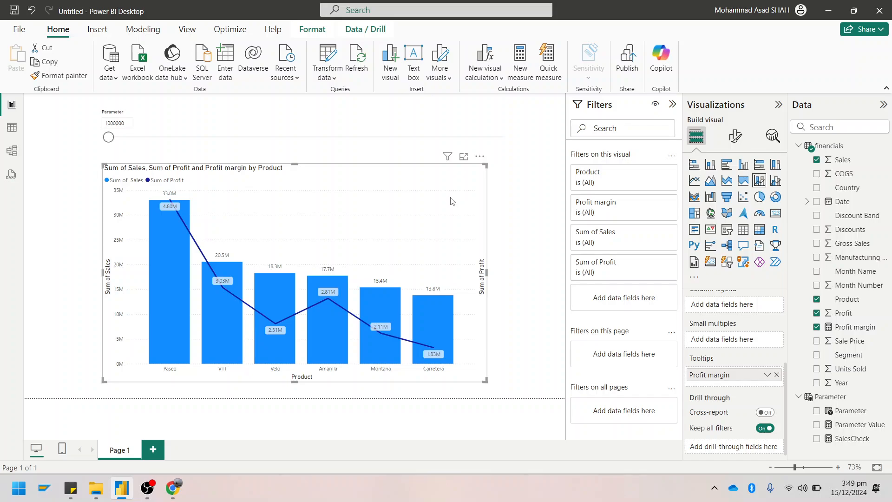
# Show the combo chart's underlying data as a table and return to the report page.
pyautogui.click(480, 156)
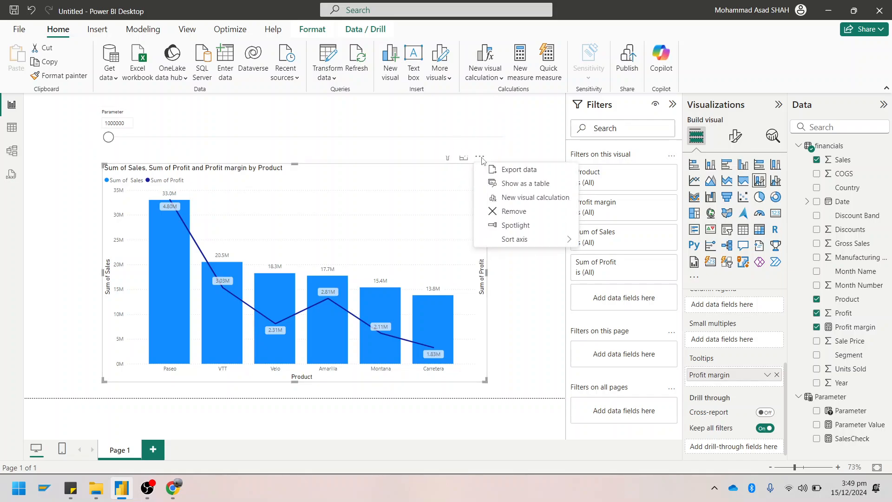
pyautogui.click(505, 187)
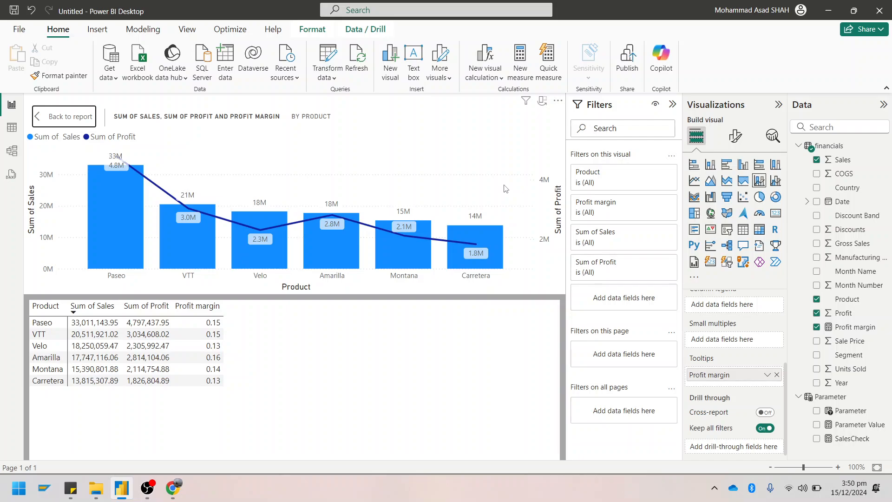
pyautogui.press('super+shift+s')
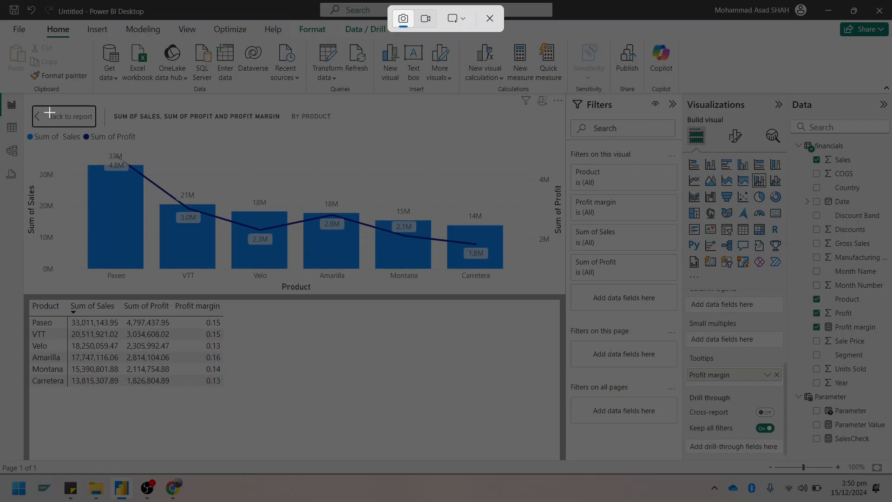
pyautogui.press('Escape')
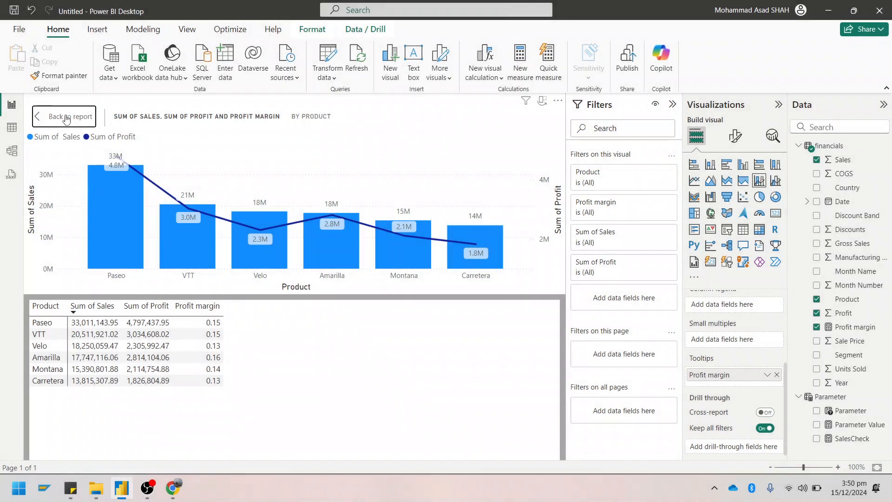
pyautogui.click(67, 117)
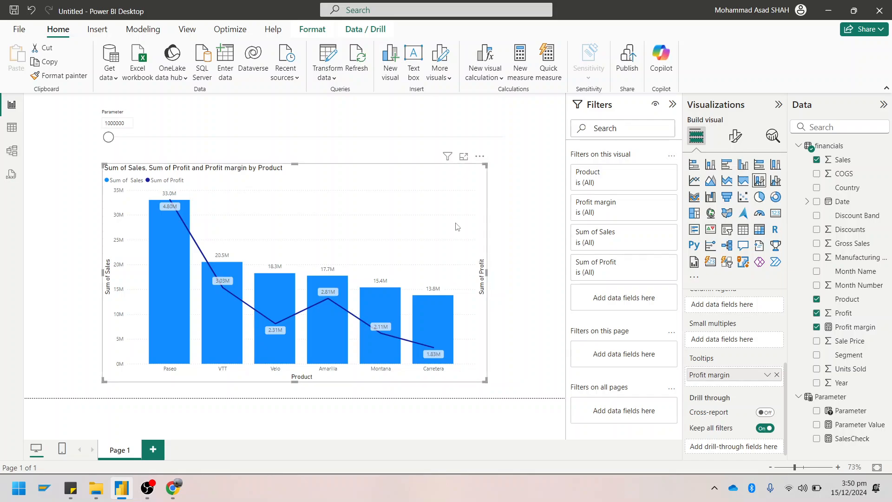
# Change the report page's canvas type to Custom and set its height to 1100 px.
pyautogui.click(543, 167)
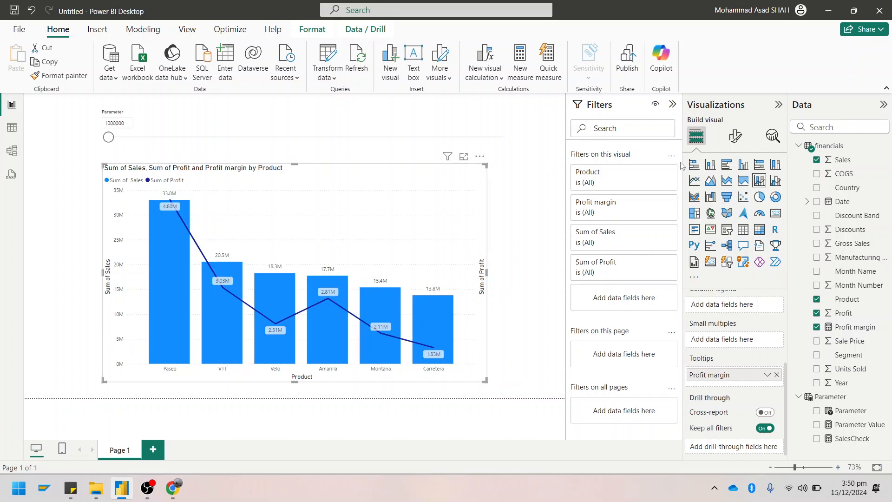
pyautogui.click(729, 142)
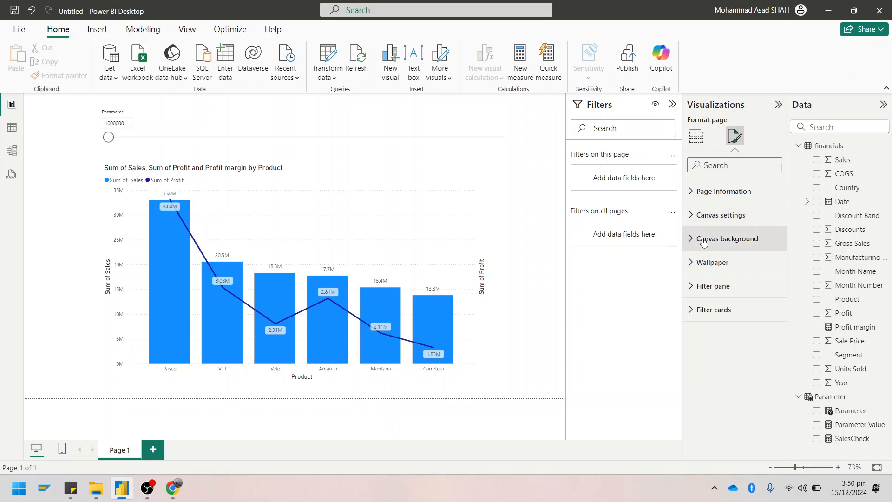
pyautogui.click(691, 215)
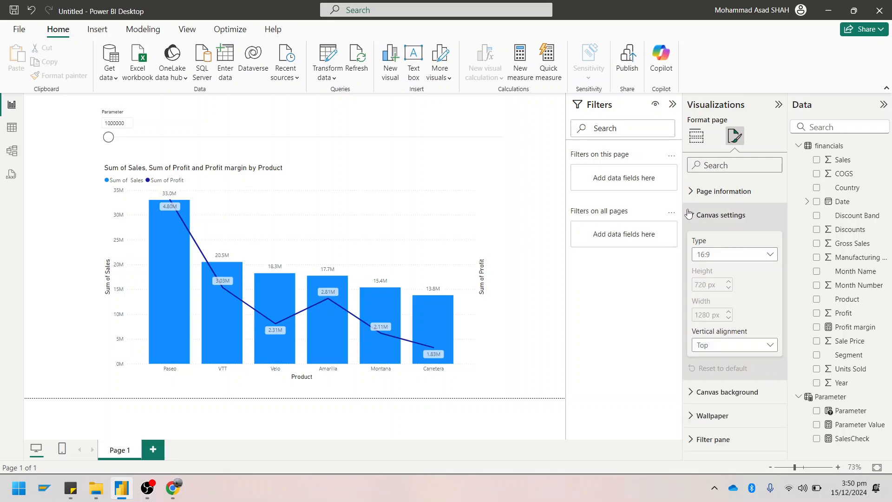
pyautogui.click(728, 254)
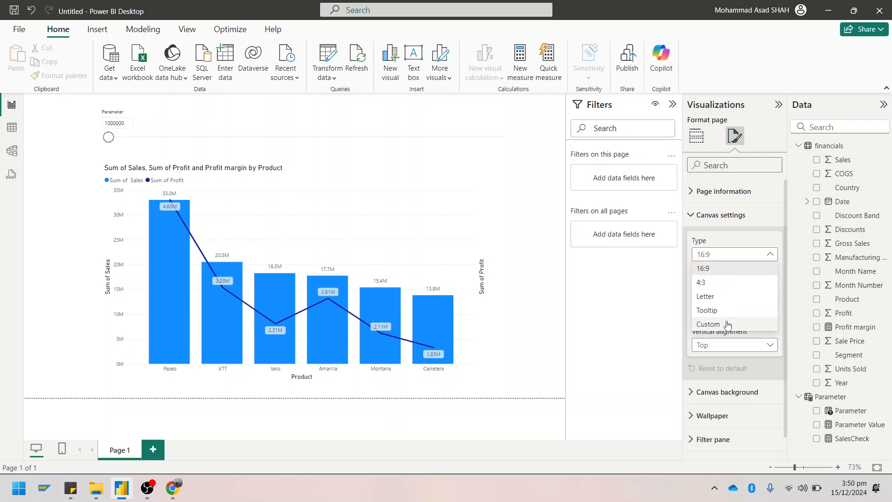
pyautogui.click(727, 324)
pyautogui.doubleClick(707, 285)
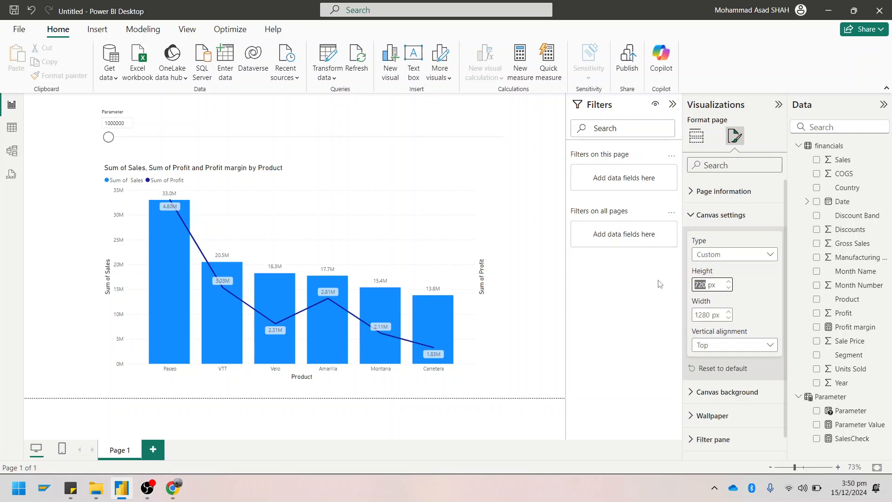
pyautogui.write('100')
pyautogui.press('BackSpace')
pyautogui.press('BackSpace')
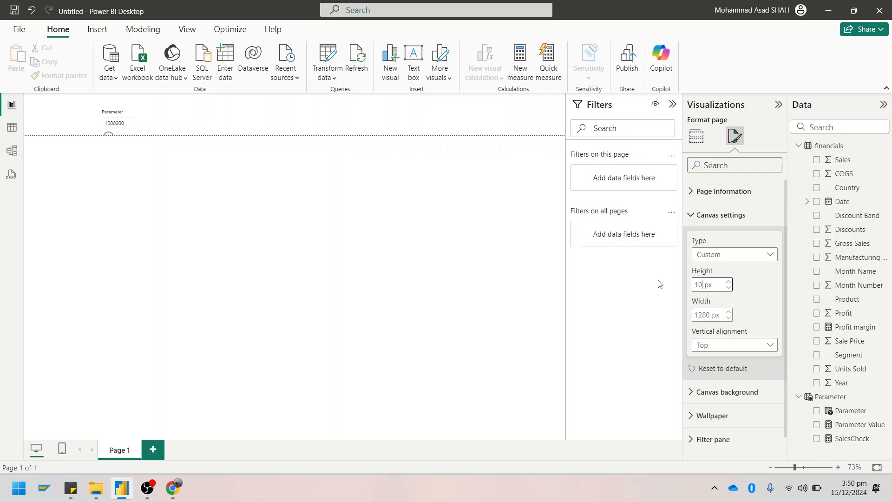
pyautogui.write('100')
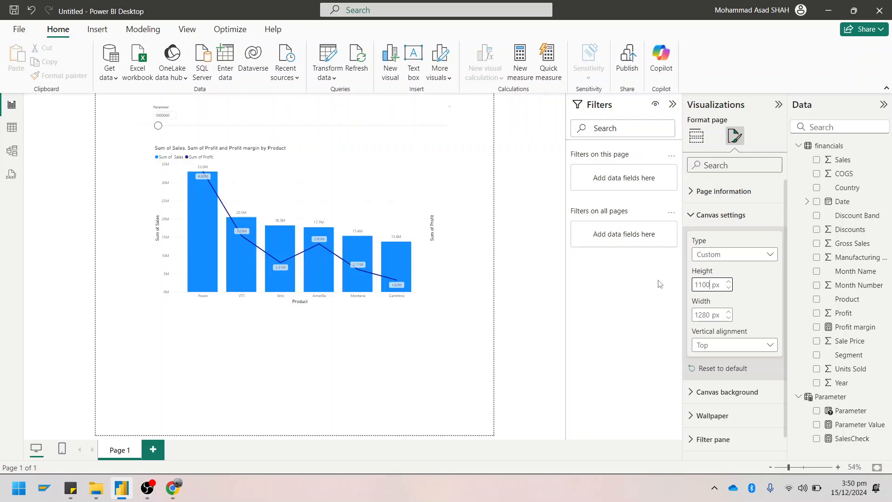
# Insert an empty table visual and place it below the combo chart.
pyautogui.click(298, 378)
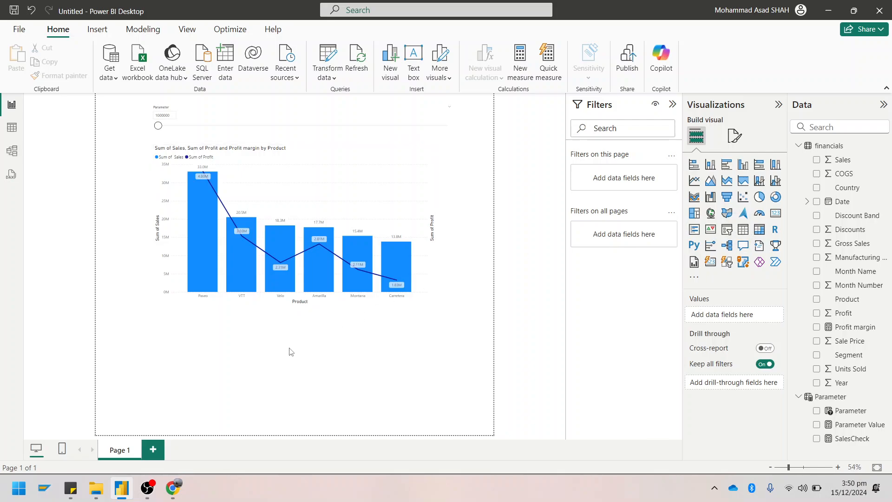
pyautogui.click(744, 231)
pyautogui.moveTo(187, 122); pyautogui.dragTo(251, 347)
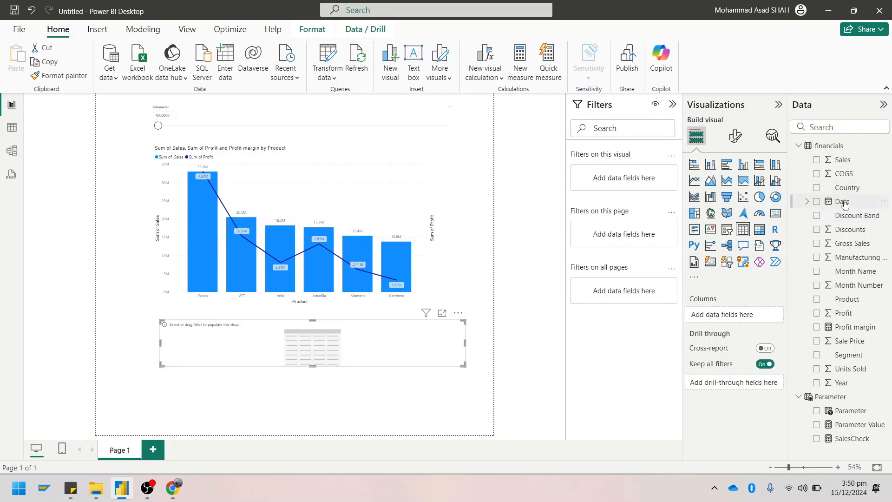
# Fill the table with Product as the first column, followed by Sales, Profit and Profit margin.
pyautogui.moveTo(842, 160); pyautogui.dragTo(758, 314)
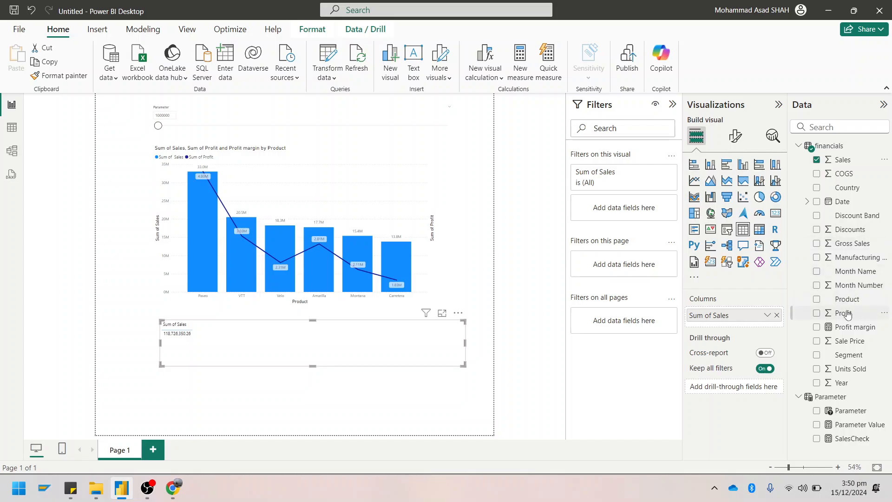
pyautogui.moveTo(848, 315); pyautogui.dragTo(755, 346)
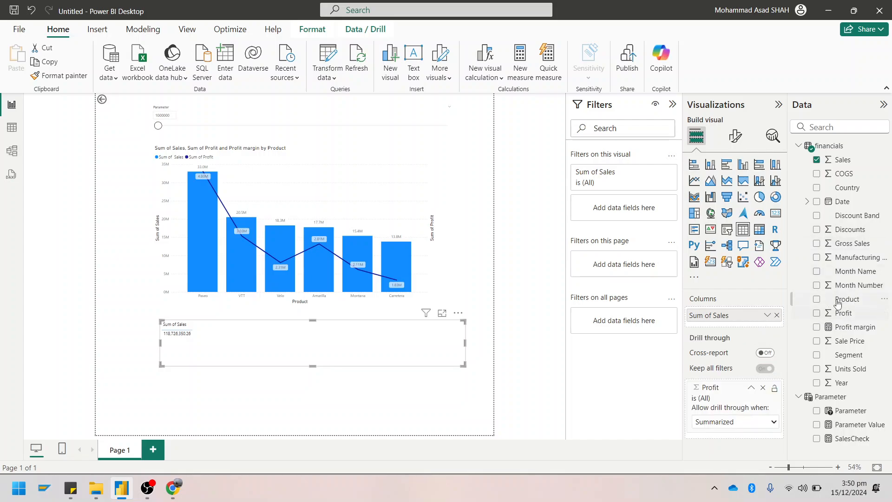
pyautogui.moveTo(844, 314); pyautogui.dragTo(761, 324)
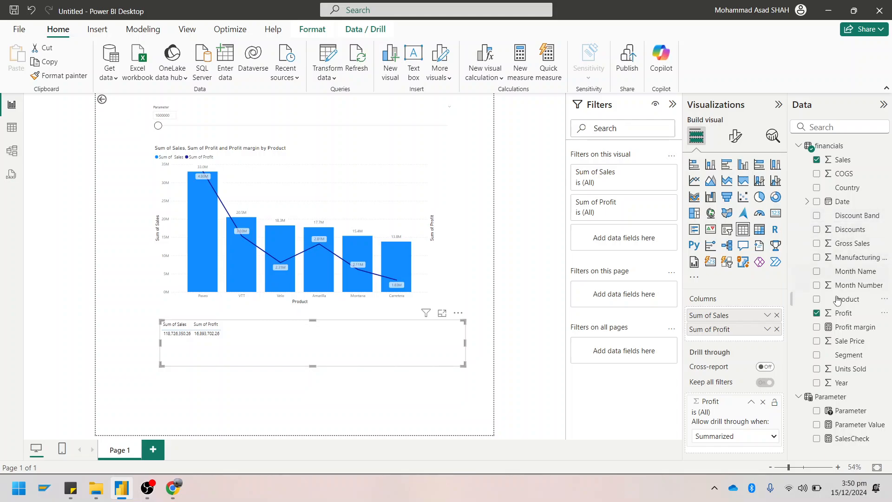
pyautogui.moveTo(837, 300); pyautogui.dragTo(741, 316)
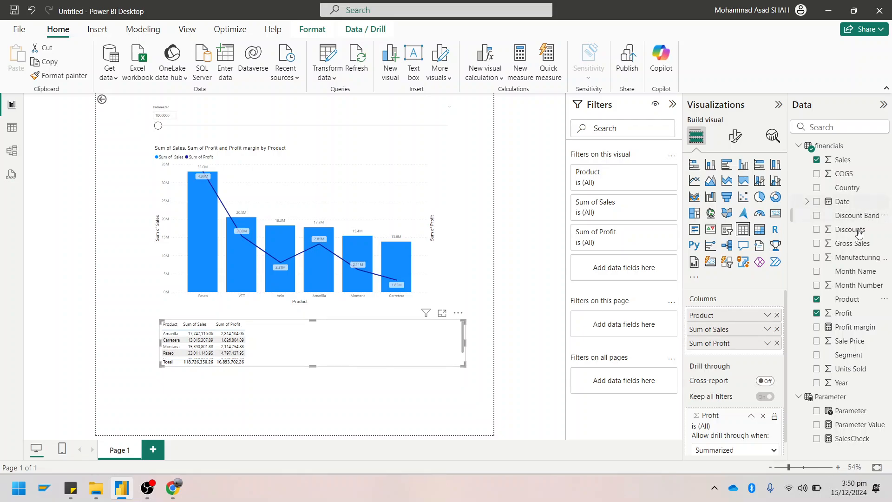
pyautogui.moveTo(825, 328); pyautogui.dragTo(767, 355)
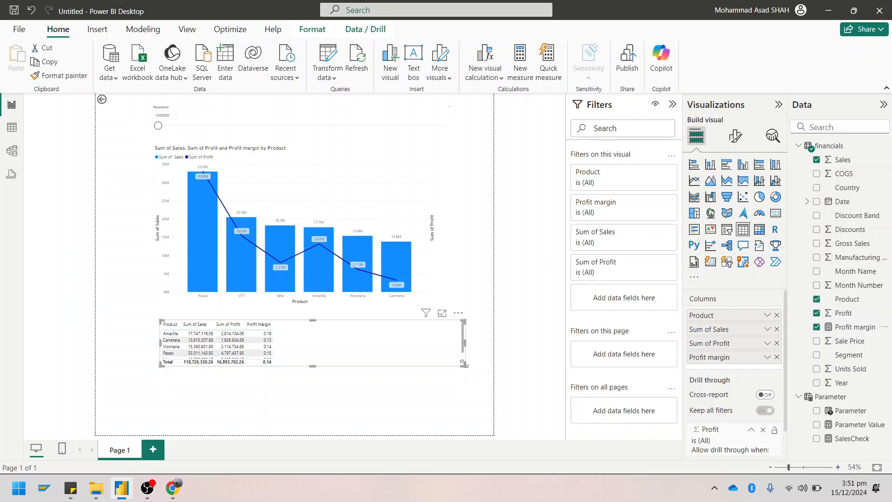
# Resize the table visual under the combo chart so it is narrower and tall enough for all product rows and the total.
pyautogui.moveTo(463, 363); pyautogui.dragTo(243, 384)
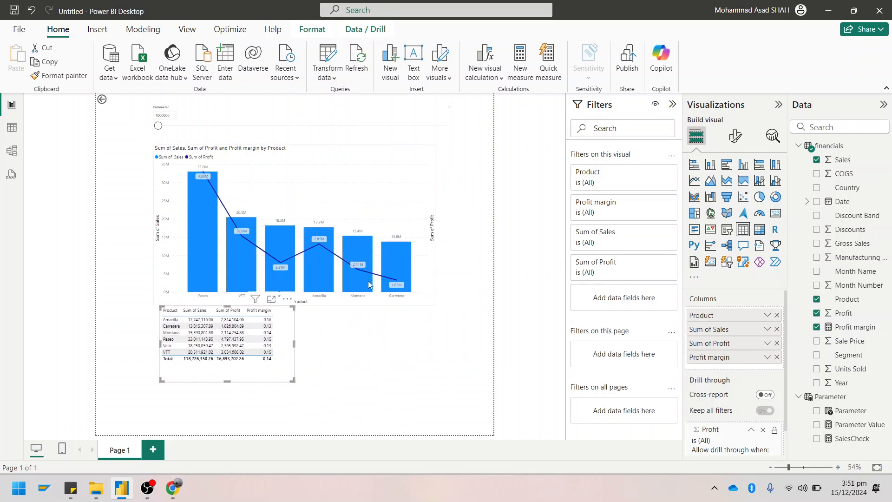
pyautogui.click(447, 148)
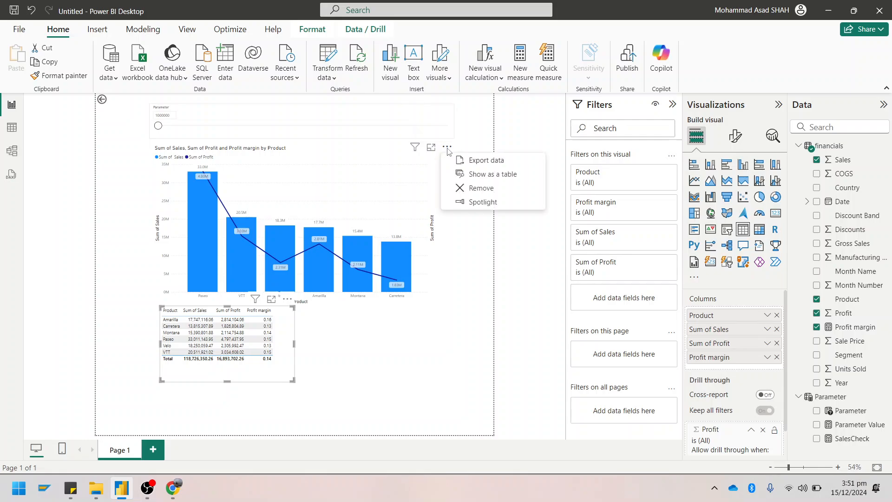
pyautogui.click(488, 138)
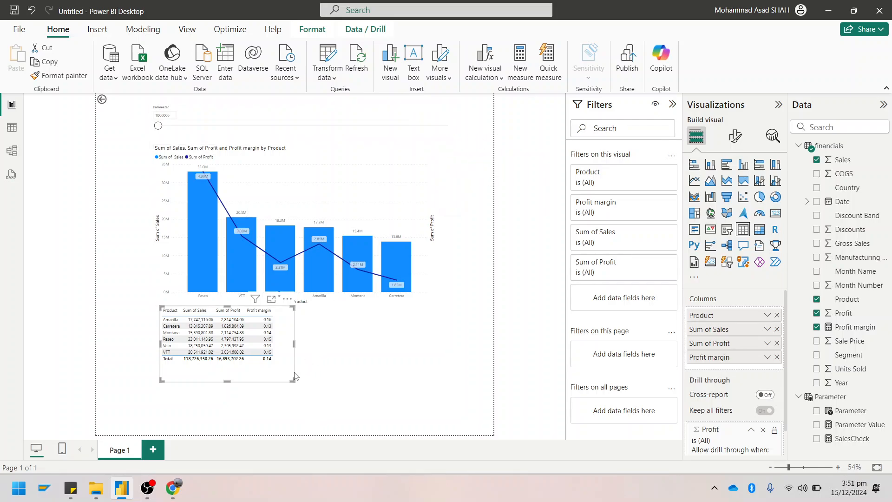
pyautogui.moveTo(293, 380); pyautogui.dragTo(294, 370)
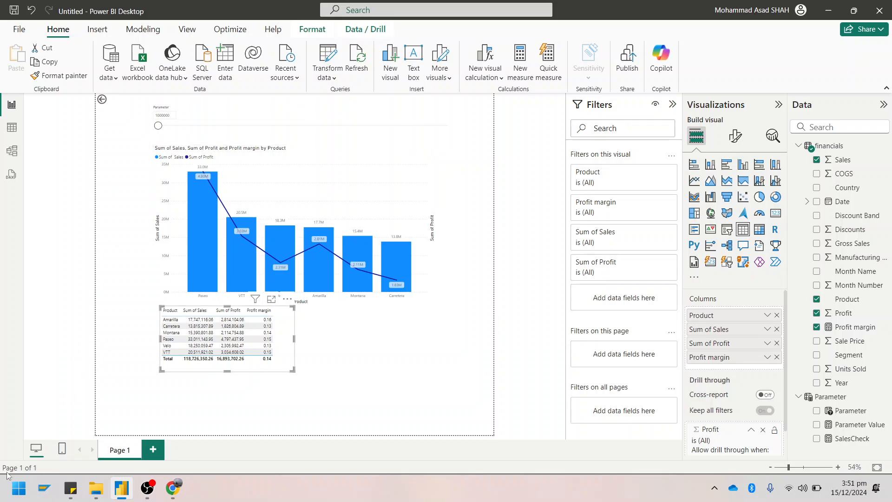
# Open the recent PowerPoint presentation PowerBi_Class_JDC.
pyautogui.click(17, 489)
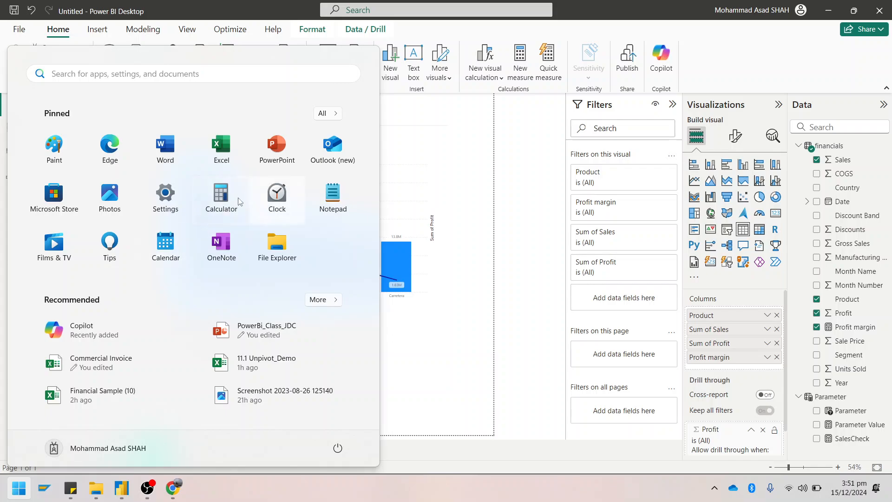
pyautogui.click(257, 333)
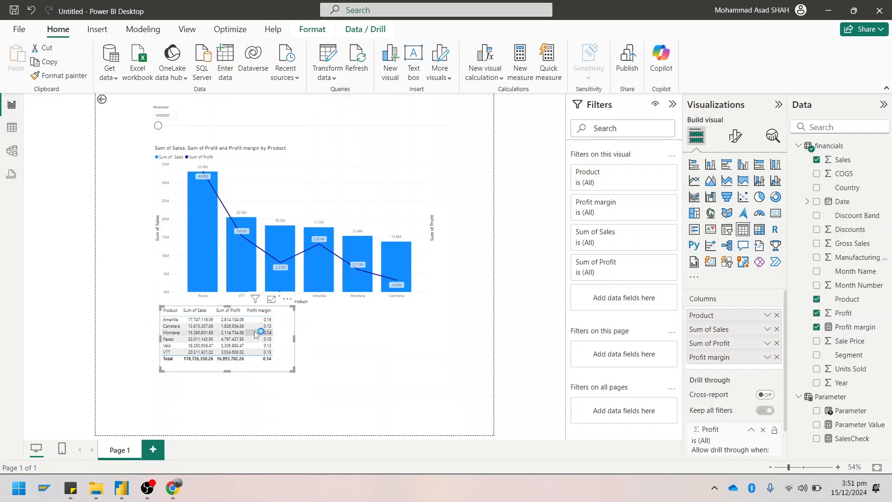
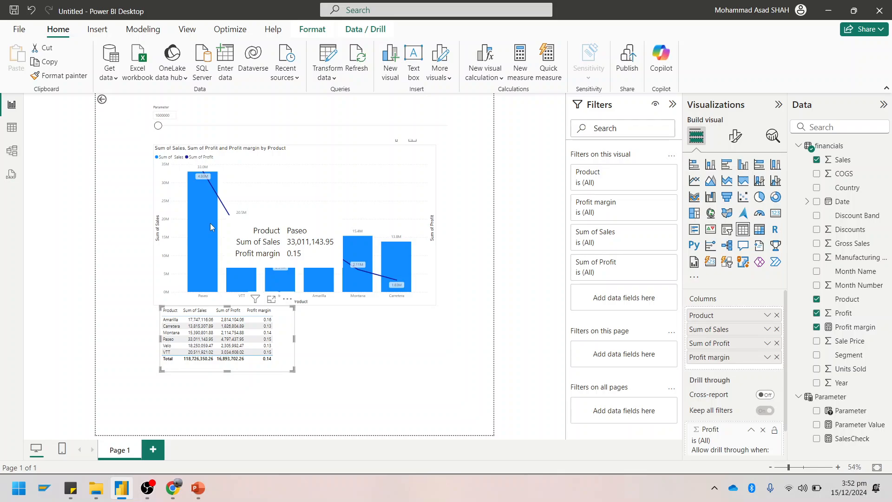
# Raise the Parameter slicer to 2500000 and on to 3500000, inspecting the tooltips of the product columns at each threshold.
pyautogui.moveTo(159, 126); pyautogui.dragTo(267, 127)
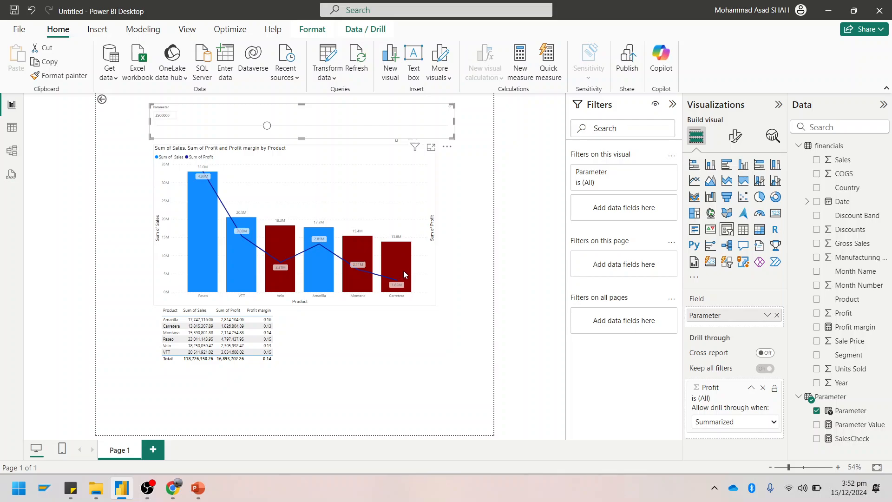
pyautogui.moveTo(403, 272)
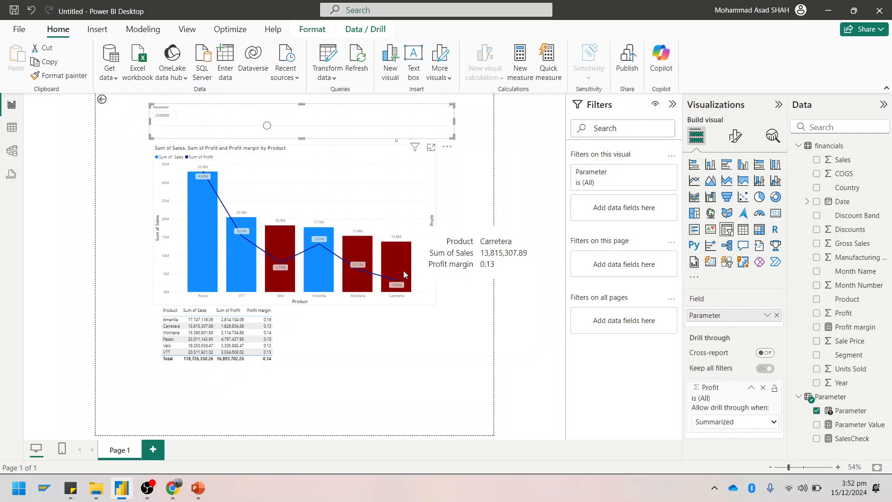
pyautogui.moveTo(268, 129); pyautogui.dragTo(340, 126)
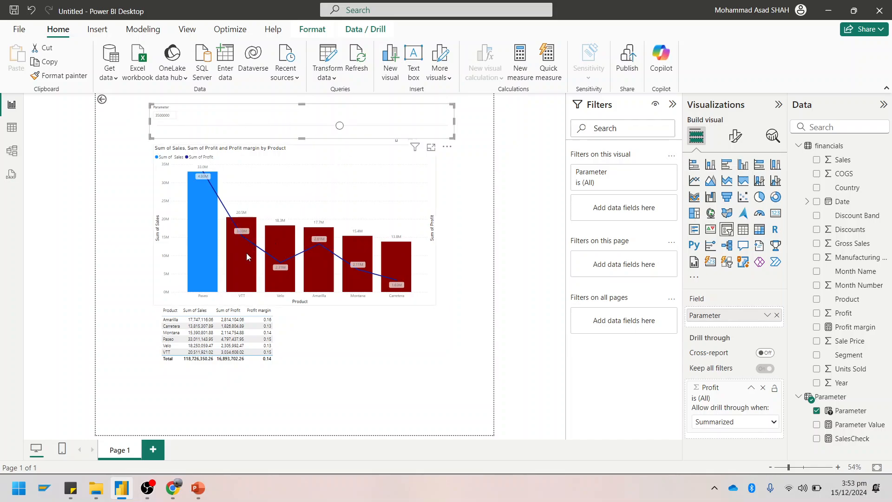
pyautogui.moveTo(243, 254)
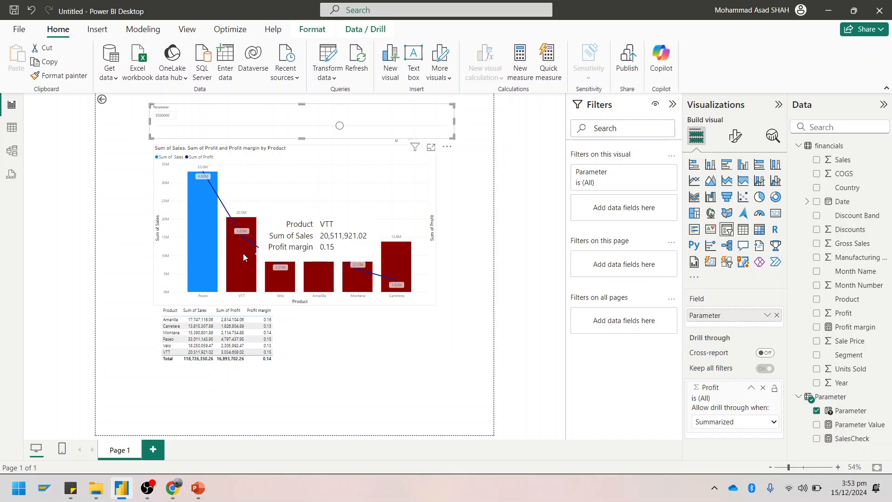
pyautogui.moveTo(199, 218)
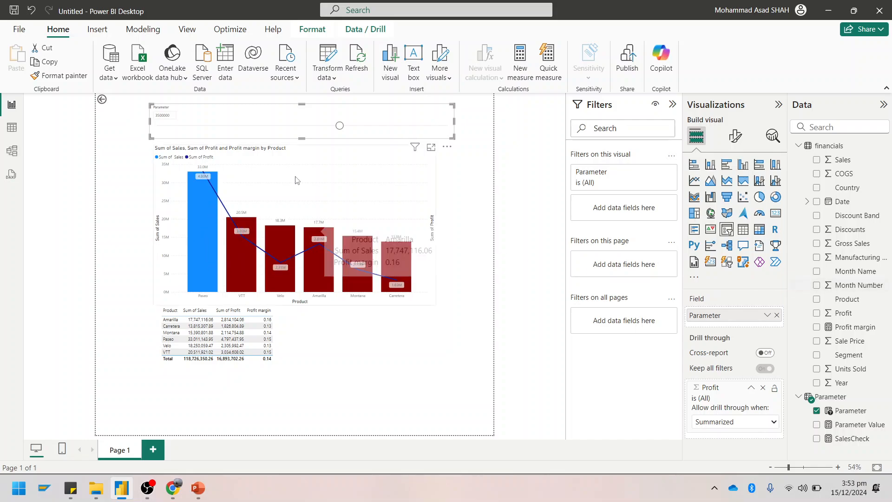
# Add COGS to the combo chart's tooltips beneath Profit margin and check the tooltip on the Velo column.
pyautogui.click(375, 167)
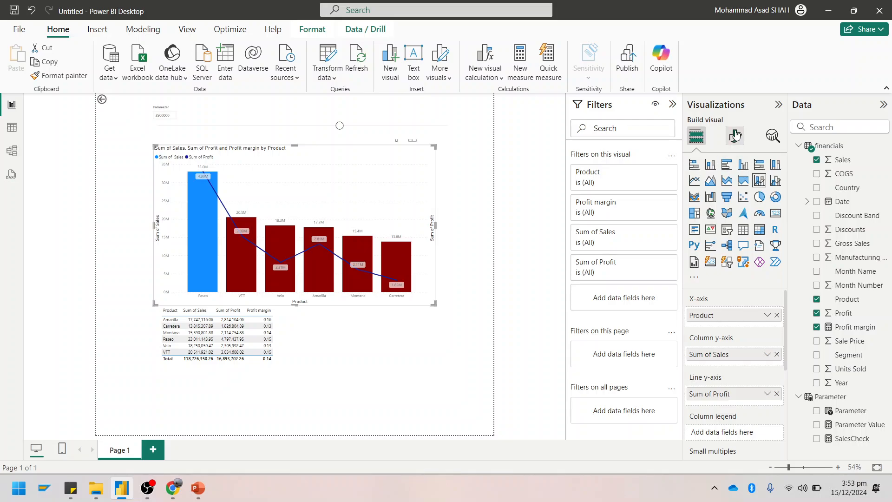
pyautogui.click(734, 137)
pyautogui.click(696, 136)
pyautogui.scroll(-4, 747, 423)
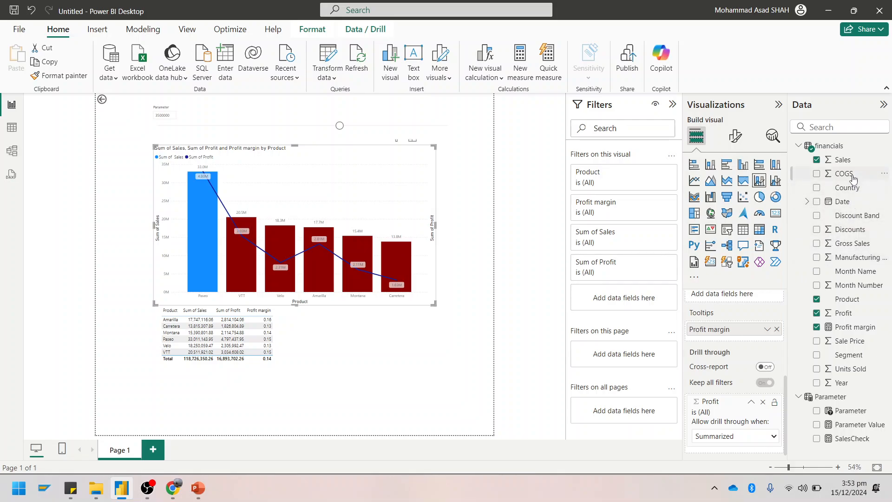
pyautogui.moveTo(853, 179); pyautogui.dragTo(730, 333)
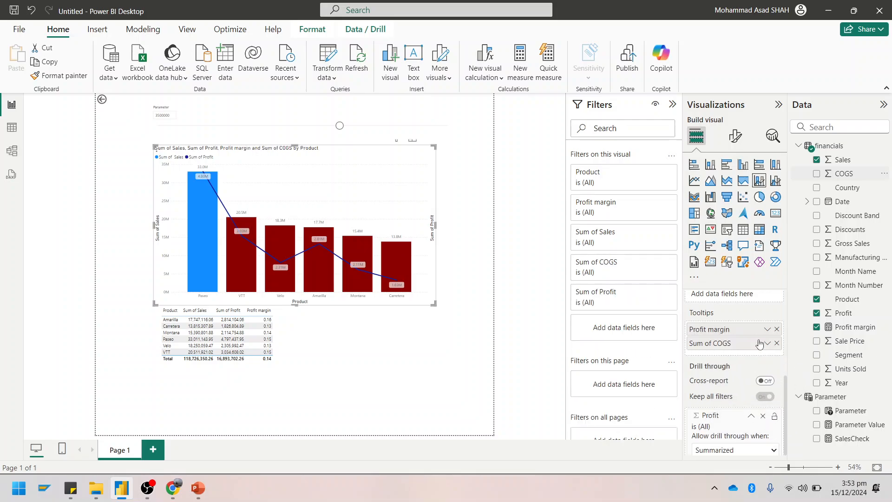
pyautogui.moveTo(282, 238)
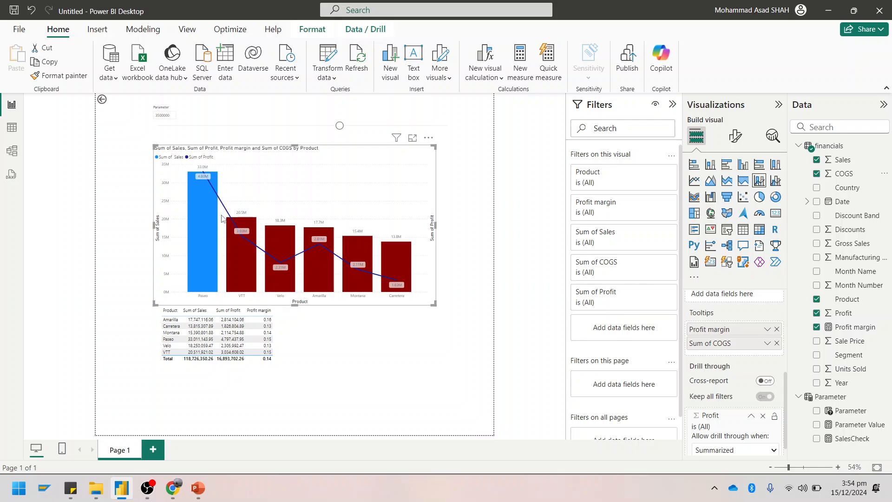
# Lower the Parameter slicer to 1000000 and reposition the slicer directly above the combo chart.
pyautogui.moveTo(340, 126); pyautogui.dragTo(267, 126)
pyautogui.click(340, 126)
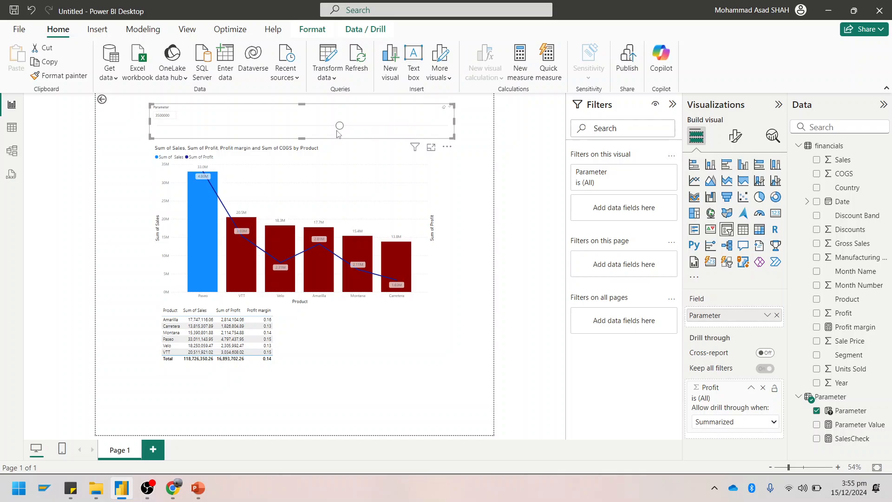
pyautogui.moveTo(339, 126); pyautogui.dragTo(237, 126)
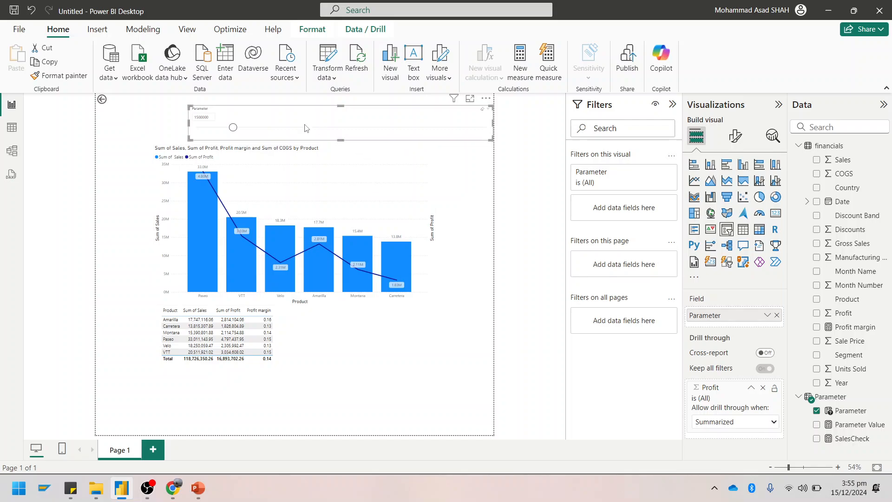
pyautogui.moveTo(253, 121); pyautogui.dragTo(221, 105)
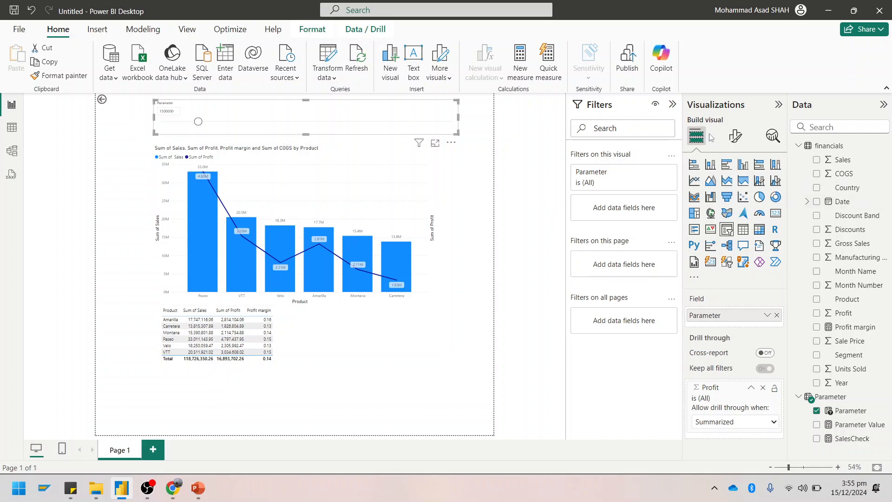
# Open the conditional formatting of the combo chart's column color and review the summarization options for the rules based on Product.
pyautogui.click(735, 136)
pyautogui.click(419, 193)
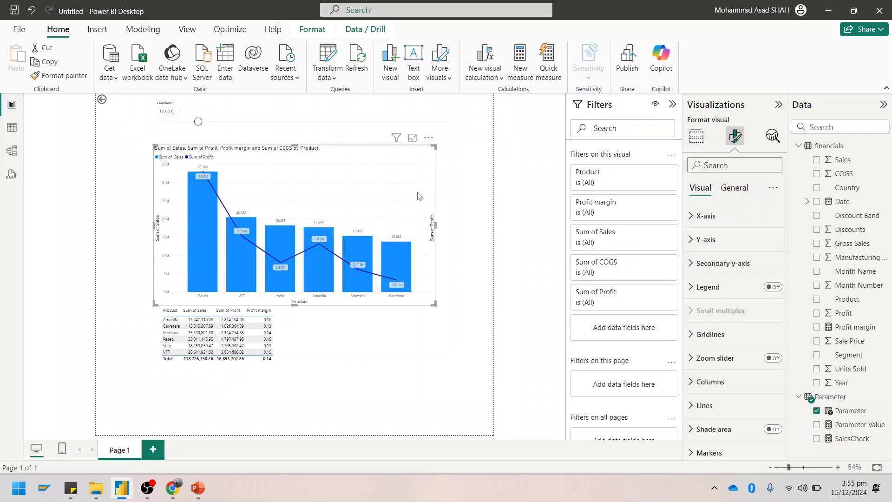
pyautogui.click(697, 382)
pyautogui.scroll(-4, 746, 421)
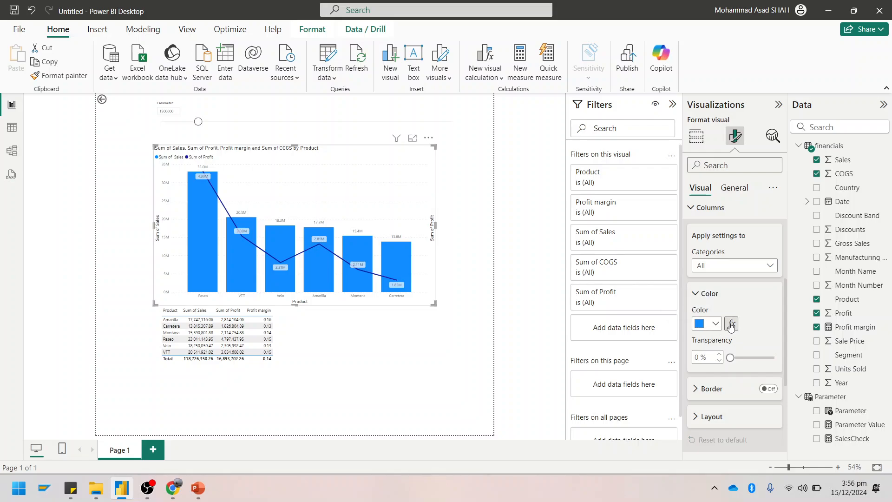
pyautogui.click(731, 325)
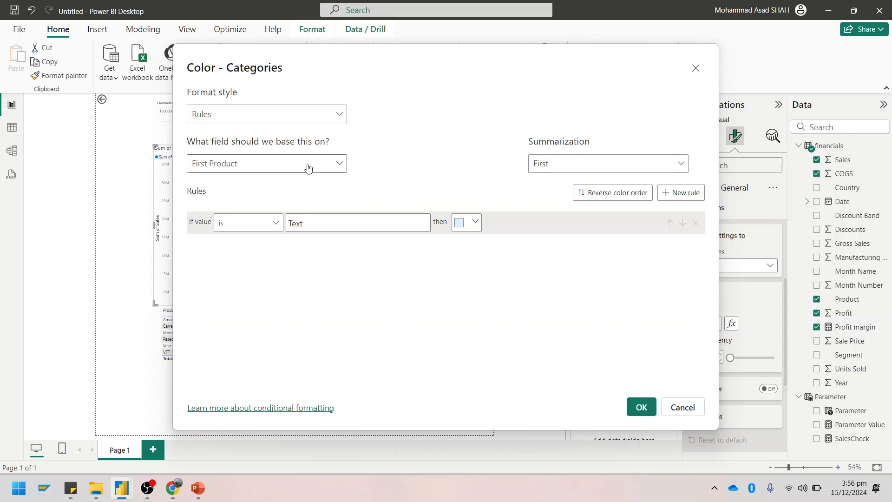
pyautogui.click(576, 166)
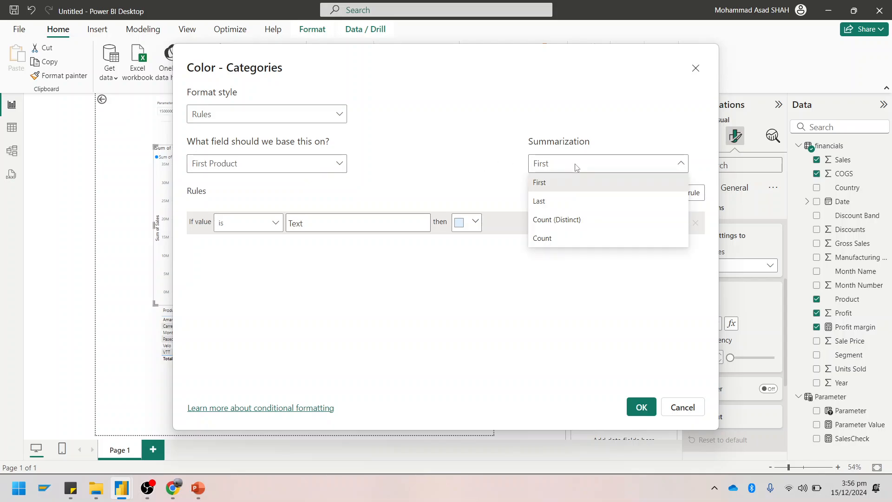
pyautogui.click(576, 166)
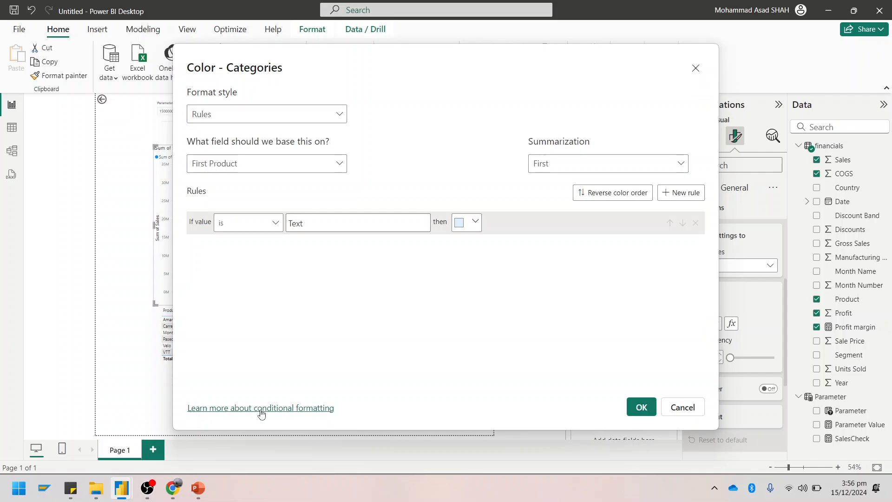
# Open the help article on conditional formatting, and close it together with the color dialog without applying any rule.
pyautogui.click(261, 408)
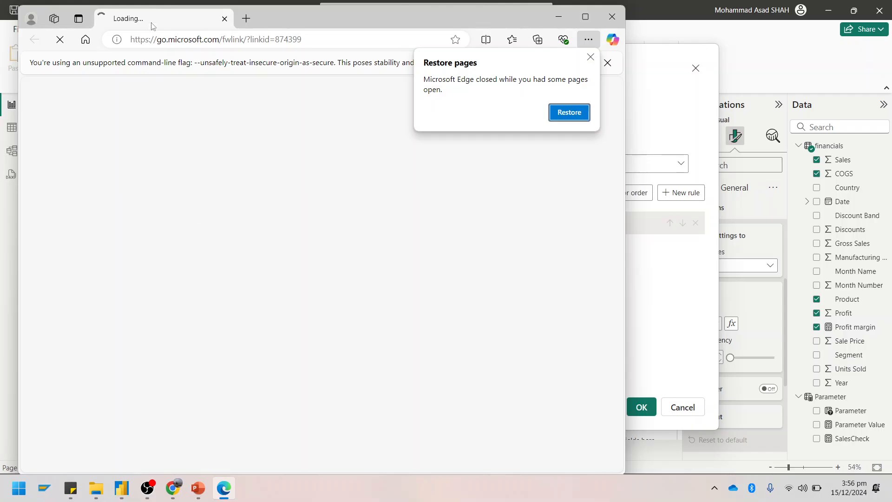
pyautogui.click(591, 58)
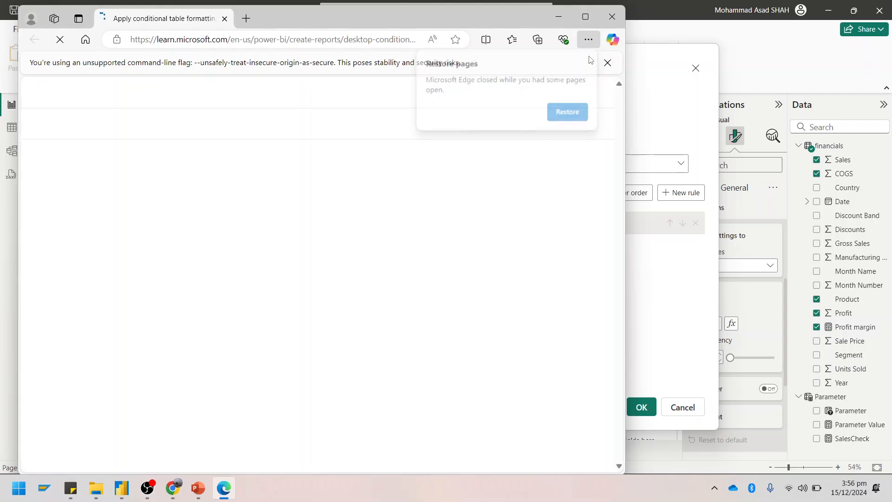
pyautogui.click(612, 16)
pyautogui.click(693, 68)
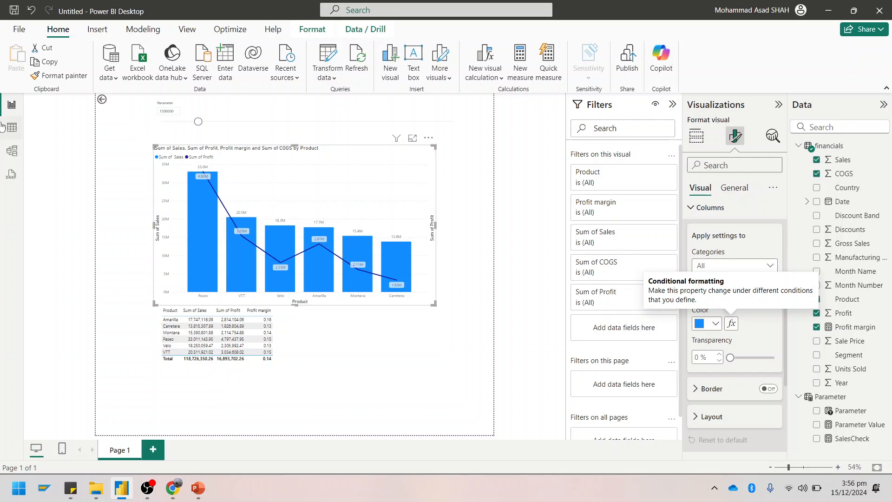
# Switch to File Explorer and open the inner 3.1 AdventureWorks CSV Files folder within PowerBI to view its workbooks.
pyautogui.click(198, 488)
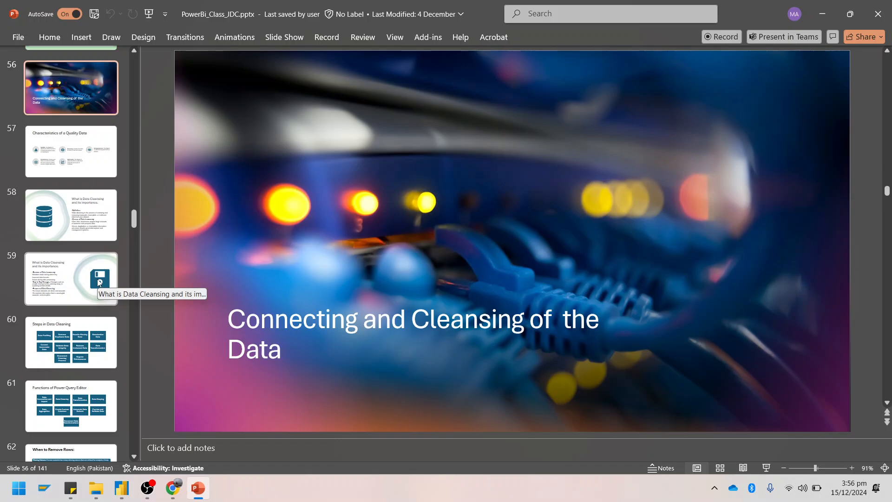
pyautogui.click(95, 488)
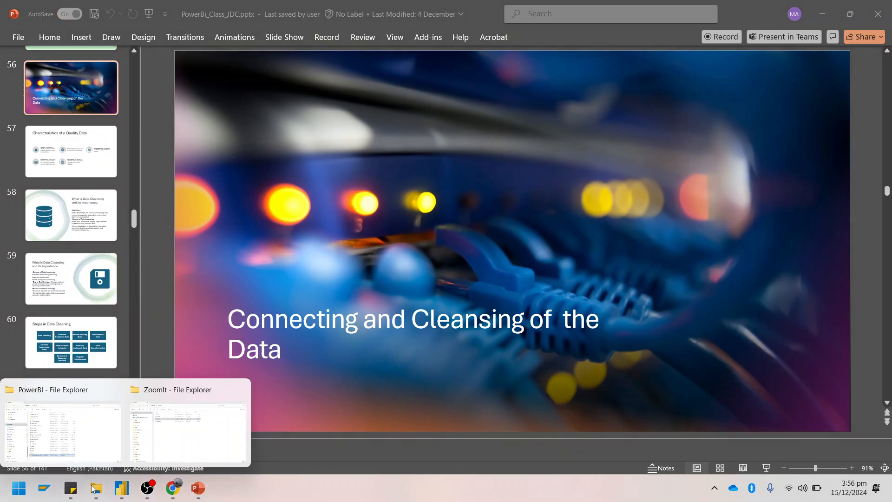
pyautogui.click(194, 388)
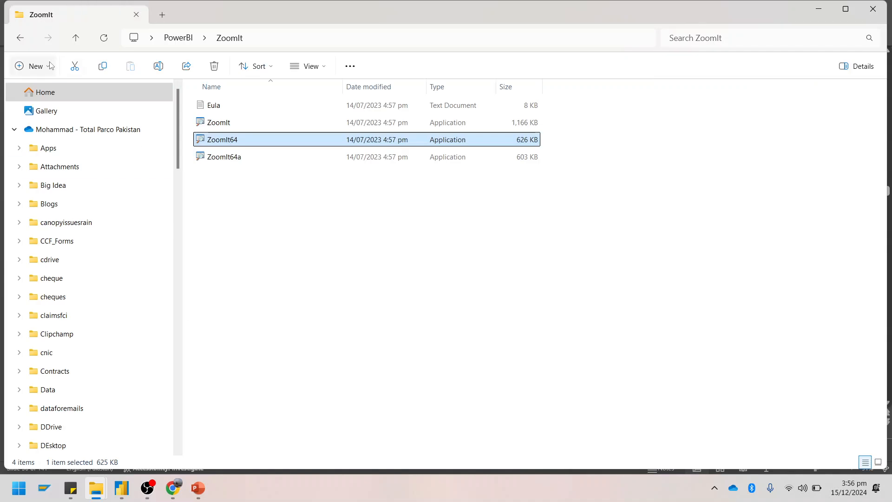
pyautogui.click(20, 38)
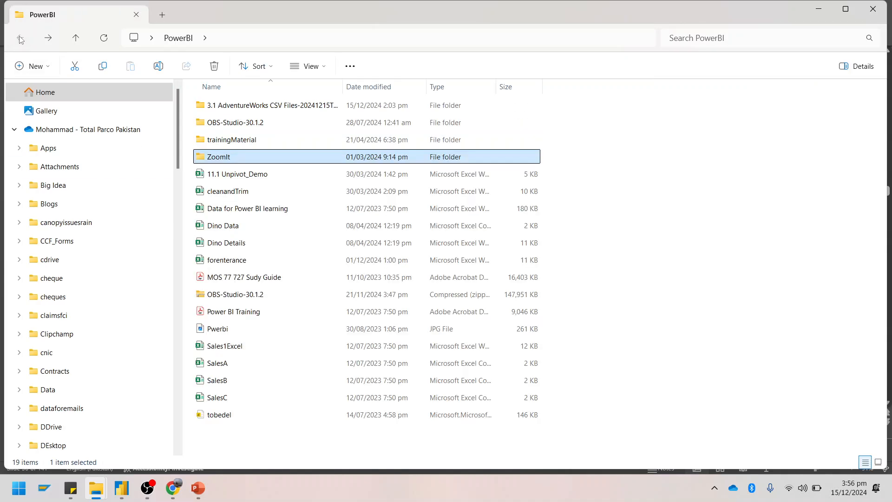
pyautogui.doubleClick(244, 109)
pyautogui.doubleClick(249, 112)
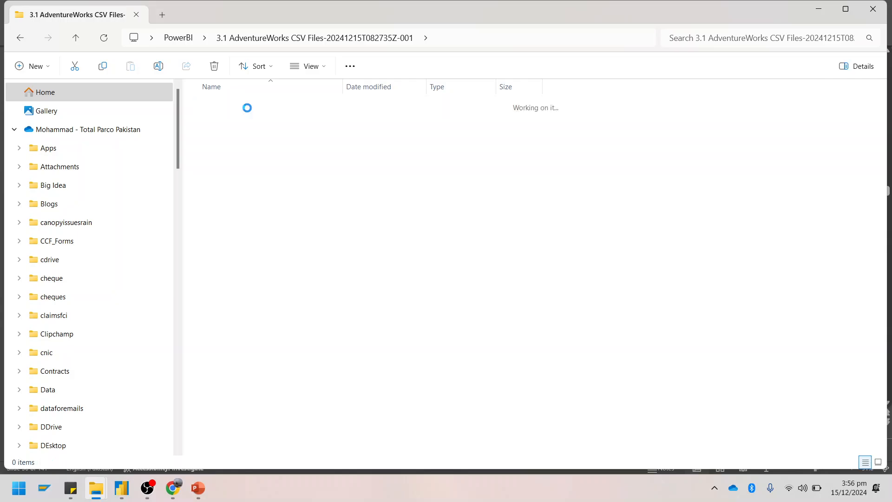
pyautogui.moveTo(281, 305); pyautogui.dragTo(204, 107)
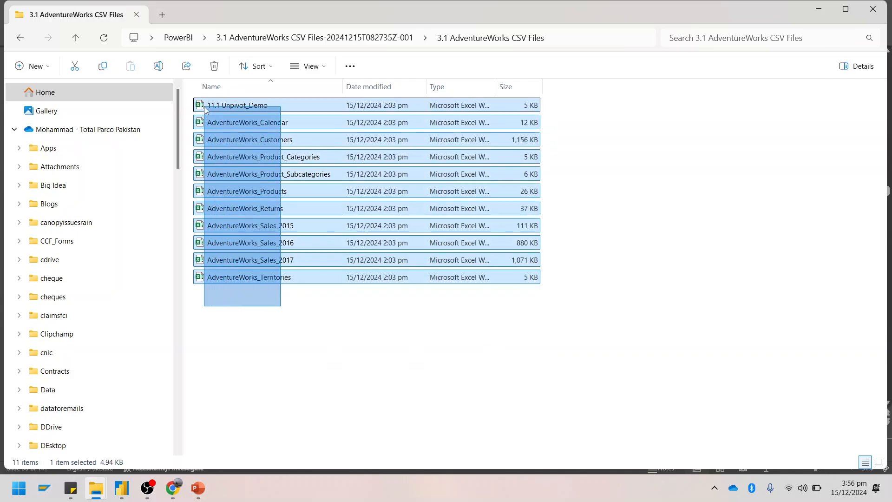
pyautogui.click(374, 338)
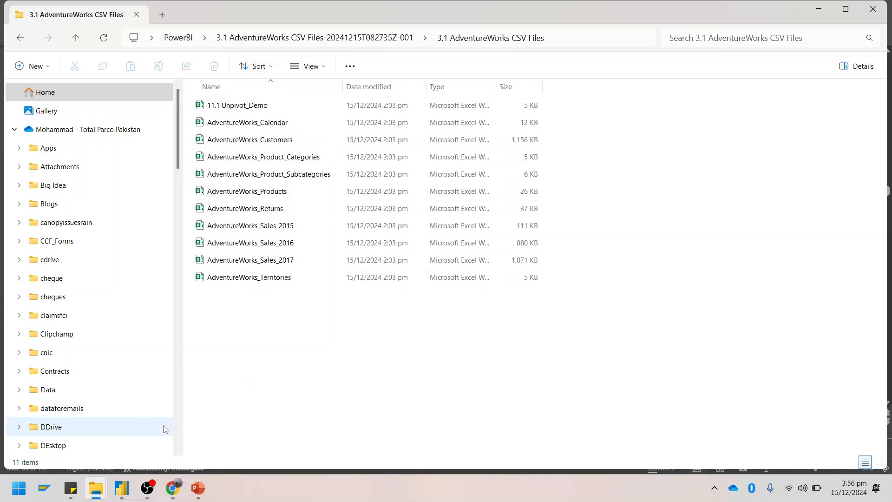
# Return to the untitled Power BI report and close it without saving the changes.
pyautogui.click(121, 492)
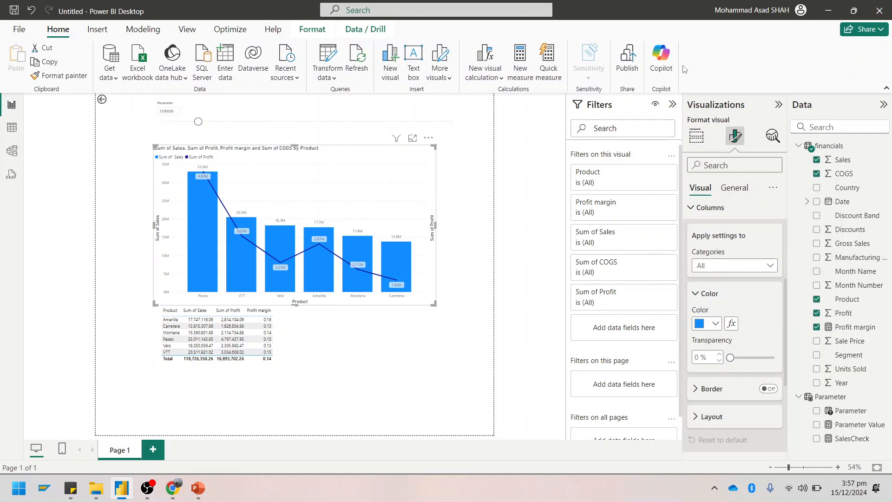
pyautogui.hotkey('alt', 'F4')
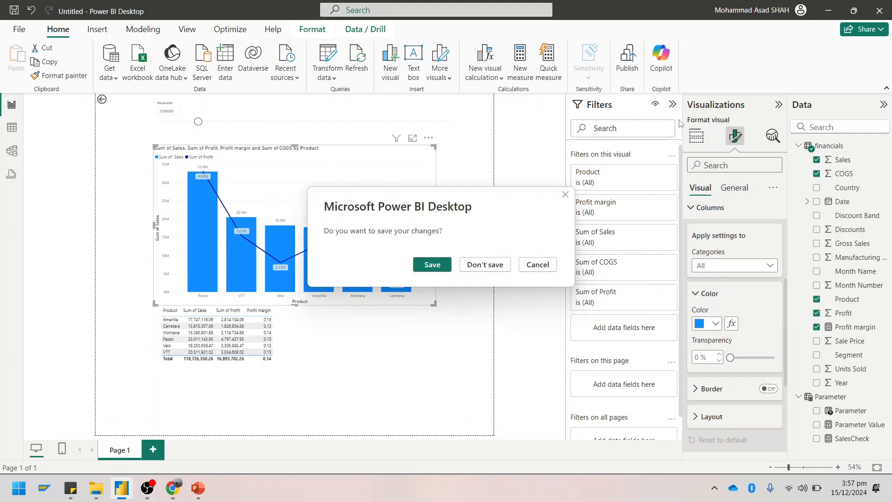
pyautogui.click(478, 264)
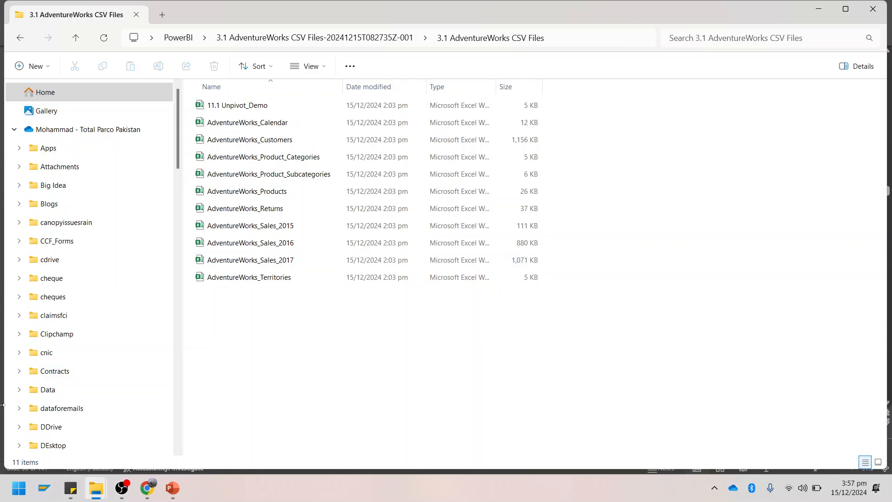
# Launch Power BI Desktop again and start a blank report.
pyautogui.click(18, 488)
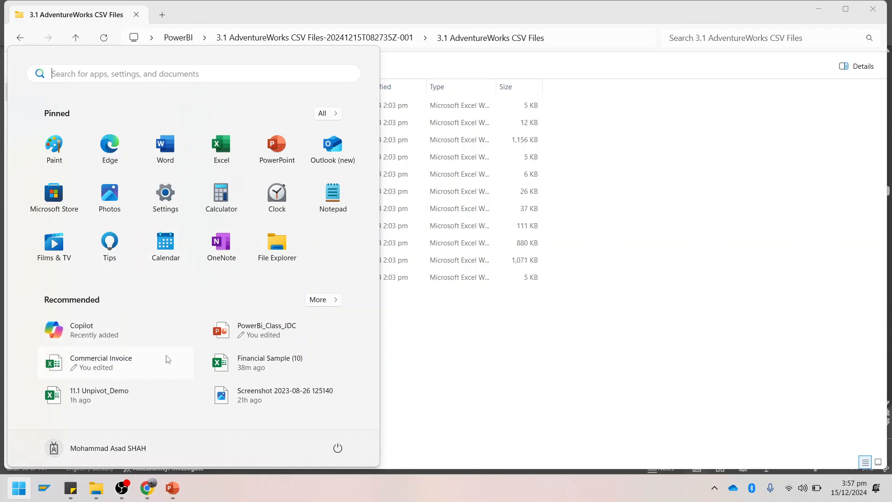
pyautogui.moveTo(171, 356)
pyautogui.click(21, 498)
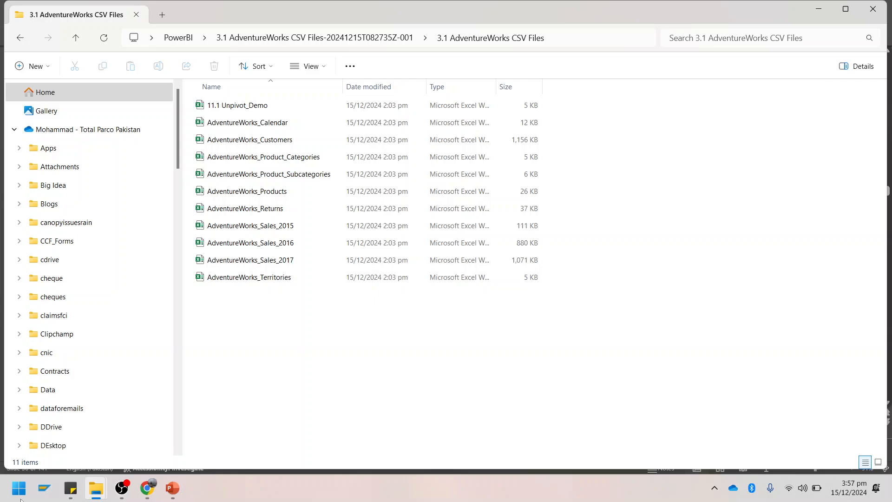
pyautogui.click(19, 497)
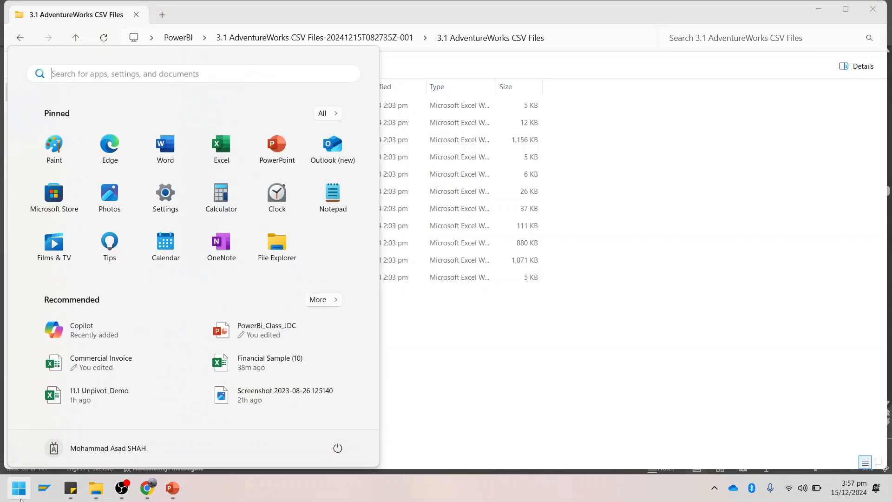
pyautogui.write('power')
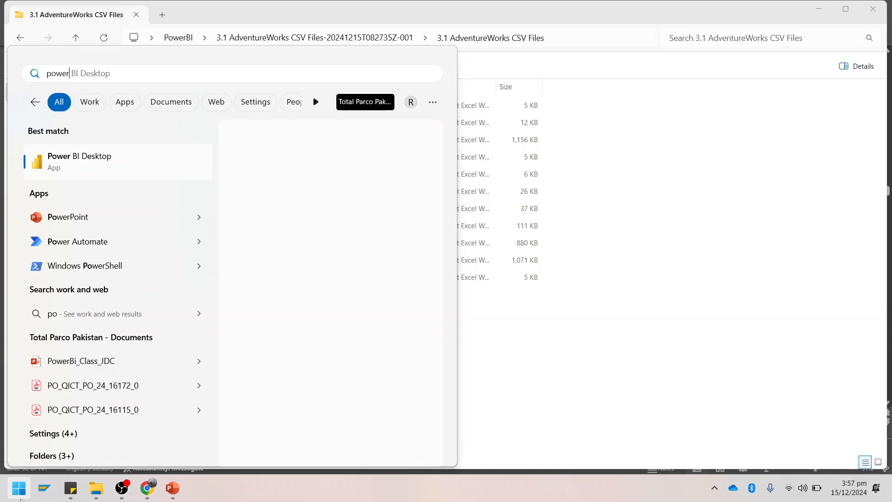
pyautogui.click(102, 166)
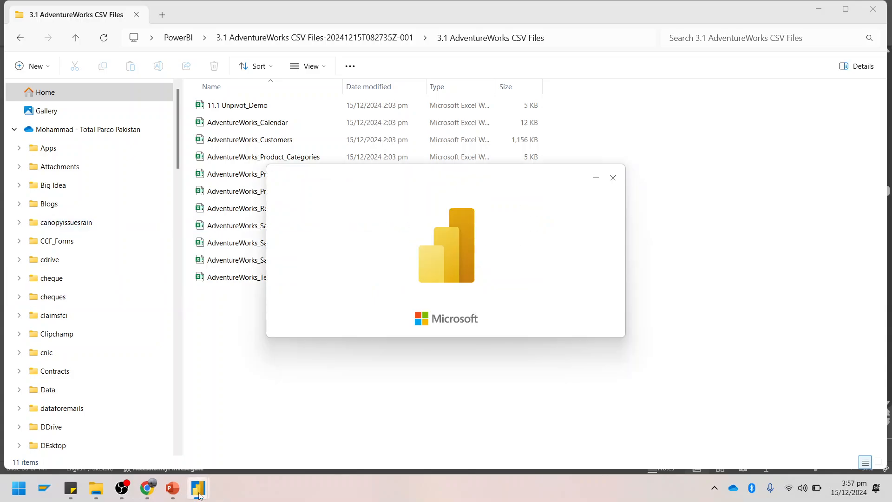
pyautogui.moveTo(200, 496)
pyautogui.moveTo(250, 420)
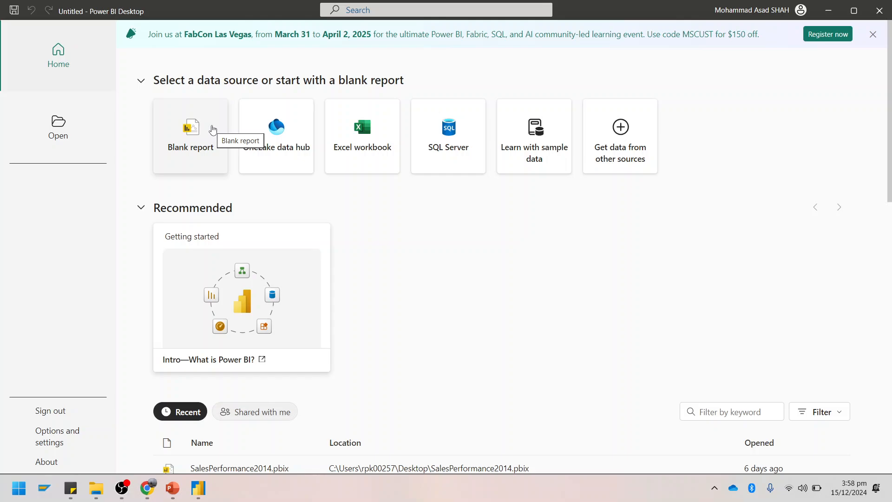
pyautogui.click(193, 133)
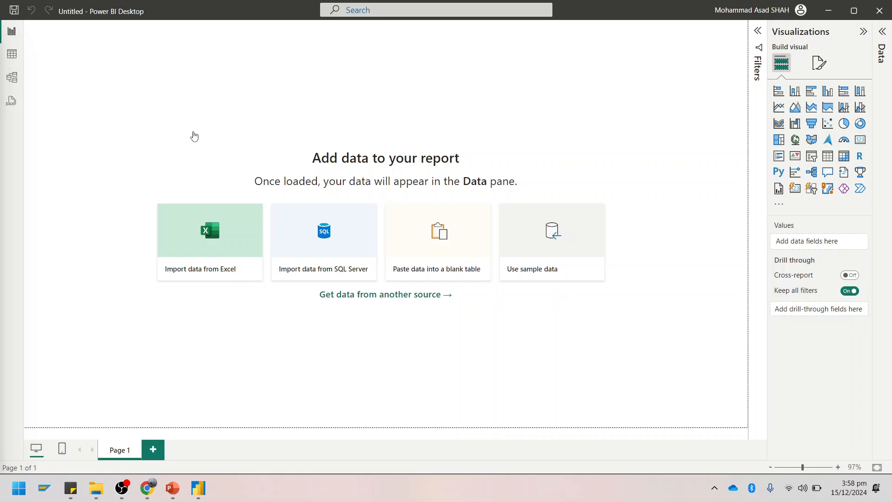
# Switch to the PowerPoint presentation PowerBi_Class_JDC at the slide Connecting and Cleansing of the Data.
pyautogui.click(173, 488)
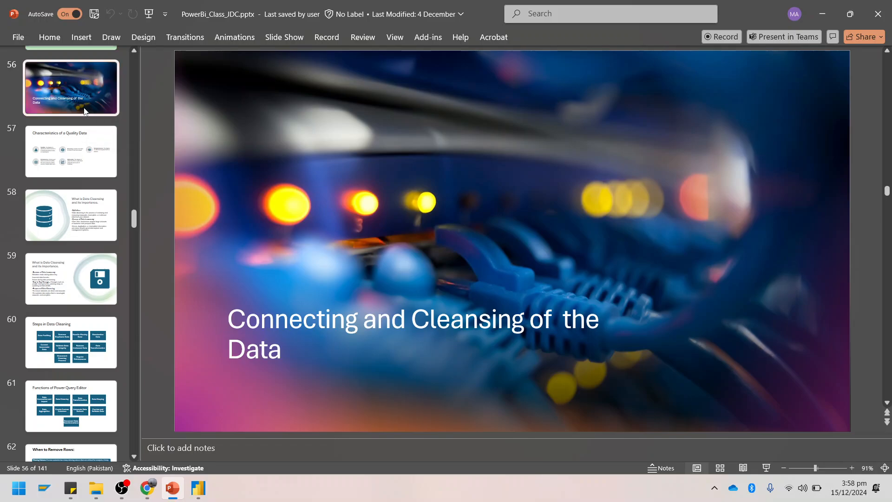
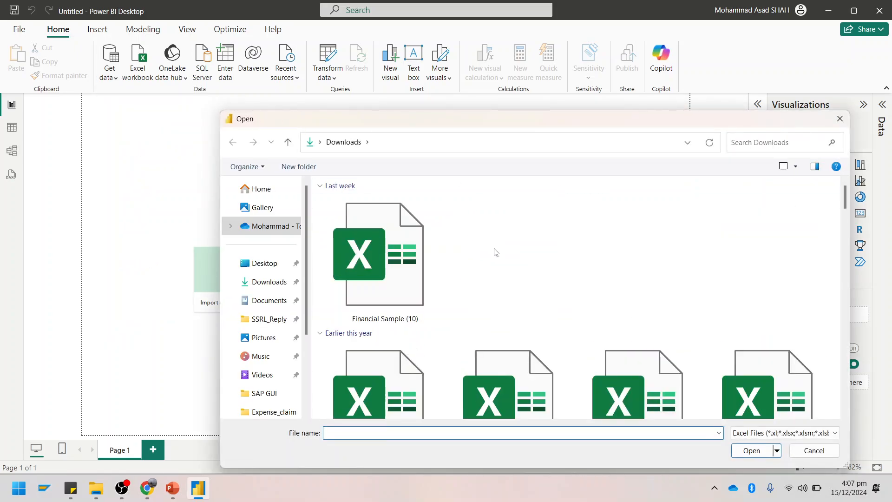
# Browse from the Desktop into the PowerBI folder and open the inner 3.1 AdventureWorks CSV Files folder for the Excel import.
pyautogui.scroll(-3, 279, 293)
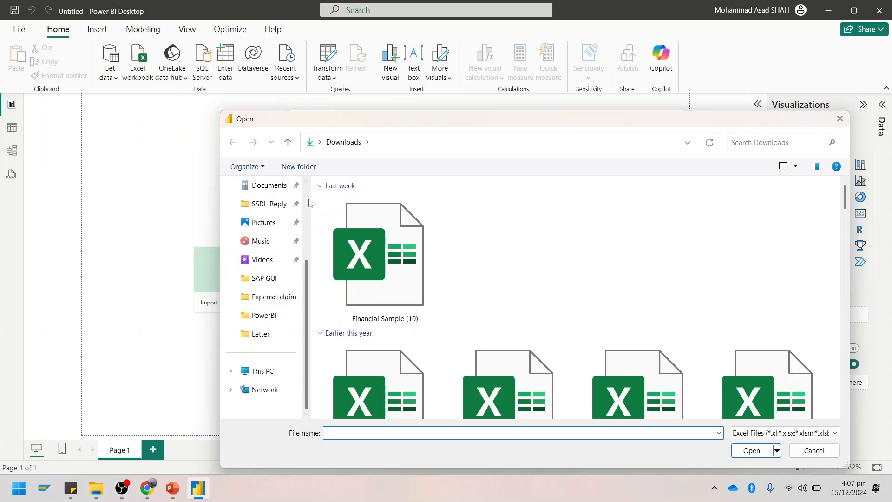
pyautogui.scroll(3, 268, 194)
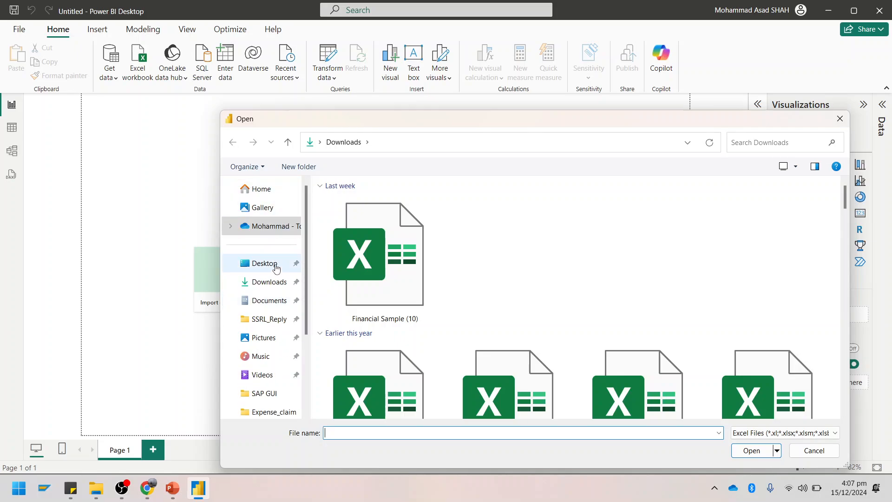
pyautogui.click(264, 263)
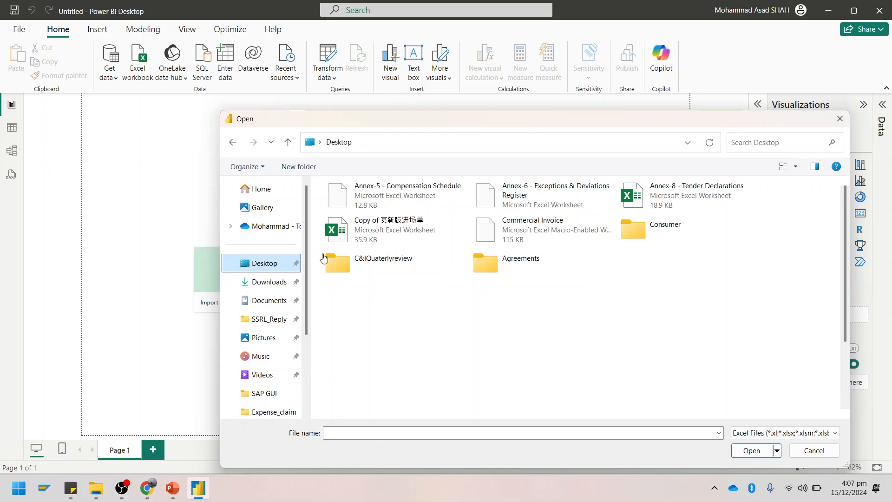
pyautogui.scroll(-3, 412, 254)
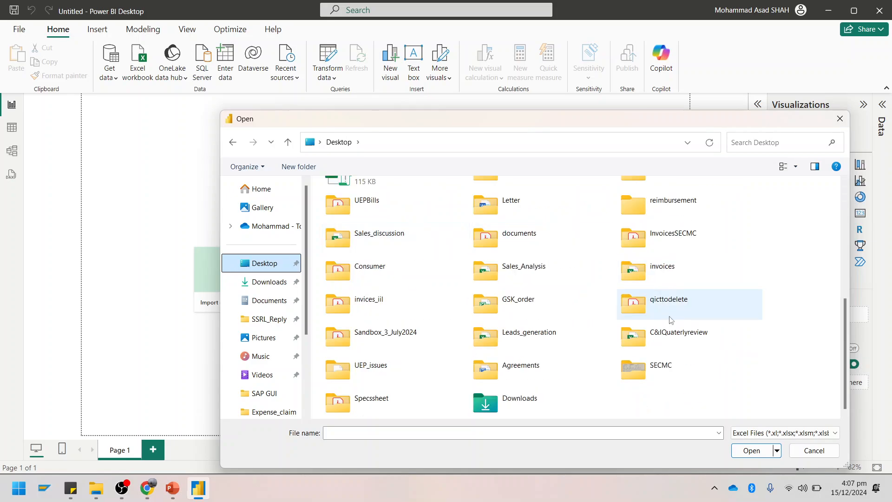
pyautogui.scroll(2, 666, 316)
pyautogui.doubleClick(522, 265)
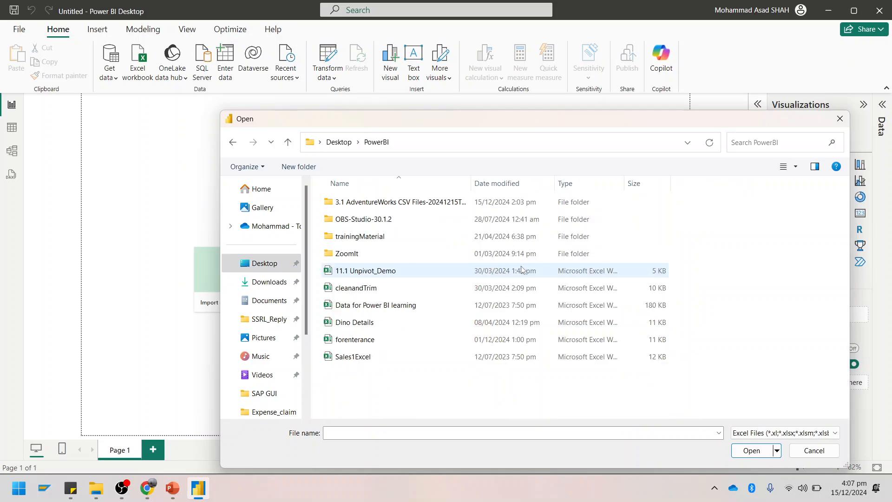
pyautogui.doubleClick(404, 200)
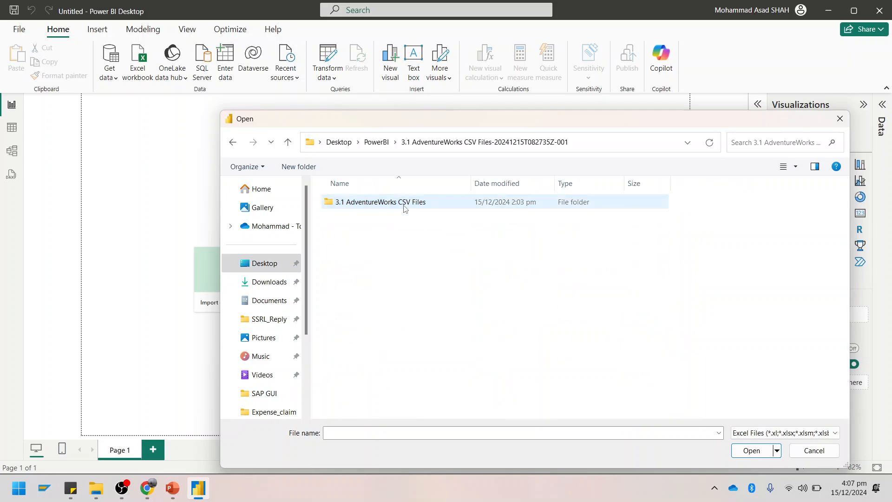
pyautogui.doubleClick(404, 205)
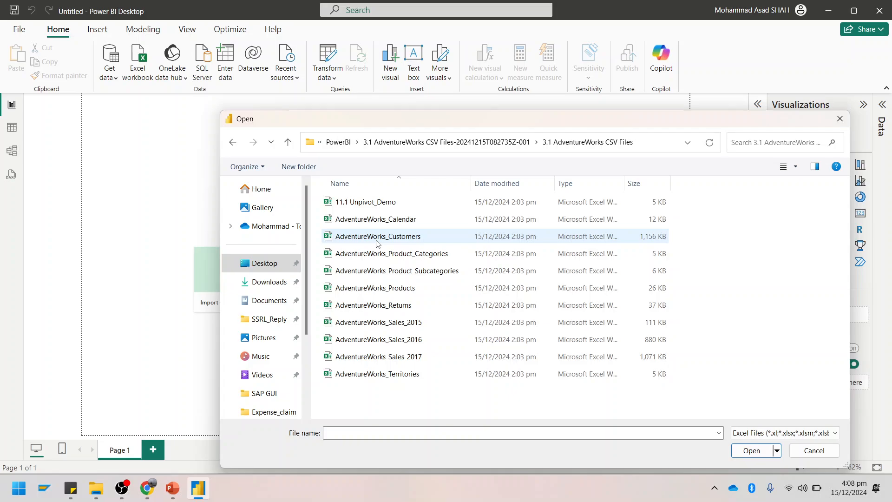
# Choose the AdventureWorks_Products workbook, include its AdventureWorks_Products.csv sheet and open it in Power Query Editor for transformation.
pyautogui.doubleClick(376, 288)
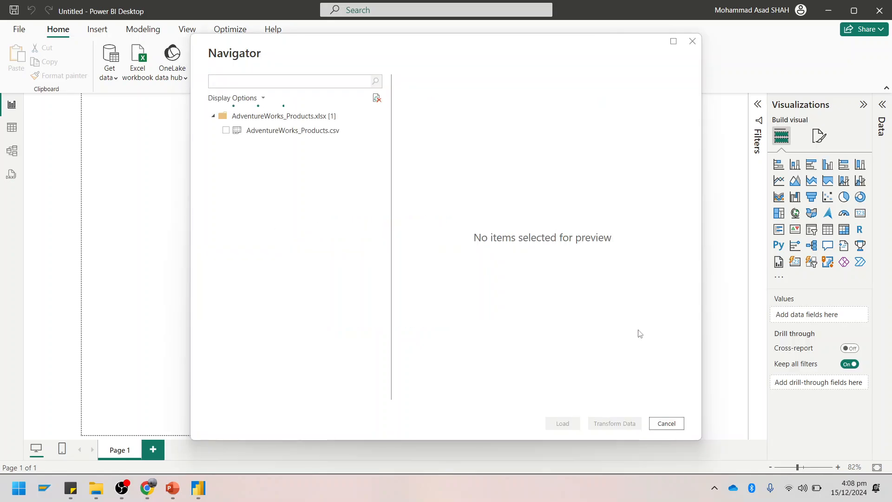
pyautogui.click(226, 130)
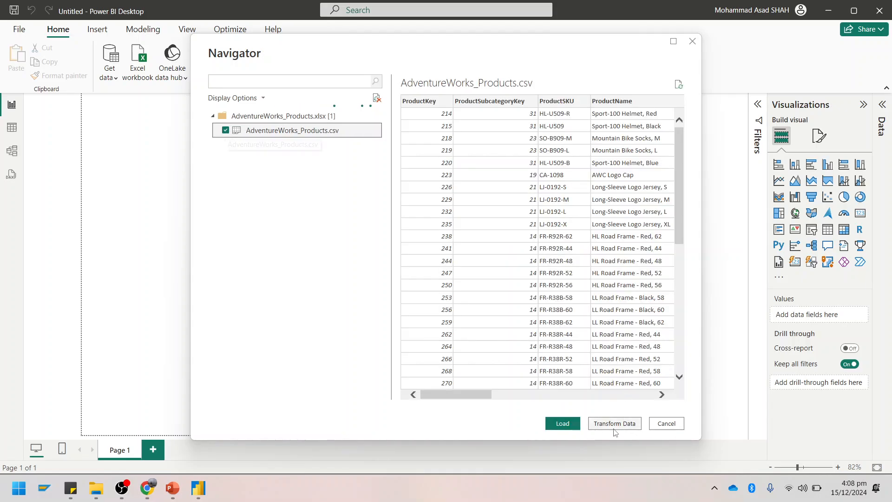
pyautogui.click(615, 428)
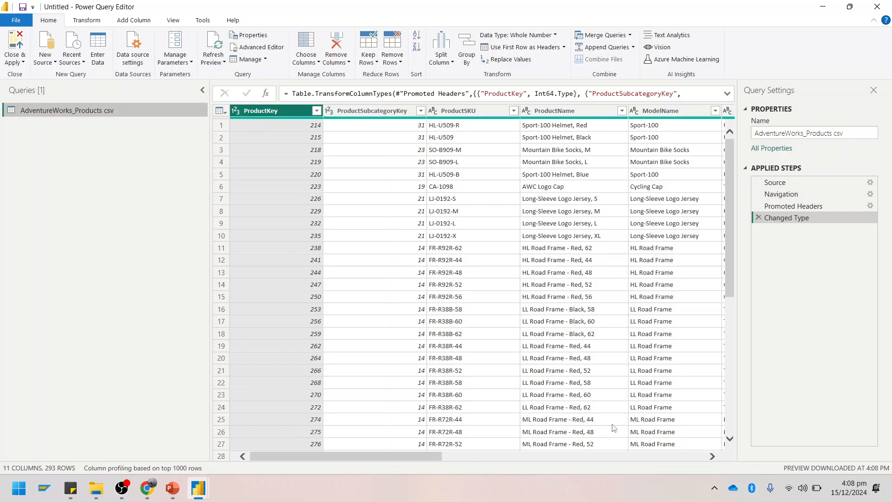
# Look across the product table's columns and filter ProductSKU to keep only BB-7421.
pyautogui.moveTo(410, 461); pyautogui.dragTo(674, 488)
pyautogui.moveTo(726, 501); pyautogui.dragTo(725, 500)
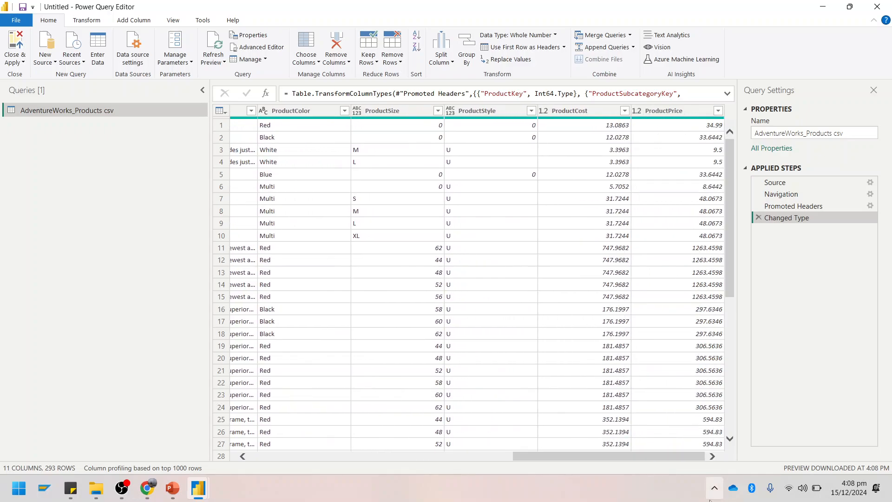
pyautogui.moveTo(595, 456); pyautogui.dragTo(238, 445)
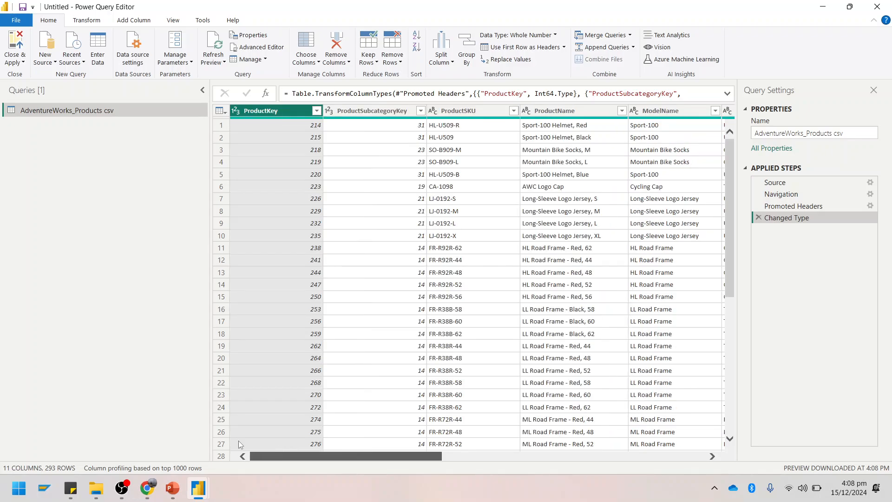
pyautogui.moveTo(325, 453); pyautogui.dragTo(692, 467)
pyautogui.moveTo(606, 455); pyautogui.dragTo(243, 423)
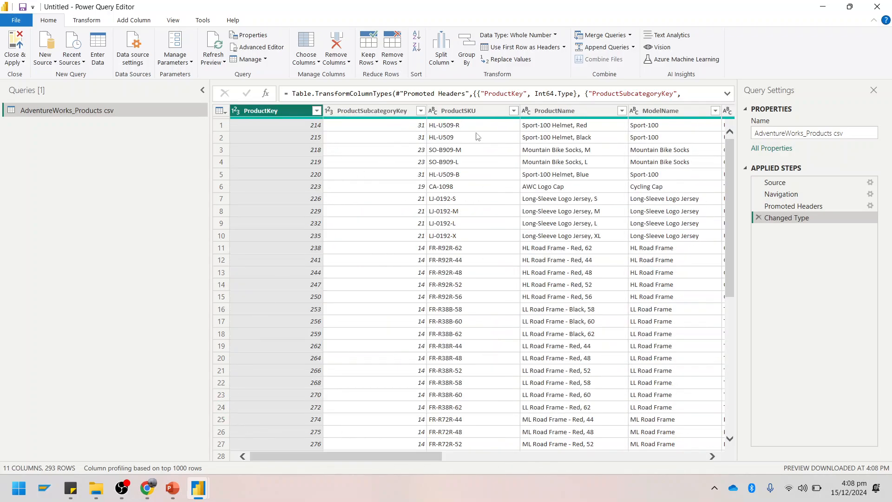
pyautogui.click(514, 111)
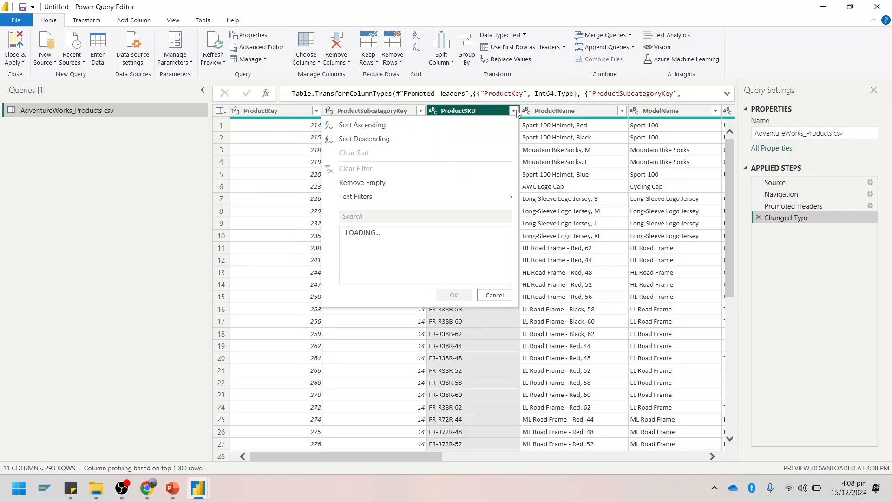
pyautogui.click(350, 233)
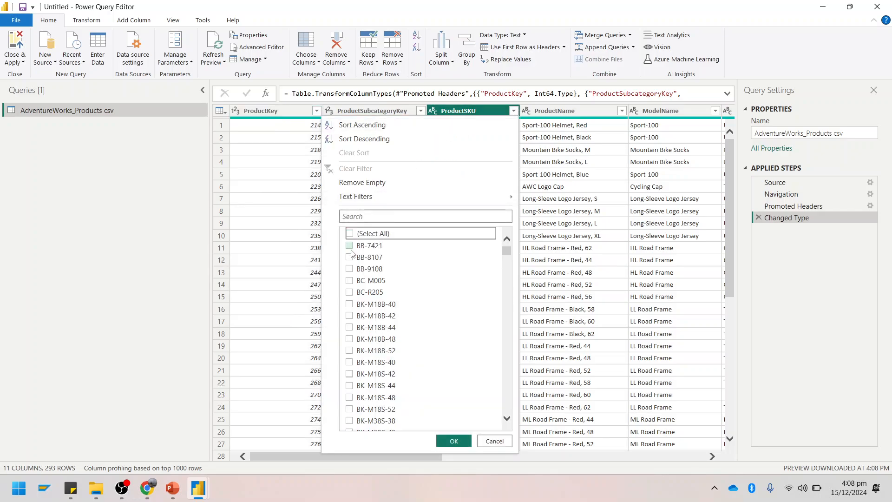
pyautogui.click(350, 246)
pyautogui.click(448, 441)
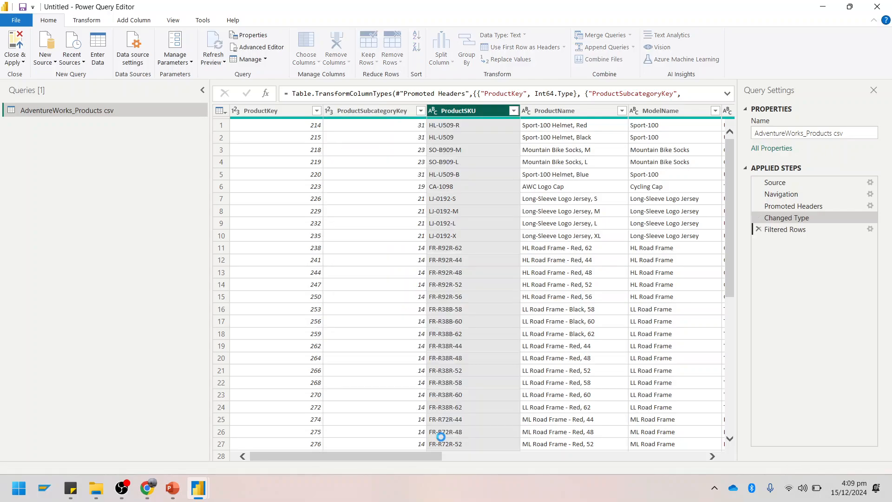
pyautogui.moveTo(417, 457); pyautogui.dragTo(284, 435)
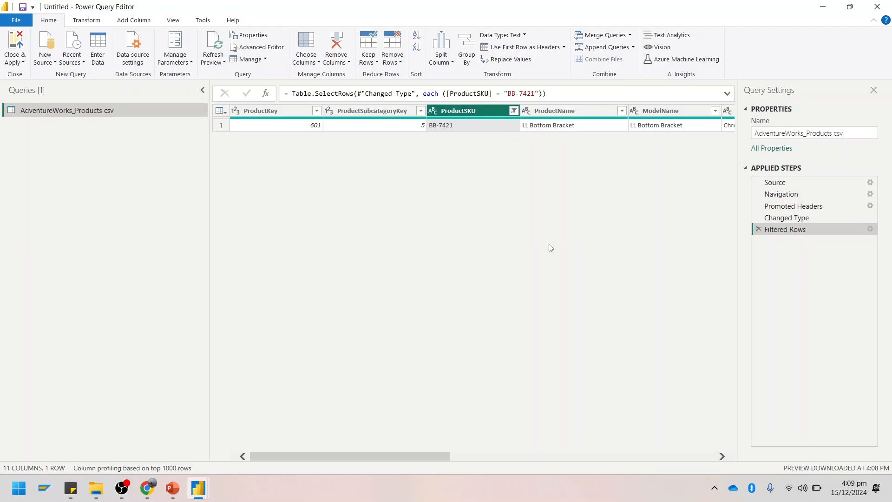
pyautogui.moveTo(422, 456); pyautogui.dragTo(495, 452)
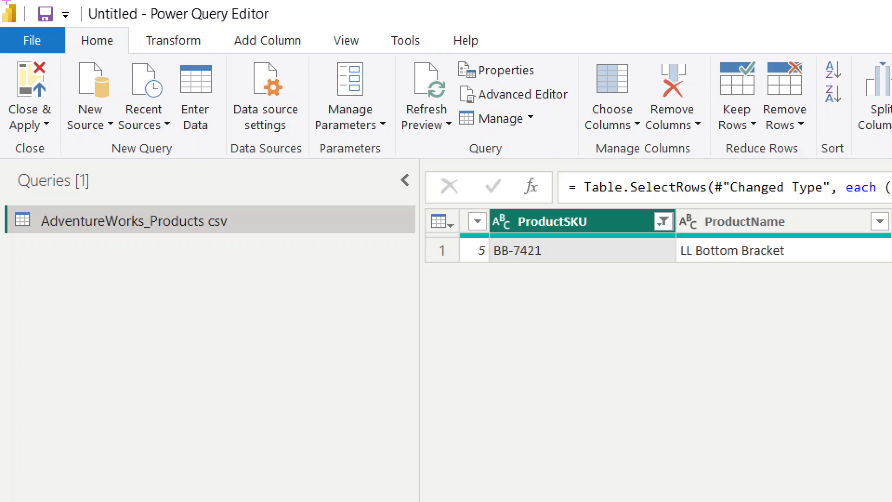
pyautogui.moveTo(5, 1)
pyautogui.mouseDown()
pyautogui.moveTo(57, 156)
pyautogui.moveTo(6, 161)
pyautogui.mouseUp()
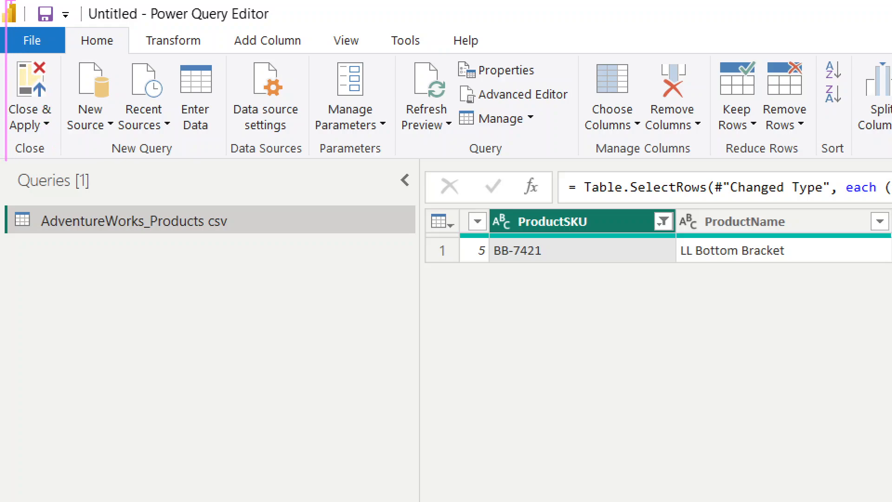
pyautogui.moveTo(10, 1)
pyautogui.mouseDown()
pyautogui.moveTo(891, 224)
pyautogui.moveTo(891, 114)
pyautogui.moveTo(891, 177)
pyautogui.mouseUp()
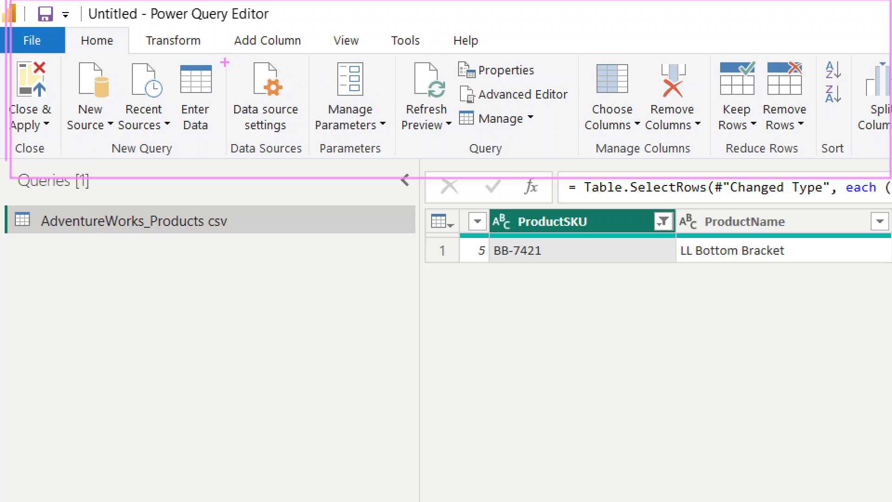
pyautogui.moveTo(146, 51); pyautogui.dragTo(272, 55)
pyautogui.press('Escape')
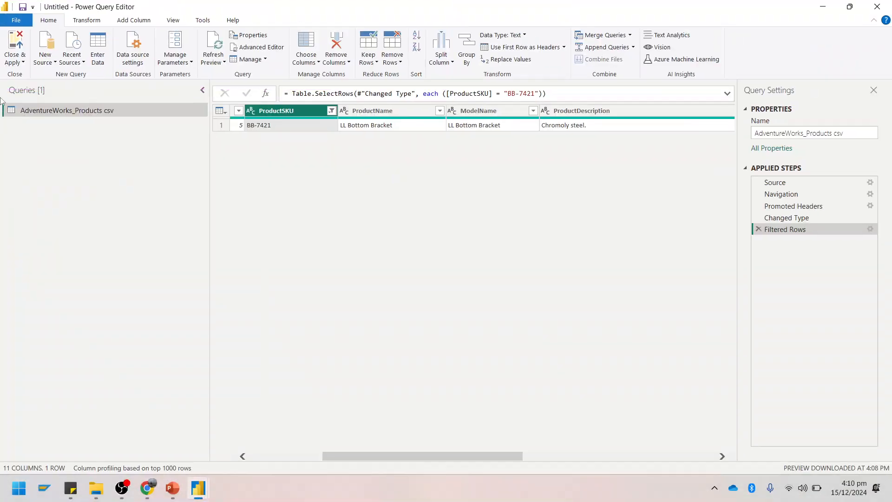
pyautogui.hotkey('ctrl', '1')
pyautogui.click(1, 154)
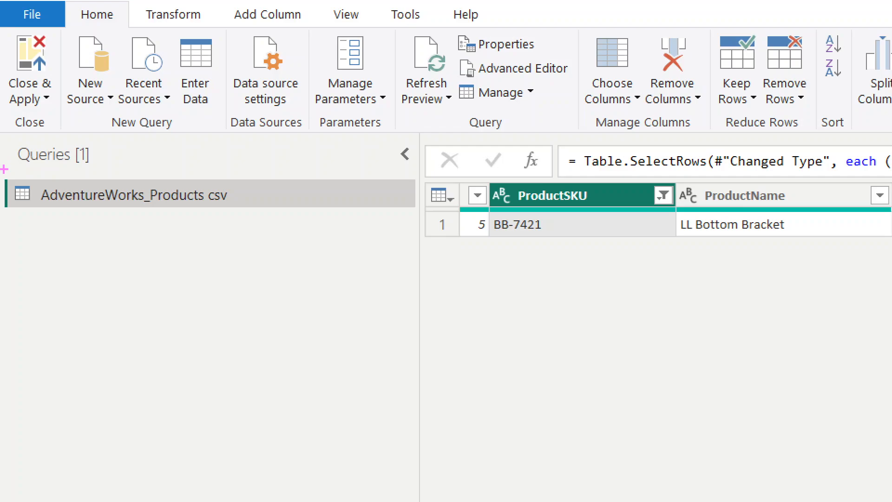
pyautogui.moveTo(1, 139)
pyautogui.mouseDown()
pyautogui.moveTo(58, 202)
pyautogui.moveTo(17, 245)
pyautogui.moveTo(0, 248)
pyautogui.mouseUp()
pyautogui.moveTo(1, 135); pyautogui.dragTo(409, 285)
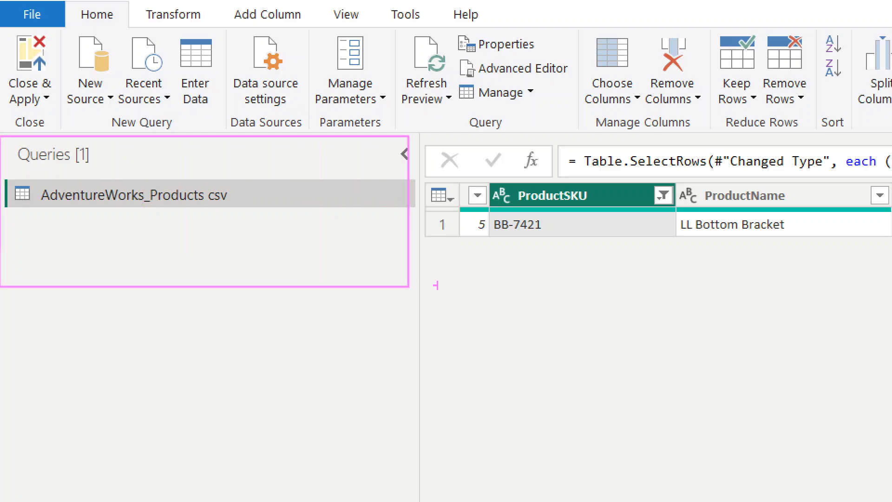
pyautogui.moveTo(526, 127); pyautogui.dragTo(891, 185)
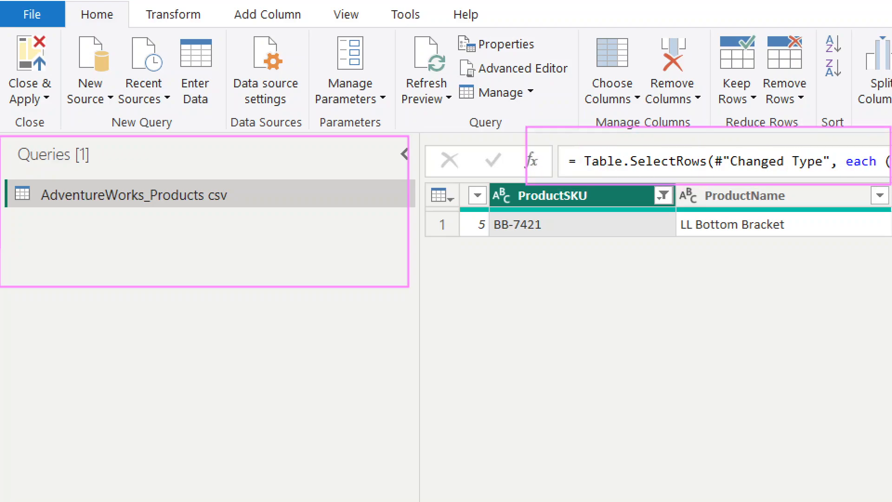
pyautogui.press('Escape')
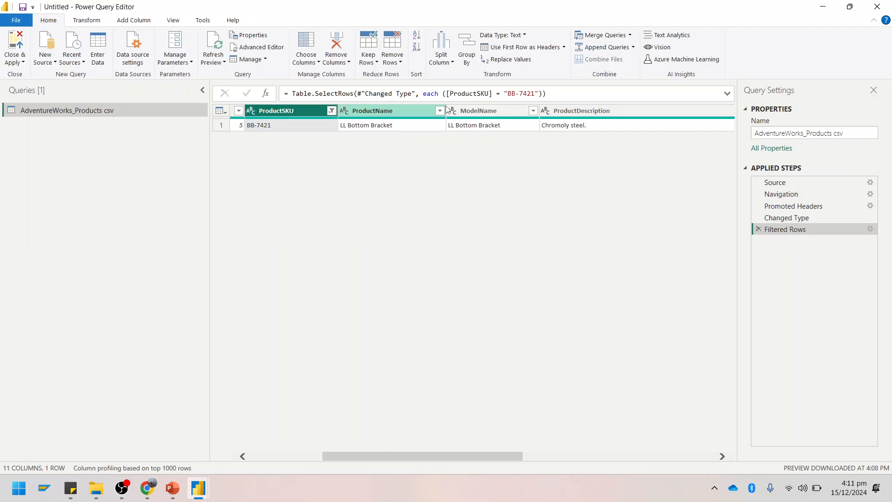
pyautogui.hotkey('ctrl', '1')
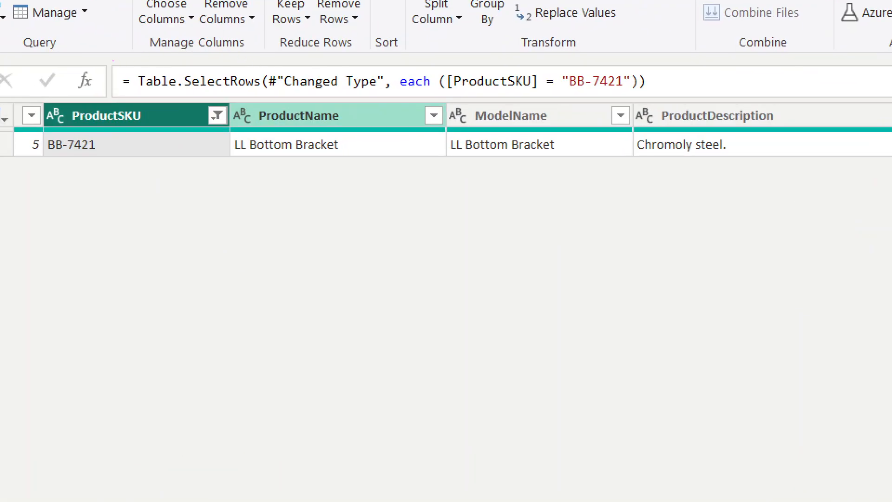
pyautogui.moveTo(113, 61); pyautogui.dragTo(718, 110)
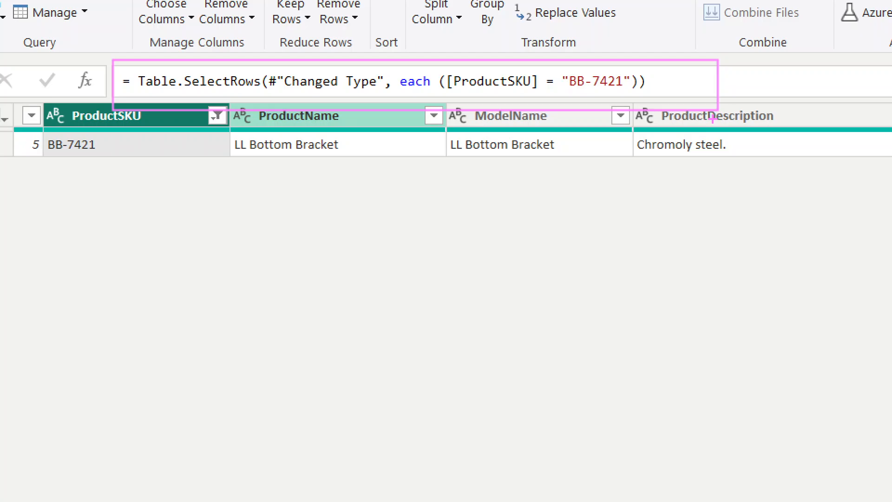
pyautogui.press('Escape')
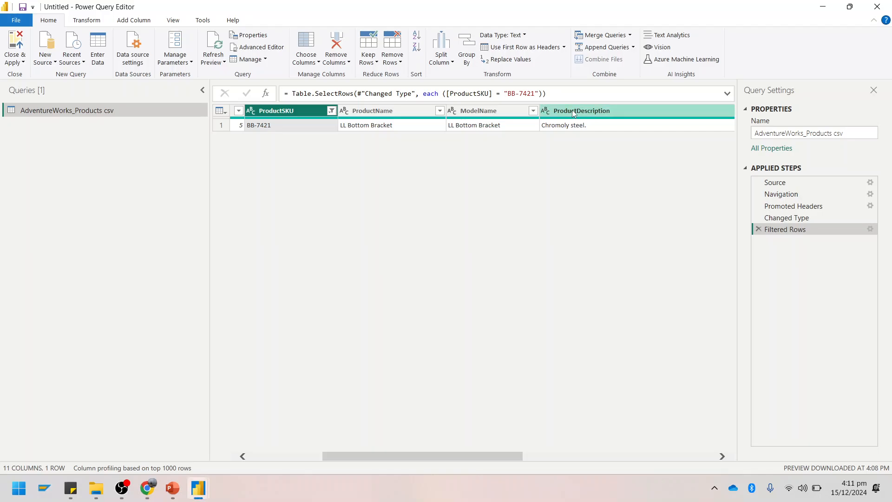
pyautogui.hotkey('ctrl', '1')
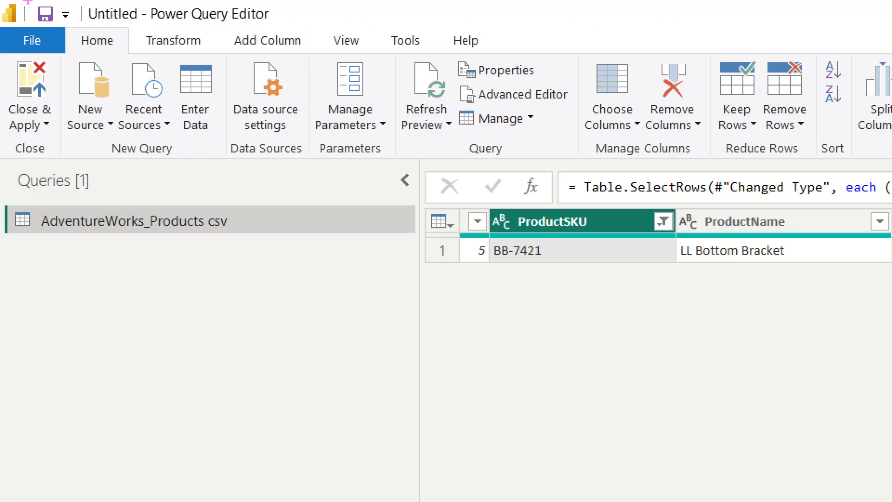
pyautogui.moveTo(39, 1); pyautogui.dragTo(888, 155)
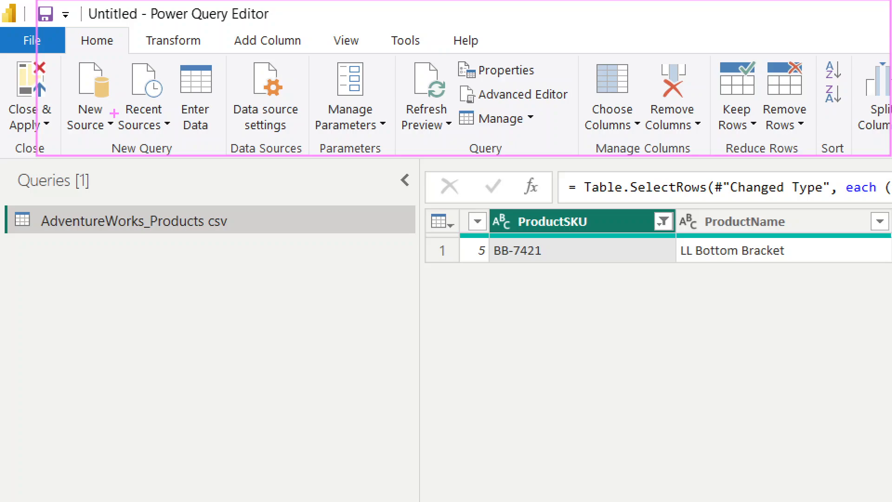
pyautogui.press('Escape')
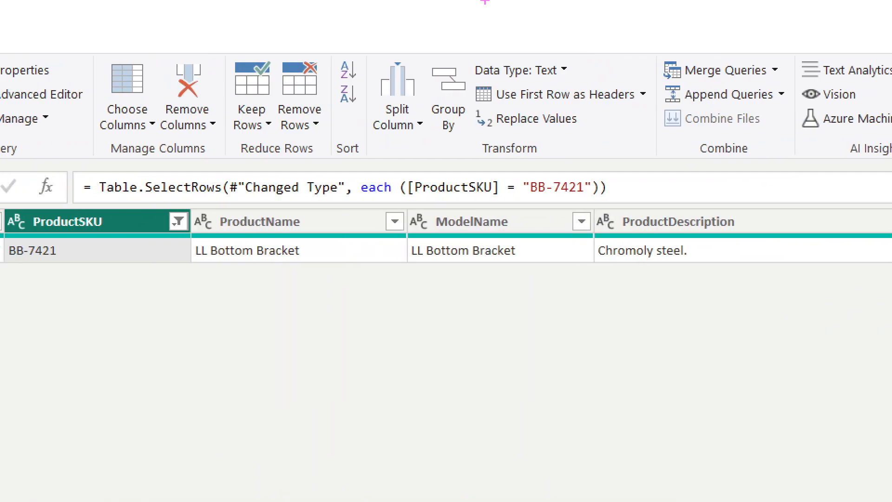
pyautogui.moveTo(54, 162)
pyautogui.mouseDown()
pyautogui.moveTo(72, 199)
pyautogui.moveTo(44, 219)
pyautogui.mouseUp()
pyautogui.moveTo(75, 158)
pyautogui.mouseDown()
pyautogui.moveTo(104, 211)
pyautogui.moveTo(595, 232)
pyautogui.moveTo(716, 210)
pyautogui.mouseUp()
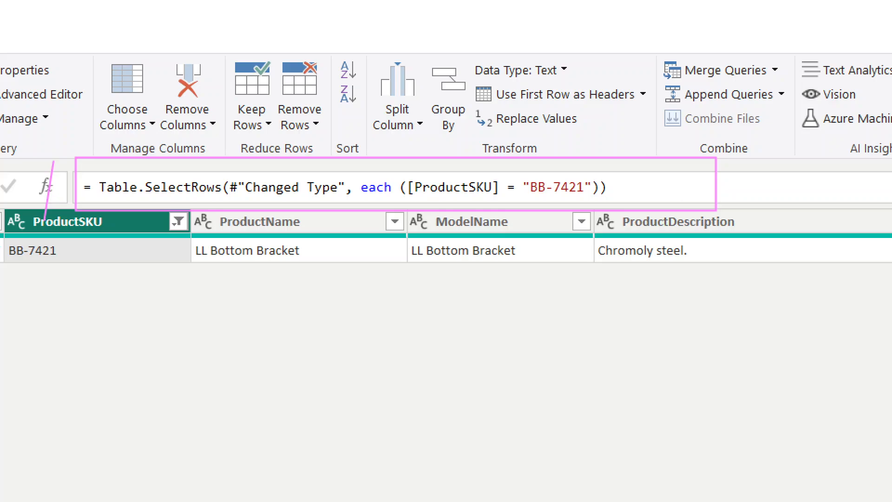
pyautogui.moveTo(105, 202); pyautogui.dragTo(622, 202)
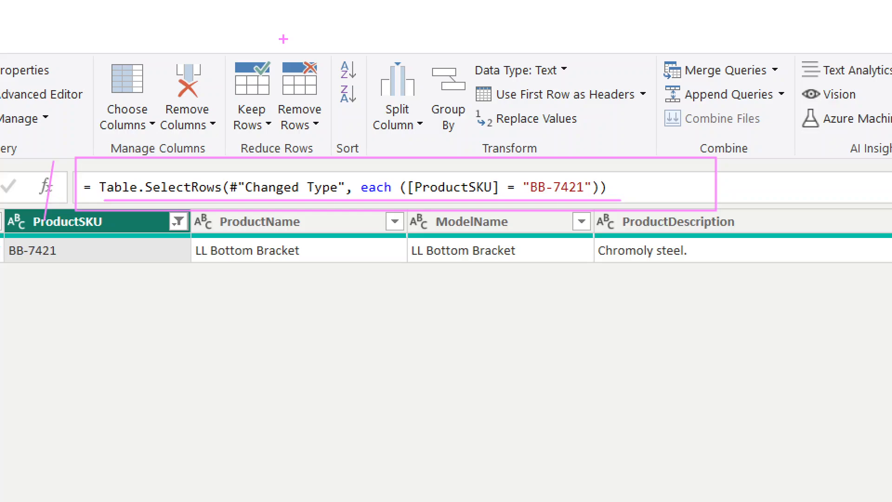
pyautogui.moveTo(108, 162)
pyautogui.mouseDown()
pyautogui.moveTo(109, 203)
pyautogui.moveTo(206, 164)
pyautogui.moveTo(756, 149)
pyautogui.moveTo(753, 176)
pyautogui.mouseUp()
pyautogui.moveTo(625, 164); pyautogui.dragTo(618, 235)
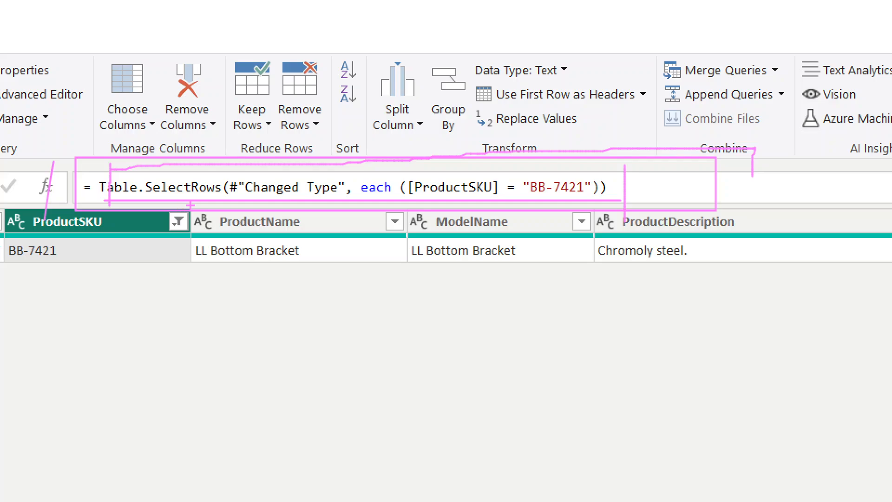
pyautogui.moveTo(87, 199); pyautogui.dragTo(226, 191)
pyautogui.hotkey('ctrl', 'z')
pyautogui.moveTo(88, 199); pyautogui.dragTo(225, 199)
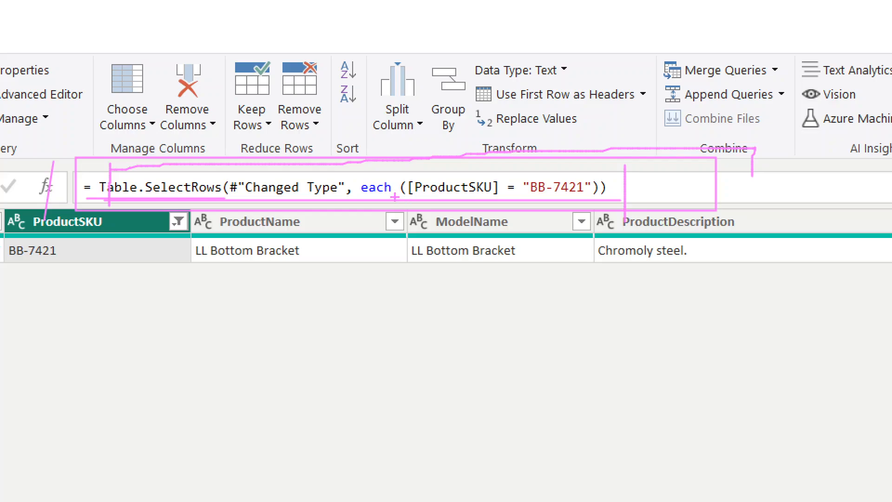
# Edit the Filtered Rows formula so that ProductSKU equals "BB-7420".
pyautogui.moveTo(410, 199); pyautogui.dragTo(535, 199)
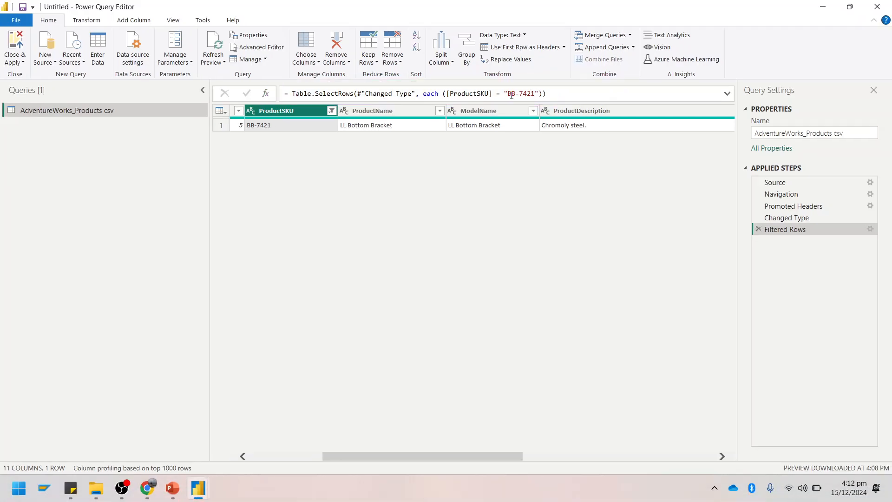
pyautogui.click(538, 93)
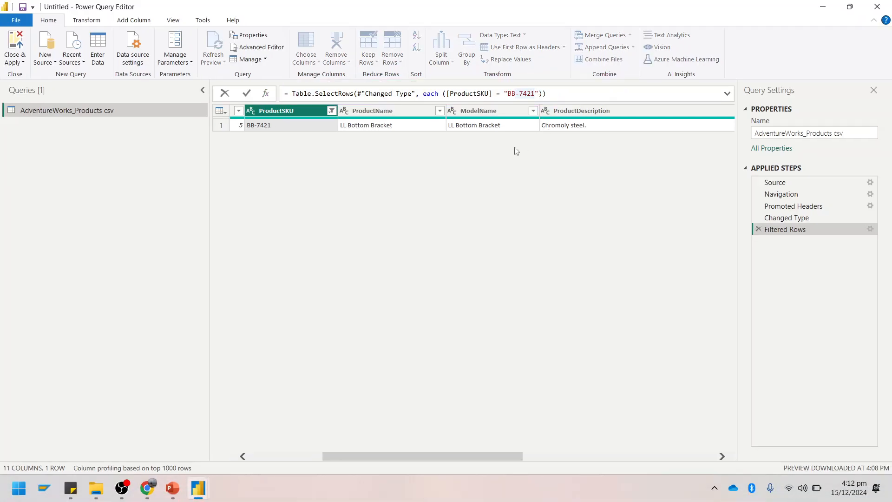
pyautogui.press('BackSpace')
pyautogui.write('0')
pyautogui.press('Return')
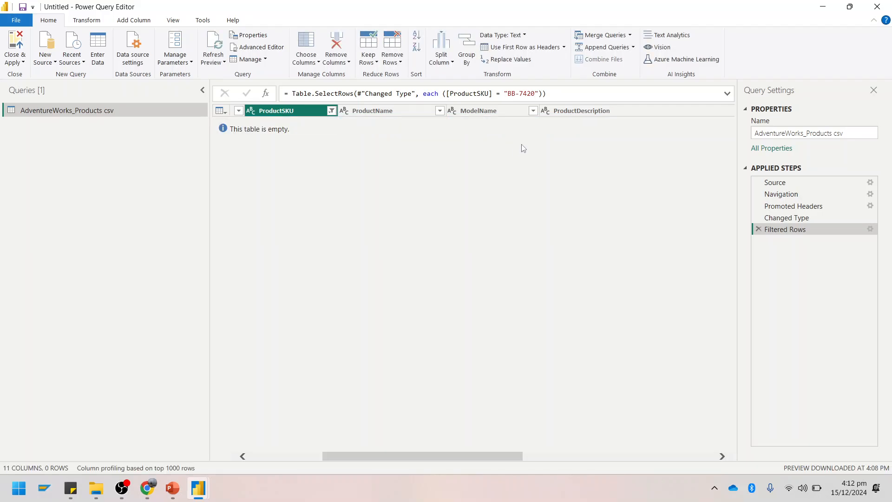
# Set the ProductSKU value in the Filtered Rows formula back to "BB-7421".
pyautogui.click(535, 94)
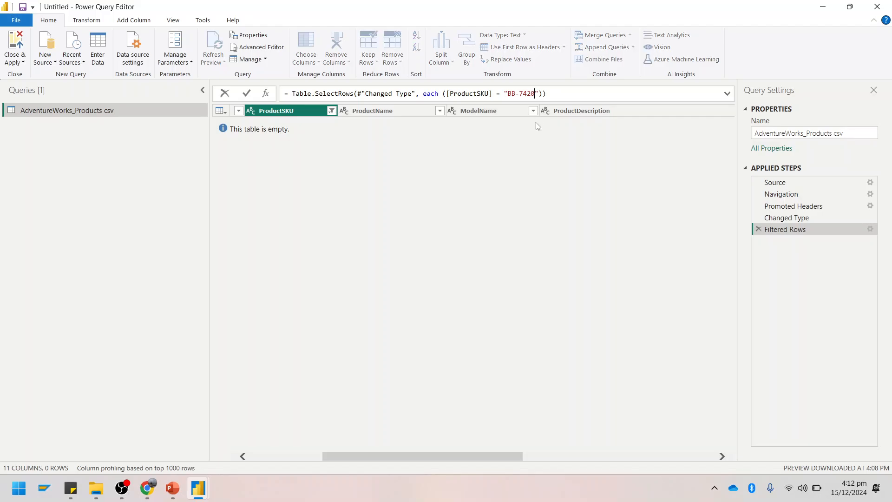
pyautogui.press('BackSpace')
pyautogui.write('1')
pyautogui.press('Return')
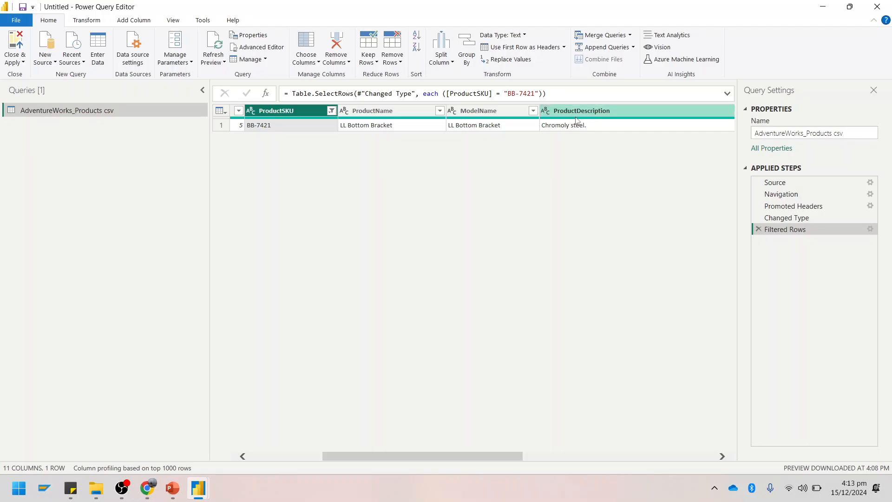
pyautogui.moveTo(579, 119)
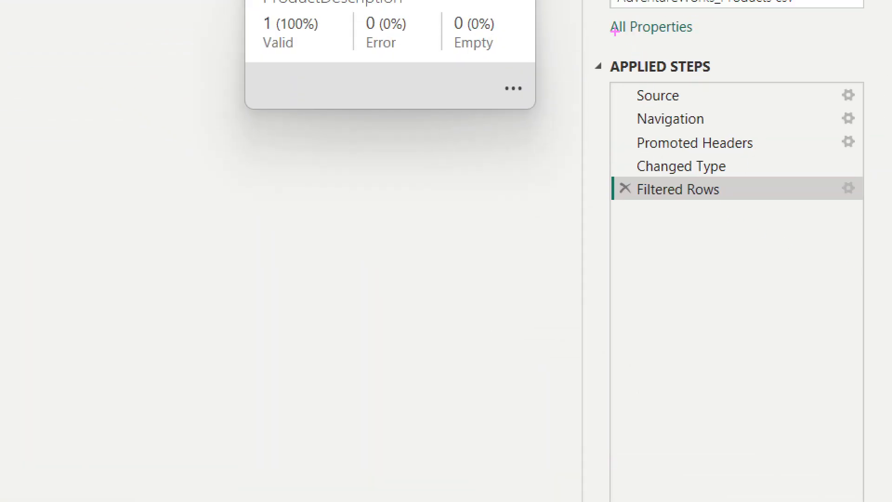
pyautogui.moveTo(593, 24); pyautogui.dragTo(890, 249)
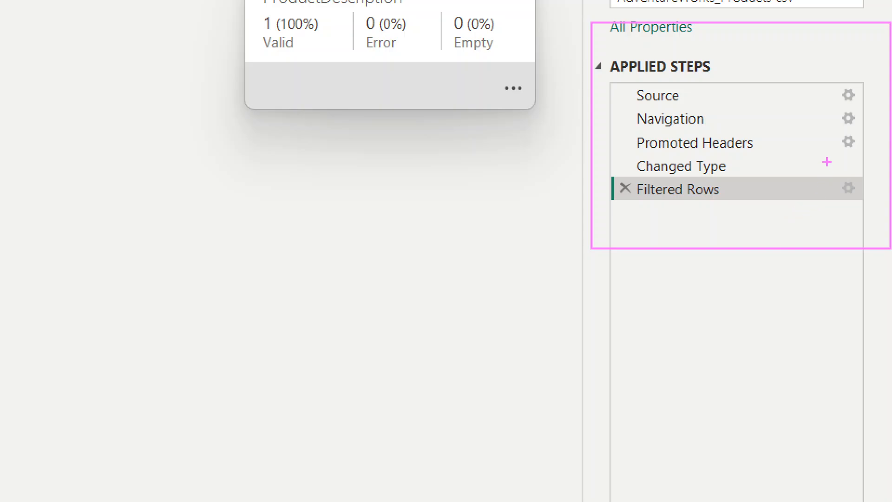
pyautogui.moveTo(827, 162)
pyautogui.mouseDown()
pyautogui.moveTo(856, 207)
pyautogui.moveTo(876, 209)
pyautogui.mouseUp()
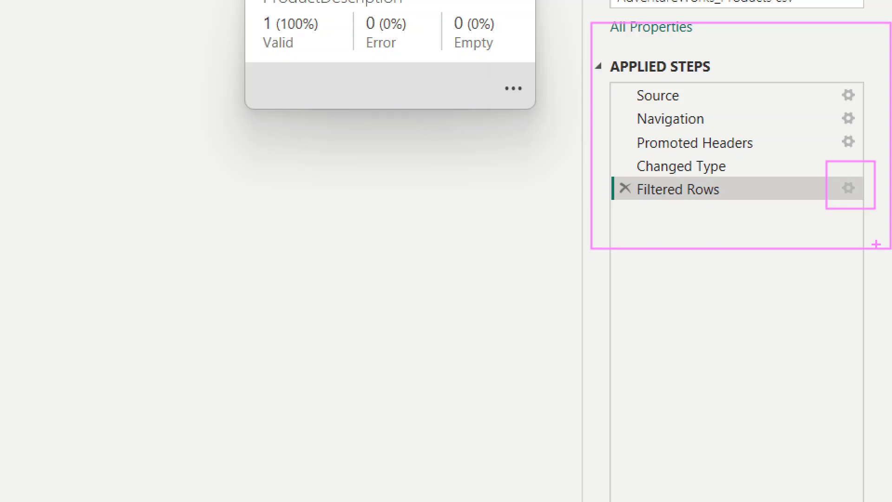
pyautogui.press('Escape')
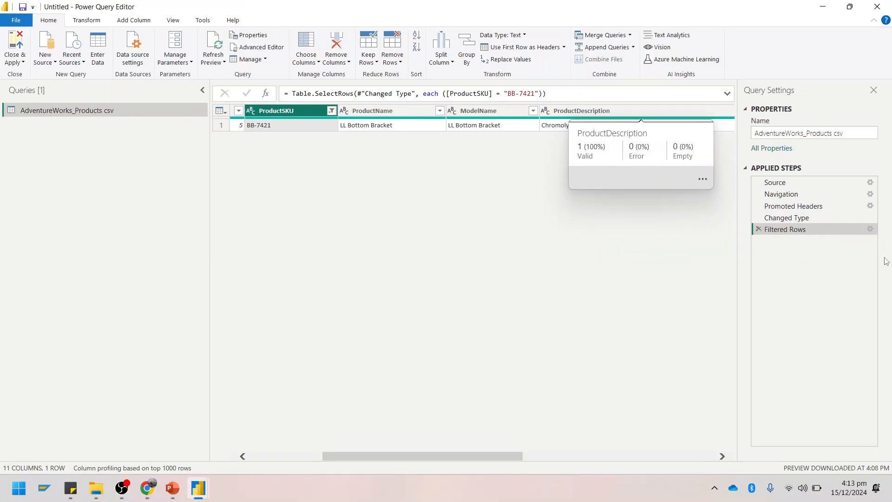
# Delete the Filtered Rows and Changed Type steps from the product query's applied steps.
pyautogui.click(759, 230)
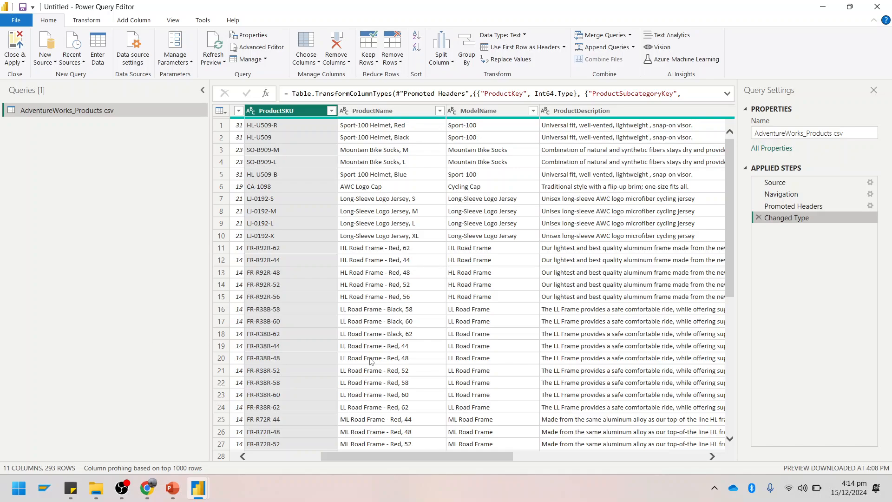
pyautogui.click(759, 217)
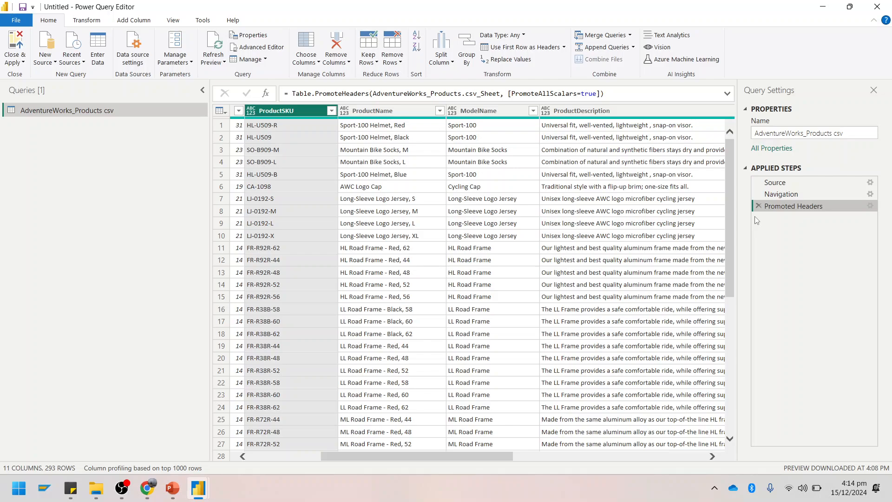
# Rename the AdventureWorks_Products csv query as Product_lookup.
pyautogui.click(860, 138)
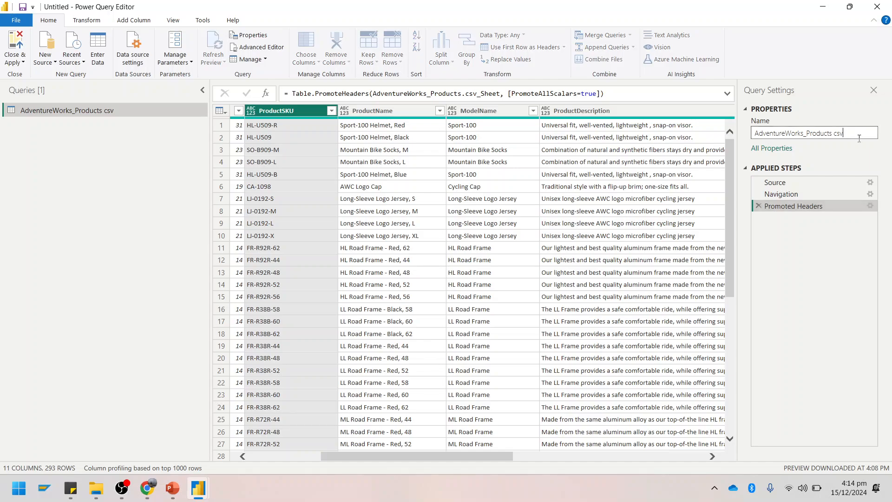
pyautogui.press('BackSpace')
pyautogui.press('BackSpace')
pyautogui.press('BackSpace')
pyautogui.press('BackSpace')
pyautogui.press('BackSpace')
pyautogui.press('BackSpace')
pyautogui.press('BackSpace')
pyautogui.press('BackSpace')
pyautogui.press('BackSpace')
pyautogui.press('BackSpace')
pyautogui.press('BackSpace')
pyautogui.press('BackSpace')
pyautogui.press('BackSpace')
pyautogui.press('BackSpace')
pyautogui.press('BackSpace')
pyautogui.press('BackSpace')
pyautogui.press('BackSpace')
pyautogui.press('BackSpace')
pyautogui.press('BackSpace')
pyautogui.press('BackSpace')
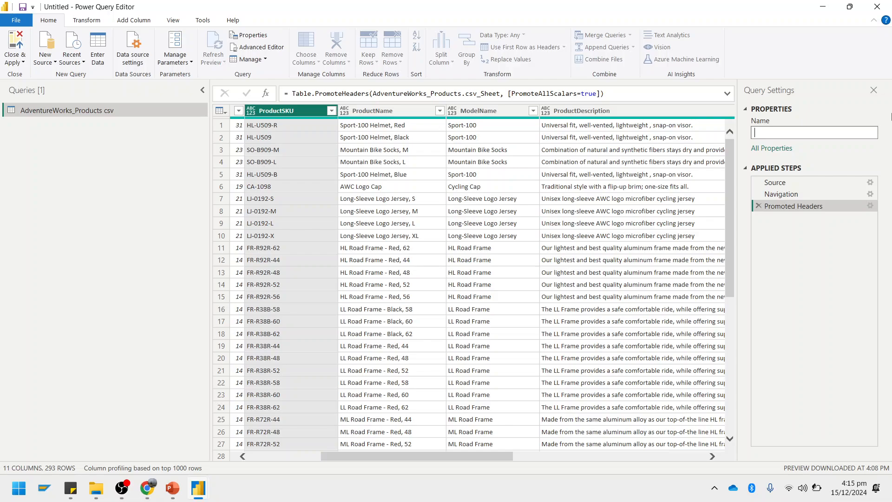
pyautogui.write('Product_lookup')
pyautogui.press('Return')
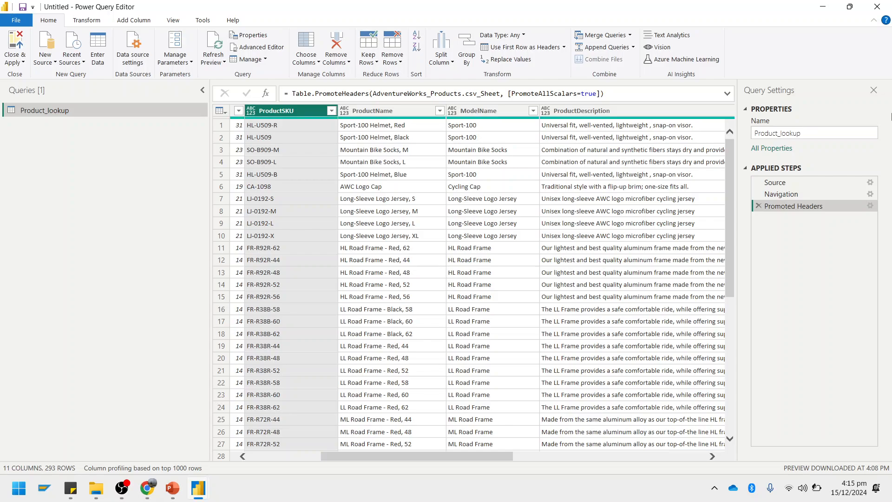
# Examine the full formula and table preview of the Source, Navigation and Promoted Headers steps in turn.
pyautogui.click(785, 183)
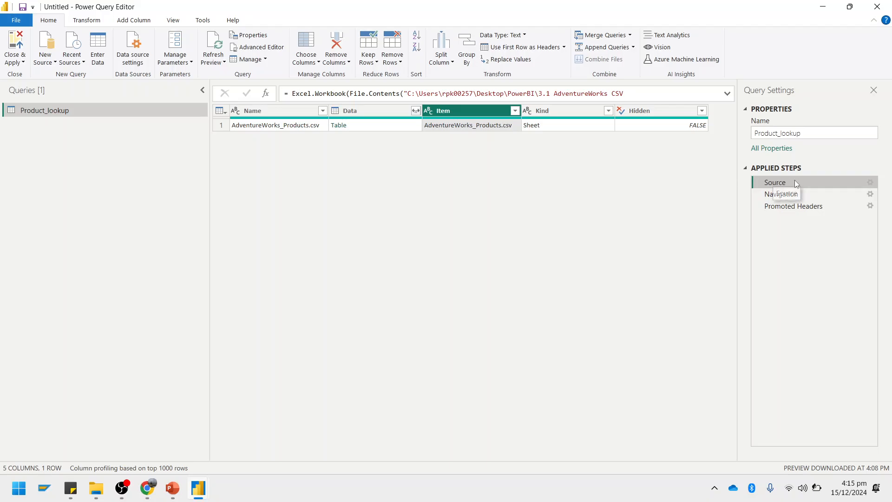
pyautogui.click(727, 94)
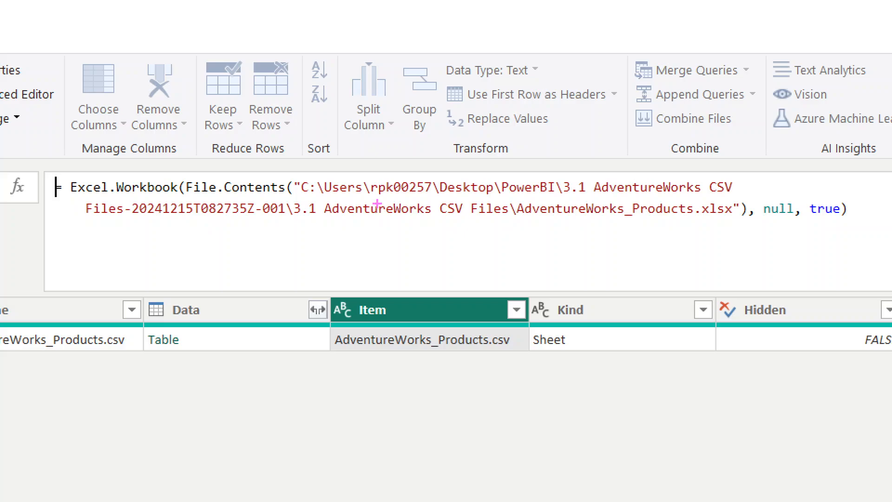
pyautogui.moveTo(298, 192); pyautogui.dragTo(704, 194)
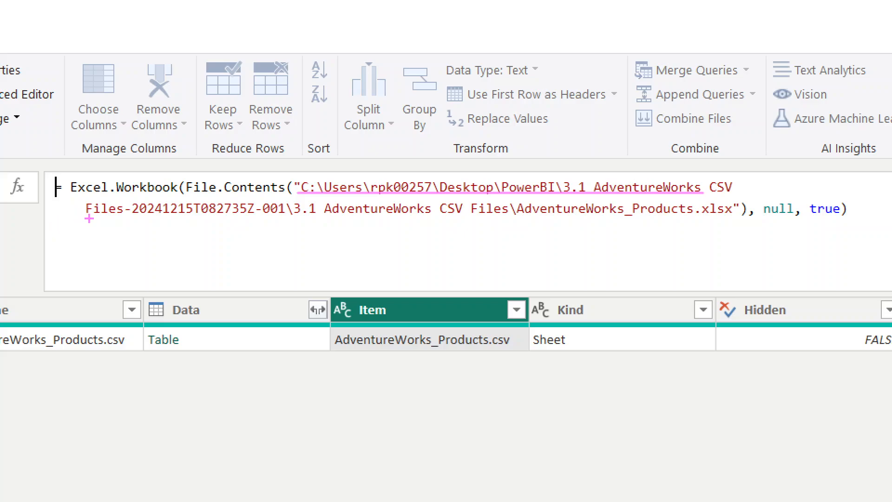
pyautogui.moveTo(88, 218); pyautogui.dragTo(766, 219)
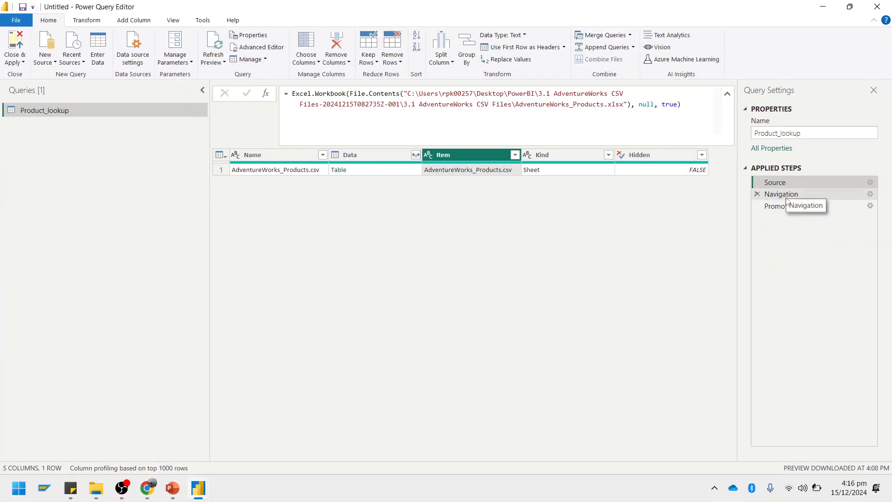
pyautogui.click(785, 195)
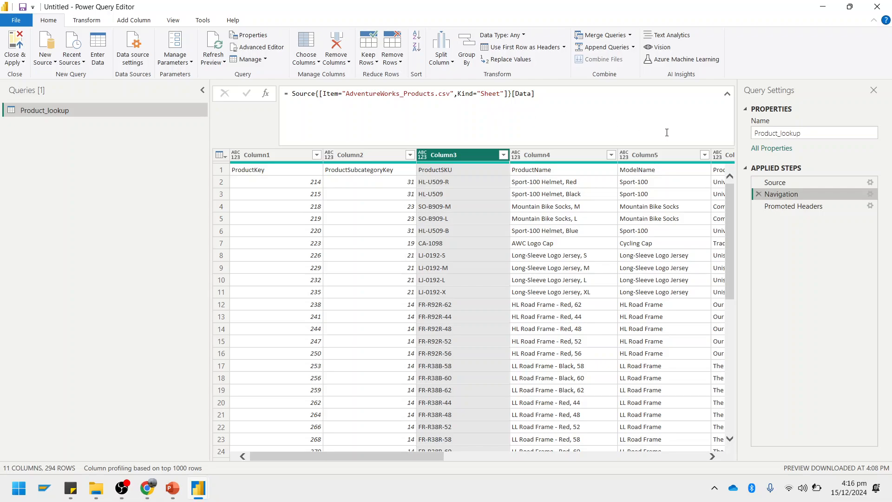
pyautogui.click(787, 207)
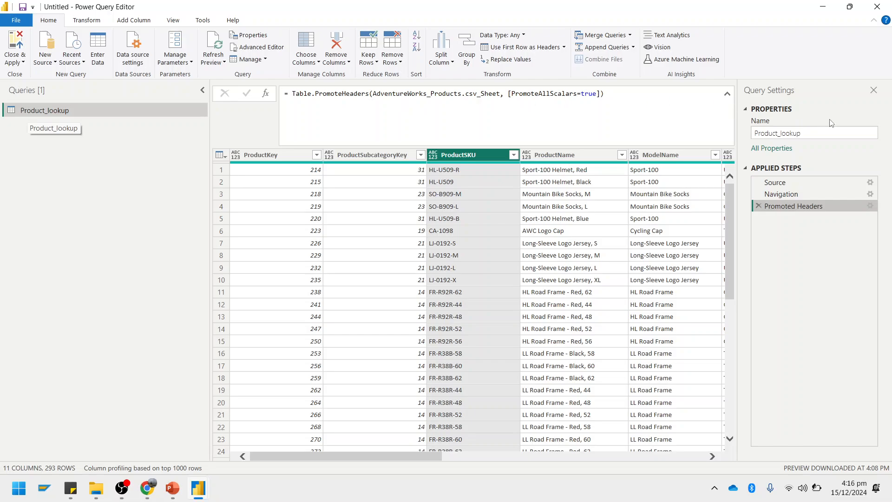
# Look over the product table's last columns and collapse the query list to widen the data preview.
pyautogui.click(835, 133)
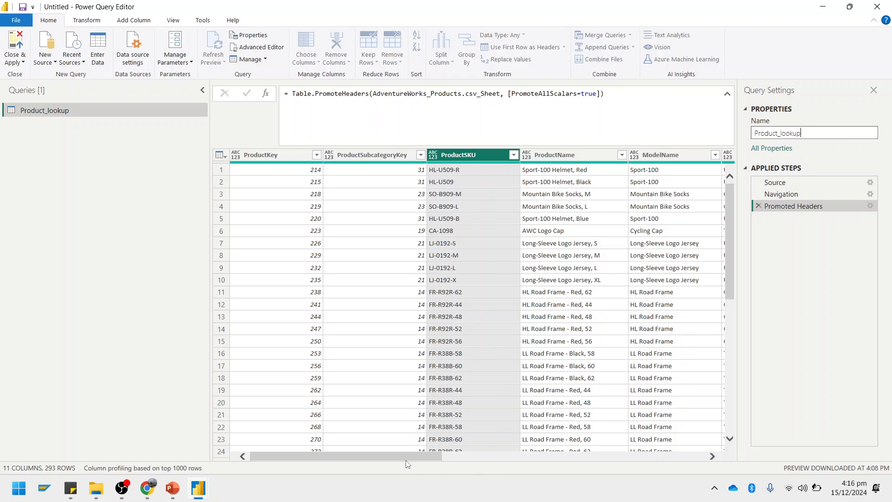
pyautogui.moveTo(455, 461); pyautogui.dragTo(718, 462)
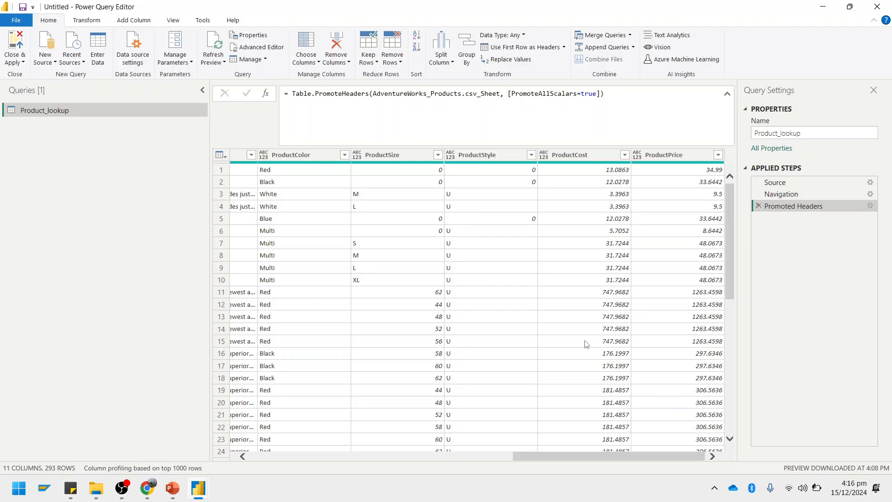
pyautogui.click(202, 90)
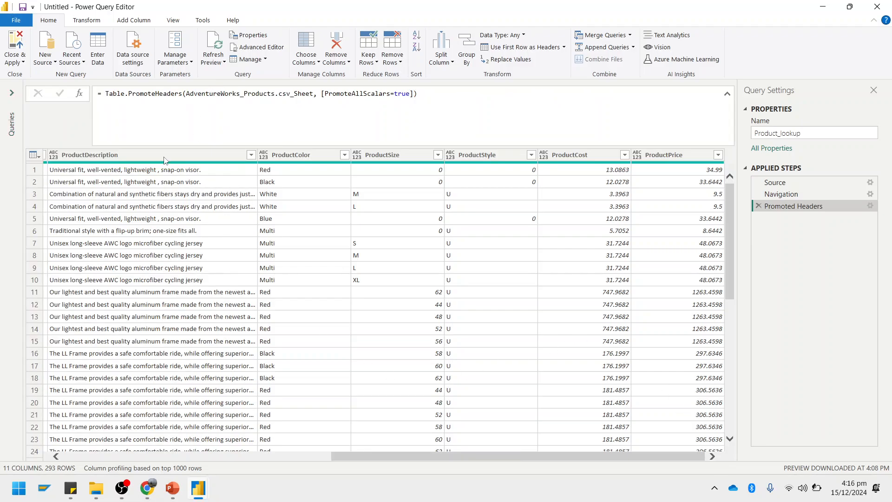
# Set the data type of the ProductKey column to Whole Number.
pyautogui.moveTo(395, 460); pyautogui.dragTo(97, 462)
pyautogui.click(98, 154)
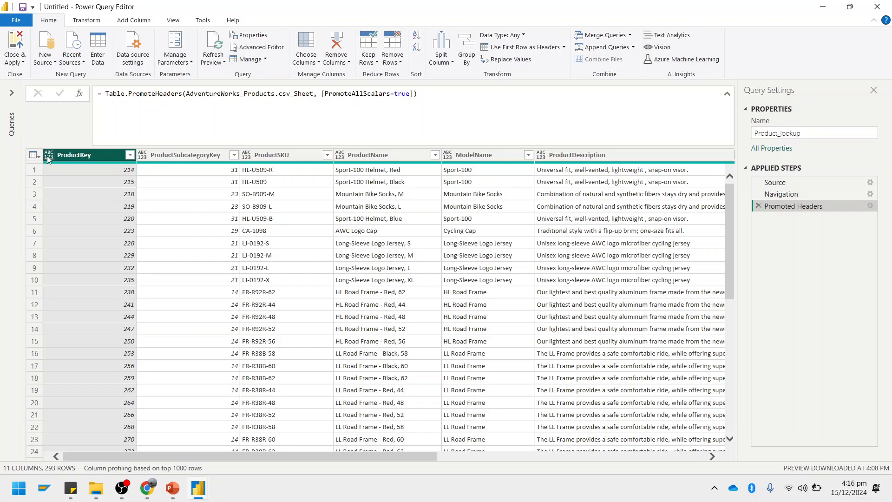
pyautogui.click(524, 38)
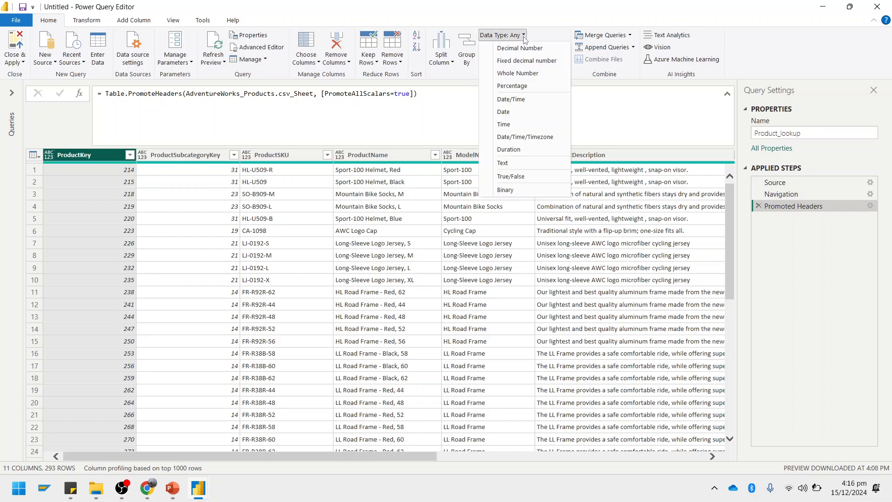
pyautogui.click(521, 74)
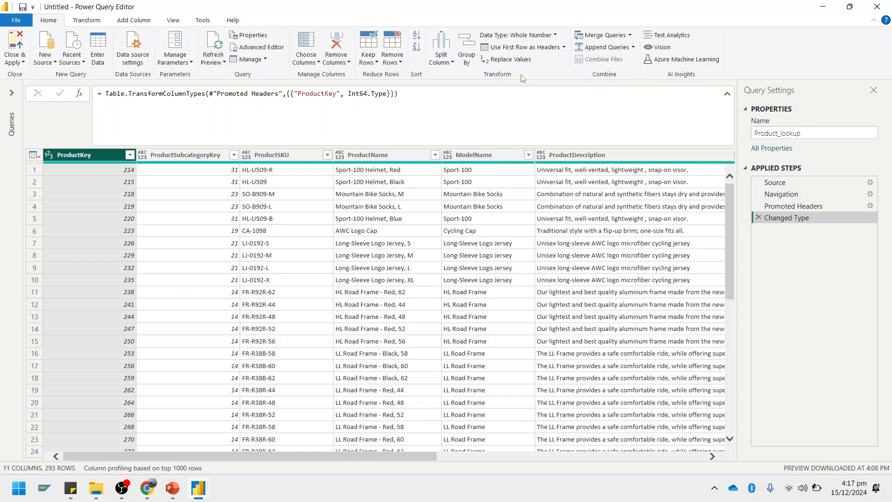
# Rename the Changed Type applied step as ChangedProductKey2numericaValue.
pyautogui.rightClick(783, 222)
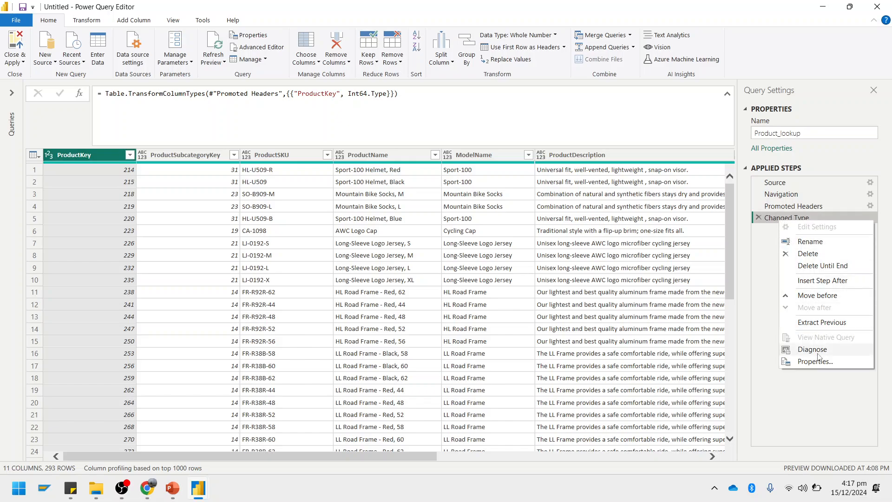
pyautogui.click(819, 242)
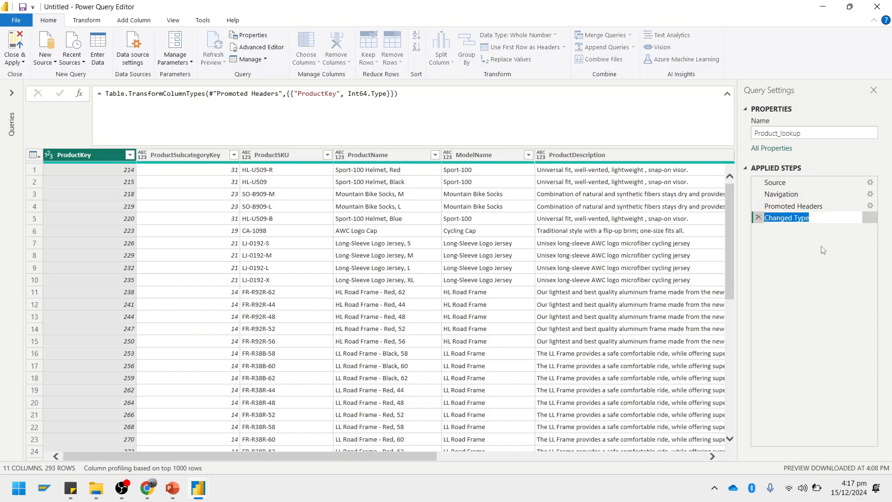
pyautogui.write('Change')
pyautogui.press('BackSpace')
pyautogui.press('BackSpace')
pyautogui.press('BackSpace')
pyautogui.press('BackSpace')
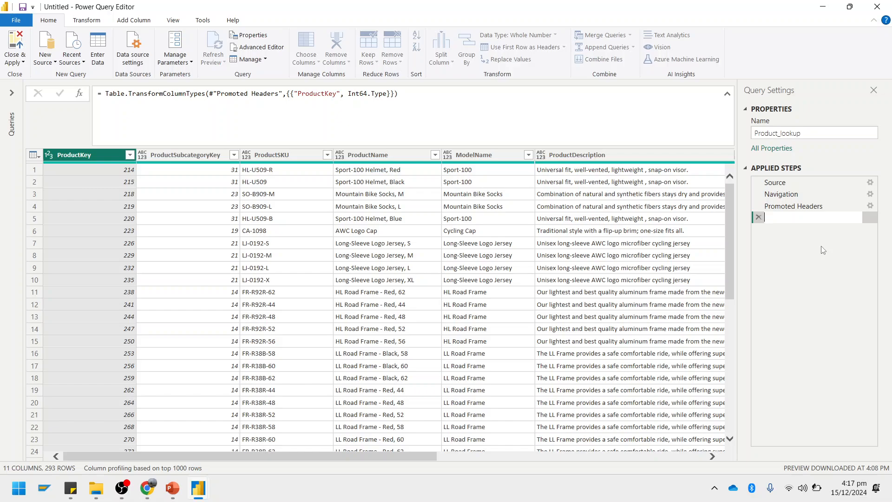
pyautogui.write('hangedProductKey2numericaValue')
pyautogui.press('Return')
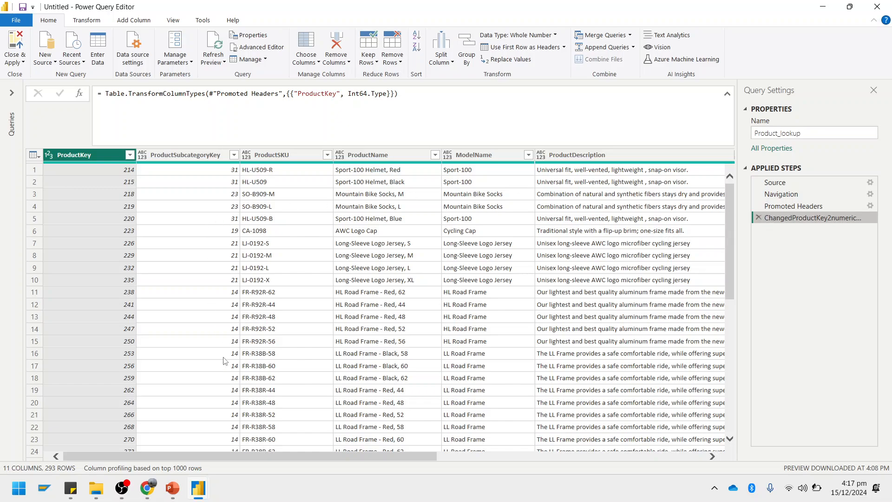
# Check the data types of the ProductSKU, ProductName and ProductSize columns in the product table.
pyautogui.moveTo(270, 457)
pyautogui.mouseDown()
pyautogui.moveTo(350, 458)
pyautogui.moveTo(273, 459)
pyautogui.mouseUp()
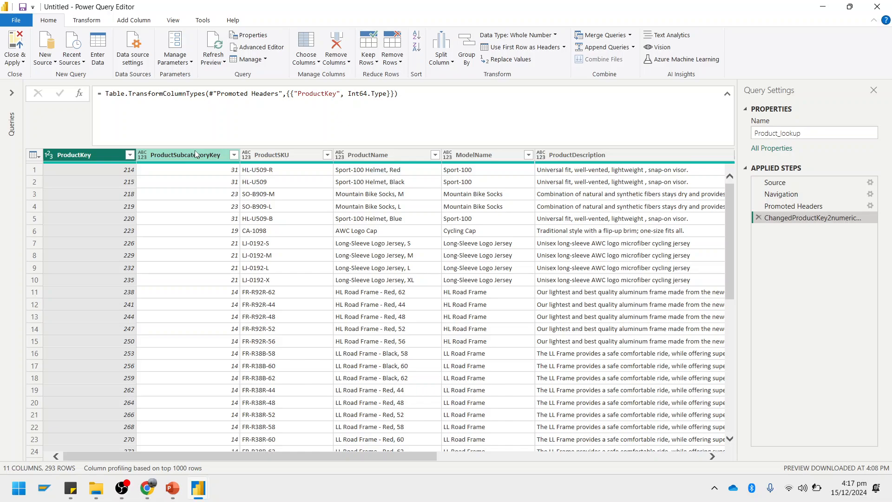
pyautogui.click(293, 160)
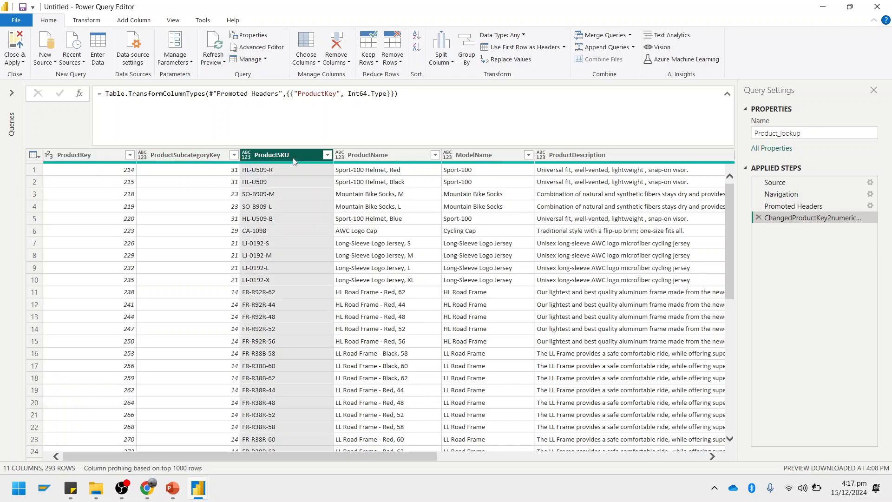
pyautogui.click(355, 161)
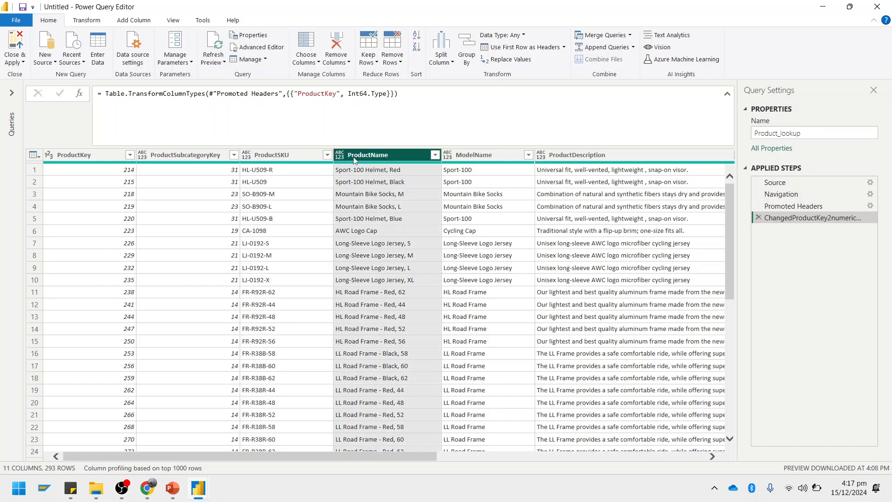
pyautogui.moveTo(415, 455); pyautogui.dragTo(623, 457)
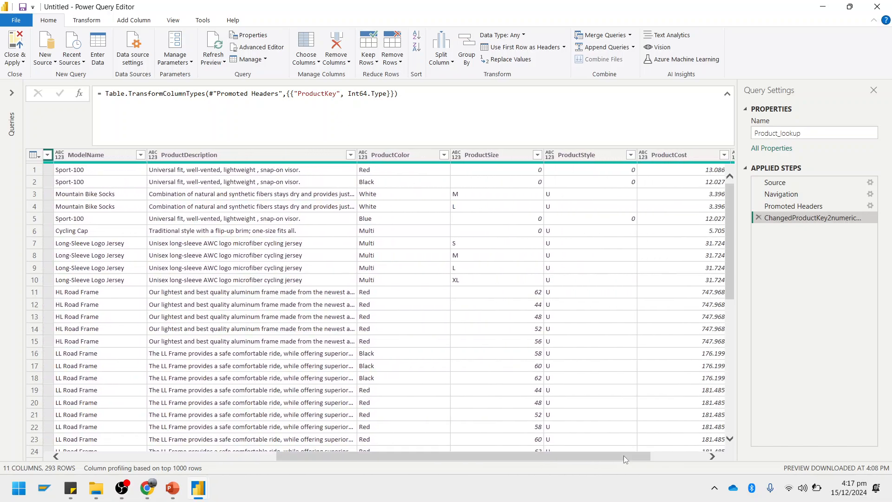
pyautogui.click(498, 158)
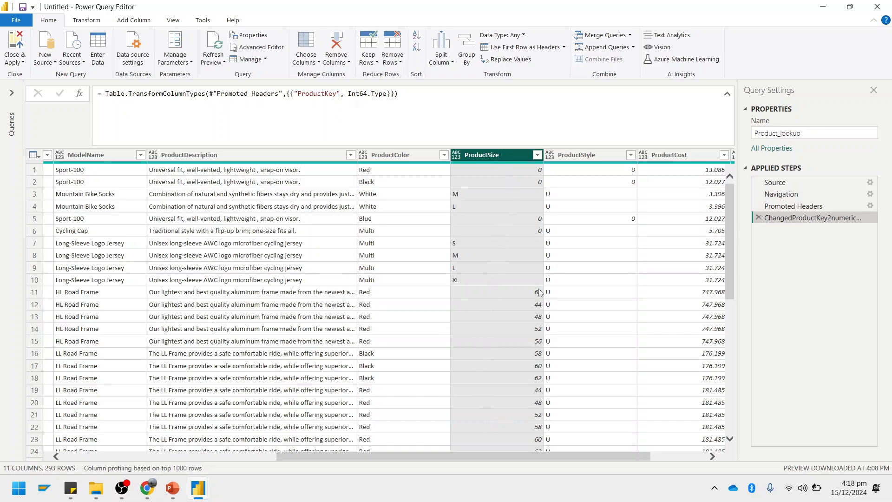
# Check the distinct values of the ProductSize column in its filter list without applying a filter.
pyautogui.click(538, 154)
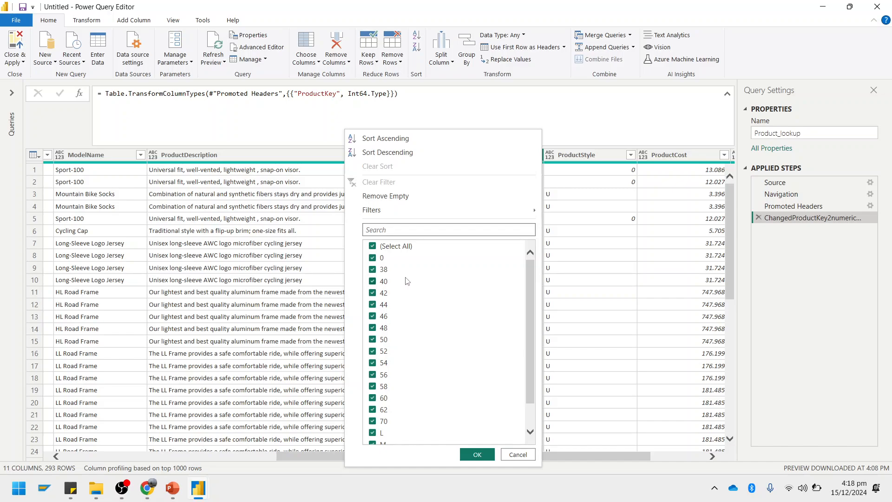
pyautogui.scroll(-1, 454, 361)
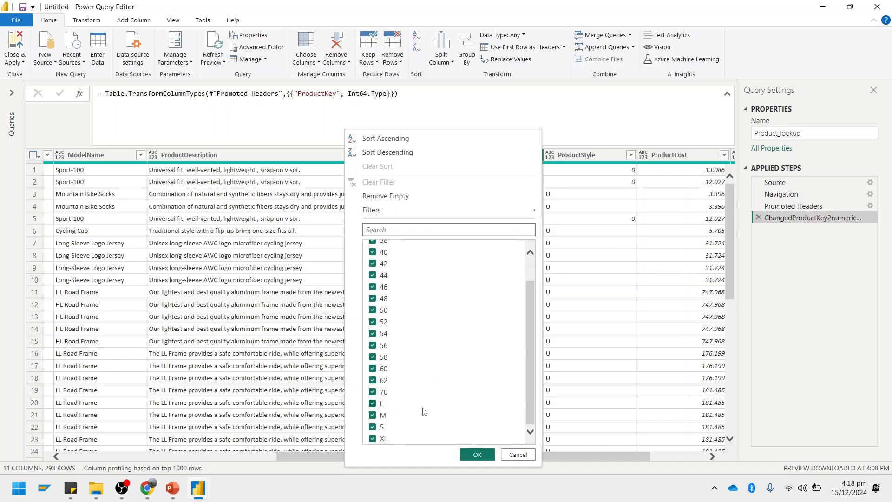
pyautogui.click(520, 456)
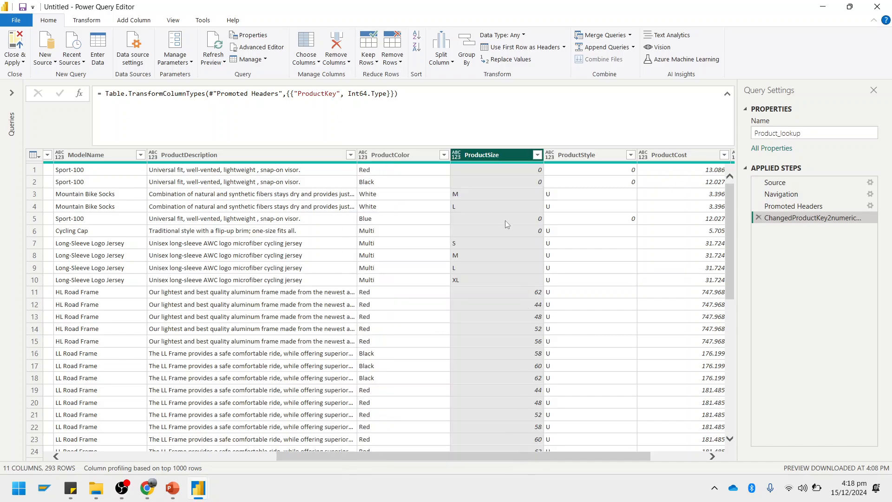
# Remove the ProductSize column from the product table.
pyautogui.rightClick(488, 160)
pyautogui.click(347, 63)
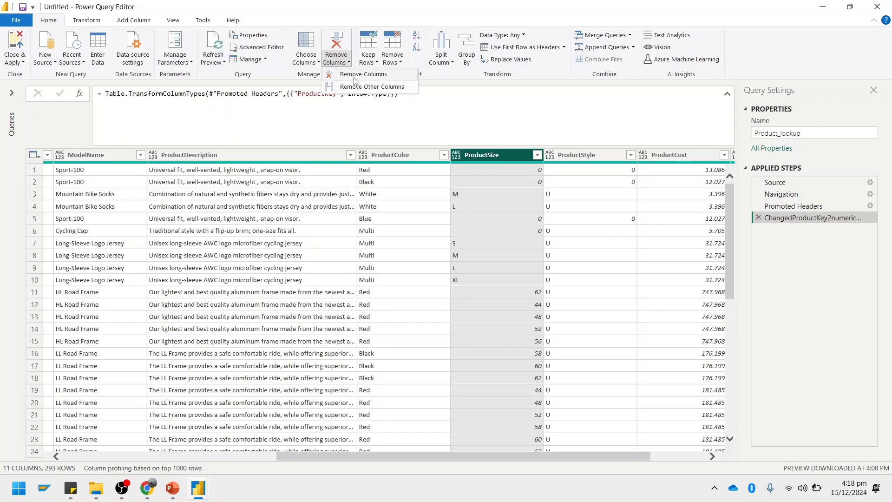
pyautogui.click(358, 74)
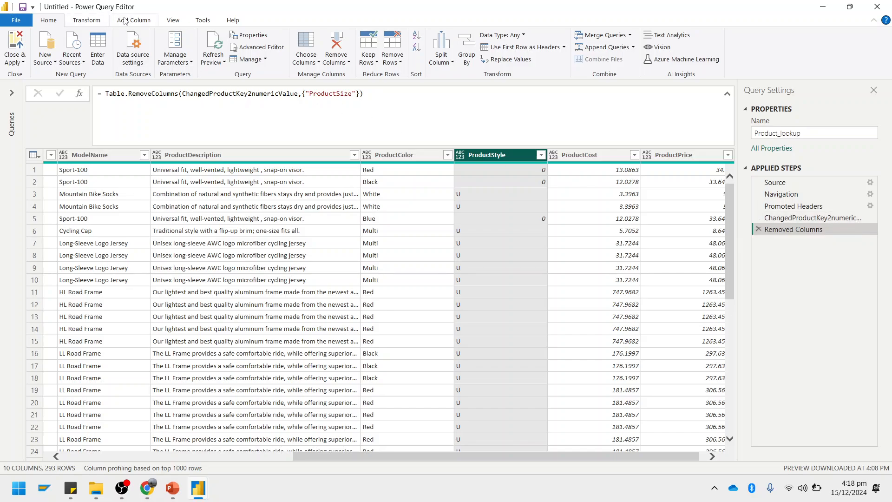
pyautogui.click(87, 21)
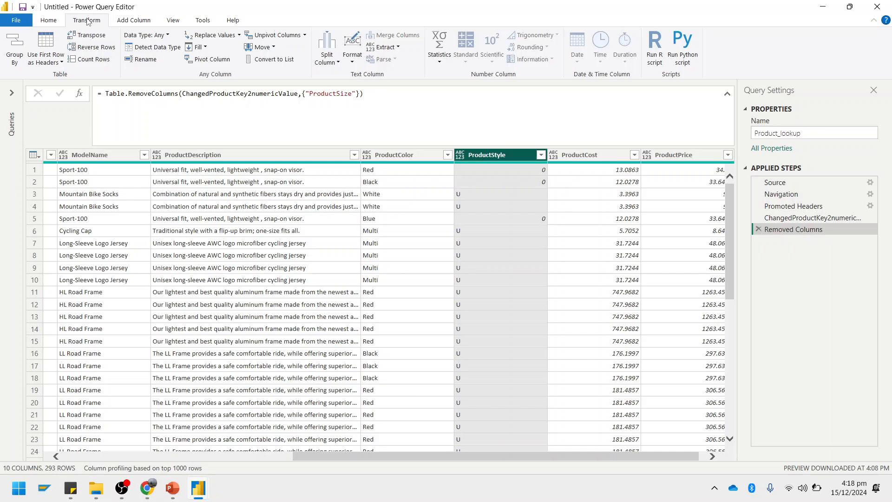
pyautogui.click(135, 21)
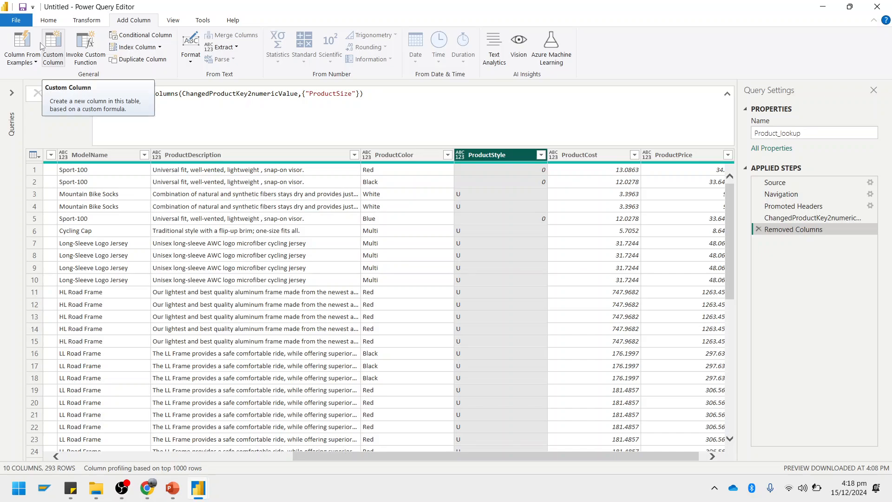
pyautogui.click(89, 22)
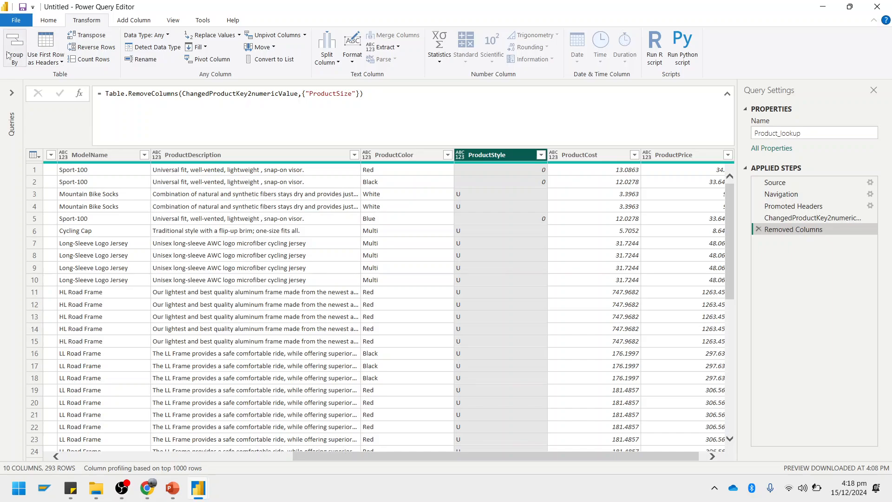
pyautogui.click(130, 21)
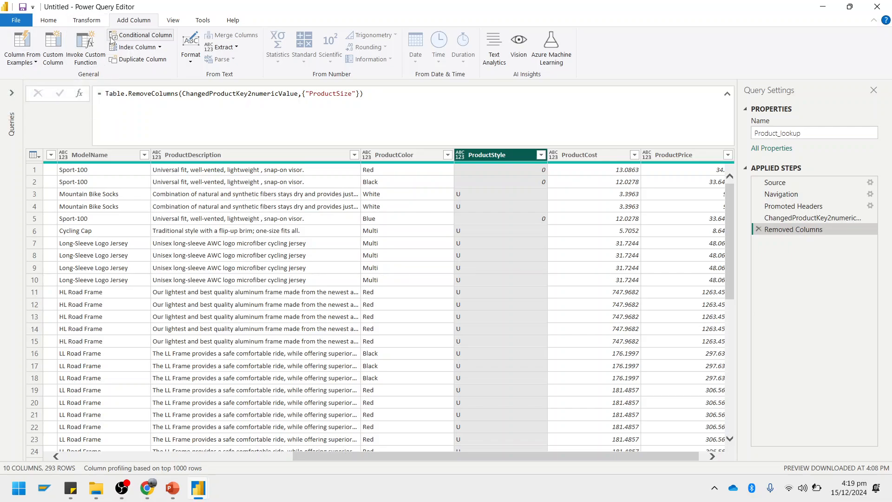
pyautogui.click(125, 35)
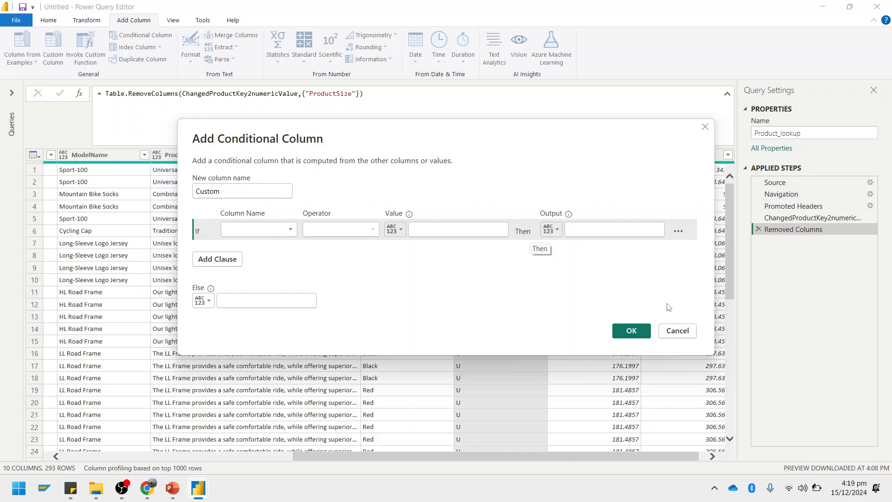
pyautogui.click(677, 330)
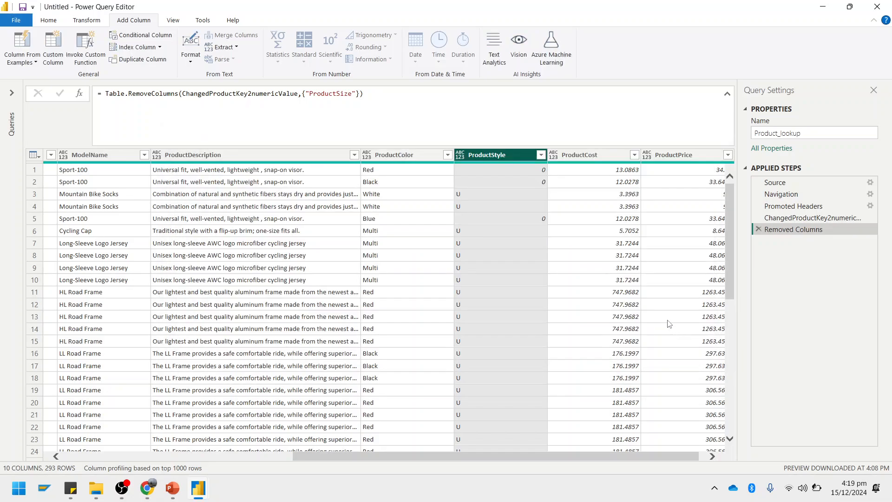
# Delete the Removed Columns applied step to restore the ProductSize column.
pyautogui.moveTo(471, 460); pyautogui.dragTo(664, 462)
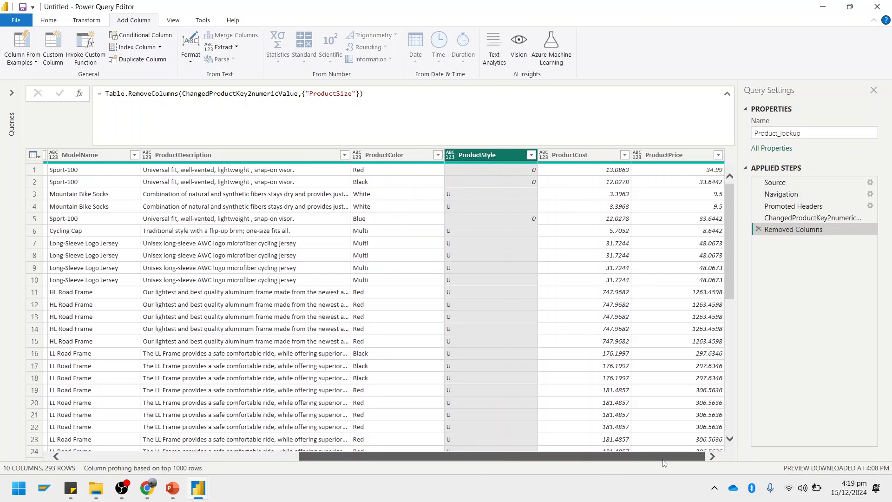
pyautogui.moveTo(549, 460); pyautogui.dragTo(491, 460)
pyautogui.rightClick(799, 230)
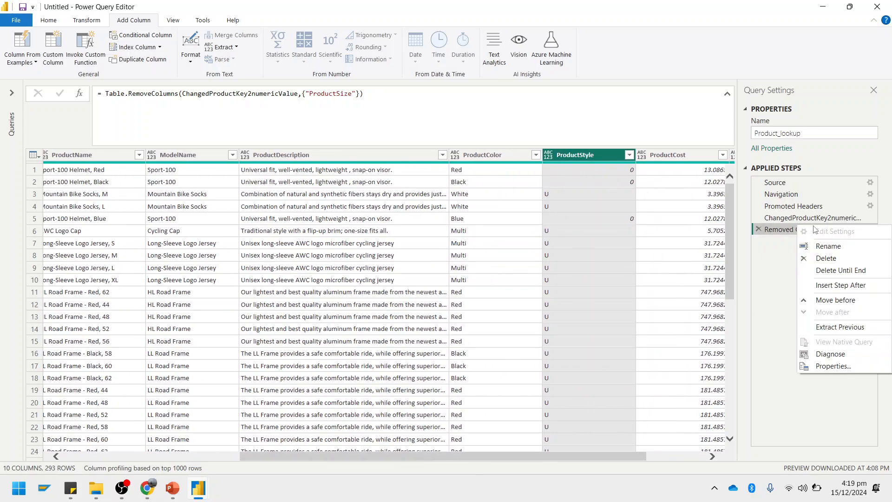
pyautogui.click(777, 246)
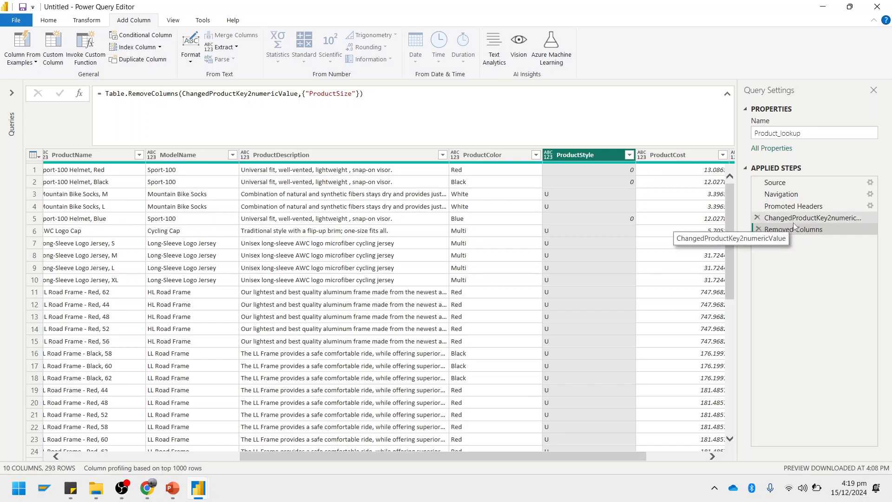
pyautogui.click(759, 230)
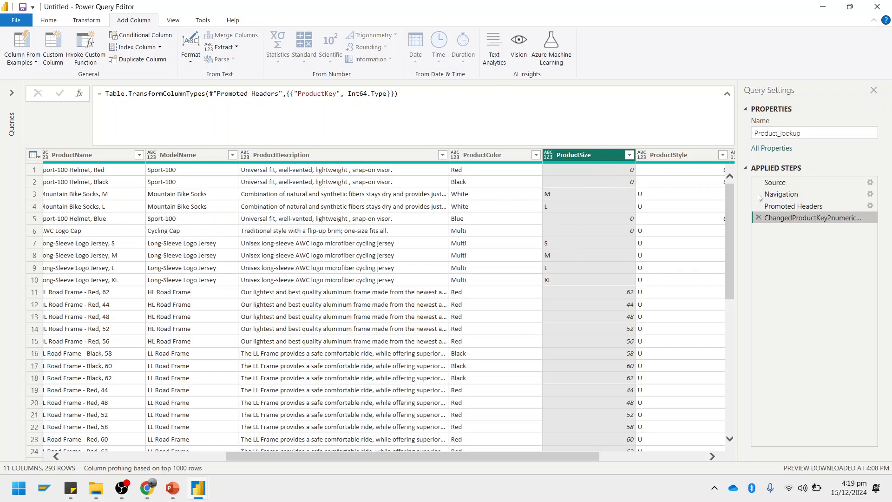
# Remove the ProductSize column and rename the resulting applied step as Removed ProductSize.
pyautogui.rightClick(567, 157)
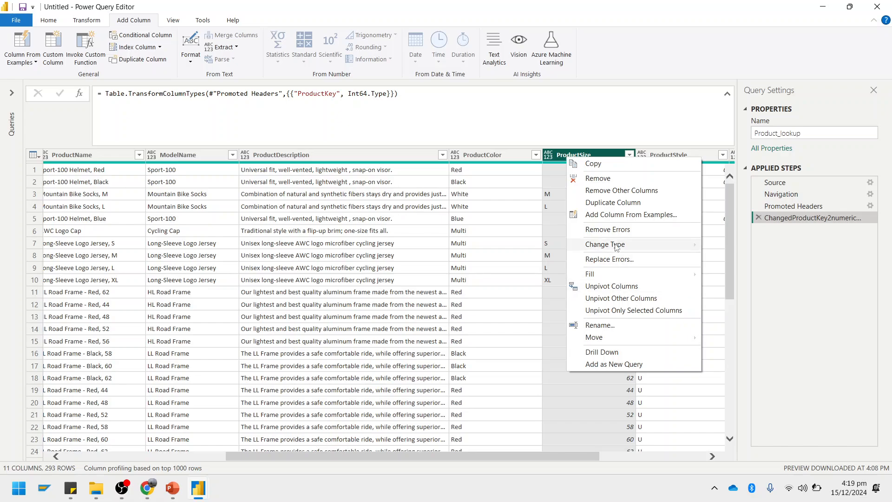
pyautogui.click(610, 183)
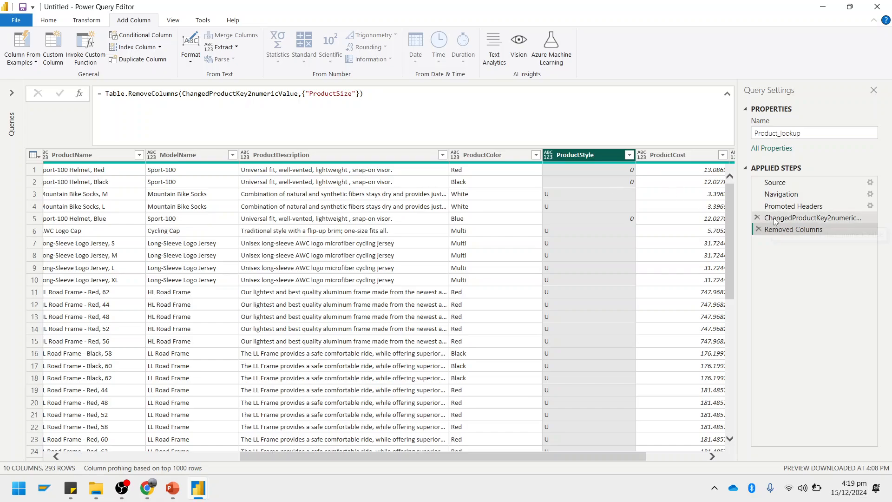
pyautogui.rightClick(780, 231)
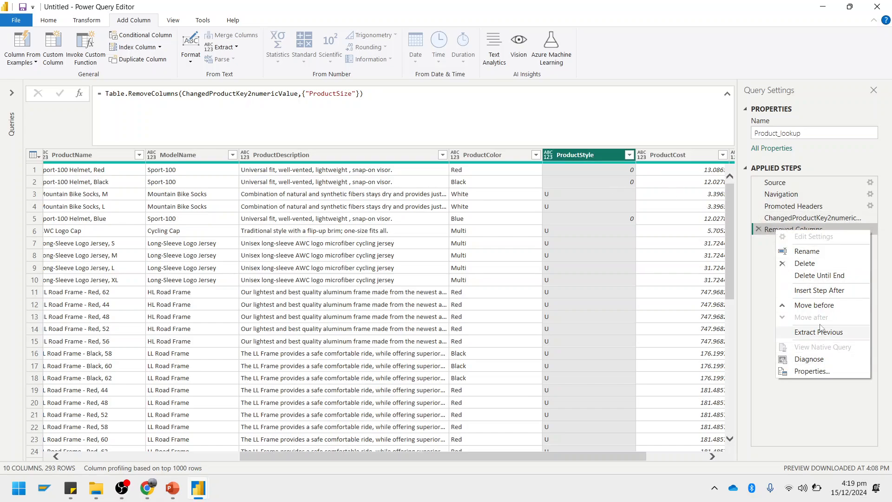
pyautogui.click(824, 256)
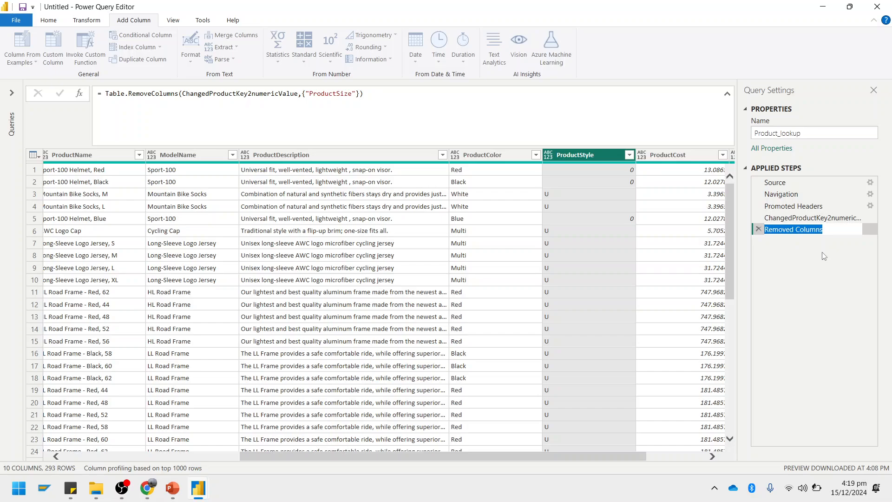
pyautogui.press('End')
pyautogui.press('BackSpace')
pyautogui.press('BackSpace')
pyautogui.press('BackSpace')
pyautogui.press('BackSpace')
pyautogui.press('BackSpace')
pyautogui.press('BackSpace')
pyautogui.press('BackSpace')
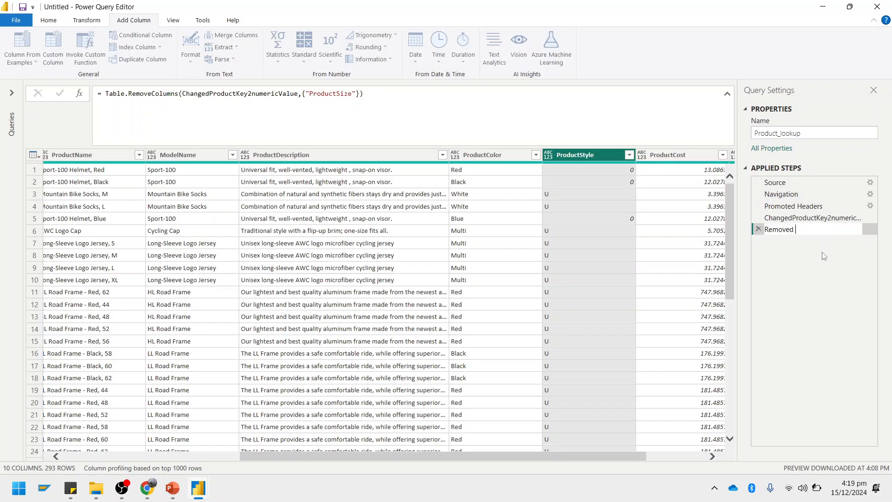
pyautogui.write('ProductSize')
pyautogui.press('Return')
pyautogui.rightClick(578, 162)
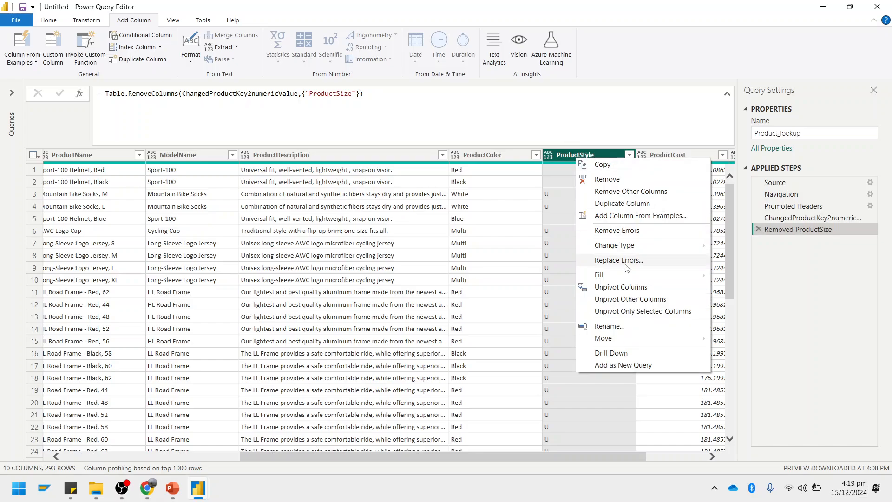
pyautogui.click(543, 138)
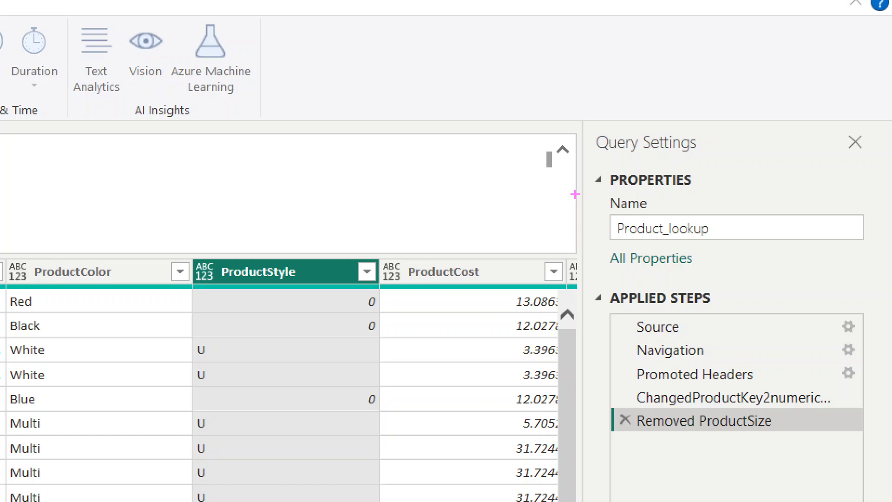
pyautogui.moveTo(574, 193)
pyautogui.mouseDown()
pyautogui.moveTo(844, 267)
pyautogui.moveTo(575, 303)
pyautogui.mouseUp()
pyautogui.moveTo(580, 207)
pyautogui.mouseDown()
pyautogui.moveTo(891, 304)
pyautogui.moveTo(541, 297)
pyautogui.moveTo(537, 322)
pyautogui.mouseUp()
pyautogui.moveTo(579, 175)
pyautogui.mouseDown()
pyautogui.moveTo(647, 270)
pyautogui.moveTo(891, 277)
pyautogui.mouseUp()
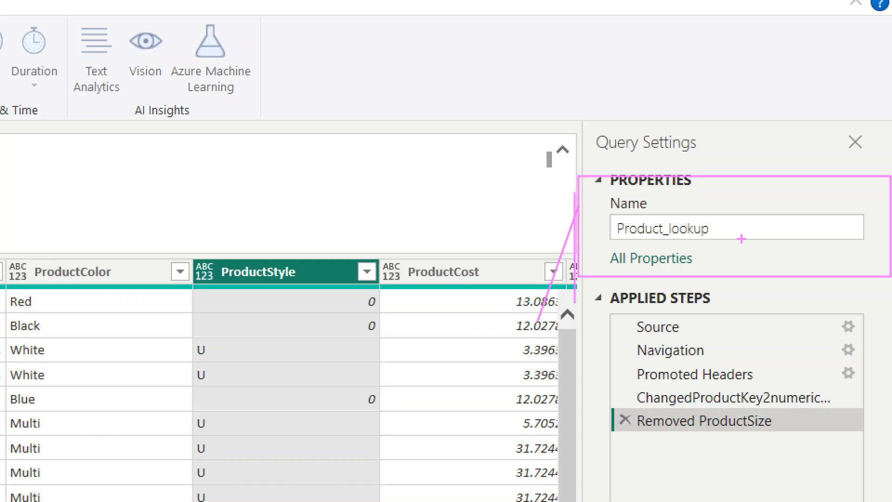
pyautogui.moveTo(602, 241)
pyautogui.mouseDown()
pyautogui.moveTo(764, 253)
pyautogui.moveTo(744, 251)
pyautogui.moveTo(779, 238)
pyautogui.mouseUp()
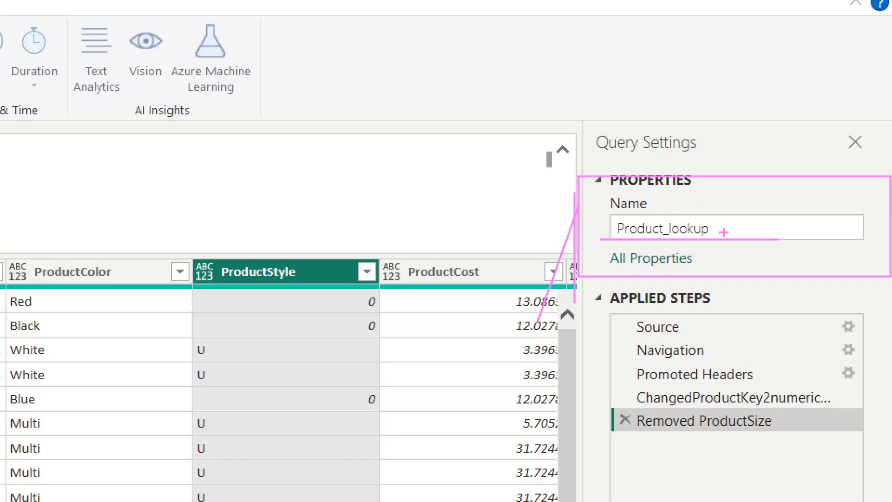
pyautogui.moveTo(659, 221); pyautogui.dragTo(737, 258)
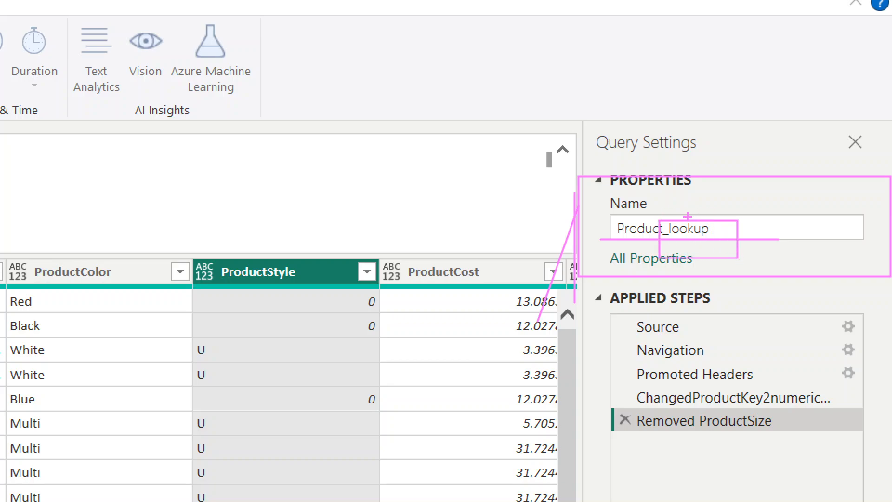
pyautogui.moveTo(649, 203); pyautogui.dragTo(713, 248)
pyautogui.moveTo(645, 208)
pyautogui.mouseDown()
pyautogui.moveTo(708, 265)
pyautogui.moveTo(721, 263)
pyautogui.mouseUp()
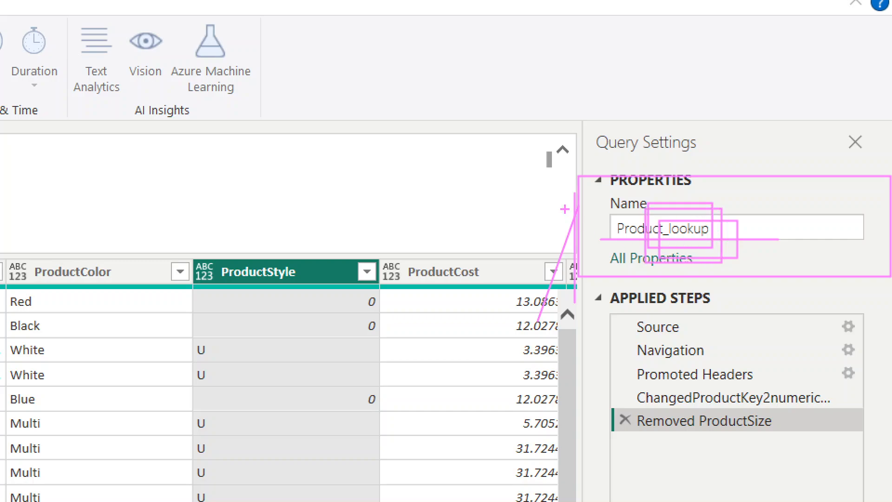
pyautogui.moveTo(598, 223)
pyautogui.mouseDown()
pyautogui.moveTo(414, 187)
pyautogui.moveTo(409, 209)
pyautogui.mouseUp()
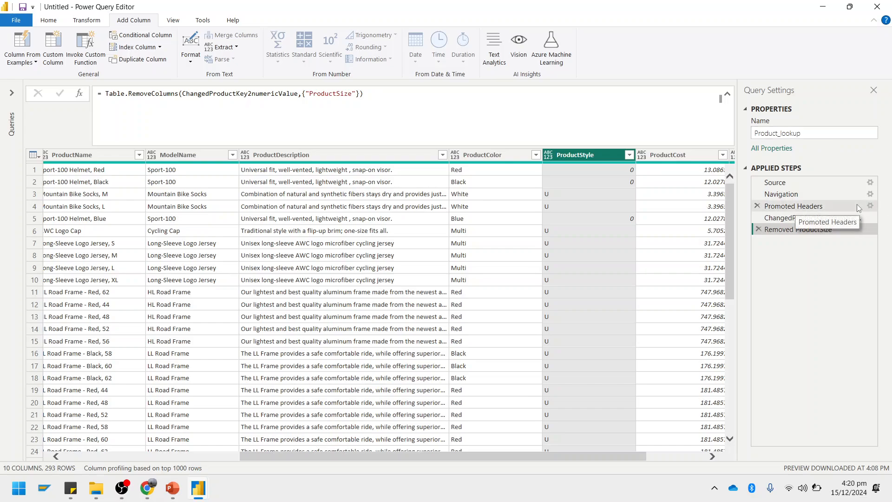
pyautogui.moveTo(807, 229); pyautogui.dragTo(807, 240)
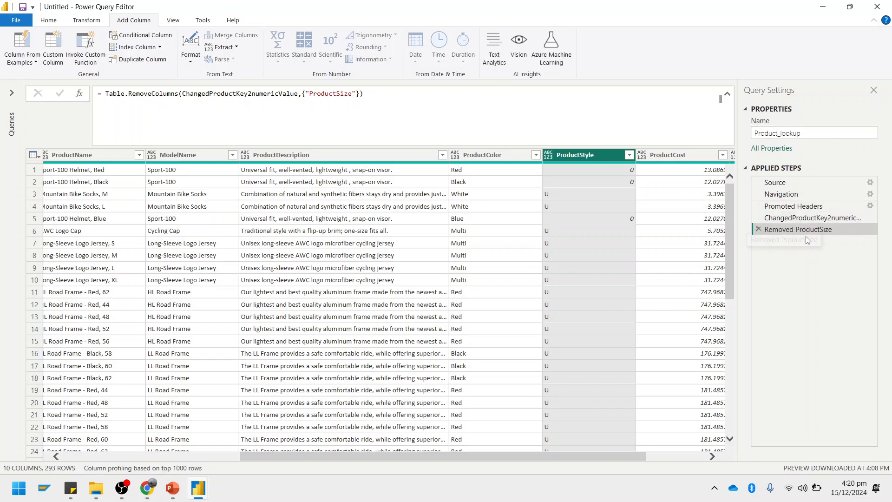
# Remove the ProductStyle column, and select the ProductCost and ProductPrice columns together.
pyautogui.rightClick(604, 161)
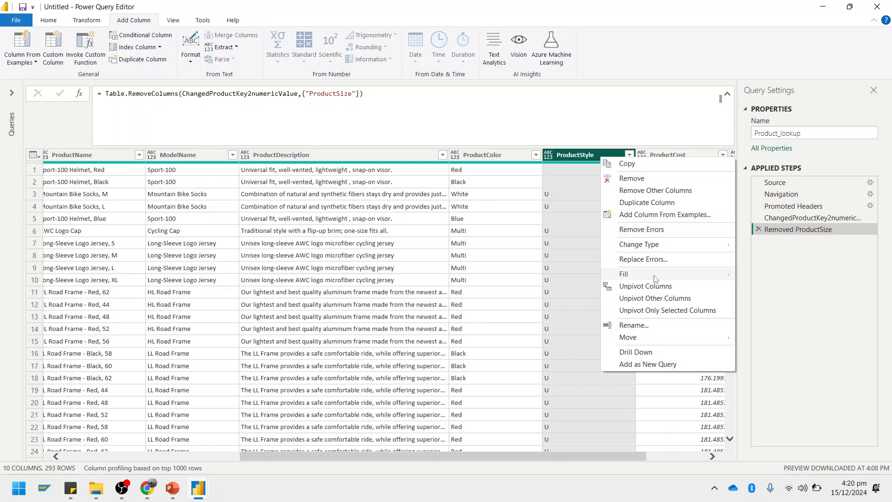
pyautogui.moveTo(654, 277)
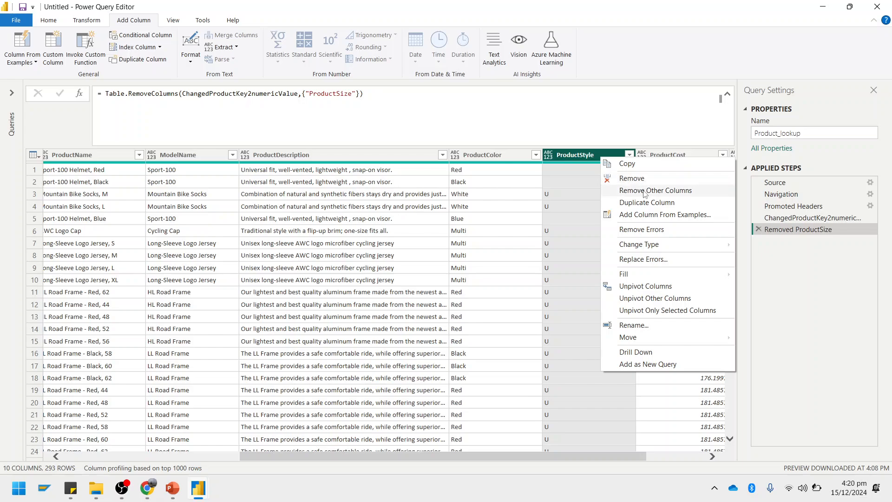
pyautogui.click(632, 178)
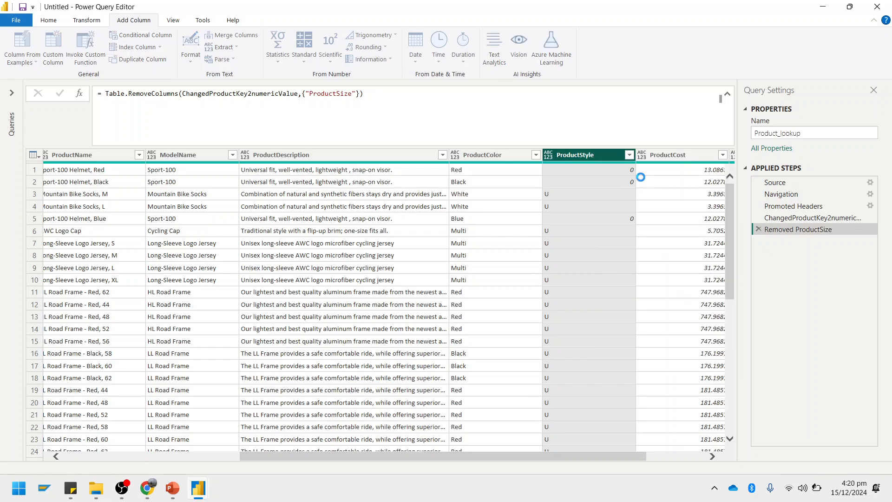
pyautogui.keyDown('ctrl'); pyautogui.click(674, 160); pyautogui.keyUp('ctrl')
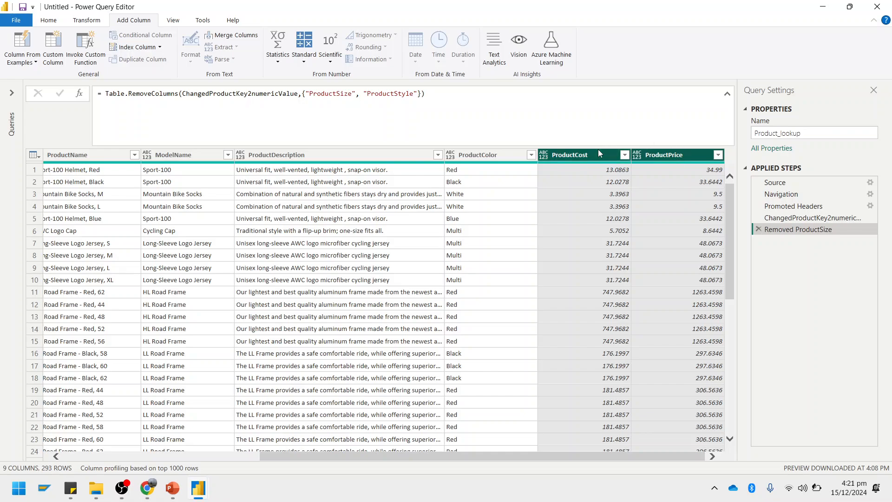
# Switch to PowerPoint to look over the slides following Basic Query Editor Functions, and return to Power Query Editor.
pyautogui.click(175, 488)
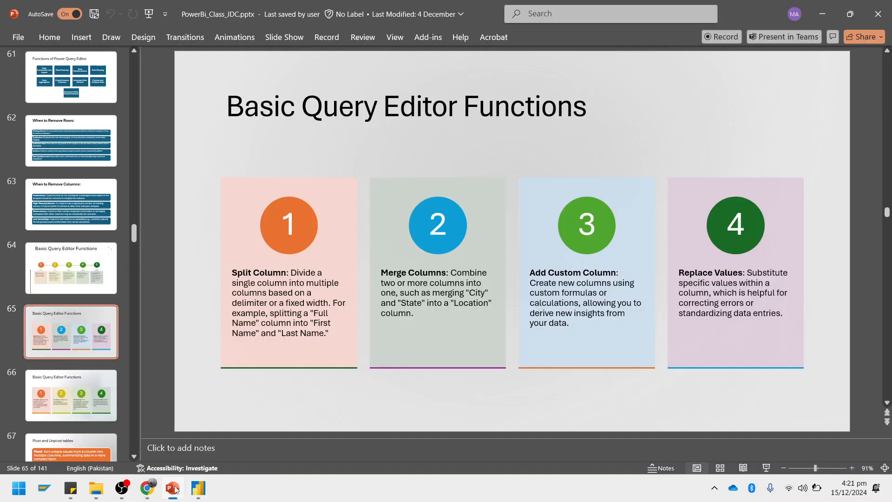
pyautogui.scroll(-7, 77, 333)
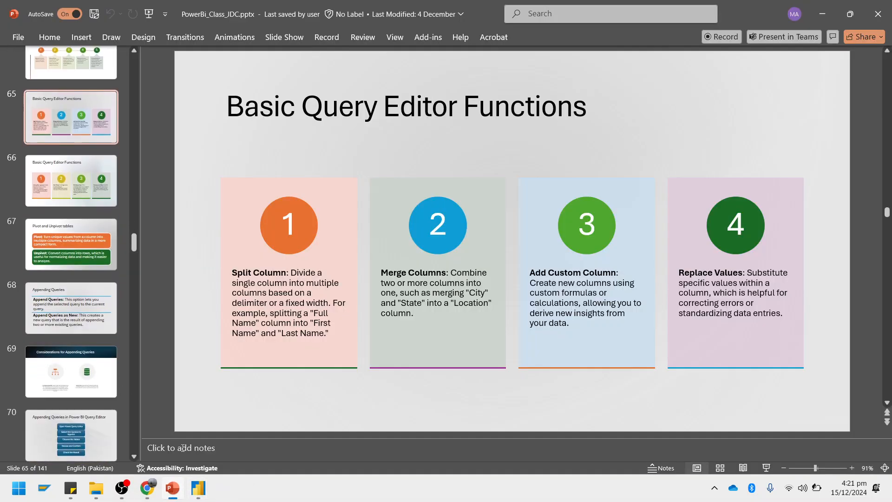
pyautogui.moveTo(198, 488)
pyautogui.click(239, 448)
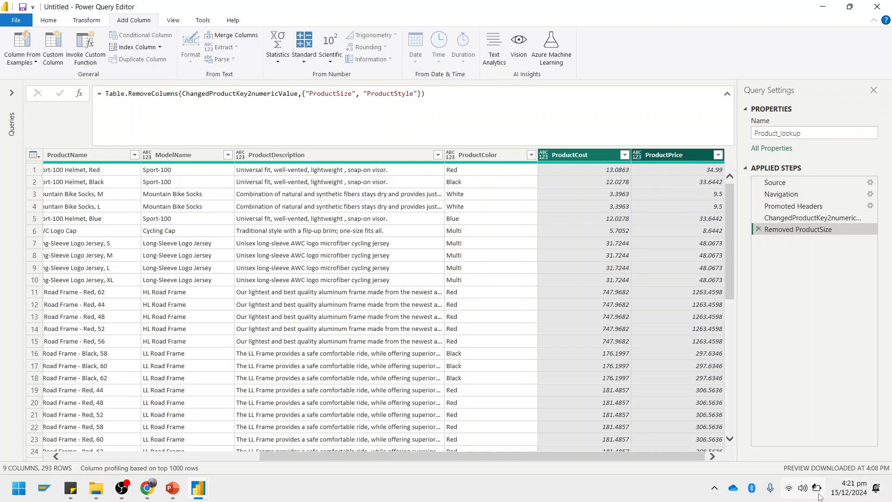
# Examine the ProductDescription, ProductName and ModelName columns, comparing the Long-Sleeve Logo Jersey entries across their sizes.
pyautogui.moveTo(819, 494)
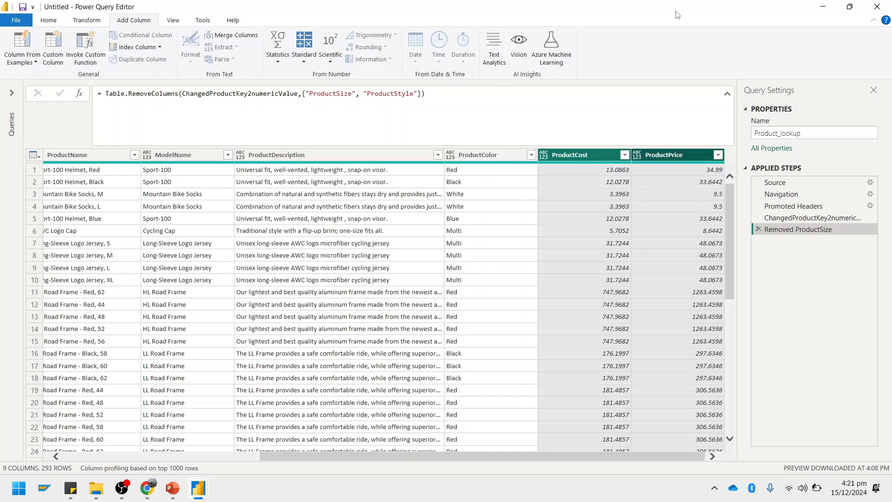
pyautogui.click(383, 155)
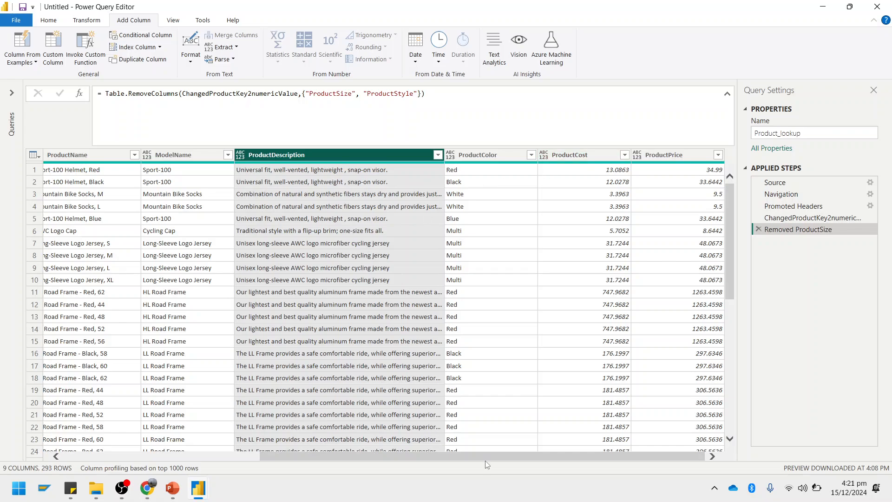
pyautogui.moveTo(419, 454); pyautogui.dragTo(172, 453)
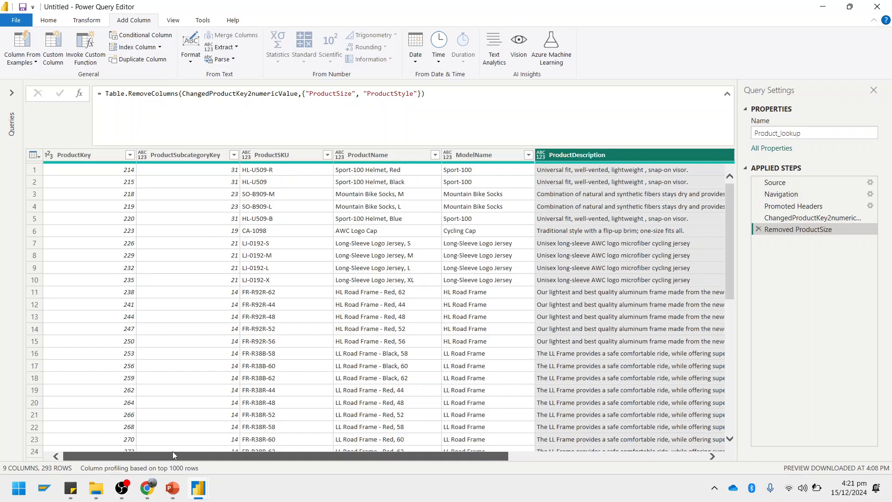
pyautogui.moveTo(240, 451); pyautogui.dragTo(240, 451)
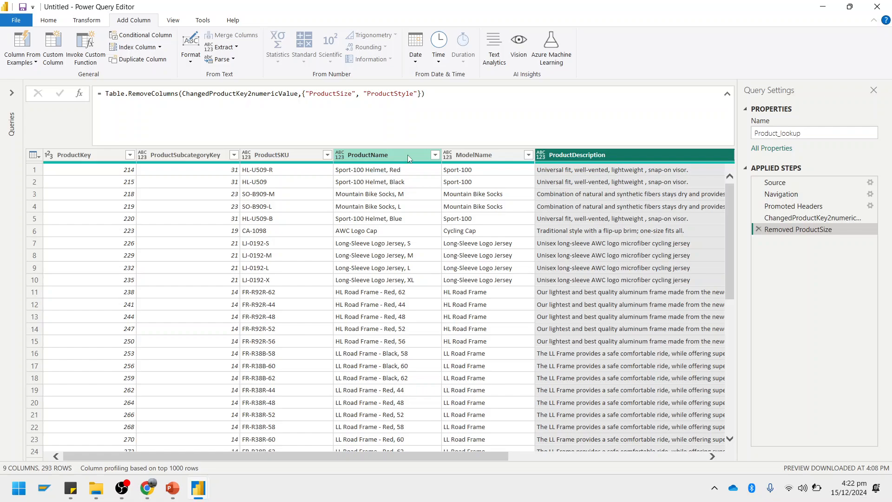
pyautogui.click(403, 171)
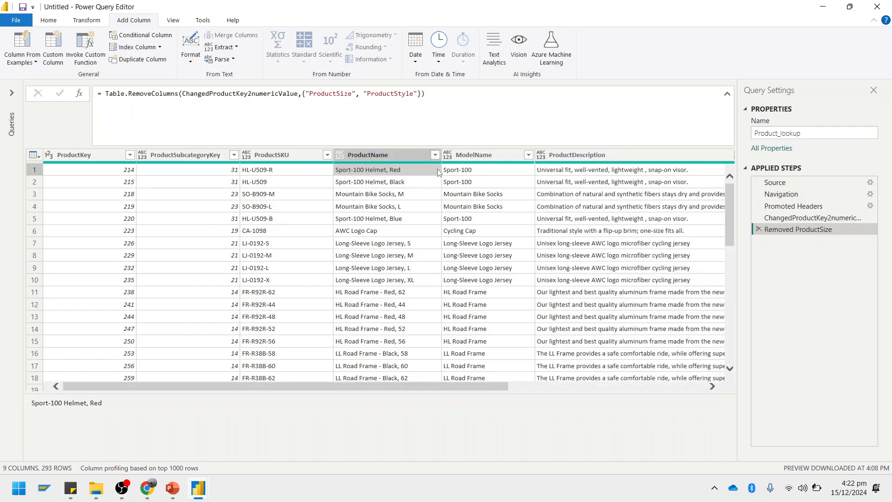
pyautogui.click(352, 235)
pyautogui.click(360, 247)
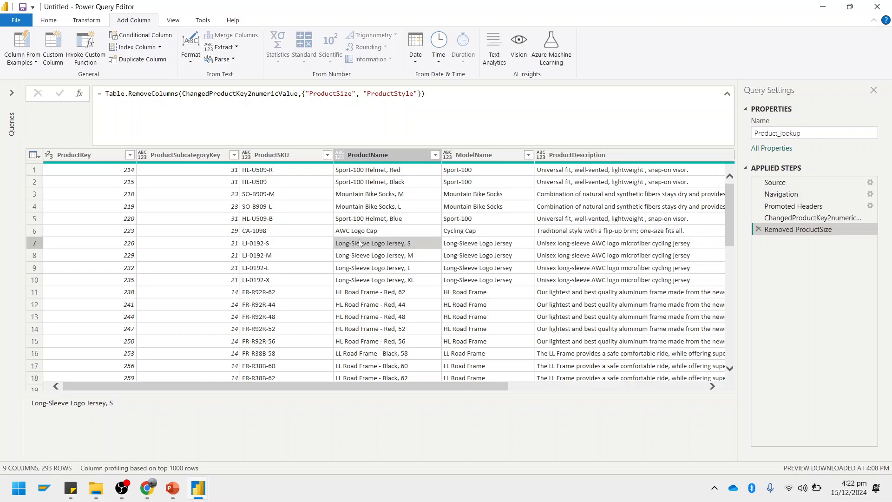
pyautogui.click(362, 266)
pyautogui.click(366, 256)
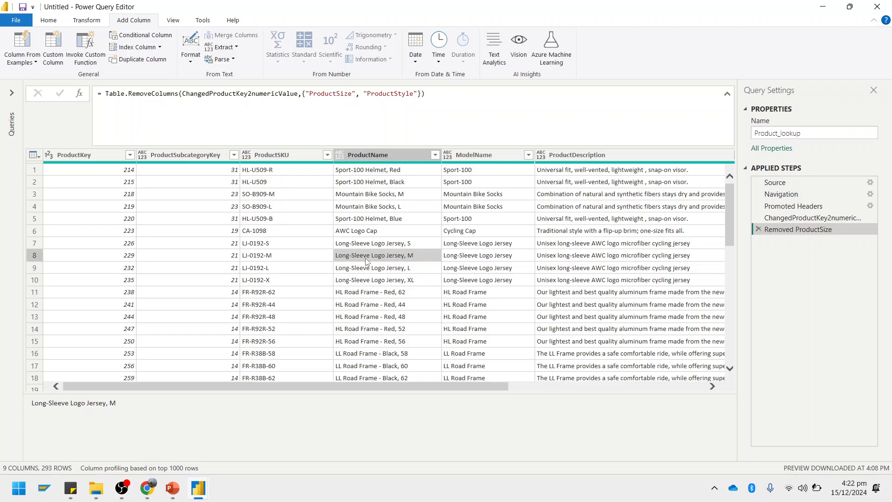
pyautogui.click(370, 269)
pyautogui.click(459, 269)
pyautogui.click(467, 257)
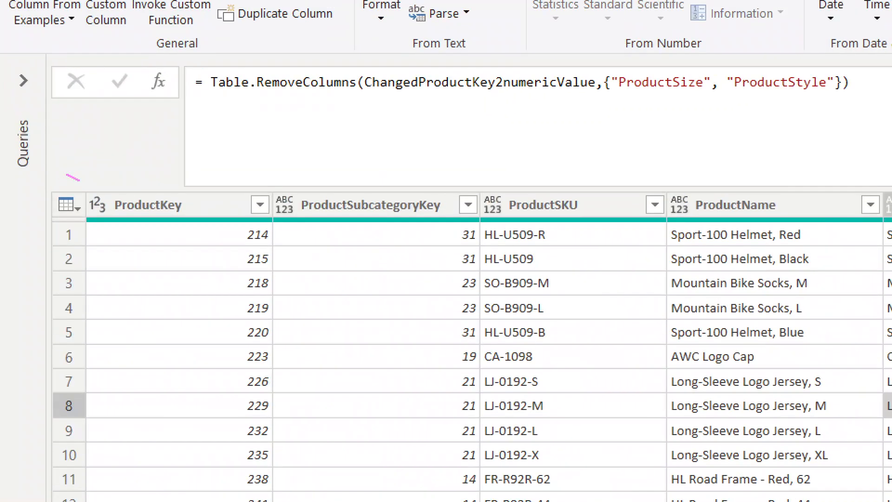
pyautogui.moveTo(79, 180)
pyautogui.mouseDown()
pyautogui.moveTo(218, 281)
pyautogui.moveTo(65, 308)
pyautogui.mouseUp()
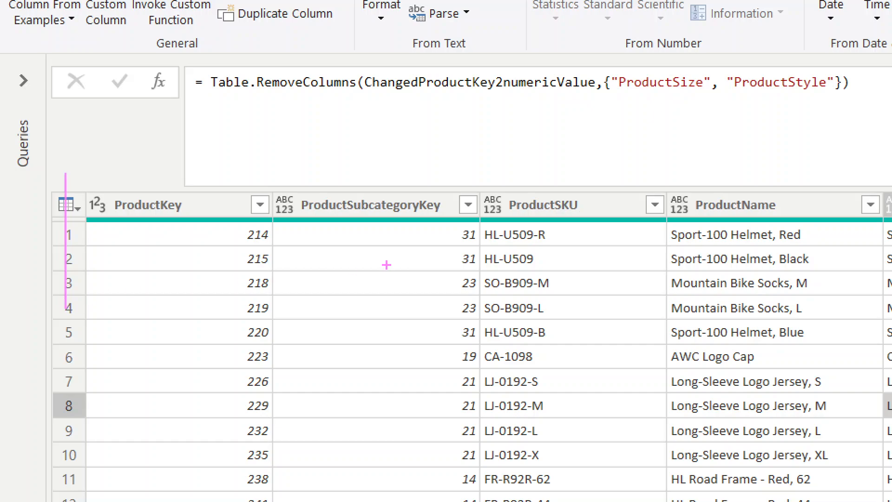
pyautogui.moveTo(271, 185); pyautogui.dragTo(270, 365)
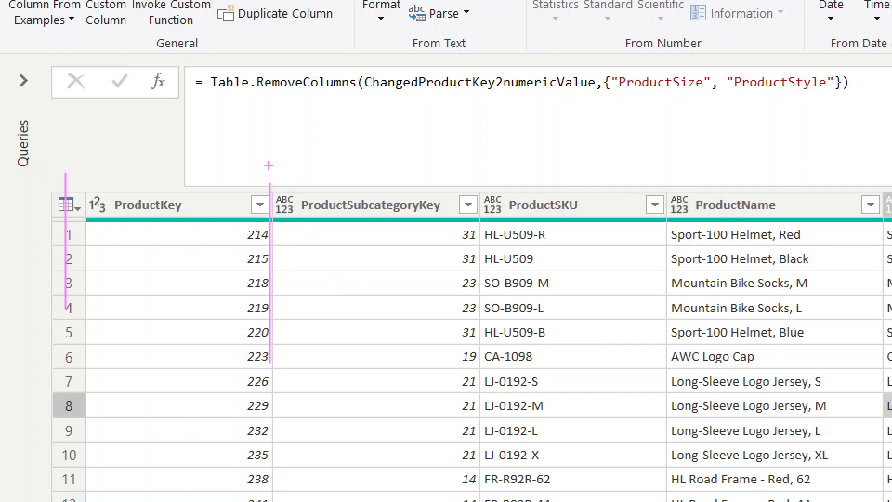
pyautogui.moveTo(269, 175)
pyautogui.mouseDown()
pyautogui.moveTo(311, 235)
pyautogui.moveTo(482, 372)
pyautogui.moveTo(483, 413)
pyautogui.mouseUp()
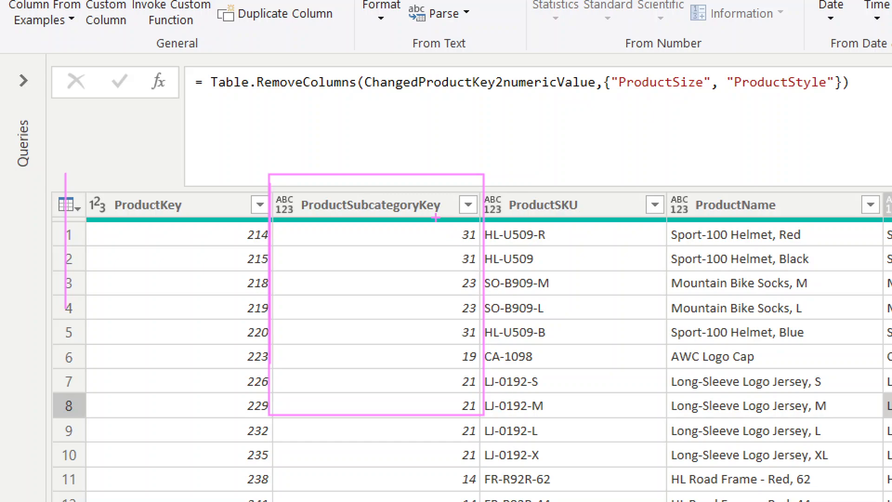
pyautogui.moveTo(427, 200)
pyautogui.mouseDown()
pyautogui.moveTo(558, 157)
pyautogui.moveTo(527, 136)
pyautogui.moveTo(520, 174)
pyautogui.mouseUp()
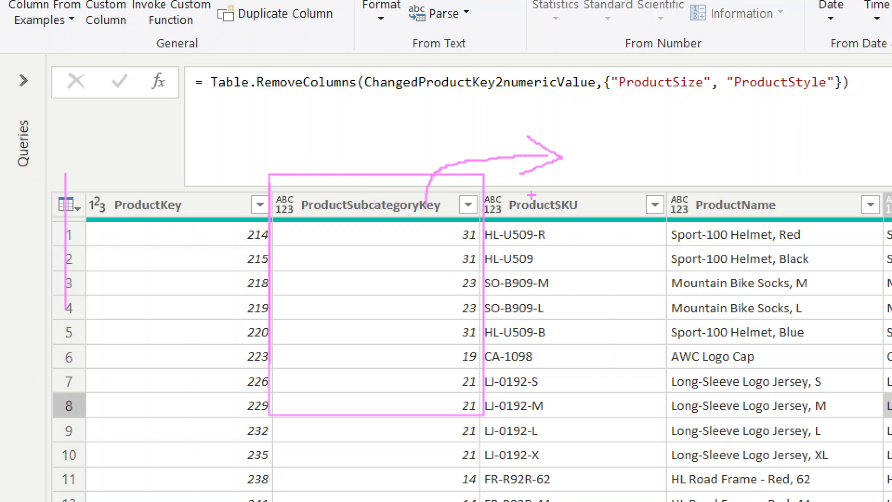
pyautogui.moveTo(307, 224); pyautogui.dragTo(465, 230)
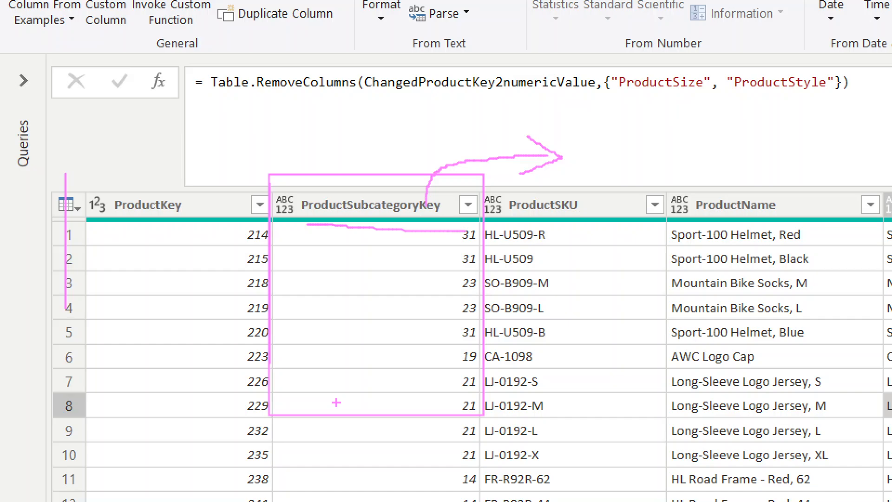
pyautogui.press('Escape')
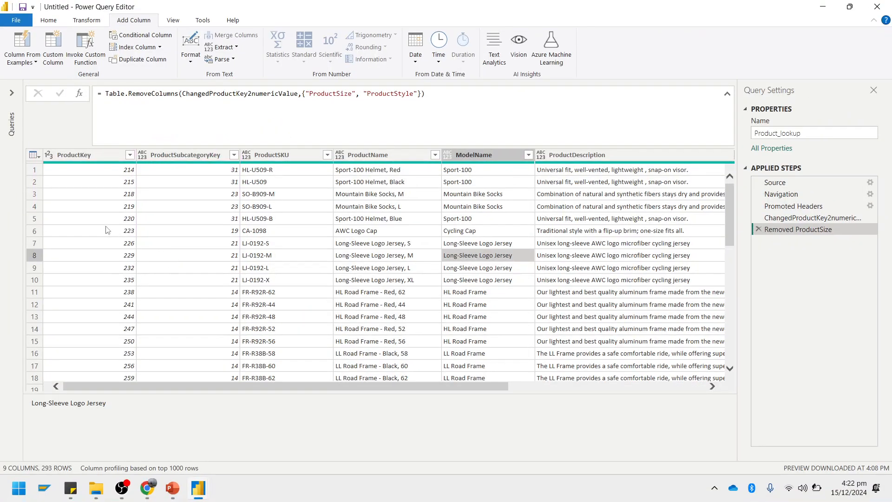
pyautogui.moveTo(359, 384); pyautogui.dragTo(665, 421)
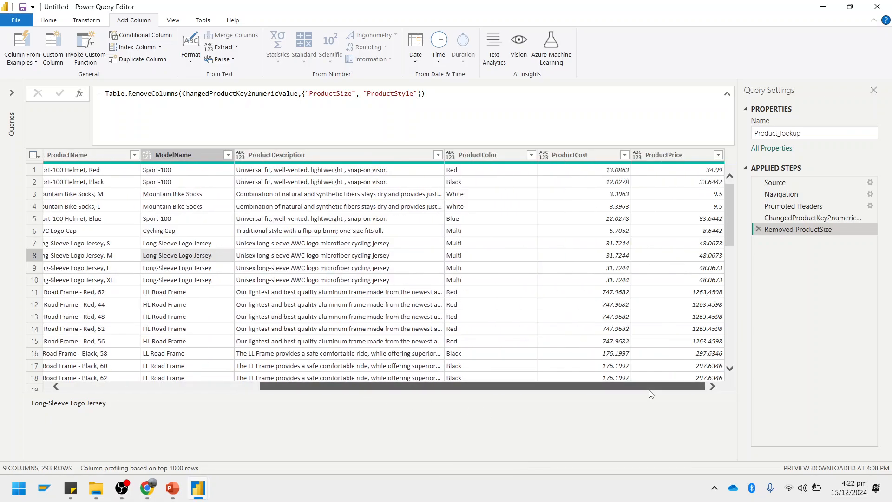
pyautogui.moveTo(649, 387); pyautogui.dragTo(244, 386)
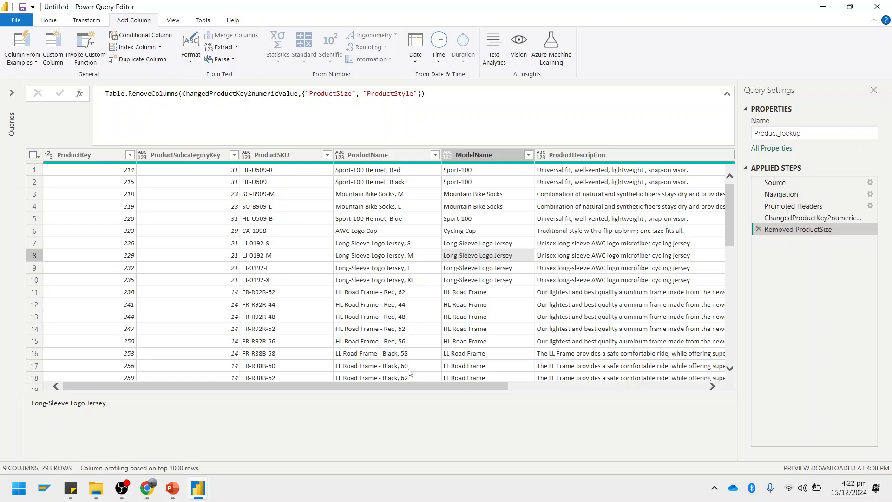
pyautogui.moveTo(420, 388); pyautogui.dragTo(680, 403)
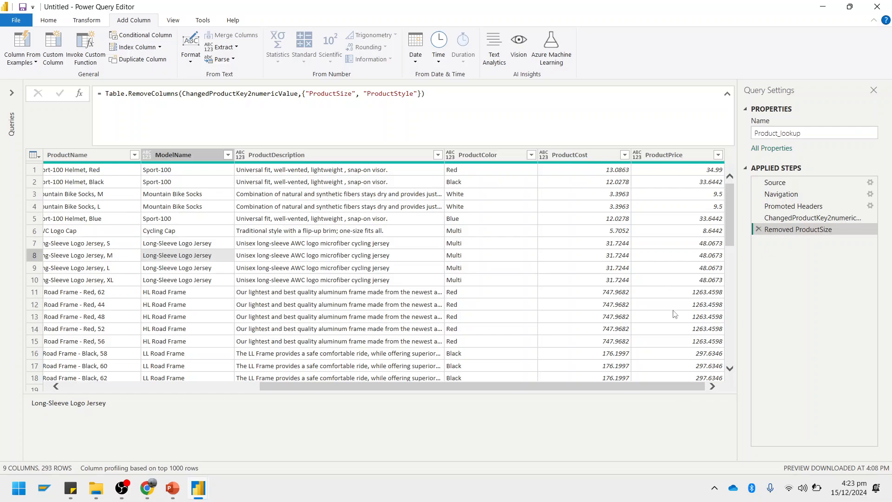
pyautogui.moveTo(595, 384); pyautogui.dragTo(888, 429)
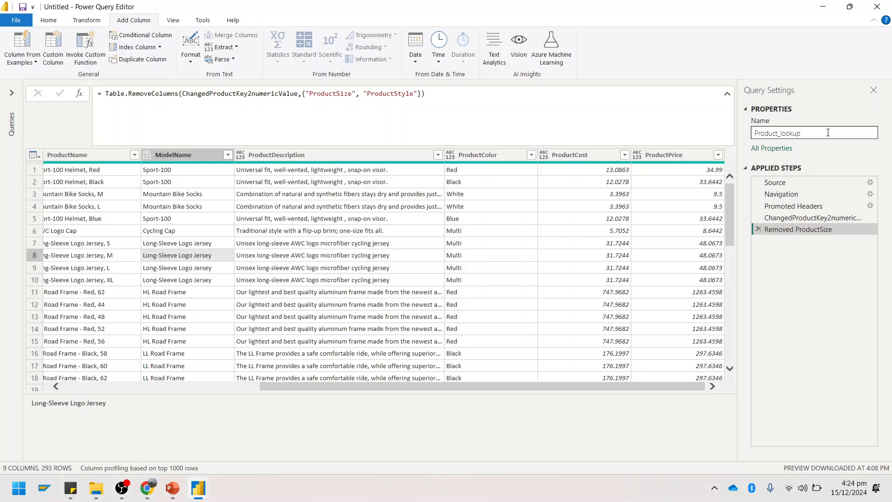
# Rename the Product_lookup query as Product_Dimemsion.
pyautogui.click(827, 133)
pyautogui.press('BackSpace')
pyautogui.press('BackSpace')
pyautogui.press('BackSpace')
pyautogui.press('BackSpace')
pyautogui.press('BackSpace')
pyautogui.press('BackSpace')
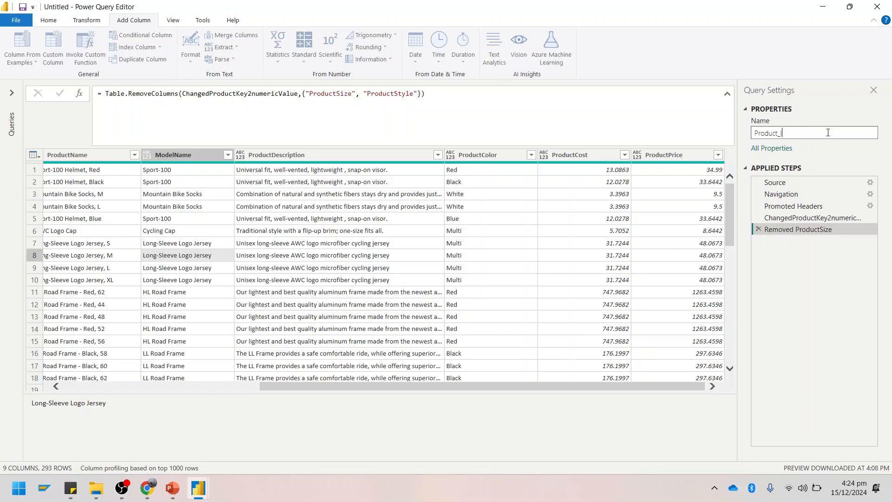
pyautogui.write('Dimension')
pyautogui.press('Return')
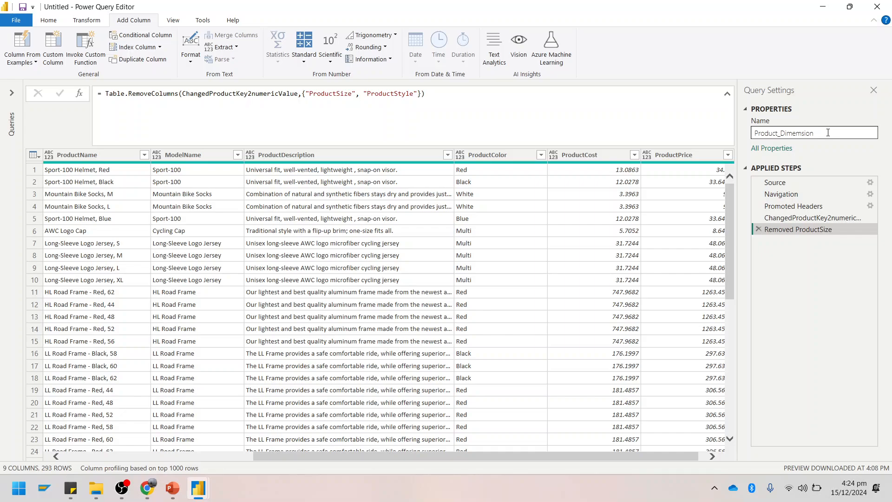
# Show column distribution, column profile, column quality and whitespace in the data preview, and check each column's valid, error and empty percentages.
pyautogui.moveTo(546, 458); pyautogui.dragTo(598, 449)
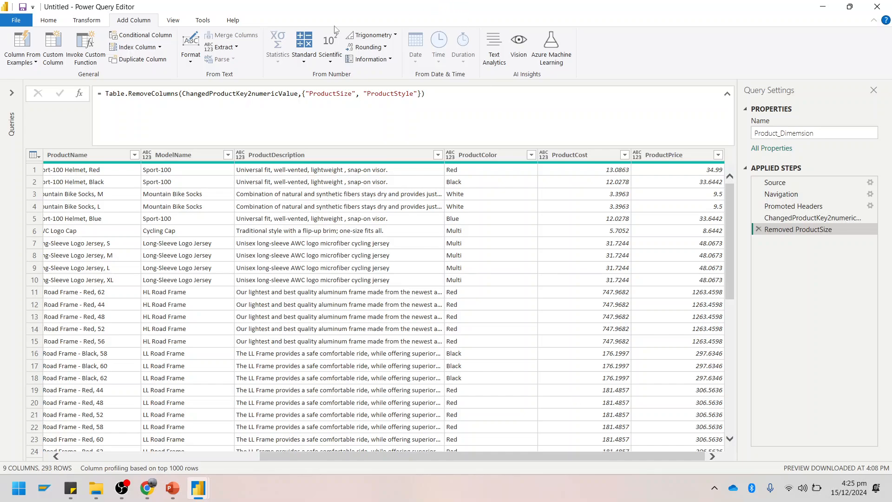
pyautogui.click(170, 21)
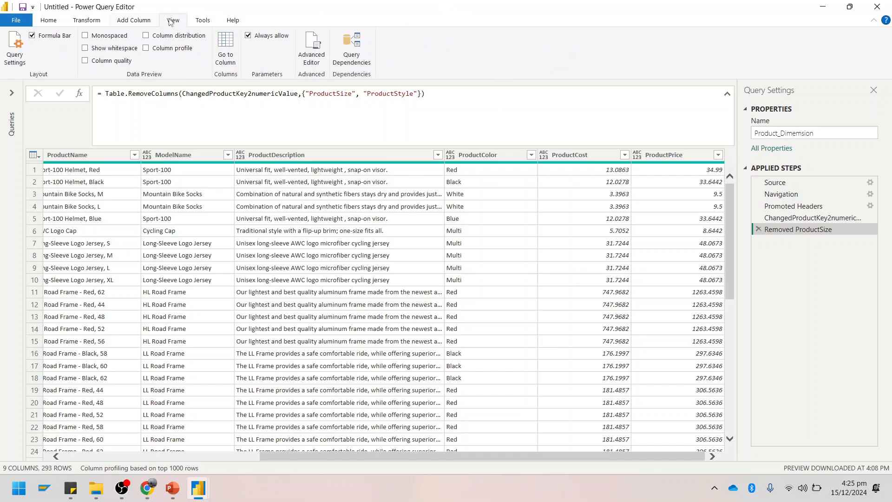
pyautogui.click(152, 36)
pyautogui.click(148, 49)
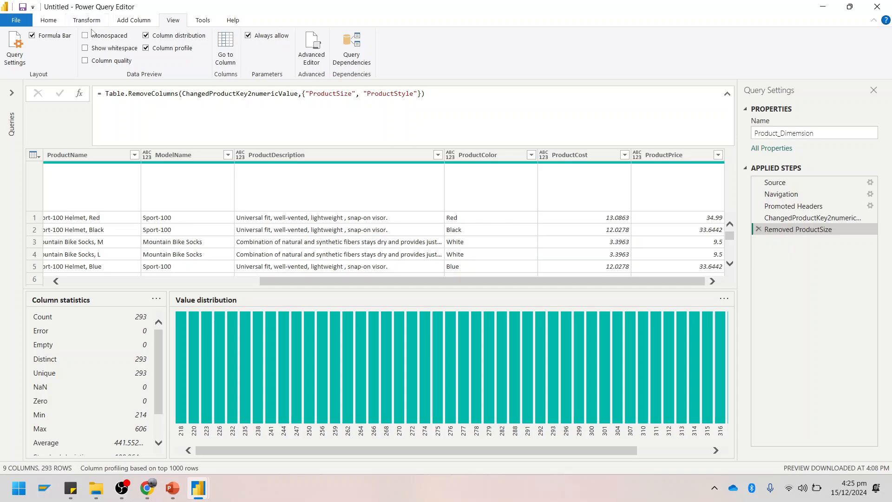
pyautogui.click(85, 60)
pyautogui.click(85, 48)
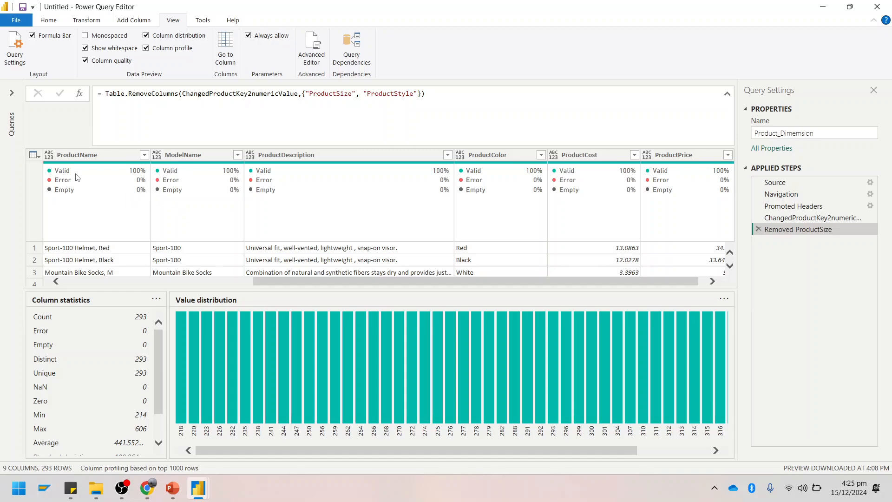
pyautogui.moveTo(78, 179)
pyautogui.moveTo(549, 282); pyautogui.dragTo(674, 280)
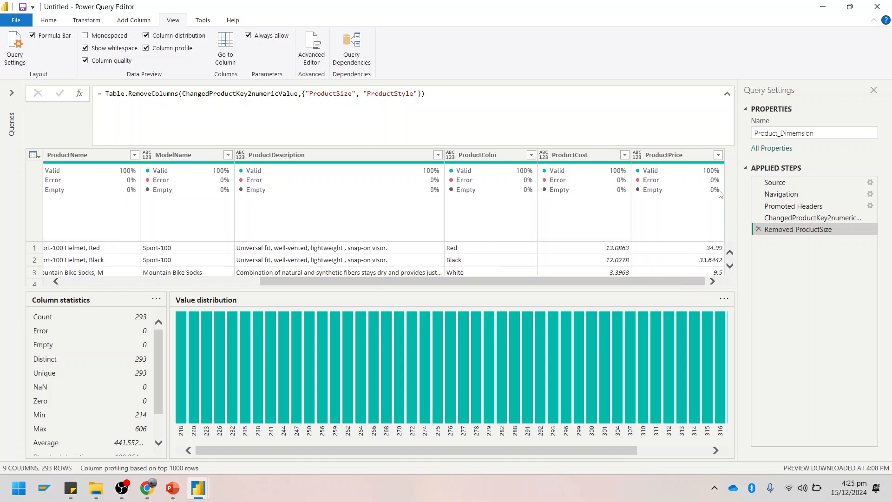
pyautogui.moveTo(720, 193)
# Turn off column profile, column distribution, column quality and whitespace in the data preview.
pyautogui.click(147, 48)
pyautogui.click(146, 36)
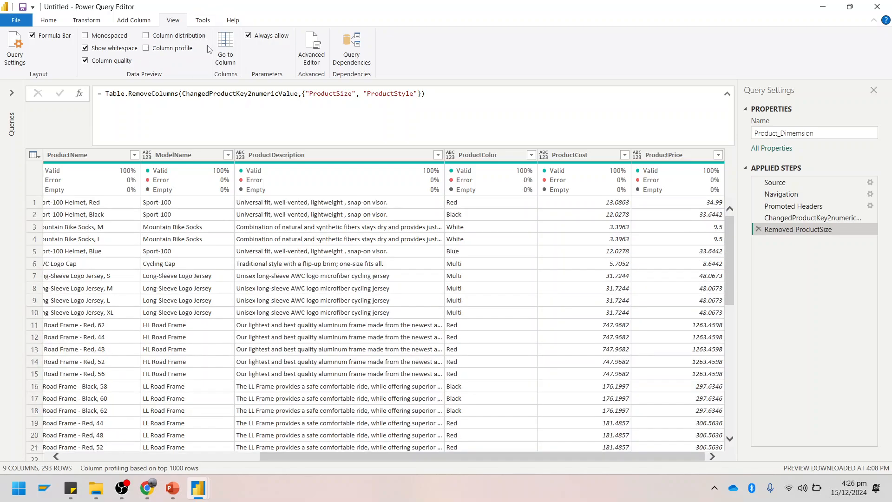
pyautogui.click(85, 61)
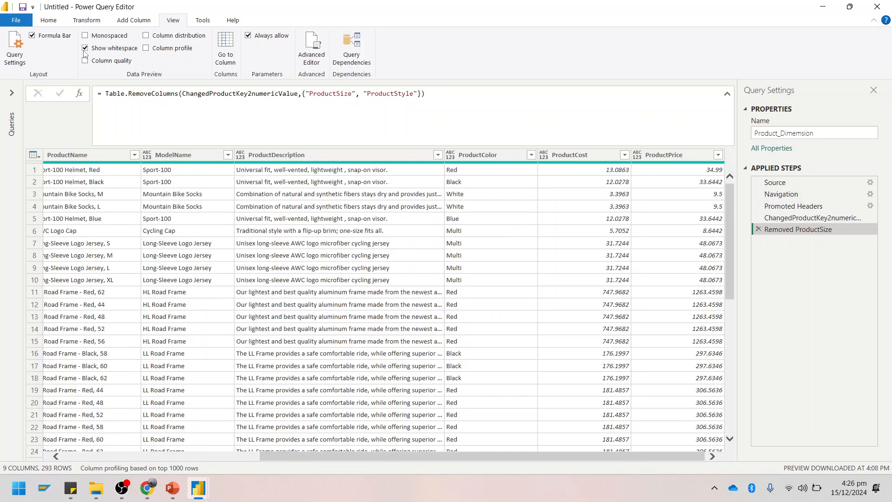
pyautogui.click(85, 48)
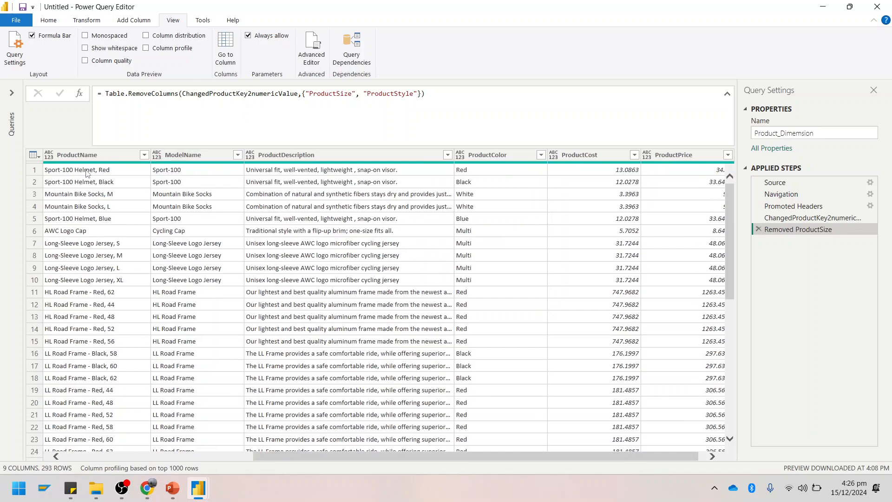
# Check the sort and filter options of the ProductKey column without applying a filter.
pyautogui.moveTo(292, 457); pyautogui.dragTo(1, 406)
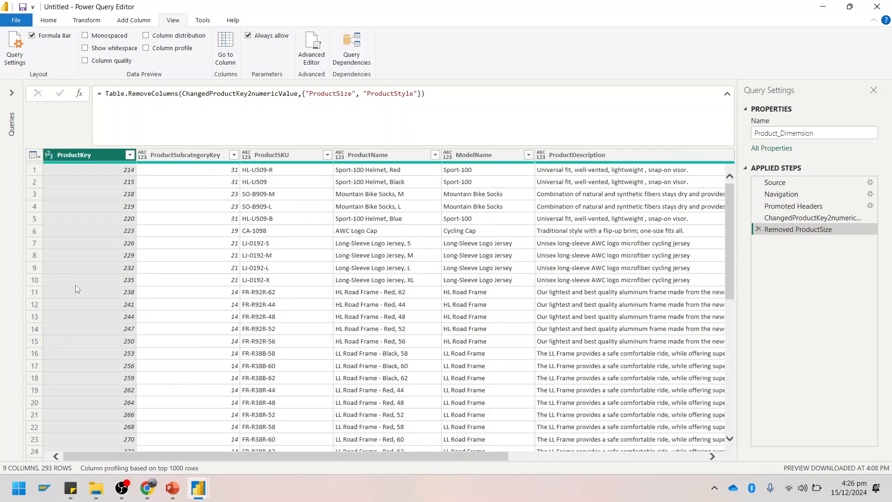
pyautogui.click(129, 155)
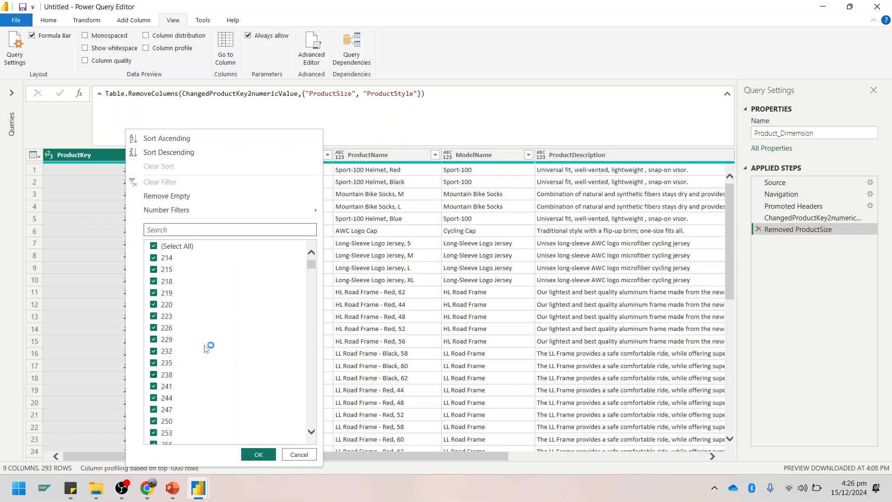
pyautogui.click(299, 455)
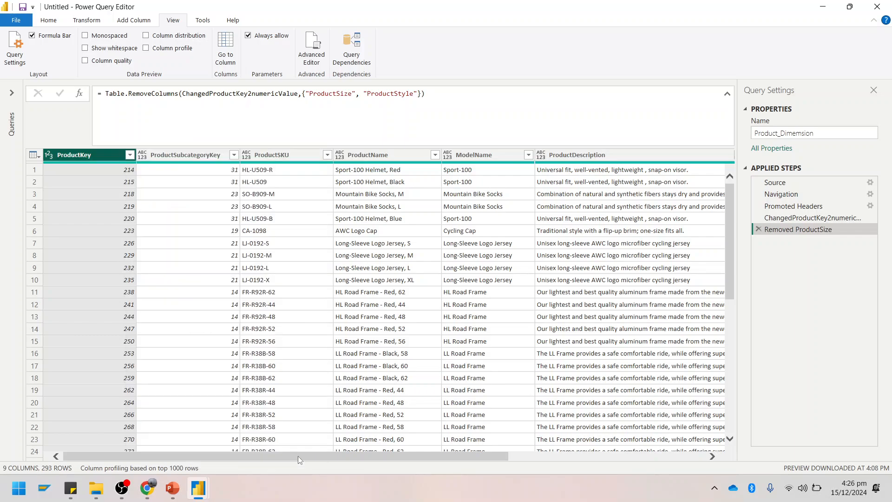
# Change the data type of the ProductCost column to Whole Number.
pyautogui.moveTo(306, 456); pyautogui.dragTo(693, 471)
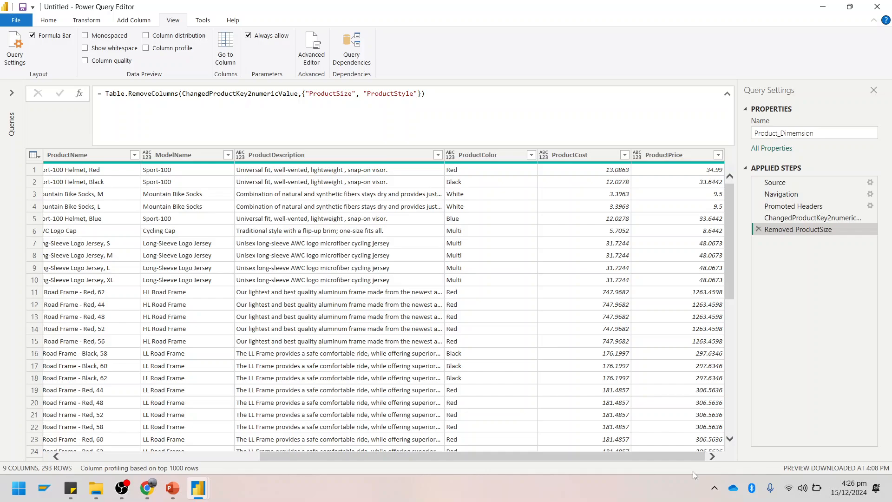
pyautogui.click(575, 158)
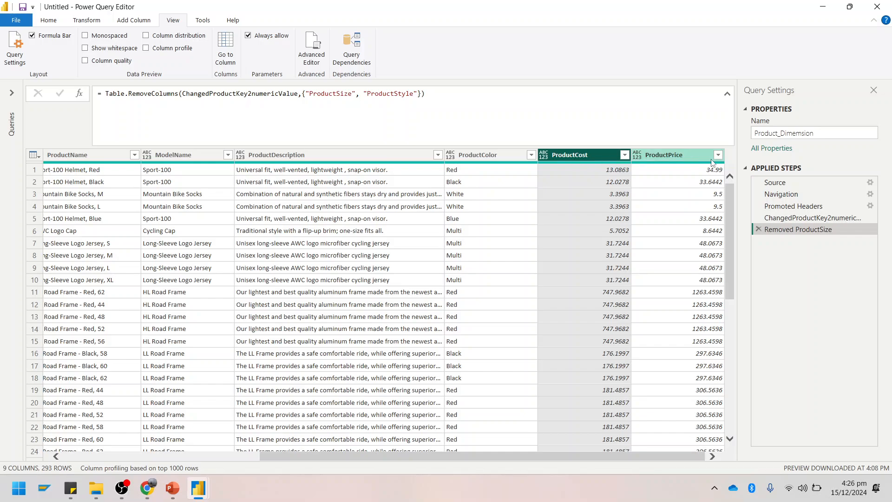
pyautogui.click(679, 156)
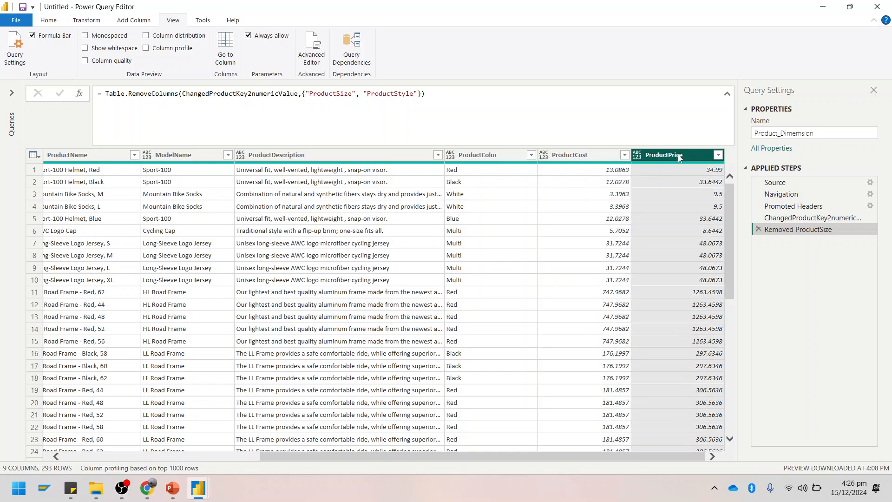
pyautogui.click(618, 155)
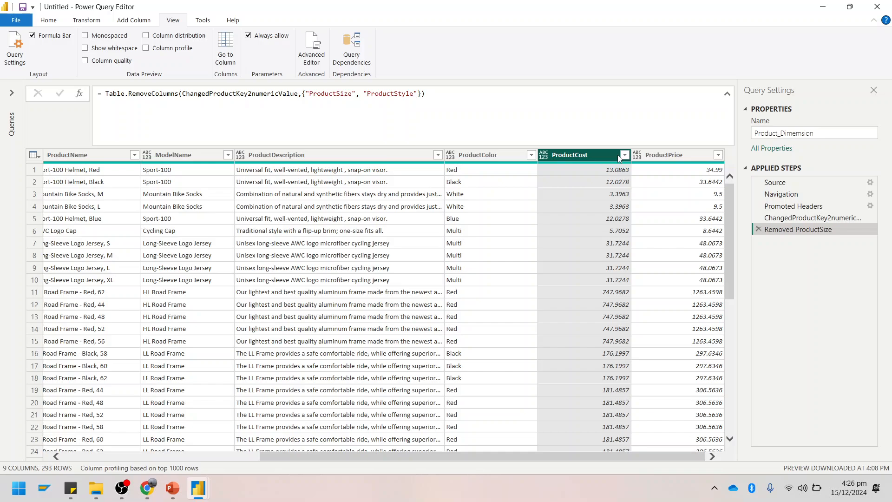
pyautogui.keyDown('ctrl'); pyautogui.click(684, 156); pyautogui.keyUp('ctrl')
pyautogui.moveTo(684, 156); pyautogui.dragTo(608, 110)
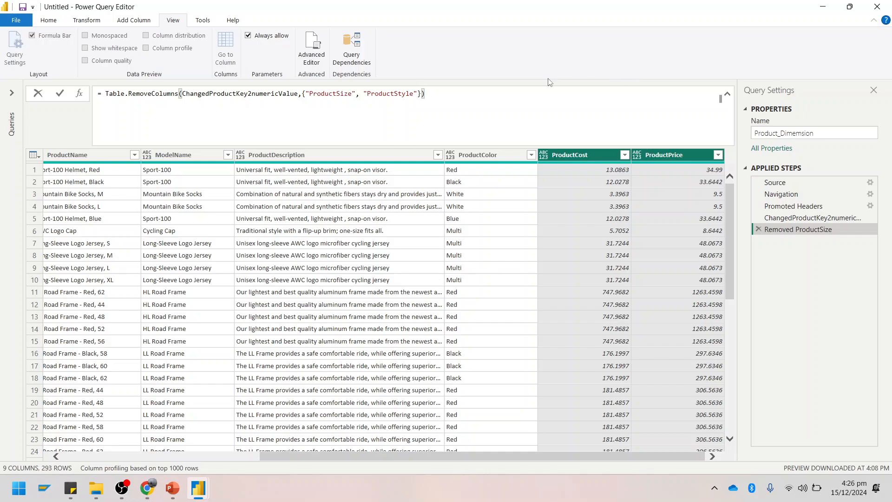
pyautogui.click(85, 21)
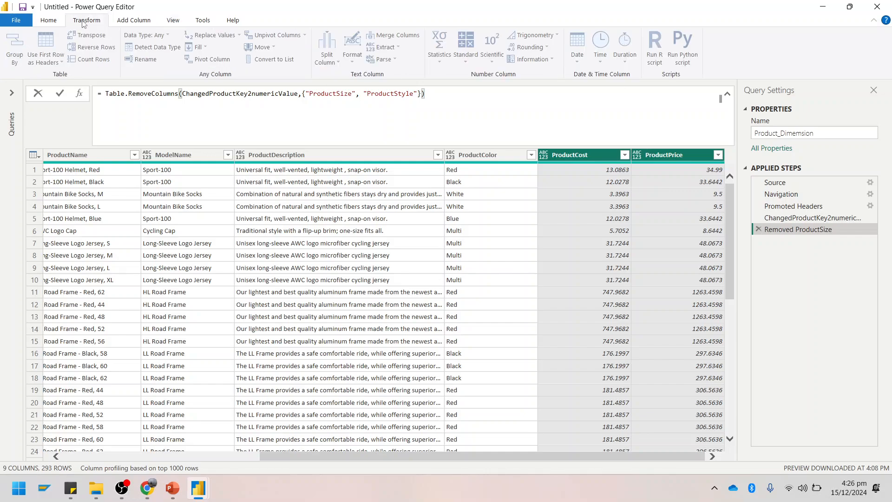
pyautogui.click(561, 158)
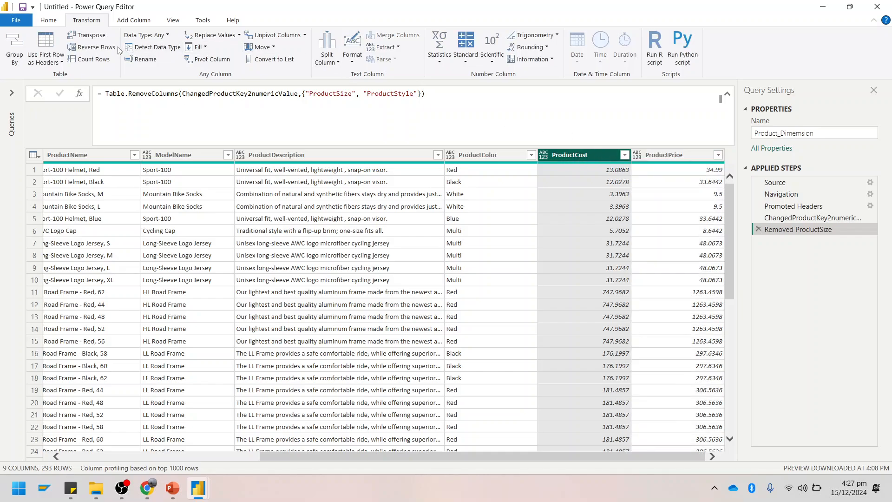
pyautogui.click(167, 36)
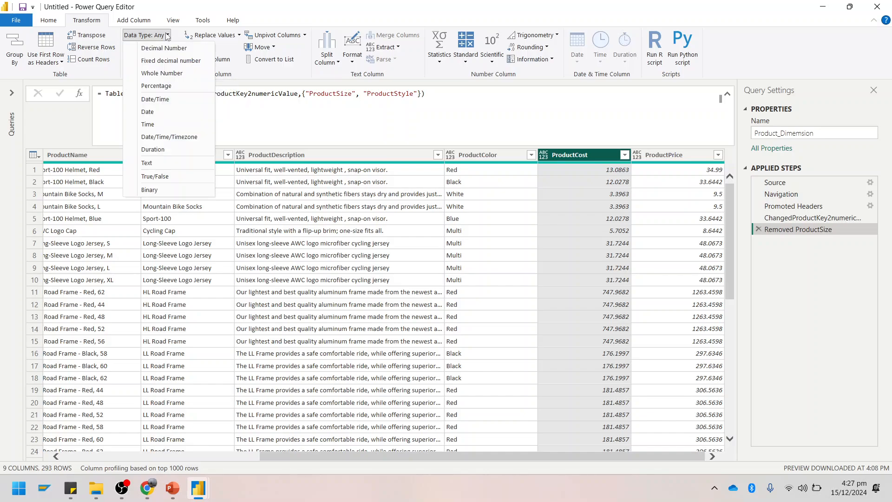
pyautogui.click(174, 73)
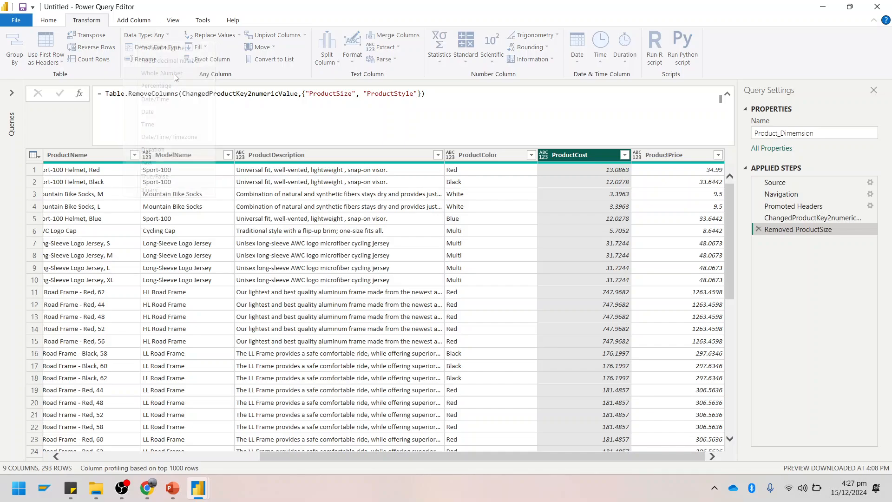
pyautogui.click(135, 20)
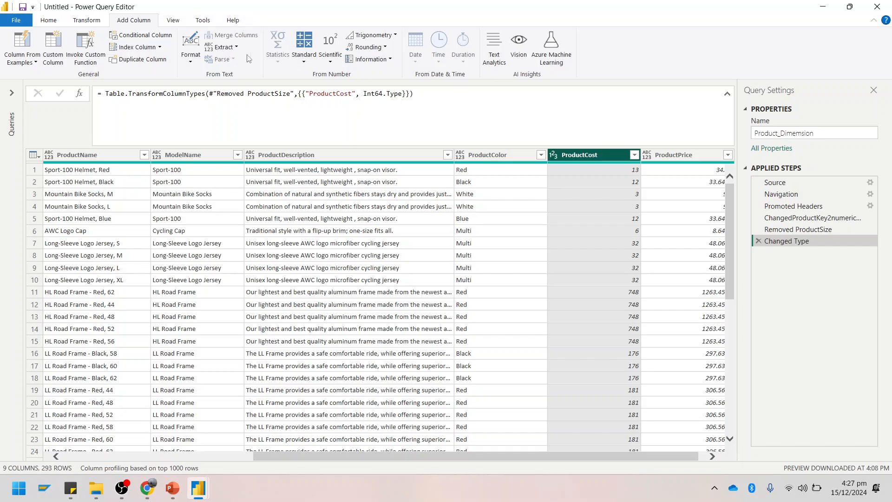
pyautogui.click(190, 61)
pyautogui.click(266, 2)
pyautogui.click(84, 20)
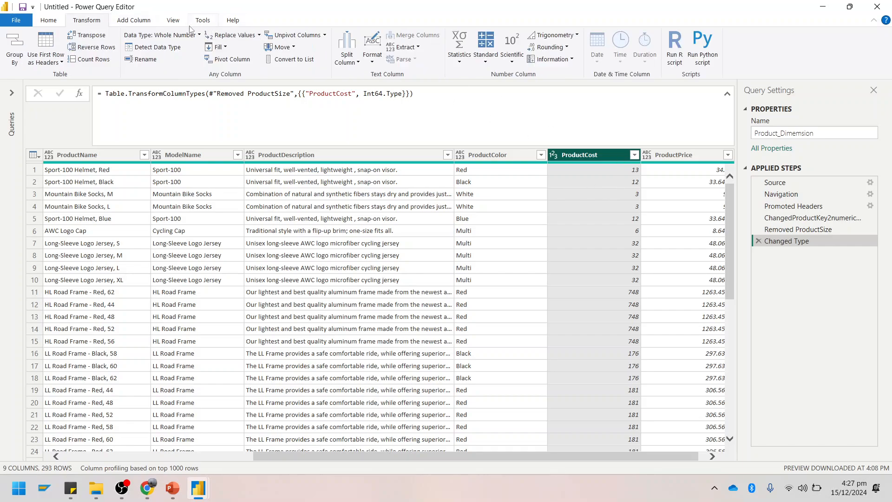
# Change the data type of the ProductPrice column to Whole Number.
pyautogui.rightClick(613, 162)
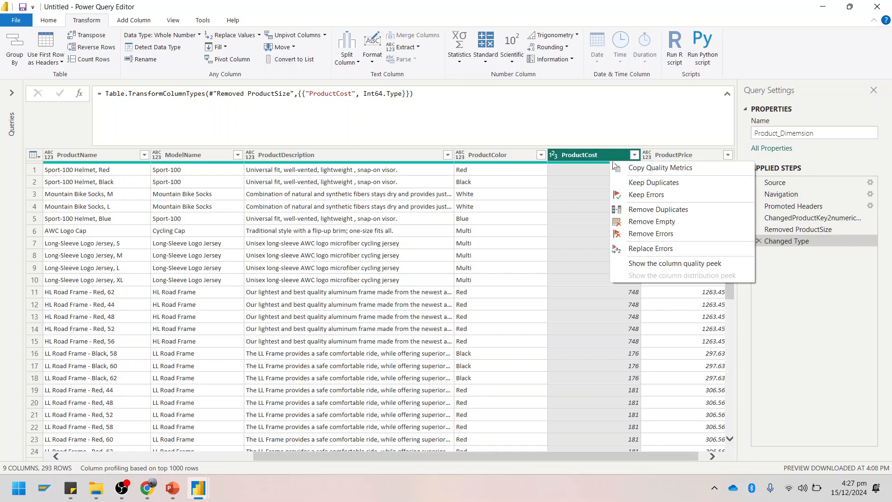
pyautogui.click(691, 154)
pyautogui.rightClick(691, 155)
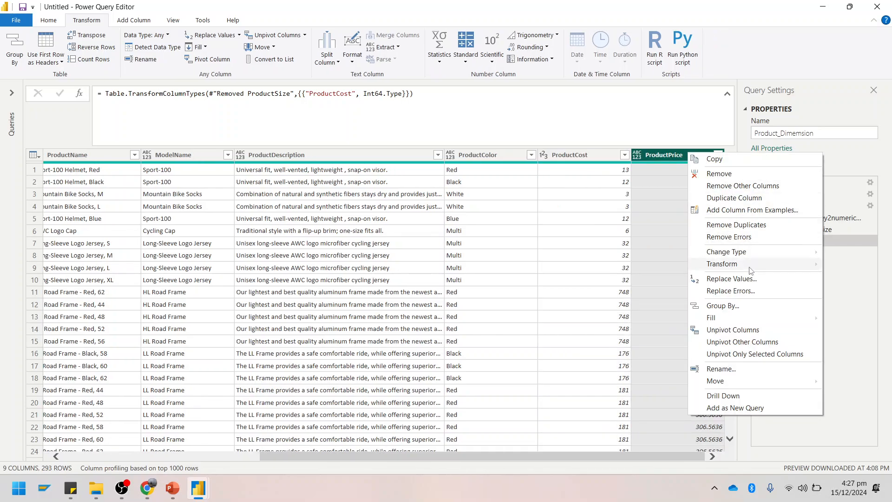
pyautogui.moveTo(765, 255)
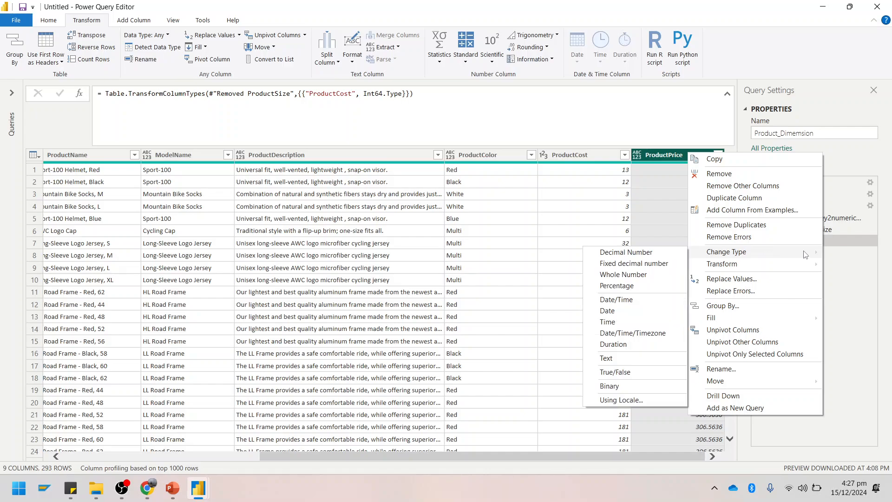
pyautogui.click(642, 275)
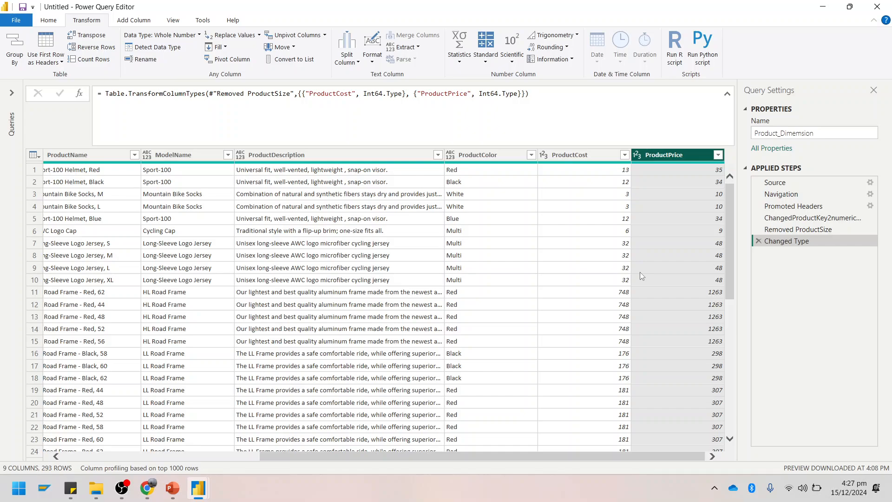
pyautogui.click(564, 51)
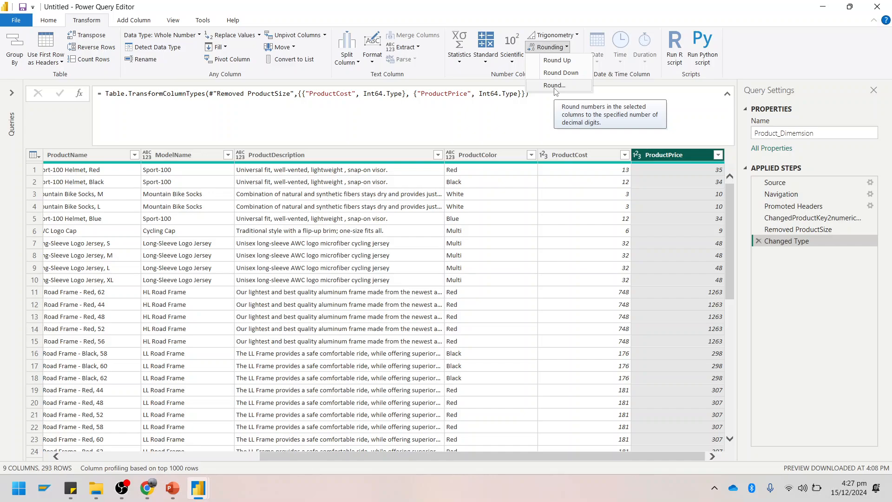
pyautogui.click(664, 4)
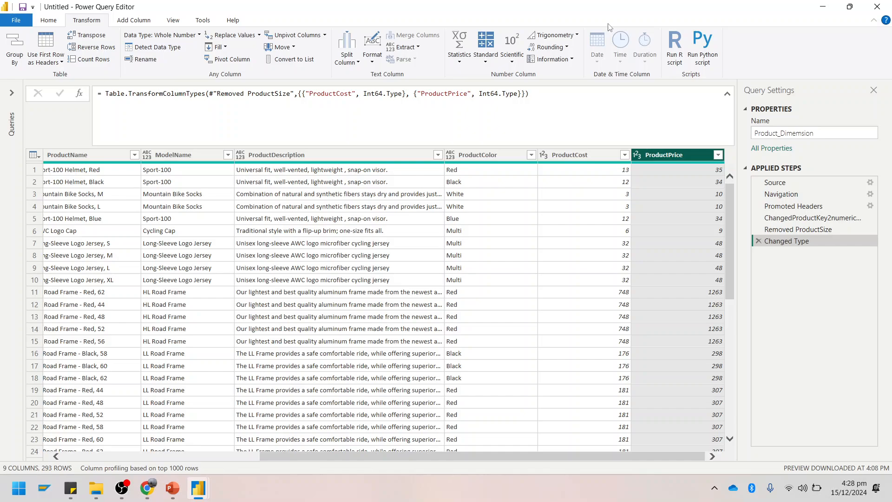
pyautogui.rightClick(766, 241)
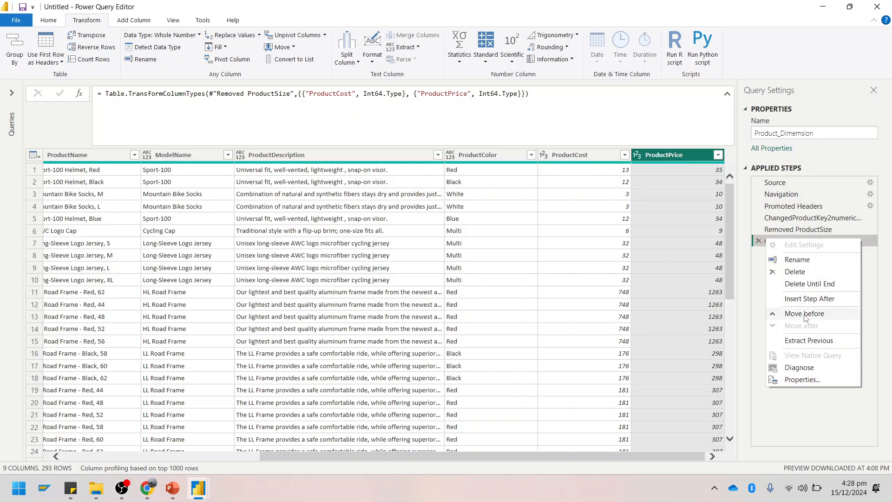
pyautogui.click(802, 380)
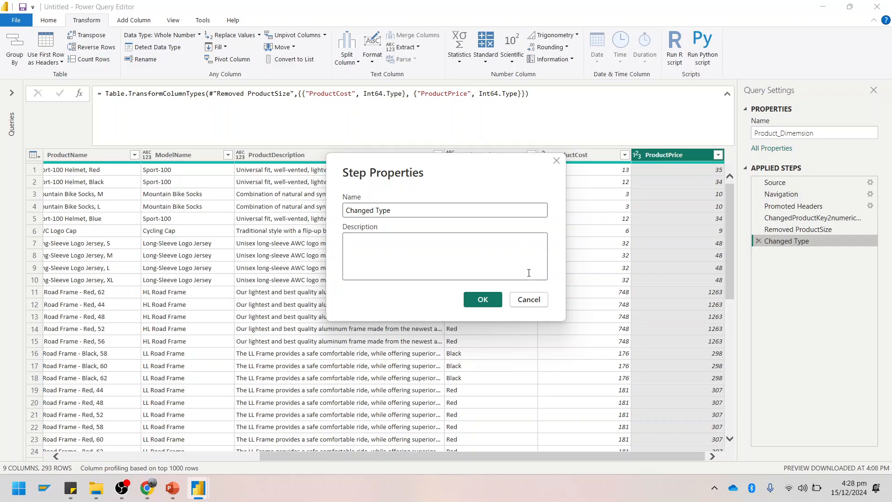
pyautogui.click(541, 299)
# Rename the Changed Type applied step as PSPSwholenumberconvert.
pyautogui.rightClick(781, 242)
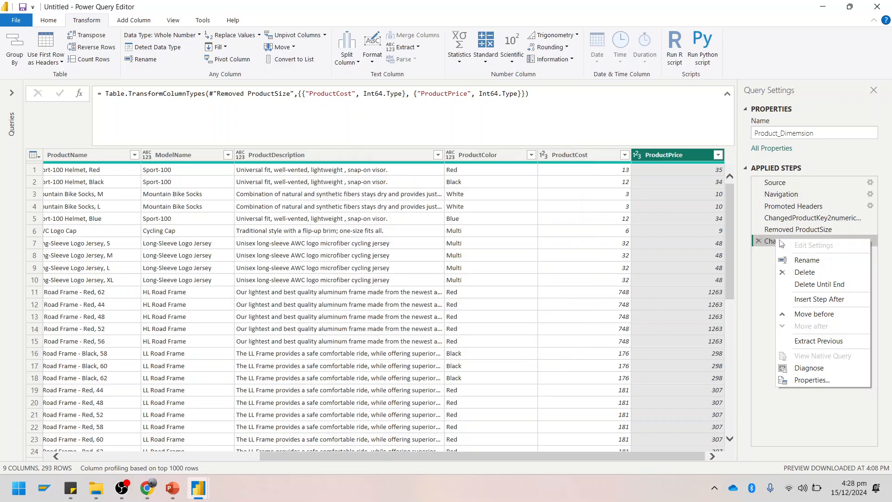
pyautogui.click(804, 260)
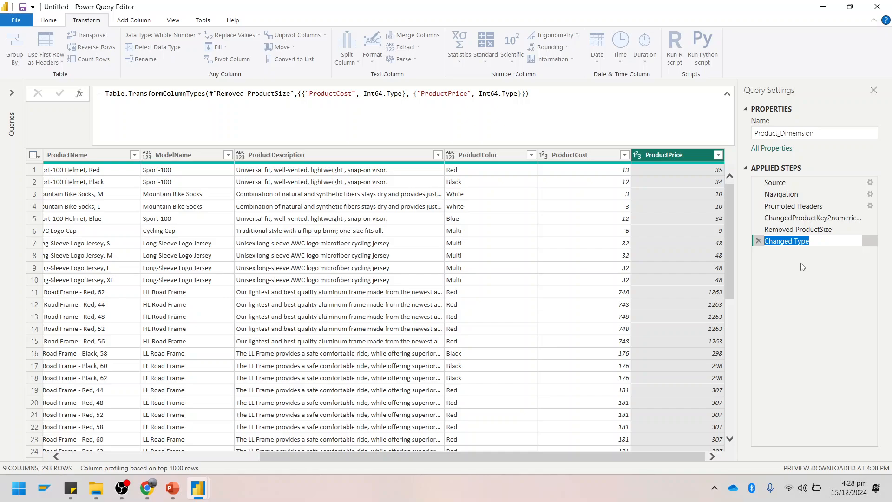
pyautogui.write('P')
pyautogui.write('S_PC-Who')
pyautogui.press('BackSpace')
pyautogui.press('BackSpace')
pyautogui.press('BackSpace')
pyautogui.write('mberconvert')
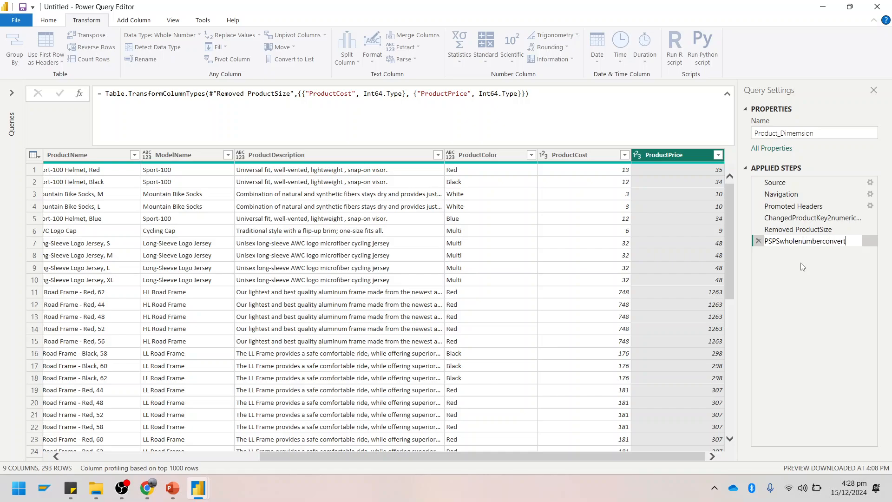
pyautogui.press('Return')
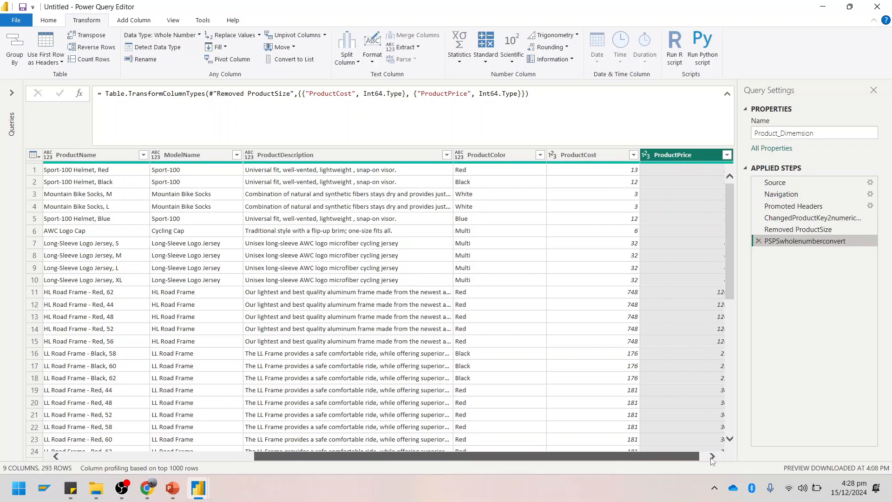
# Close the query editor and apply the Product_Dimemsion changes to the report.
pyautogui.moveTo(684, 456); pyautogui.dragTo(691, 455)
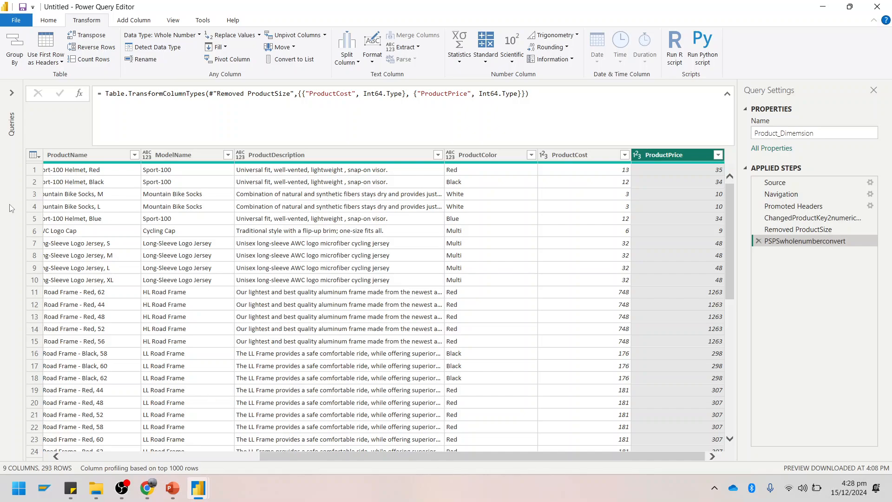
pyautogui.click(50, 20)
pyautogui.click(15, 62)
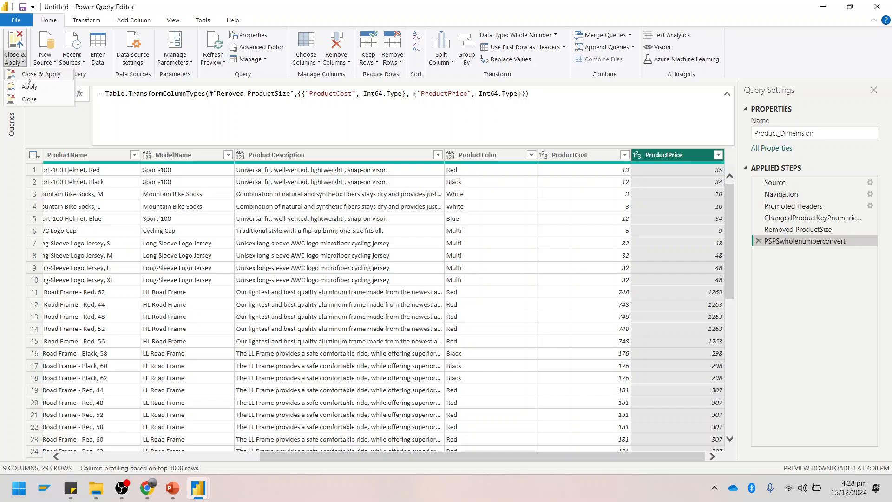
pyautogui.click(23, 79)
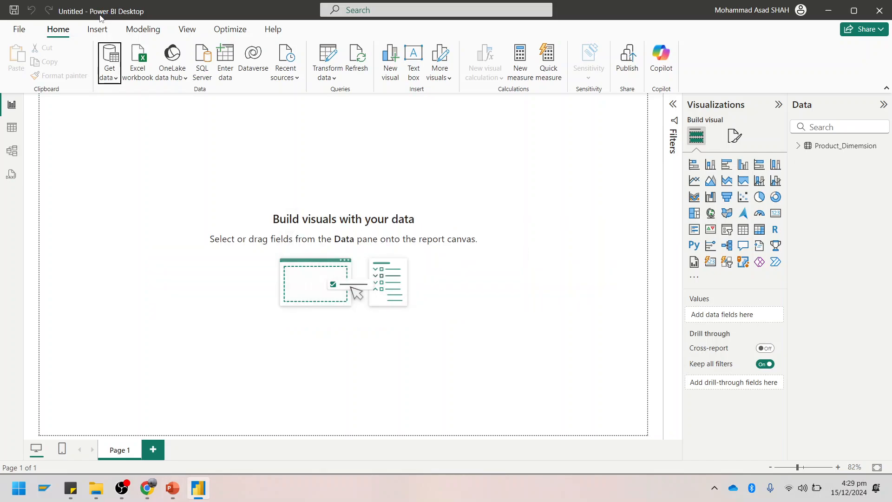
# Look through the 3.1 AdventureWorks CSV Files folder in File Explorer for further source files, and return to Power BI Desktop.
pyautogui.moveTo(97, 488)
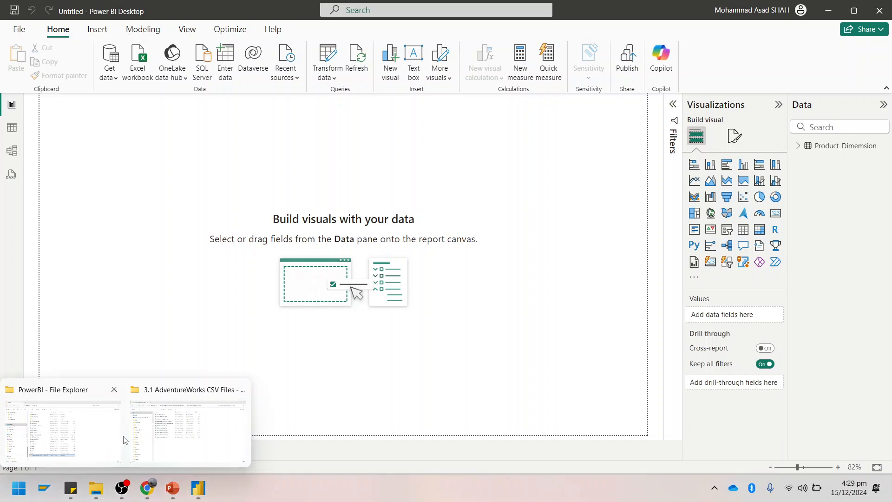
pyautogui.click(158, 412)
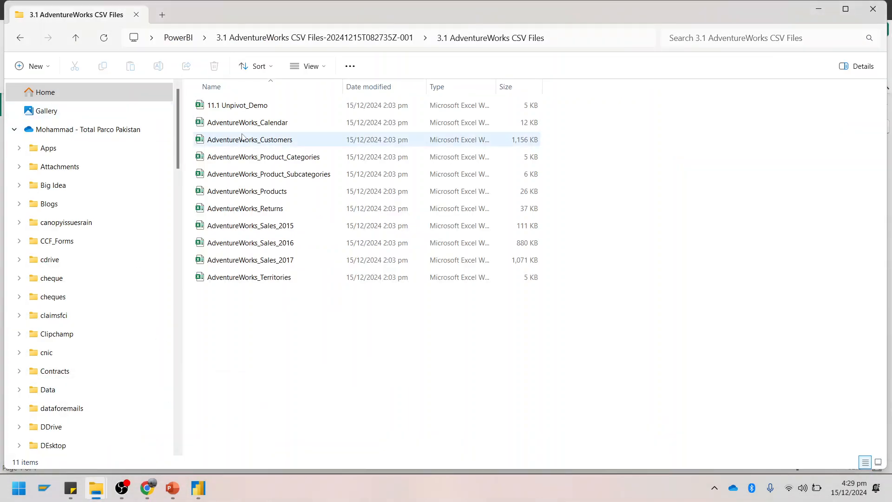
pyautogui.click(149, 493)
pyautogui.click(193, 489)
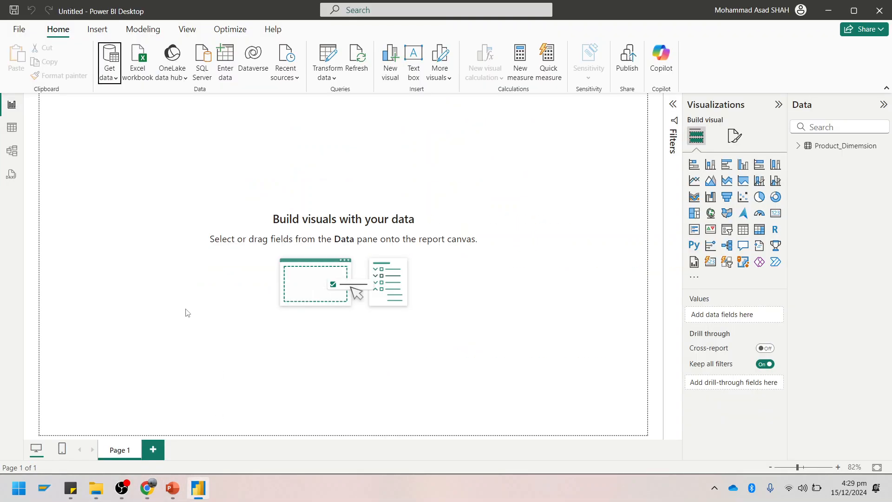
# Import the AdventureWorks_Customers Excel workbook, selecting its AdventureWorks_Customers.csv sheet, and open it for transformation in Power Query Editor.
pyautogui.click(113, 77)
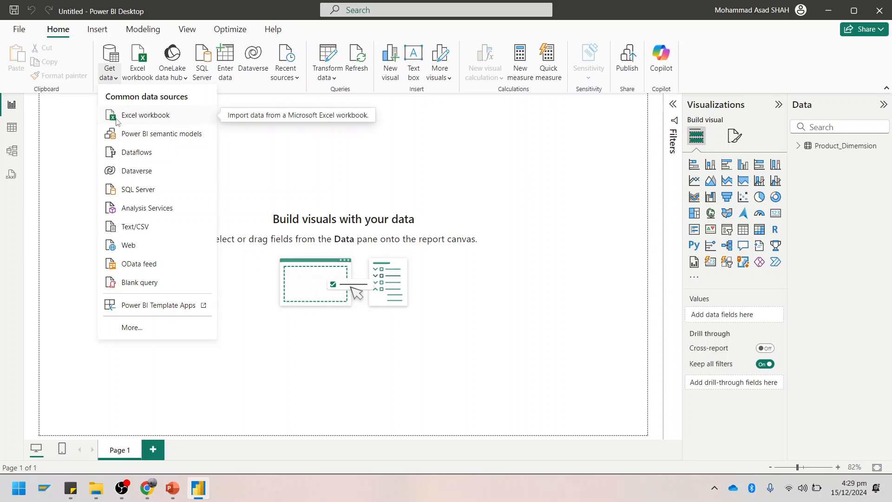
pyautogui.click(120, 122)
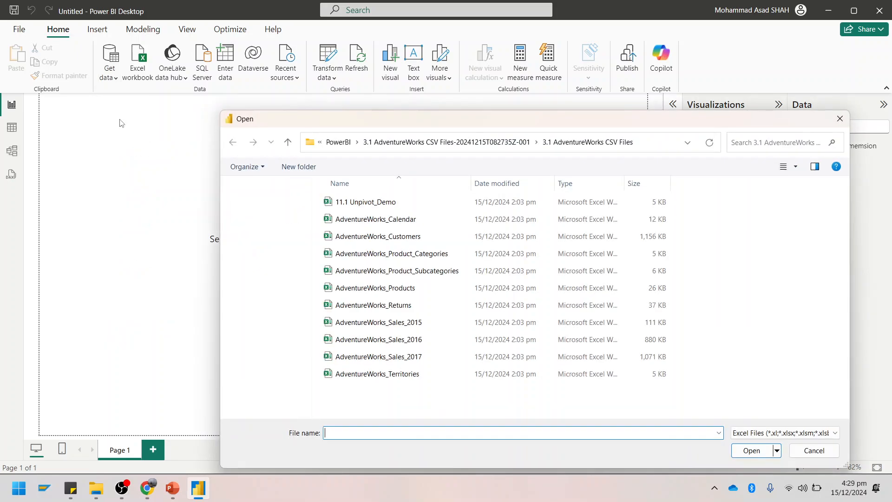
pyautogui.click(370, 237)
pyautogui.click(748, 450)
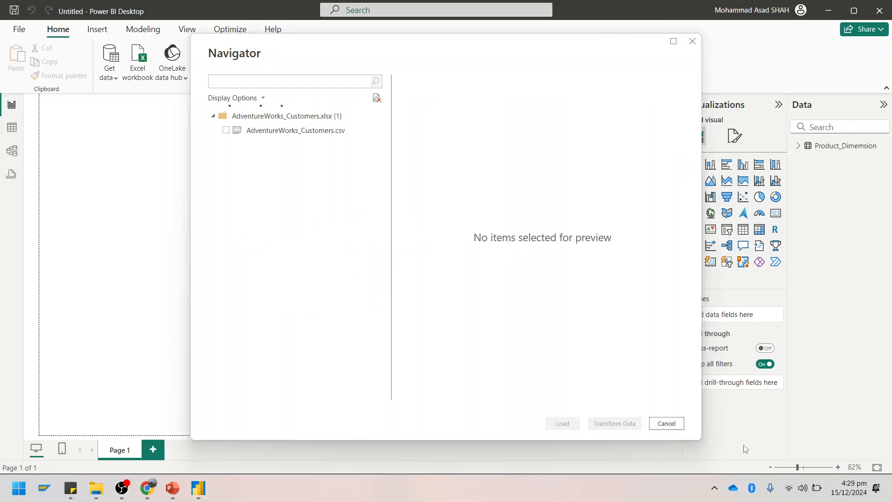
pyautogui.click(225, 130)
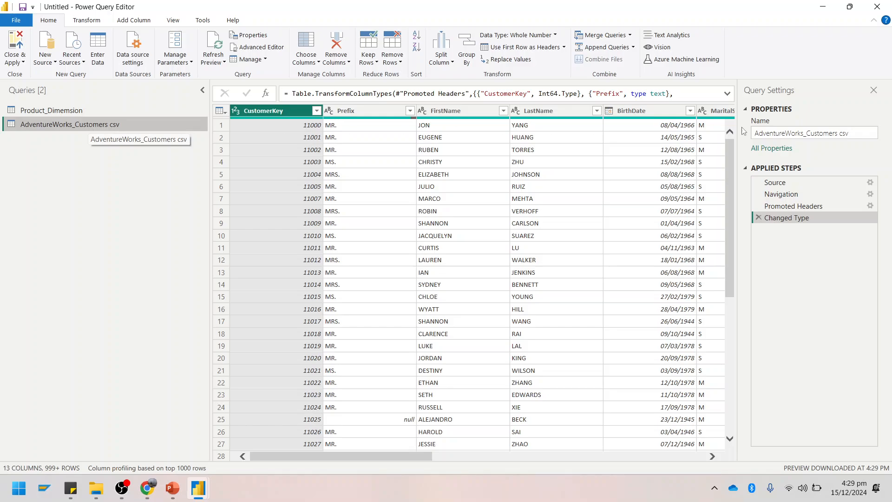
# Rename the AdventureWorks_Customers csv query as Customers Lookuptable.
pyautogui.click(789, 134)
pyautogui.click(807, 133)
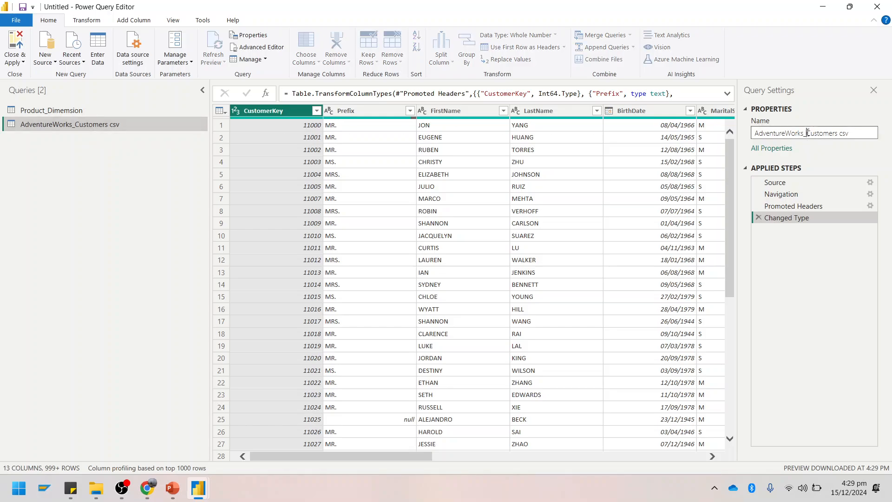
pyautogui.press('BackSpace')
pyautogui.press('BackSpace')
pyautogui.press('BackSpace')
pyautogui.press('BackSpace')
pyautogui.press('BackSpace')
pyautogui.press('BackSpace')
pyautogui.press('BackSpace')
pyautogui.press('BackSpace')
pyautogui.press('BackSpace')
pyautogui.press('BackSpace')
pyautogui.press('BackSpace')
pyautogui.press('BackSpace')
pyautogui.press('BackSpace')
pyautogui.press('BackSpace')
pyautogui.press('BackSpace')
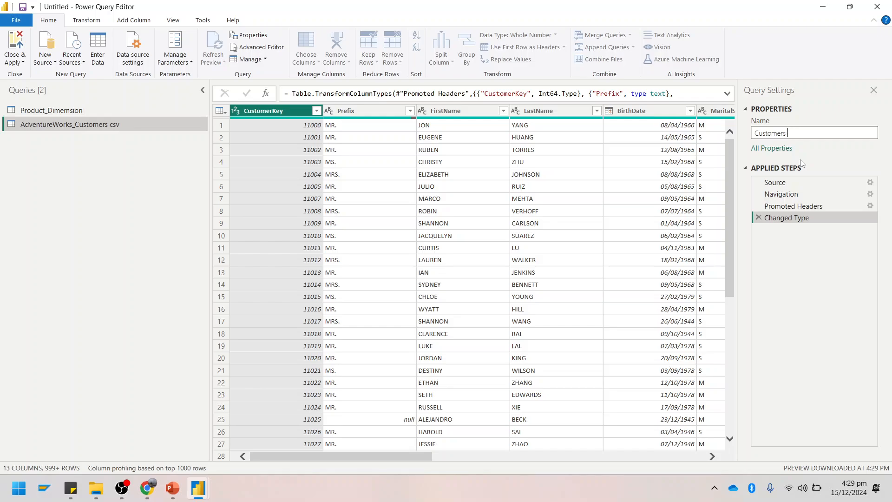
pyautogui.write('Lookuptable')
pyautogui.press('Return')
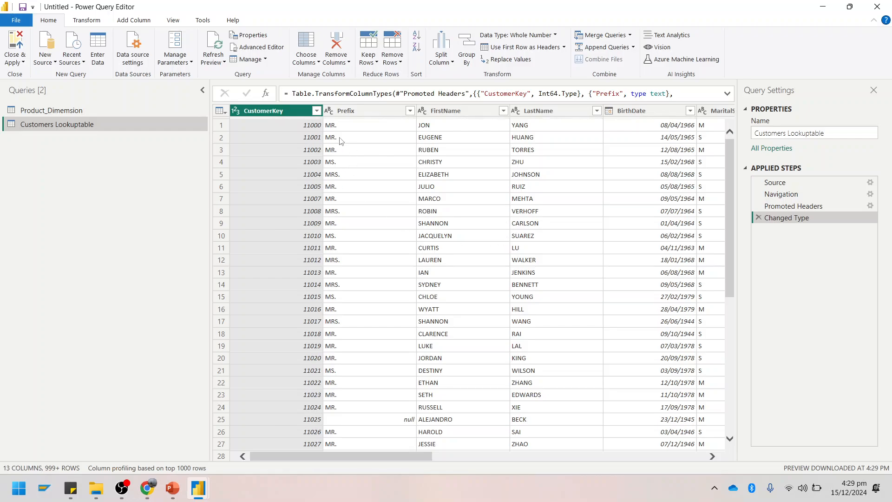
# Filter the CustomerKey column to keep only the value 11000.
pyautogui.click(317, 111)
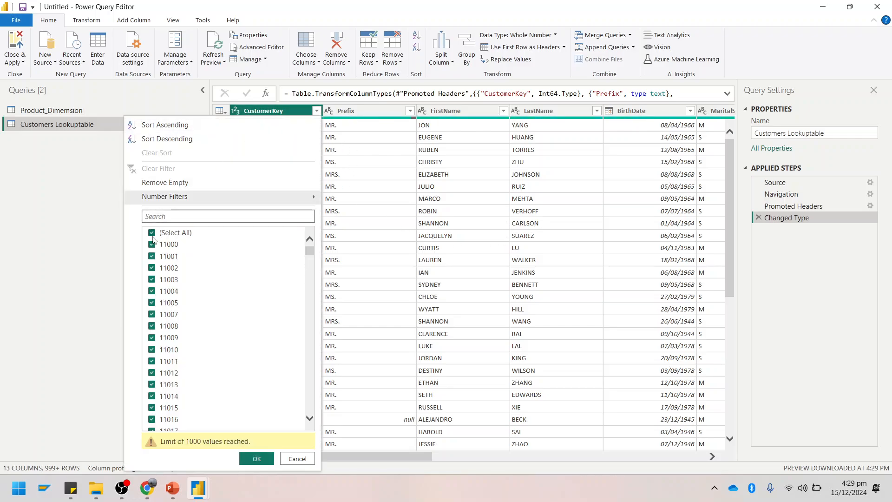
pyautogui.click(152, 233)
pyautogui.click(152, 244)
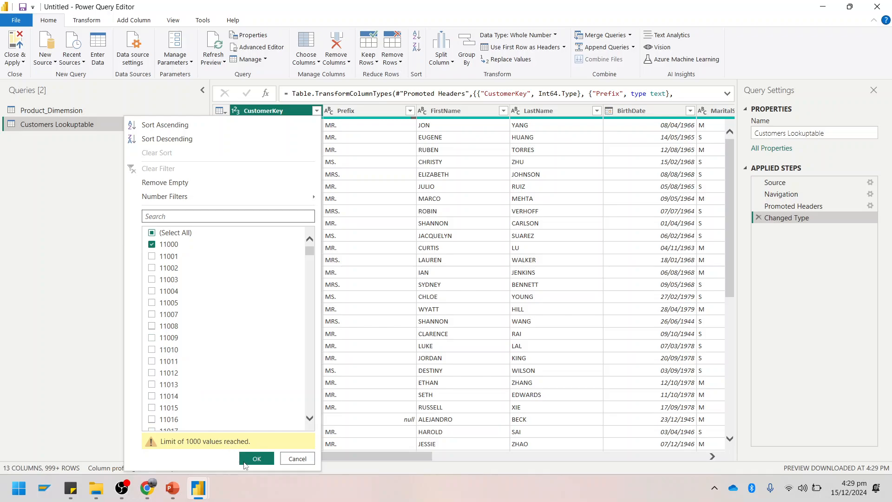
pyautogui.click(250, 459)
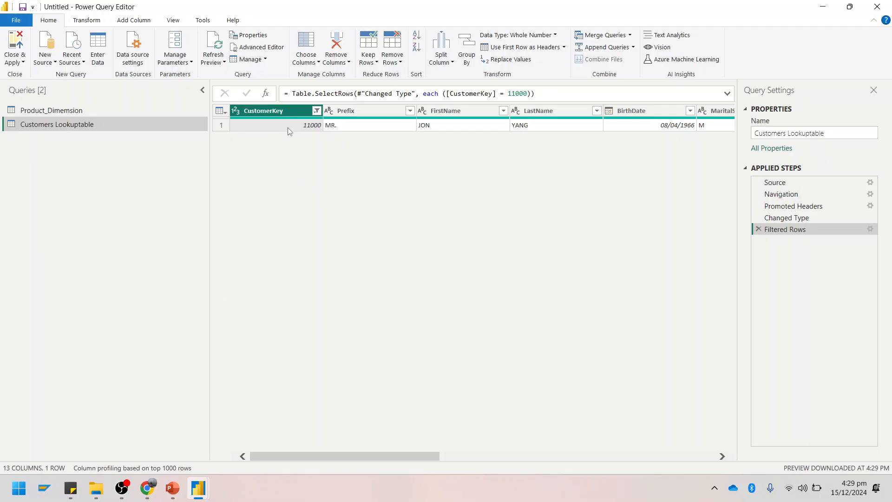
# Reselect all values in the CustomerKey filter to bring back every customer row.
pyautogui.click(316, 111)
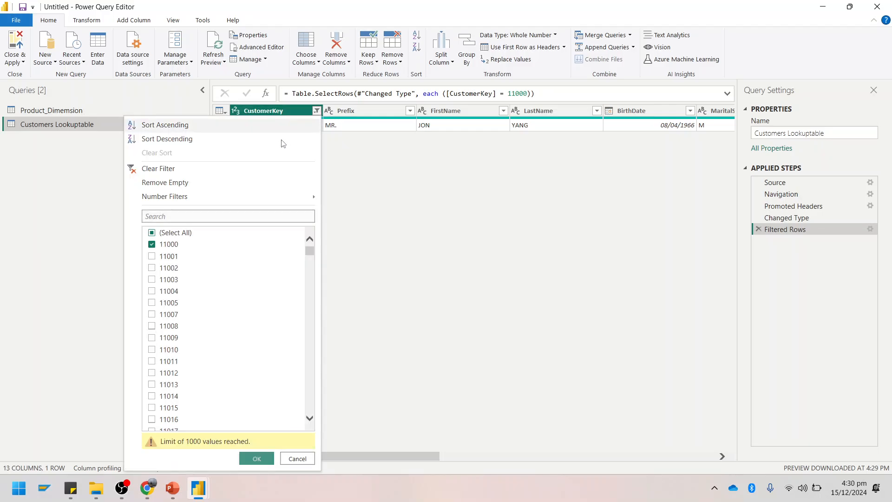
pyautogui.click(152, 233)
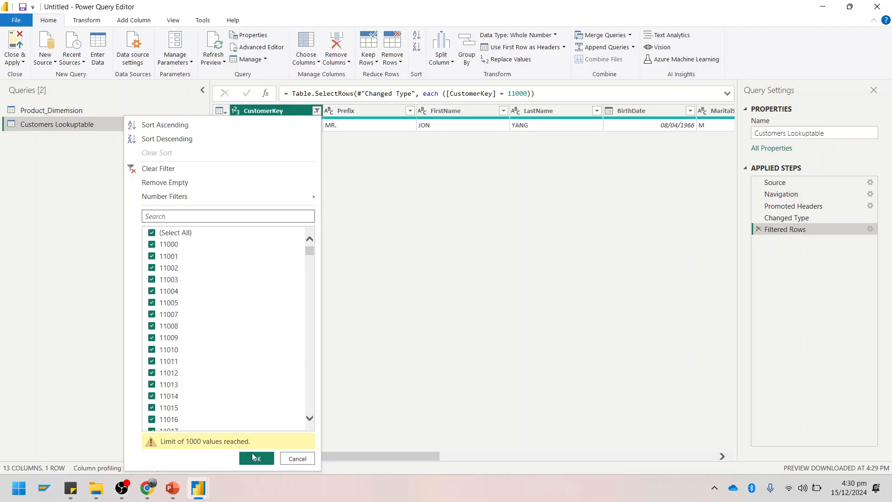
pyautogui.click(253, 454)
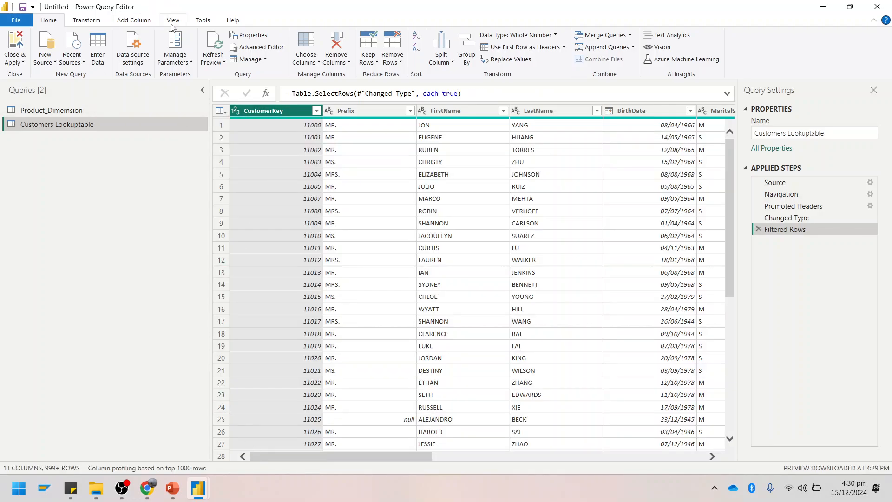
# Show the column profile for CustomerKey, examine its statistics and value distribution, and hide the profile again.
pyautogui.click(172, 20)
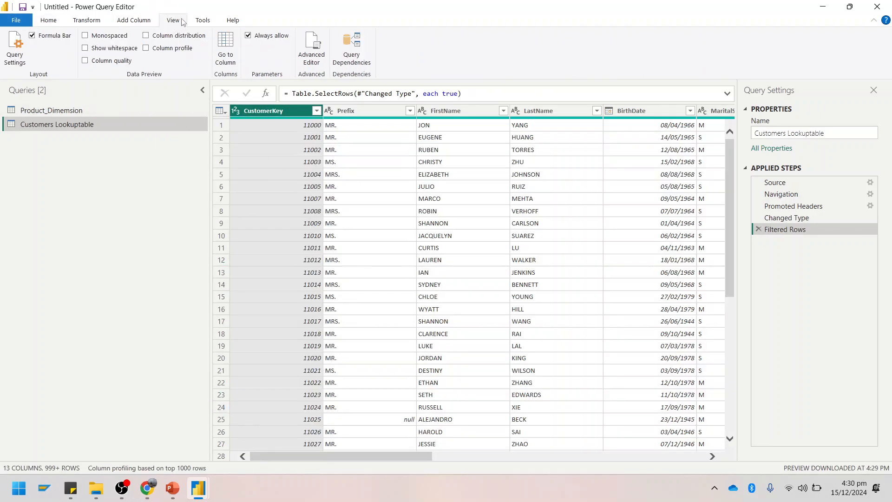
pyautogui.click(146, 48)
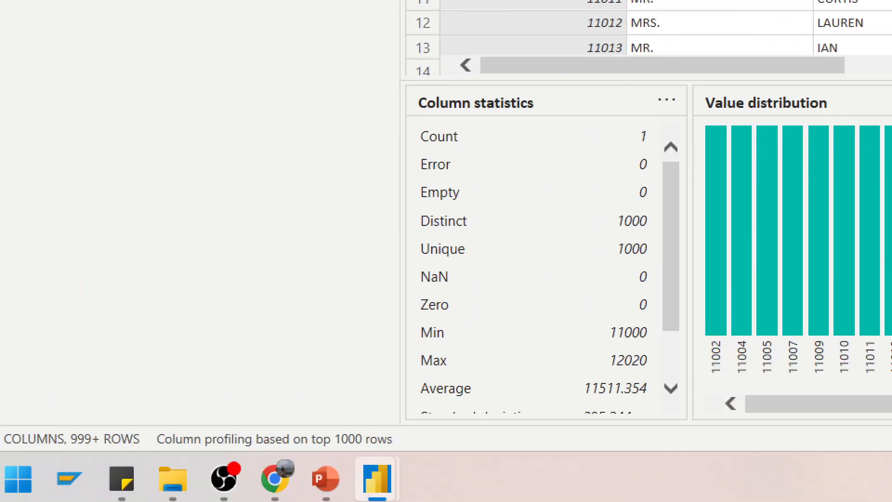
pyautogui.moveTo(508, 336)
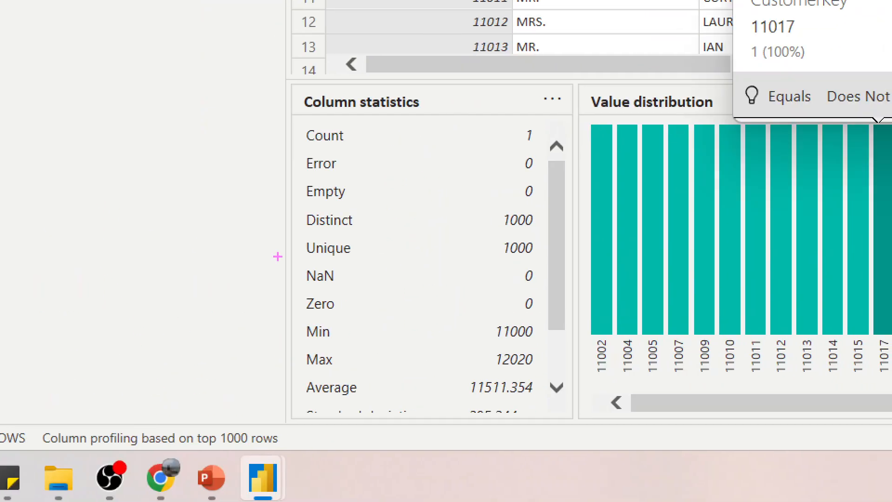
pyautogui.moveTo(275, 199); pyautogui.dragTo(570, 260)
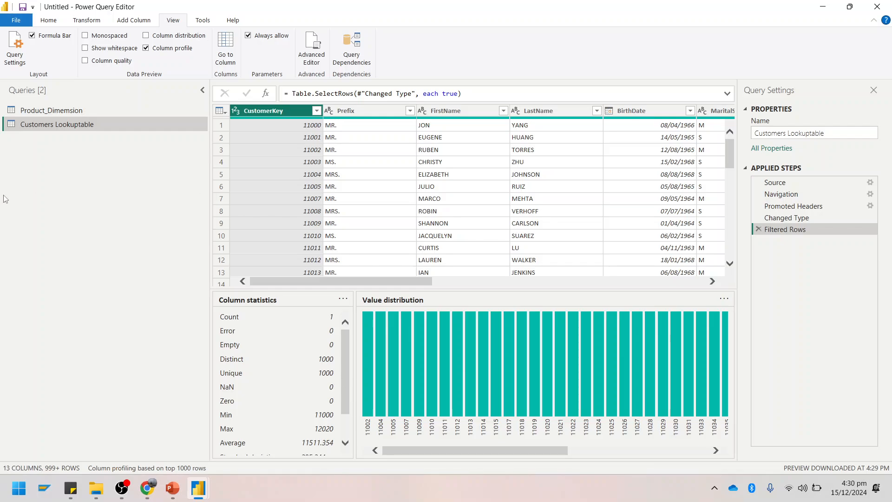
pyautogui.click(86, 21)
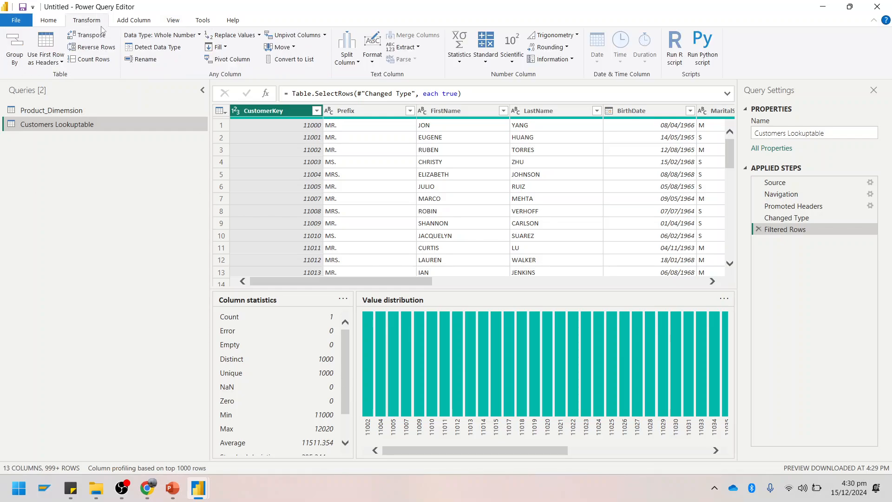
pyautogui.click(203, 20)
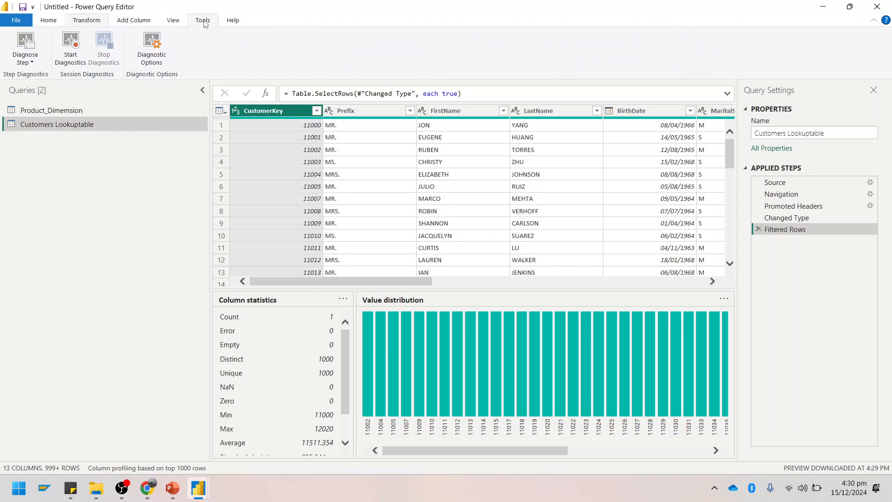
pyautogui.click(177, 22)
pyautogui.click(146, 49)
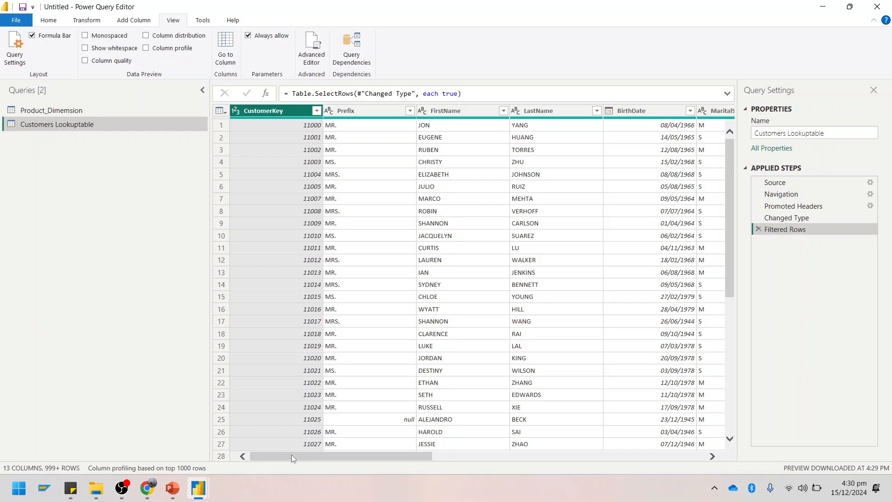
# Add a new column that capitalizes each word of the Prefix column.
pyautogui.moveTo(291, 454); pyautogui.dragTo(637, 458)
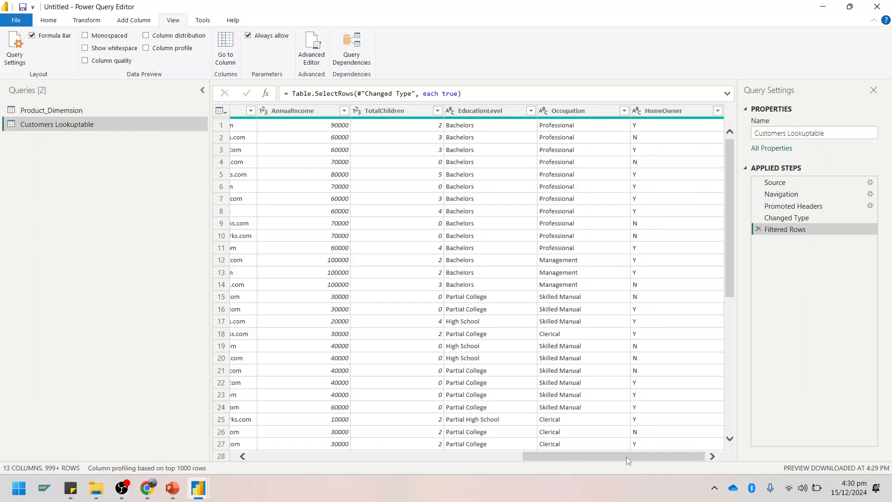
pyautogui.moveTo(627, 456); pyautogui.dragTo(333, 445)
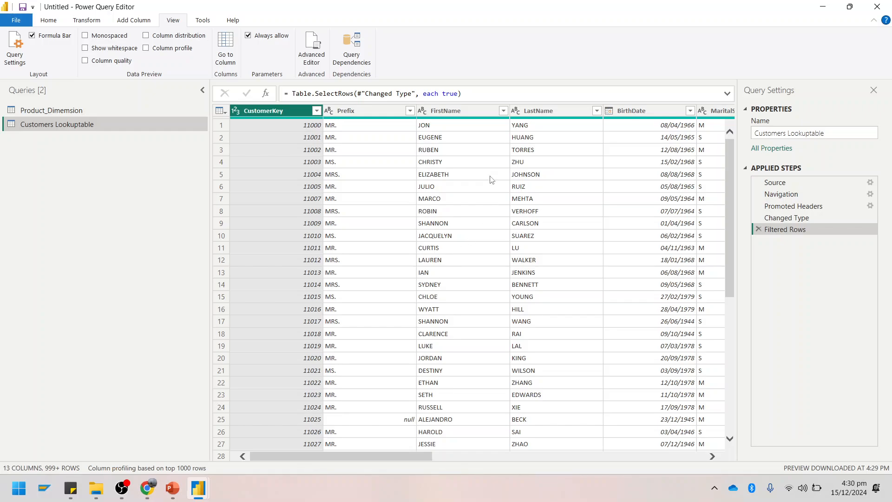
pyautogui.click(364, 111)
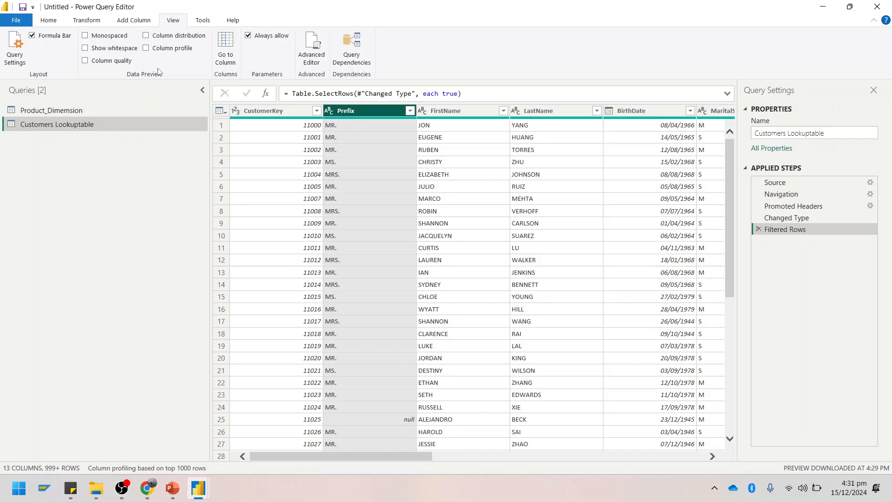
pyautogui.click(88, 23)
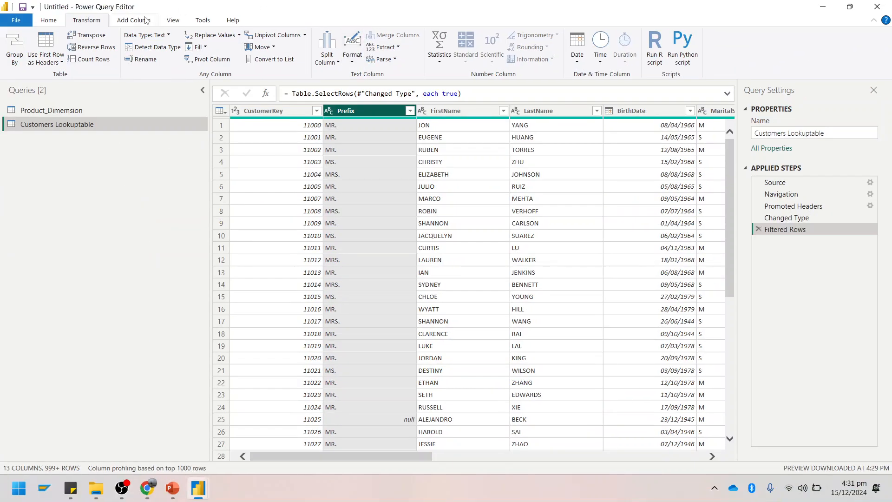
pyautogui.click(144, 20)
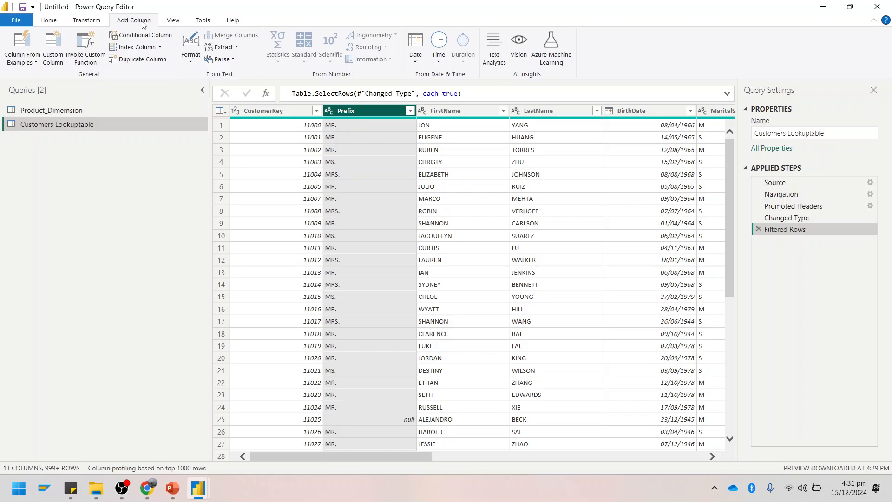
pyautogui.click(188, 62)
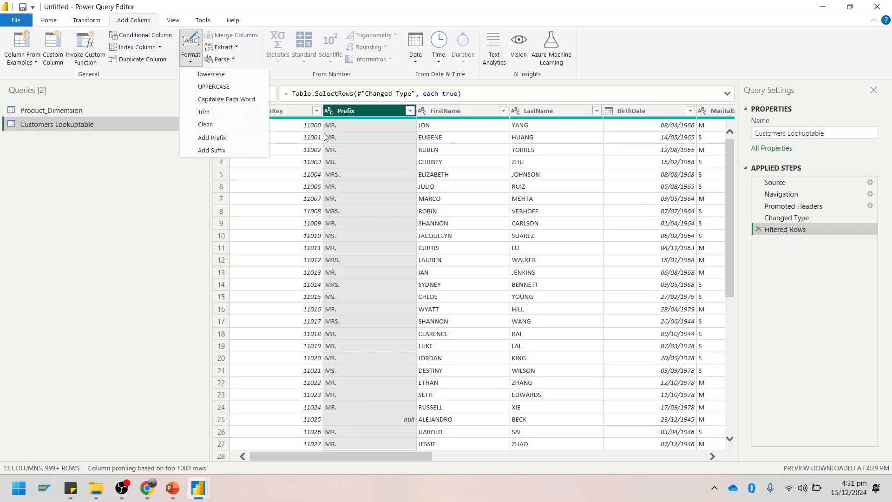
pyautogui.click(218, 99)
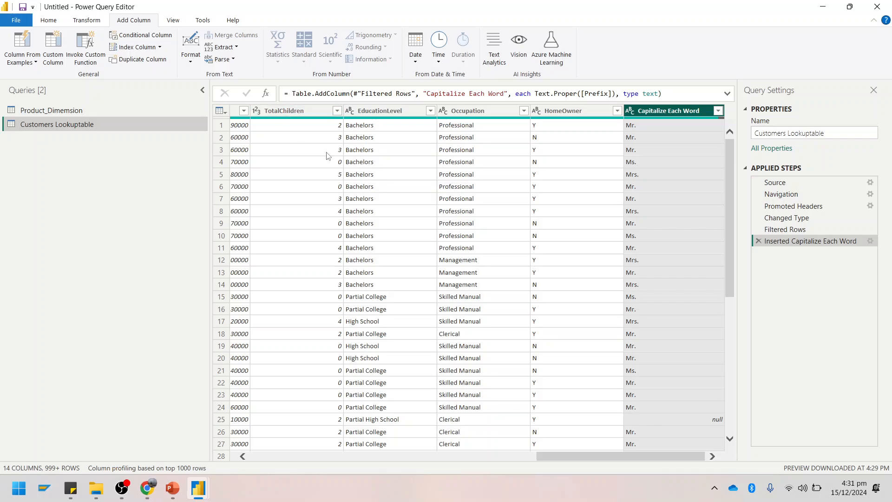
# Compare the original Prefix column with the capitalized copy, and delete the Inserted Capitalize Each Word step.
pyautogui.moveTo(571, 456); pyautogui.dragTo(263, 452)
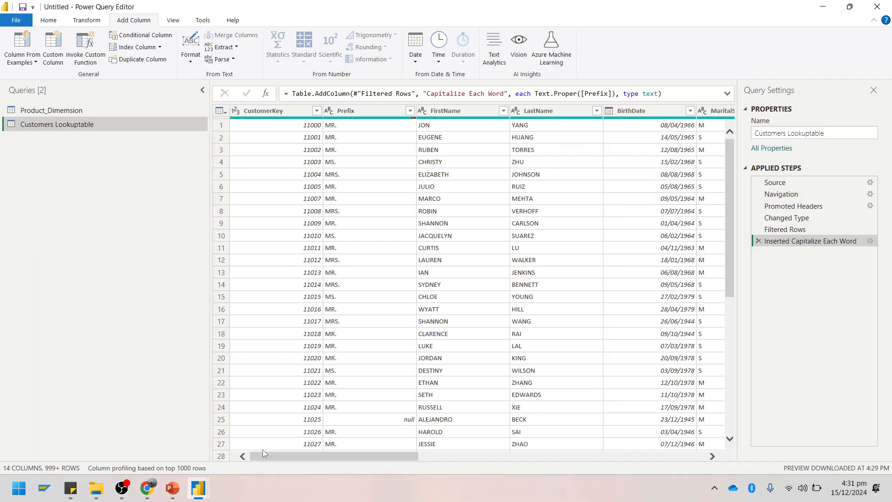
pyautogui.click(361, 110)
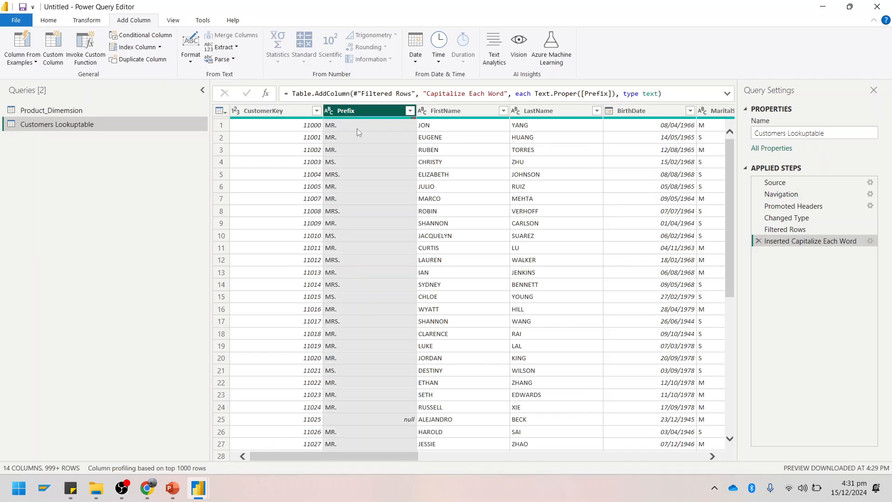
pyautogui.moveTo(371, 456); pyautogui.dragTo(659, 457)
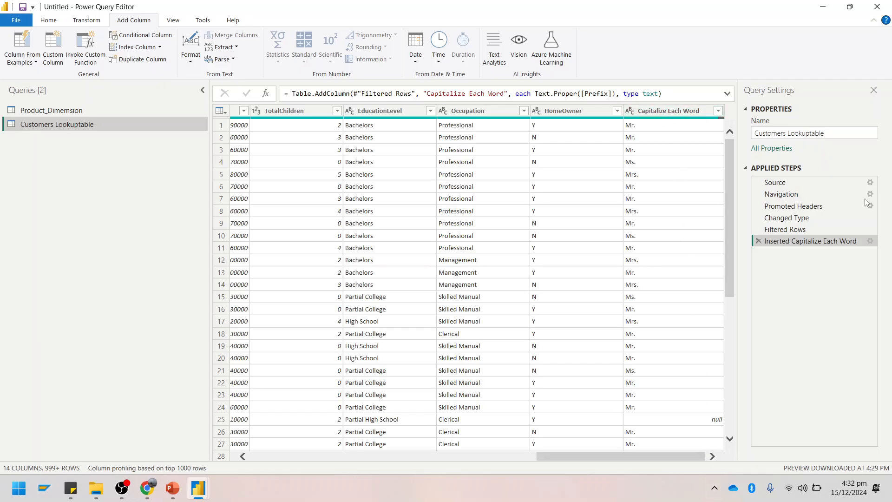
pyautogui.click(759, 241)
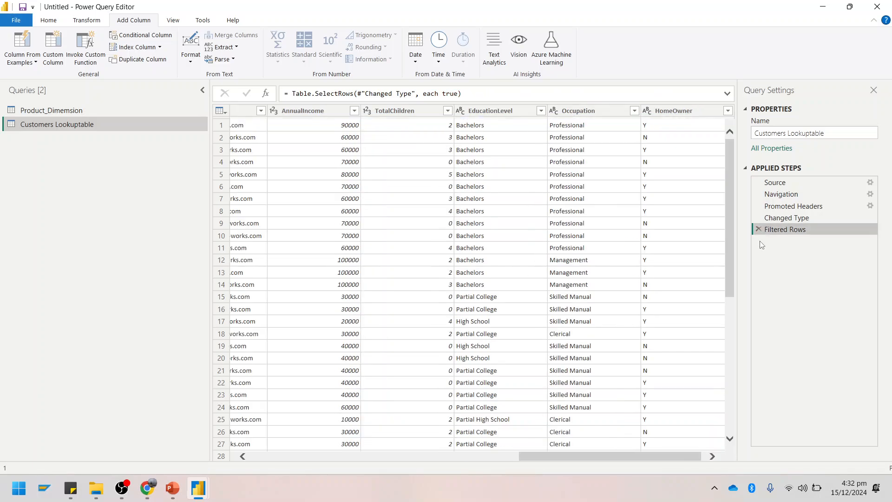
pyautogui.moveTo(576, 454); pyautogui.dragTo(306, 453)
pyautogui.click(353, 111)
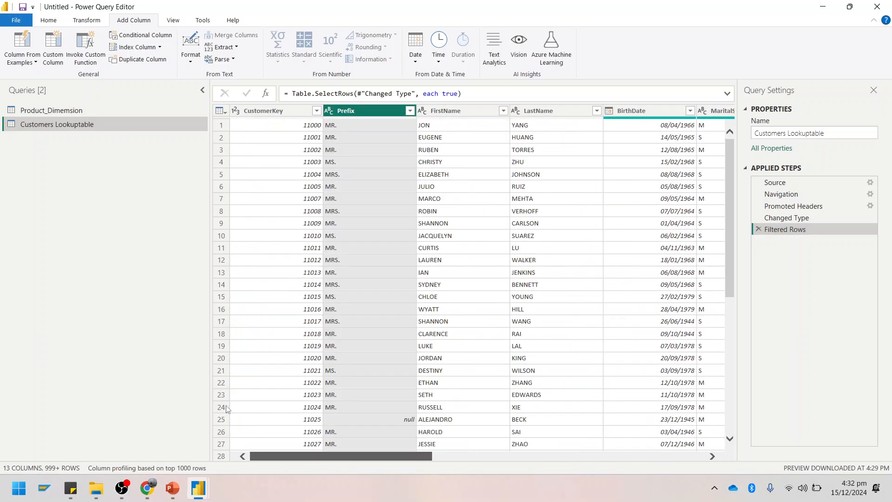
pyautogui.click(86, 20)
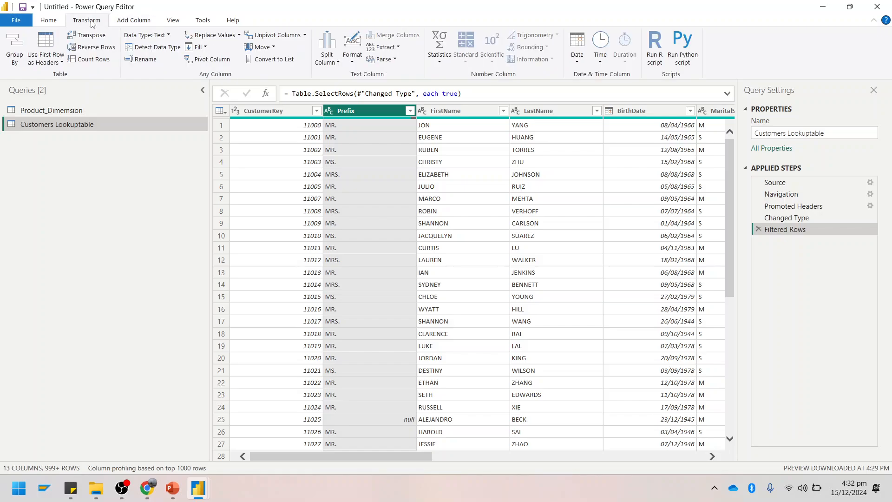
pyautogui.click(133, 21)
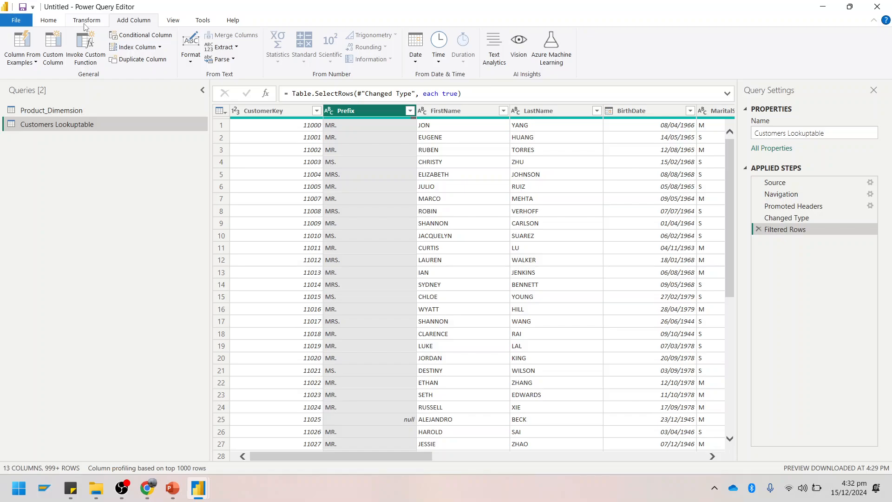
# Move the HomeOwner column between EducationLevel and Occupation.
pyautogui.moveTo(388, 456); pyautogui.dragTo(665, 456)
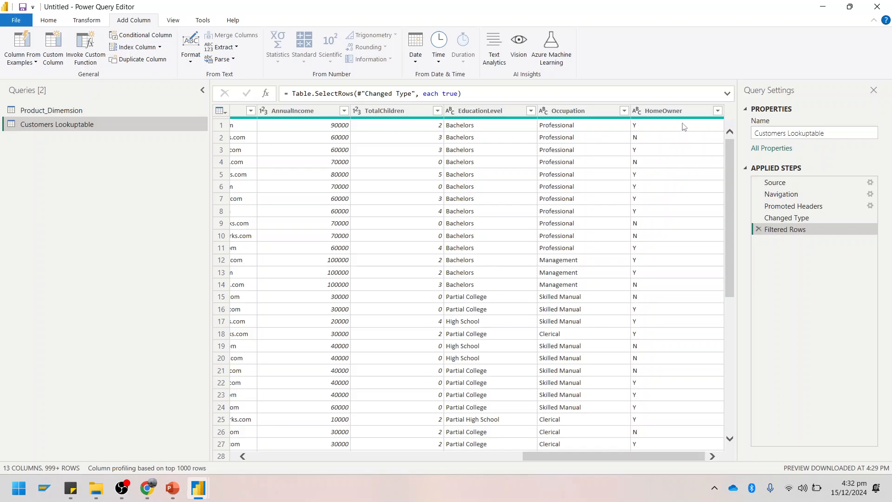
pyautogui.moveTo(680, 112); pyautogui.dragTo(553, 116)
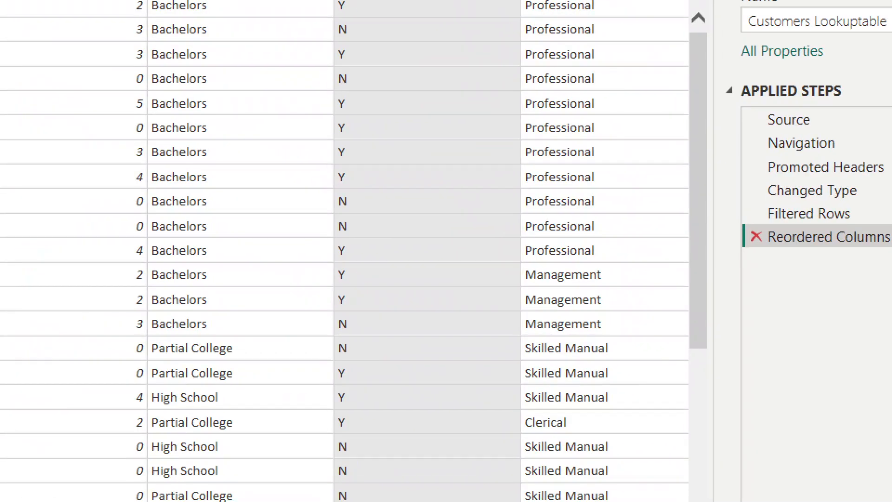
pyautogui.moveTo(734, 203); pyautogui.dragTo(891, 319)
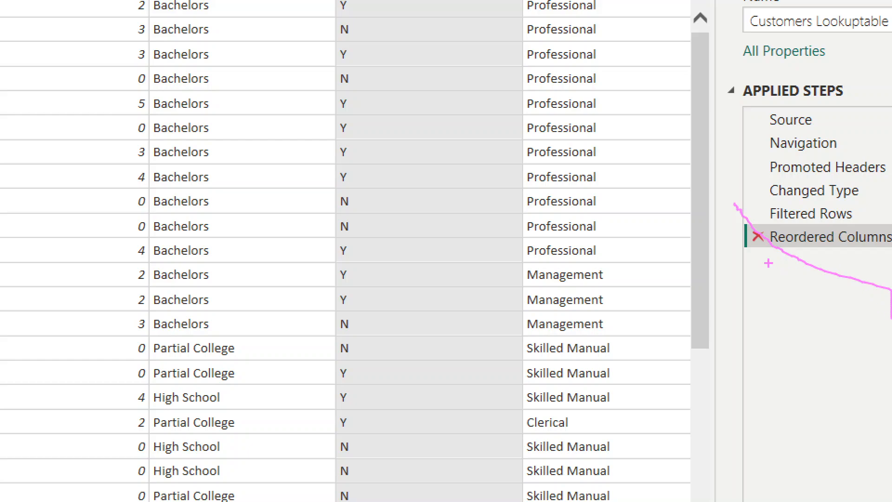
# Delete the Reordered Columns step from the applied steps of the Customers Lookuptable query.
pyautogui.moveTo(720, 237); pyautogui.dragTo(891, 261)
pyautogui.press('Escape')
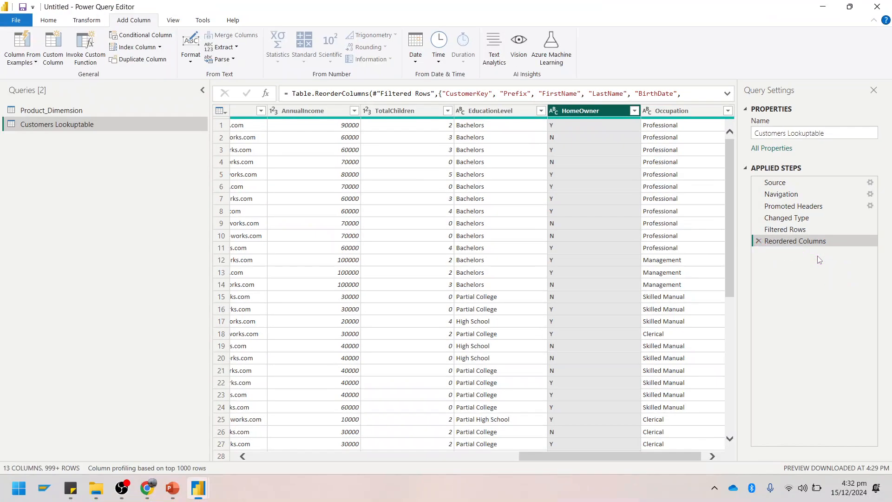
pyautogui.click(758, 241)
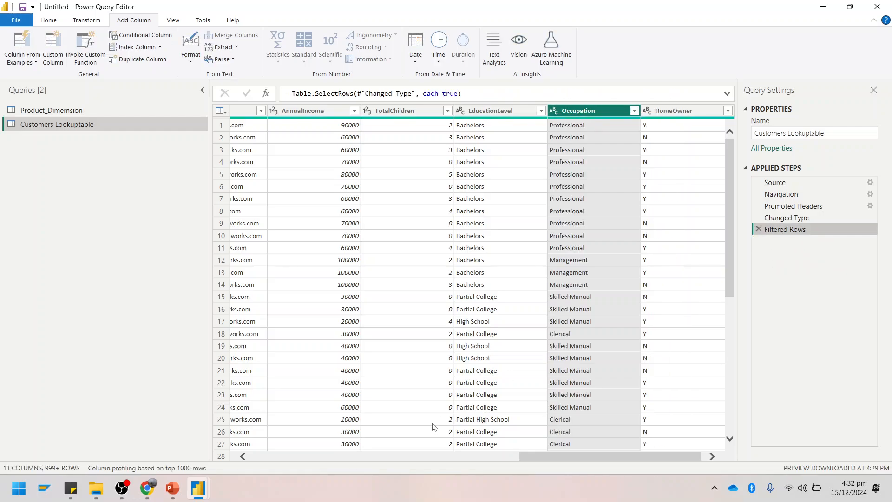
# Filter the Prefix column to exclude the null values.
pyautogui.moveTo(534, 456); pyautogui.dragTo(134, 449)
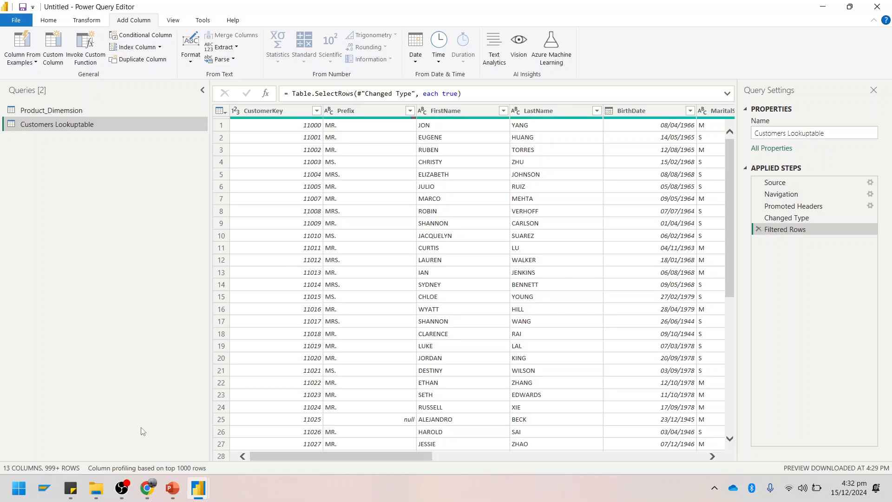
pyautogui.click(409, 112)
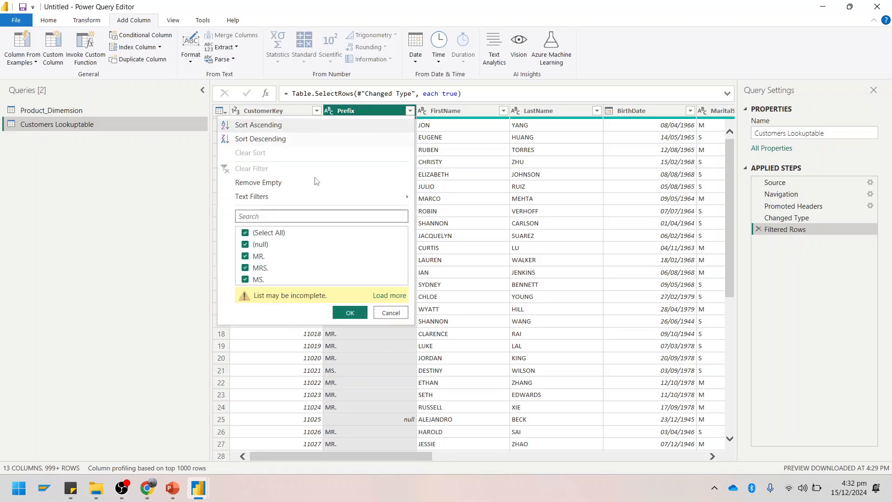
pyautogui.click(246, 246)
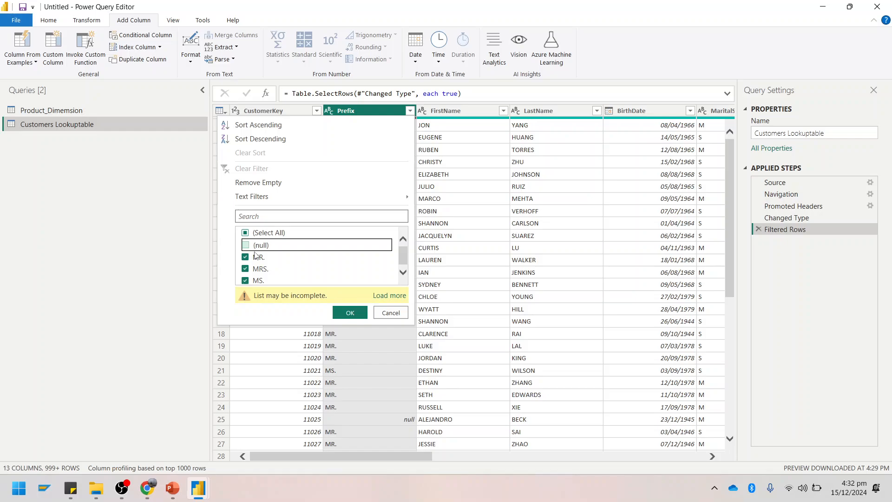
pyautogui.click(344, 313)
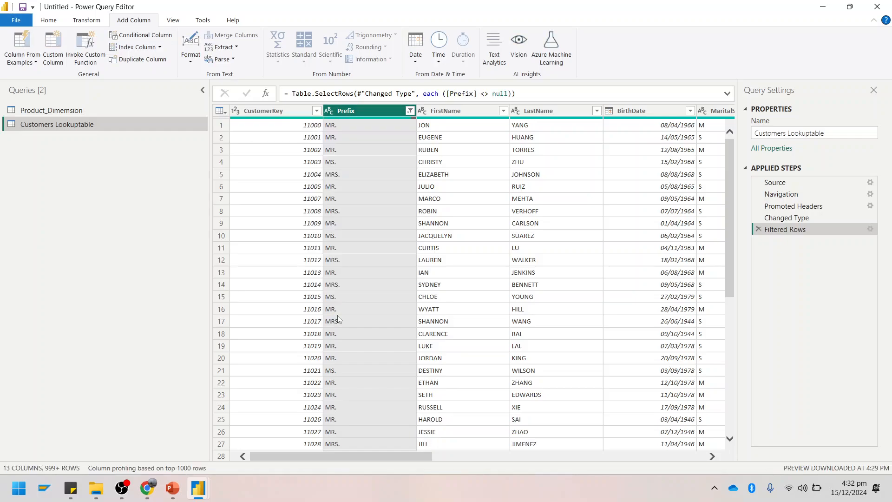
# Rename the Filtered Rows applied step as "Filtered Null Values".
pyautogui.rightClick(784, 231)
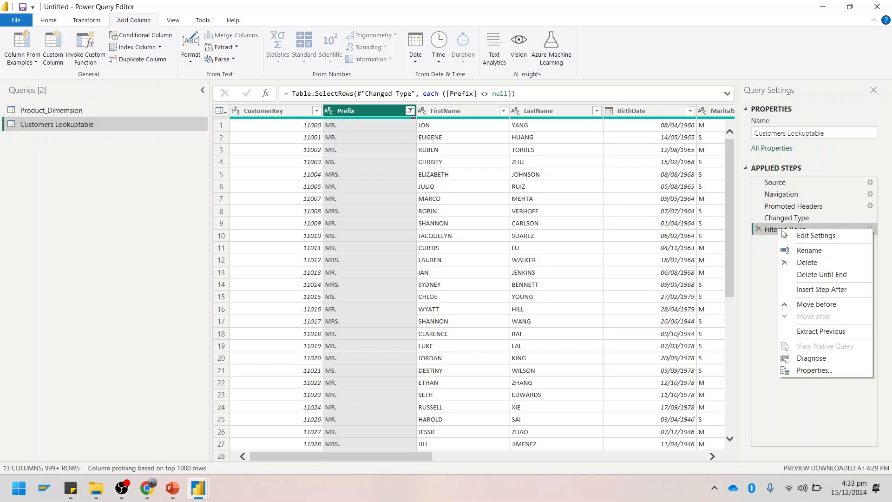
pyautogui.click(811, 250)
pyautogui.write('REmov')
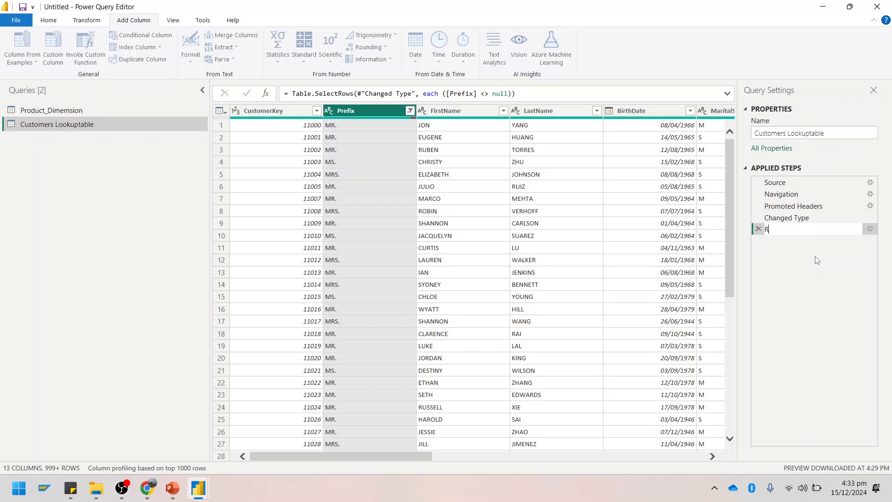
pyautogui.press('BackSpace')
pyautogui.press('BackSpace')
pyautogui.press('BackSpace')
pyautogui.press('BackSpace')
pyautogui.press('BackSpace')
pyautogui.write('Filtered Null Values')
pyautogui.press('Return')
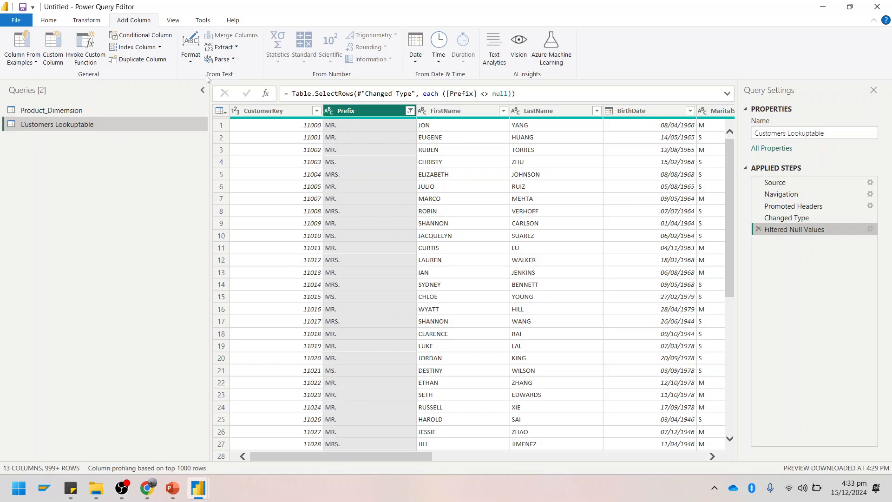
# Transform the Prefix column's text format to Capitalize Each Word.
pyautogui.click(86, 20)
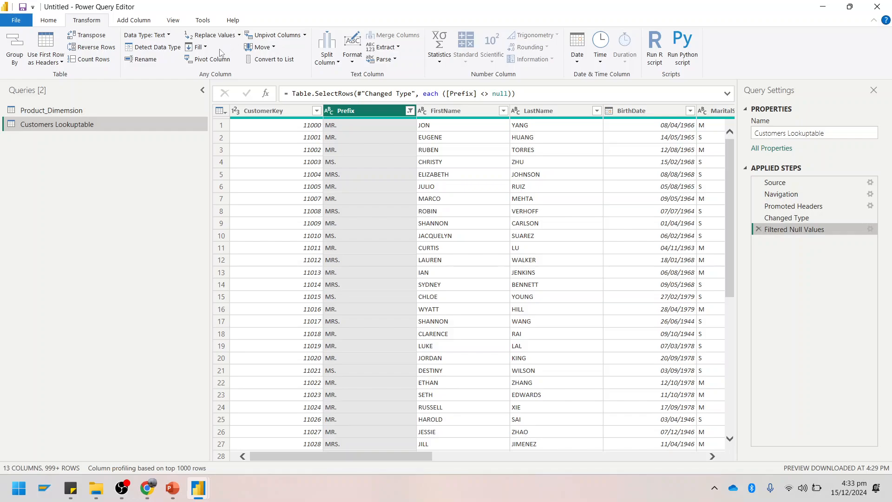
pyautogui.click(352, 58)
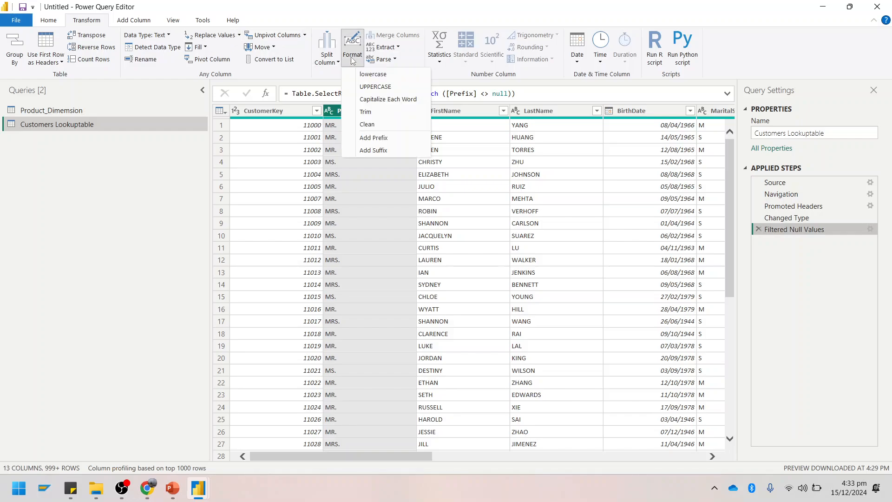
pyautogui.click(362, 98)
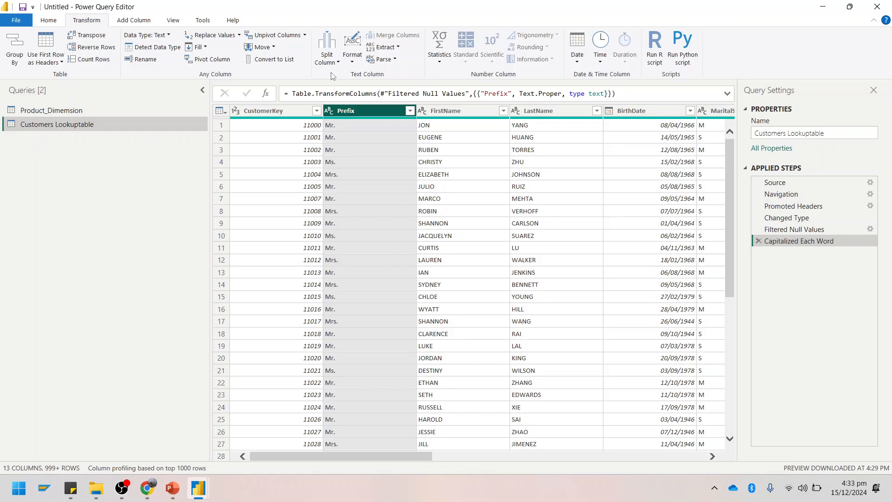
# Add a new column named "Full" that merges the Prefix, FirstName and LastName columns with a Space separator.
pyautogui.moveTo(396, 456)
pyautogui.mouseDown()
pyautogui.moveTo(444, 456)
pyautogui.moveTo(393, 458)
pyautogui.mouseUp()
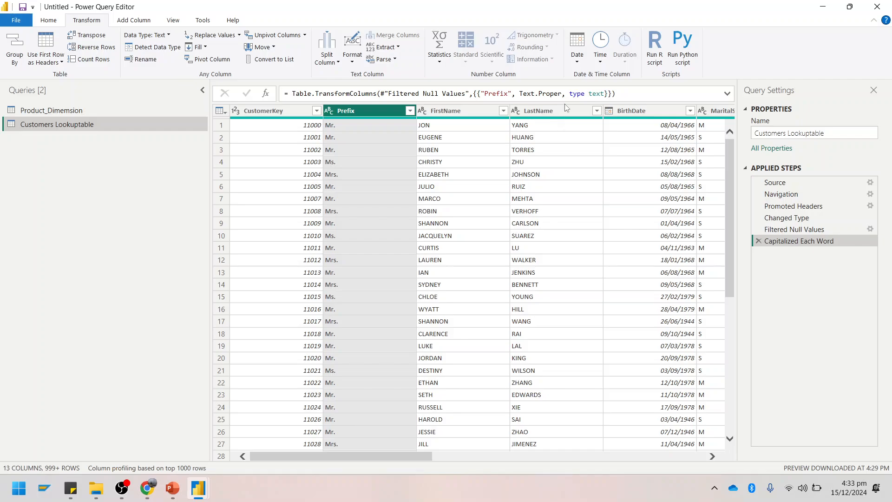
pyautogui.keyDown('shift'); pyautogui.click(539, 110); pyautogui.keyUp('shift')
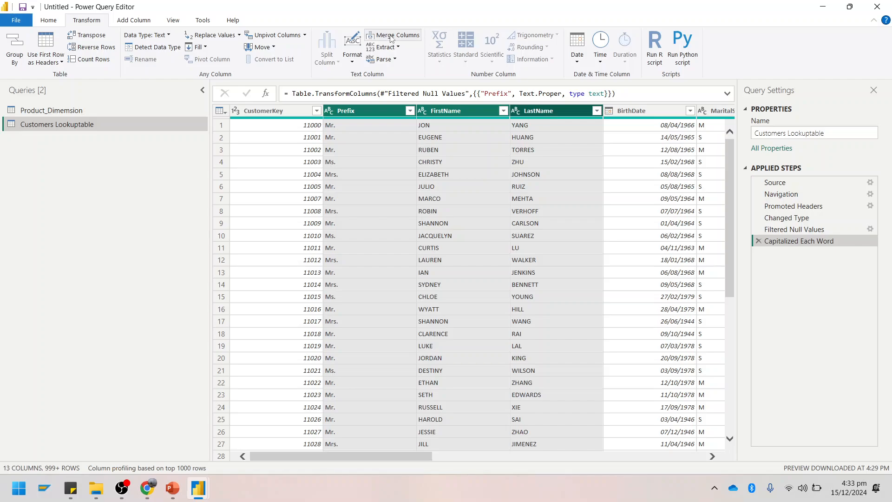
pyautogui.click(134, 21)
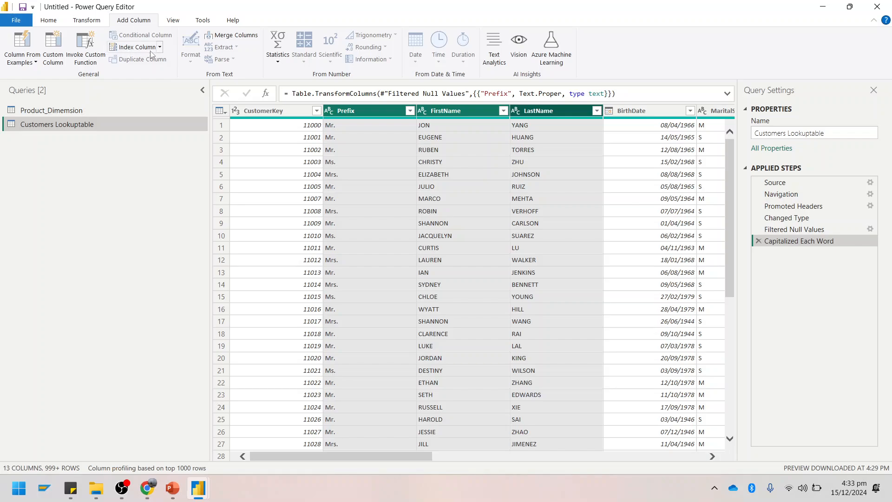
pyautogui.click(223, 40)
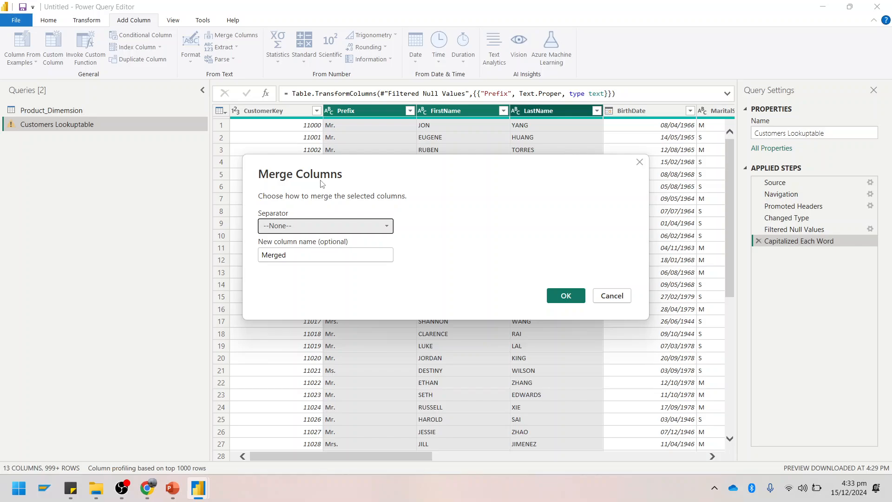
pyautogui.moveTo(320, 182); pyautogui.dragTo(519, 93)
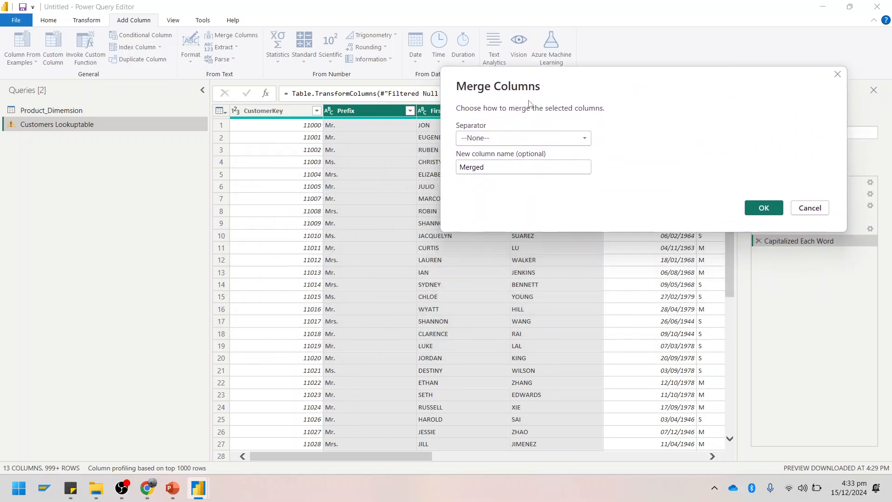
pyautogui.click(521, 141)
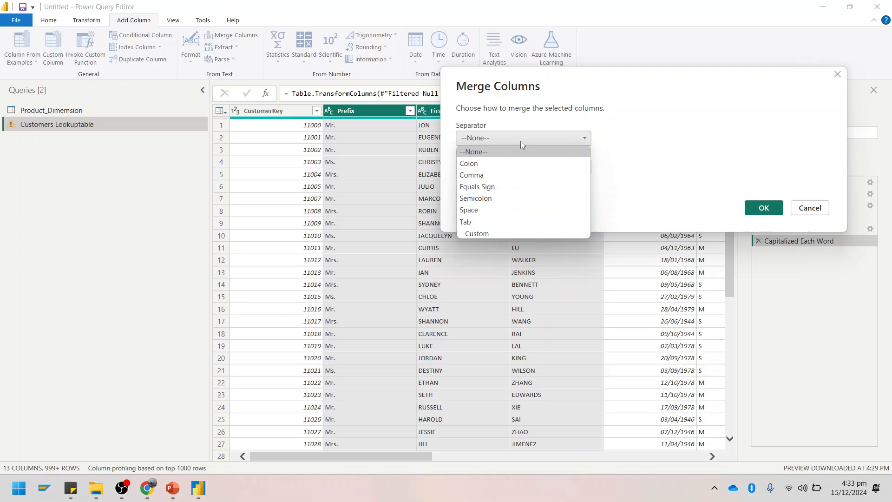
pyautogui.click(496, 213)
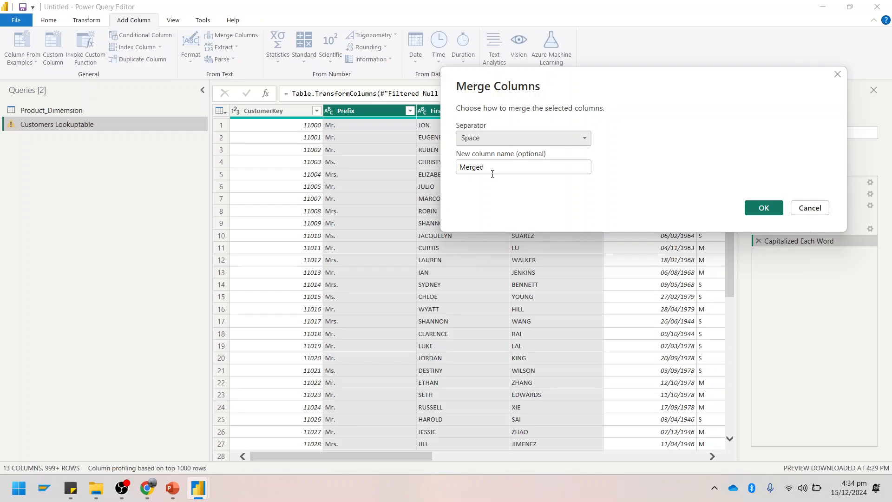
pyautogui.click(492, 171)
pyautogui.doubleClick(494, 168)
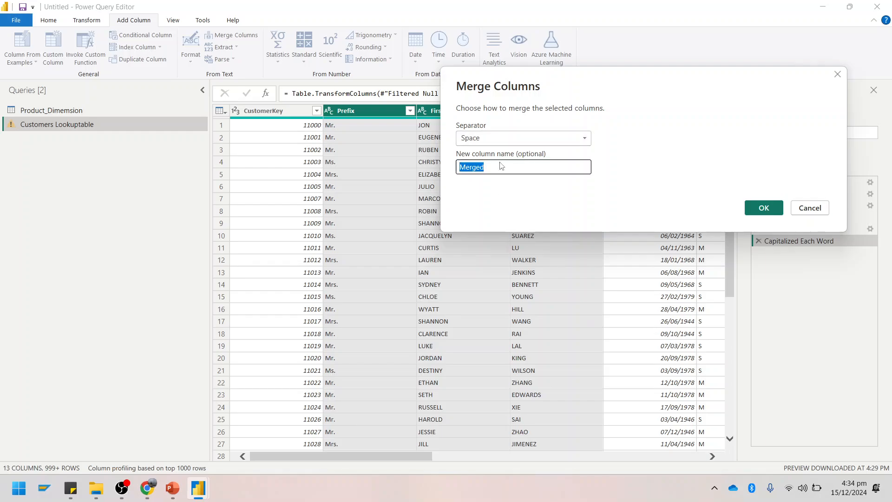
pyautogui.write('Full Name')
pyautogui.press('Return')
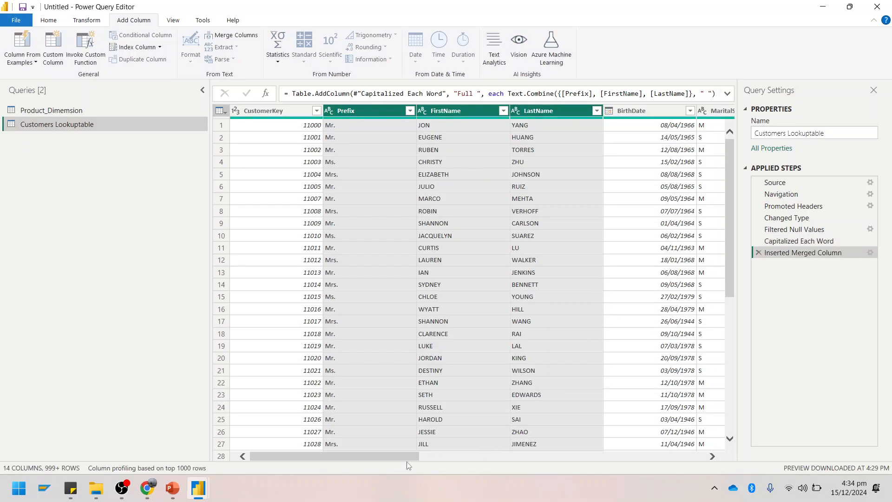
# Rename the merged column at the end of the table as "Full Name".
pyautogui.moveTo(406, 457); pyautogui.dragTo(723, 469)
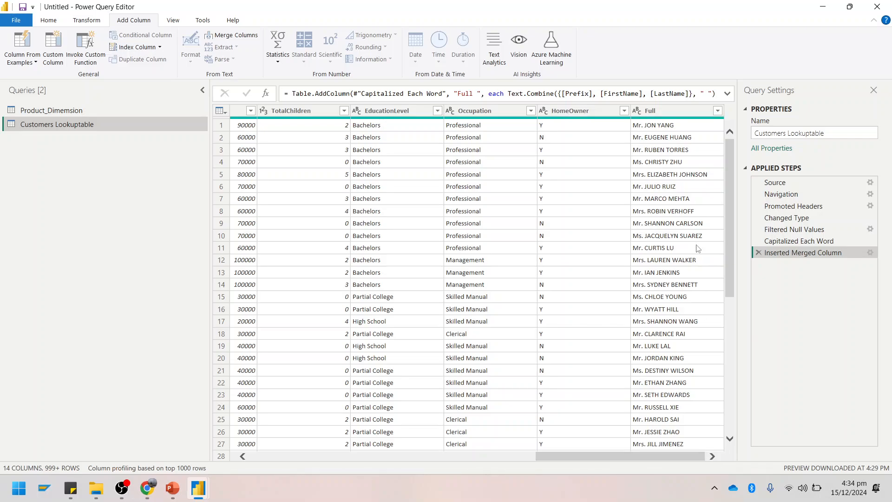
pyautogui.rightClick(675, 114)
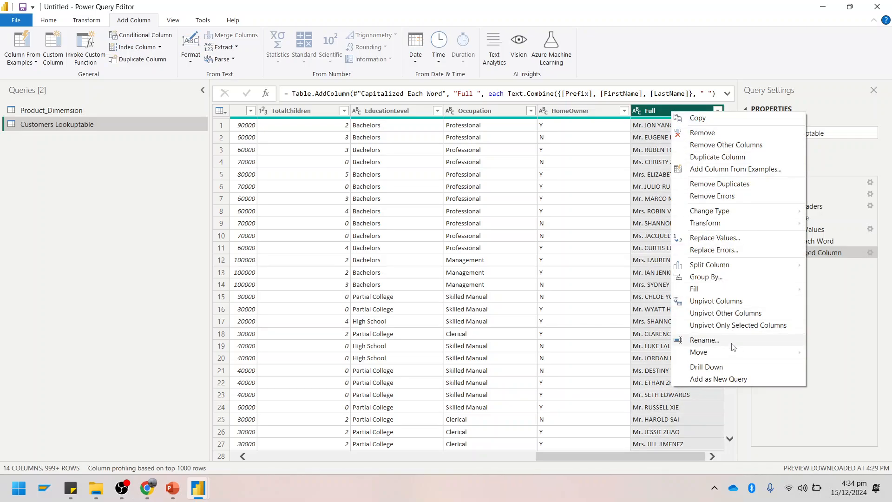
pyautogui.click(704, 340)
pyautogui.click(693, 111)
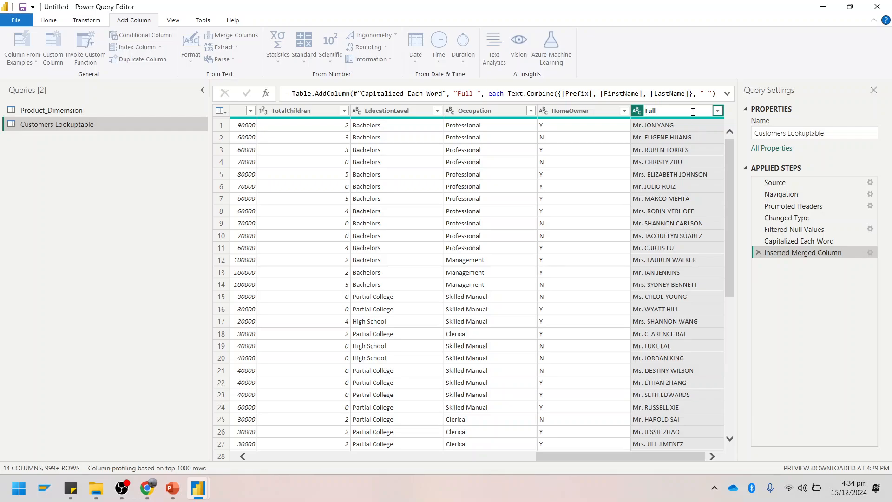
pyautogui.write('Name')
pyautogui.press('Return')
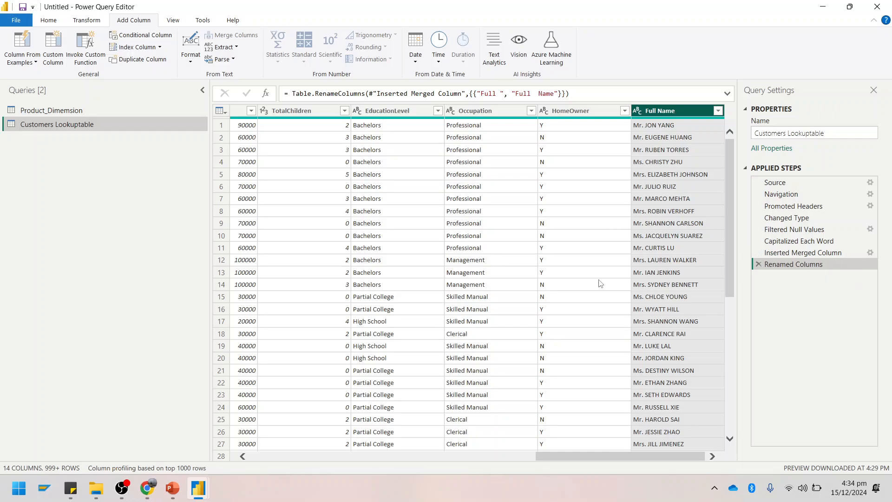
# Select the EmailAddress column and open the Extract options for transforming its text.
pyautogui.moveTo(591, 457); pyautogui.dragTo(156, 432)
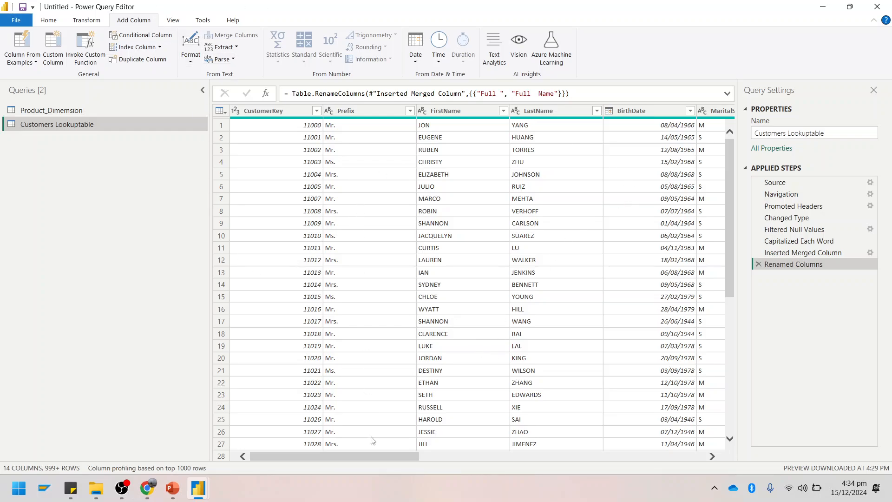
pyautogui.moveTo(372, 461); pyautogui.dragTo(514, 460)
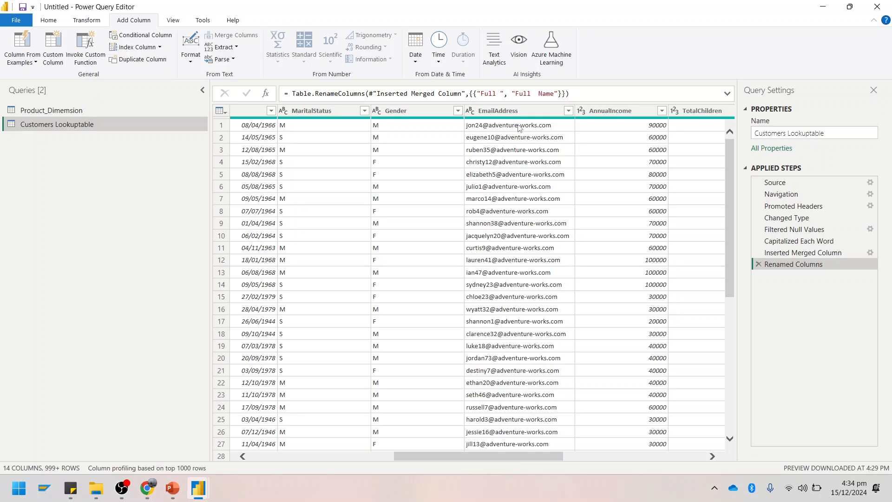
pyautogui.click(518, 111)
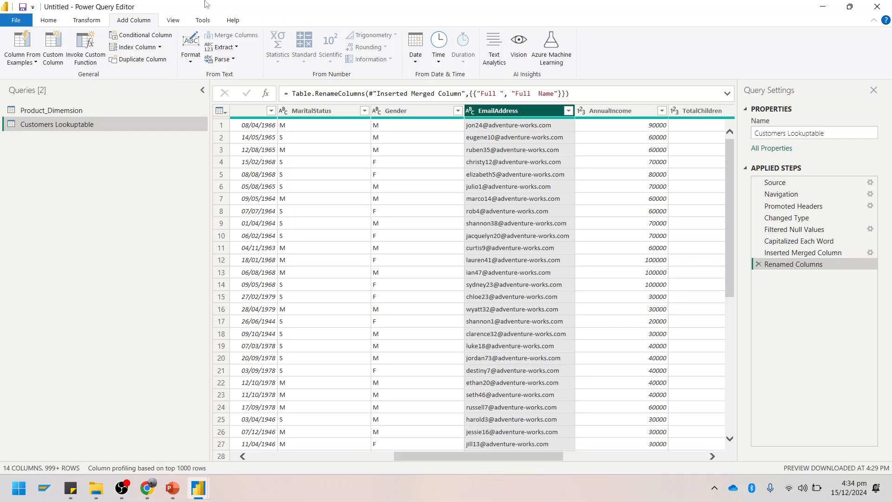
pyautogui.click(95, 20)
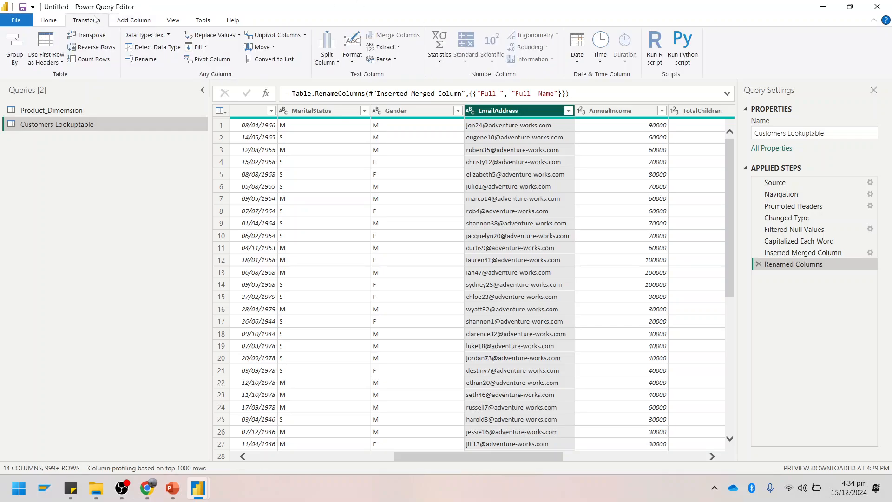
pyautogui.click(399, 49)
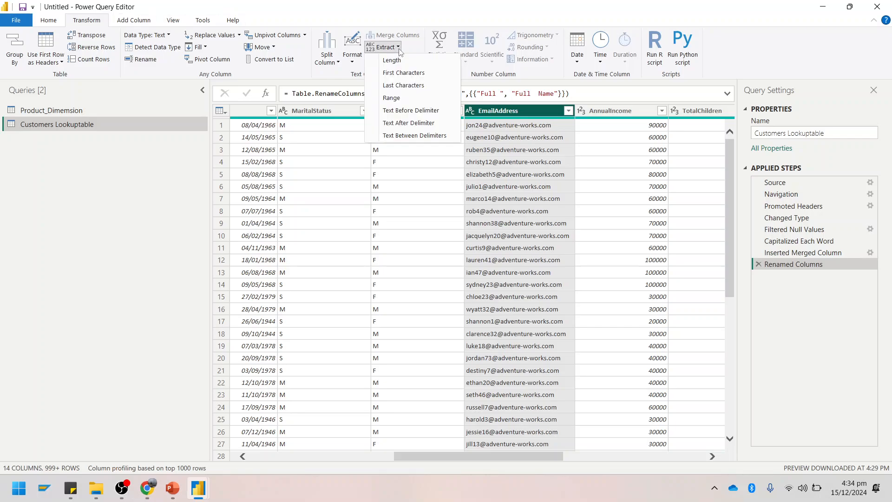
pyautogui.click(339, 64)
pyautogui.click(339, 66)
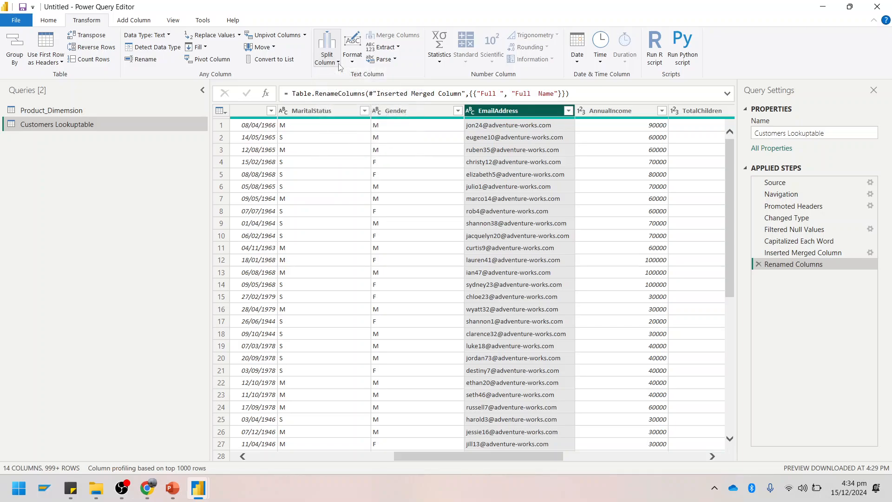
pyautogui.click(339, 66)
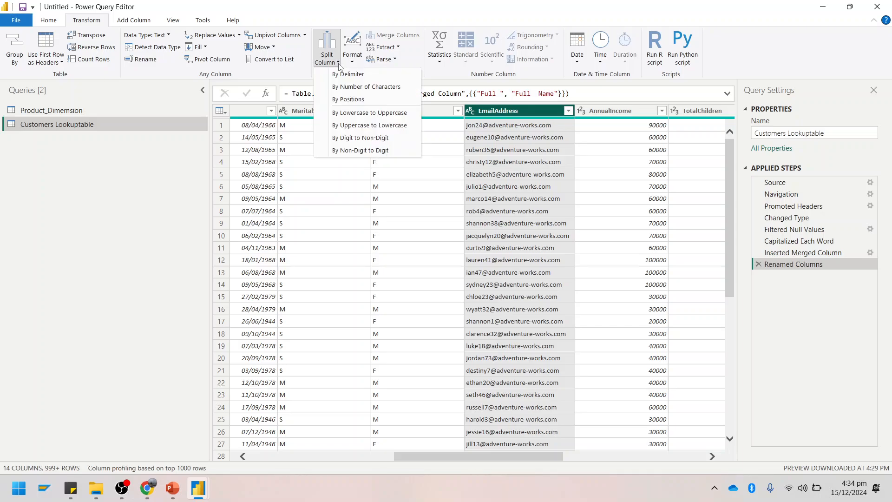
pyautogui.click(395, 49)
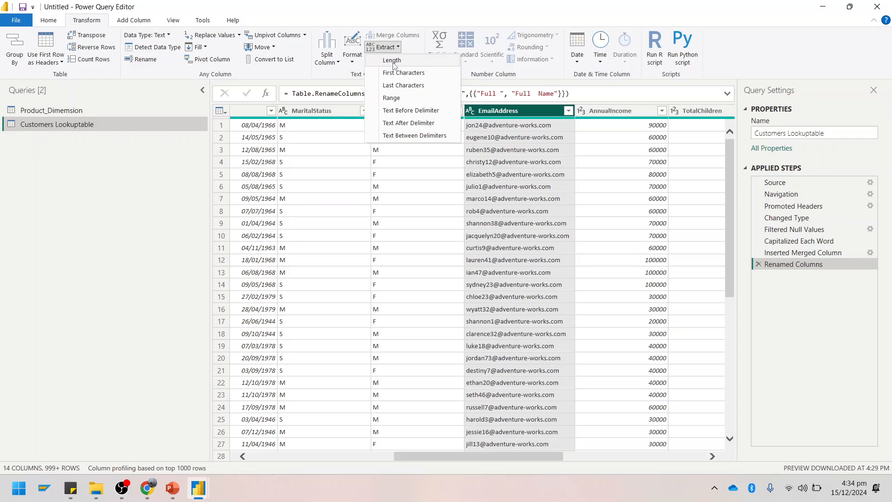
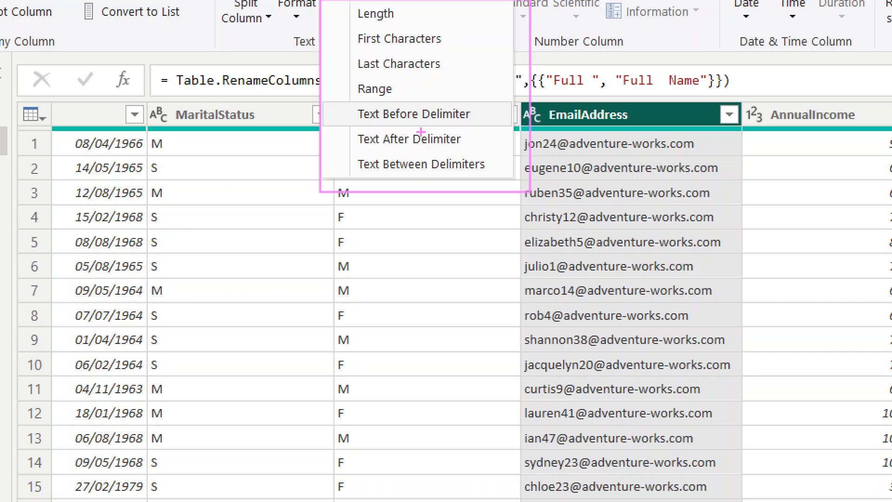
pyautogui.moveTo(413, 130); pyautogui.dragTo(471, 131)
pyautogui.moveTo(546, 150); pyautogui.dragTo(578, 150)
pyautogui.moveTo(659, 162); pyautogui.dragTo(689, 159)
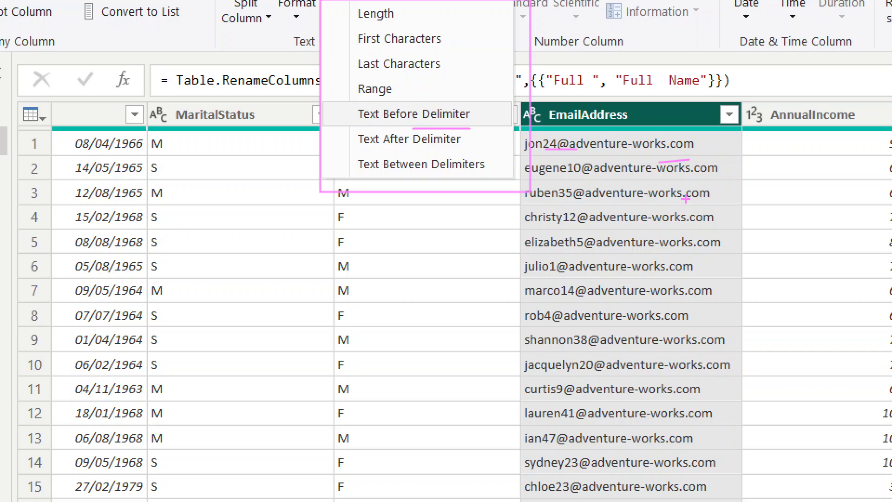
pyautogui.press('Escape')
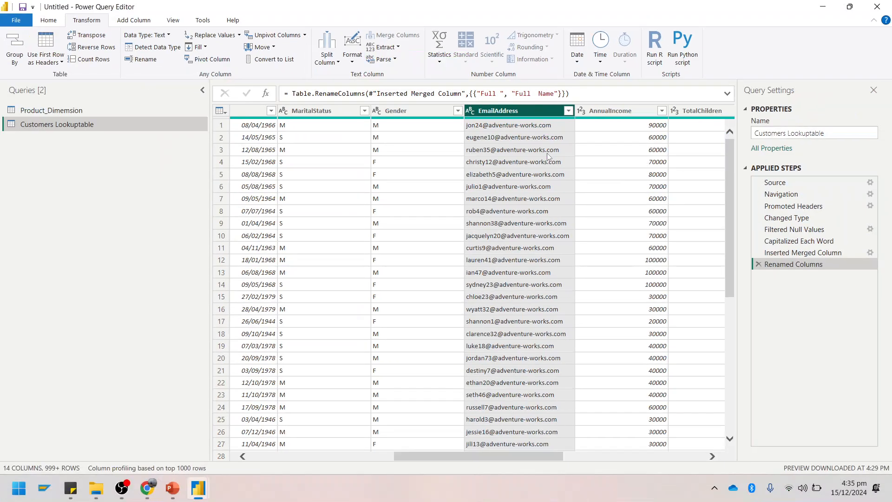
pyautogui.hotkey('ctrl', '1')
pyautogui.click(548, 152)
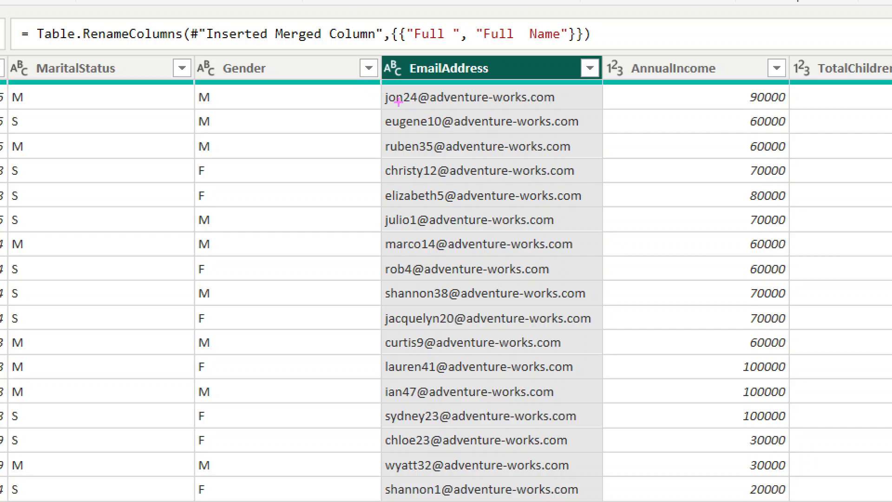
pyautogui.moveTo(374, 102); pyautogui.dragTo(427, 102)
pyautogui.moveTo(385, 132); pyautogui.dragTo(471, 132)
pyautogui.moveTo(379, 159); pyautogui.dragTo(473, 159)
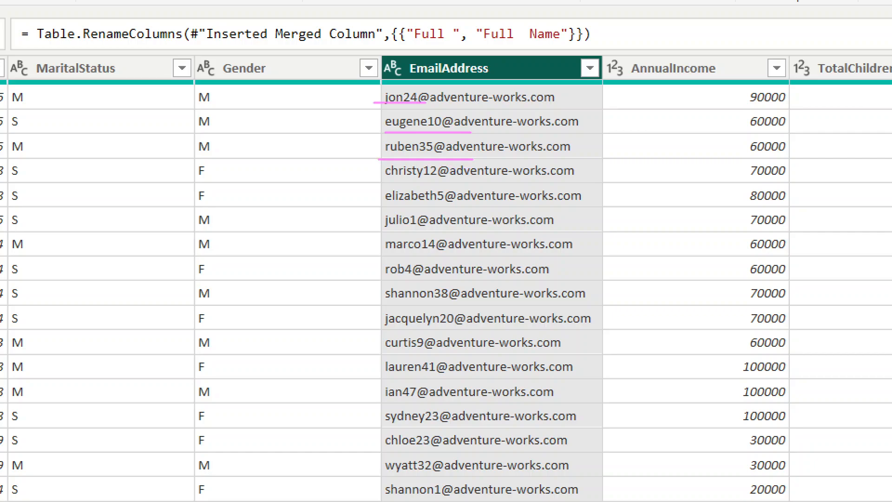
pyautogui.press('Escape')
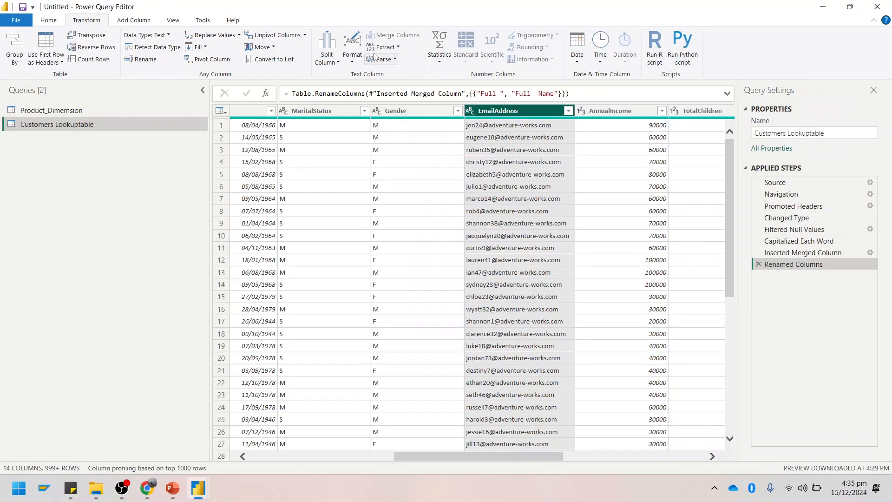
# Try extracting the text before the "@" delimiter within the EmailAddress column itself, and remove that applied step.
pyautogui.click(380, 49)
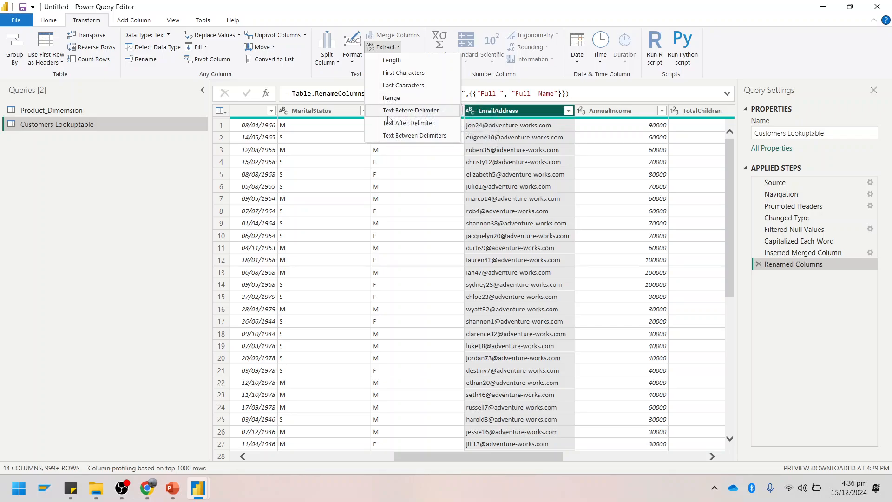
pyautogui.click(389, 116)
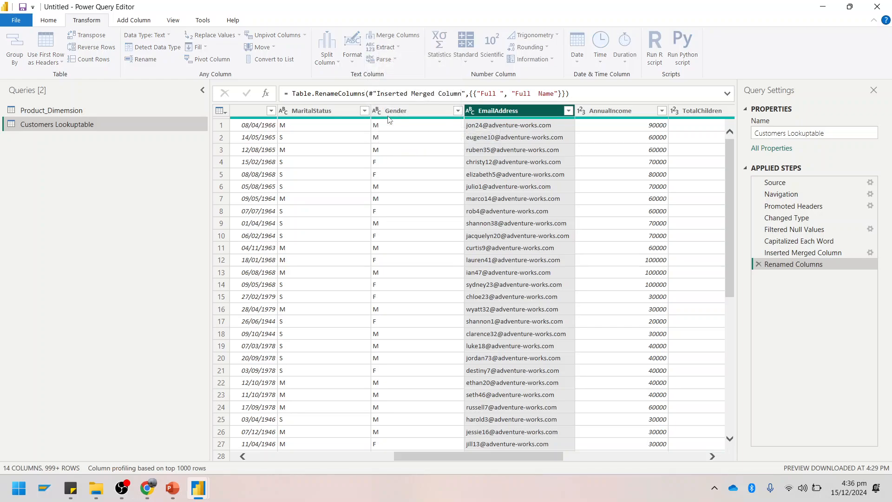
pyautogui.moveTo(364, 170); pyautogui.dragTo(457, 190)
pyautogui.click(438, 258)
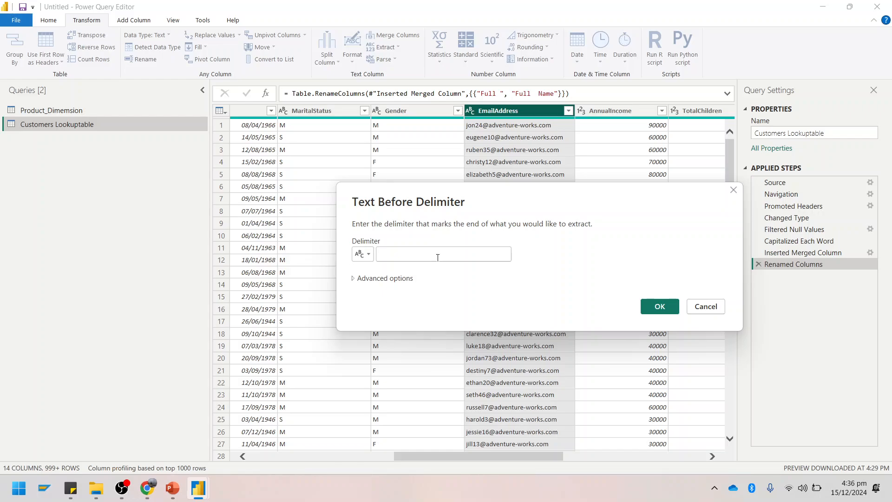
pyautogui.write('@')
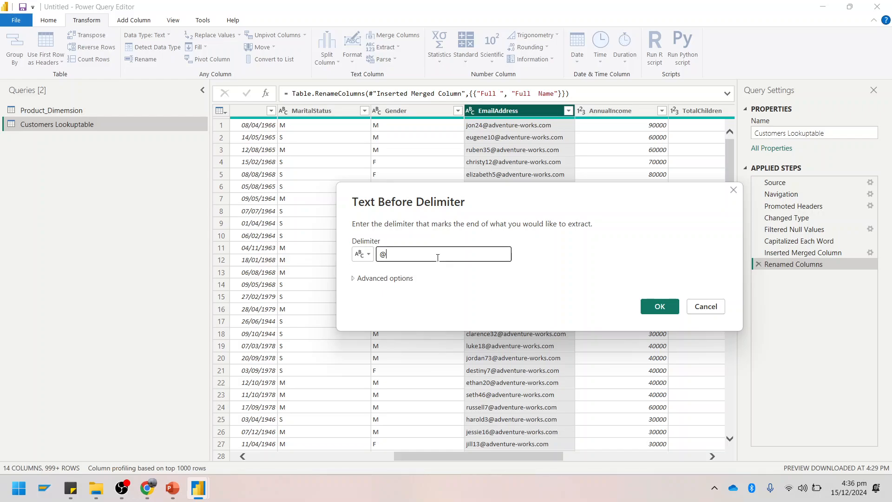
pyautogui.click(660, 307)
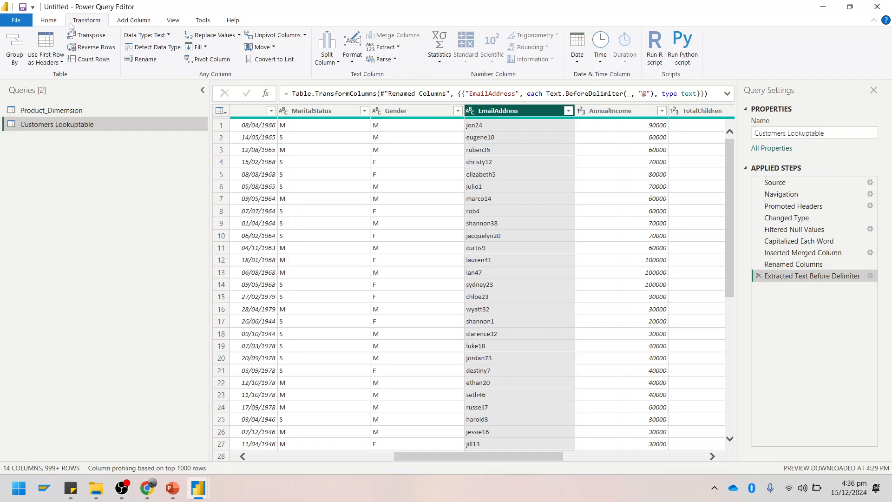
pyautogui.click(758, 276)
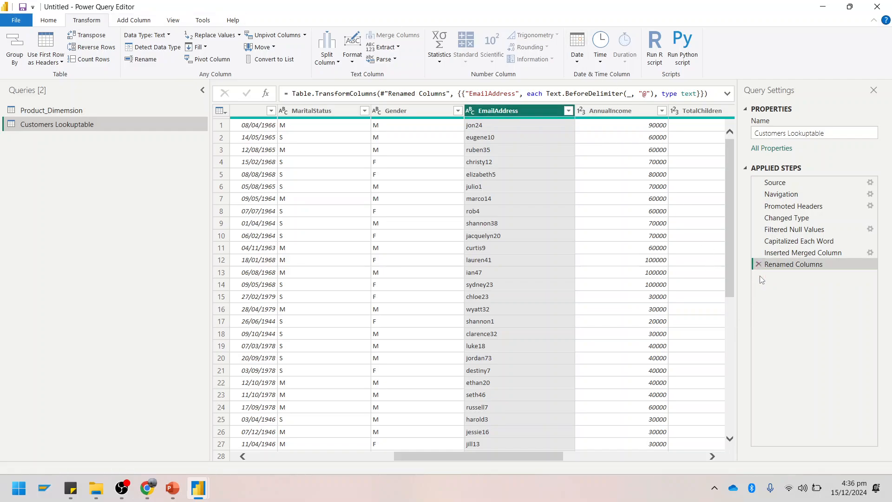
# Add a new column that extracts the text before the "@" delimiter from the EmailAddress column.
pyautogui.click(132, 21)
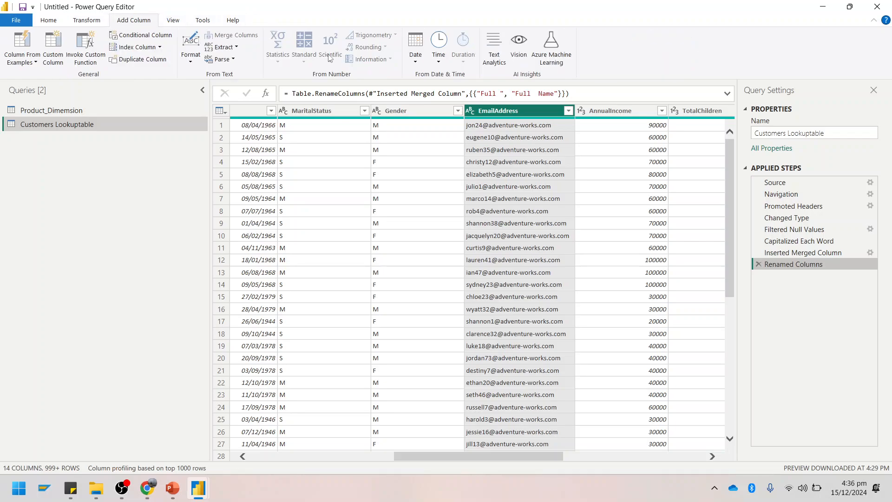
pyautogui.click(234, 47)
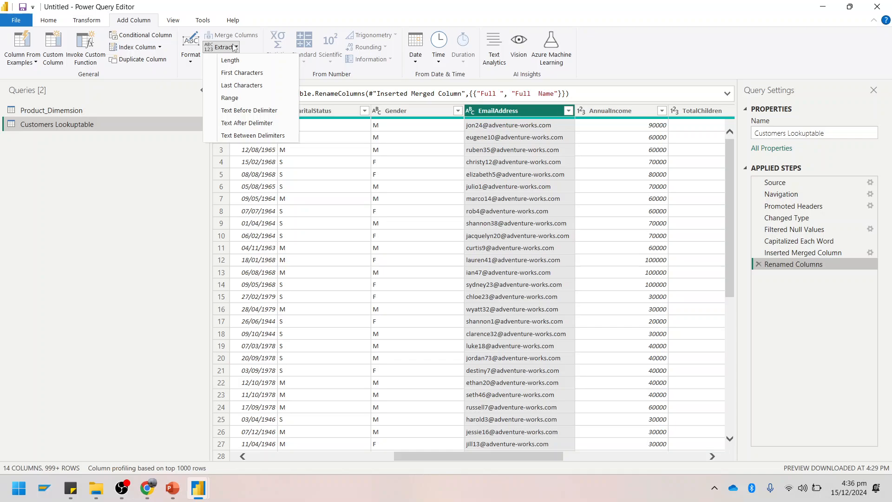
pyautogui.click(239, 116)
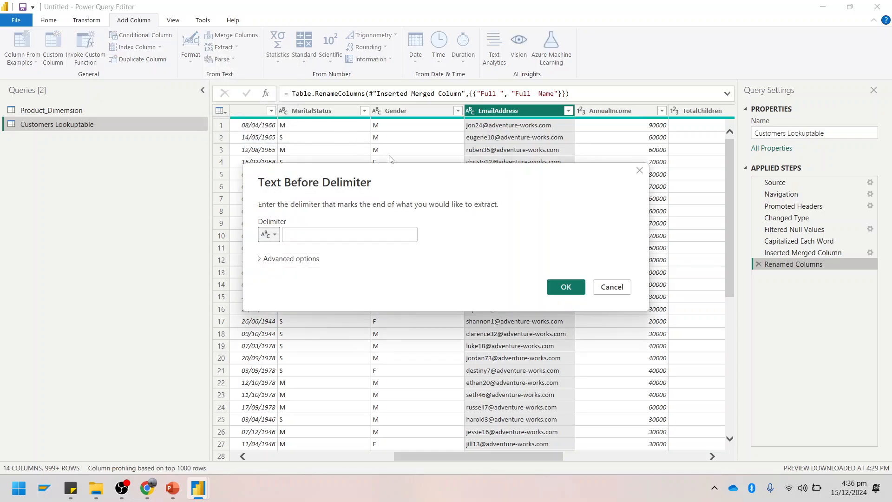
pyautogui.click(352, 229)
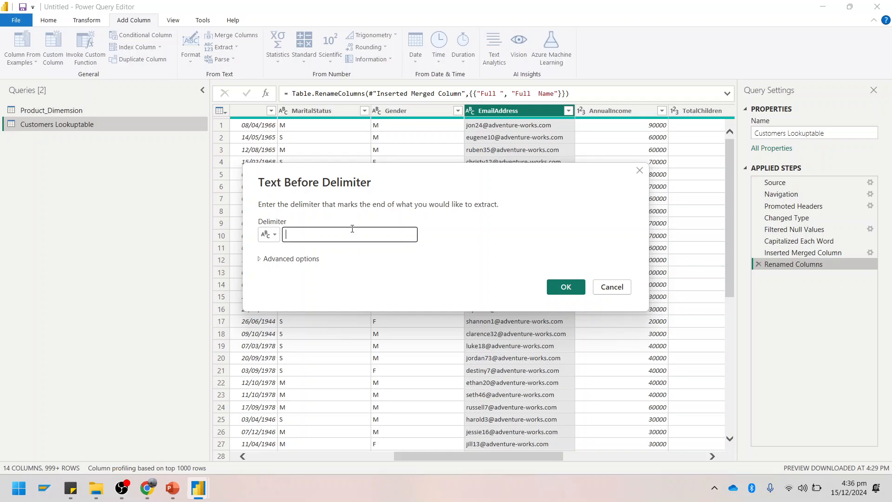
pyautogui.write('@')
pyautogui.click(558, 286)
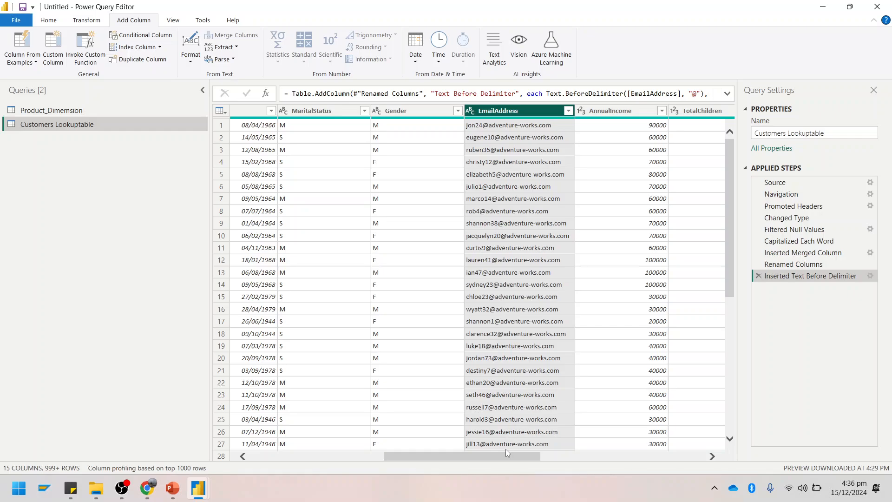
pyautogui.click(666, 111)
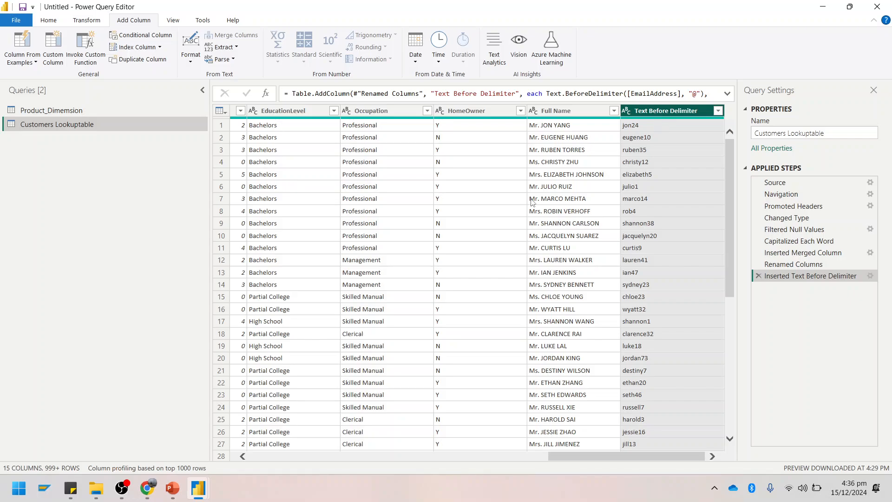
# Try adding a column that extracts the text between the start delimiter "@" and the end delimiter ".com".
pyautogui.moveTo(583, 463); pyautogui.dragTo(215, 434)
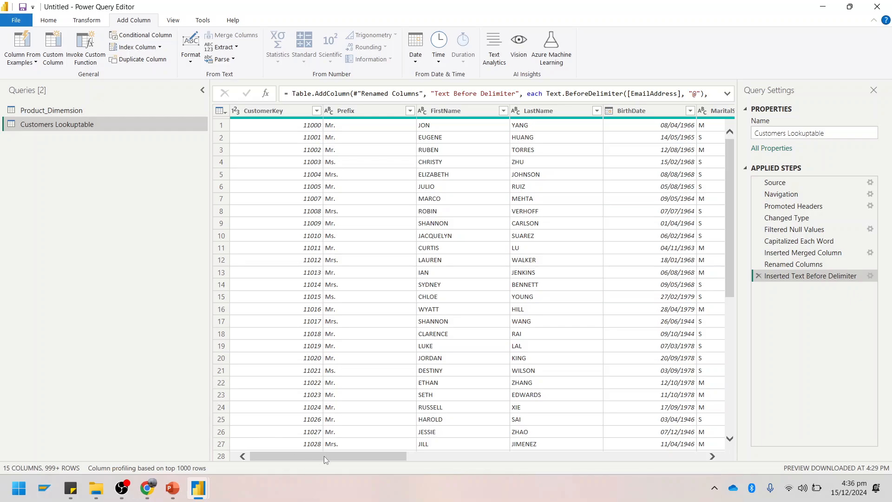
pyautogui.moveTo(324, 456); pyautogui.dragTo(506, 458)
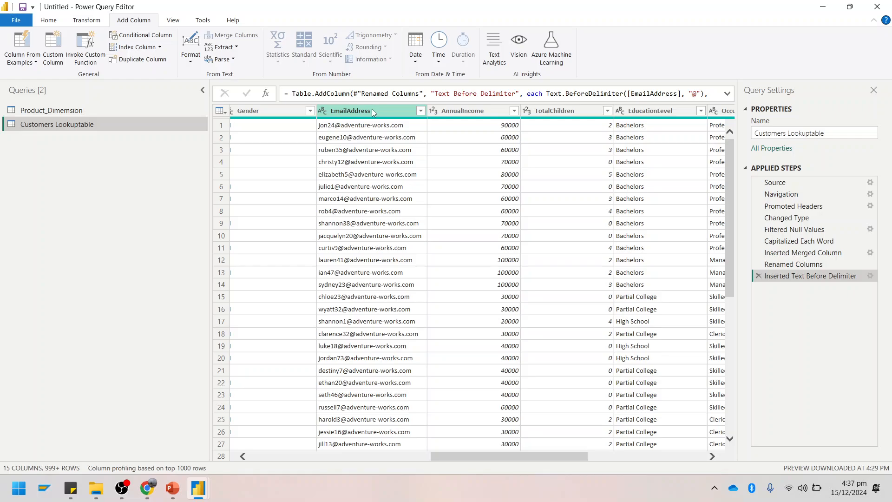
pyautogui.click(236, 53)
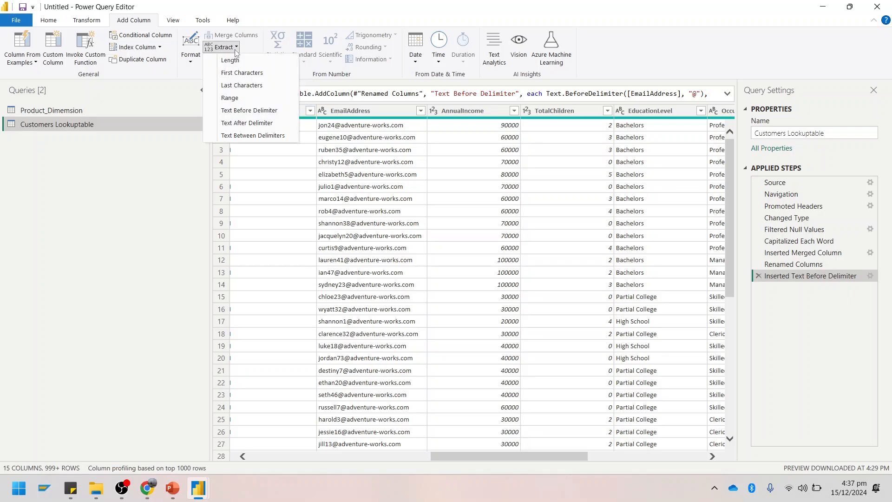
pyautogui.click(238, 139)
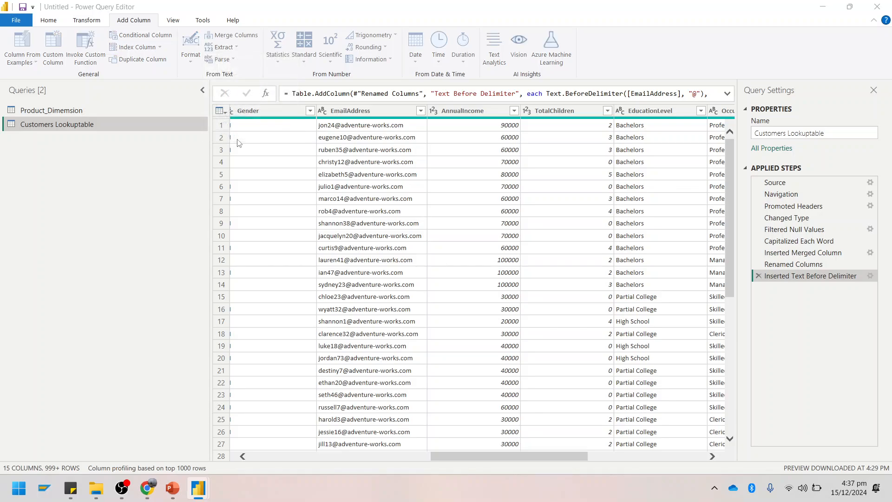
pyautogui.click(342, 216)
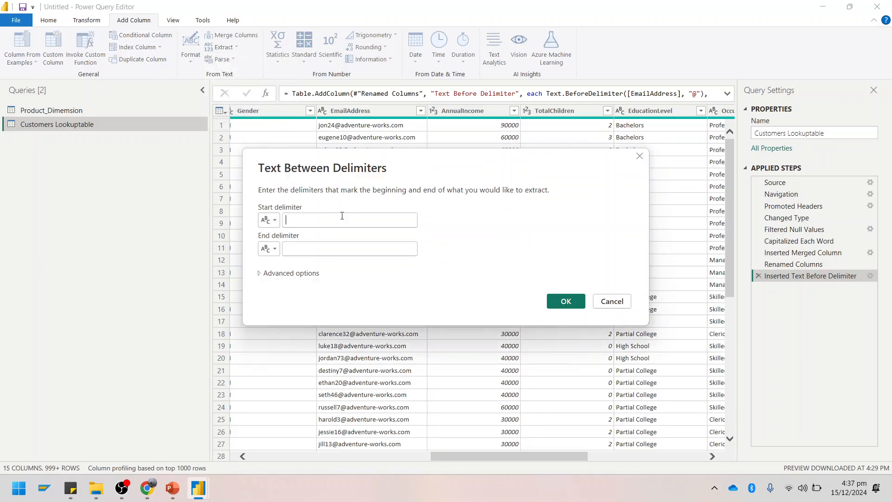
pyautogui.write('@')
pyautogui.click(303, 249)
pyautogui.write('.com')
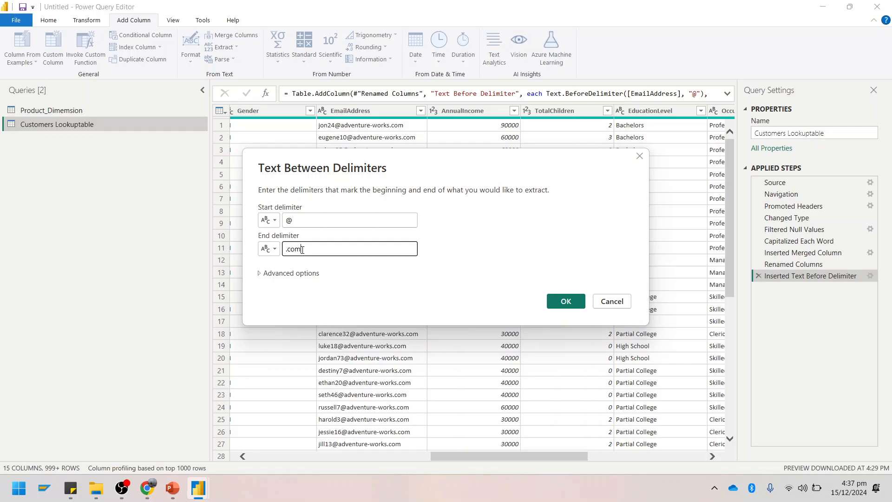
pyautogui.press('Return')
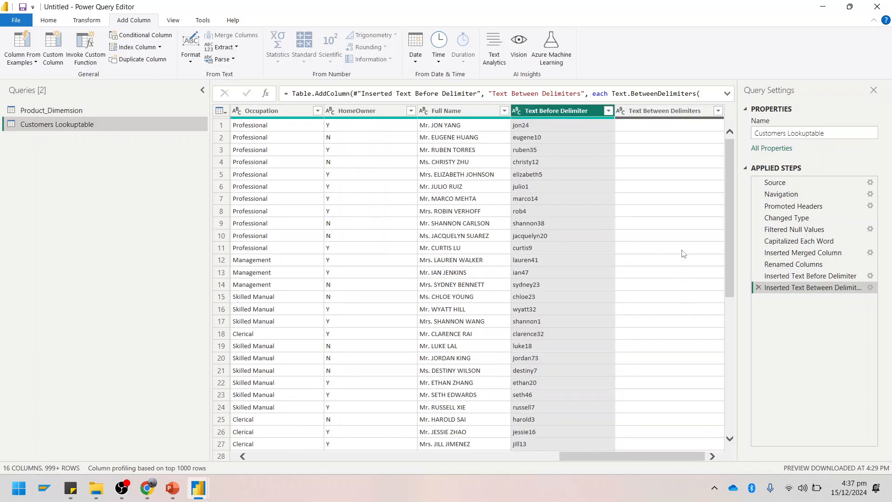
pyautogui.click(674, 125)
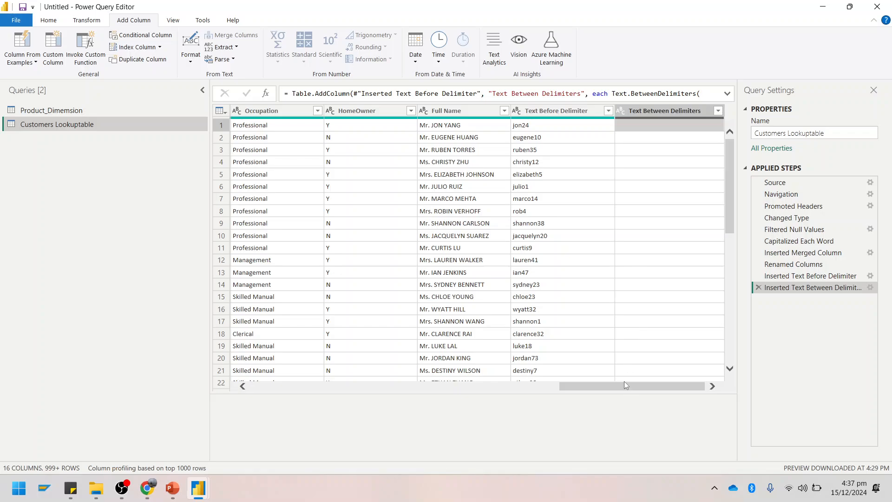
# Edit the text-between-delimiters step so that its end delimiter is ".".
pyautogui.click(871, 288)
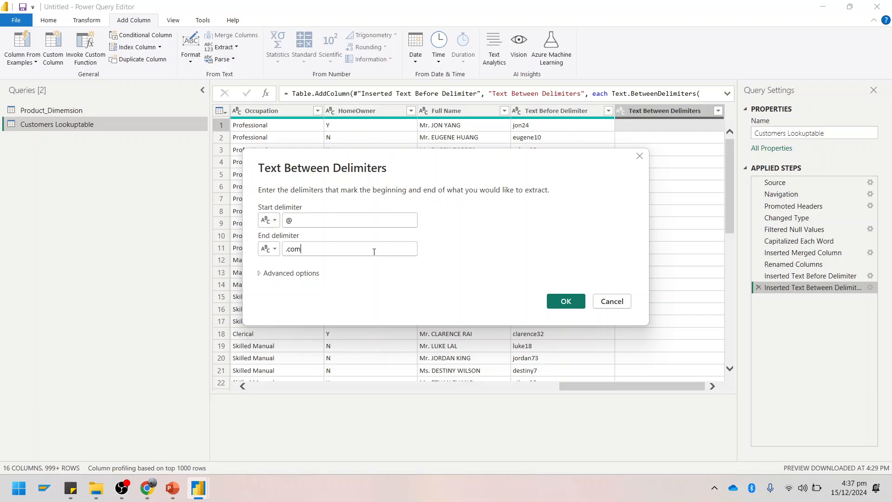
pyautogui.click(374, 252)
pyautogui.press('BackSpace')
pyautogui.press('BackSpace')
pyautogui.press('BackSpace')
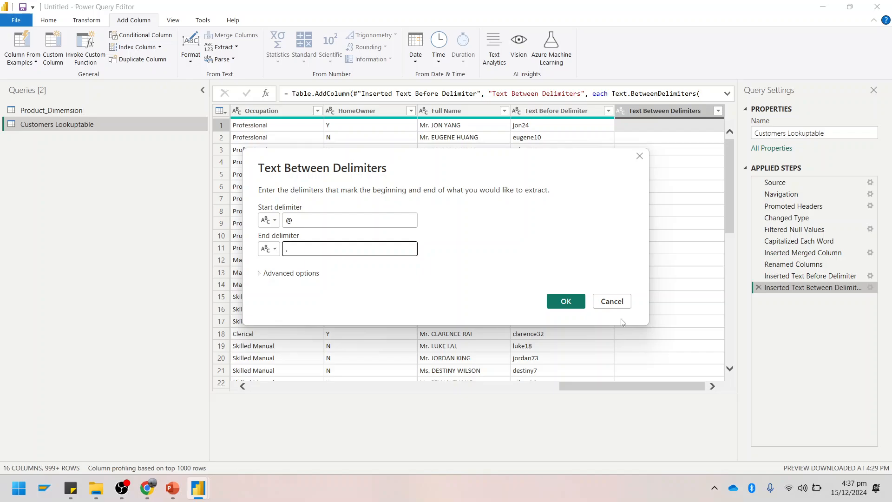
pyautogui.click(572, 301)
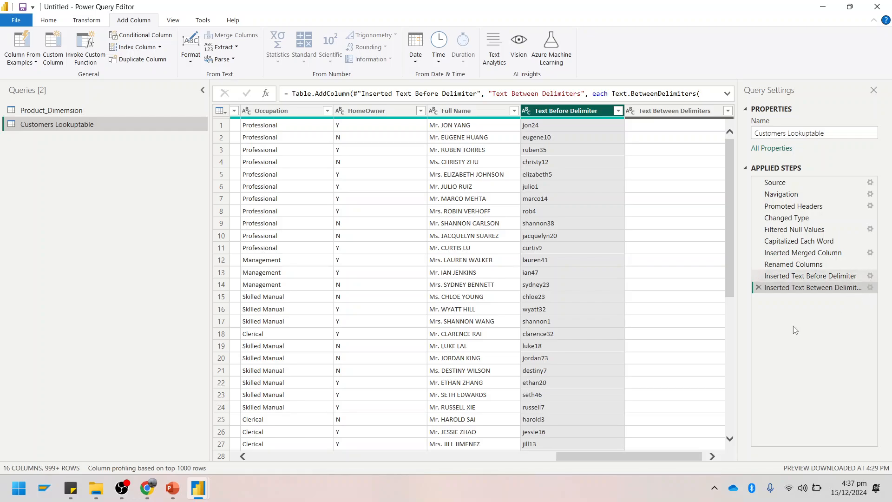
# Select the EmailAddress column and delete the last applied step, Inserted Text Between Delimiters.
pyautogui.moveTo(621, 458); pyautogui.dragTo(415, 448)
pyautogui.click(499, 112)
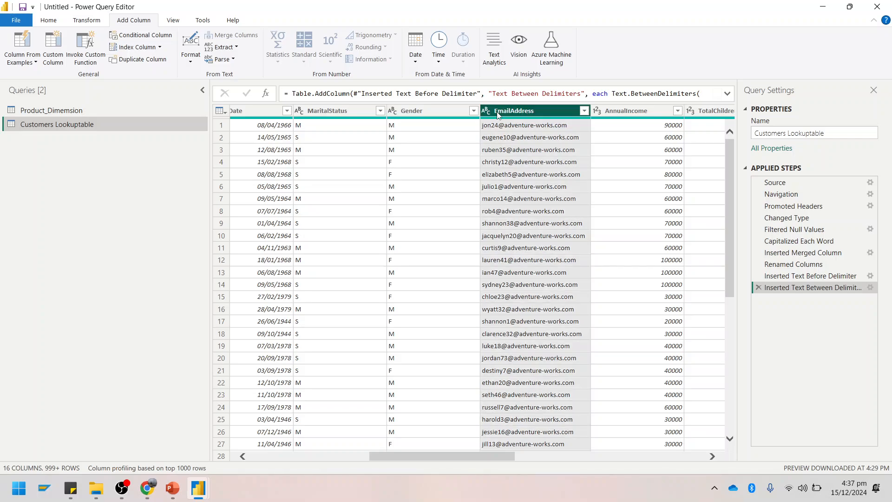
pyautogui.click(758, 287)
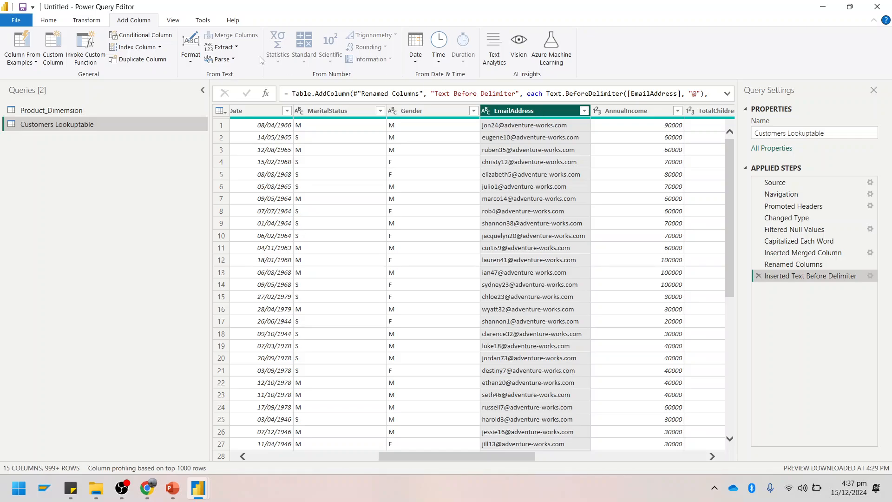
# Add a new column that extracts the domain name "adventure-works" from EmailAddress using text between delimiters, with "@" as the start delimiter.
pyautogui.click(224, 46)
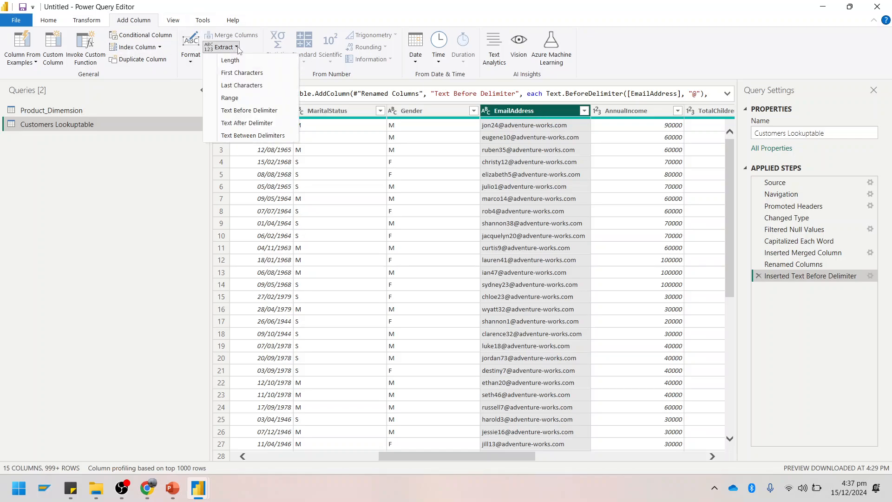
pyautogui.click(237, 135)
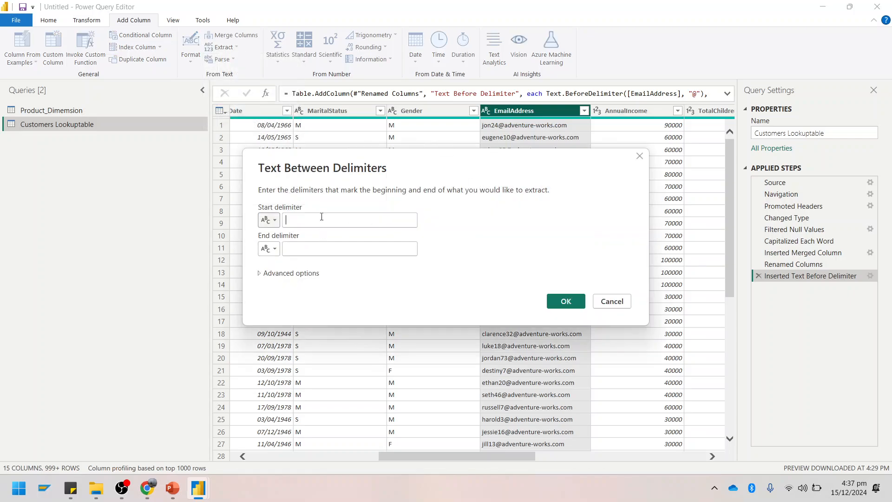
pyautogui.write('@')
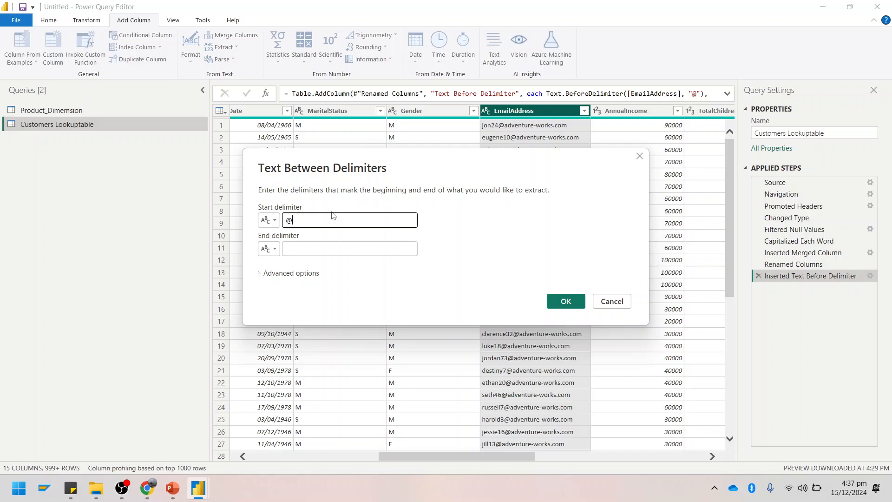
pyautogui.click(286, 248)
pyautogui.click(286, 248)
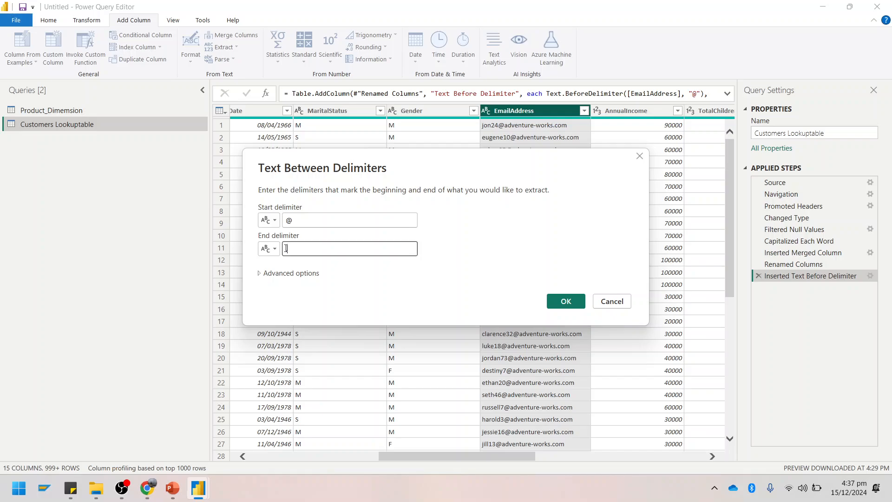
pyautogui.click(559, 300)
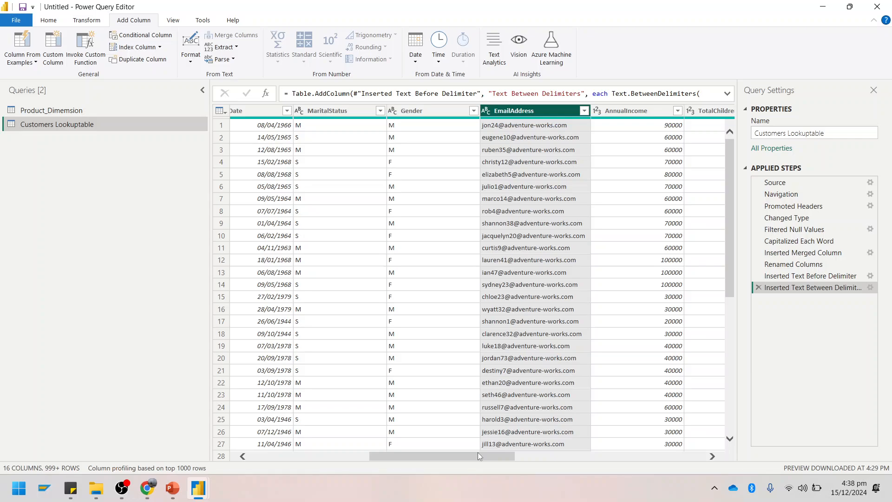
pyautogui.moveTo(478, 456); pyautogui.dragTo(723, 459)
pyautogui.click(652, 113)
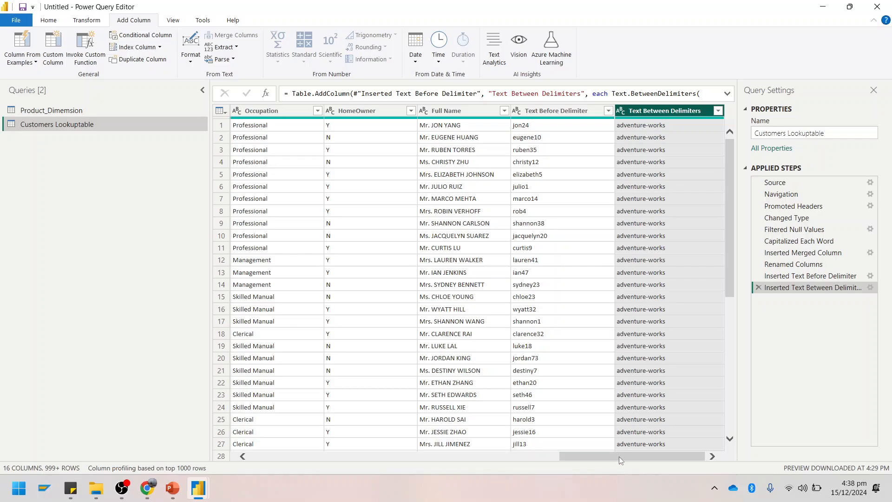
# Add a new column containing the UPPERCASE version of the Text Between Delimiters column.
pyautogui.moveTo(619, 456); pyautogui.dragTo(233, 417)
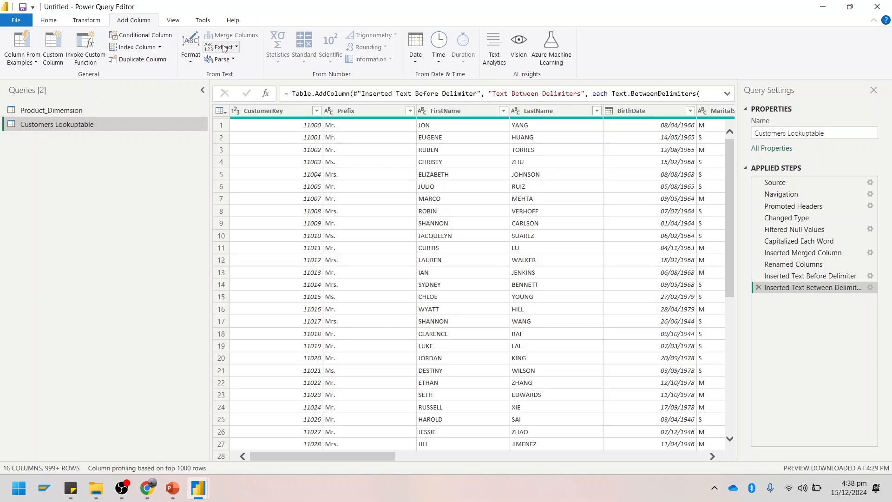
pyautogui.click(191, 55)
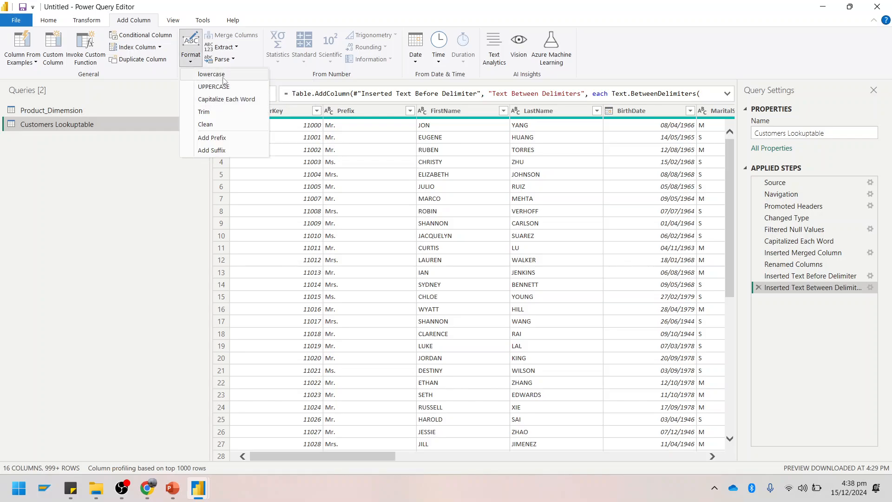
pyautogui.click(468, 114)
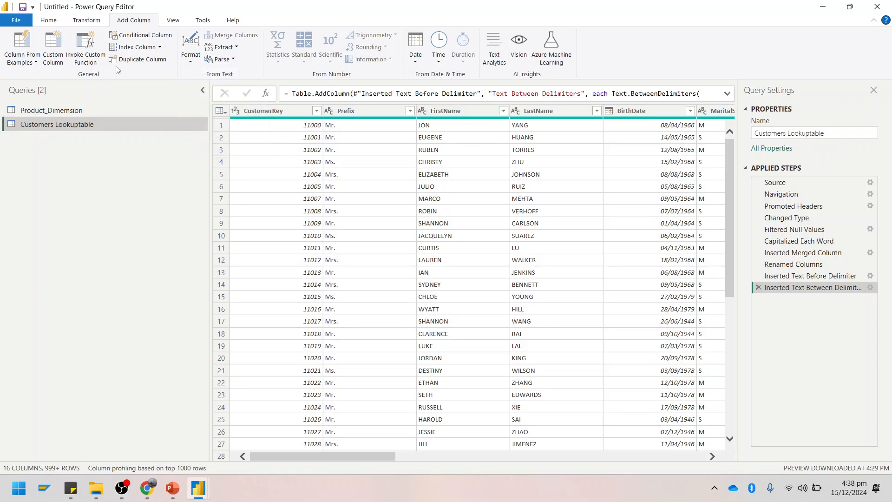
pyautogui.click(223, 47)
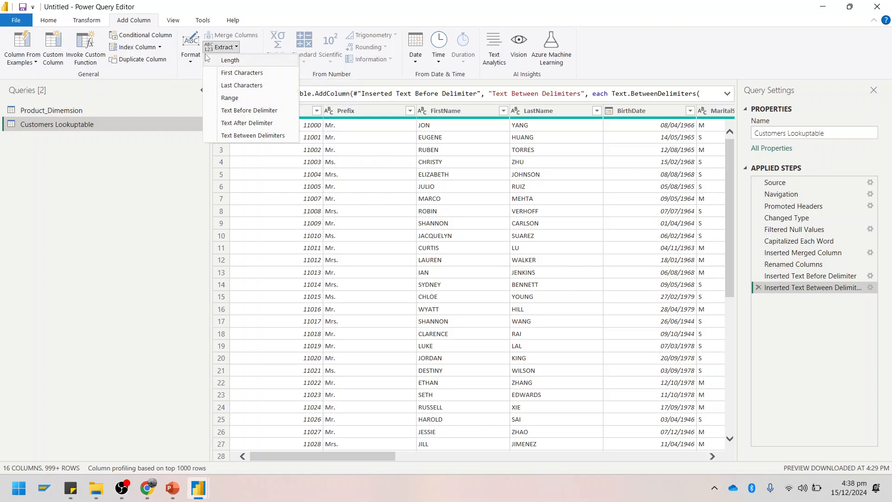
pyautogui.click(190, 56)
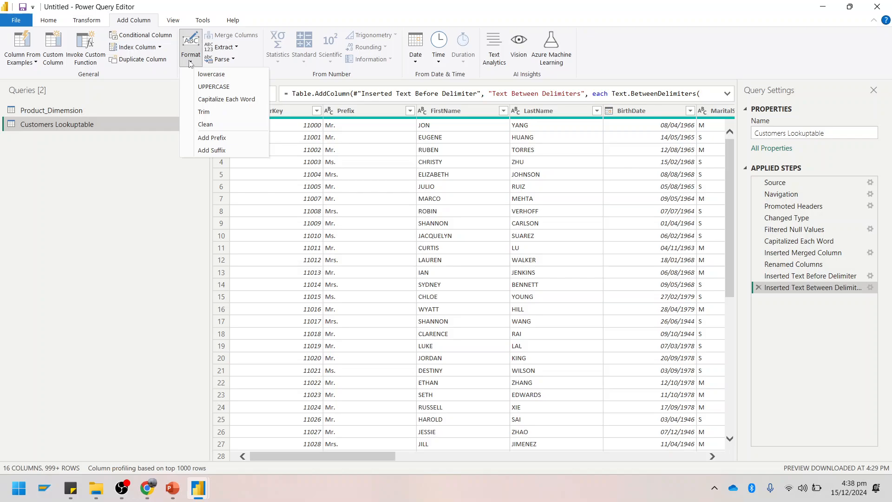
pyautogui.click(214, 86)
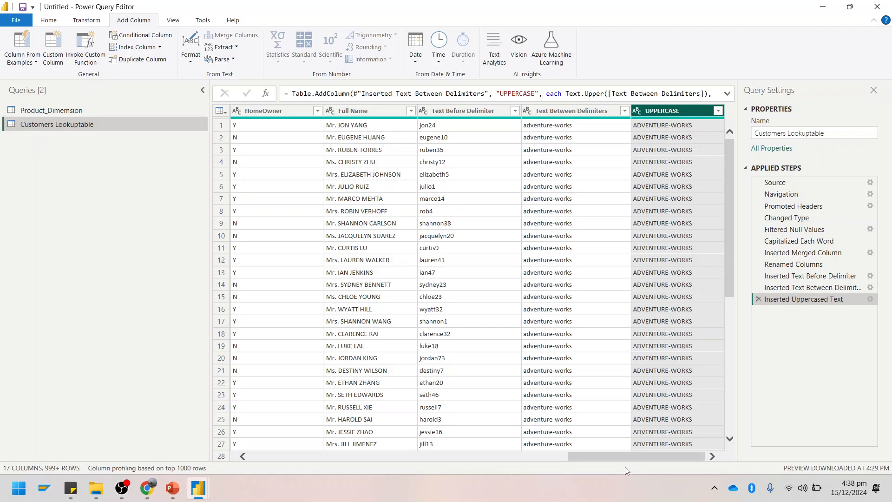
# Calculate the earliest date in the BirthDate column and delete that calculation from the applied steps.
pyautogui.click(565, 446)
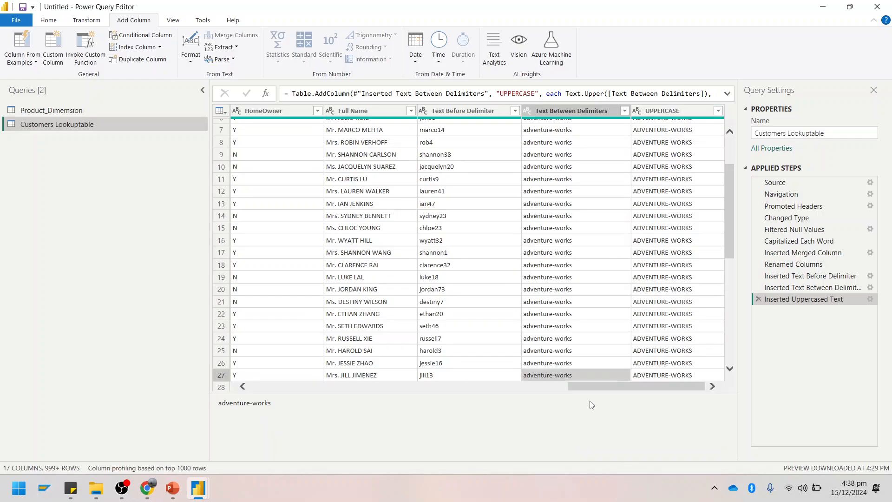
pyautogui.moveTo(591, 386); pyautogui.dragTo(338, 382)
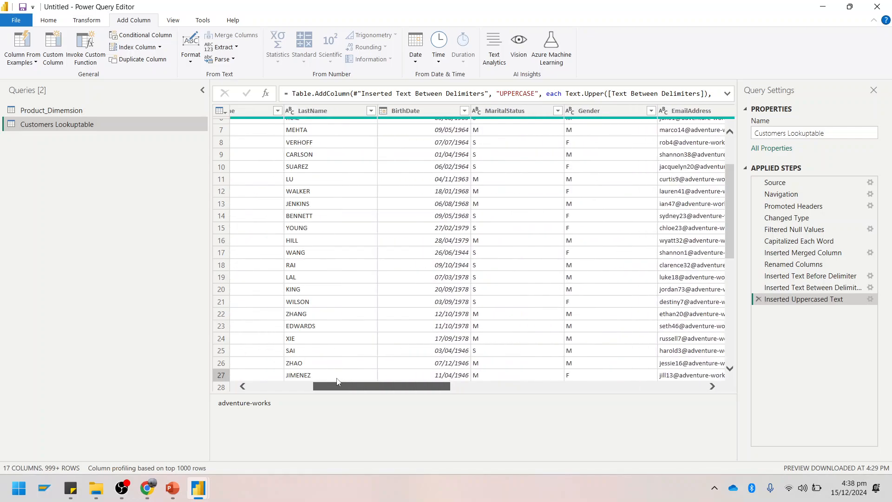
pyautogui.click(417, 113)
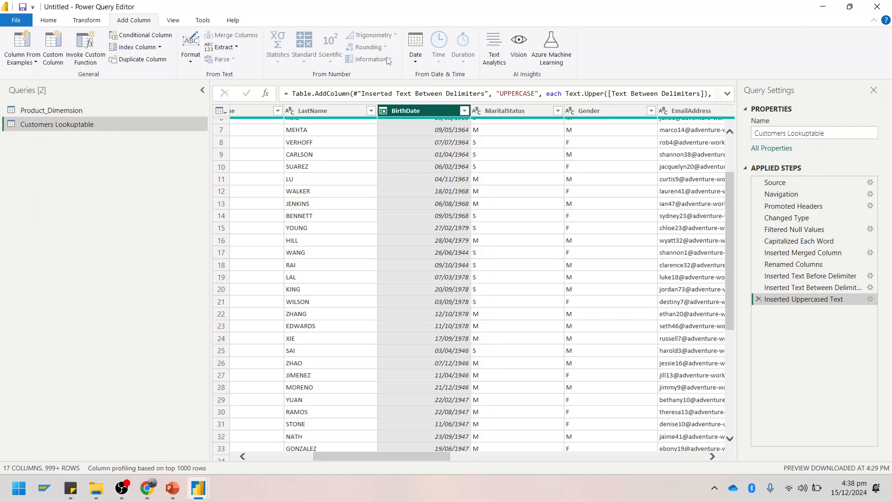
pyautogui.click(415, 62)
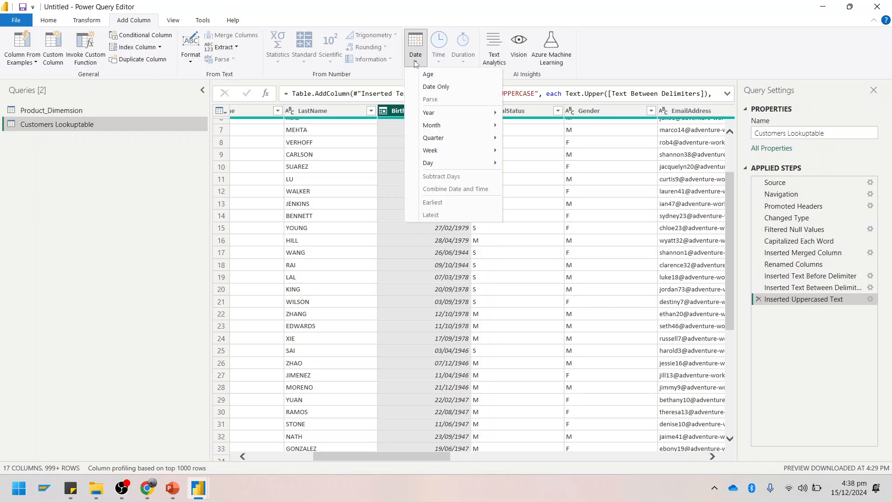
pyautogui.moveTo(452, 116)
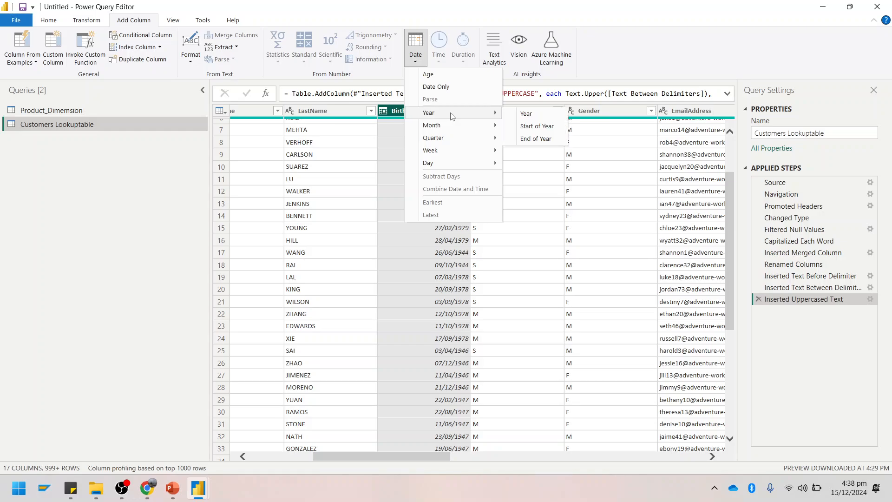
pyautogui.click(449, 8)
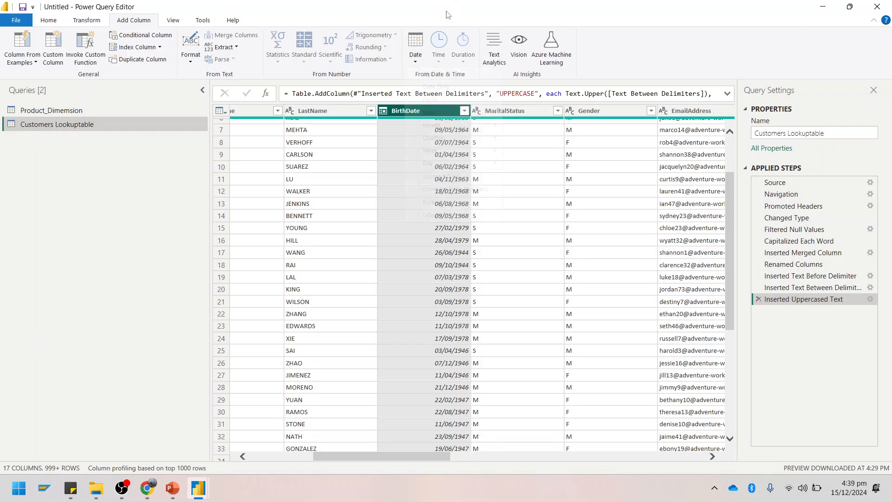
pyautogui.click(86, 20)
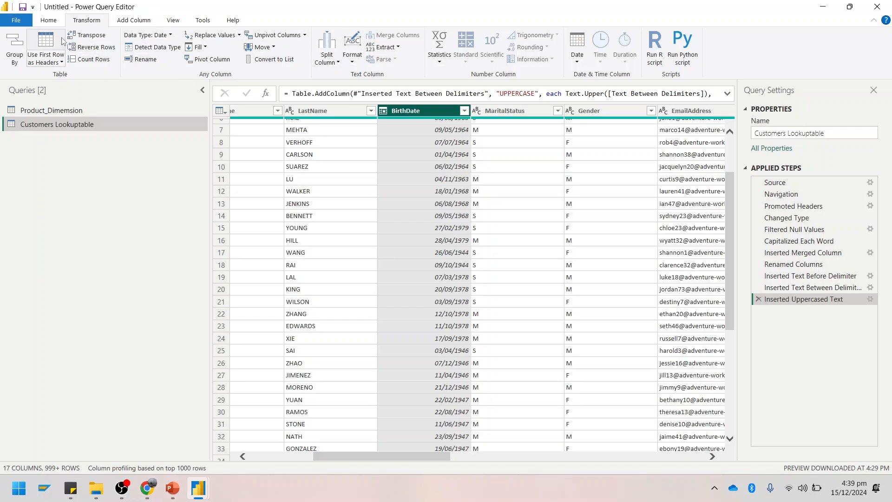
pyautogui.click(48, 20)
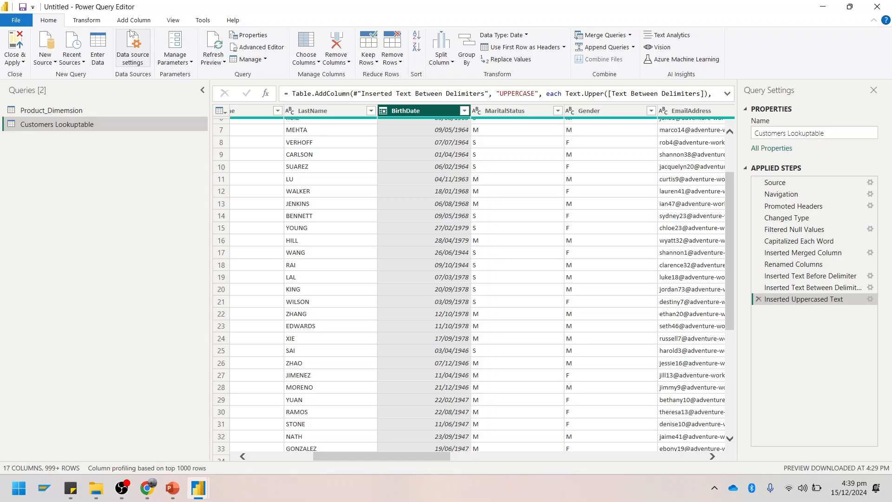
pyautogui.click(106, 23)
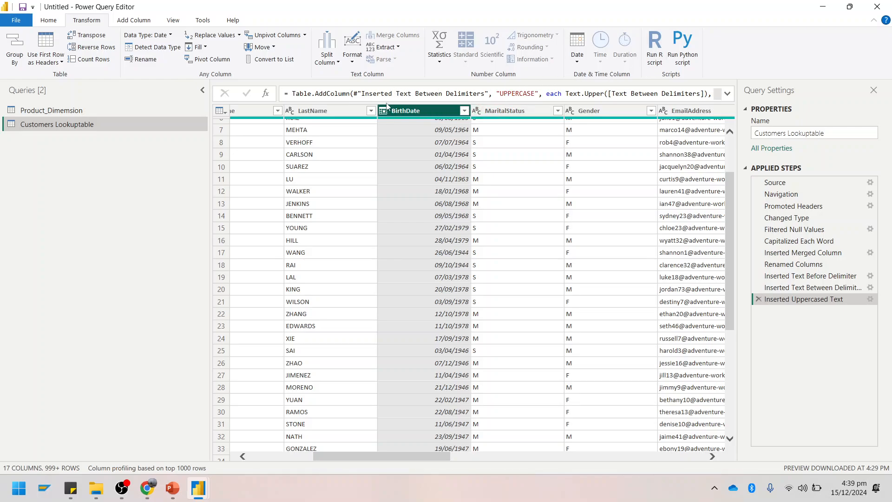
pyautogui.click(578, 61)
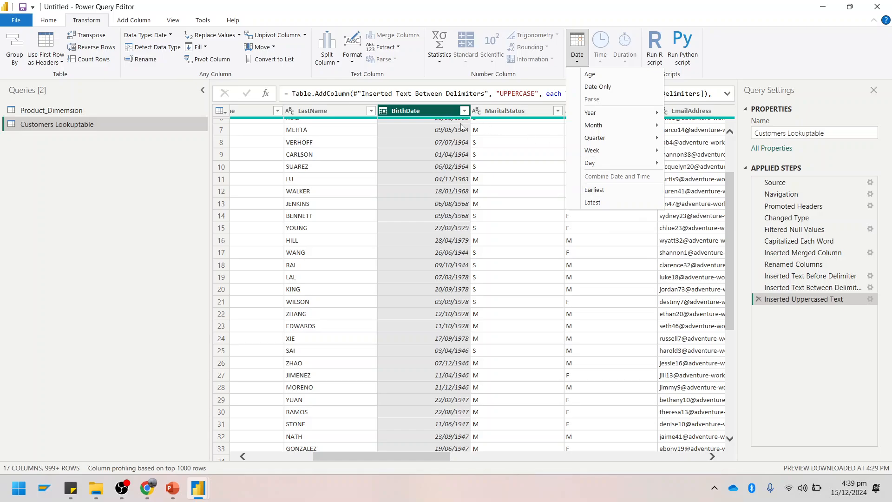
pyautogui.click(601, 192)
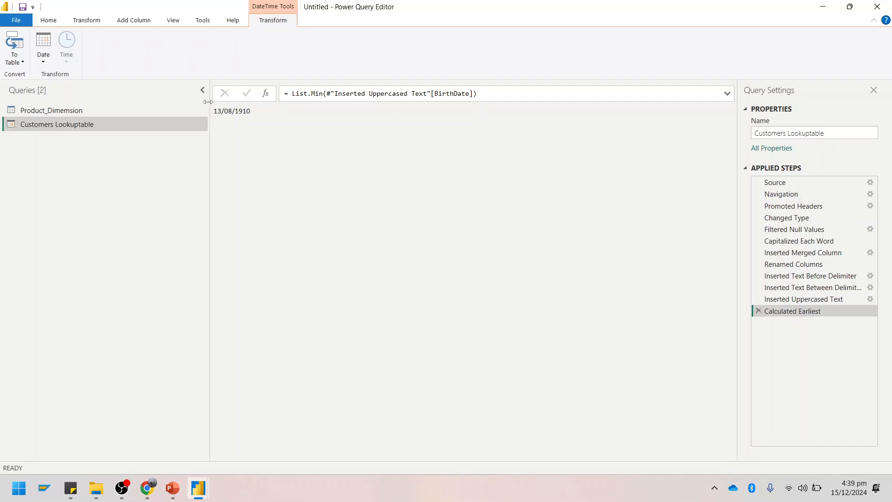
pyautogui.click(758, 310)
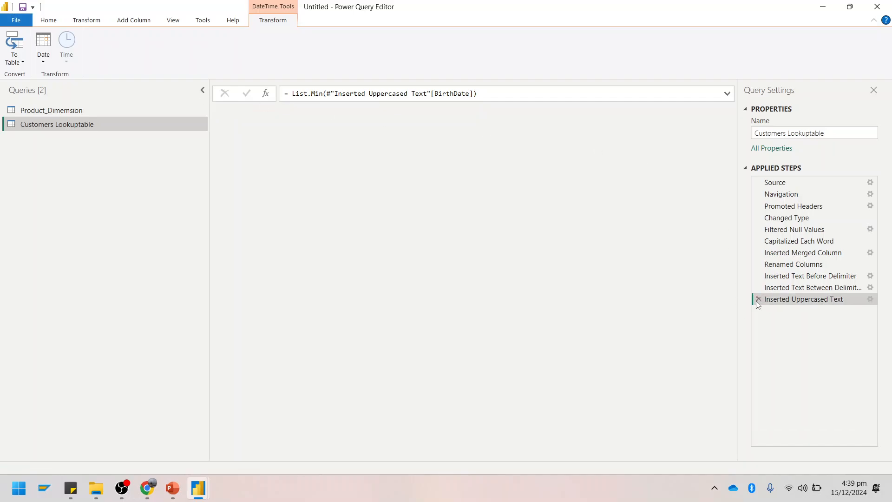
# Calculate the latest date in the BirthDate column and delete that calculation from the applied steps.
pyautogui.click(645, 112)
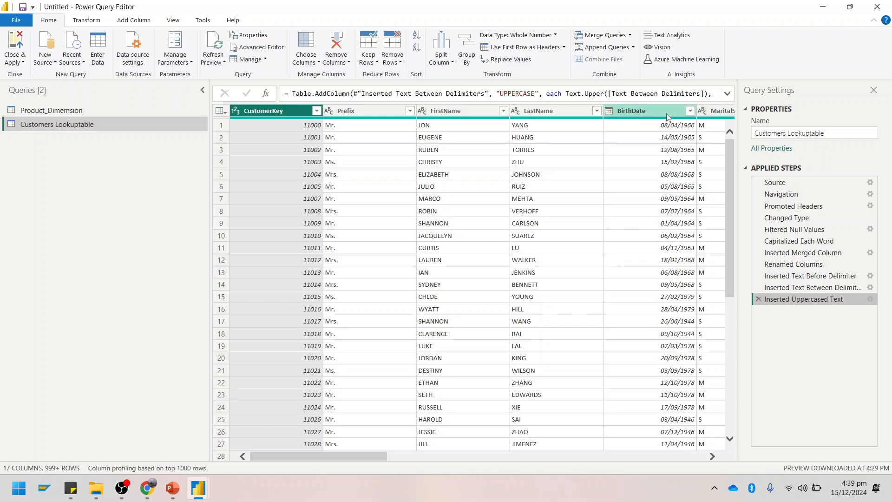
pyautogui.rightClick(668, 117)
pyautogui.click(624, 120)
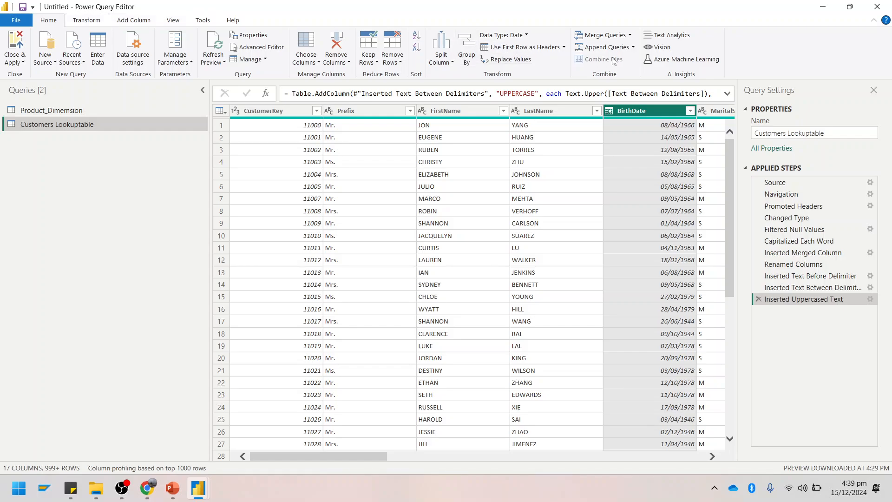
pyautogui.click(95, 21)
pyautogui.click(48, 20)
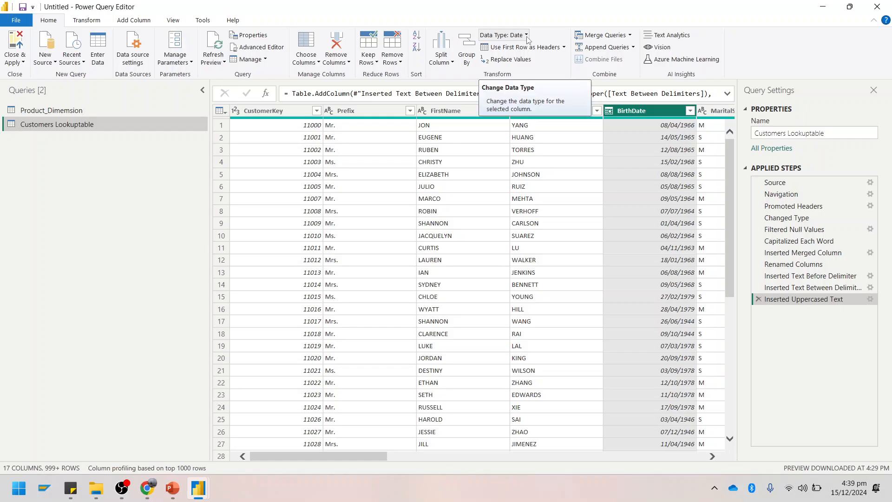
pyautogui.rightClick(651, 110)
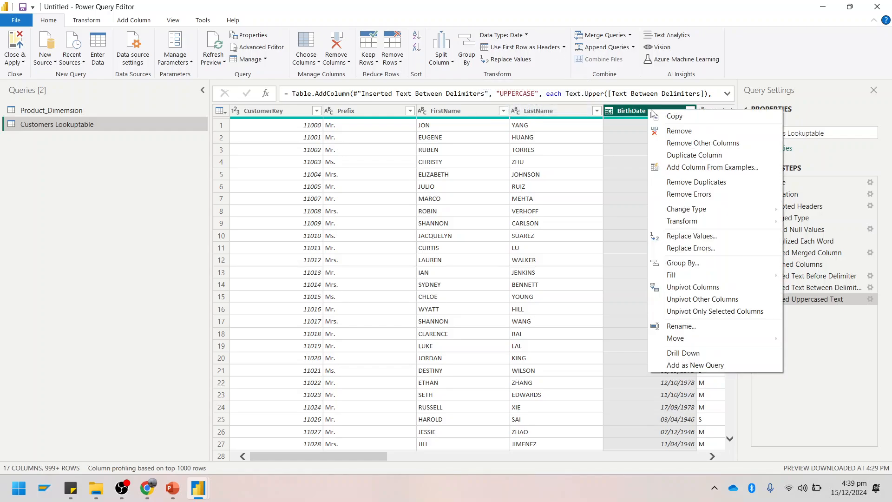
pyautogui.click(627, 112)
pyautogui.click(139, 20)
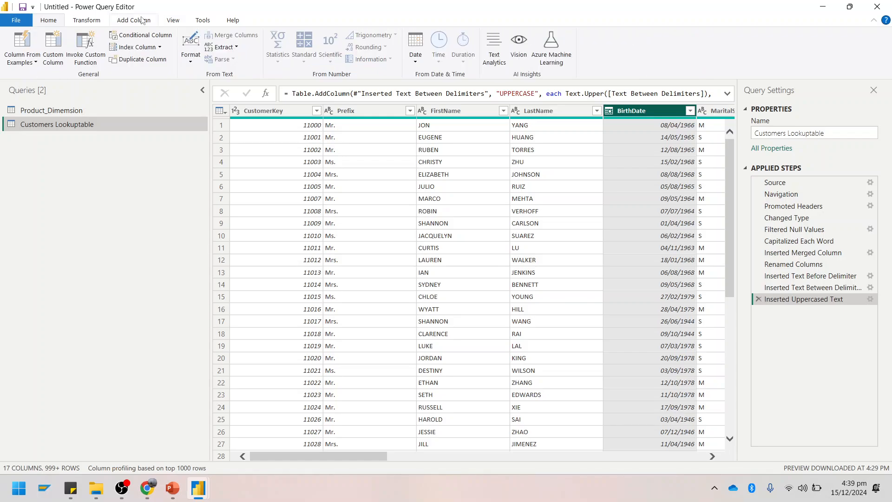
pyautogui.click(416, 49)
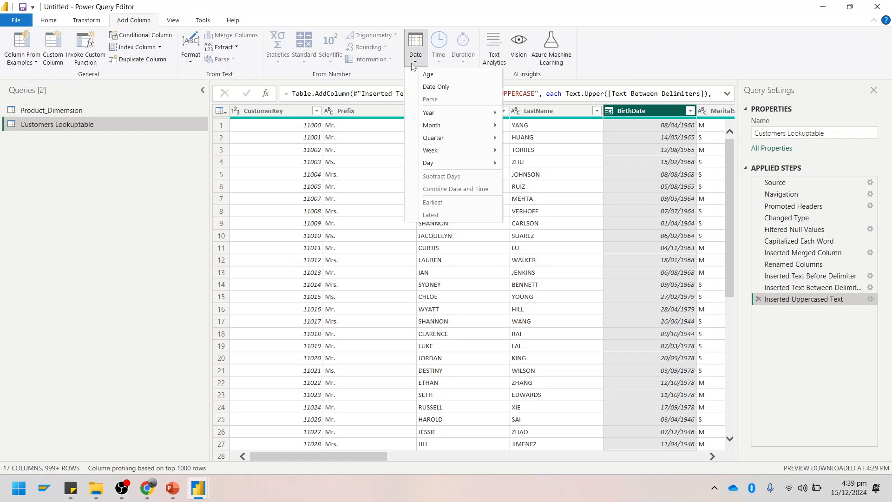
pyautogui.click(628, 125)
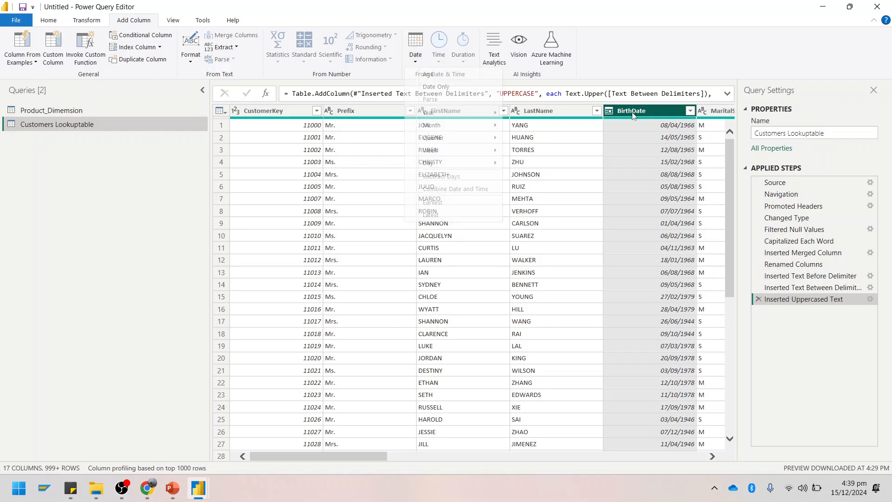
pyautogui.click(88, 21)
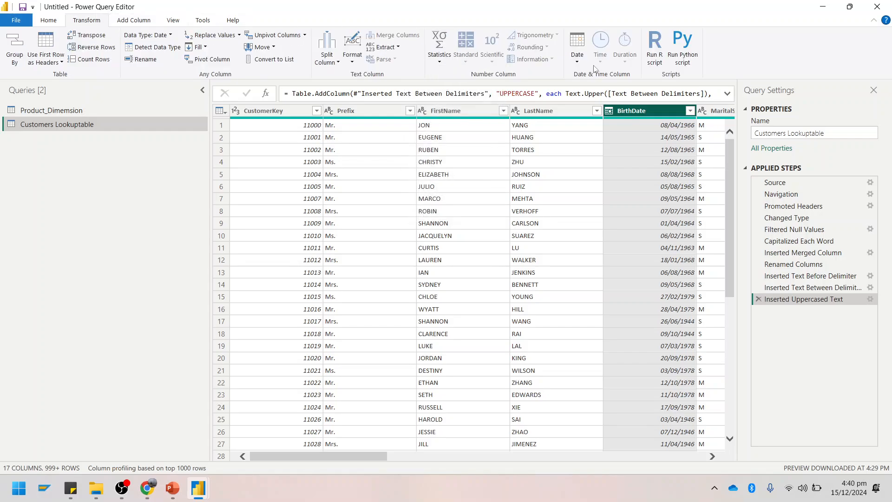
pyautogui.click(578, 60)
pyautogui.click(599, 202)
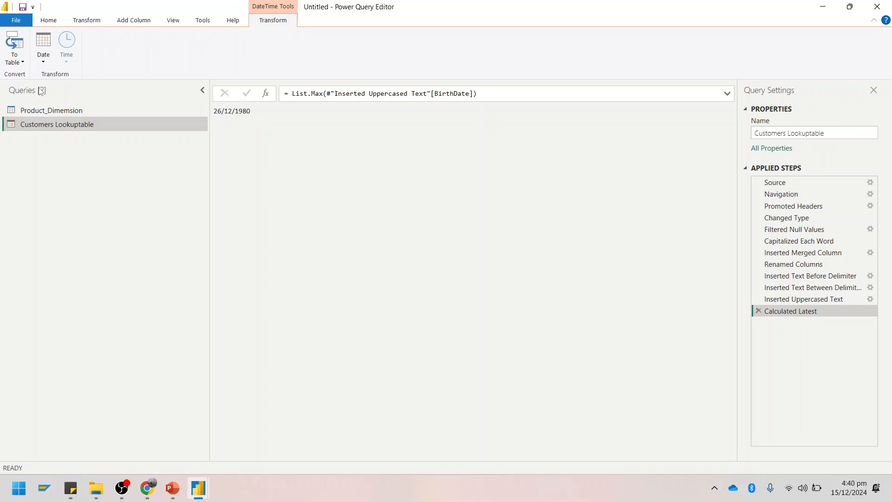
pyautogui.click(759, 310)
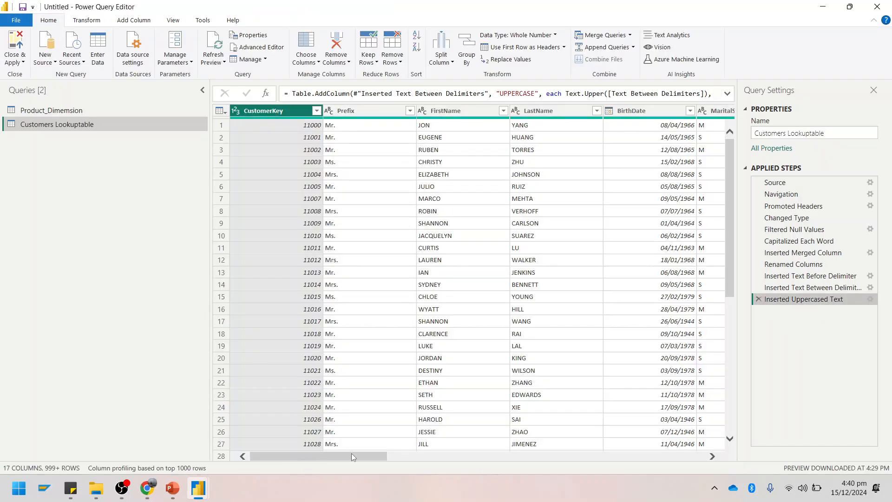
# Remove the Prefix, FirstName and LastName columns from the Customers Lookuptable query.
pyautogui.moveTo(350, 458); pyautogui.dragTo(296, 451)
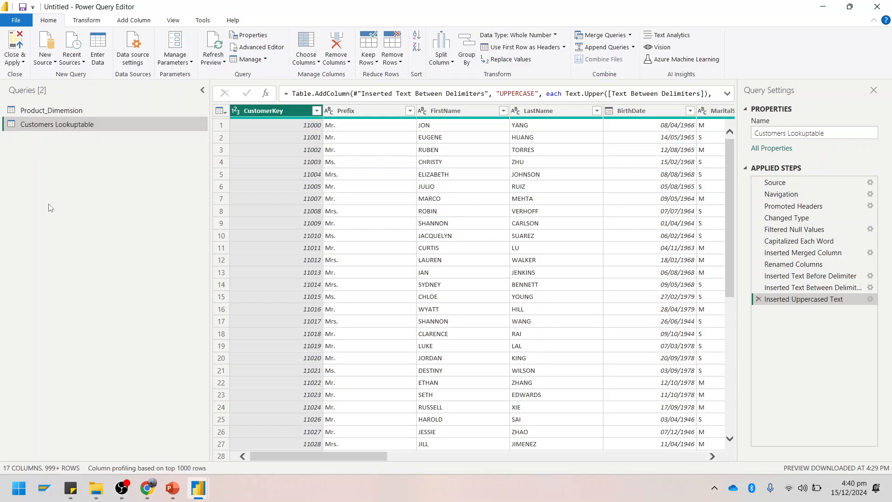
pyautogui.moveTo(337, 456); pyautogui.dragTo(743, 453)
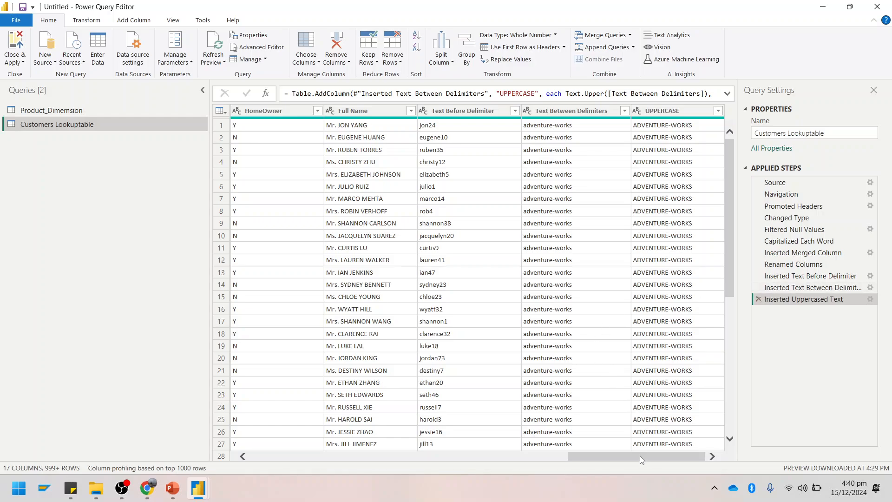
pyautogui.moveTo(640, 456); pyautogui.dragTo(261, 453)
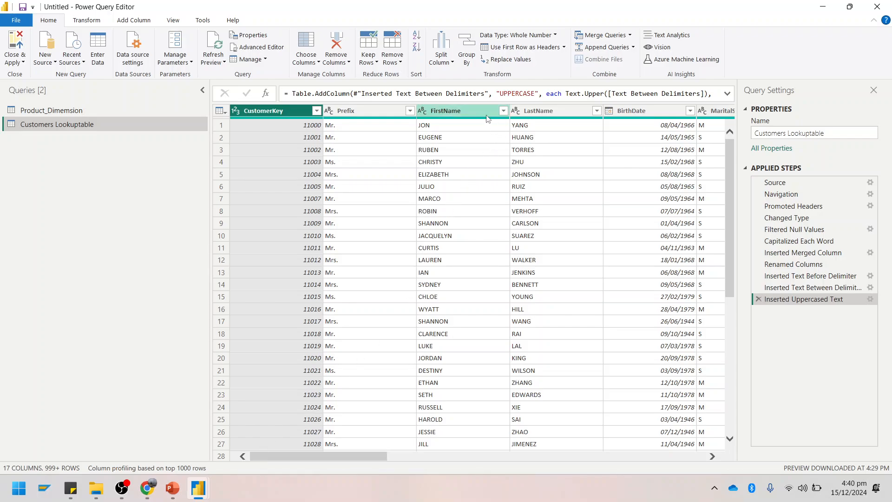
pyautogui.click(382, 114)
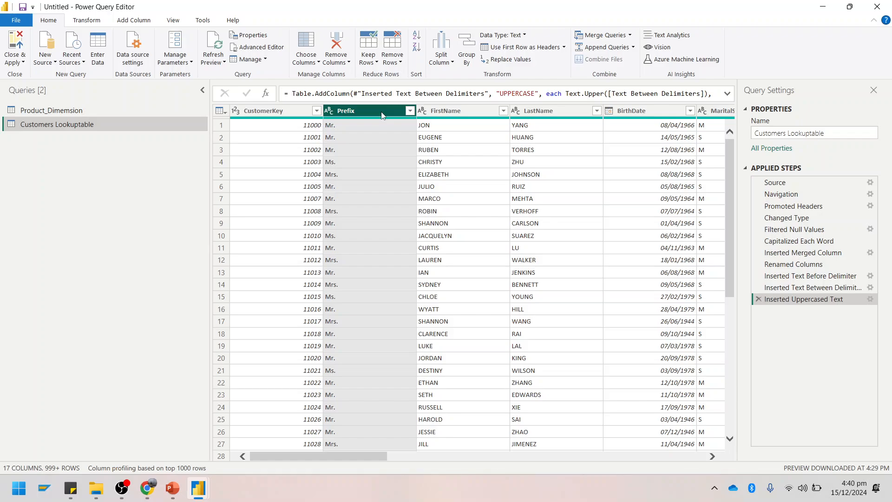
pyautogui.keyDown('ctrl'); pyautogui.click(446, 112); pyautogui.keyUp('ctrl')
pyautogui.keyDown('ctrl'); pyautogui.click(528, 114); pyautogui.keyUp('ctrl')
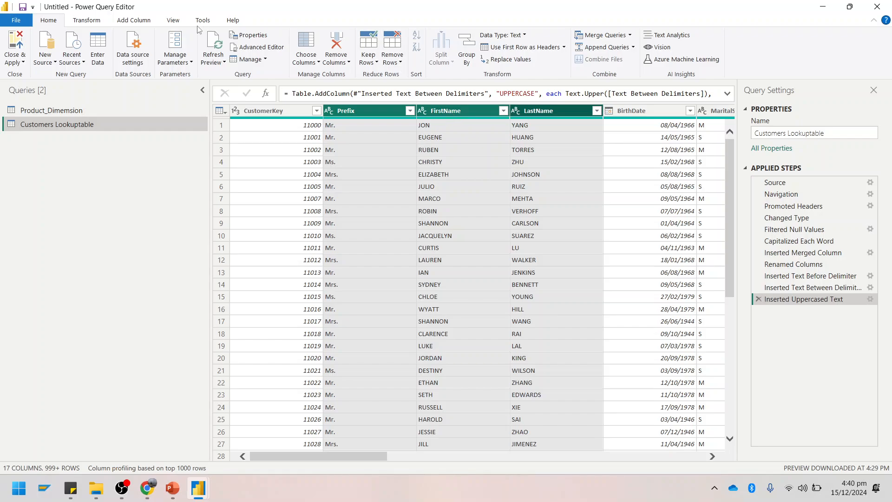
pyautogui.click(95, 20)
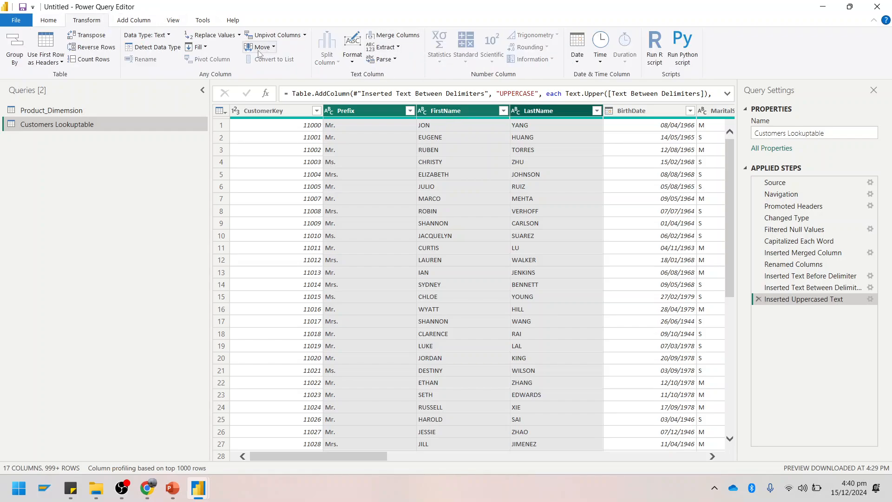
pyautogui.click(48, 22)
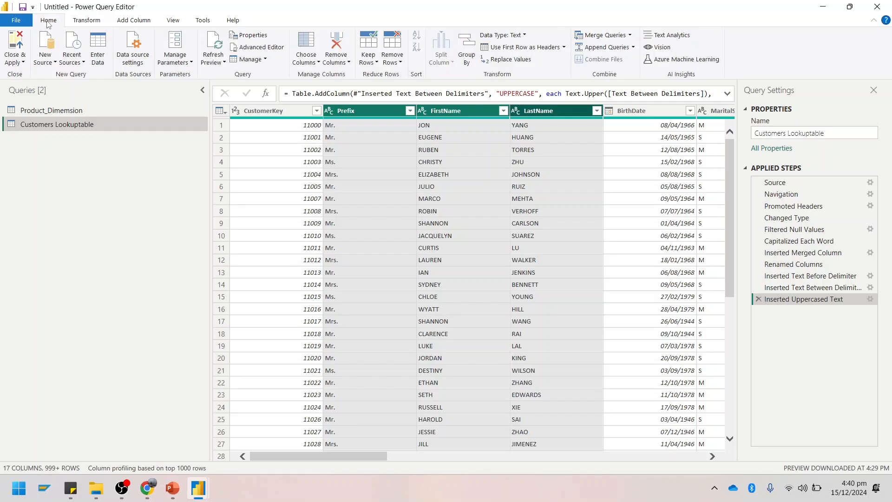
pyautogui.click(337, 59)
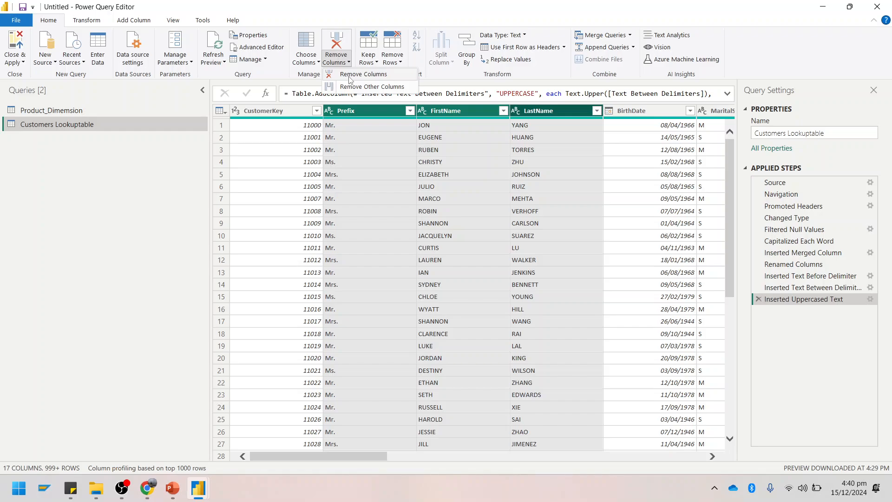
pyautogui.click(350, 75)
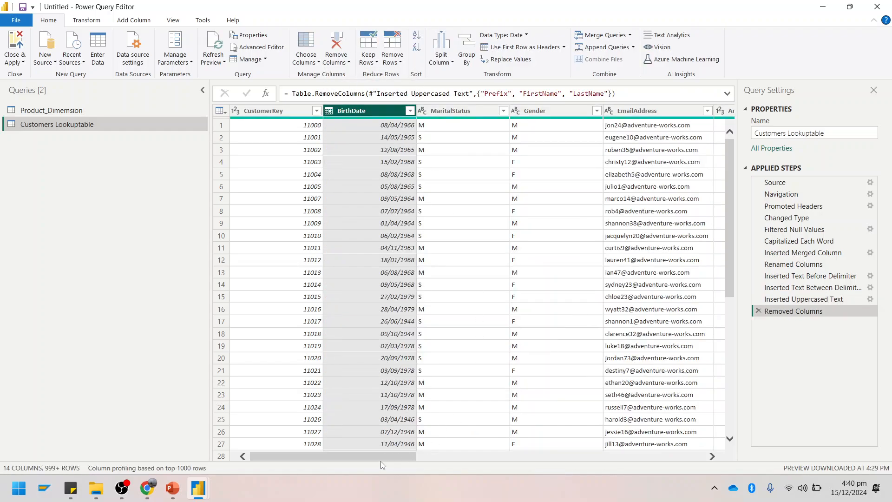
# Check the Full Name column among the remaining columns, and close the query editor while applying the changes.
pyautogui.moveTo(381, 459); pyautogui.dragTo(750, 458)
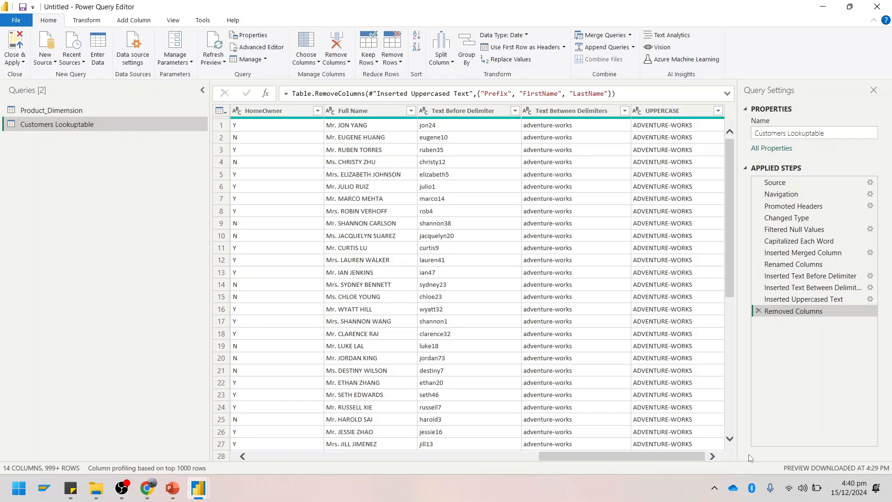
pyautogui.click(352, 113)
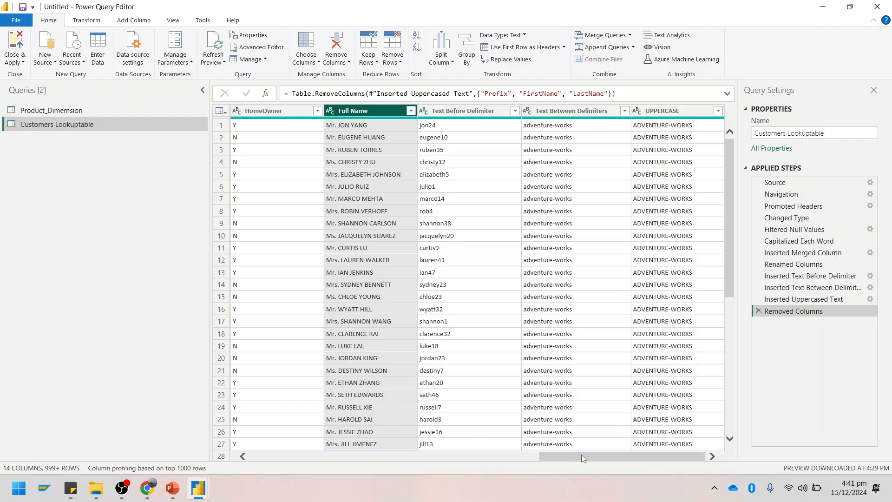
pyautogui.moveTo(598, 455); pyautogui.dragTo(107, 433)
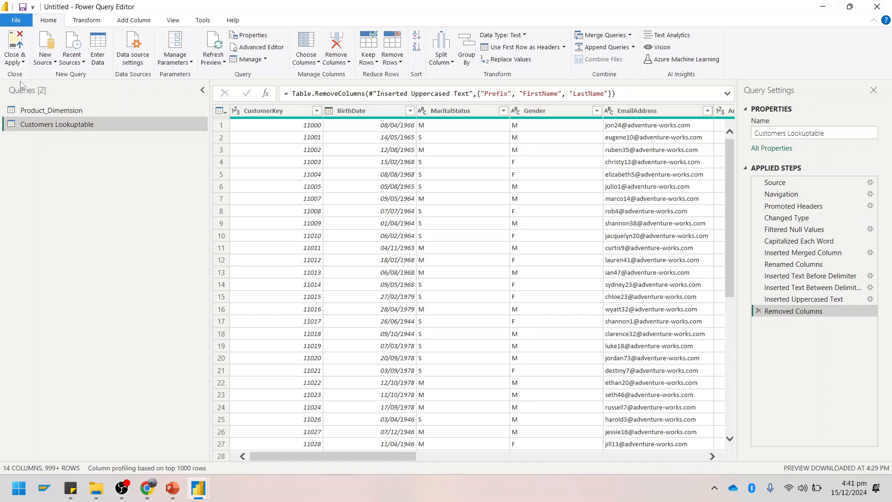
pyautogui.click(18, 60)
pyautogui.click(28, 90)
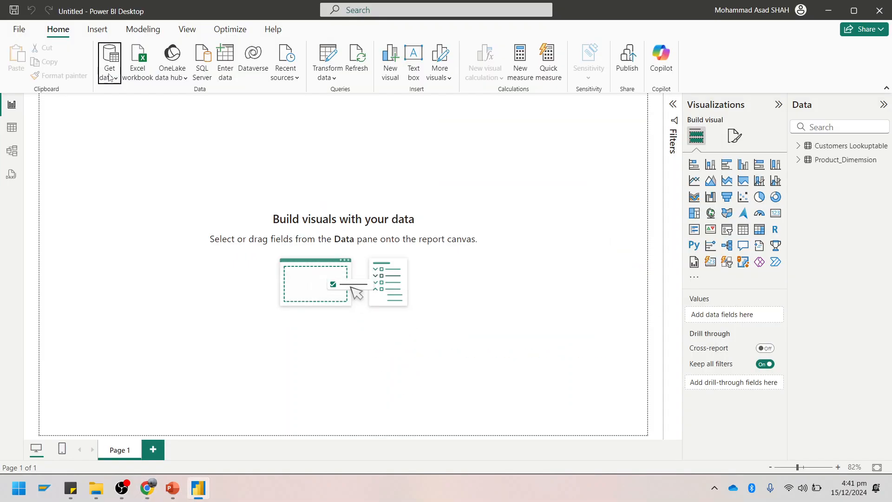
# Import the AdventureWorks_Calendar.csv sheet from the AdventureWorks_Calendar Excel workbook and open it for transformation.
pyautogui.click(110, 77)
pyautogui.click(141, 113)
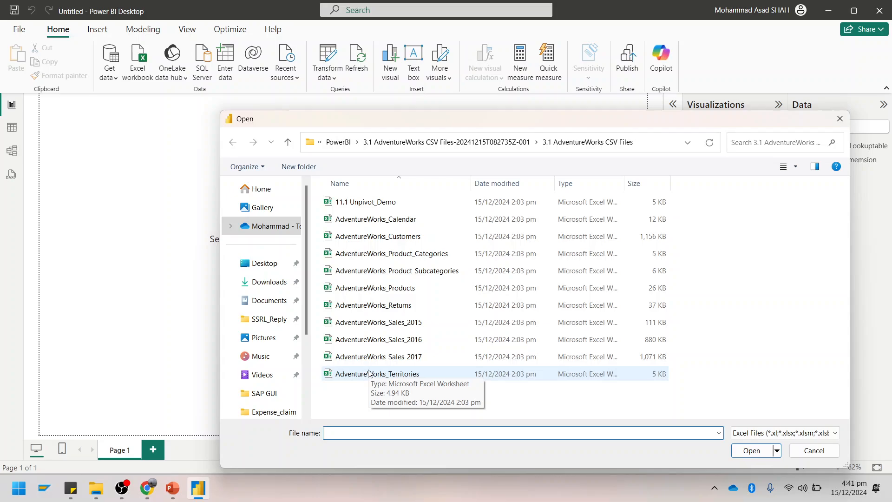
pyautogui.click(371, 331)
pyautogui.press('Down')
pyautogui.press('Down')
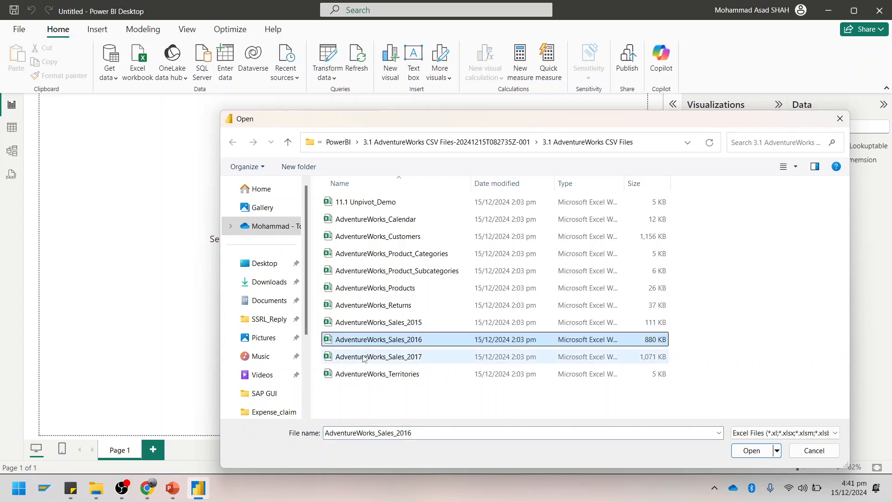
pyautogui.click(366, 326)
pyautogui.press('Down')
pyautogui.press('Down')
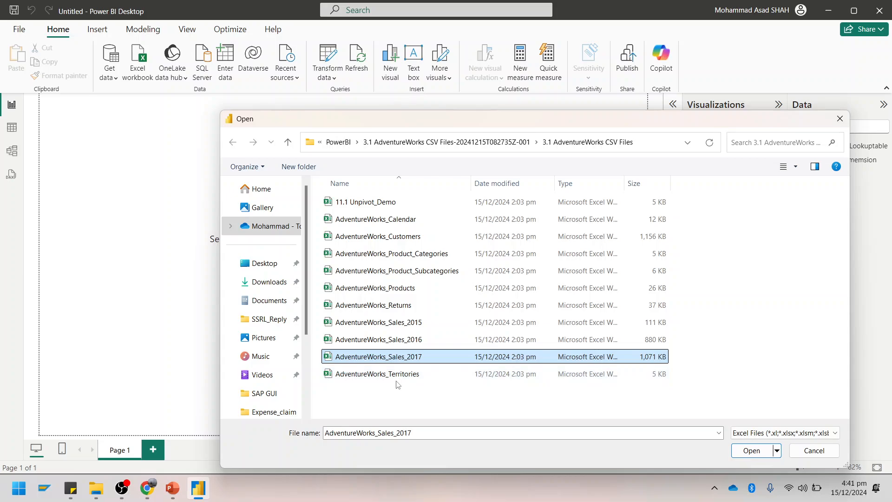
pyautogui.click(381, 219)
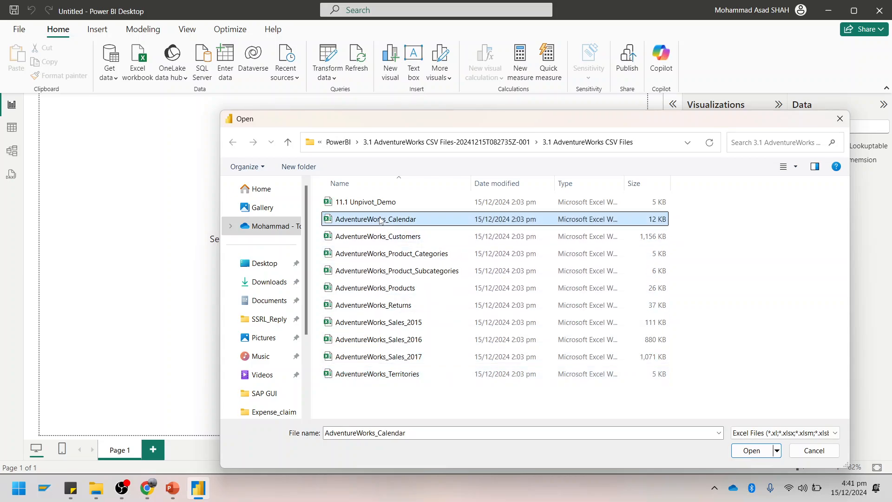
pyautogui.click(762, 450)
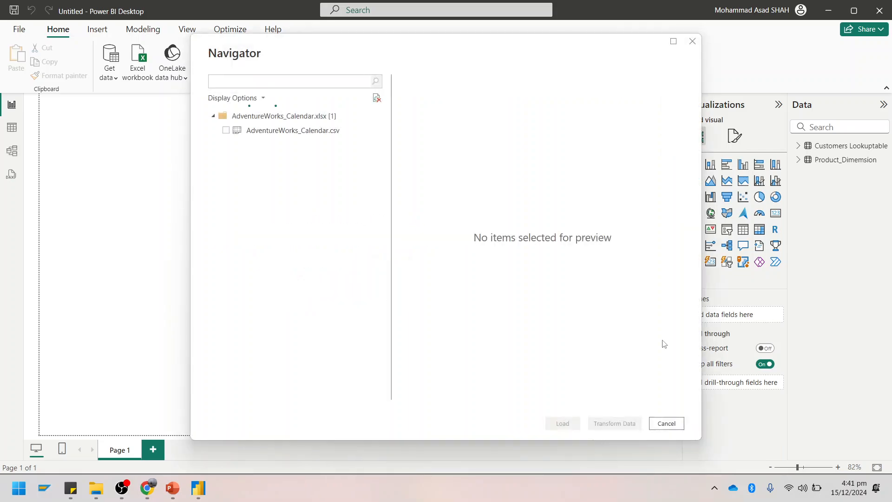
pyautogui.click(227, 131)
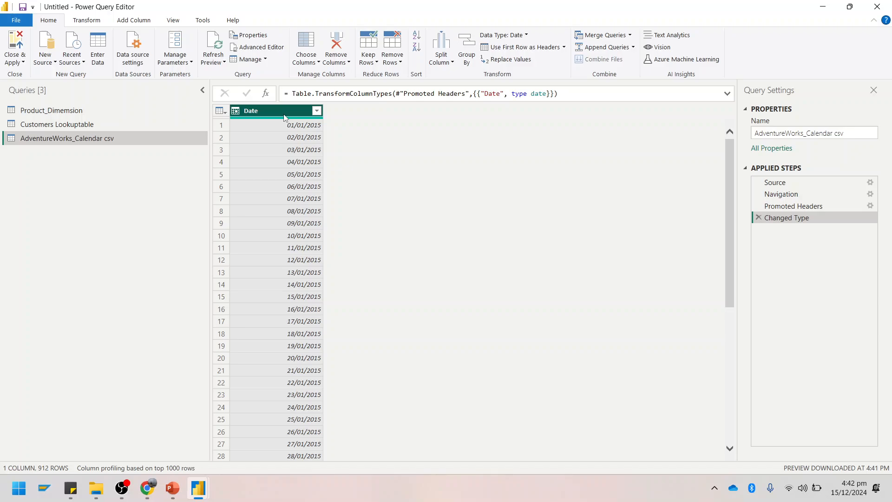
# Add a Day of Week column calculated from the Date column of the calendar query.
pyautogui.click(149, 20)
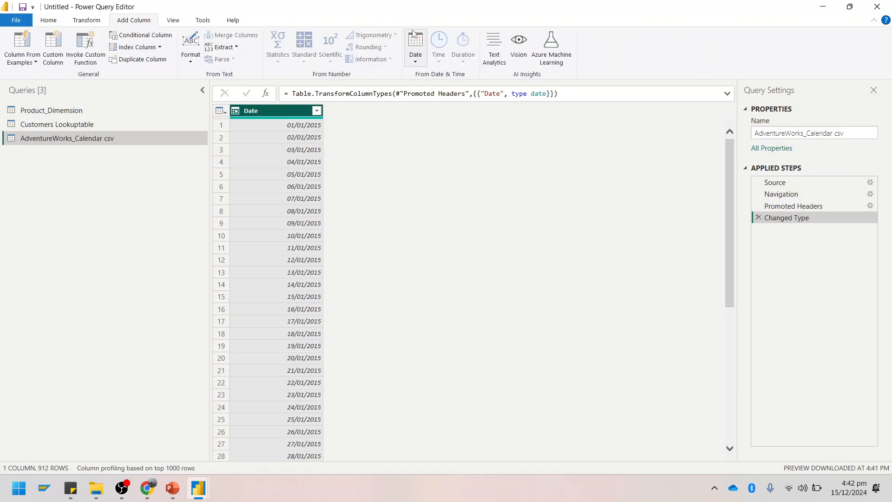
pyautogui.click(421, 58)
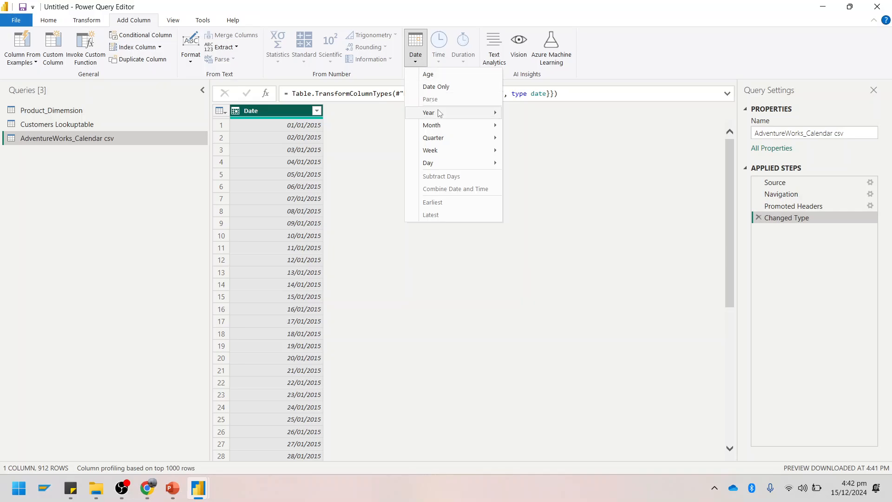
pyautogui.moveTo(440, 113)
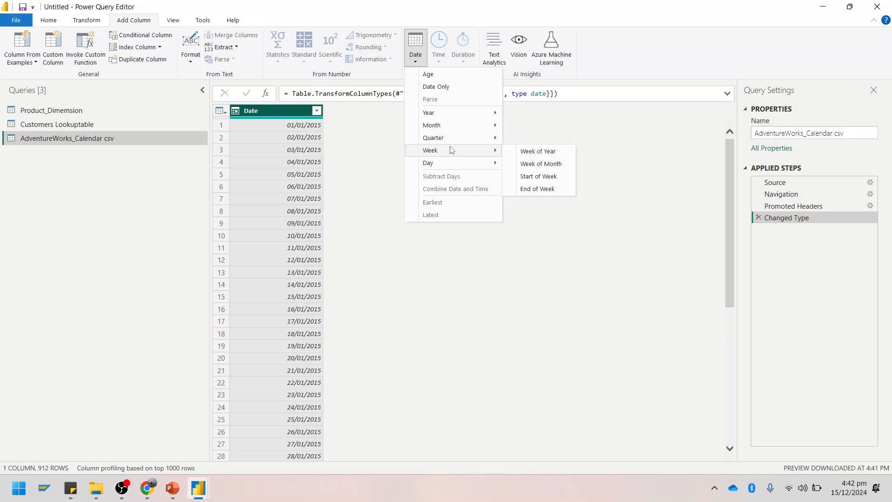
pyautogui.moveTo(451, 170)
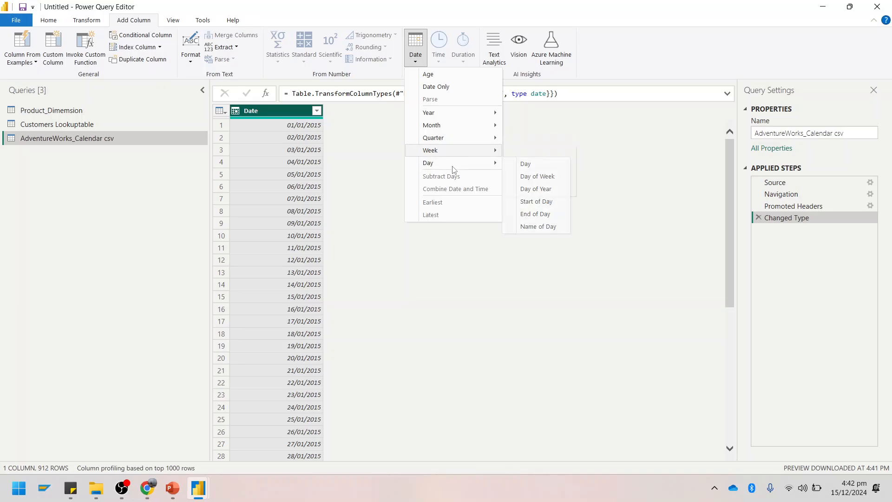
pyautogui.click(548, 177)
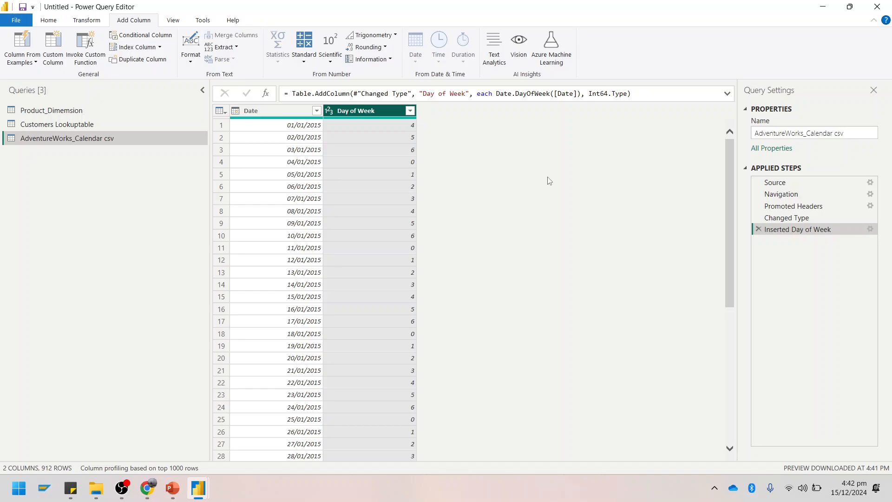
# Add a Start of Week column calculated from the Date column.
pyautogui.rightClick(393, 118)
pyautogui.press('Escape')
pyautogui.click(262, 111)
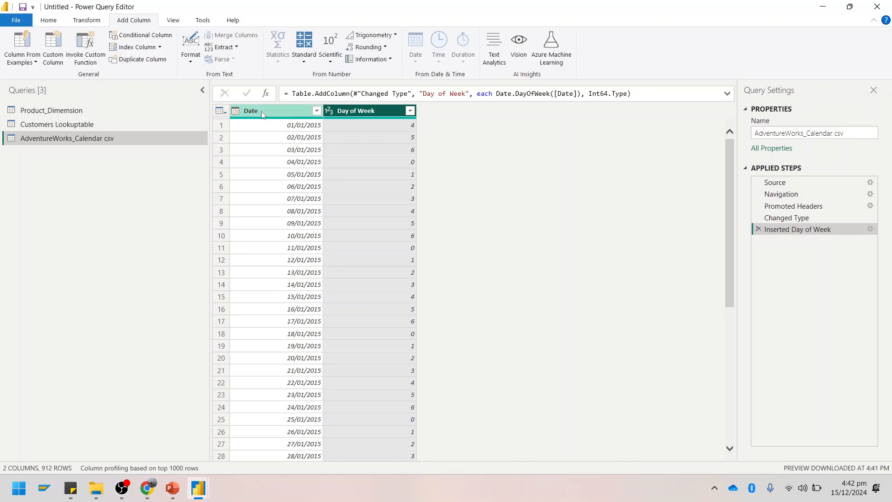
pyautogui.click(416, 47)
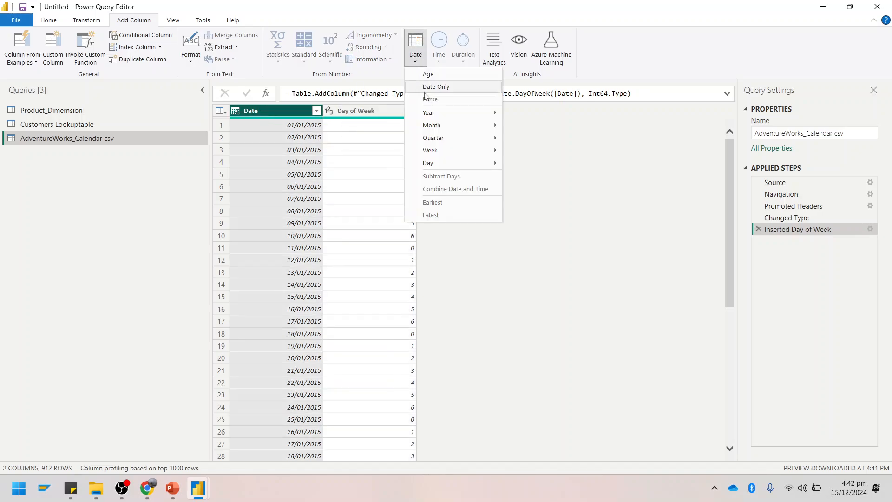
pyautogui.moveTo(472, 158)
pyautogui.click(548, 179)
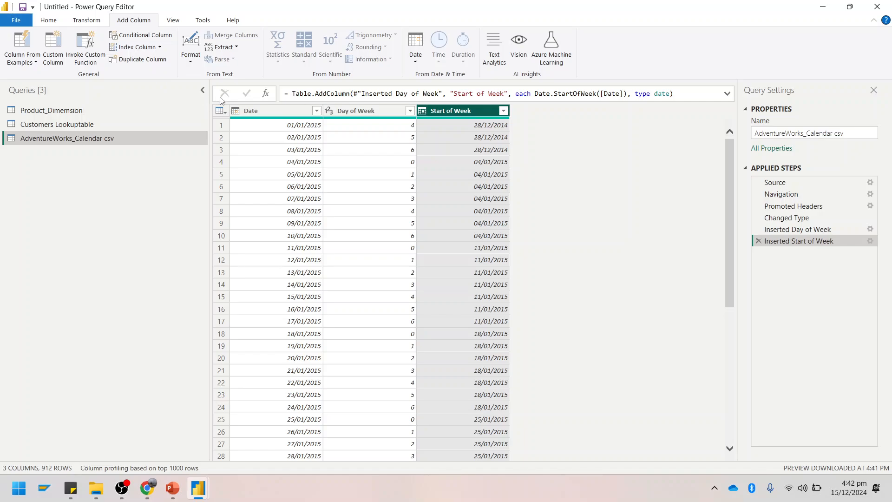
# Add a Name of Day column based on the Start of Week column.
pyautogui.click(416, 47)
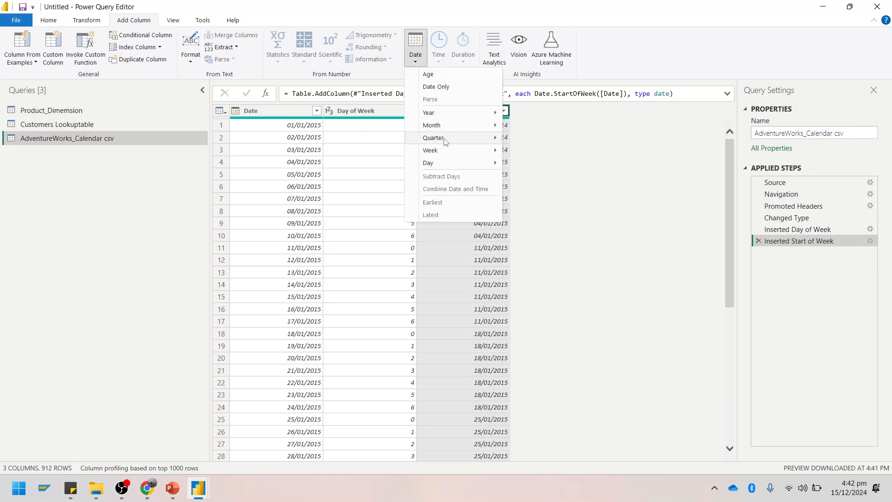
pyautogui.moveTo(449, 150)
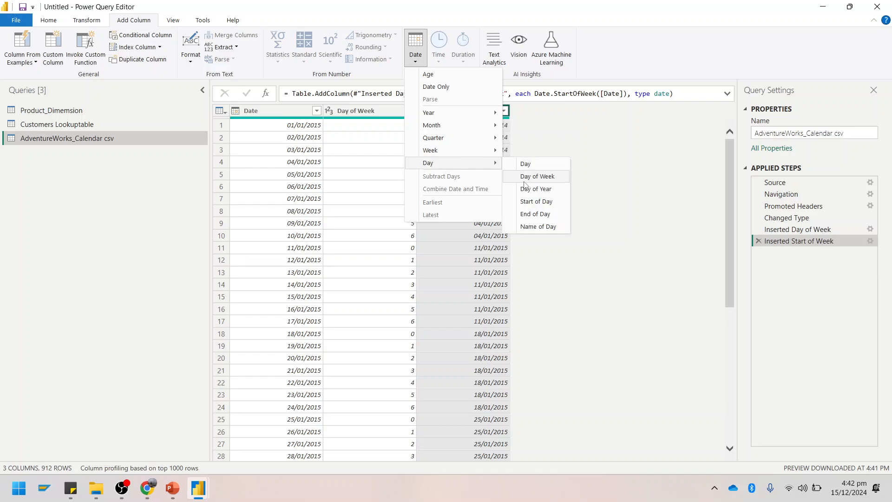
pyautogui.click(528, 227)
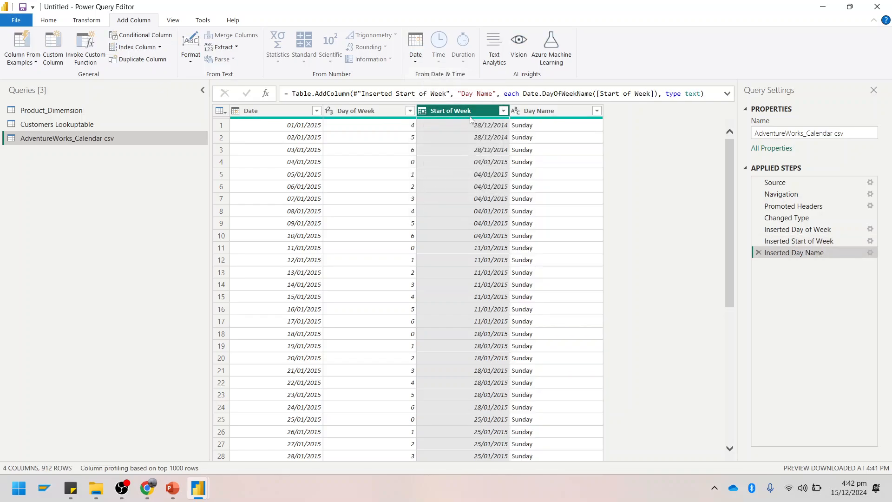
# Move the Start of Week column after Day Name, and review the Day of Week values against the day names down the rows.
pyautogui.moveTo(474, 112); pyautogui.dragTo(601, 114)
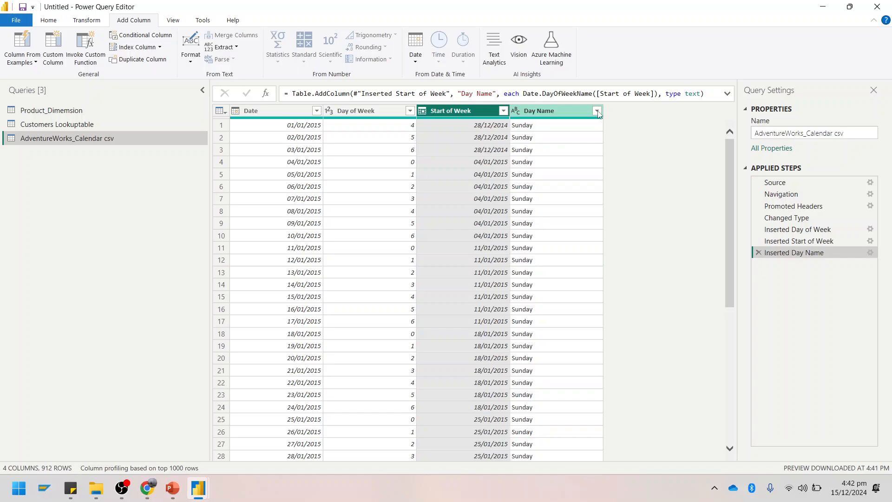
pyautogui.moveTo(454, 116); pyautogui.dragTo(623, 120)
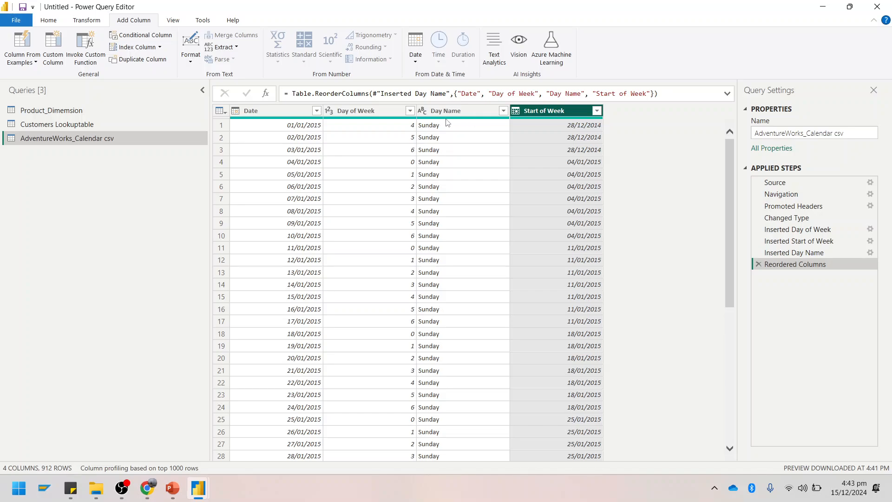
pyautogui.click(367, 109)
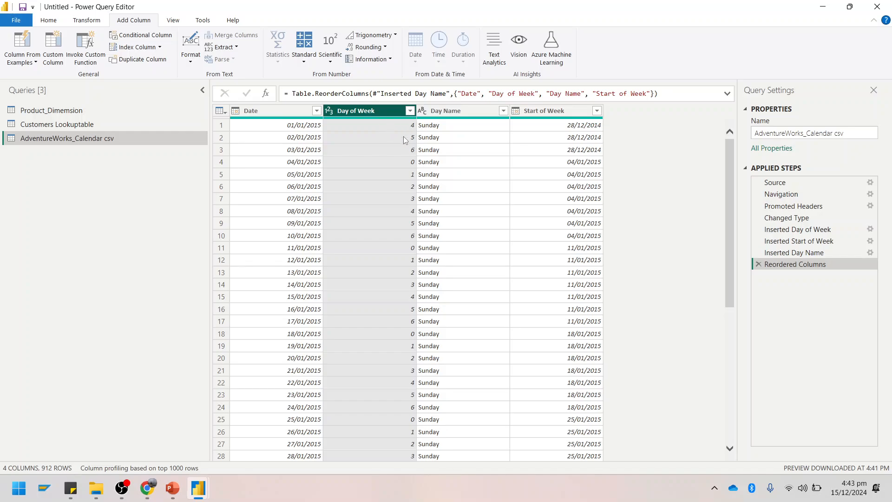
pyautogui.scroll(-5, 446, 272)
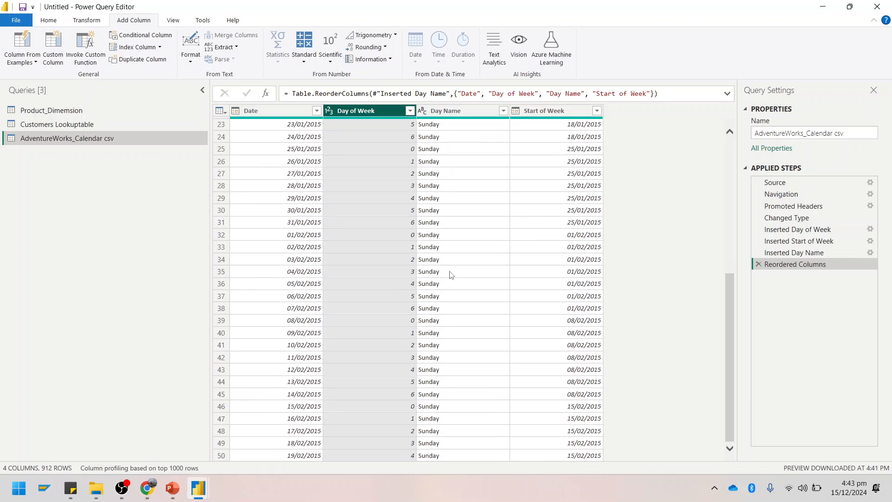
pyautogui.scroll(-7, 472, 255)
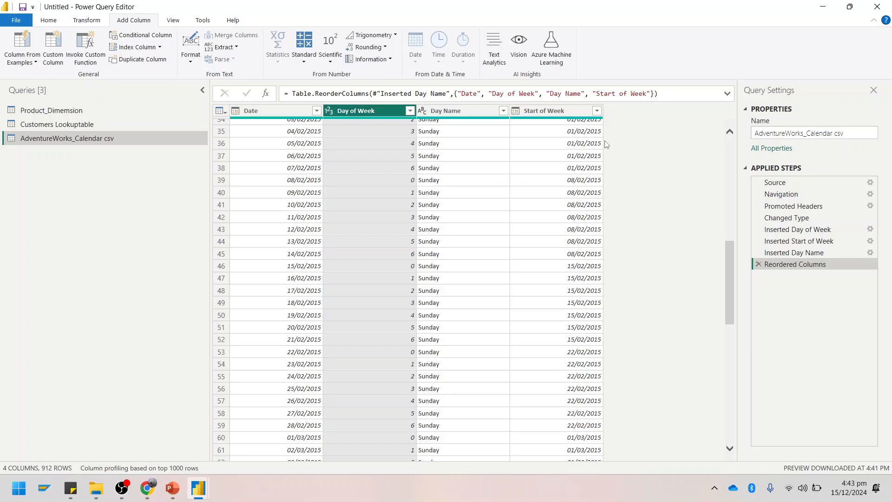
# Examine the Day Name and Start of Week values row by row against the Date column in the calendar query.
pyautogui.scroll(11, 606, 141)
pyautogui.click(564, 108)
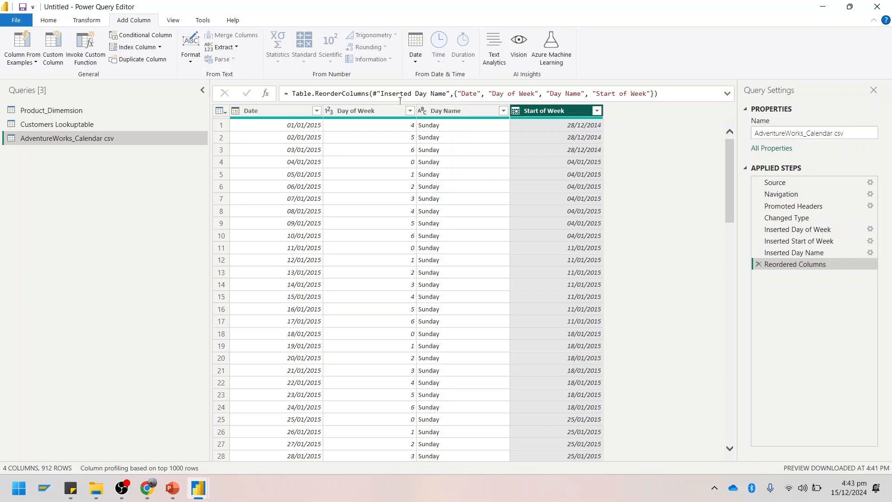
pyautogui.rightClick(303, 112)
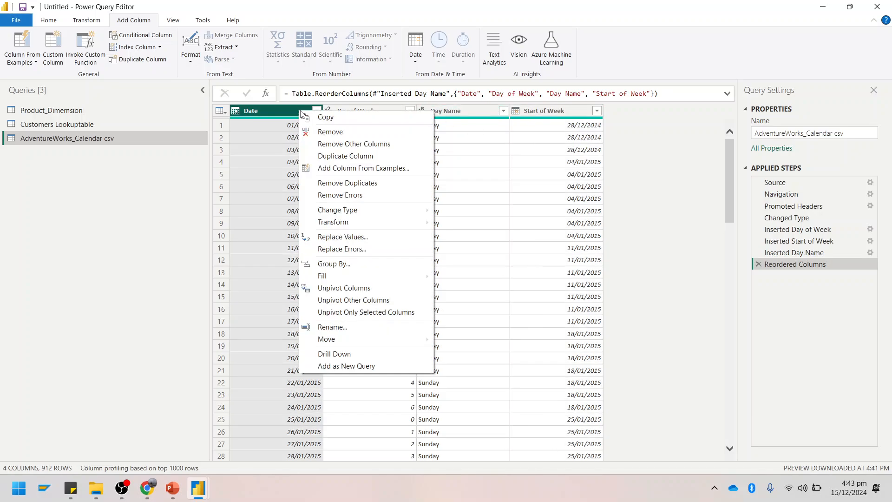
pyautogui.click(416, 62)
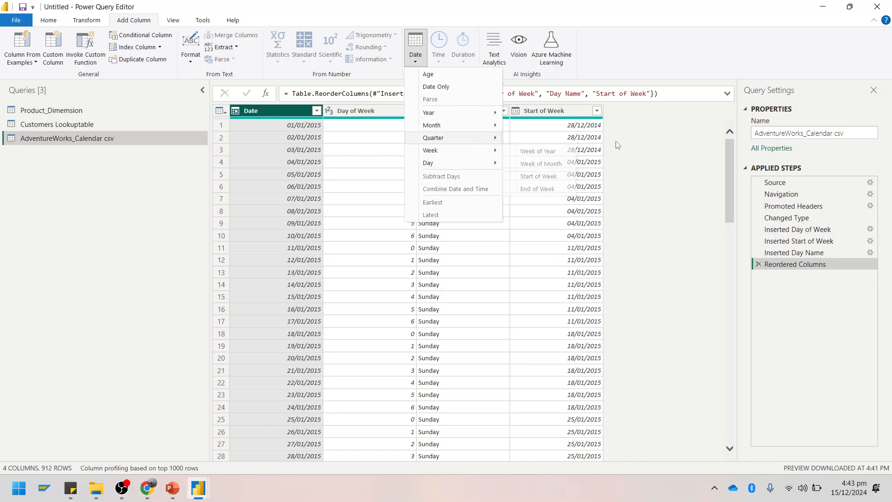
pyautogui.click(641, 154)
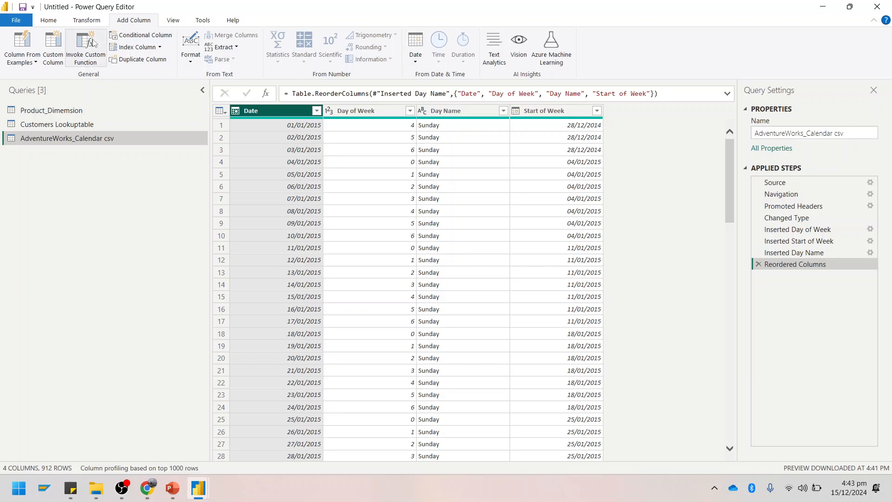
pyautogui.click(566, 115)
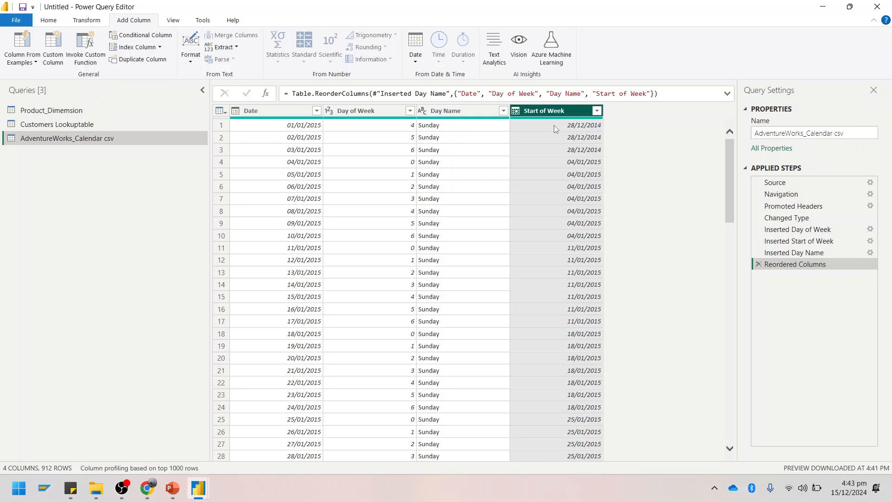
pyautogui.click(448, 125)
pyautogui.click(477, 142)
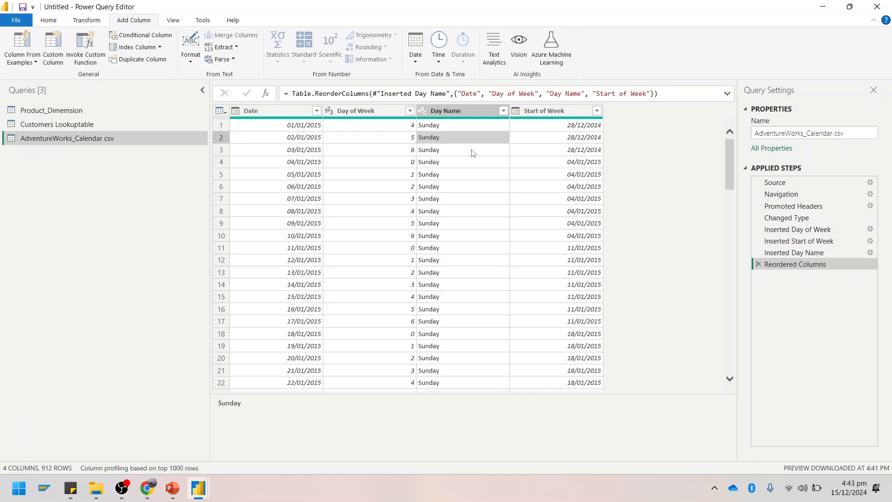
pyautogui.click(472, 151)
pyautogui.click(459, 163)
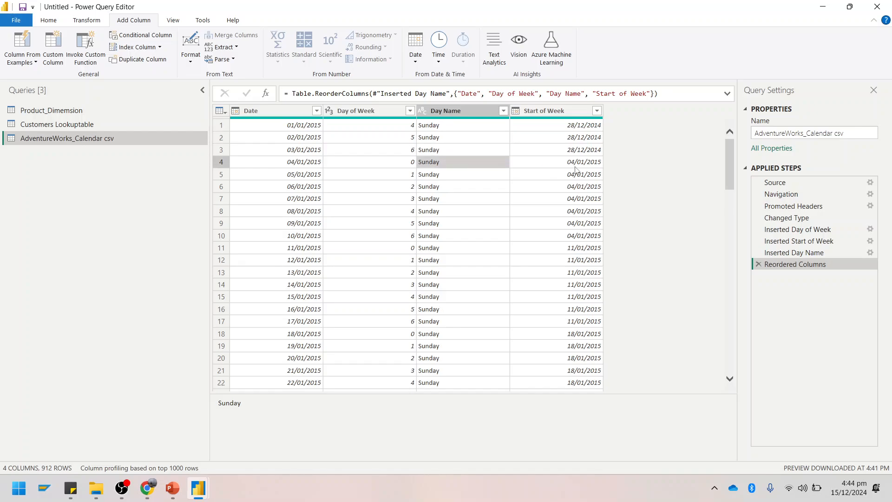
pyautogui.click(575, 165)
pyautogui.click(487, 179)
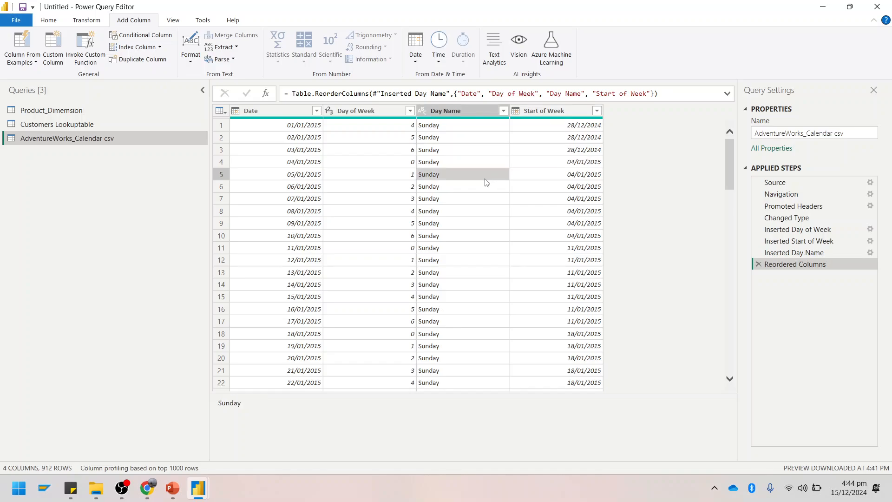
pyautogui.click(587, 189)
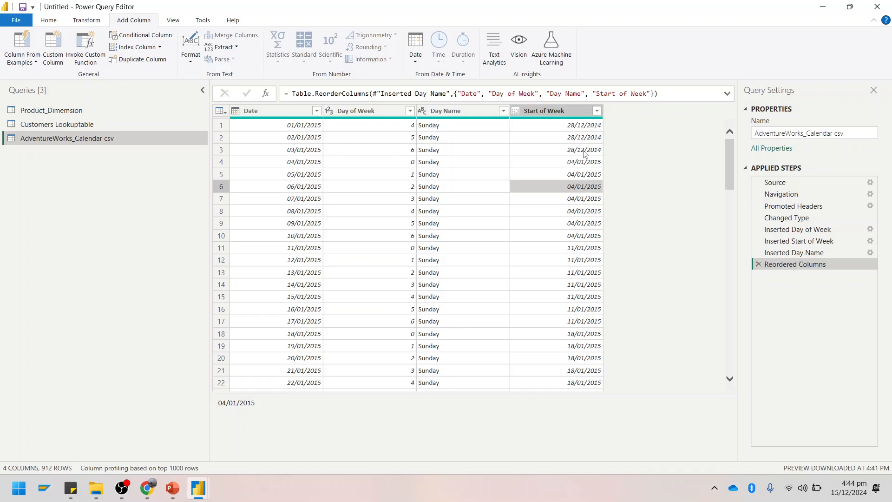
pyautogui.click(580, 129)
pyautogui.click(578, 112)
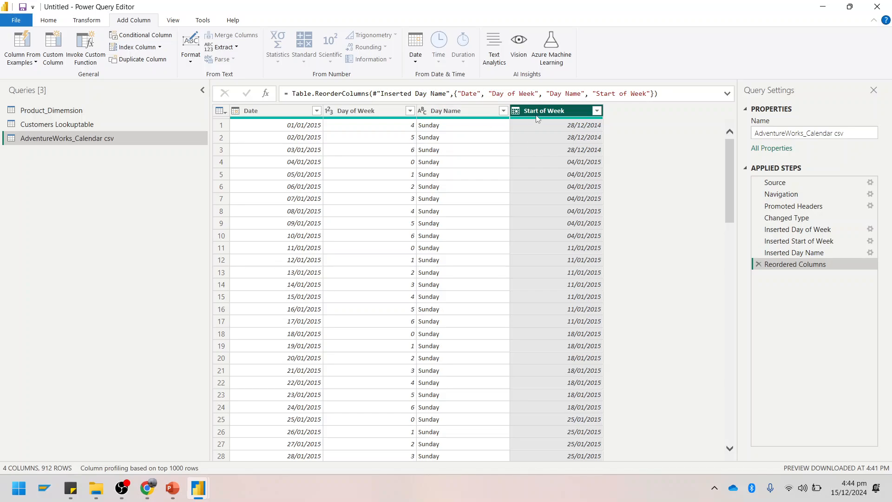
# Review the week calculations available for the Date column, including Start of Week.
pyautogui.click(287, 113)
pyautogui.rightClick(287, 112)
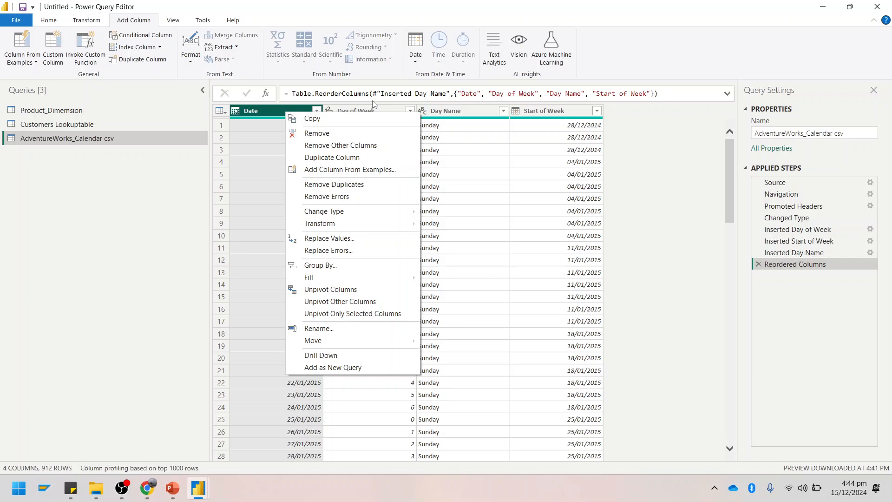
pyautogui.click(610, 51)
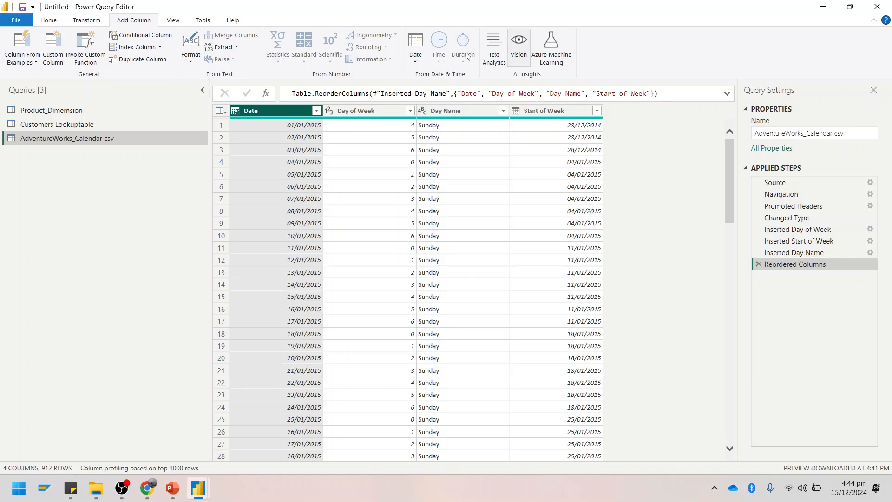
pyautogui.click(416, 61)
pyautogui.moveTo(466, 151)
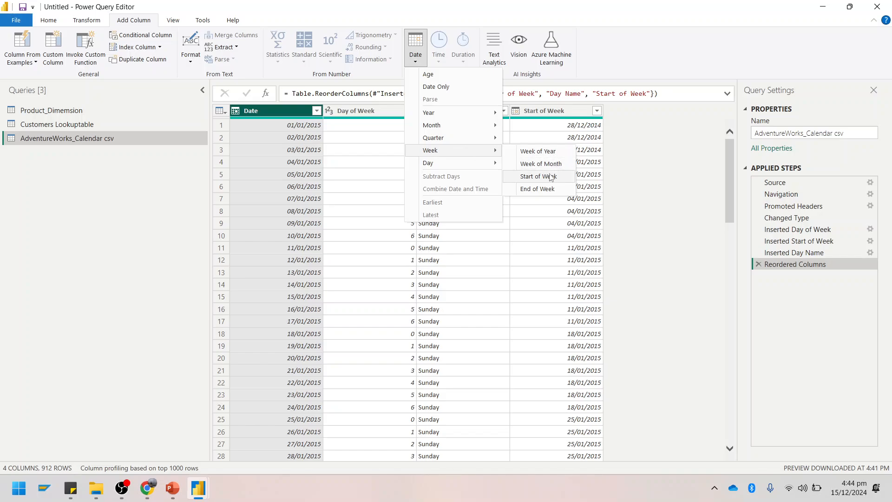
pyautogui.click(679, 160)
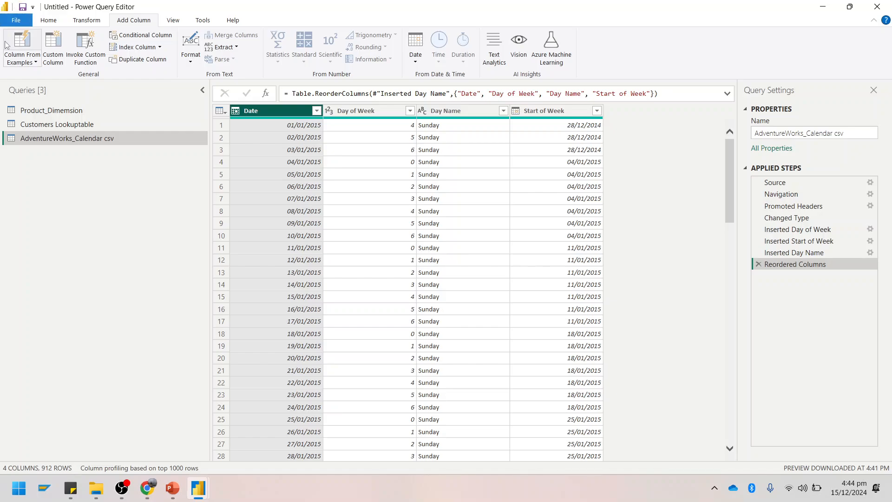
# Apply the pending calendar query changes and close the query editor.
pyautogui.click(48, 21)
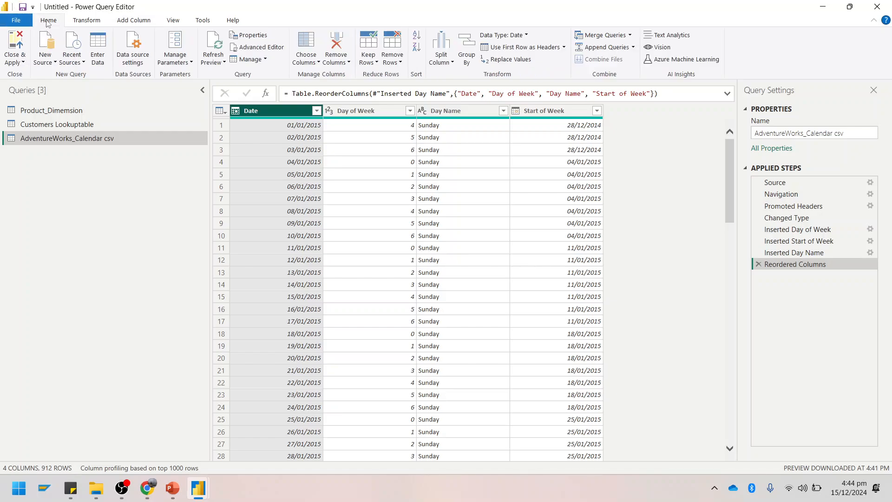
pyautogui.click(15, 60)
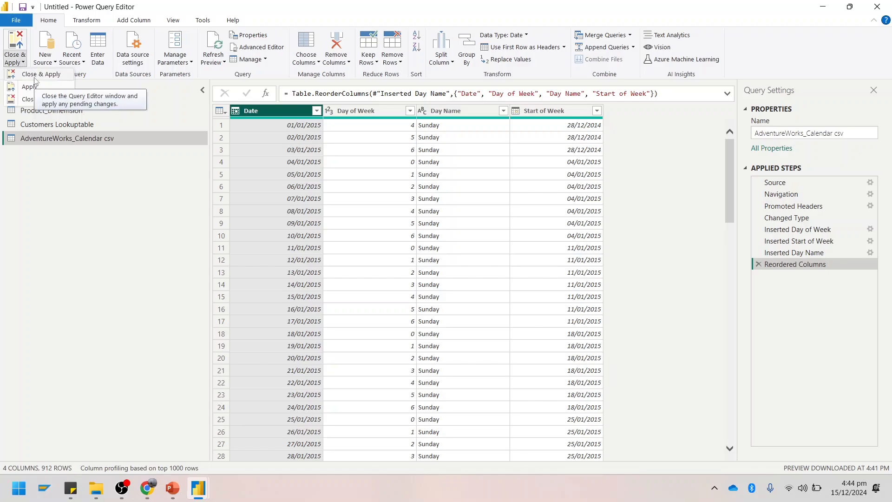
pyautogui.click(35, 79)
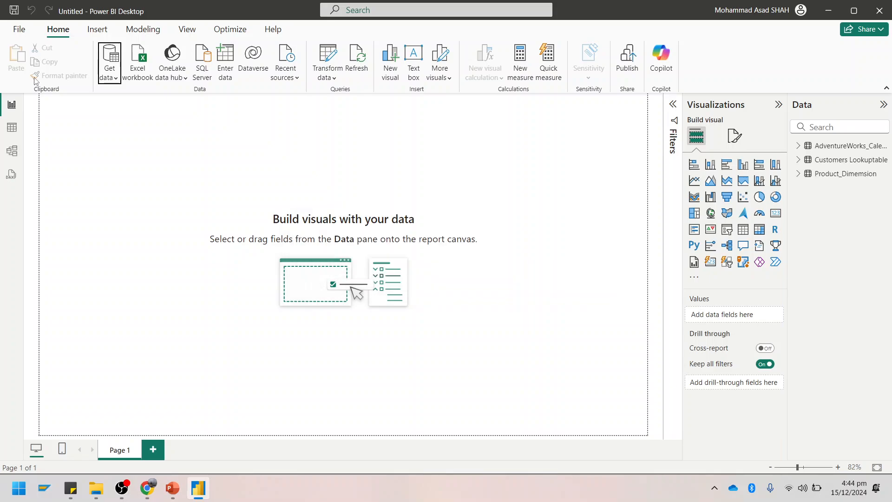
# Import the AdventureWorks_Sales_2017.csv sheet from the AdventureWorks_Sales_2017 Excel workbook and open it for transformation.
pyautogui.click(110, 75)
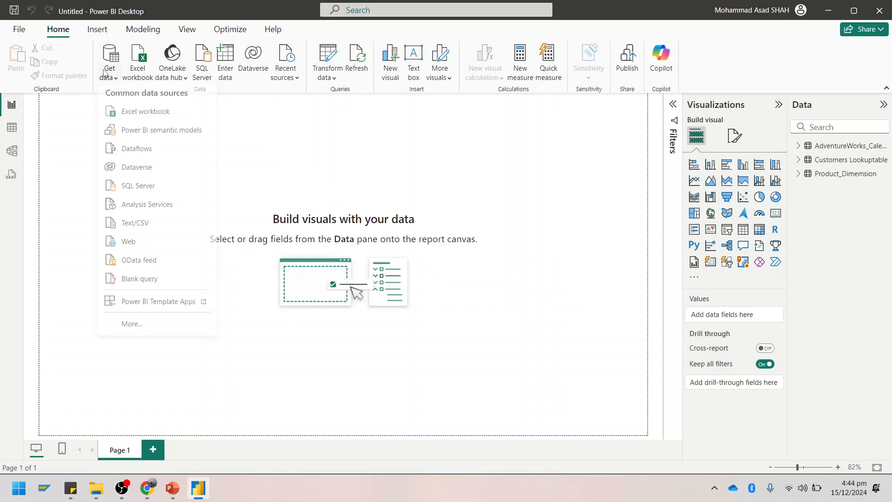
pyautogui.click(131, 117)
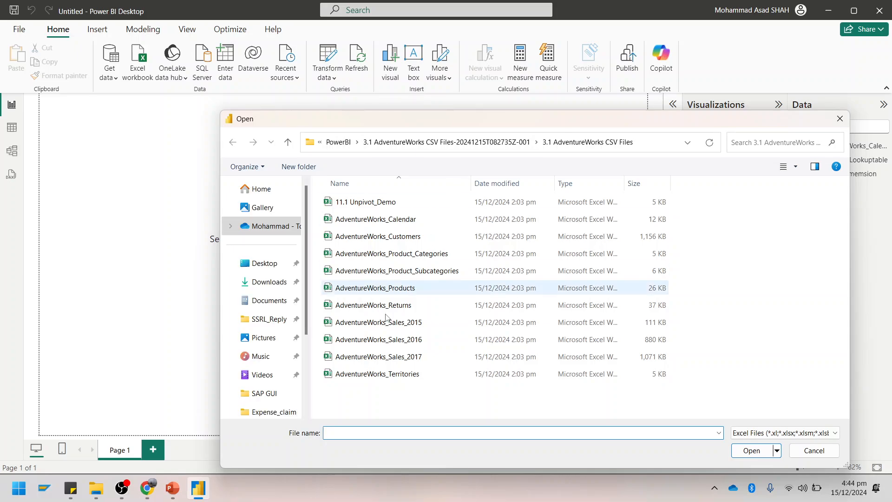
pyautogui.click(404, 356)
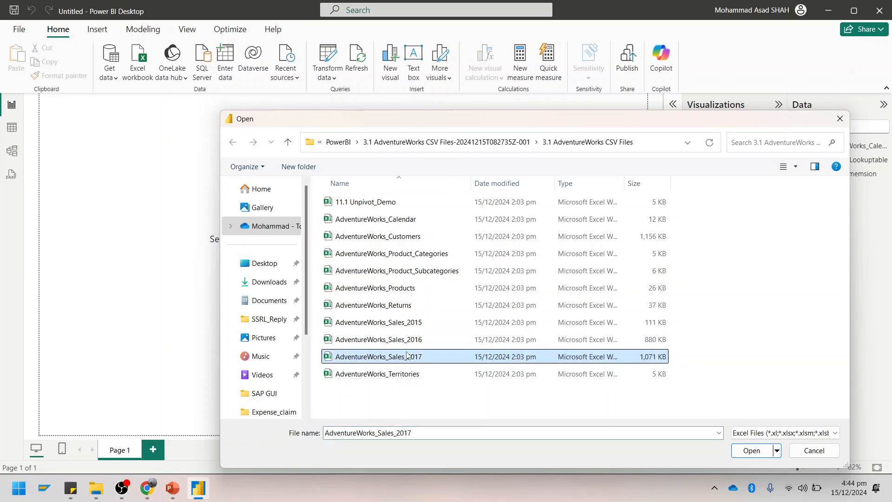
pyautogui.click(749, 449)
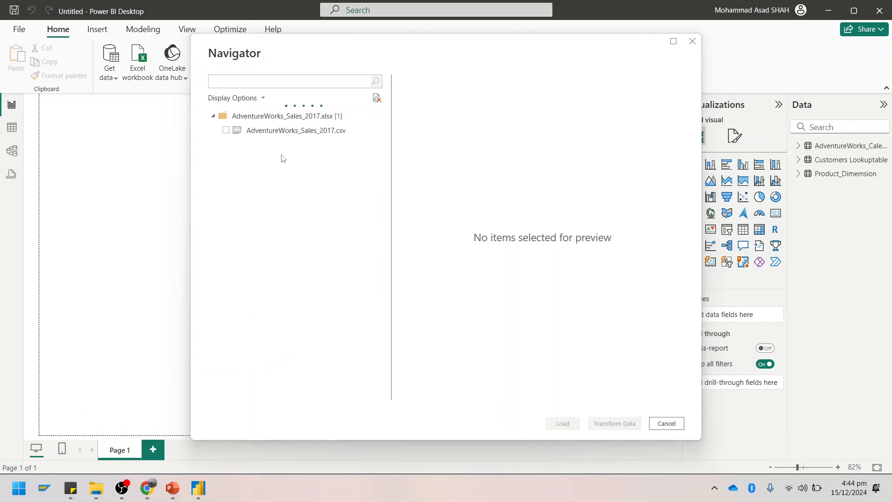
pyautogui.click(226, 130)
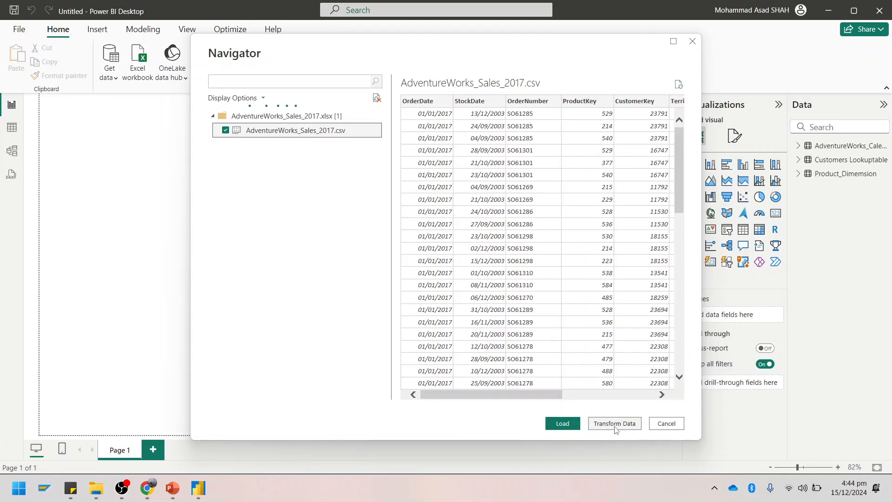
pyautogui.hotkey('alt', 'Tab')
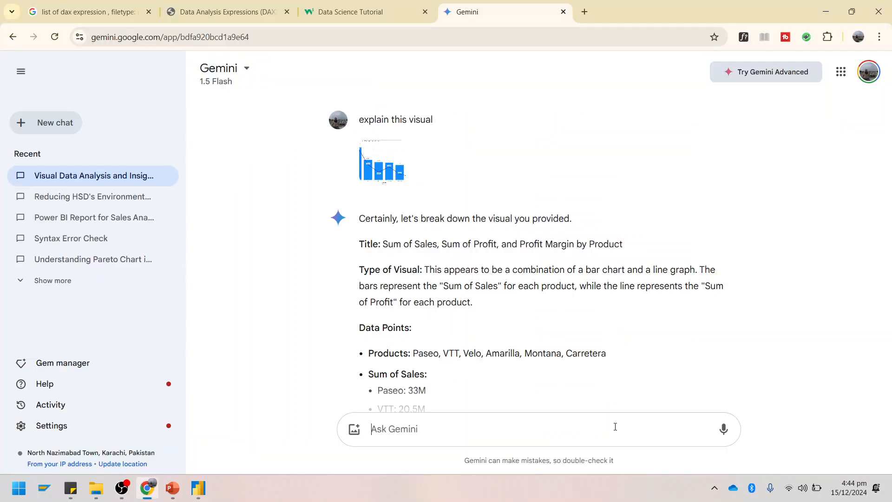
pyautogui.hotkey('alt', 'Tab')
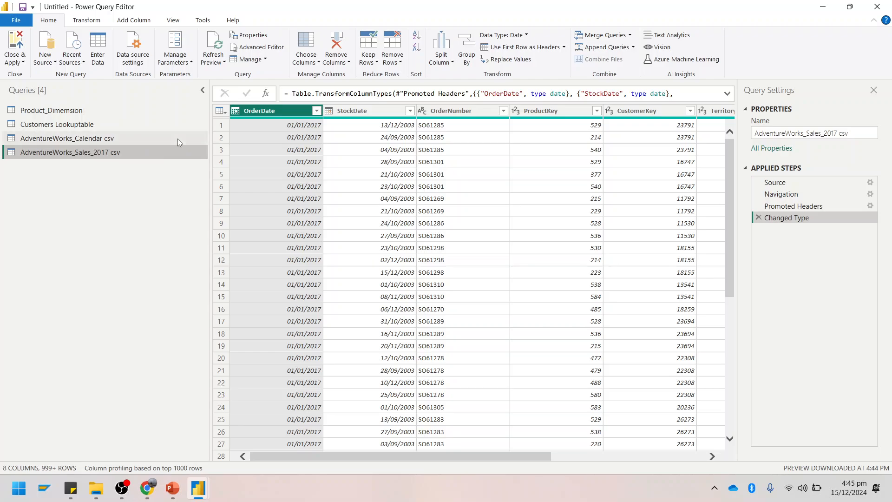
# Examine each column of the AdventureWorks_Sales_2017 query, from OrderDate and StockDate through the key columns to OrderQuantity.
pyautogui.click(399, 110)
pyautogui.click(465, 110)
pyautogui.click(548, 112)
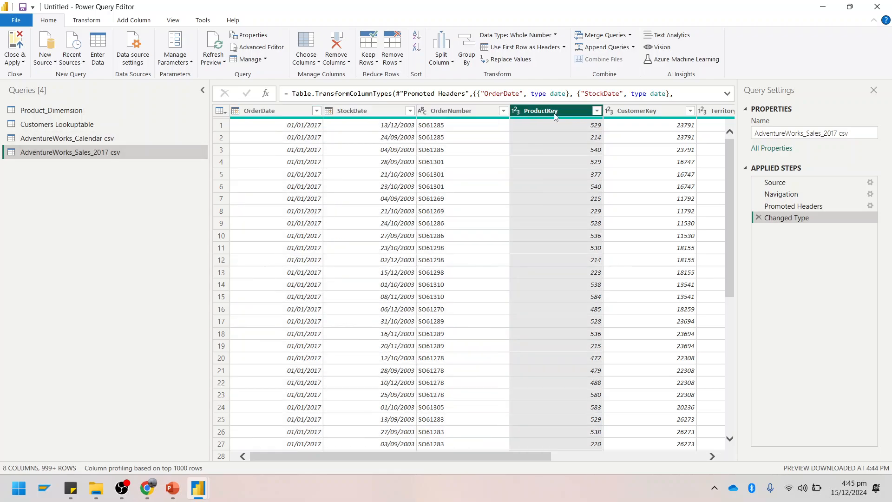
pyautogui.moveTo(479, 457); pyautogui.dragTo(633, 456)
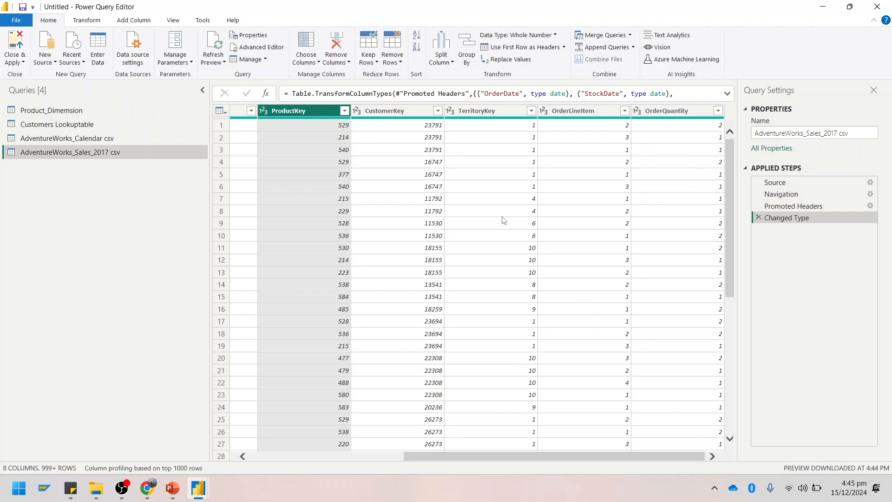
pyautogui.click(404, 112)
pyautogui.click(493, 111)
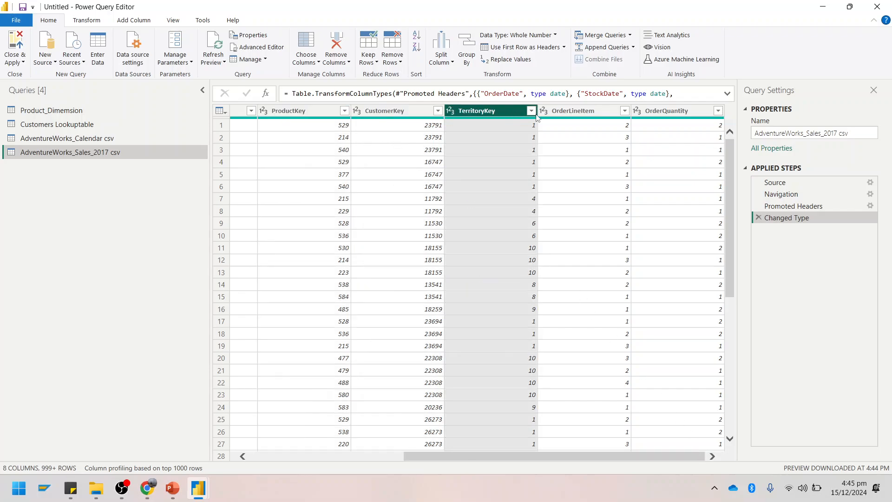
pyautogui.click(600, 111)
pyautogui.click(666, 111)
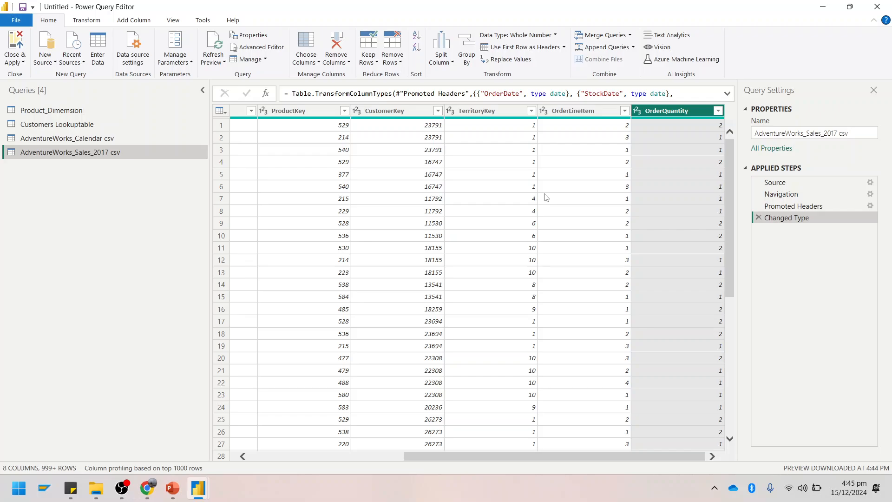
pyautogui.moveTo(460, 457); pyautogui.dragTo(307, 456)
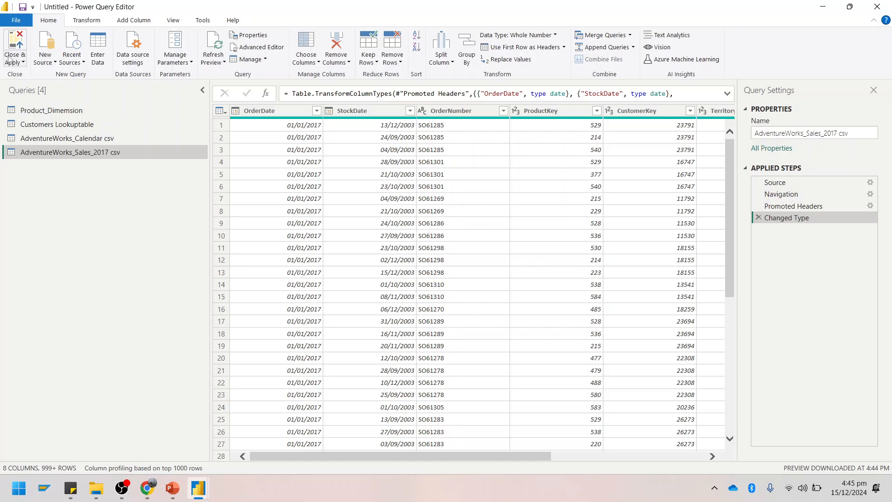
pyautogui.click(277, 114)
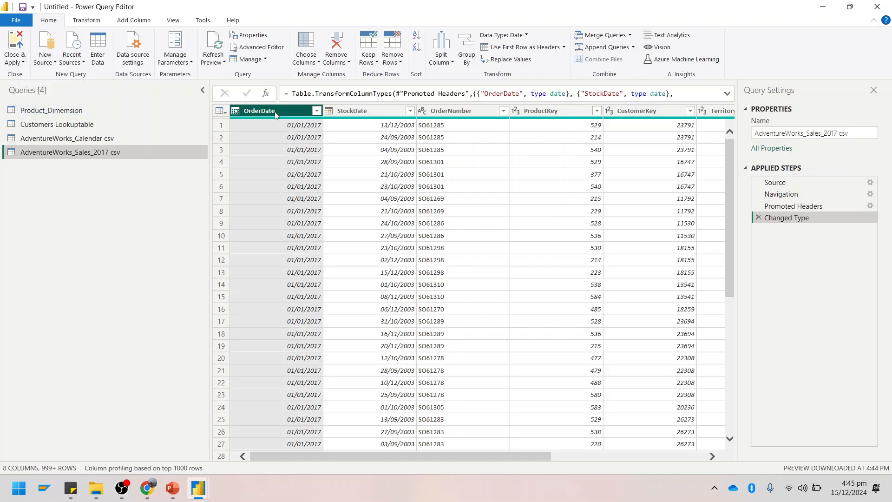
pyautogui.click(367, 115)
pyautogui.click(479, 116)
pyautogui.click(586, 116)
pyautogui.click(683, 115)
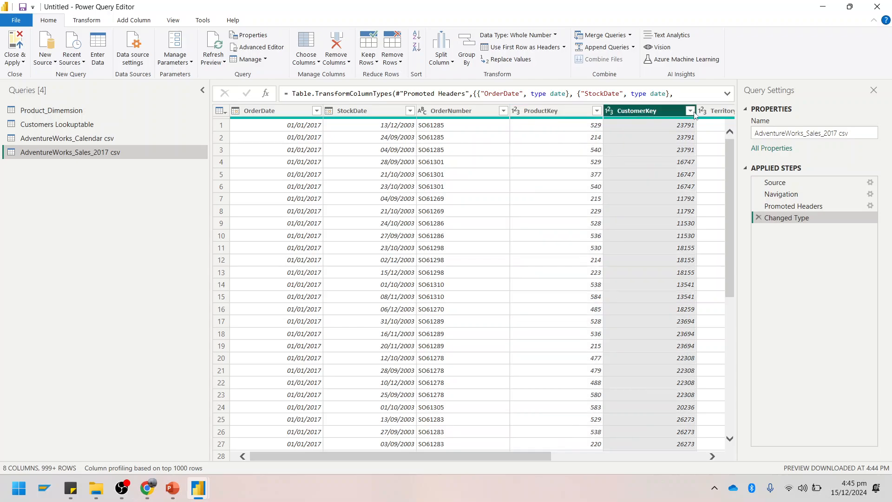
pyautogui.click(702, 115)
pyautogui.moveTo(542, 456); pyautogui.dragTo(656, 456)
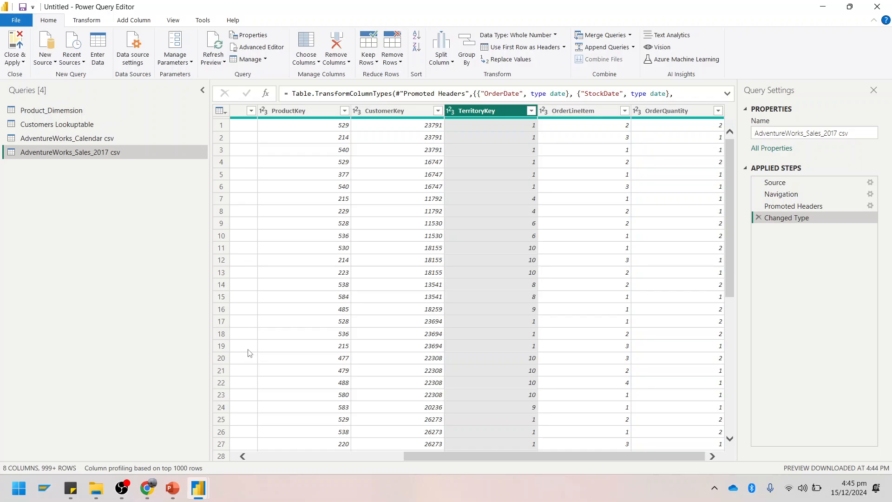
# Import the AdventureWorks_Sales_2016.csv sheet from the AdventureWorks_Sales_2016 Excel workbook as a new query.
pyautogui.click(23, 63)
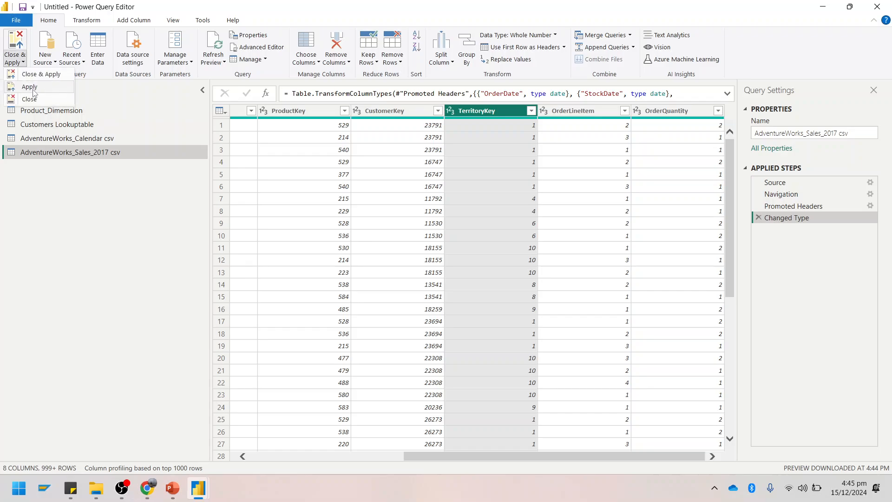
pyautogui.click(209, 3)
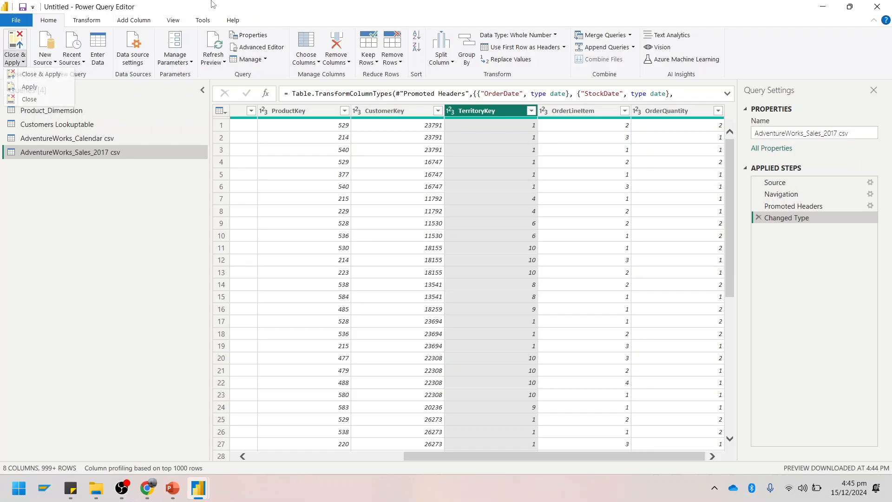
pyautogui.click(55, 62)
pyautogui.click(72, 91)
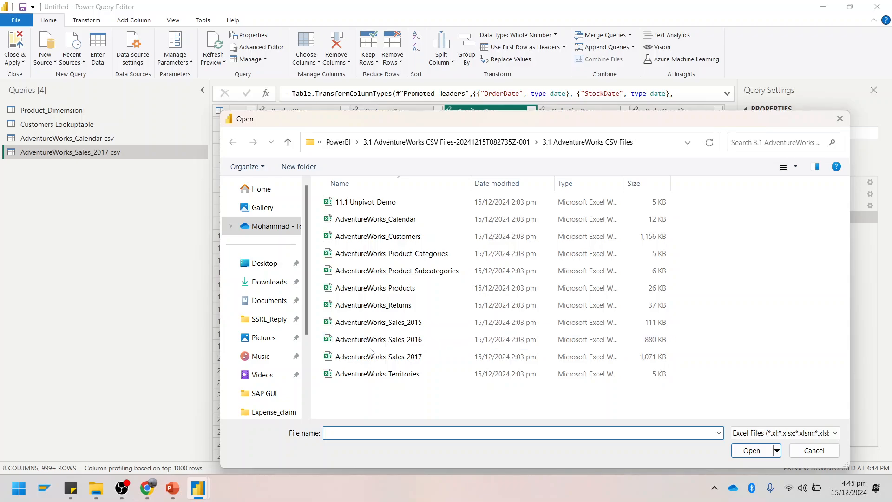
pyautogui.click(372, 339)
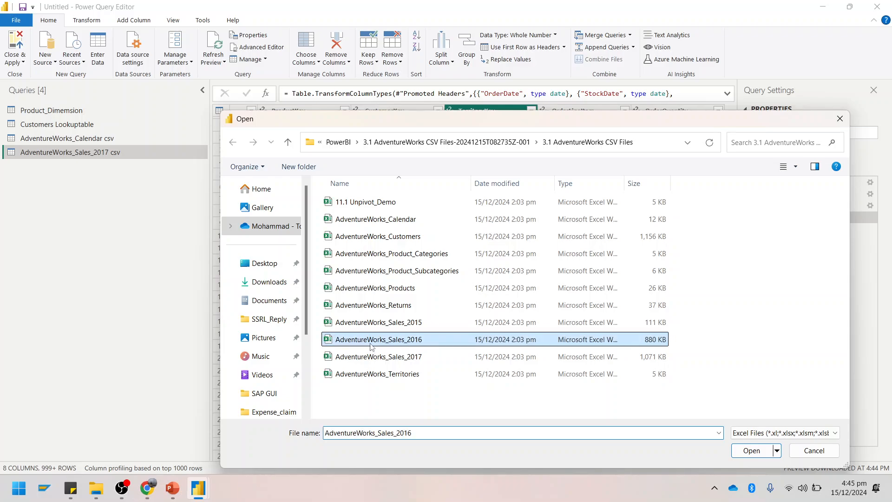
pyautogui.click(761, 453)
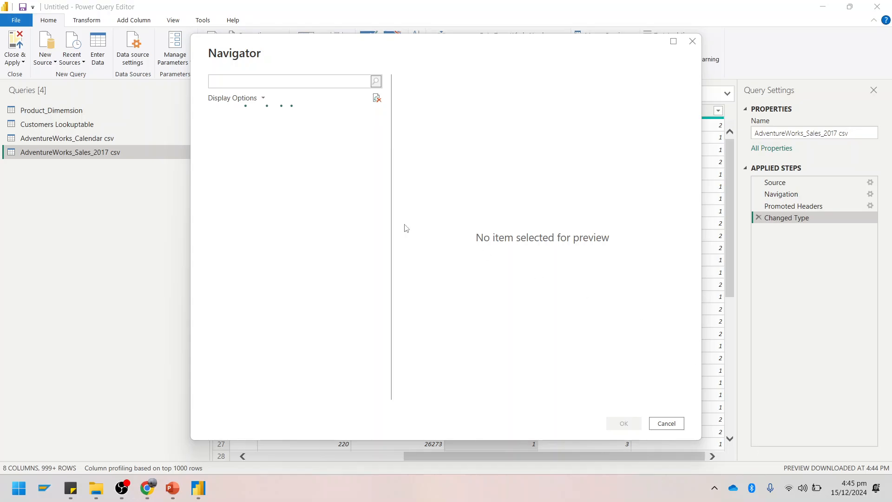
pyautogui.click(247, 131)
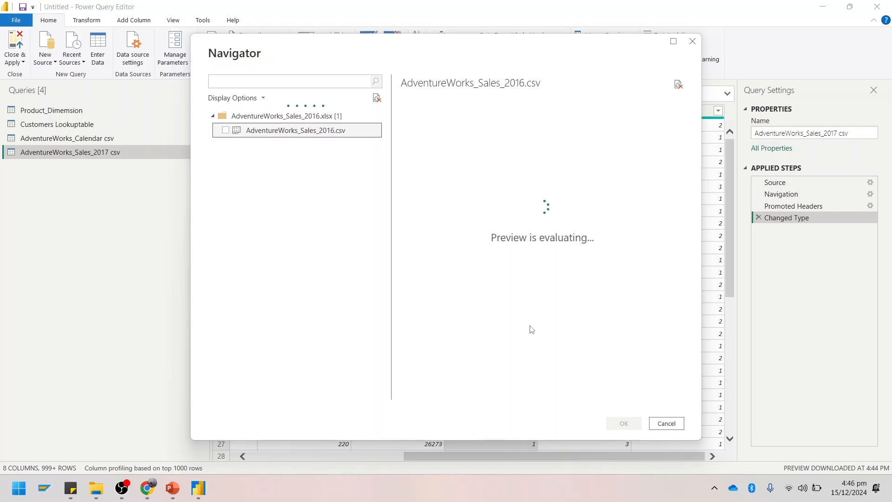
pyautogui.click(225, 131)
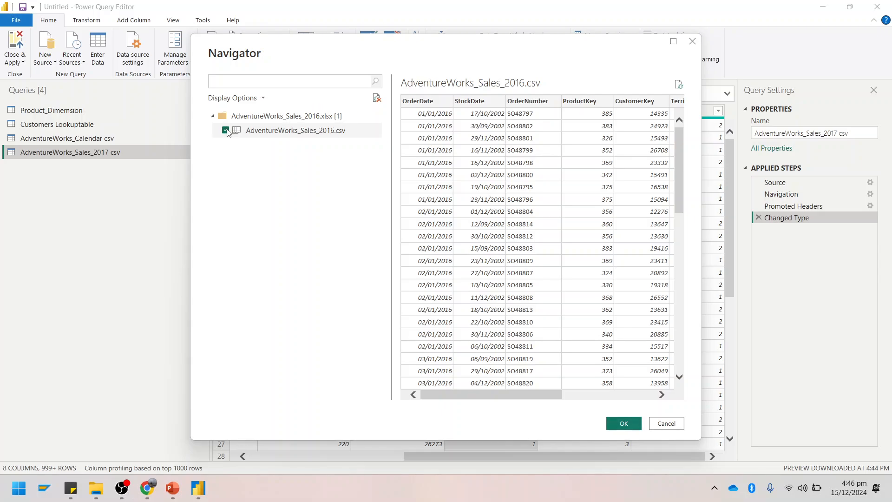
pyautogui.click(624, 423)
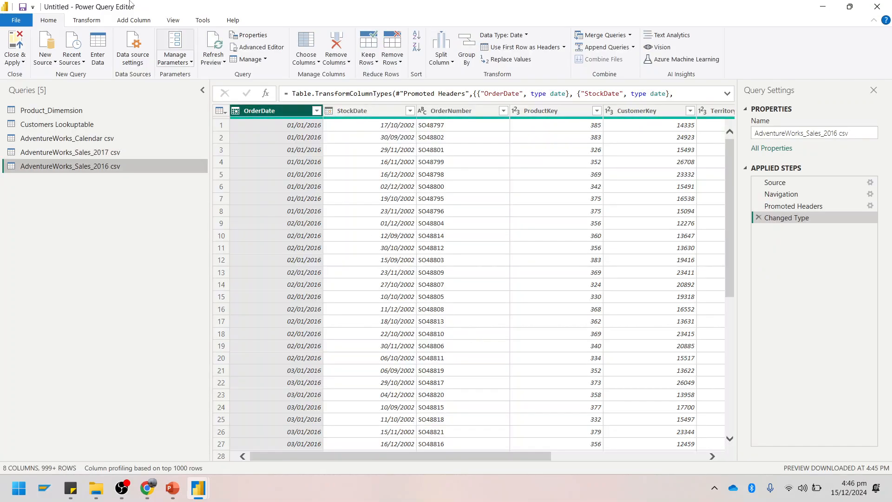
# Import the AdventureWorks_Sales_2015.csv sheet from the AdventureWorks_Sales_2015 Excel workbook as a new query.
pyautogui.click(46, 58)
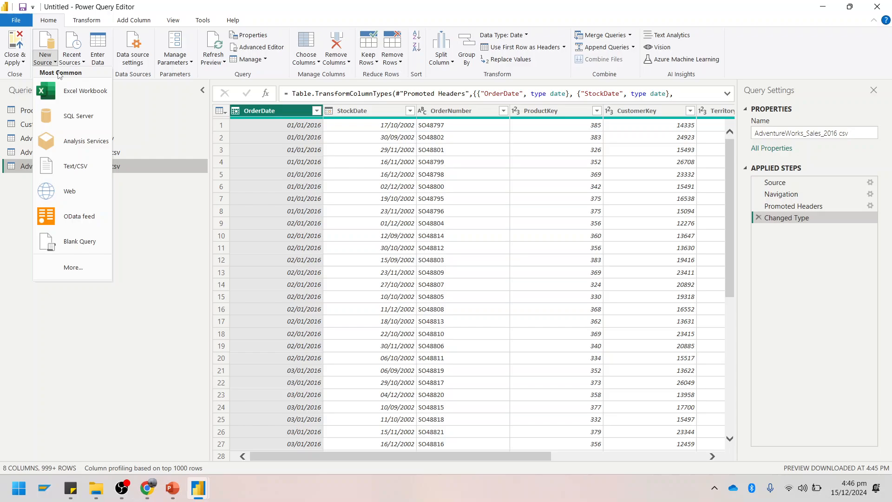
pyautogui.click(75, 93)
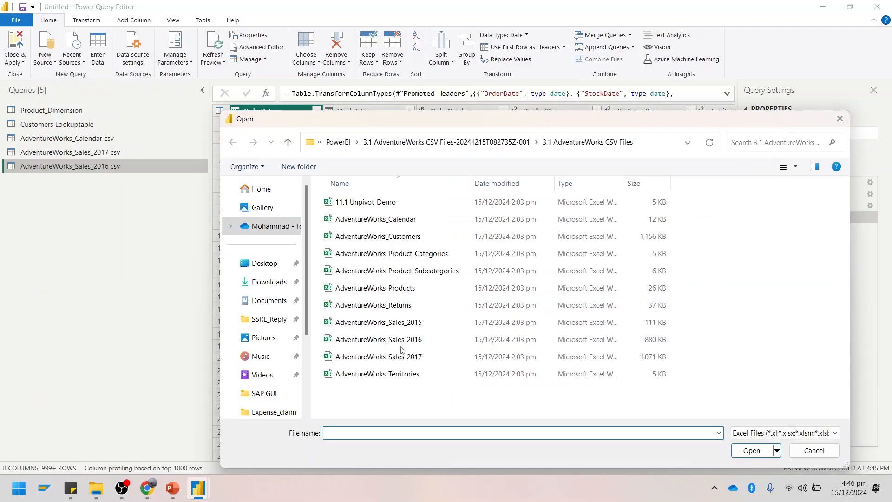
pyautogui.click(401, 322)
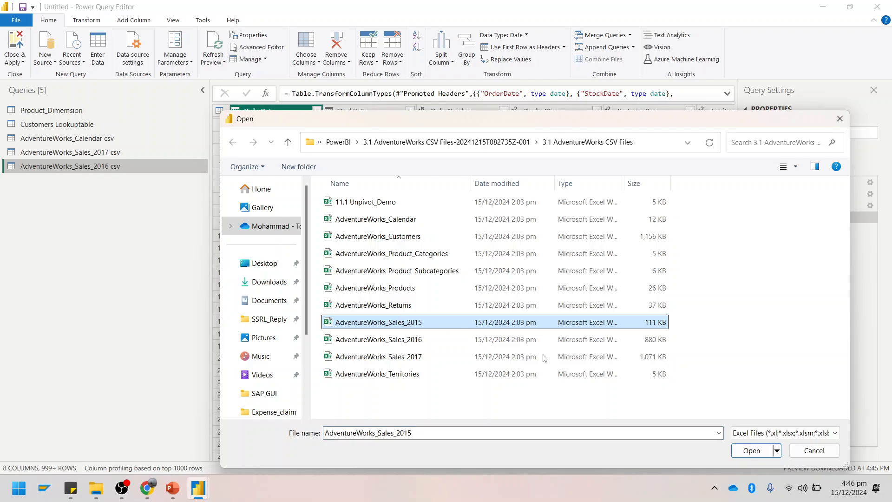
pyautogui.click(767, 455)
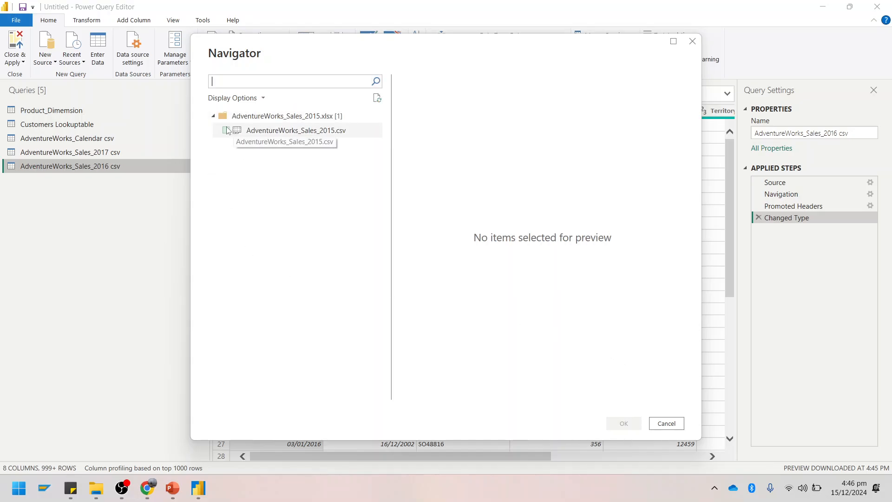
pyautogui.click(226, 131)
pyautogui.click(631, 423)
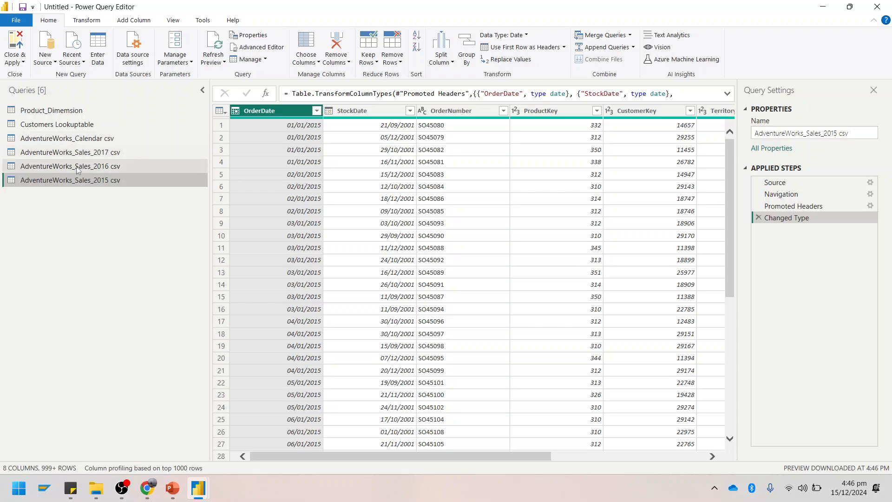
pyautogui.click(72, 153)
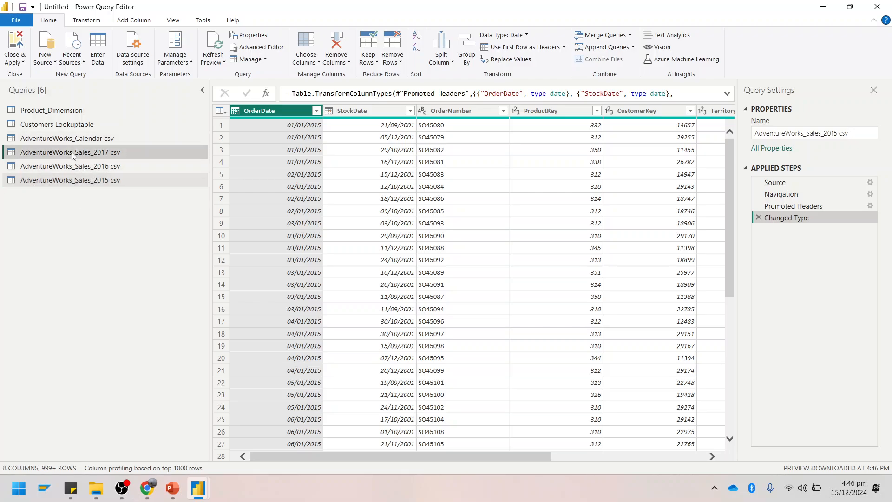
pyautogui.click(72, 180)
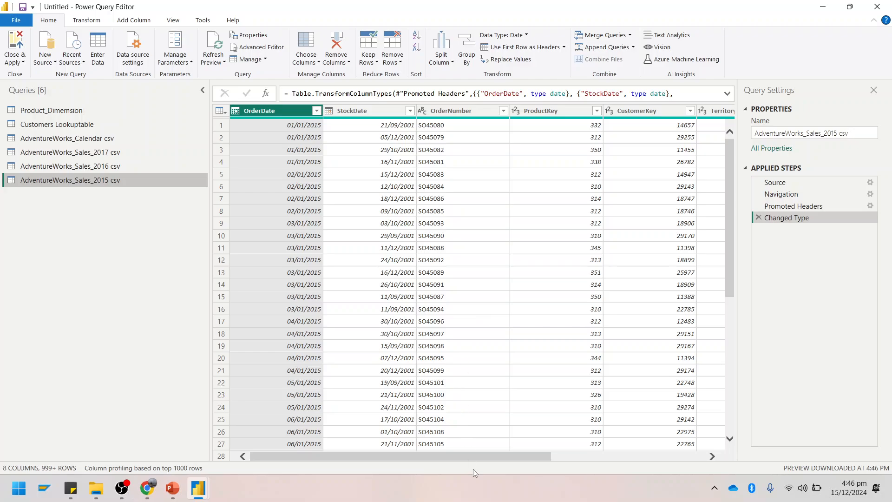
pyautogui.moveTo(473, 457); pyautogui.dragTo(383, 423)
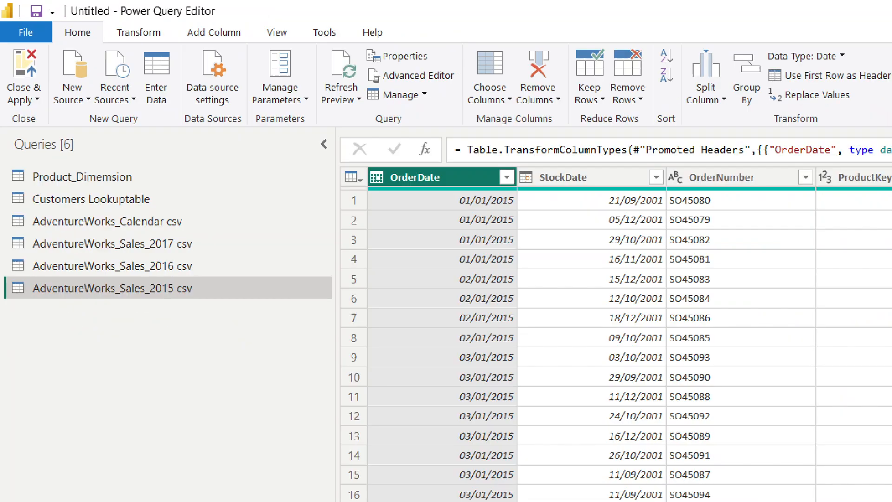
pyautogui.press('super')
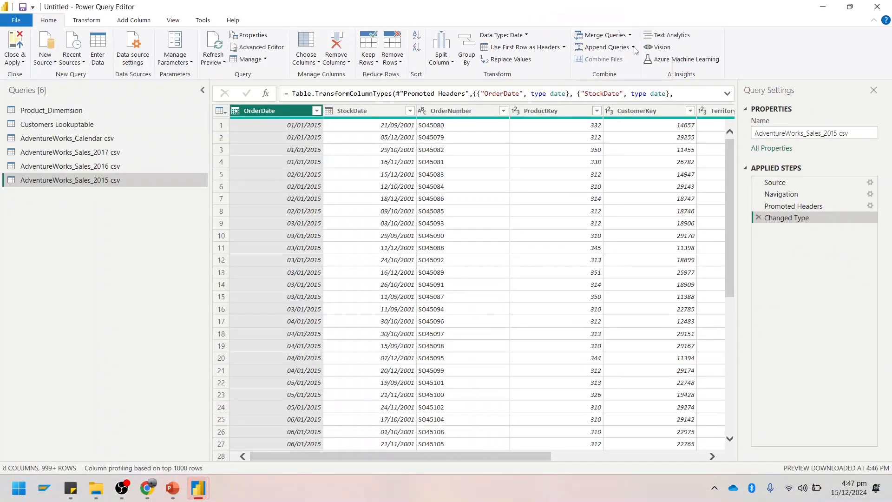
# Start Append Queries as New from the 2015 sales query, choosing to combine three or more tables.
pyautogui.click(632, 47)
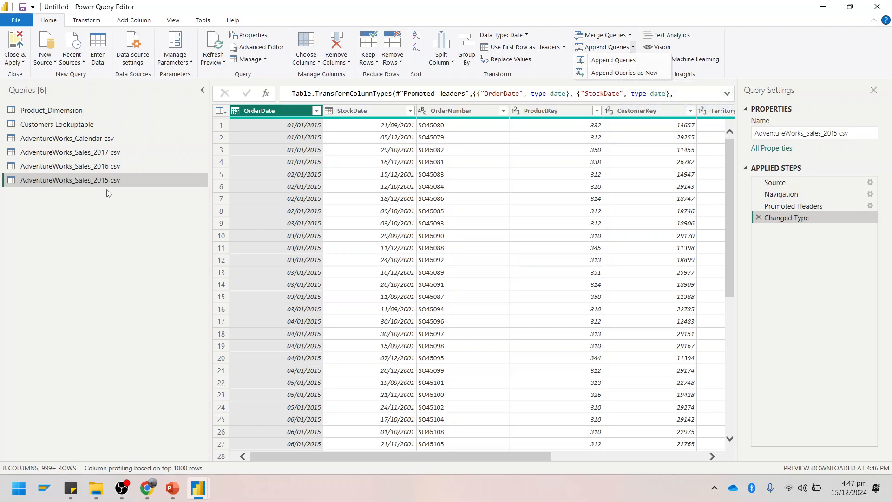
pyautogui.click(624, 73)
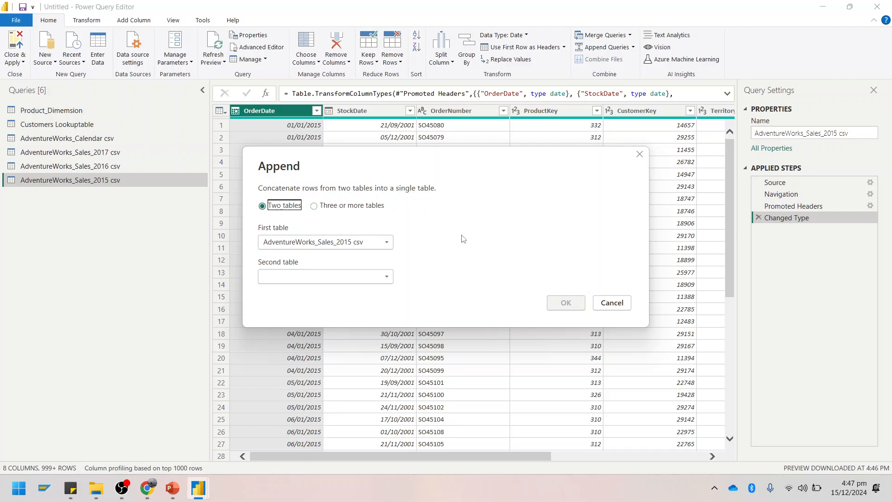
pyautogui.click(323, 210)
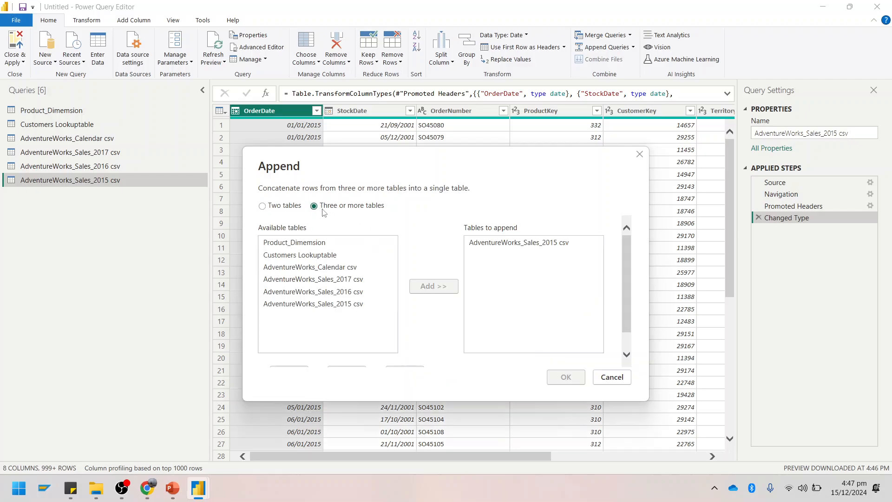
pyautogui.click(349, 280)
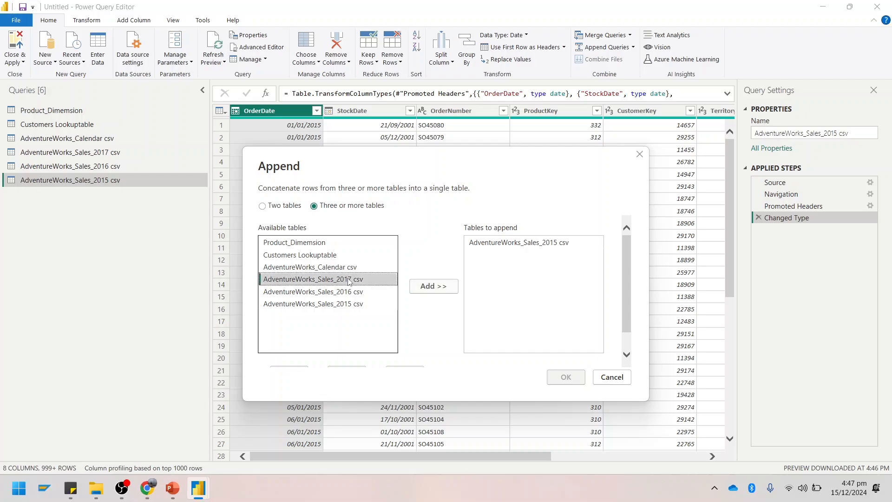
pyautogui.click(421, 285)
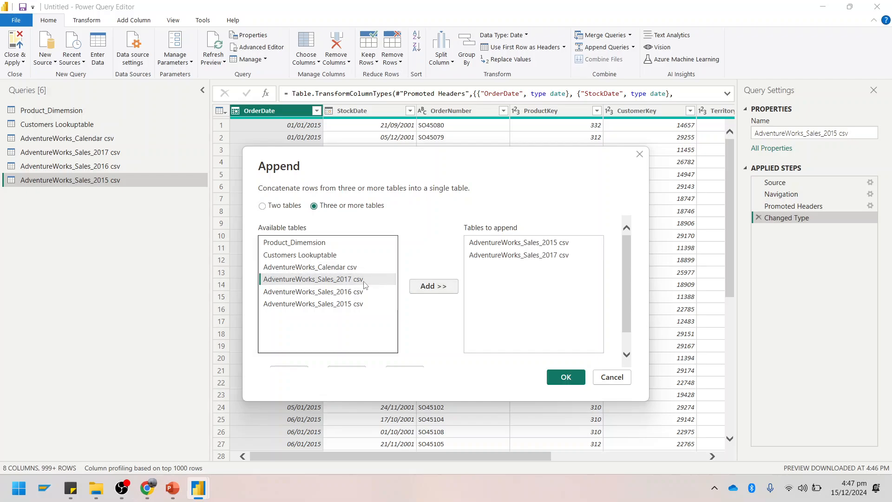
pyautogui.click(324, 297)
pyautogui.click(423, 286)
pyautogui.click(355, 304)
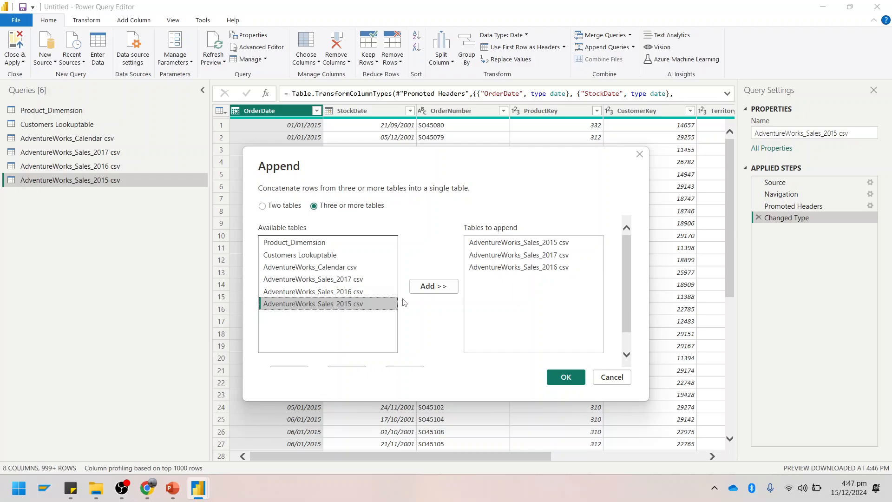
pyautogui.click(437, 286)
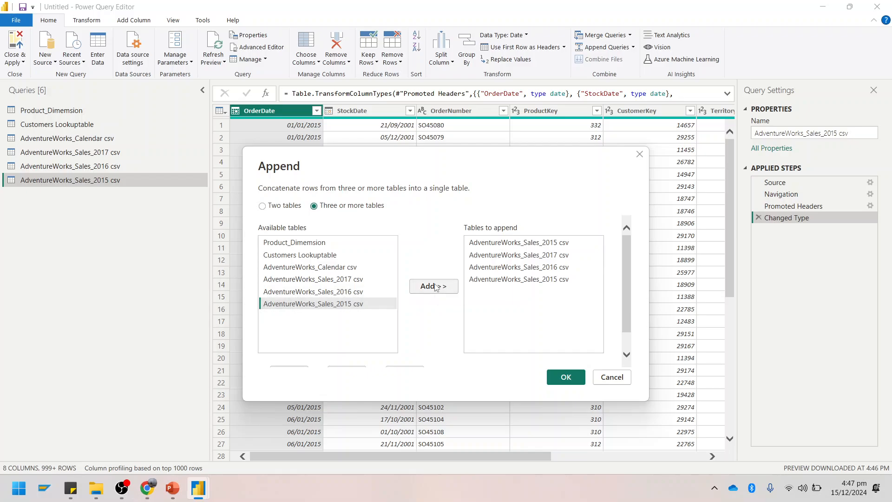
pyautogui.click(535, 280)
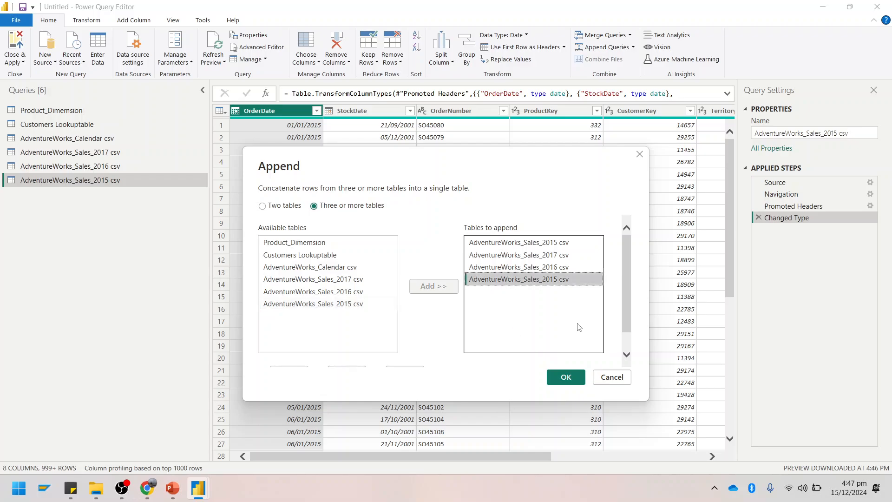
pyautogui.press('Delete')
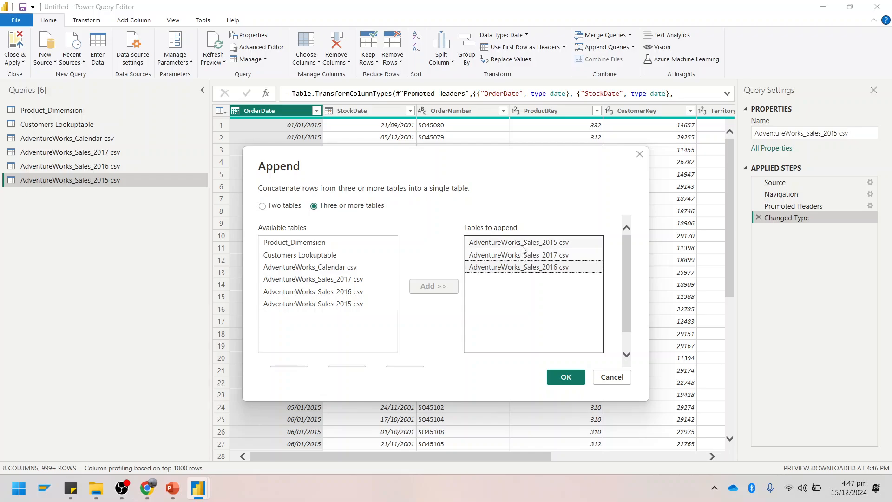
pyautogui.click(560, 268)
pyautogui.doubleClick(532, 268)
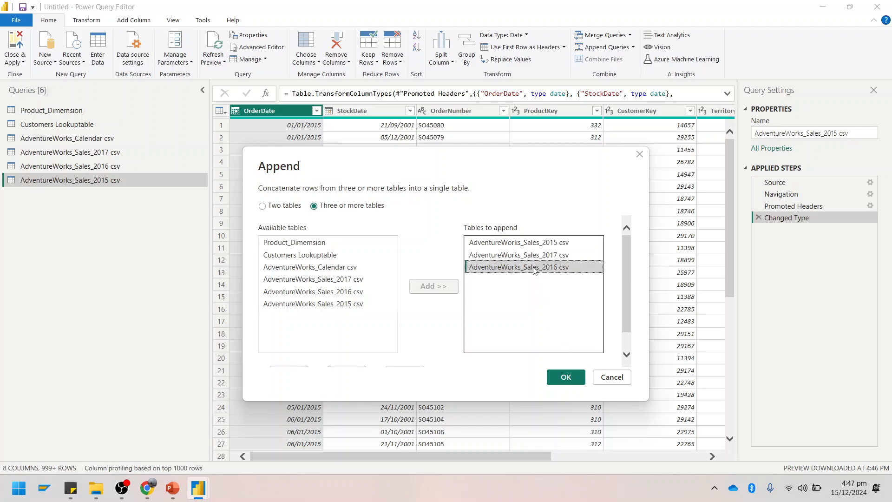
pyautogui.doubleClick(530, 259)
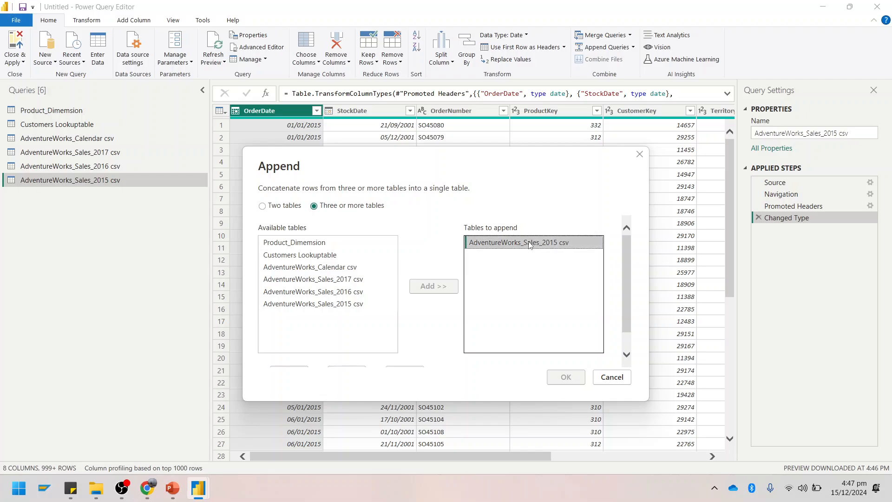
# Replace the preselected 2015 table with the 2017, 2016 and 2015 sales tables, in that order, and append them as a new query.
pyautogui.doubleClick(530, 243)
pyautogui.click(352, 279)
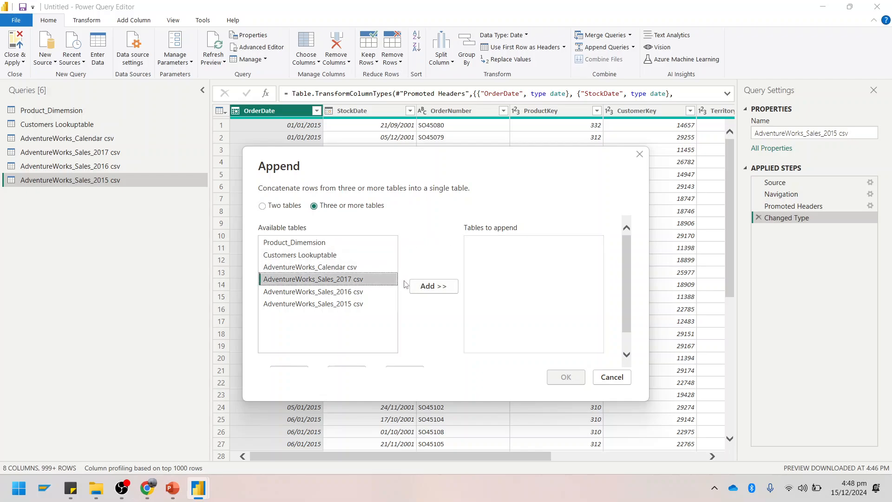
pyautogui.click(416, 286)
pyautogui.click(355, 294)
pyautogui.click(424, 288)
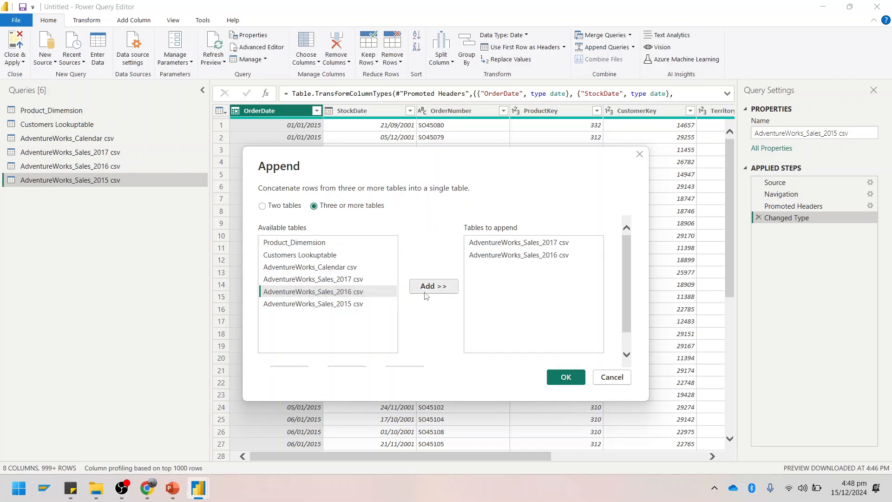
pyautogui.click(338, 306)
pyautogui.click(424, 288)
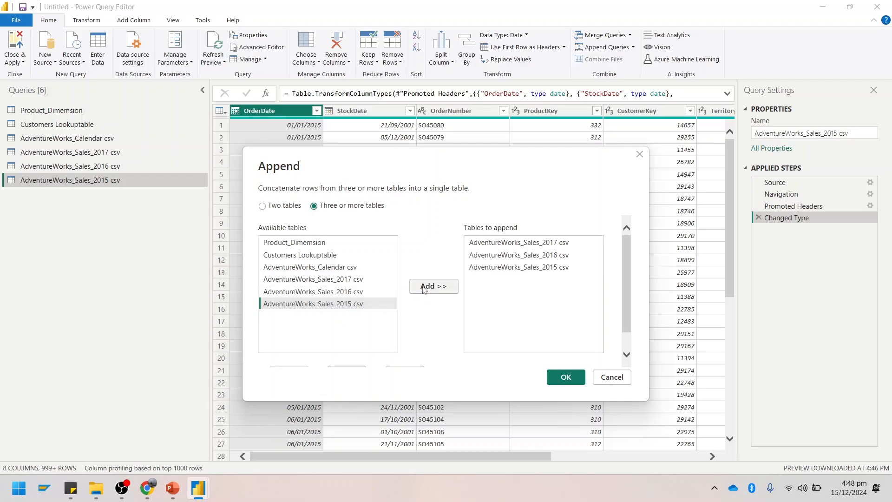
pyautogui.click(565, 378)
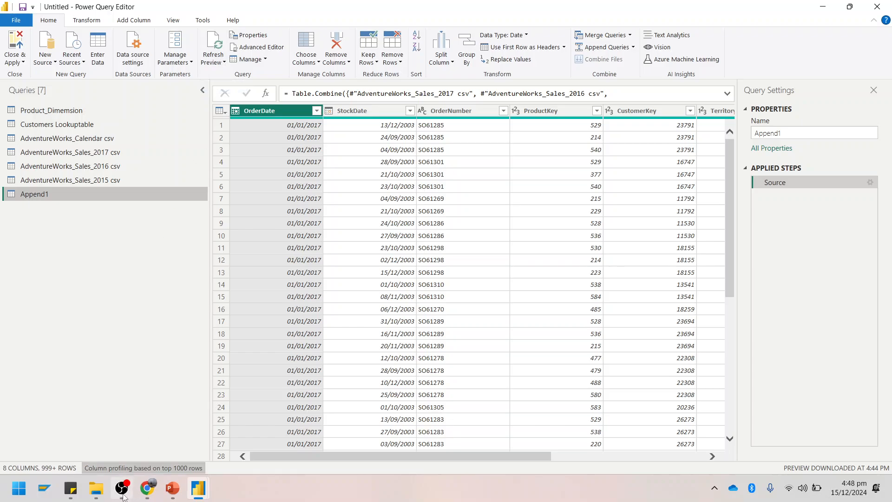
# Check the workbooks in the 3.1 AdventureWorks CSV Files folder in File Explorer and return to Power Query Editor.
pyautogui.click(96, 488)
pyautogui.click(174, 453)
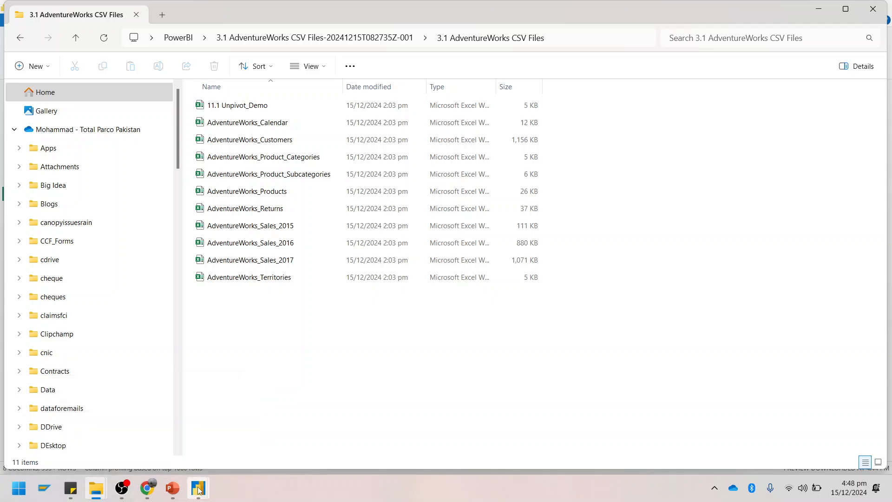
pyautogui.click(227, 394)
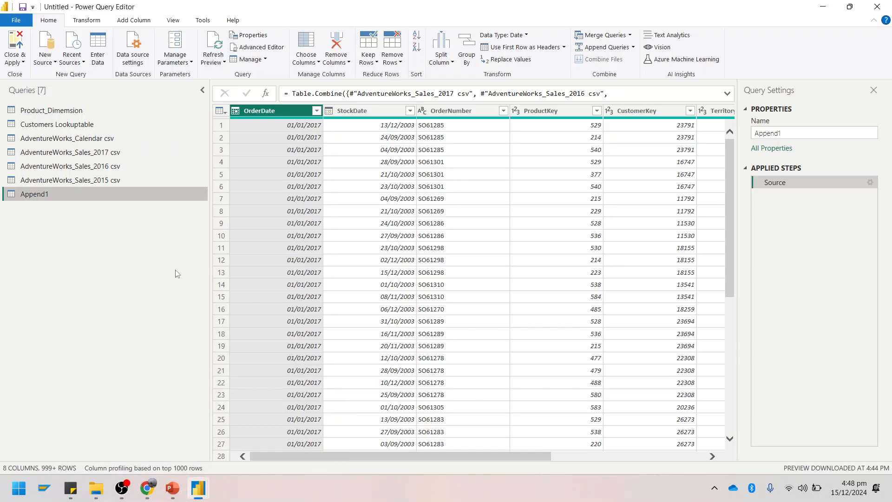
# Delete the Append1 query and confirm its removal.
pyautogui.rightClick(98, 200)
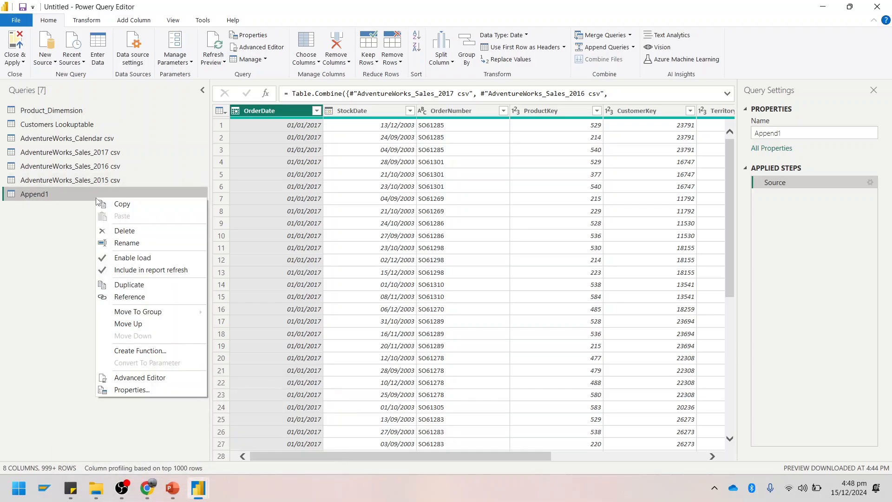
pyautogui.click(79, 285)
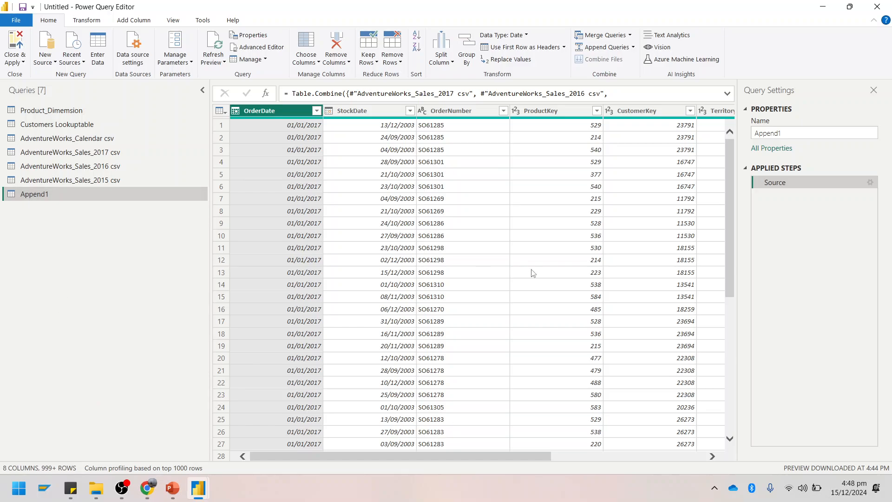
pyautogui.rightClick(61, 195)
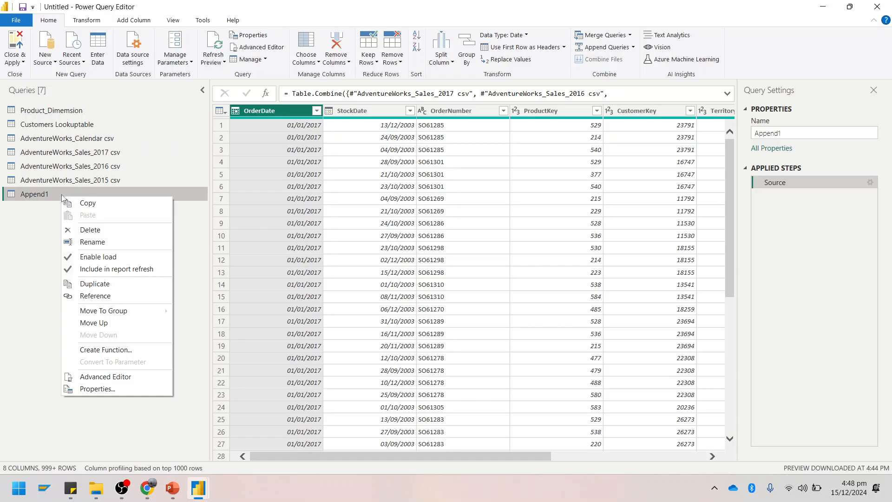
pyautogui.click(90, 230)
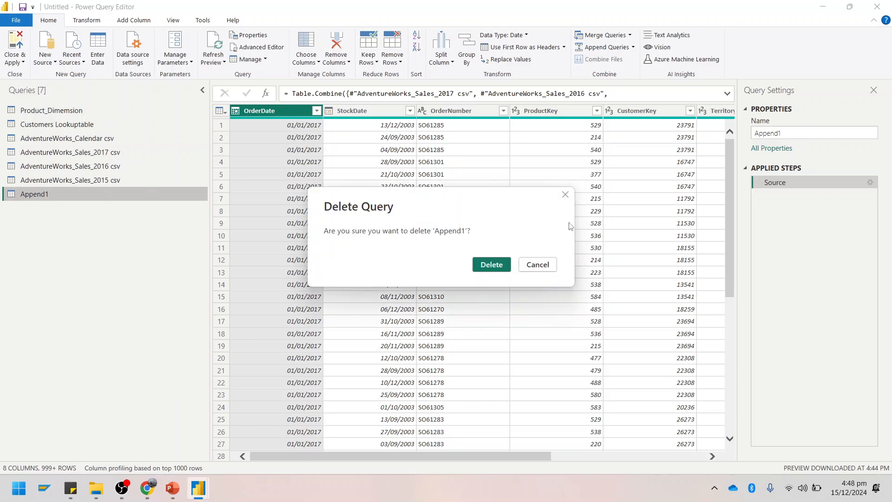
pyautogui.click(485, 261)
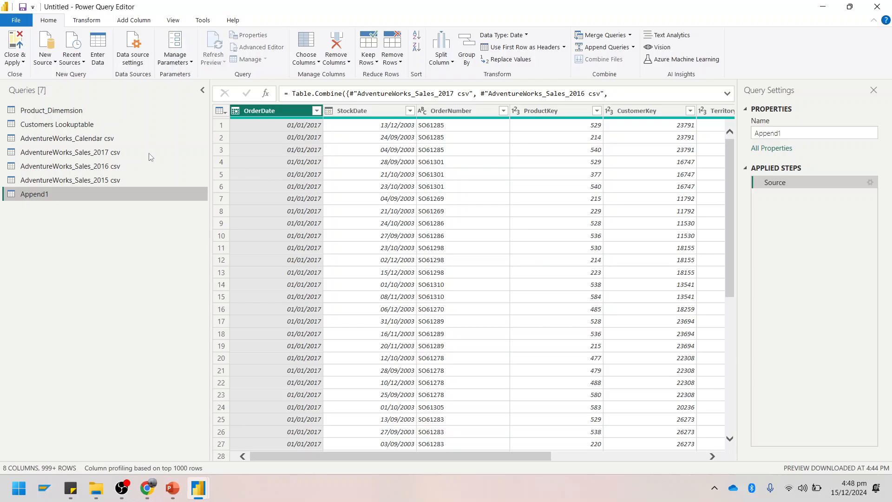
# Delete the AdventureWorks_Sales_2017, 2016 and 2015 csv queries together, confirming the removal.
pyautogui.click(144, 153)
pyautogui.keyDown('ctrl'); pyautogui.click(112, 168); pyautogui.keyUp('ctrl')
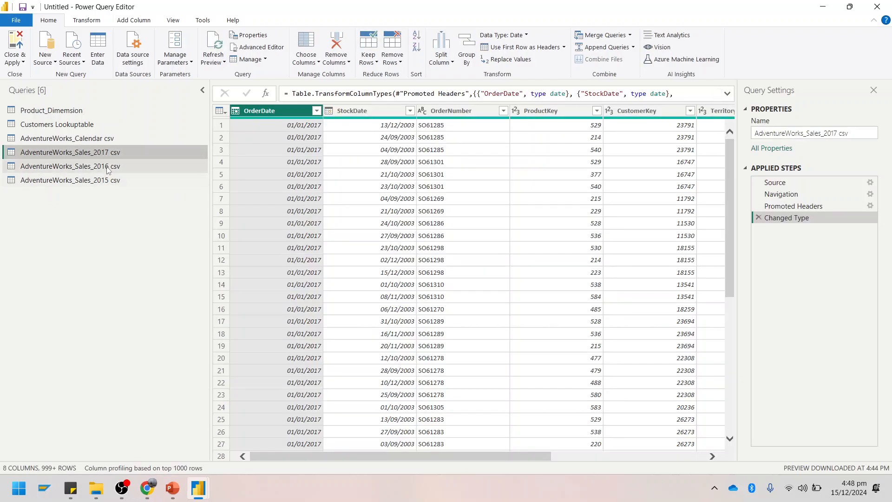
pyautogui.keyDown('ctrl'); pyautogui.click(99, 182); pyautogui.keyUp('ctrl')
pyautogui.rightClick(99, 178)
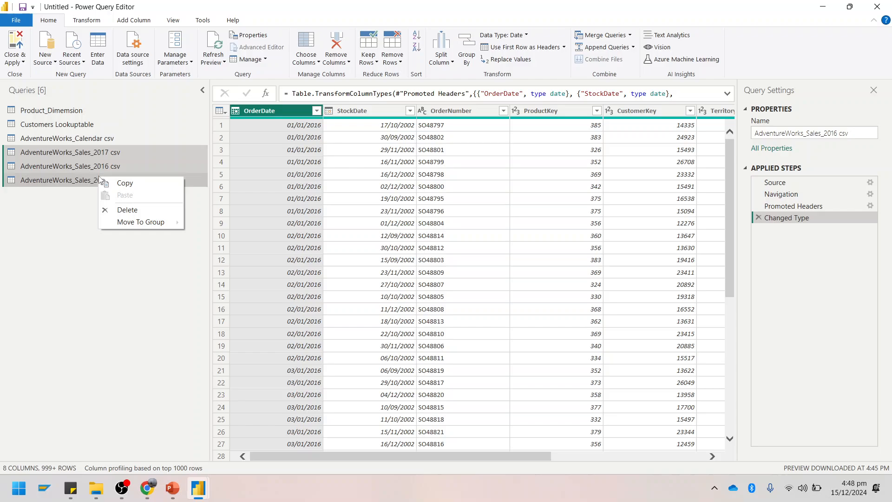
pyautogui.click(132, 213)
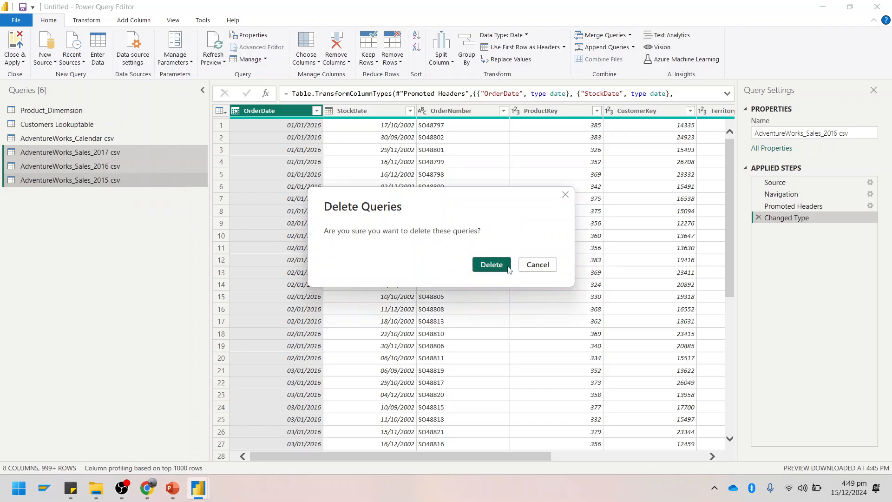
pyautogui.click(501, 264)
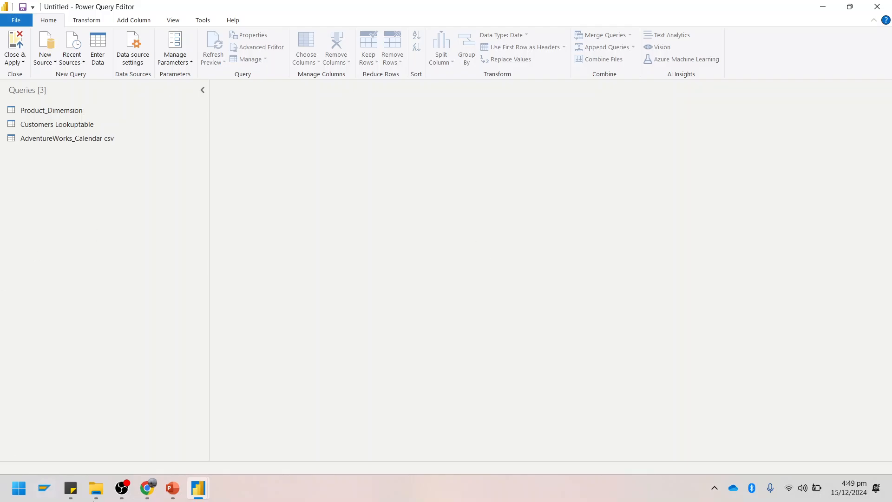
# Switch to File Explorer and create a folder named SalesFolder inside 3.1 AdventureWorks CSV Files.
pyautogui.moveTo(95, 492)
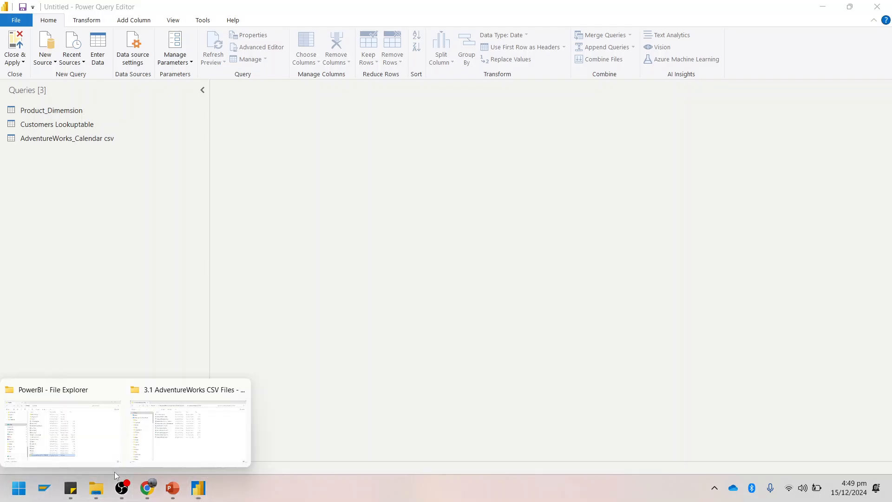
pyautogui.click(160, 453)
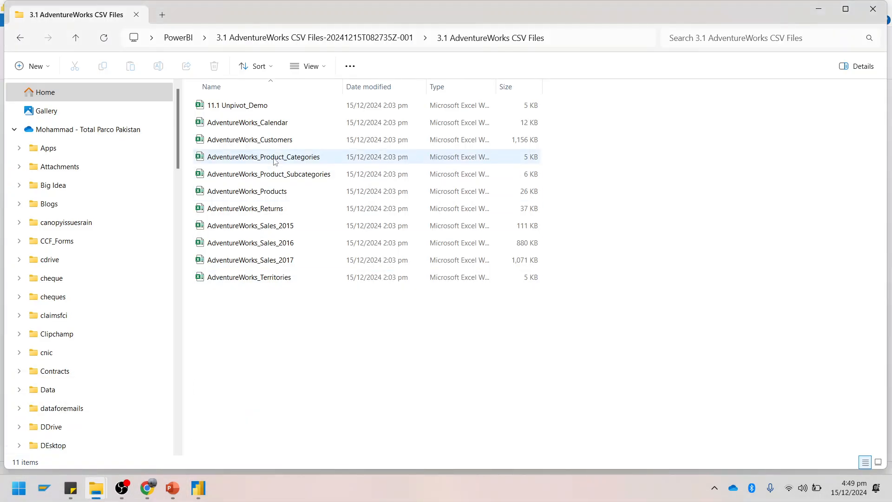
pyautogui.rightClick(282, 309)
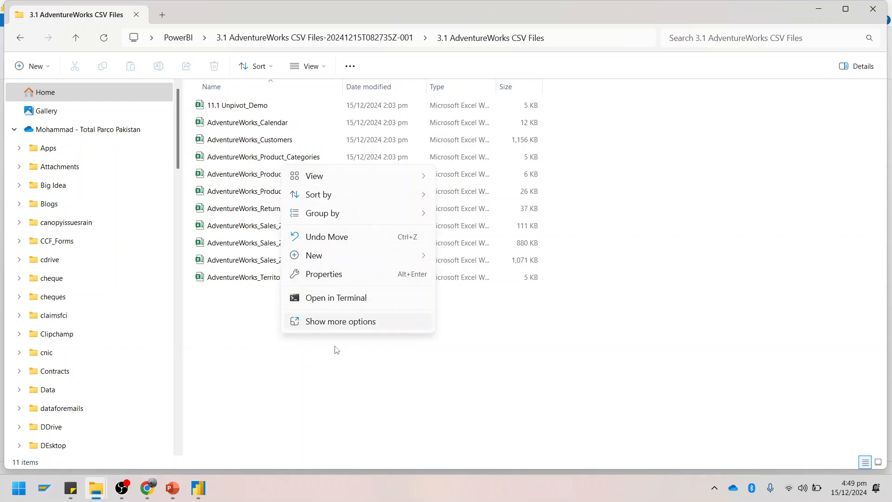
pyautogui.click(341, 321)
pyautogui.moveTo(312, 279)
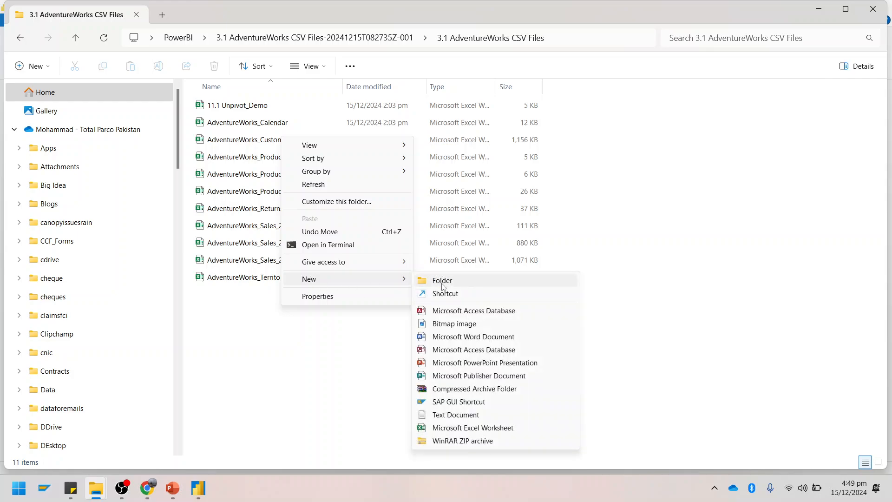
pyautogui.click(486, 284)
pyautogui.write('Sales')
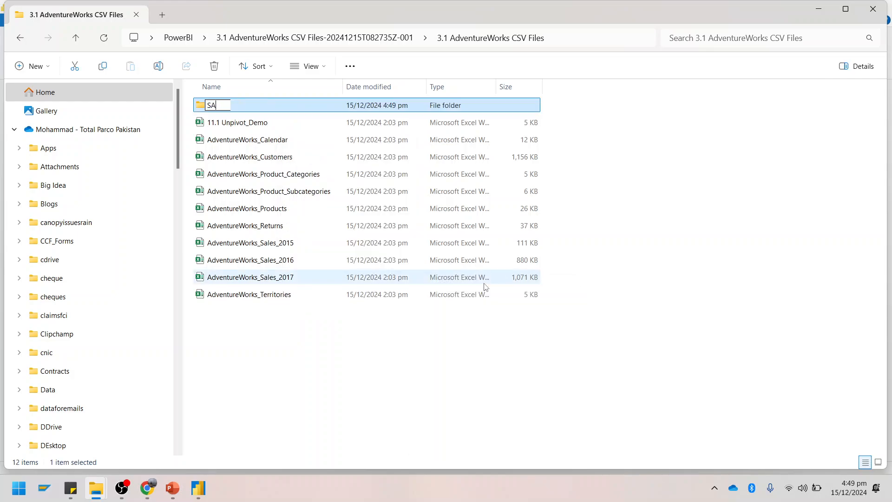
pyautogui.press('BackSpace')
pyautogui.press('BackSpace')
pyautogui.press('BackSpace')
pyautogui.press('BackSpace')
pyautogui.write('alesFolder')
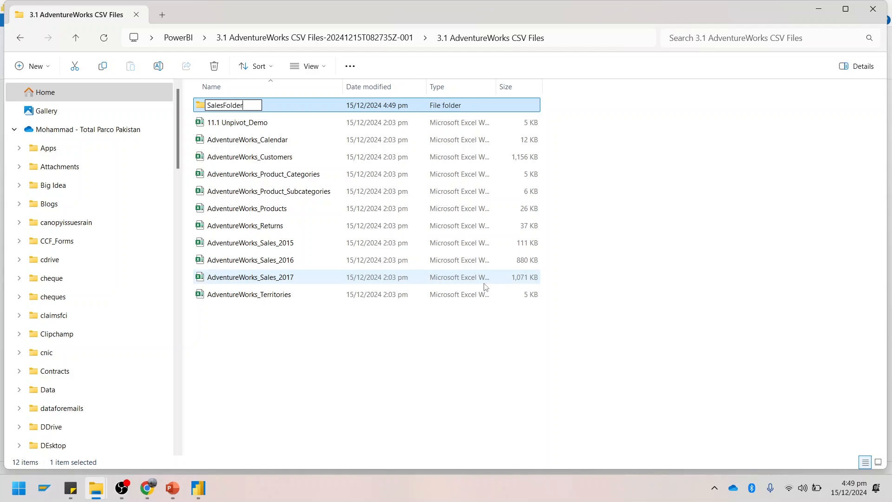
pyautogui.press('Return')
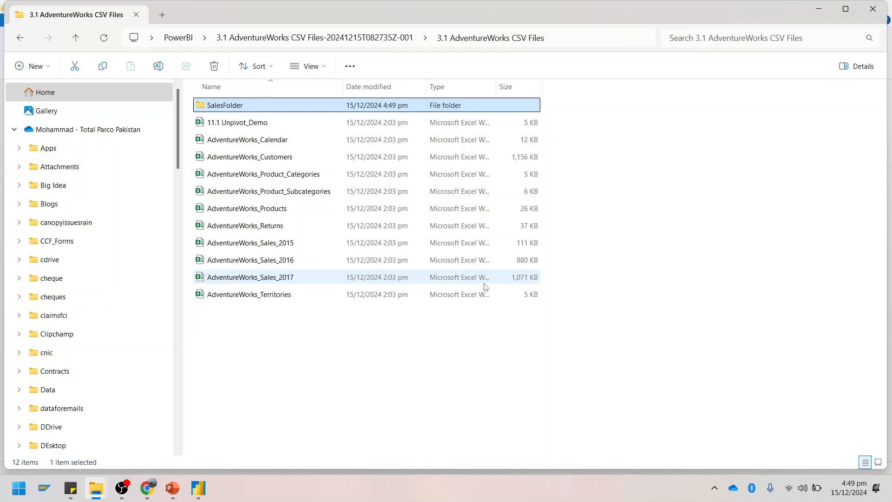
# Move the AdventureWorks_Sales_2015, 2016 and 2017 workbooks into SalesFolder.
pyautogui.click(293, 277)
pyautogui.keyDown('ctrl'); pyautogui.click(291, 260); pyautogui.keyUp('ctrl')
pyautogui.keyDown('ctrl'); pyautogui.click(289, 244); pyautogui.keyUp('ctrl')
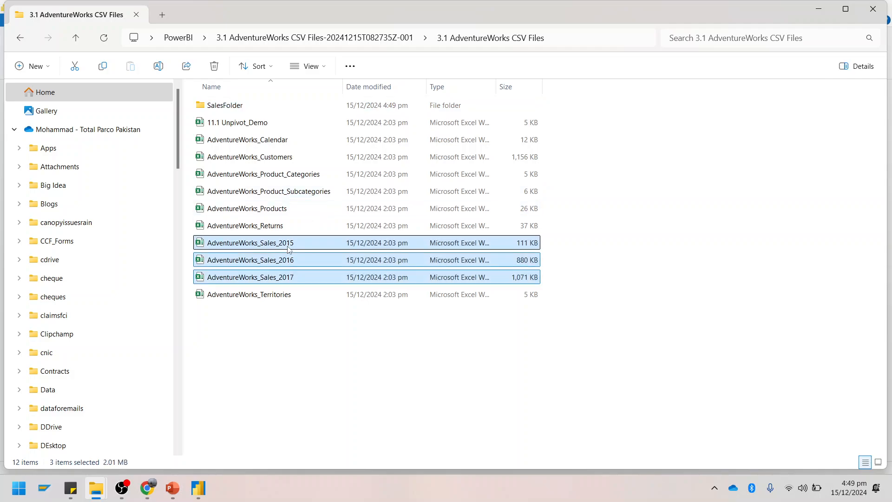
pyautogui.hotkey('ctrl', 'x')
pyautogui.click(226, 104)
pyautogui.doubleClick(226, 105)
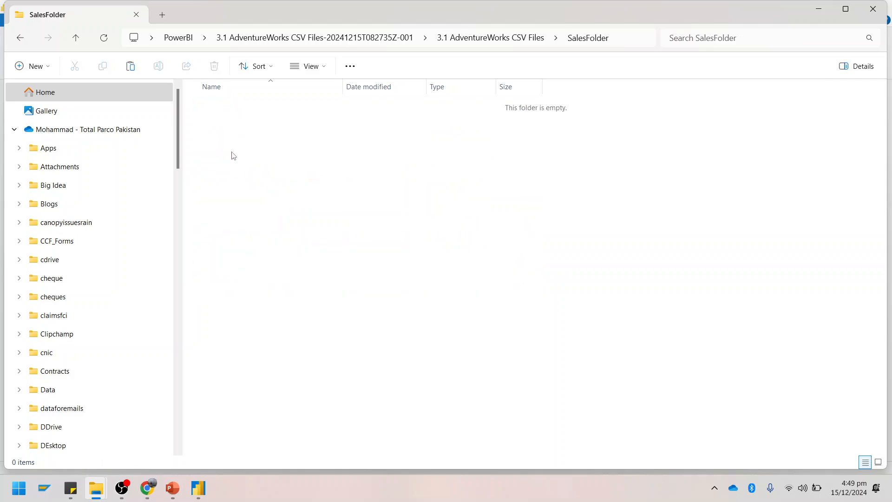
pyautogui.hotkey('ctrl', 'v')
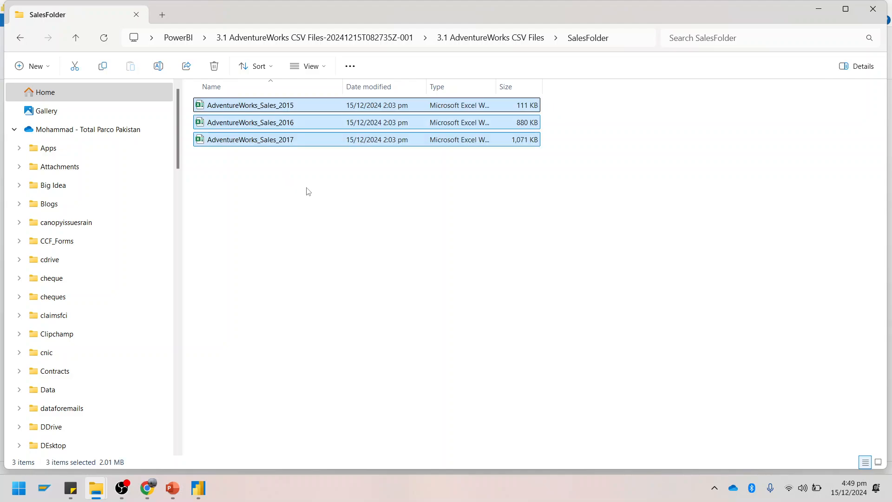
# Open the AdventureWorks_Sales_2015 workbook from SalesFolder in Excel and enable editing.
pyautogui.click(306, 181)
pyautogui.click(284, 105)
pyautogui.rightClick(283, 106)
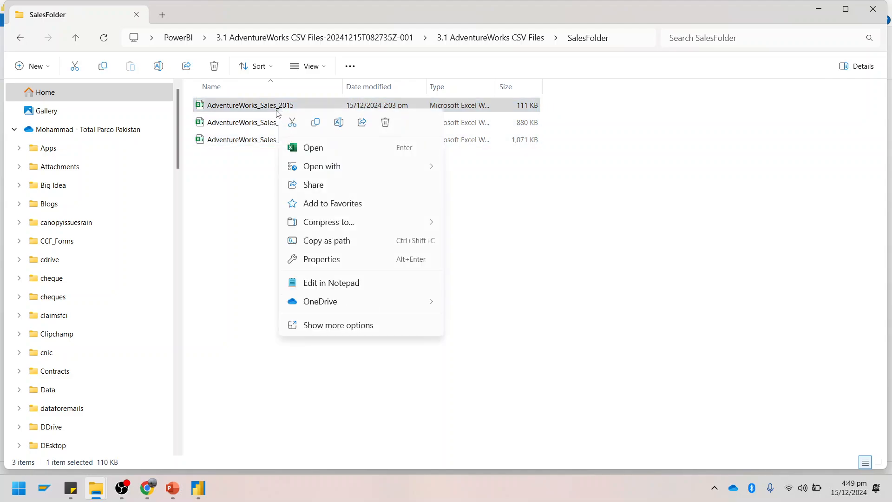
pyautogui.click(304, 148)
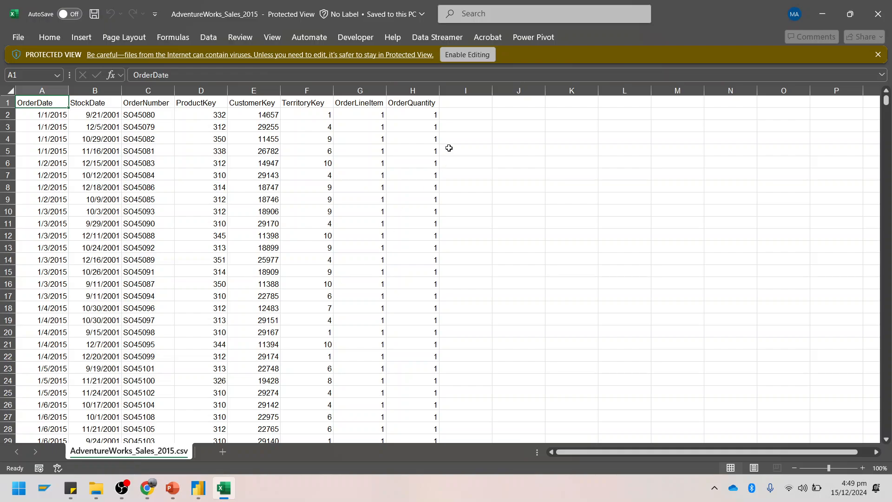
pyautogui.click(474, 57)
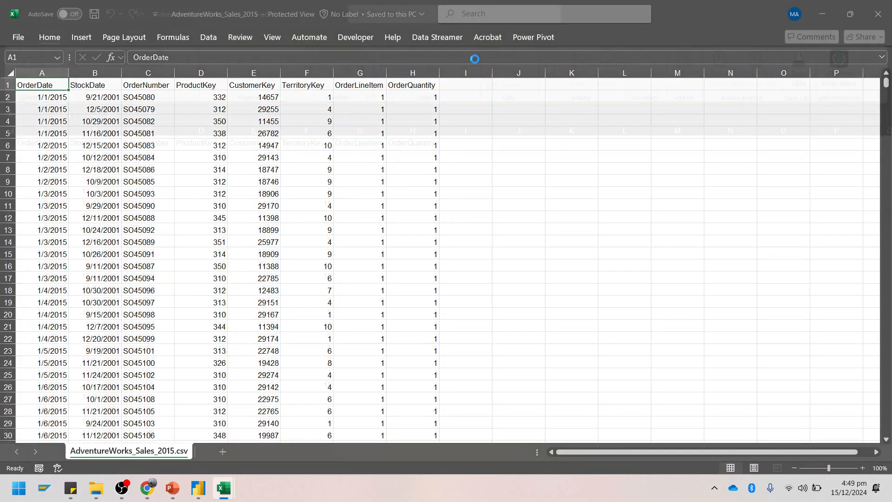
# Rename the 2015 workbook's sheet to AdventureWorks_Sales, and close the workbook with the change saved in SalesFolder.
pyautogui.rightClick(116, 453)
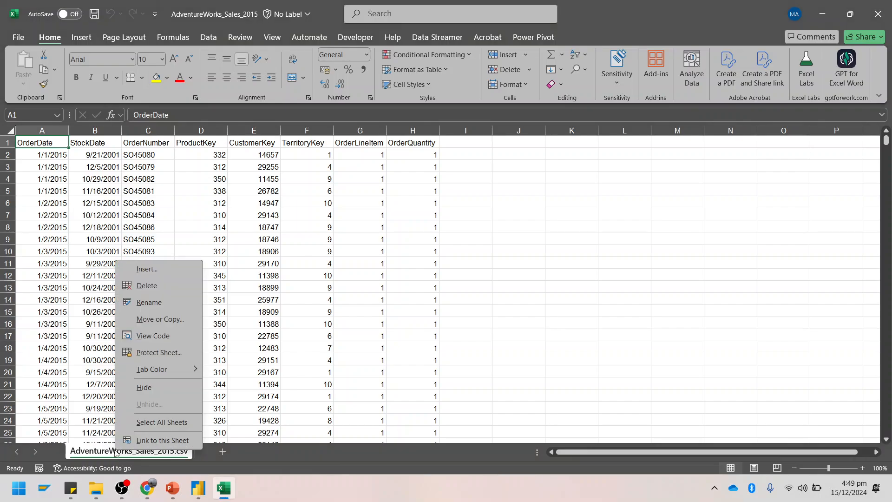
pyautogui.click(148, 302)
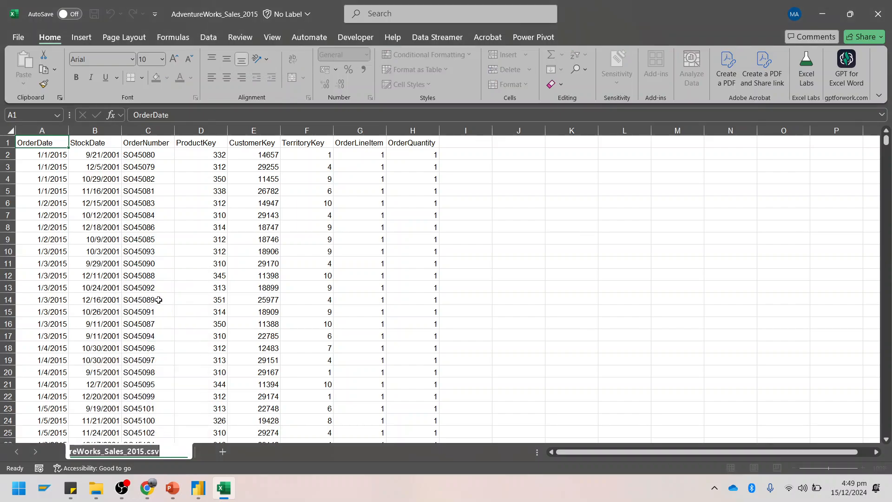
pyautogui.press('End')
pyautogui.press('BackSpace')
pyautogui.press('BackSpace')
pyautogui.press('BackSpace')
pyautogui.press('BackSpace')
pyautogui.press('BackSpace')
pyautogui.press('BackSpace')
pyautogui.press('BackSpace')
pyautogui.press('BackSpace')
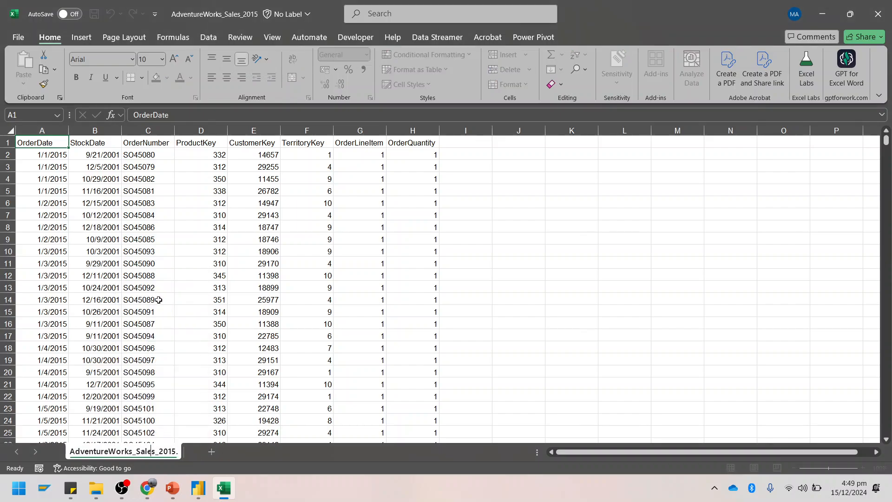
pyautogui.press('BackSpace')
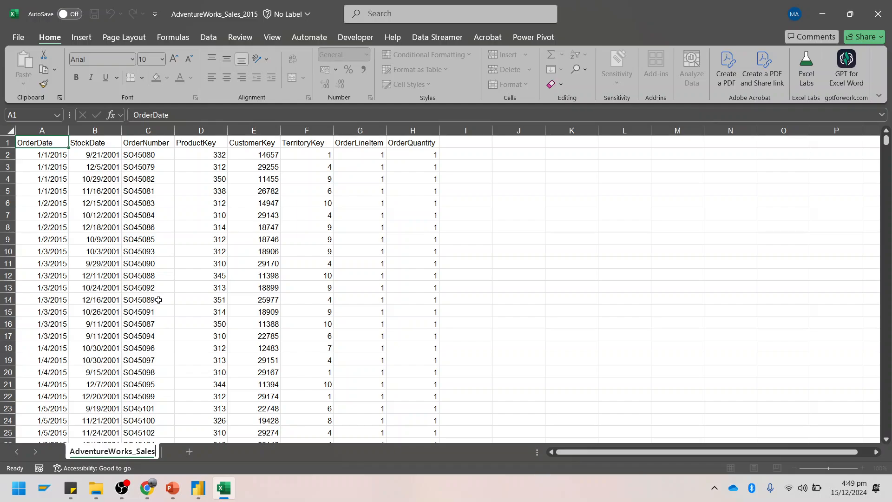
pyautogui.press('Return')
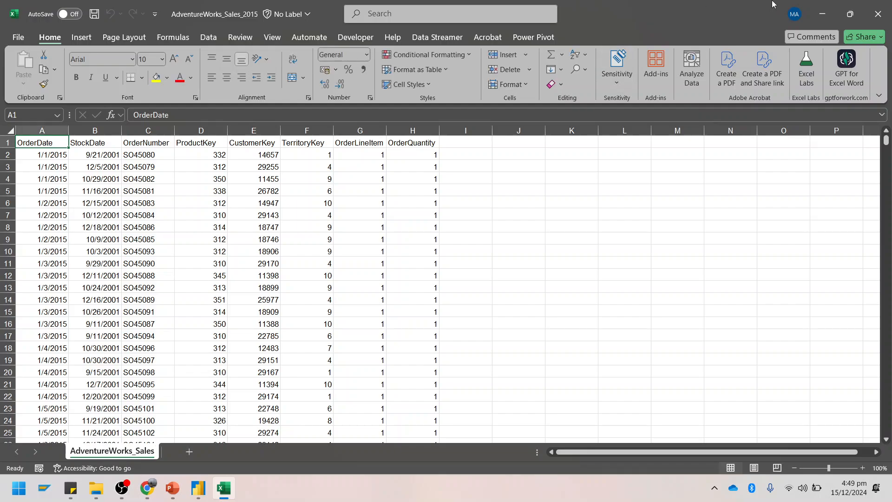
pyautogui.click(878, 14)
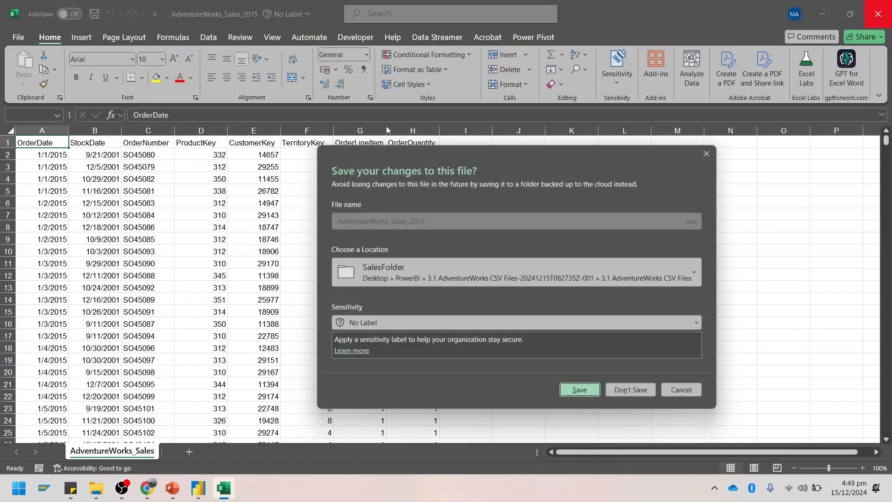
pyautogui.click(579, 395)
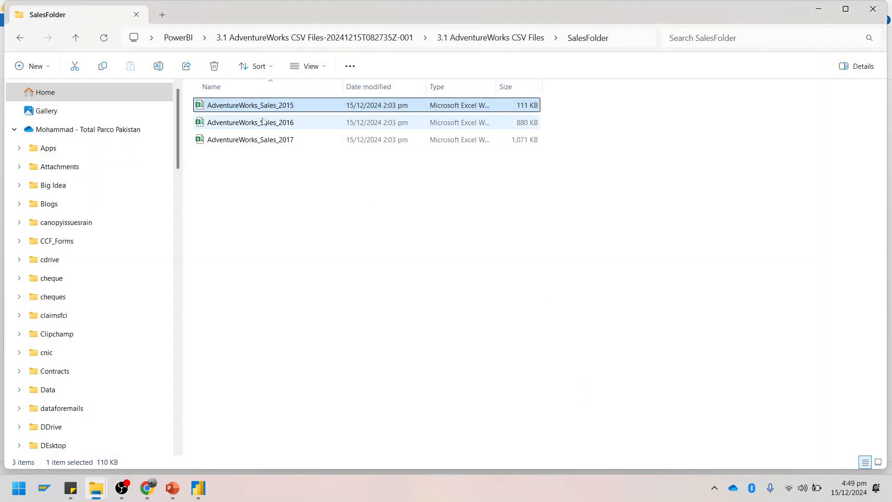
# Open the AdventureWorks_Sales_2016 workbook from SalesFolder in Excel.
pyautogui.rightClick(264, 122)
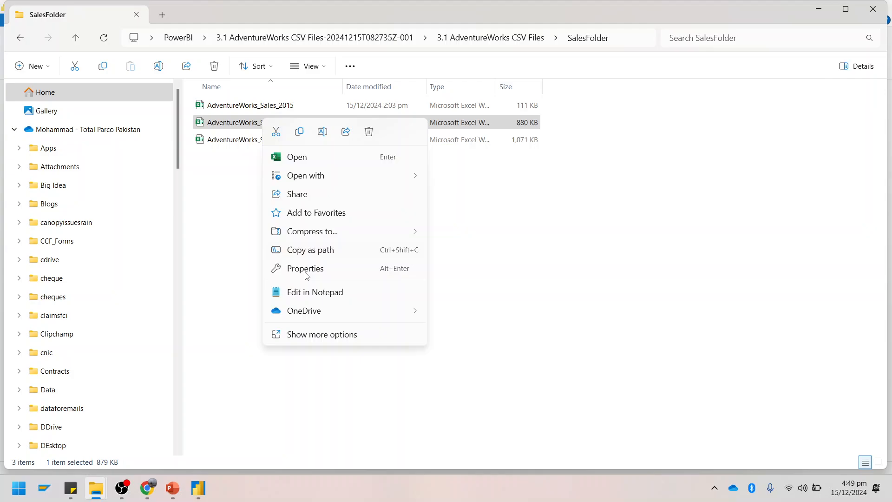
pyautogui.click(327, 342)
pyautogui.click(300, 432)
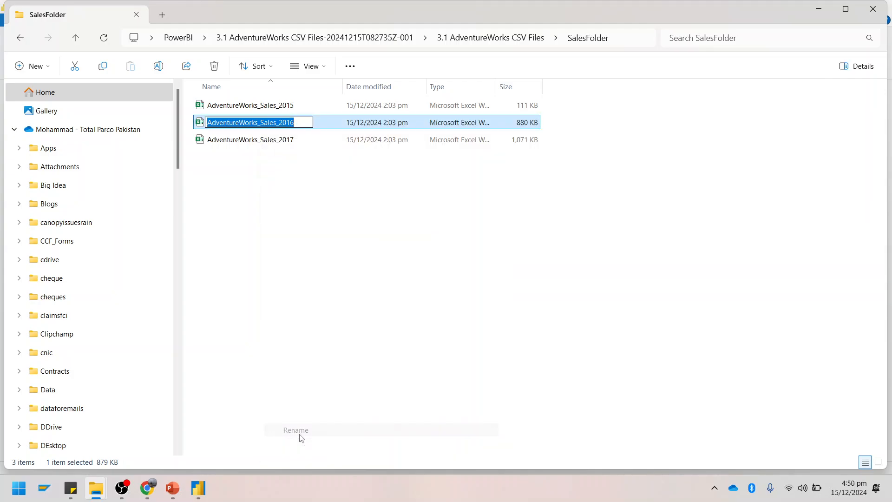
pyautogui.press('Return')
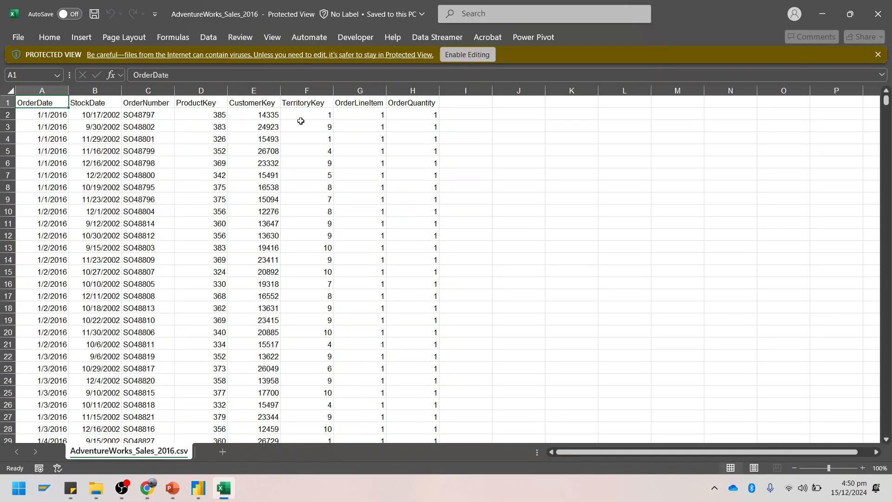
# Dismiss the Protected View message bar in the AdventureWorks_Sales_2016 workbook and close the workbook.
pyautogui.click(879, 54)
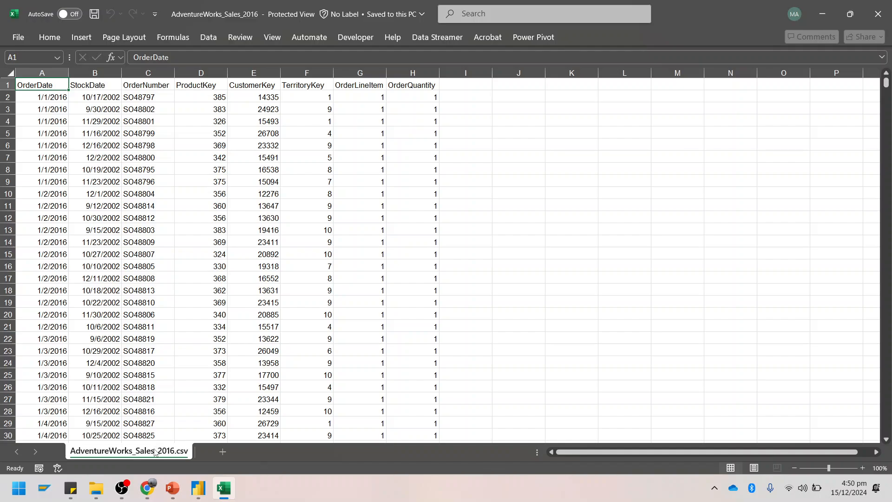
pyautogui.click(759, 86)
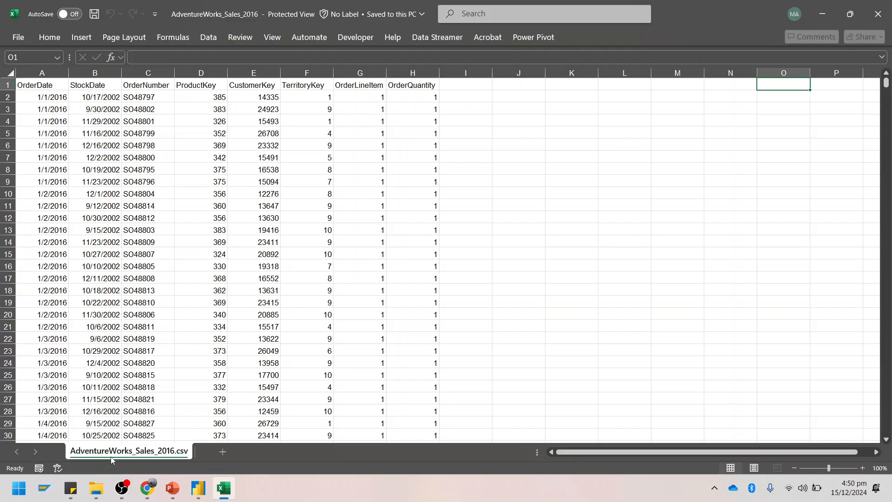
pyautogui.click(878, 14)
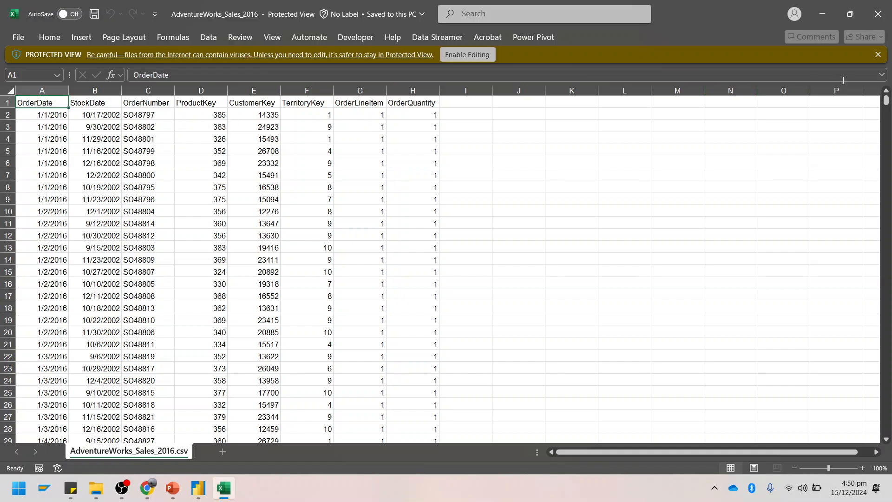
# Close the protected AdventureWorks_Sales_2016 workbook and reopen it from SalesFolder with editing enabled.
pyautogui.click(877, 53)
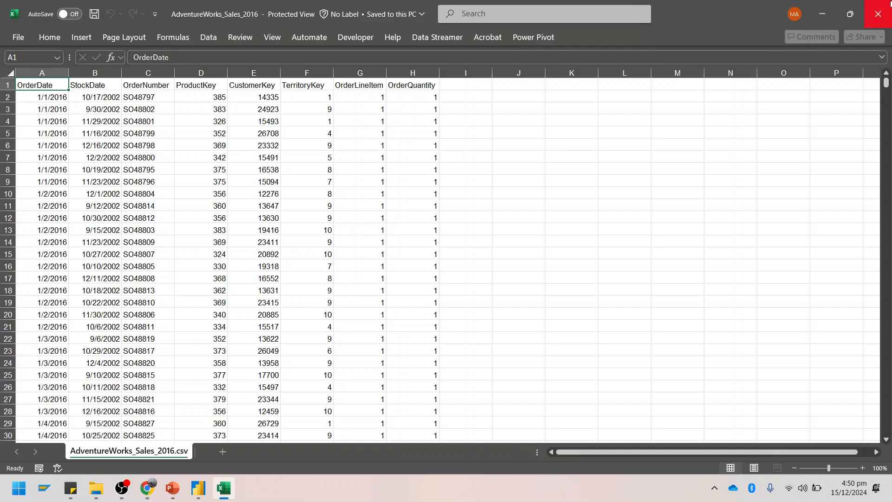
pyautogui.click(888, 3)
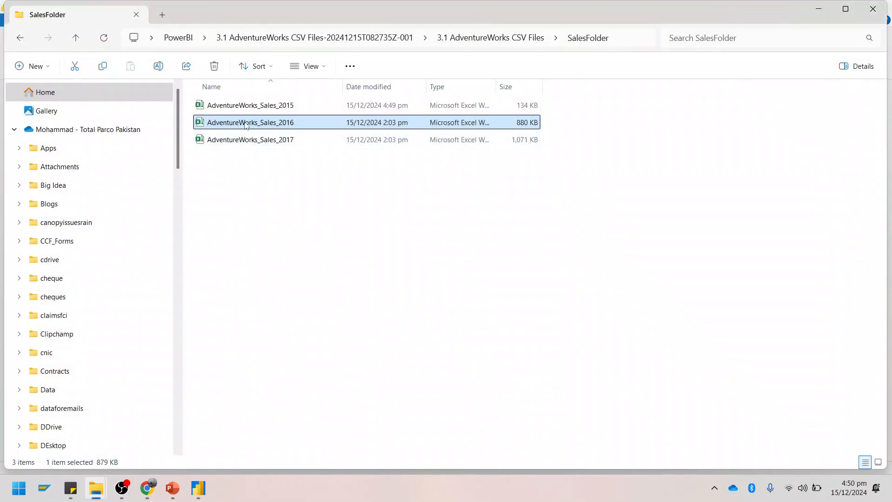
pyautogui.doubleClick(246, 123)
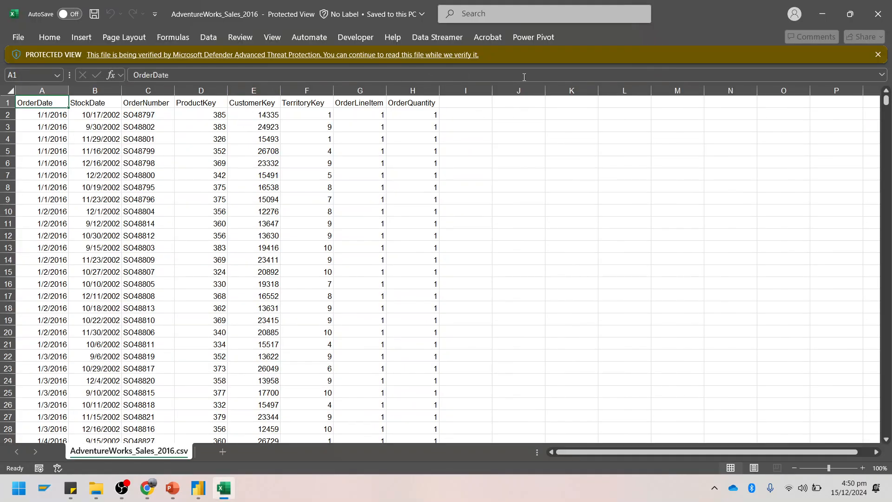
pyautogui.click(464, 55)
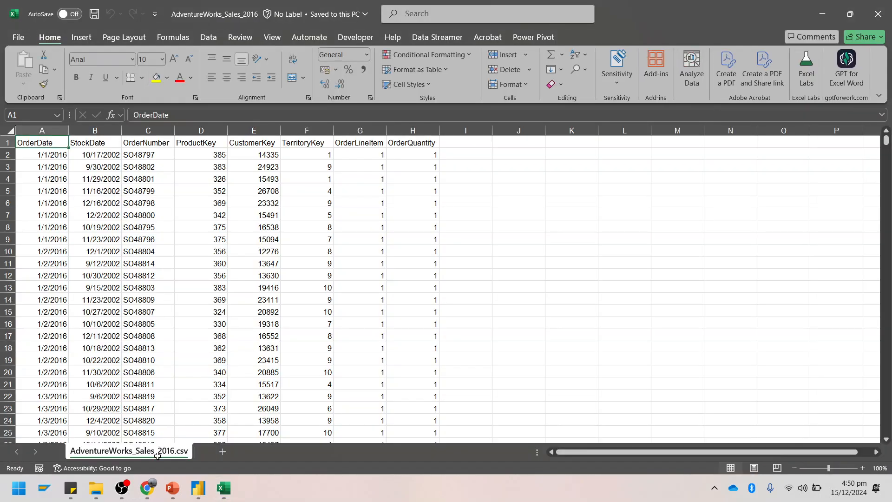
# Rename the 2016 workbook's sheet to AdventureWorks_Sale, and close the workbook with the change saved in SalesFolder.
pyautogui.rightClick(157, 455)
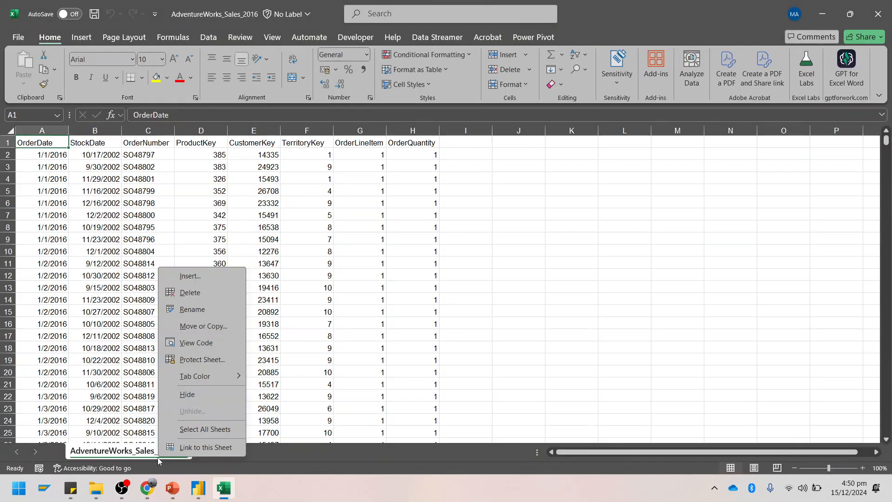
pyautogui.click(191, 309)
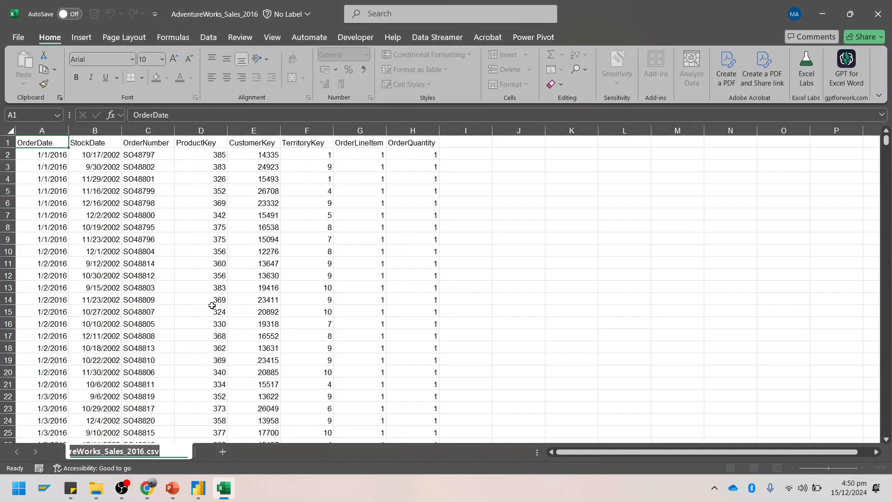
pyautogui.press('Right')
pyautogui.press('BackSpace')
pyautogui.press('BackSpace')
pyautogui.press('BackSpace')
pyautogui.press('BackSpace')
pyautogui.press('BackSpace')
pyautogui.press('BackSpace')
pyautogui.press('BackSpace')
pyautogui.press('BackSpace')
pyautogui.press('BackSpace')
pyautogui.press('BackSpace')
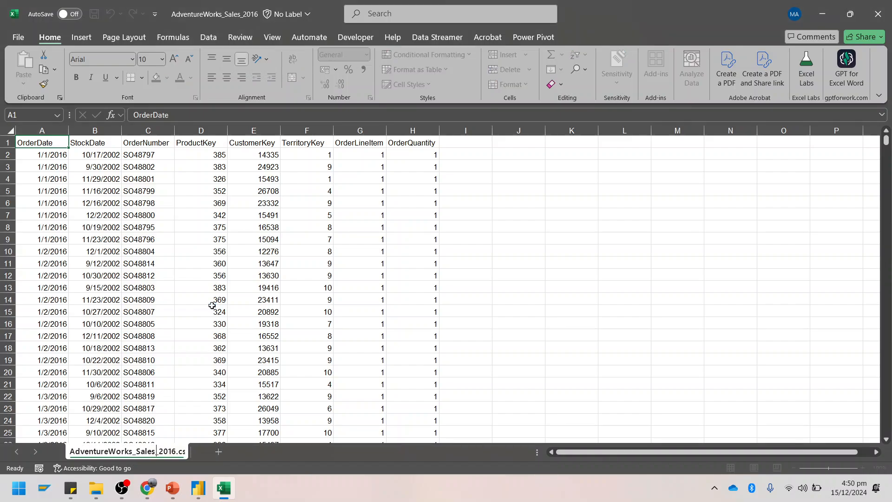
pyautogui.press('Return')
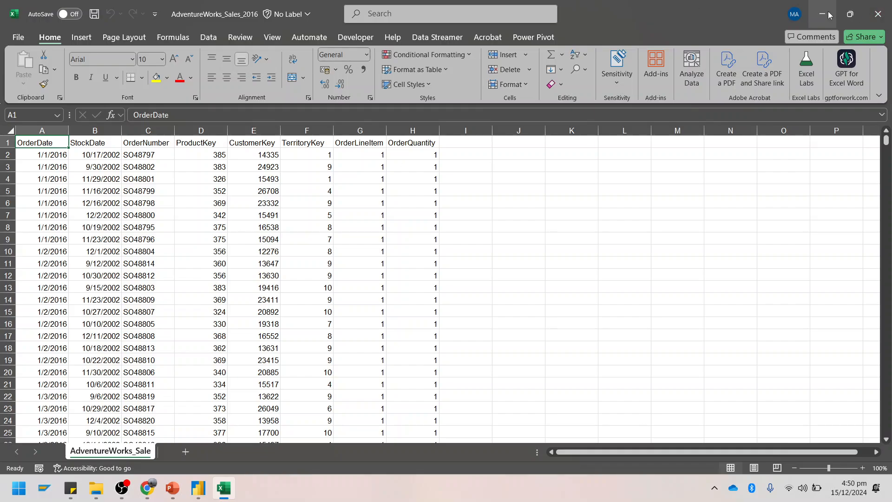
pyautogui.click(889, 5)
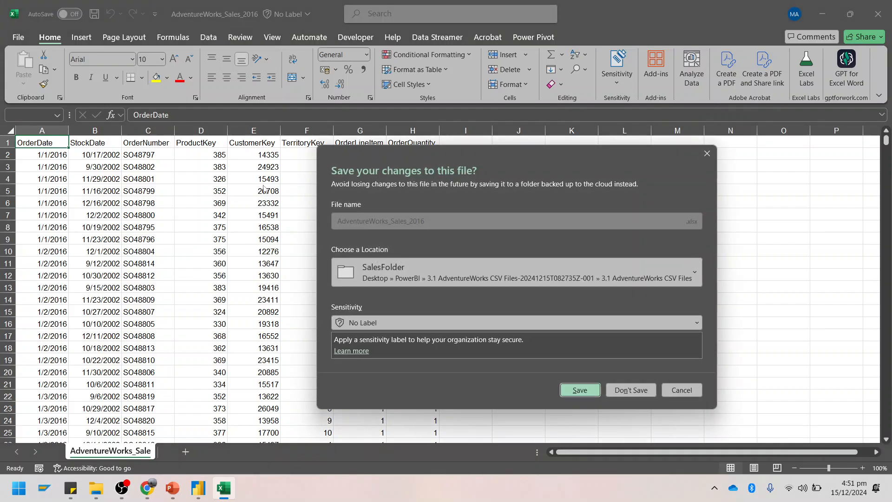
pyautogui.click(580, 391)
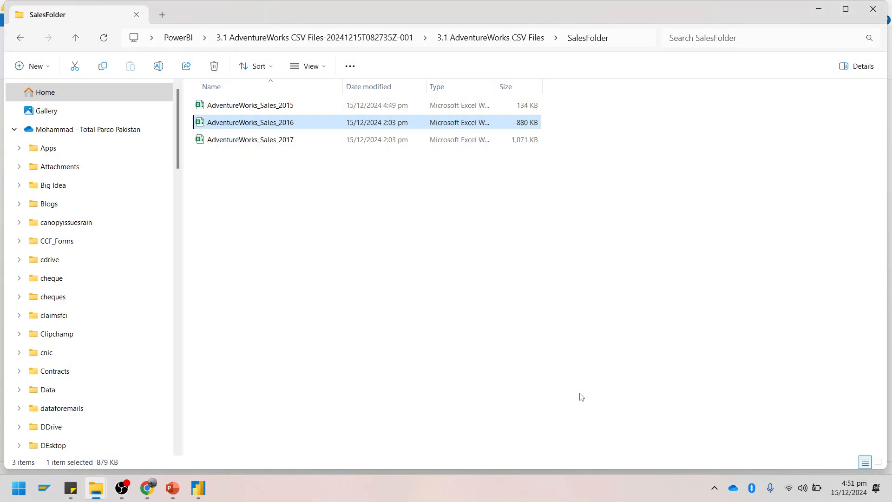
# In the AdventureWorks_Sales_2017 workbook from SalesFolder, rename the sheet to AdventureWorks_Sale and close the workbook with the change saved.
pyautogui.doubleClick(262, 145)
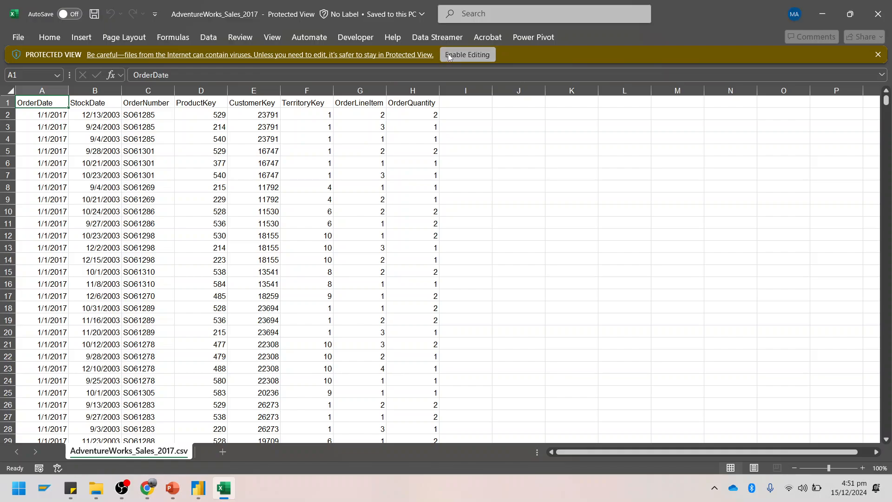
pyautogui.click(449, 57)
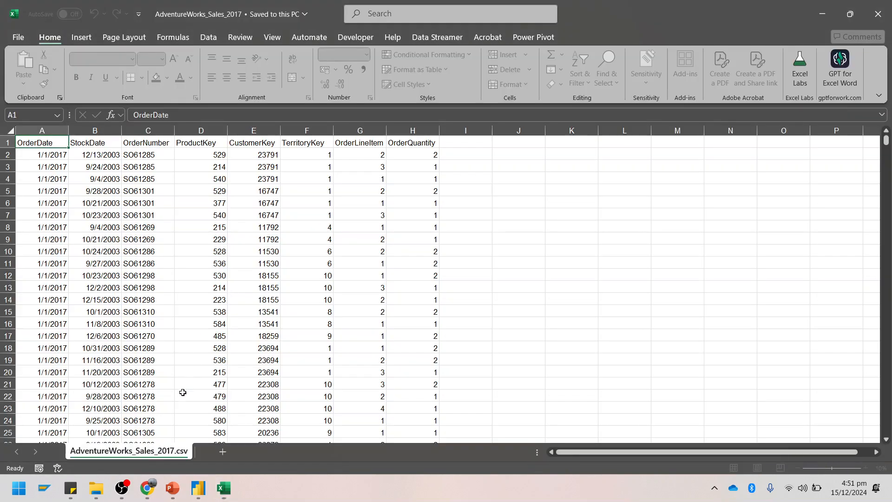
pyautogui.rightClick(167, 455)
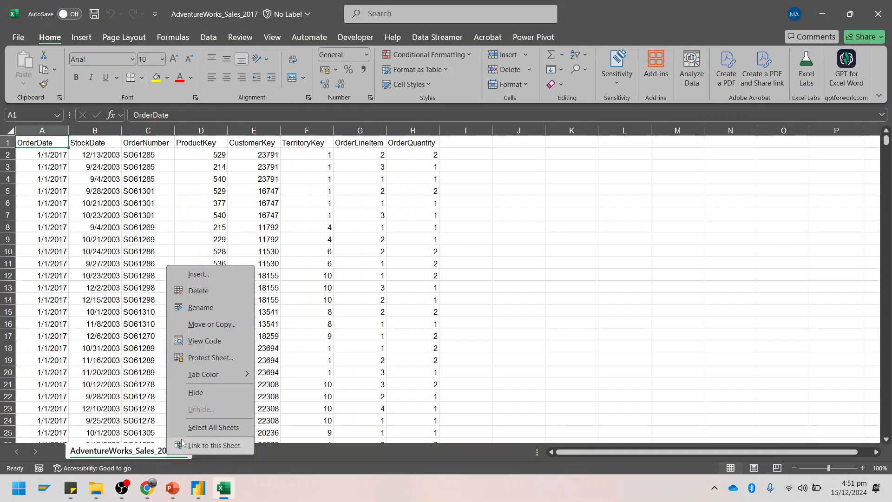
pyautogui.click(227, 308)
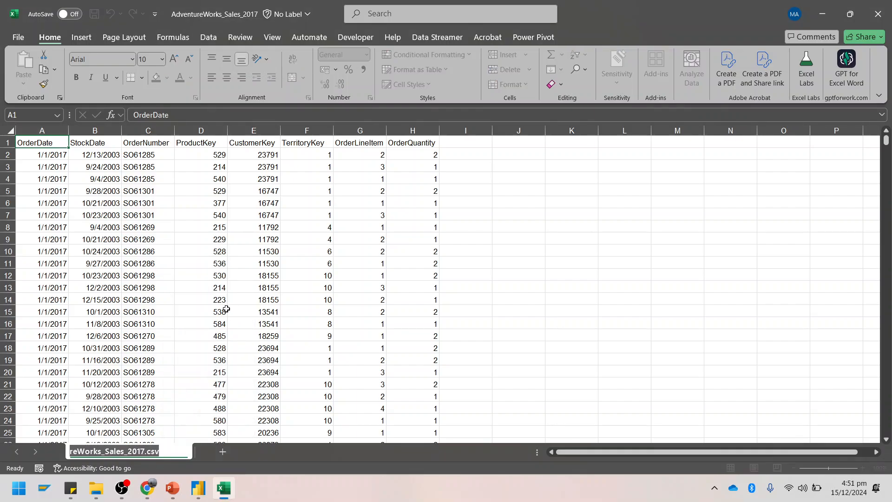
pyautogui.press('End')
pyautogui.press('BackSpace')
pyautogui.press('BackSpace')
pyautogui.press('BackSpace')
pyautogui.press('BackSpace')
pyautogui.press('BackSpace')
pyautogui.press('BackSpace')
pyautogui.press('BackSpace')
pyautogui.press('BackSpace')
pyautogui.press('BackSpace')
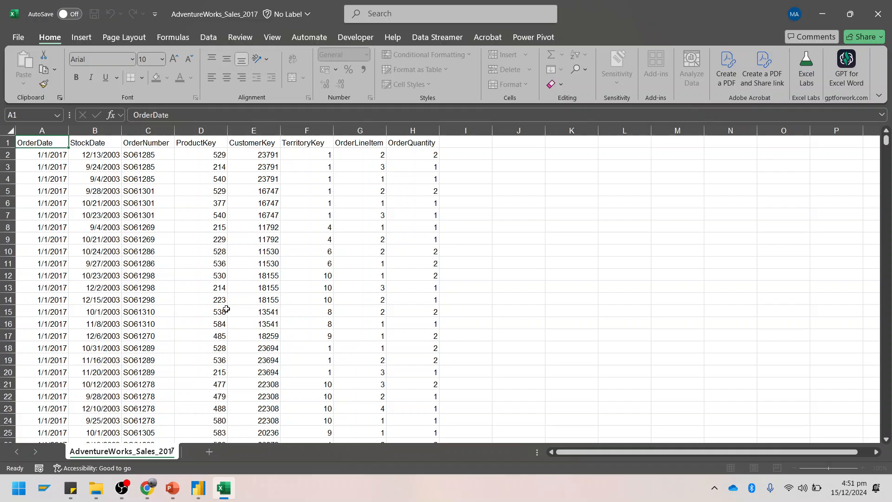
pyautogui.press('BackSpace')
pyautogui.press('Return')
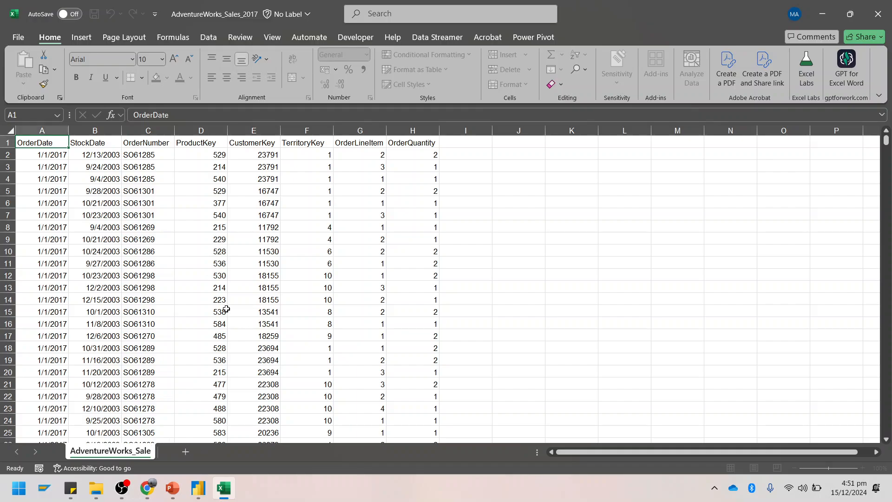
pyautogui.click(273, 335)
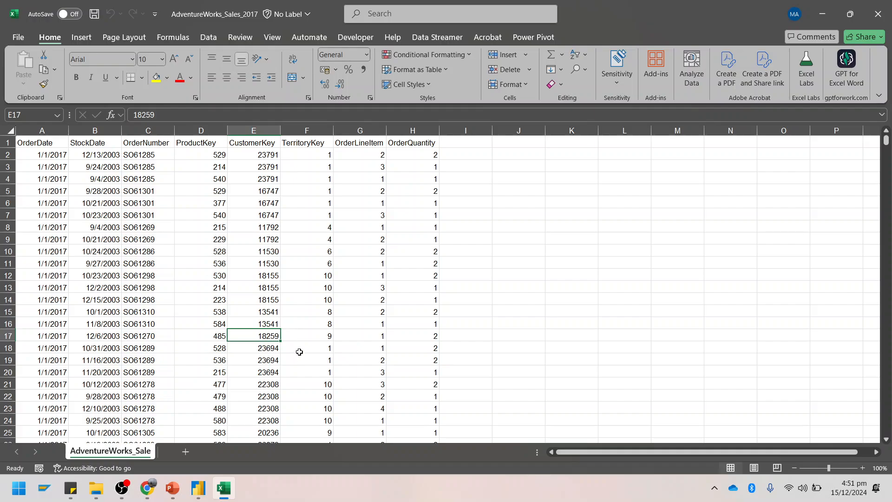
pyautogui.click(878, 14)
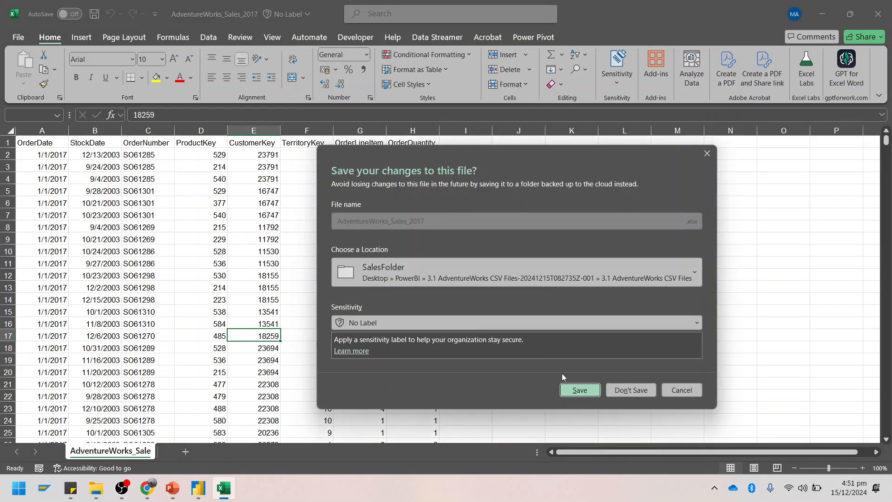
pyautogui.click(582, 389)
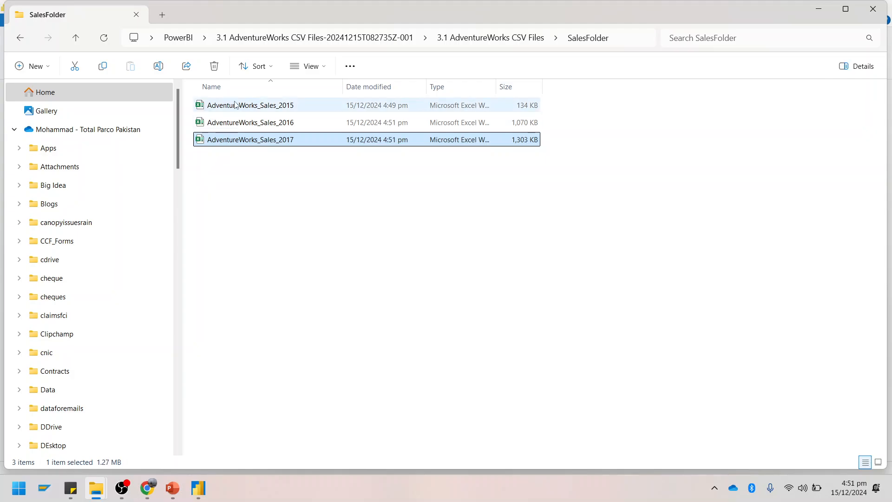
# Reopen the AdventureWorks_Sales_2015 workbook, rename its sheet to AdventureWorks_Sale, and close it with the change saved in SalesFolder.
pyautogui.click(236, 105)
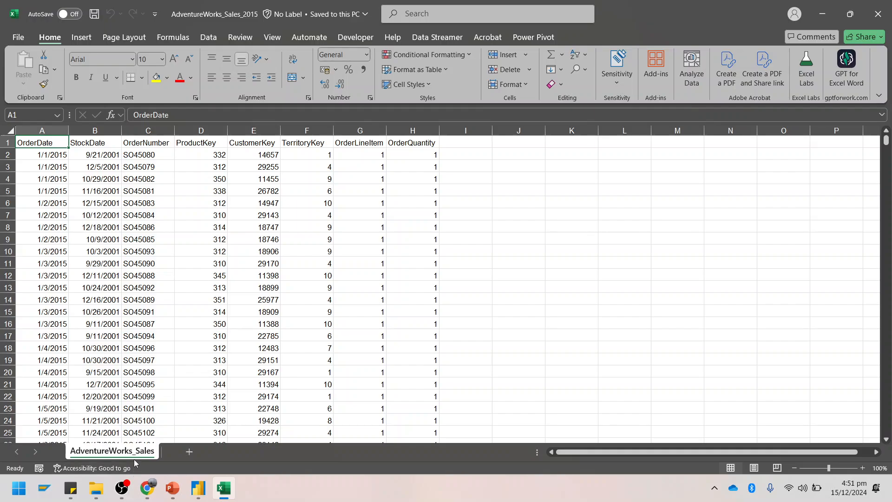
pyautogui.rightClick(133, 453)
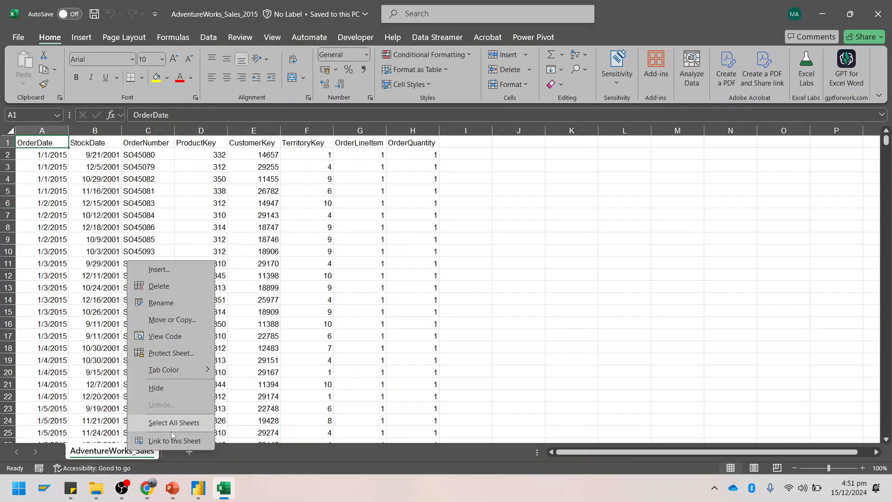
pyautogui.click(191, 302)
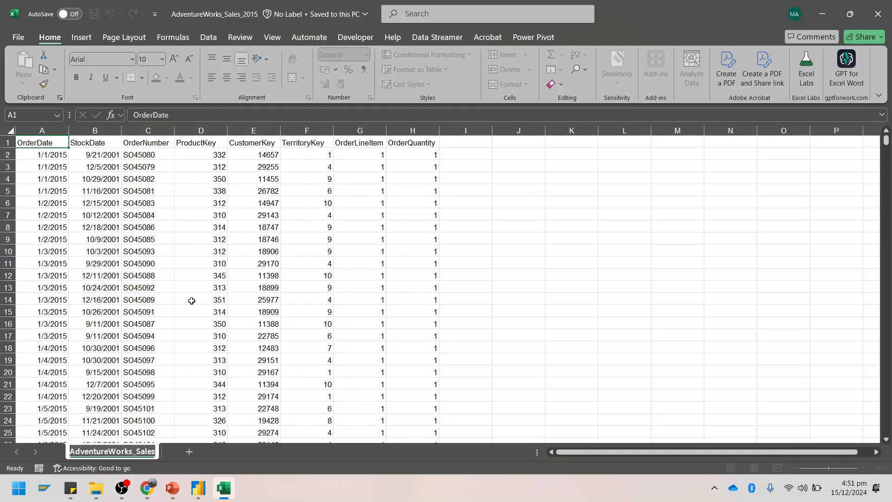
pyautogui.press('End')
pyautogui.press('BackSpace')
pyautogui.press('Return')
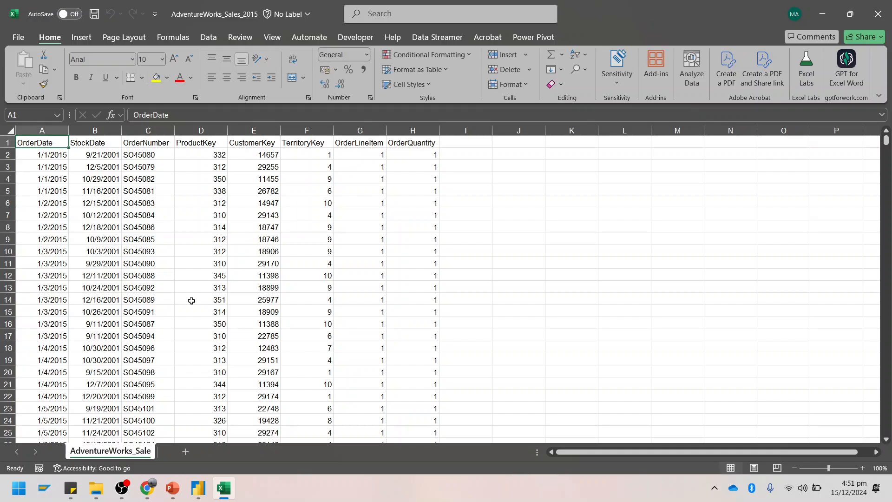
pyautogui.click(879, 13)
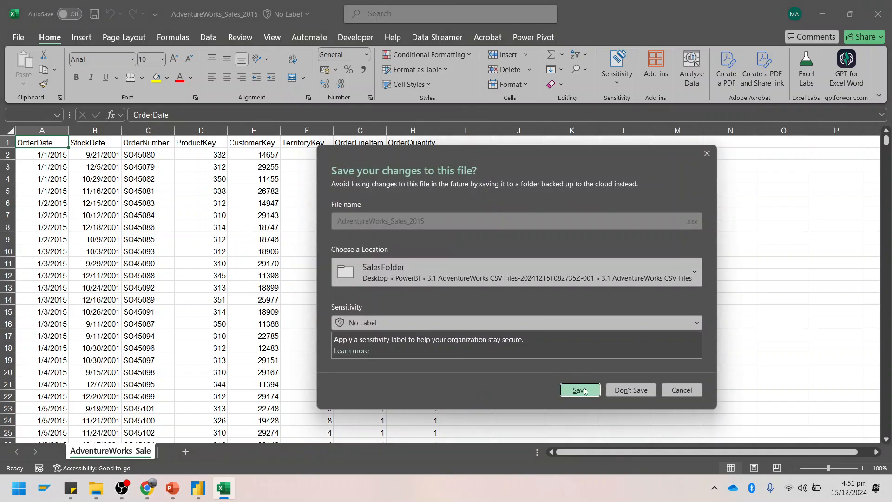
pyautogui.click(580, 390)
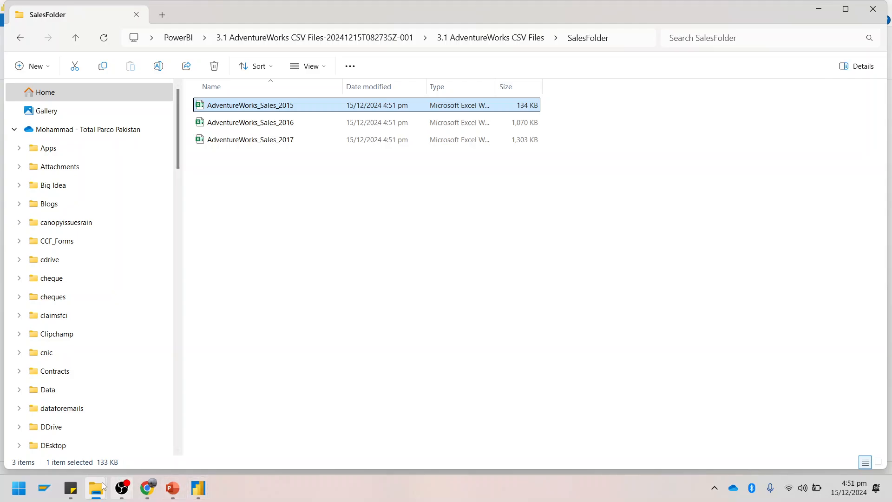
# Return to the parent 3.1 AdventureWorks CSV Files folder in File Explorer, and switch to the Power Query Editor.
pyautogui.moveTo(103, 486)
pyautogui.click(273, 291)
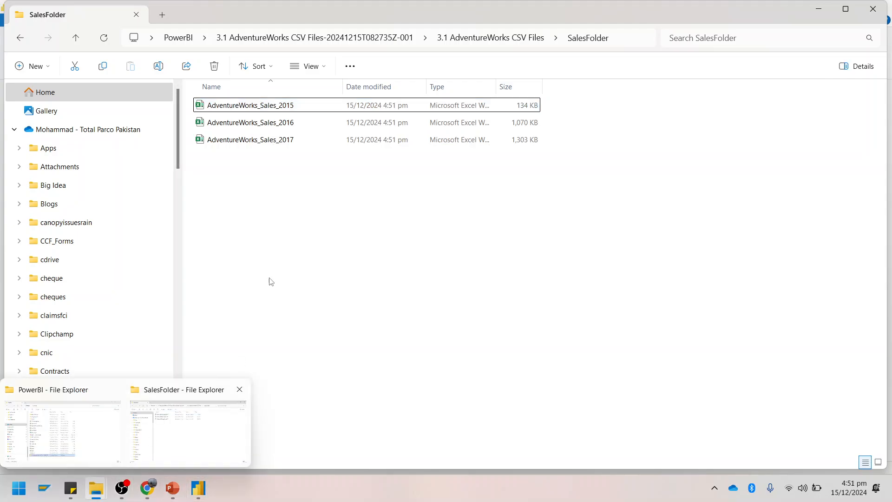
pyautogui.click(16, 41)
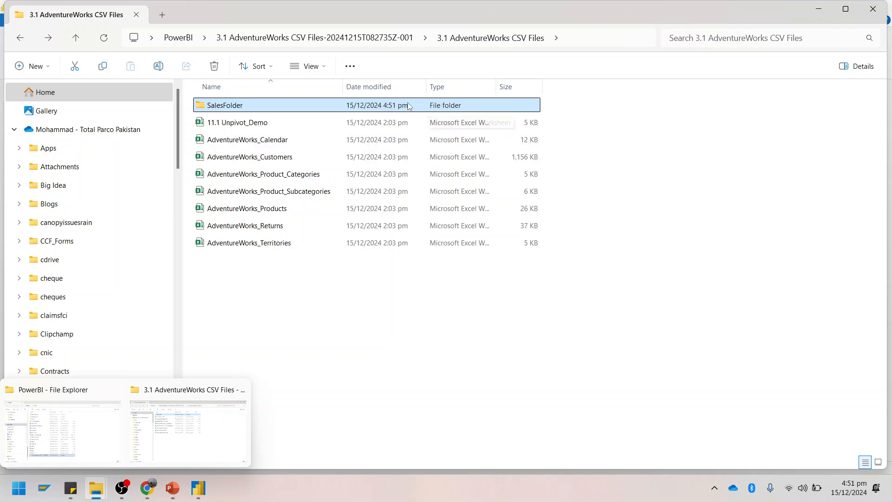
pyautogui.click(199, 488)
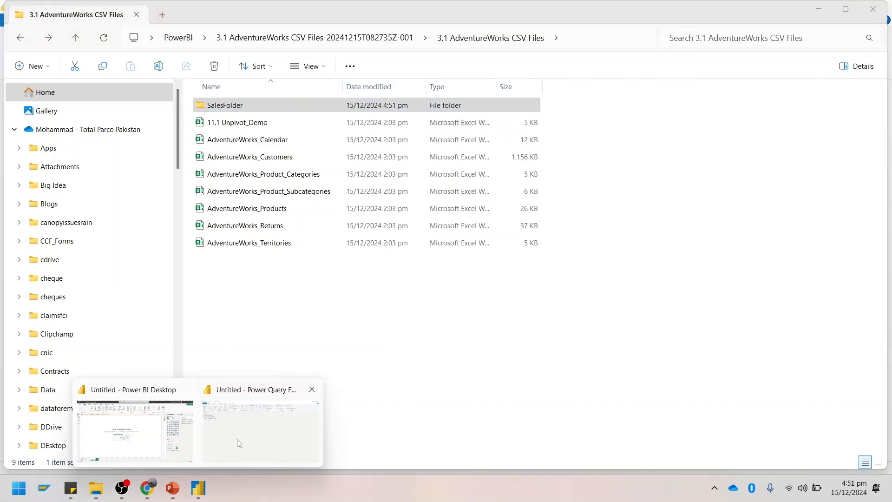
pyautogui.click(238, 443)
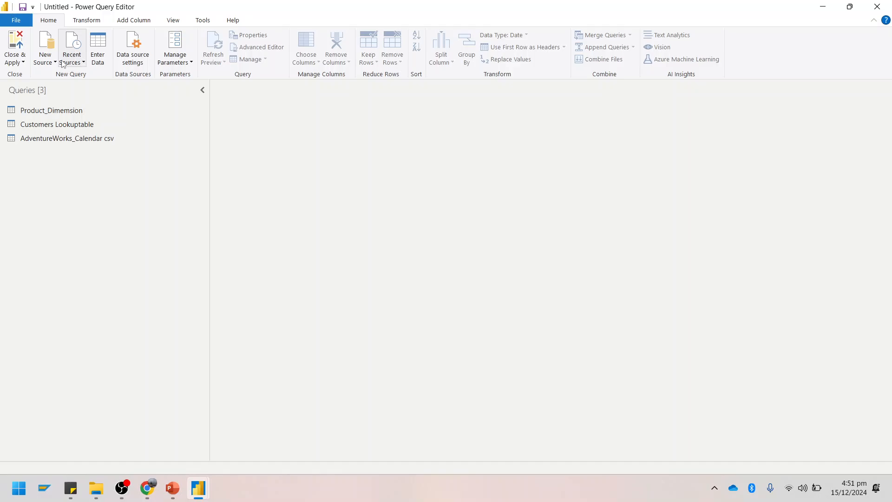
# Start a new query source using the Folder connector.
pyautogui.click(55, 62)
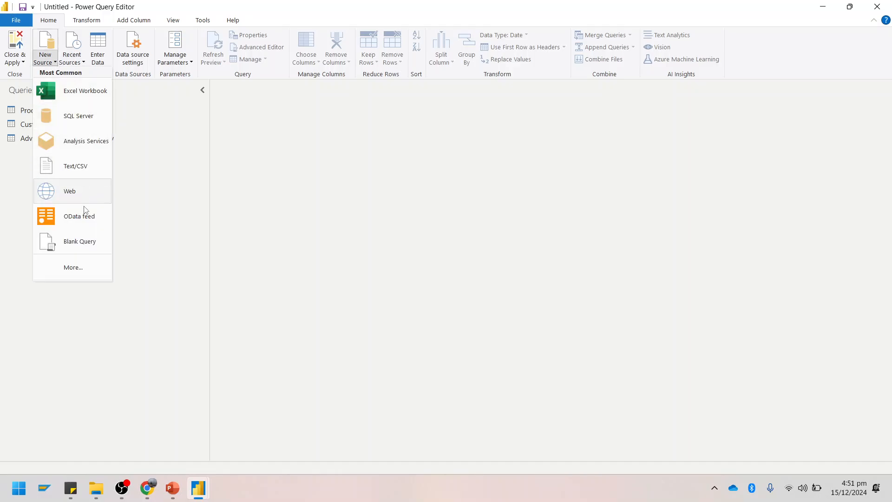
pyautogui.click(73, 267)
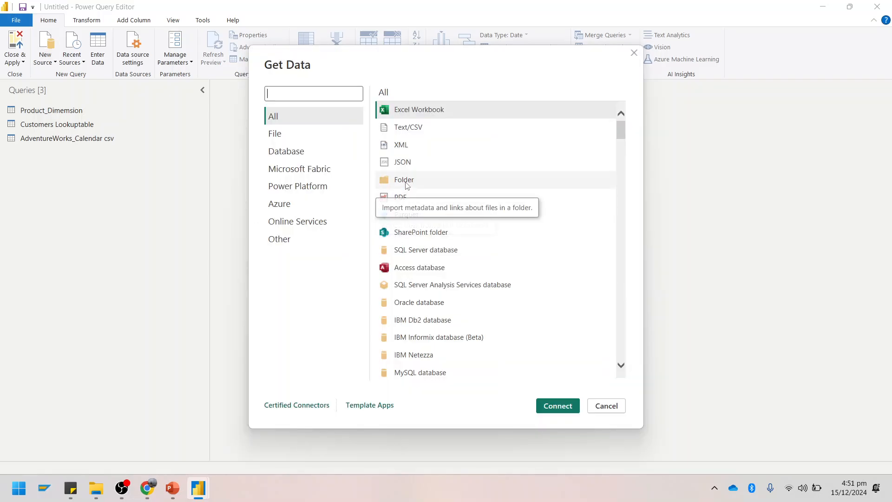
pyautogui.click(405, 184)
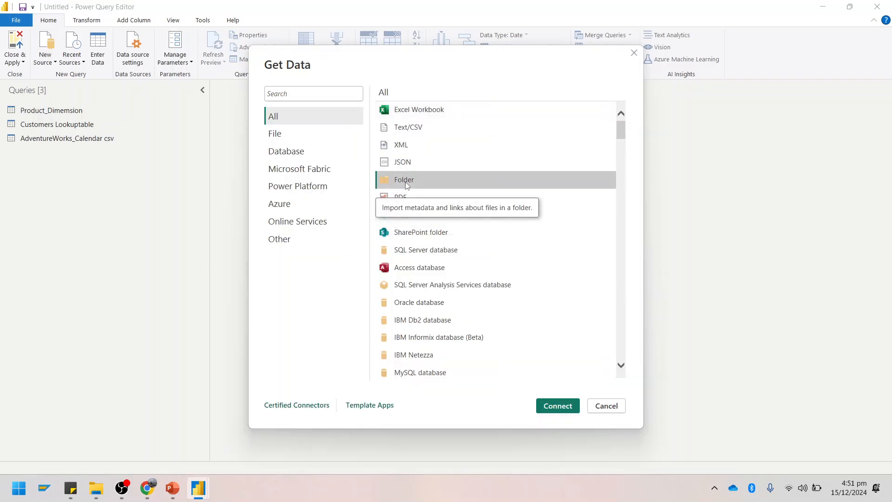
pyautogui.click(572, 411)
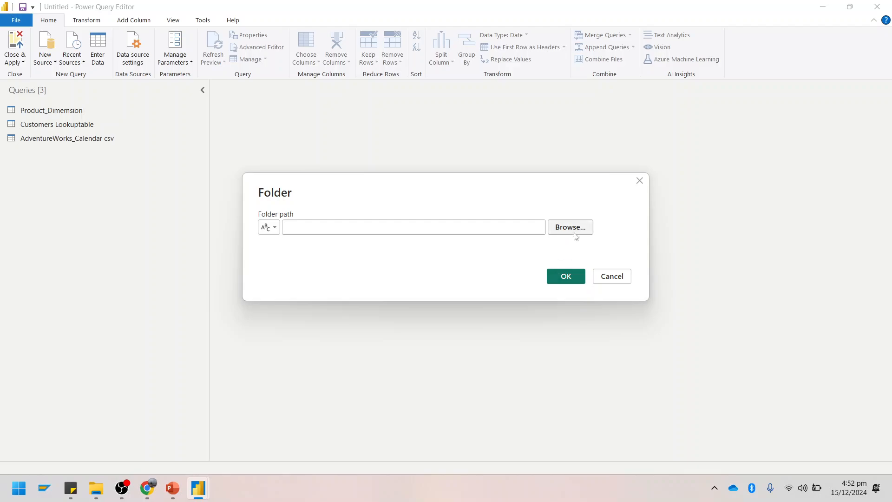
# Set the folder path to SalesFolder inside PowerBI's 3.1 AdventureWorks CSV Files folder and connect to it.
pyautogui.click(576, 228)
pyautogui.scroll(-4, 422, 243)
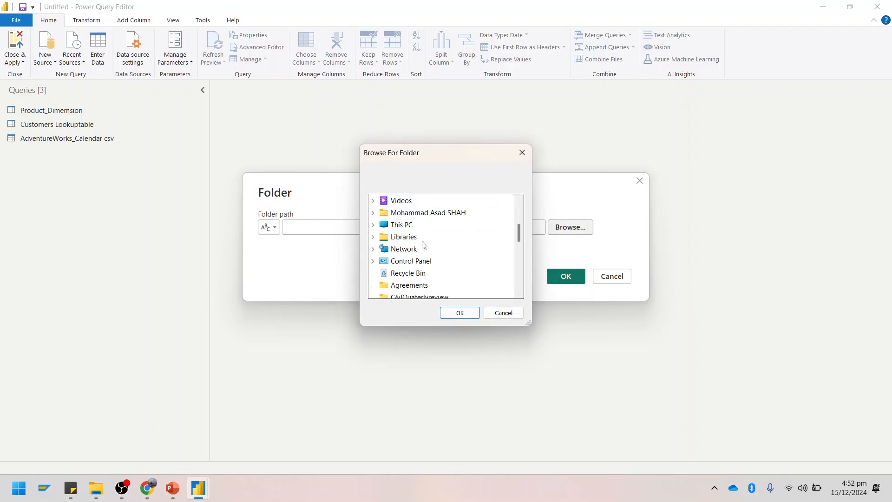
pyautogui.scroll(-1, 441, 255)
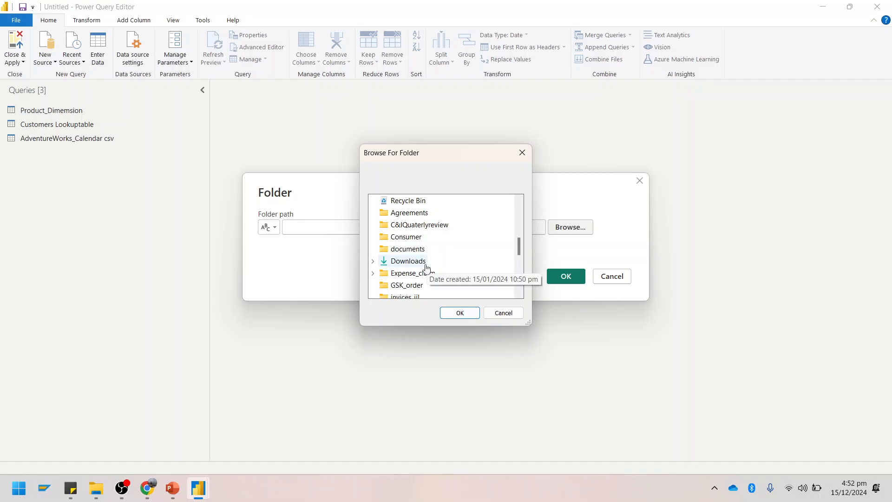
pyautogui.scroll(-1, 424, 266)
pyautogui.scroll(-2, 414, 268)
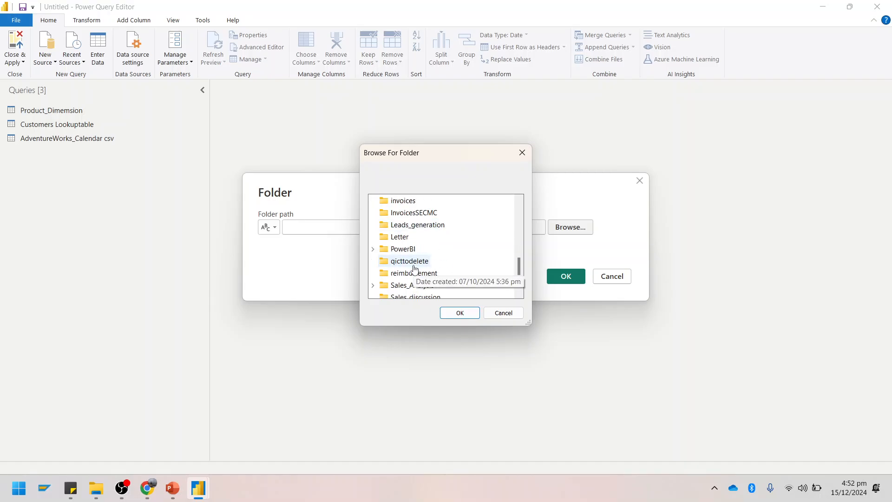
pyautogui.scroll(3, 415, 269)
pyautogui.scroll(-2, 414, 268)
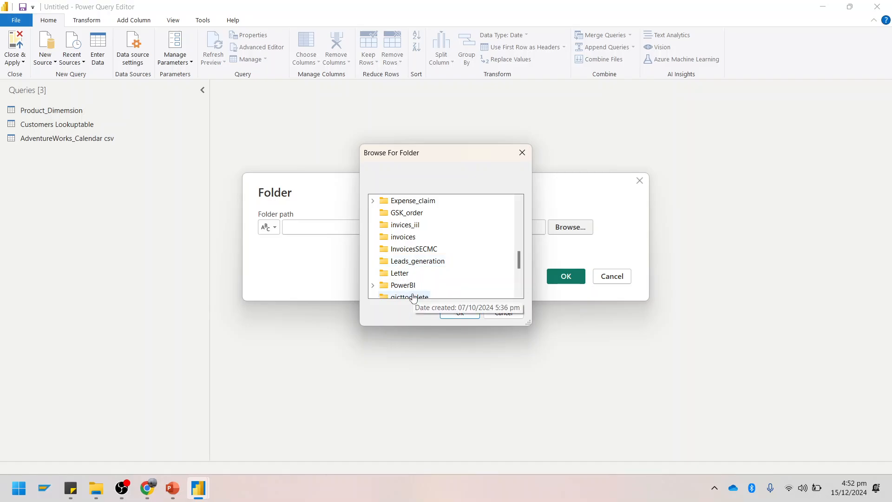
pyautogui.doubleClick(404, 286)
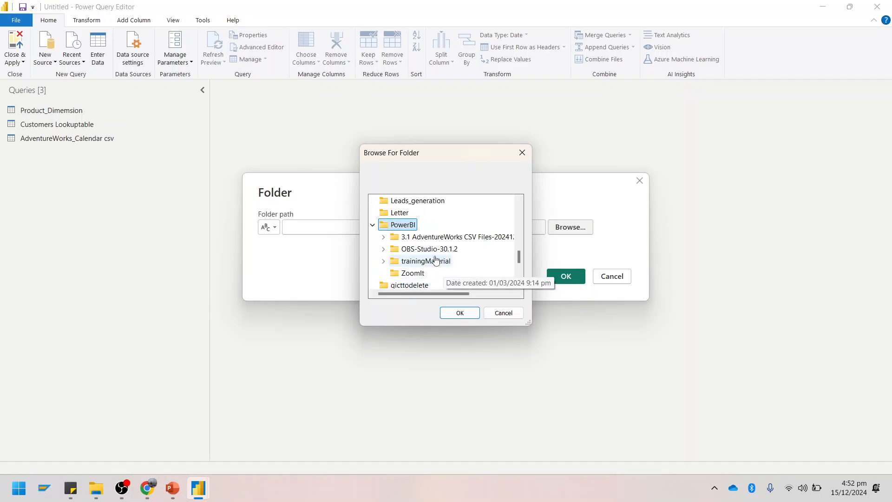
pyautogui.click(384, 237)
pyautogui.click(436, 262)
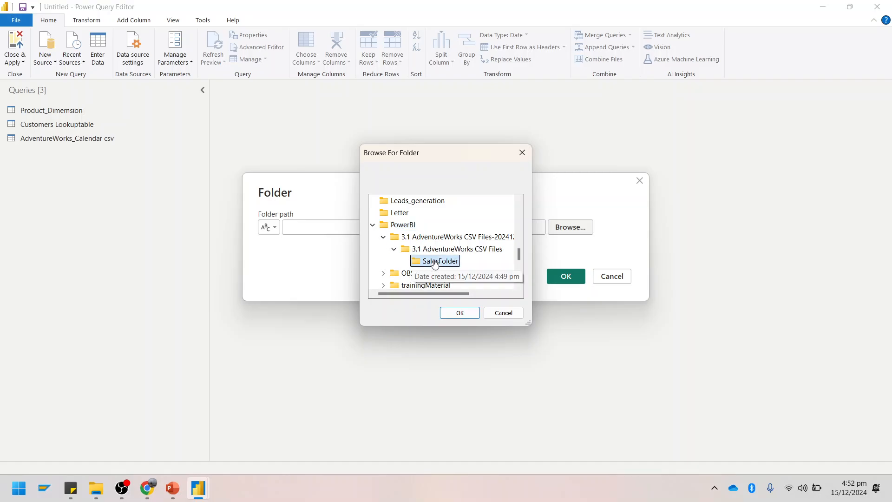
pyautogui.click(460, 314)
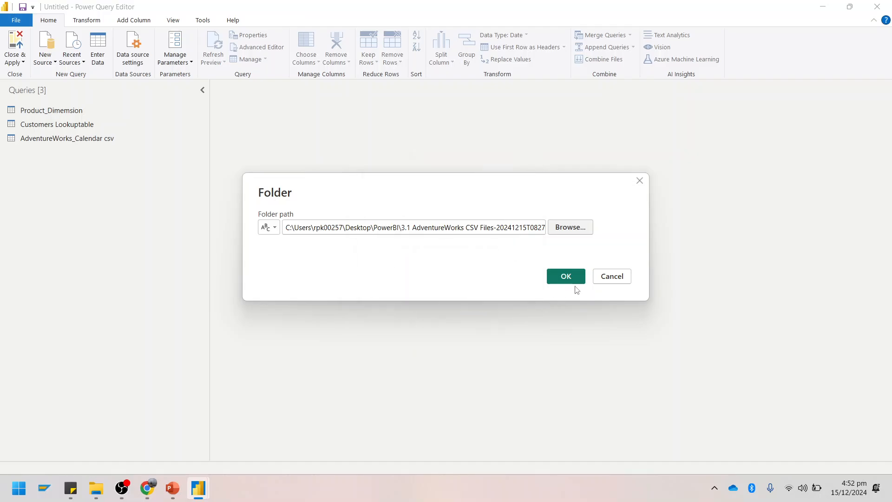
pyautogui.click(567, 275)
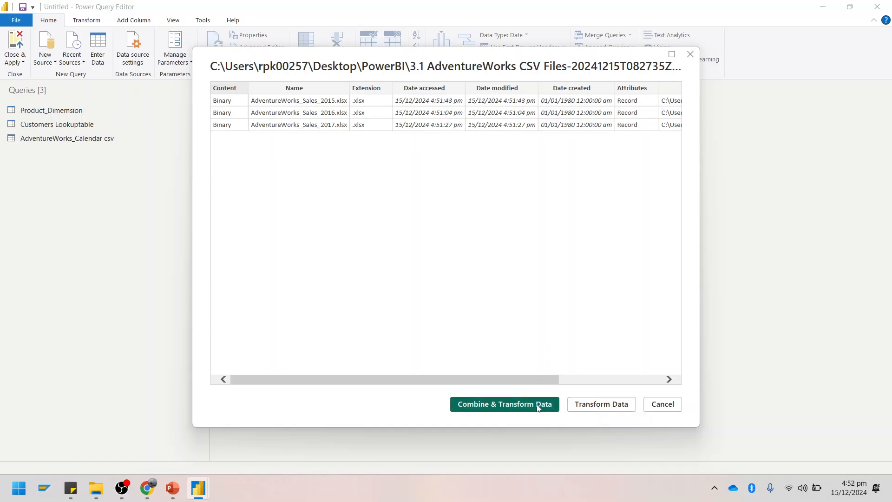
# Combine and transform the folder's files, extracting the AdventureWorks_Sale sheet with the first file as the sample.
pyautogui.click(499, 405)
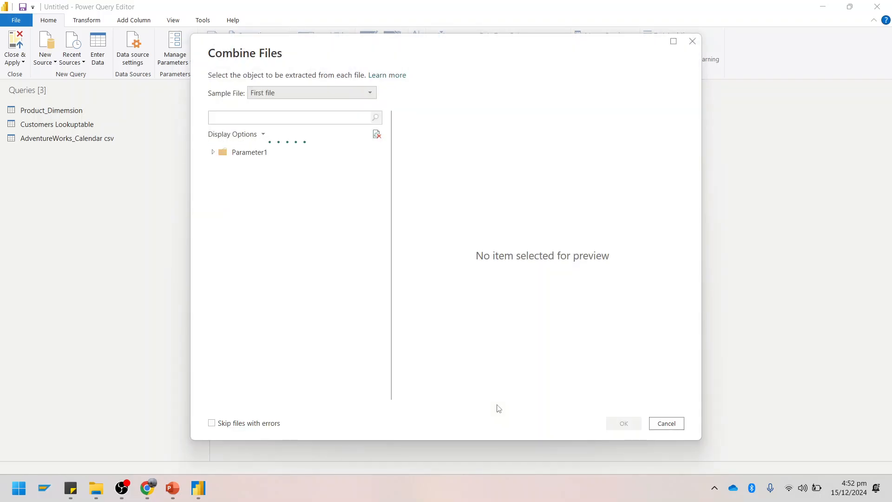
pyautogui.click(255, 155)
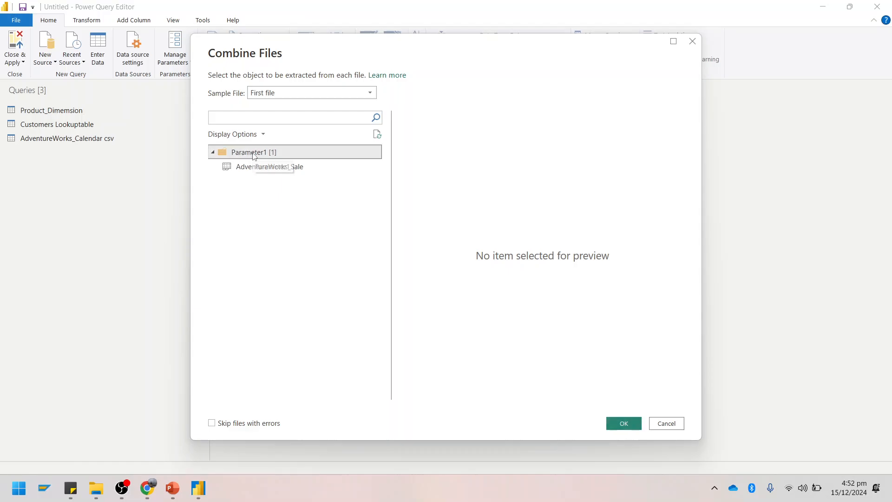
pyautogui.click(254, 168)
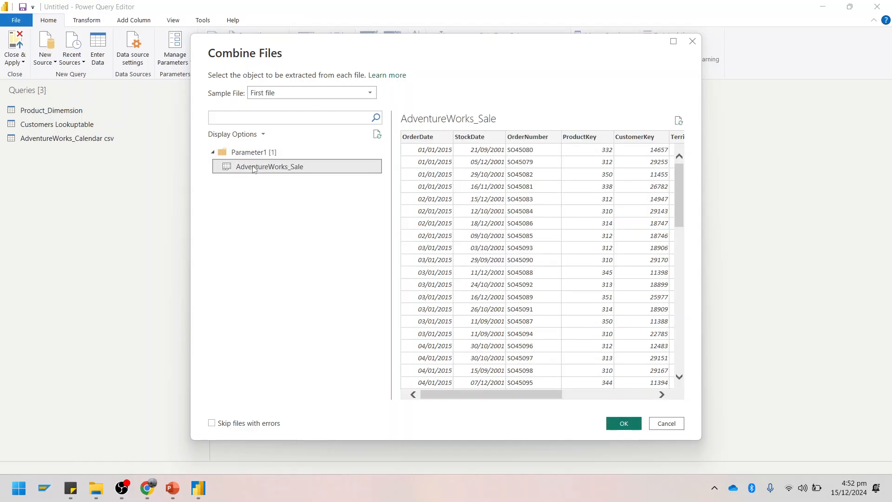
pyautogui.click(624, 424)
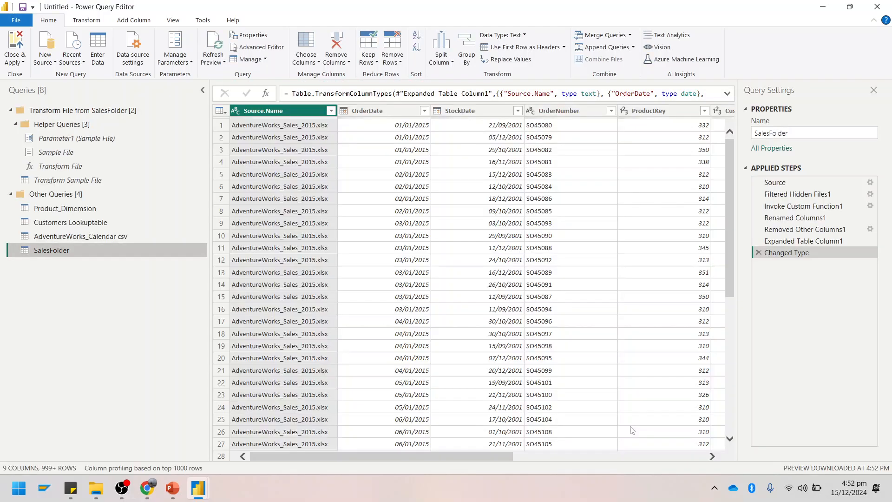
# Load the complete list of Source.Name filter values to check which workbooks were combined, leaving the column unfiltered.
pyautogui.click(331, 111)
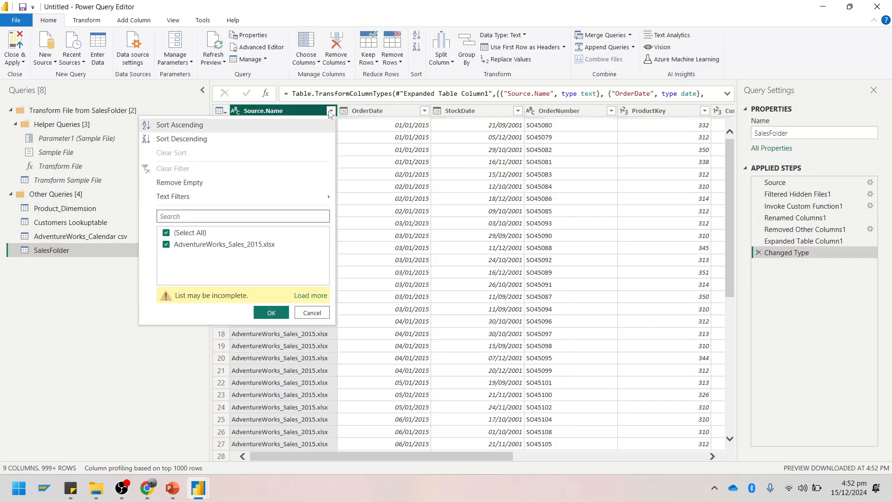
pyautogui.click(311, 295)
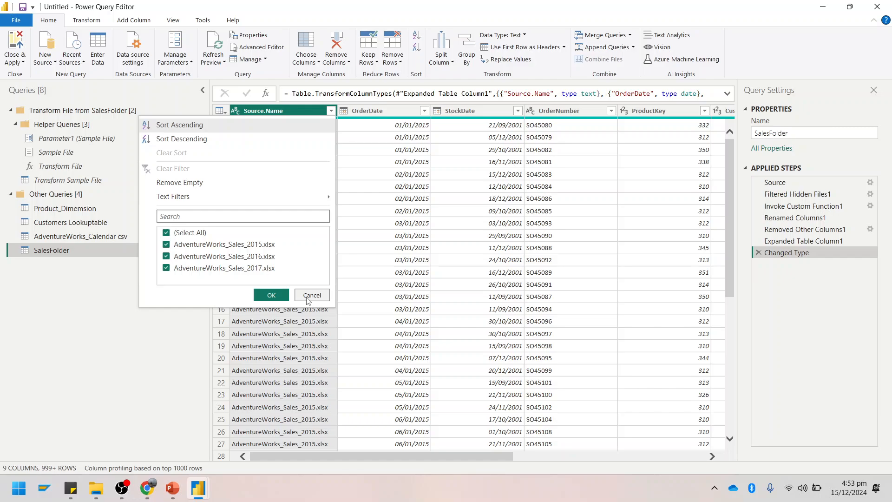
pyautogui.click(307, 299)
# View the source workbooks inside SalesFolder in File Explorer, and return to the Power Query Editor.
pyautogui.moveTo(95, 493)
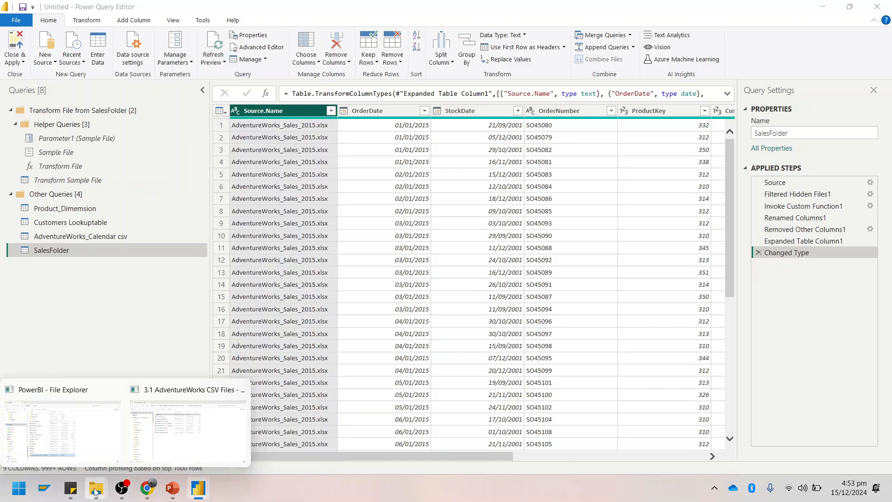
pyautogui.click(197, 449)
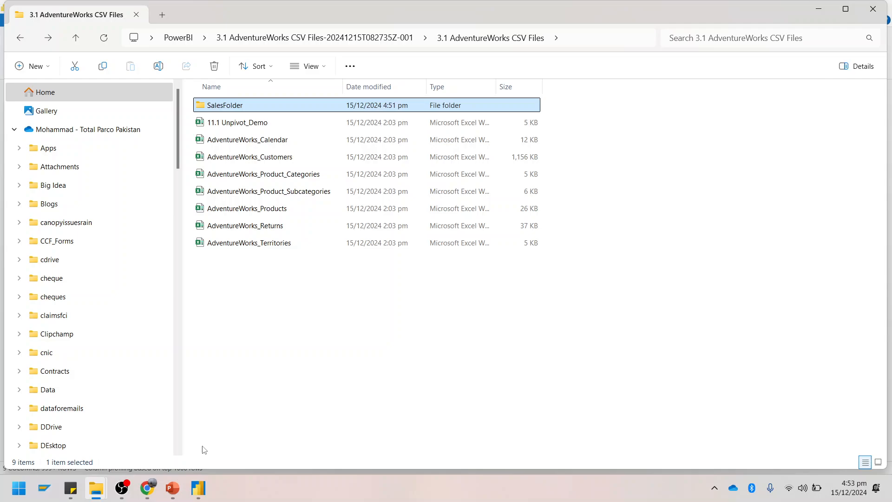
pyautogui.doubleClick(231, 110)
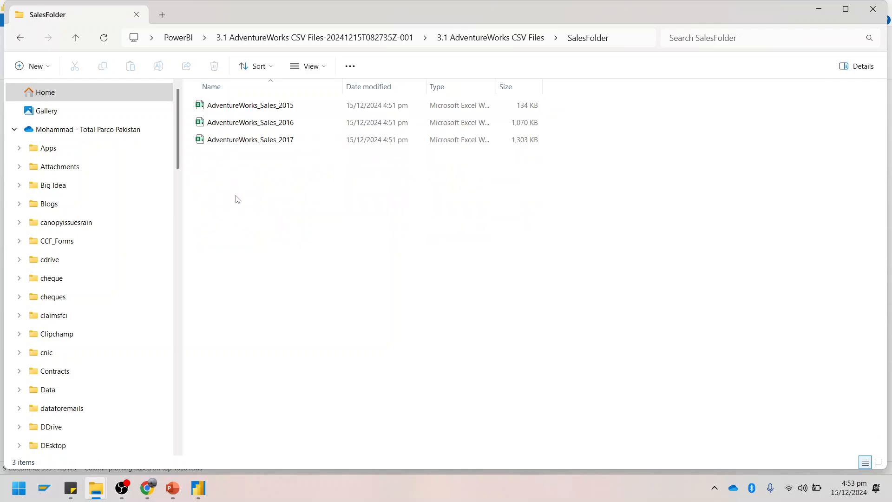
pyautogui.click(198, 488)
pyautogui.click(235, 391)
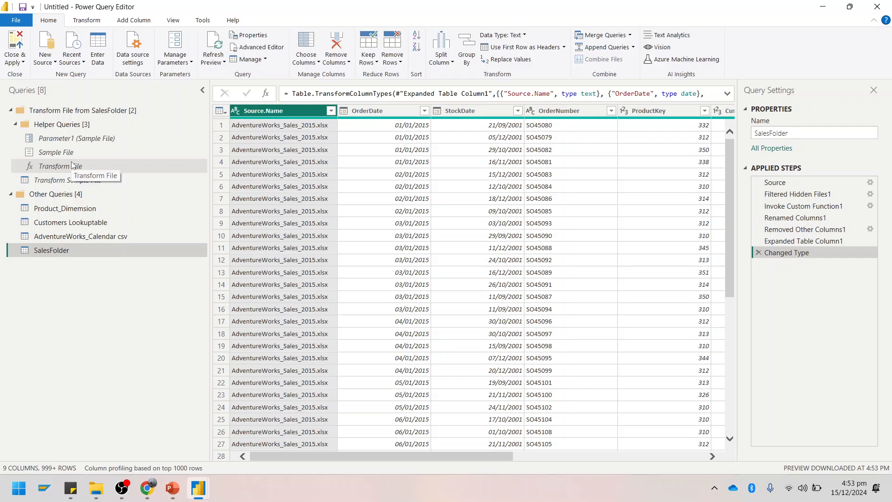
# Check the sheet name in SalesFolder's AdventureWorks_Sales_2015 workbook, close the workbook, and return to the Power Query Editor.
pyautogui.moveTo(96, 488)
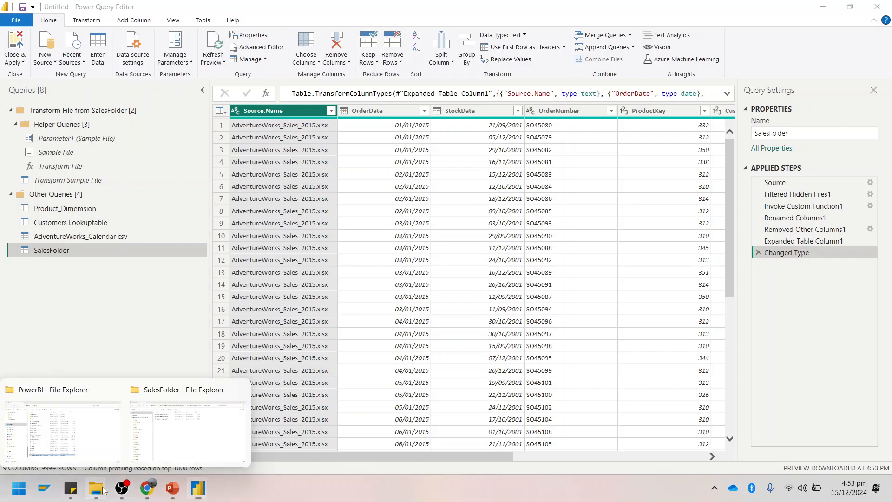
pyautogui.click(170, 405)
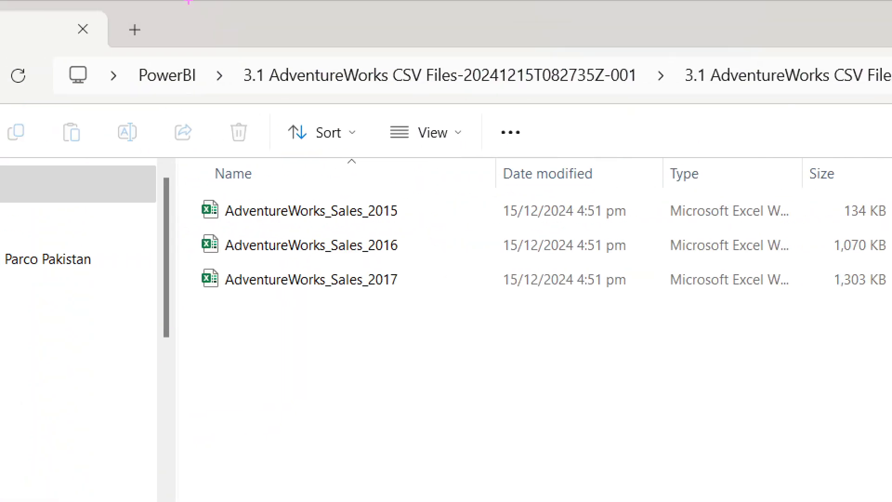
pyautogui.moveTo(151, 147); pyautogui.dragTo(462, 356)
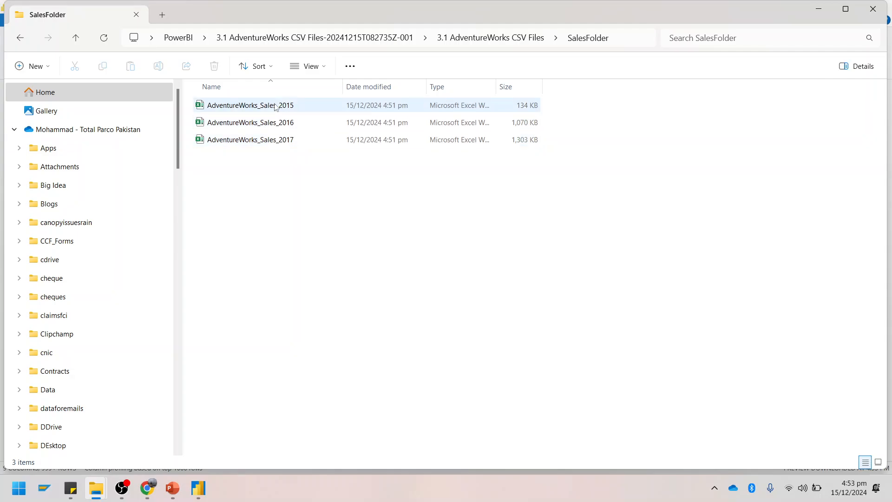
pyautogui.doubleClick(276, 106)
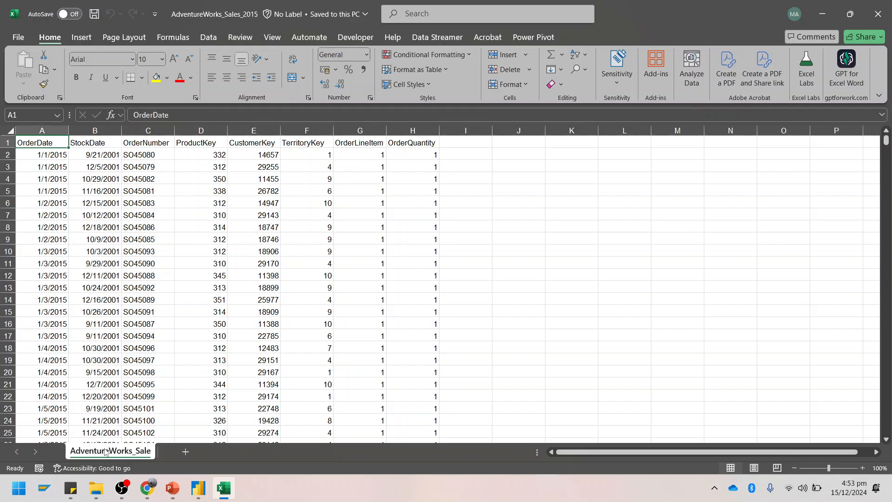
pyautogui.click(885, 8)
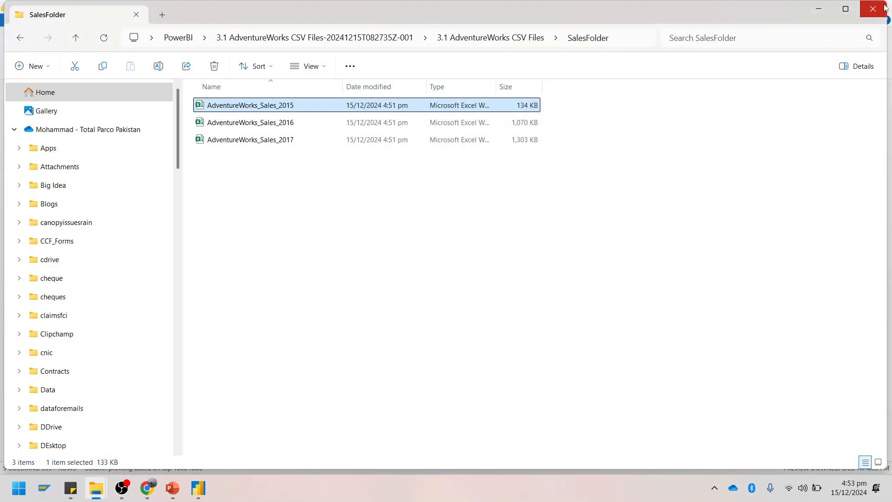
pyautogui.click(198, 488)
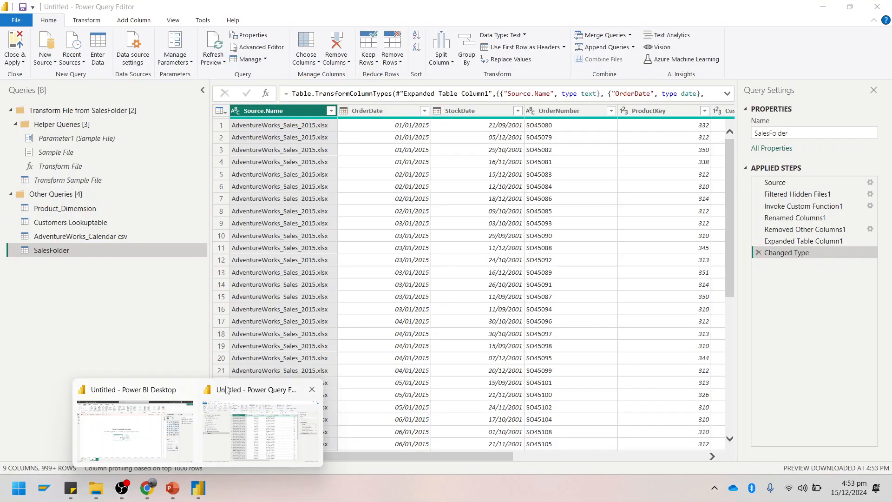
pyautogui.click(226, 387)
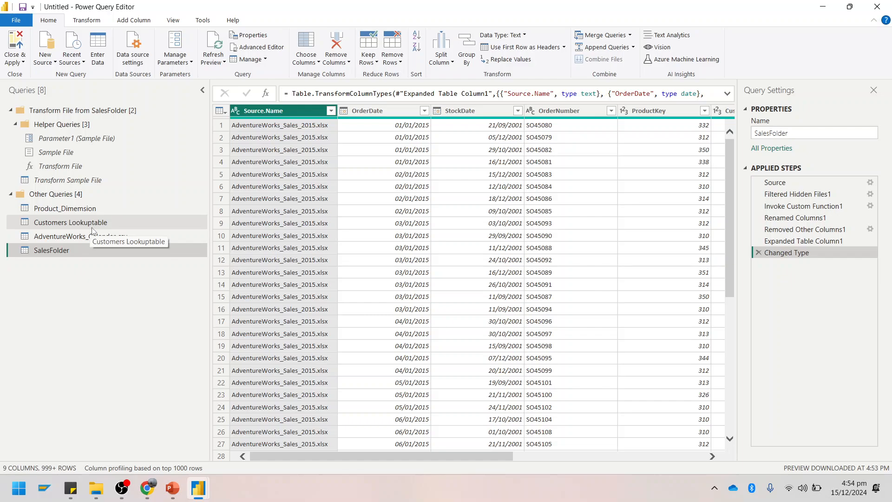
# Switch to the PowerPoint class presentation and look through its slides from Types of Joins and Data Modeling to slide 93.
pyautogui.click(172, 488)
pyautogui.scroll(-10, 58, 372)
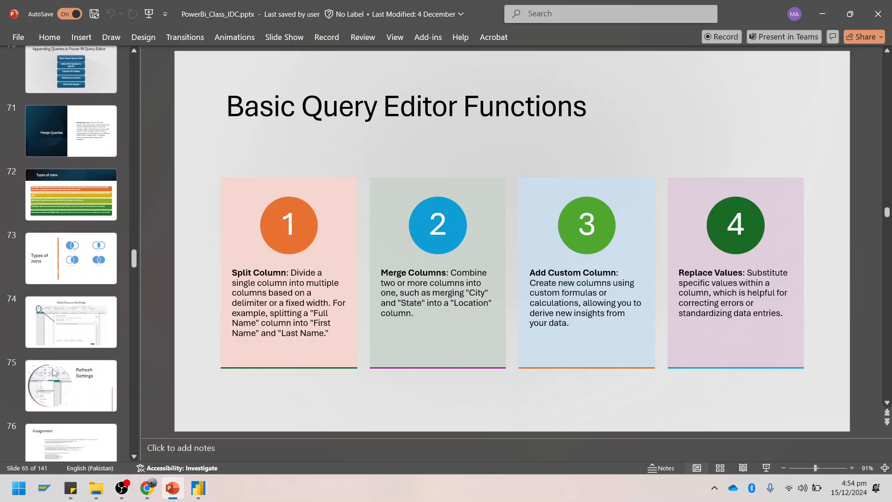
pyautogui.click(101, 136)
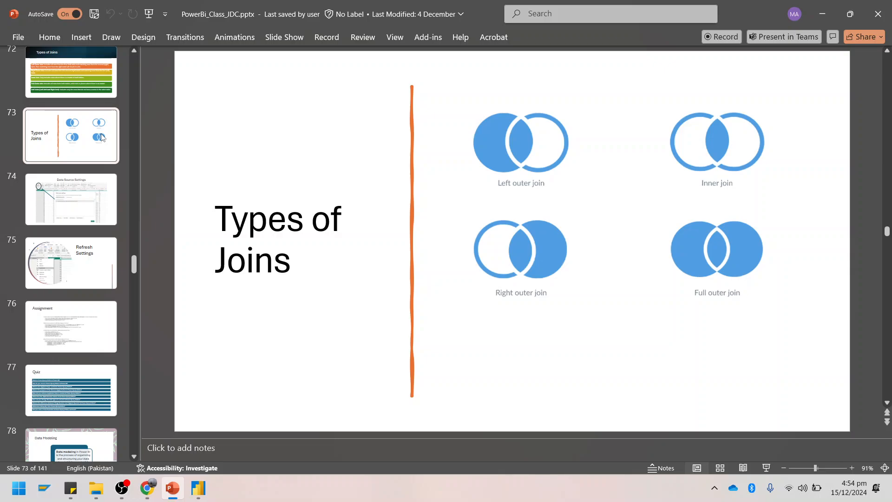
pyautogui.click(71, 446)
pyautogui.scroll(-5, 72, 322)
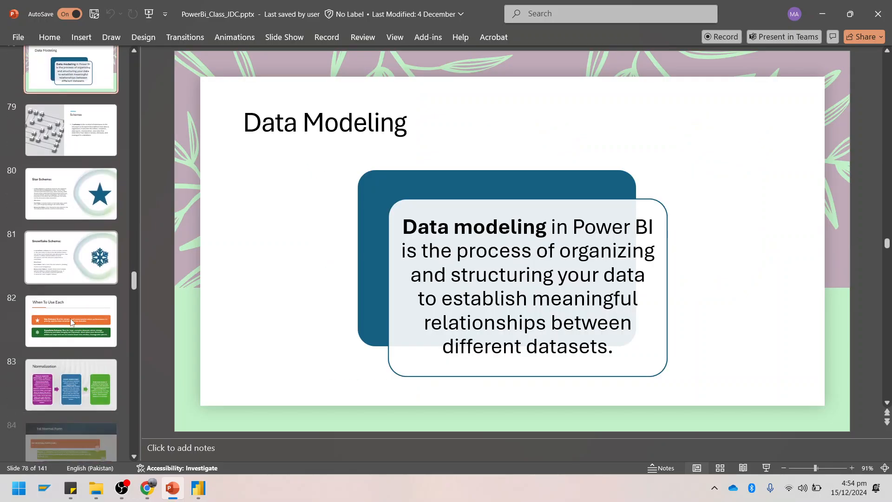
pyautogui.scroll(-5, 71, 321)
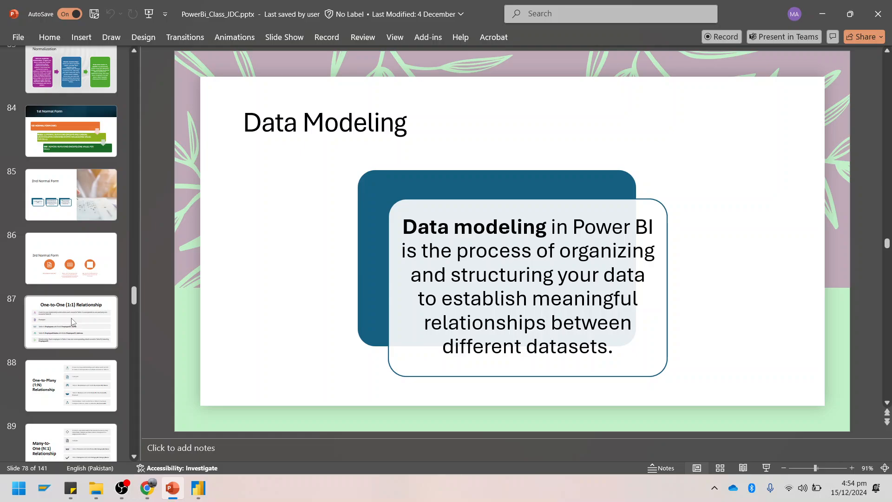
pyautogui.scroll(-6, 72, 322)
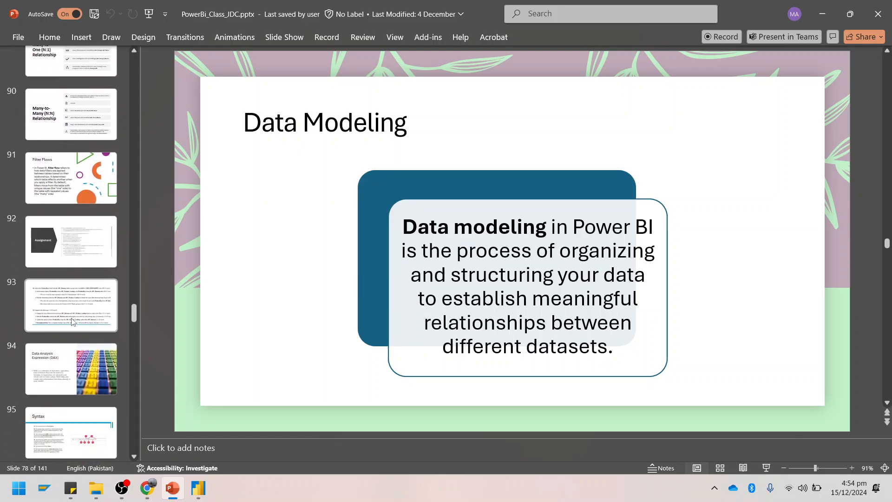
pyautogui.click(72, 322)
# Go back through the query editor slides to view Data Source Settings, and display the Assignment on slide 76.
pyautogui.scroll(13, 72, 321)
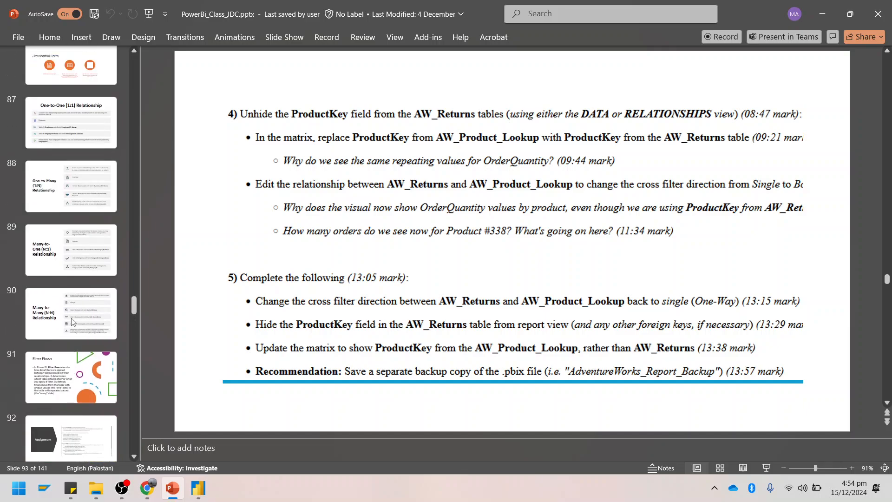
pyautogui.scroll(10, 72, 321)
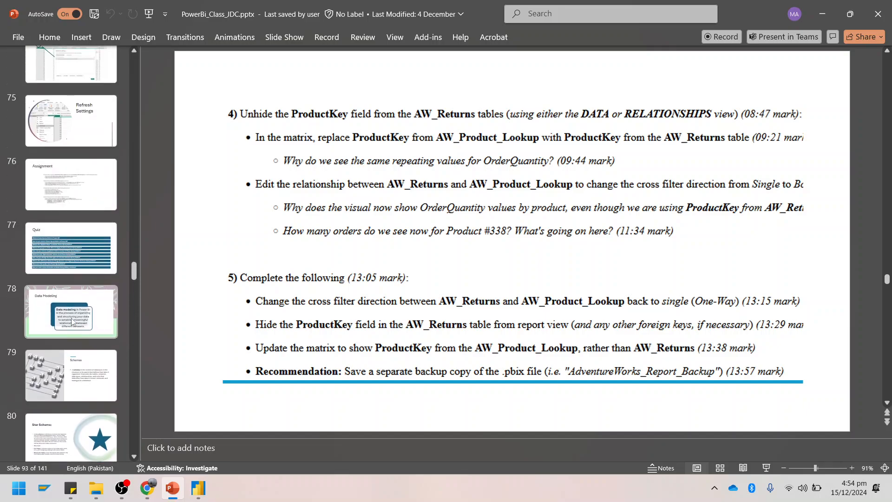
pyautogui.scroll(8, 72, 321)
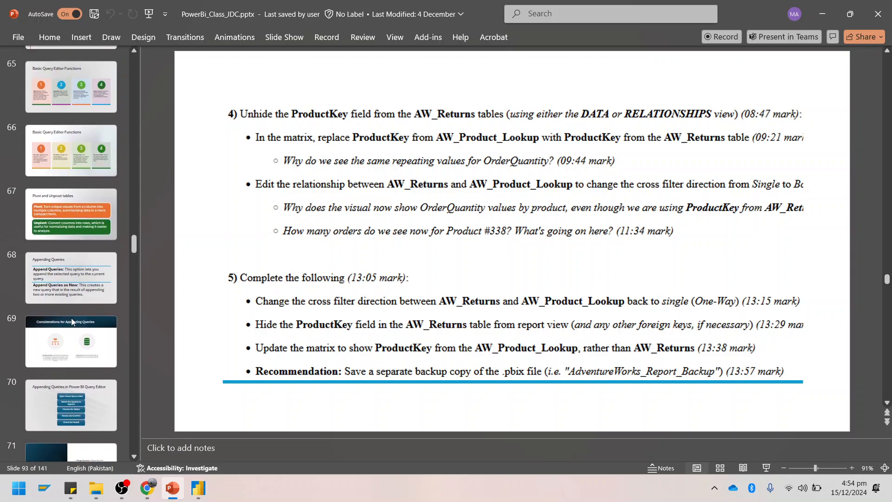
pyautogui.scroll(-9, 72, 321)
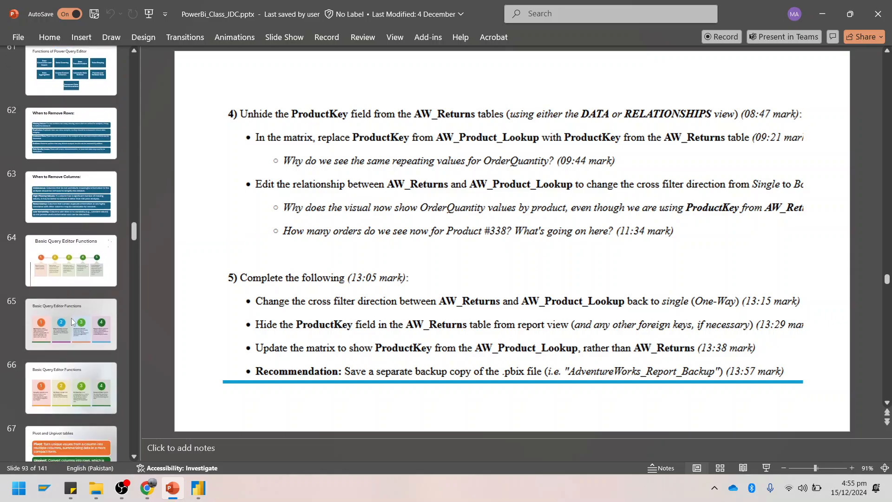
pyautogui.scroll(-2, 72, 321)
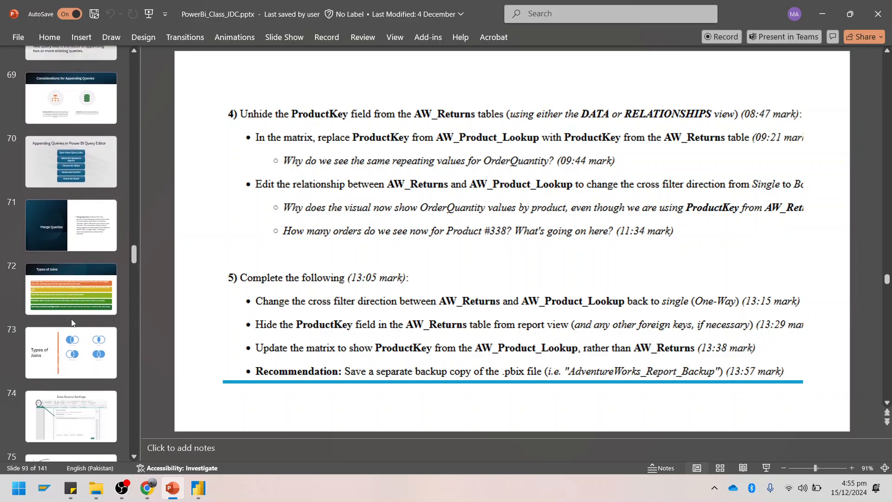
pyautogui.click(80, 353)
pyautogui.click(79, 409)
pyautogui.scroll(-3, 80, 409)
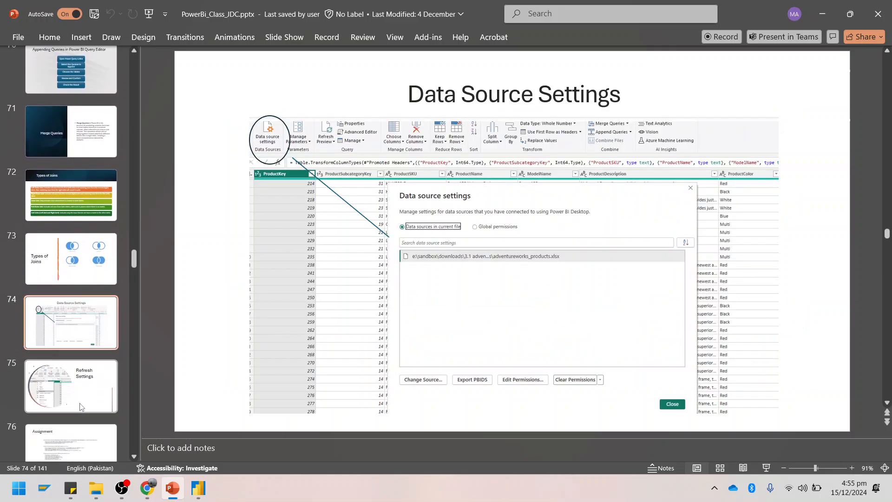
pyautogui.click(88, 350)
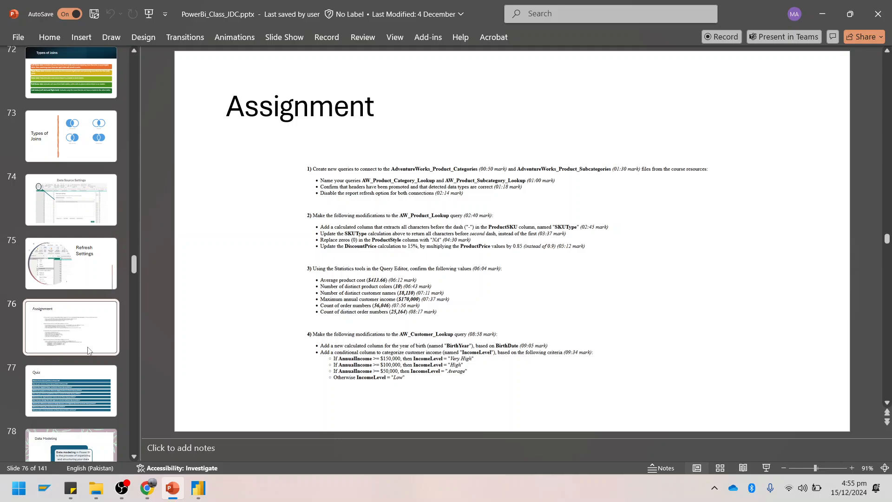